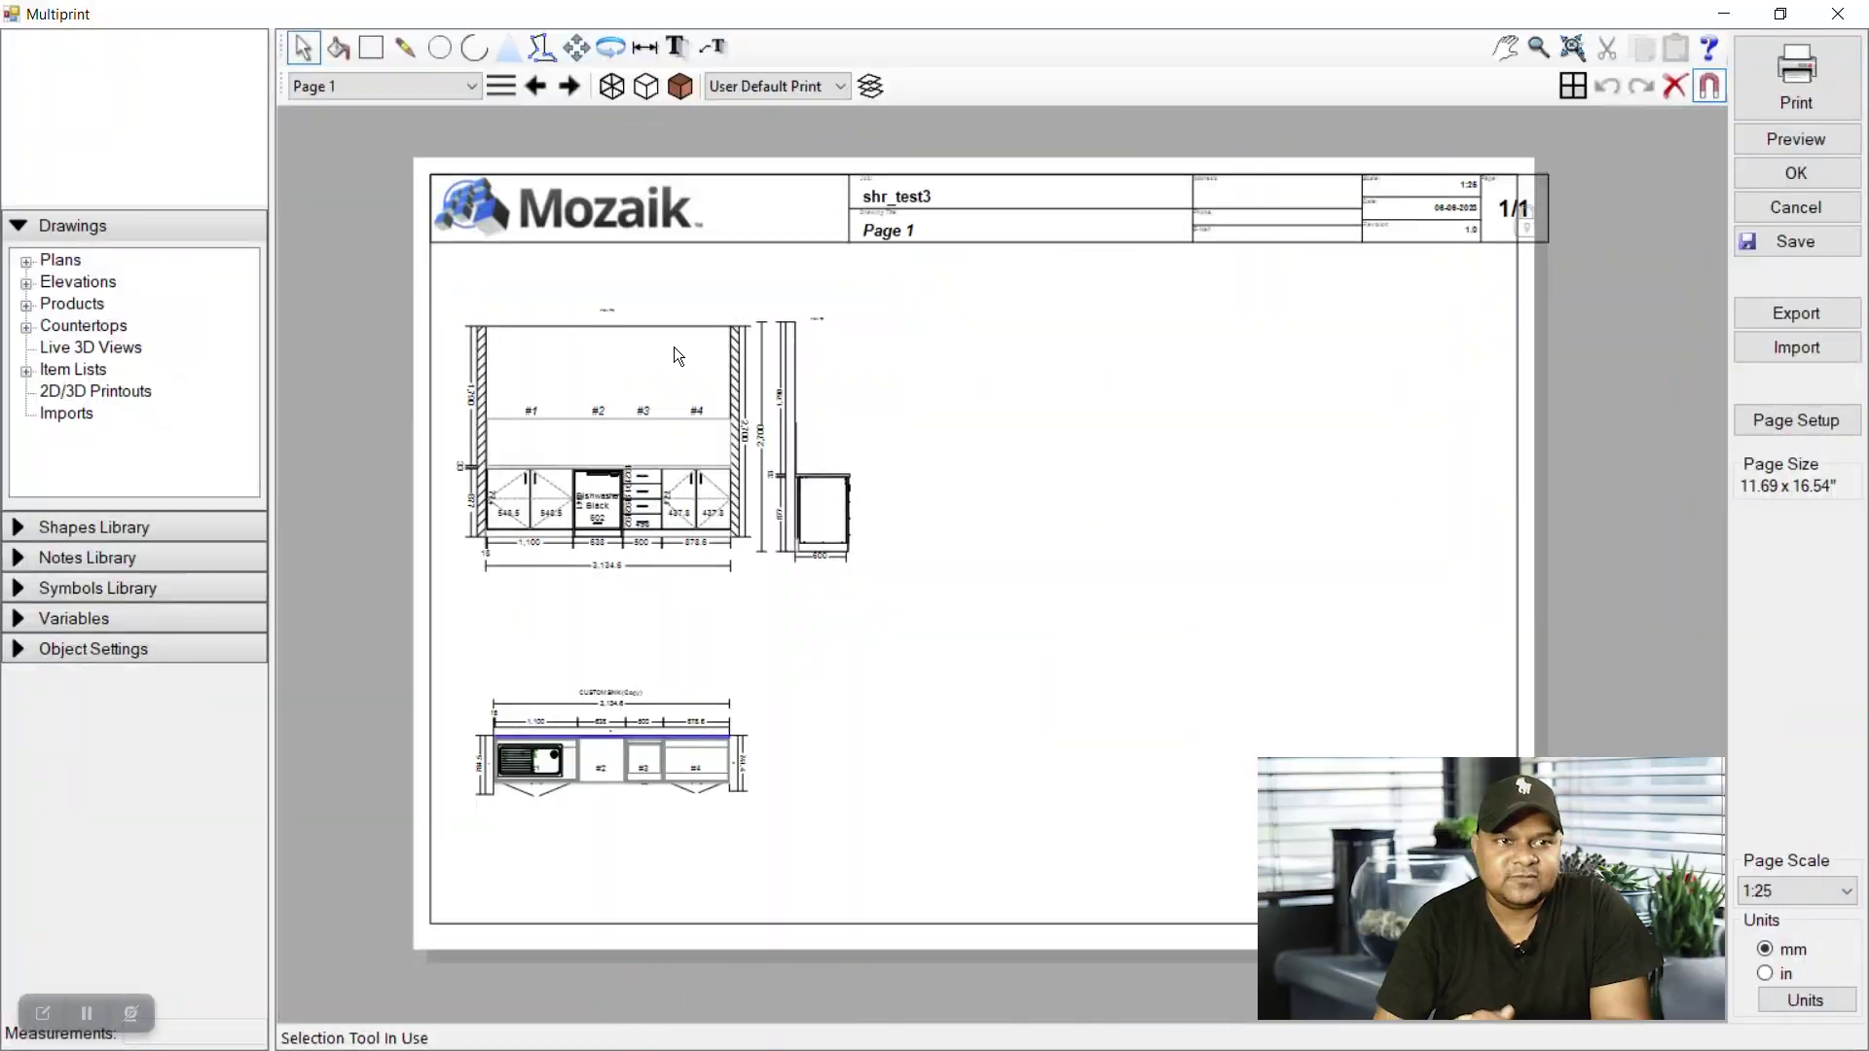
Expand the Plans and Elevations drawings for CUSTOM SINK (Copy) and check the room list
click(27, 262)
click(133, 436)
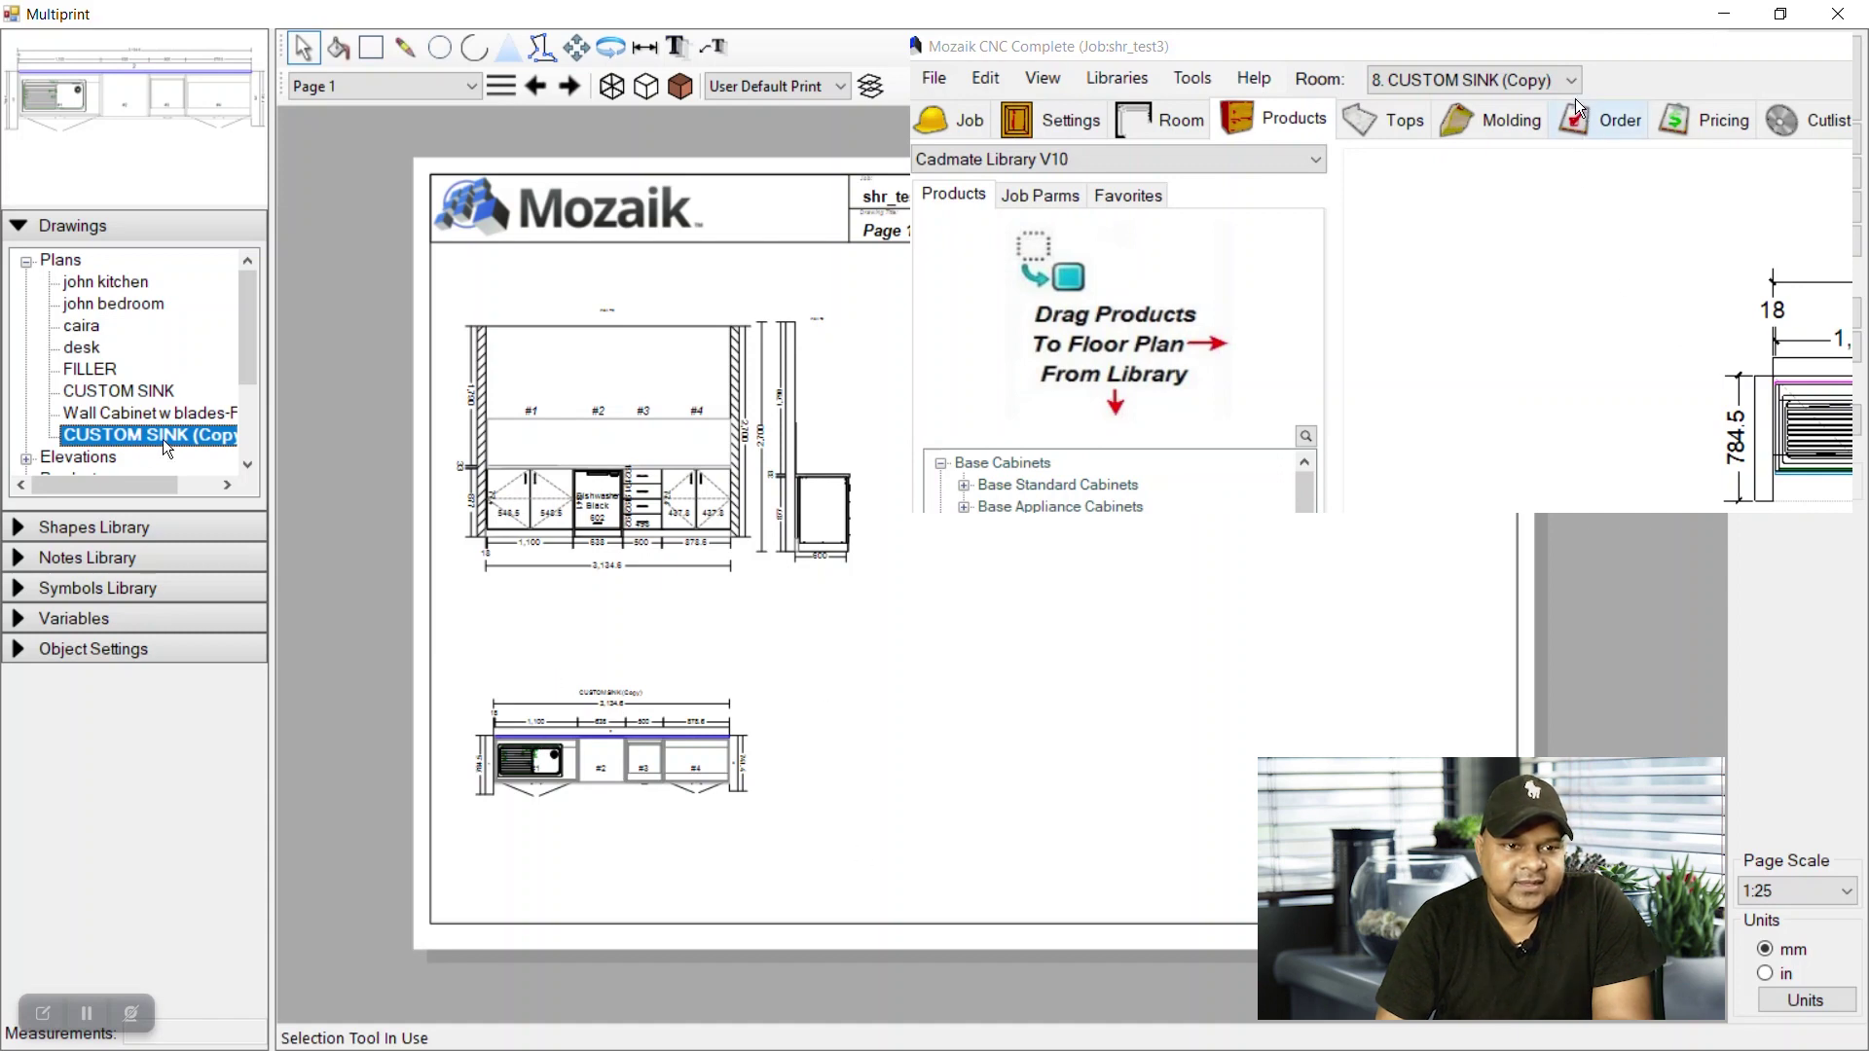
click(27, 458)
scroll(110, 375, down, 1)
scroll(109, 375, down, 4)
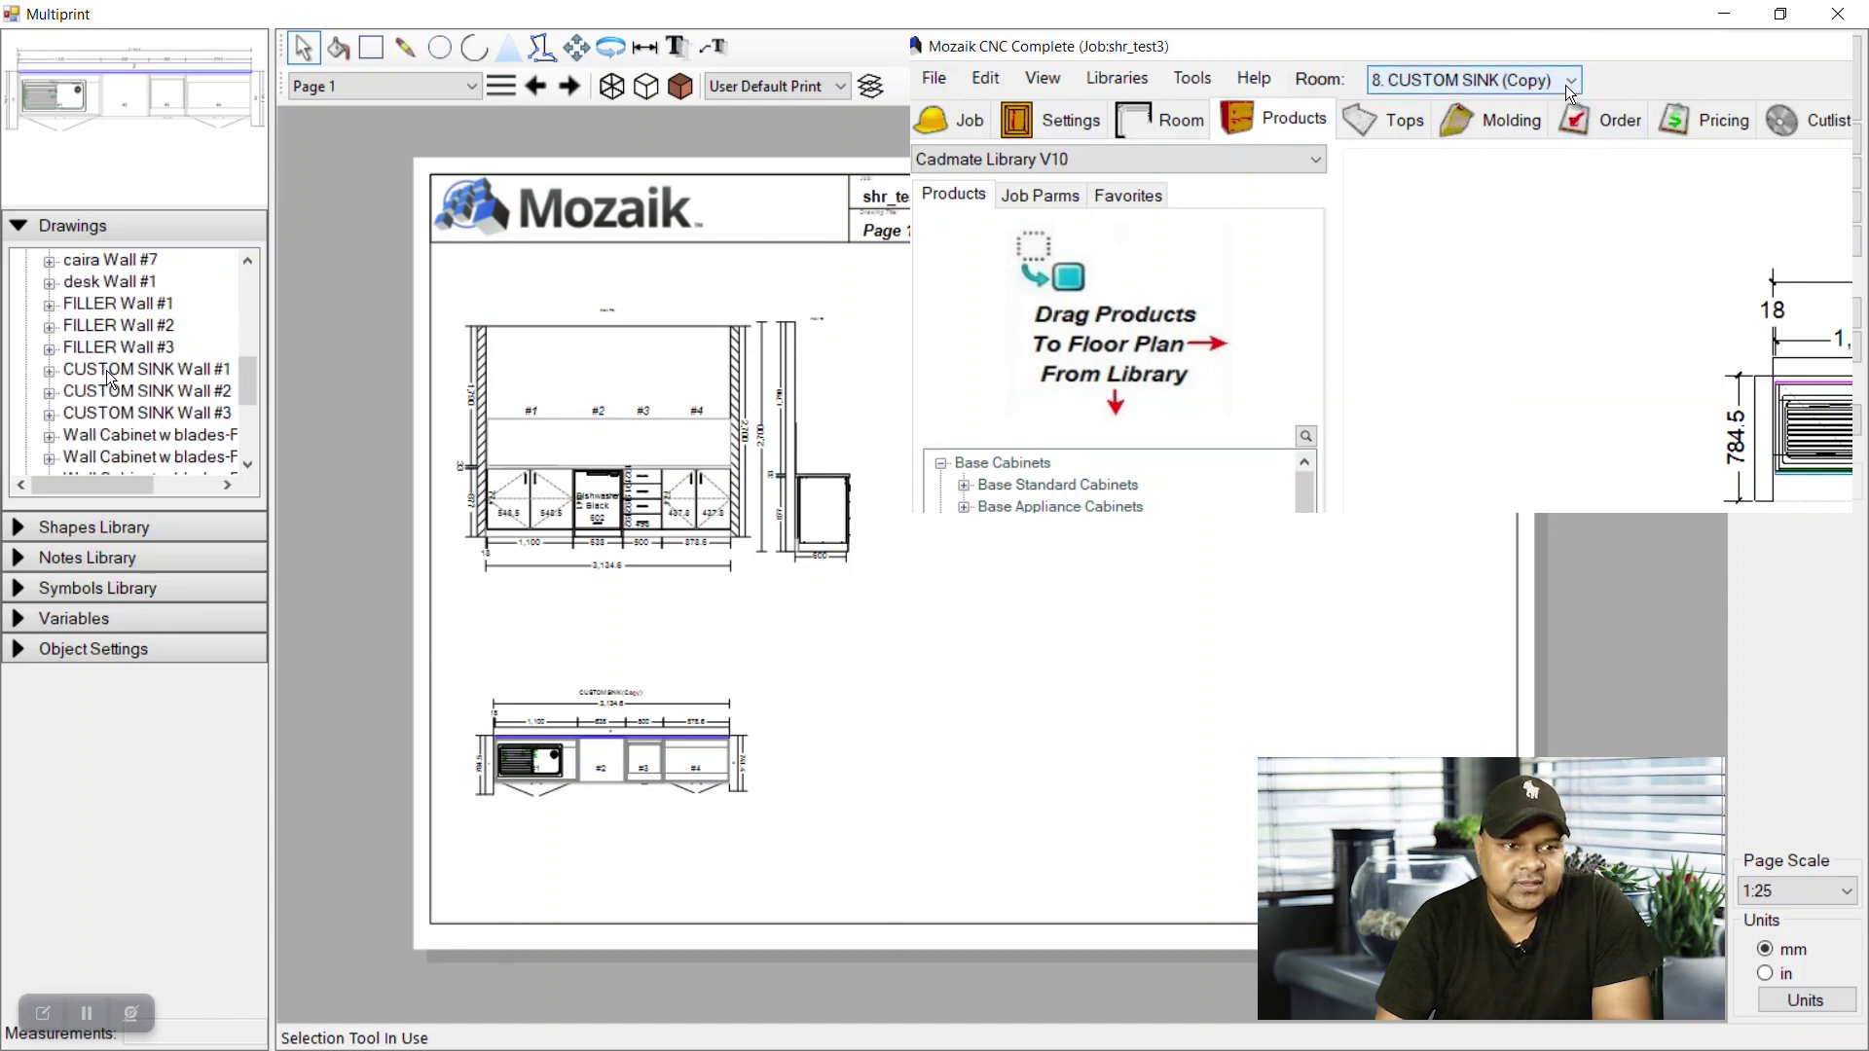
double_click(146, 392)
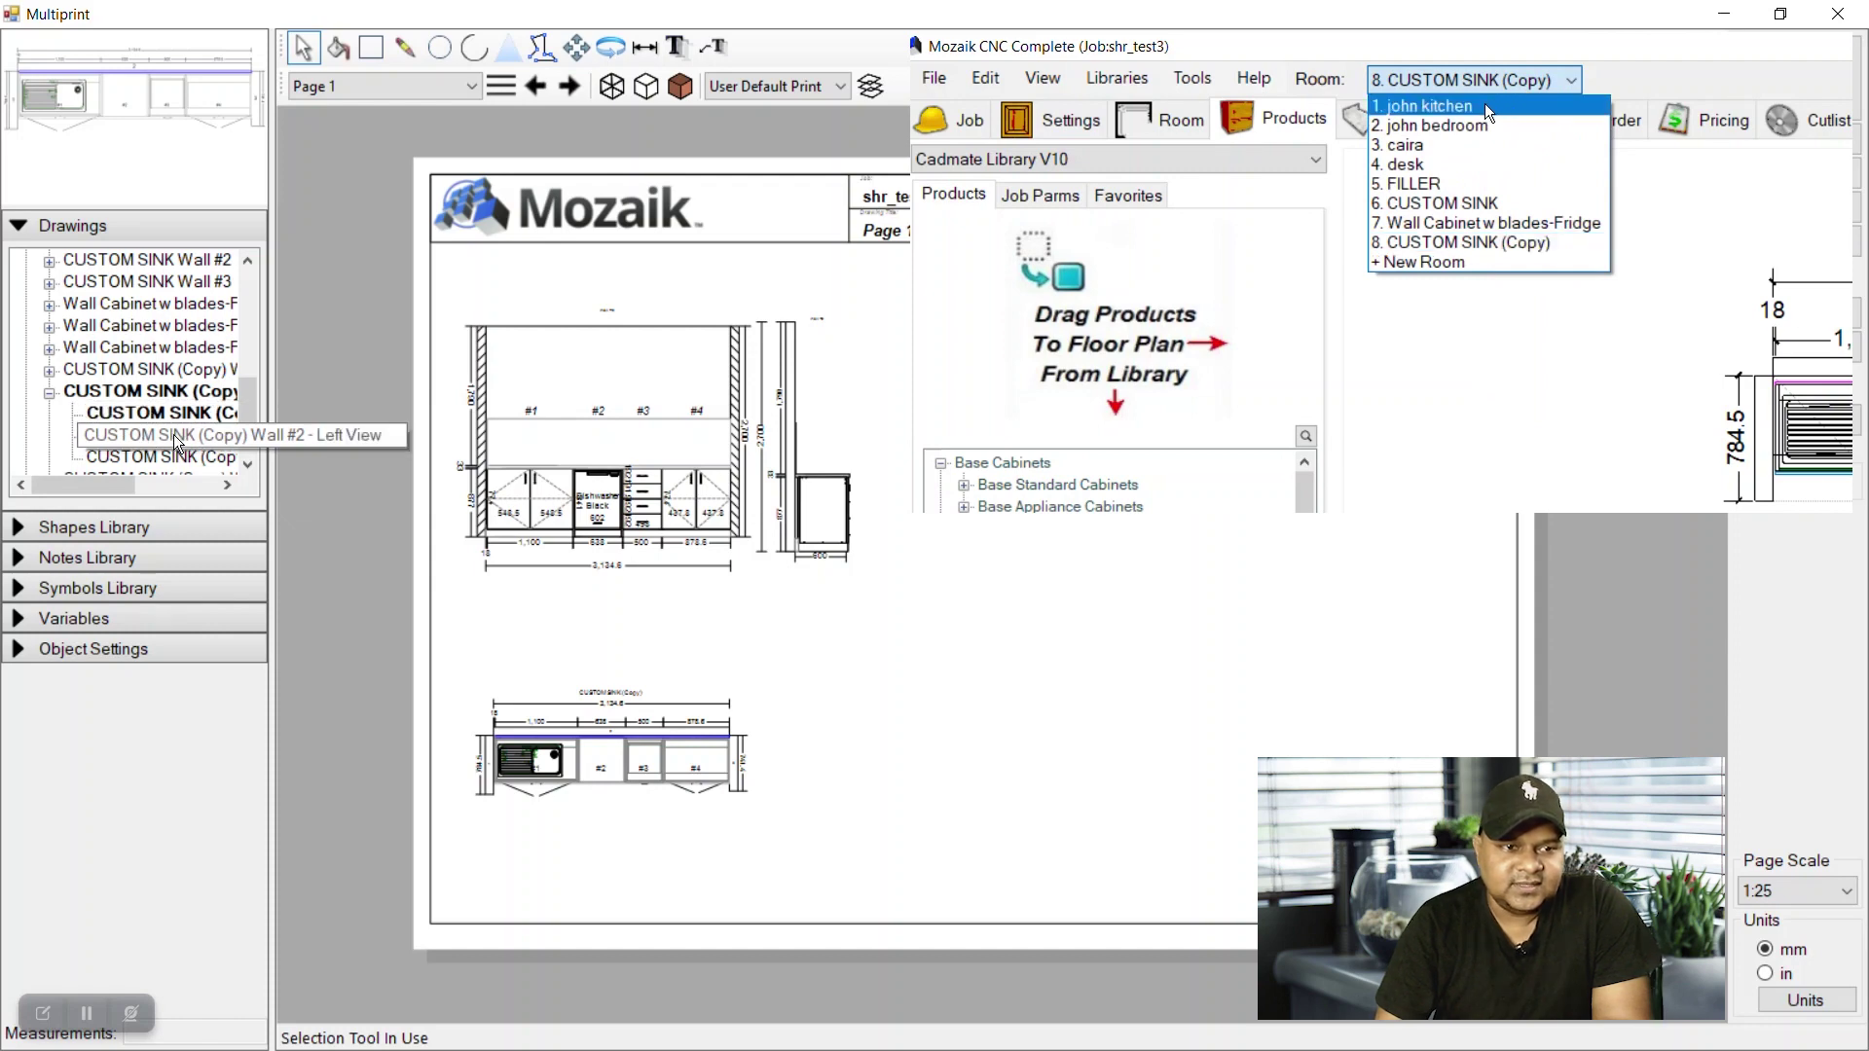
click(1565, 85)
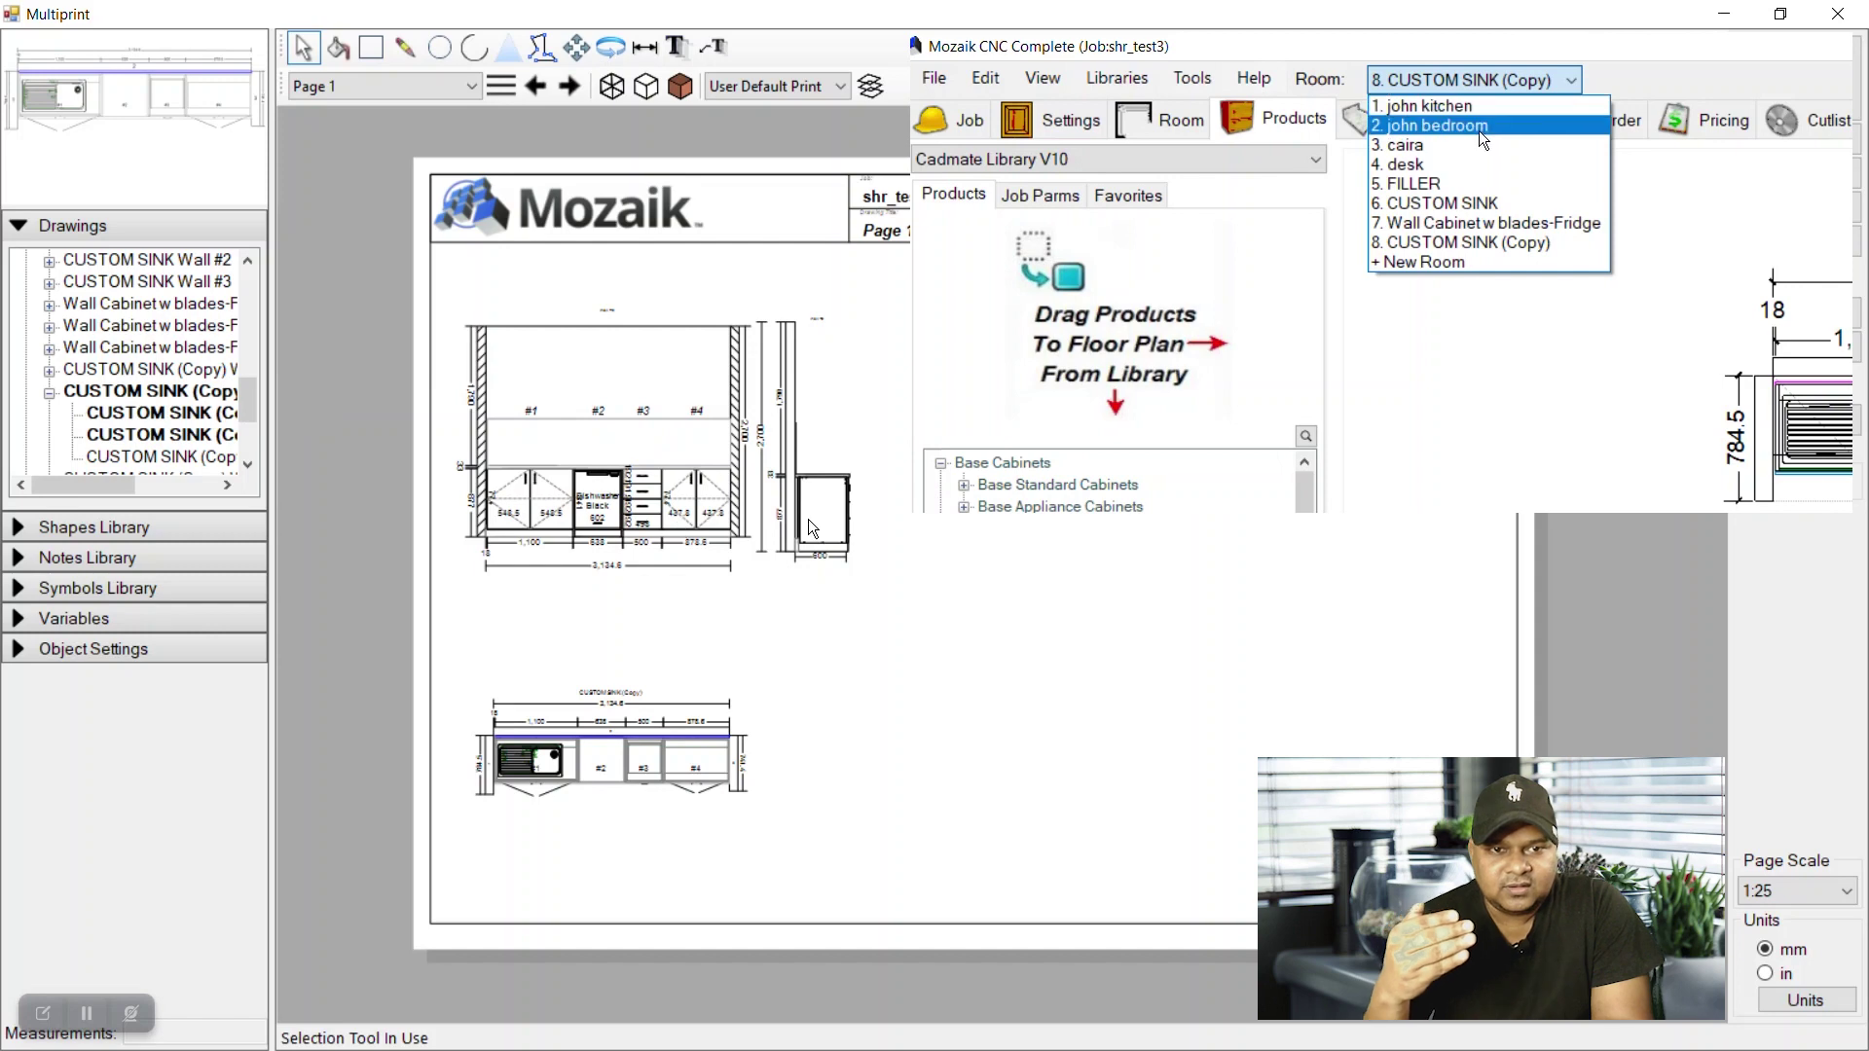
In the Symbols Library, choose the Cover Sheets By Room category listing Room 3 to Room 12
click(98, 588)
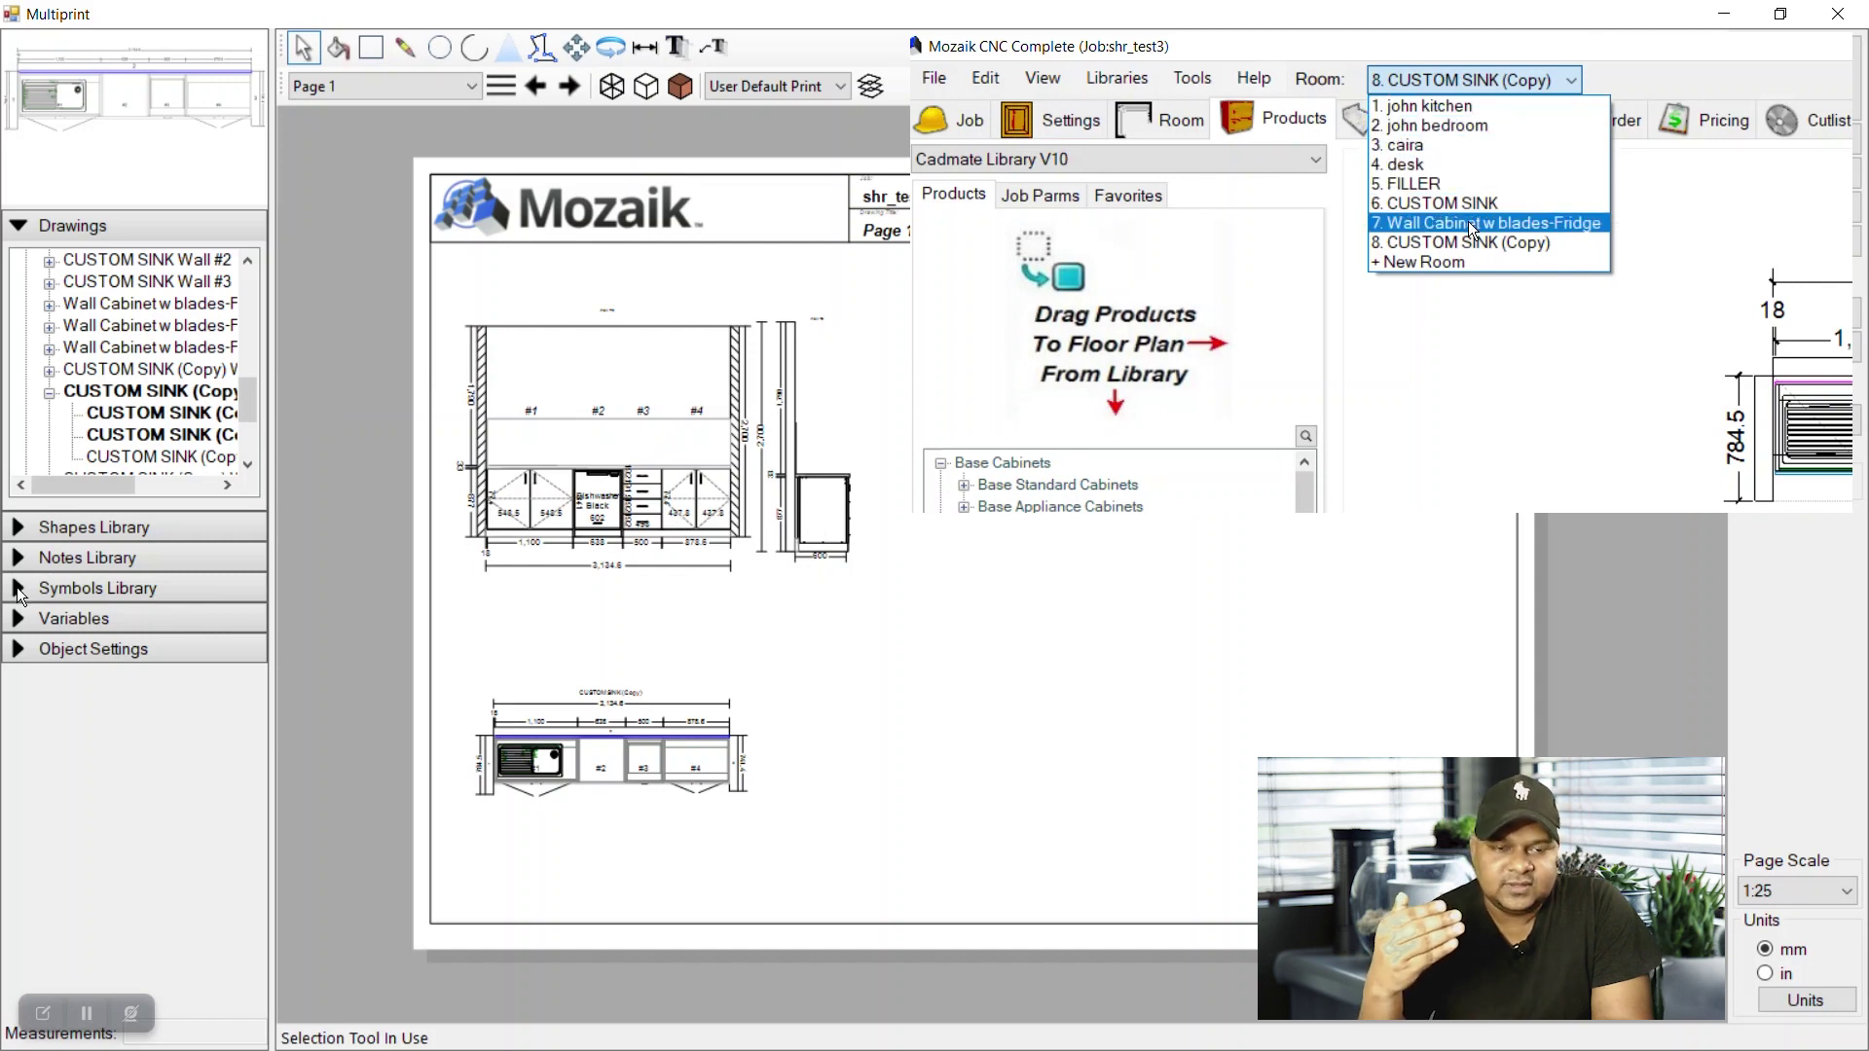
click(183, 627)
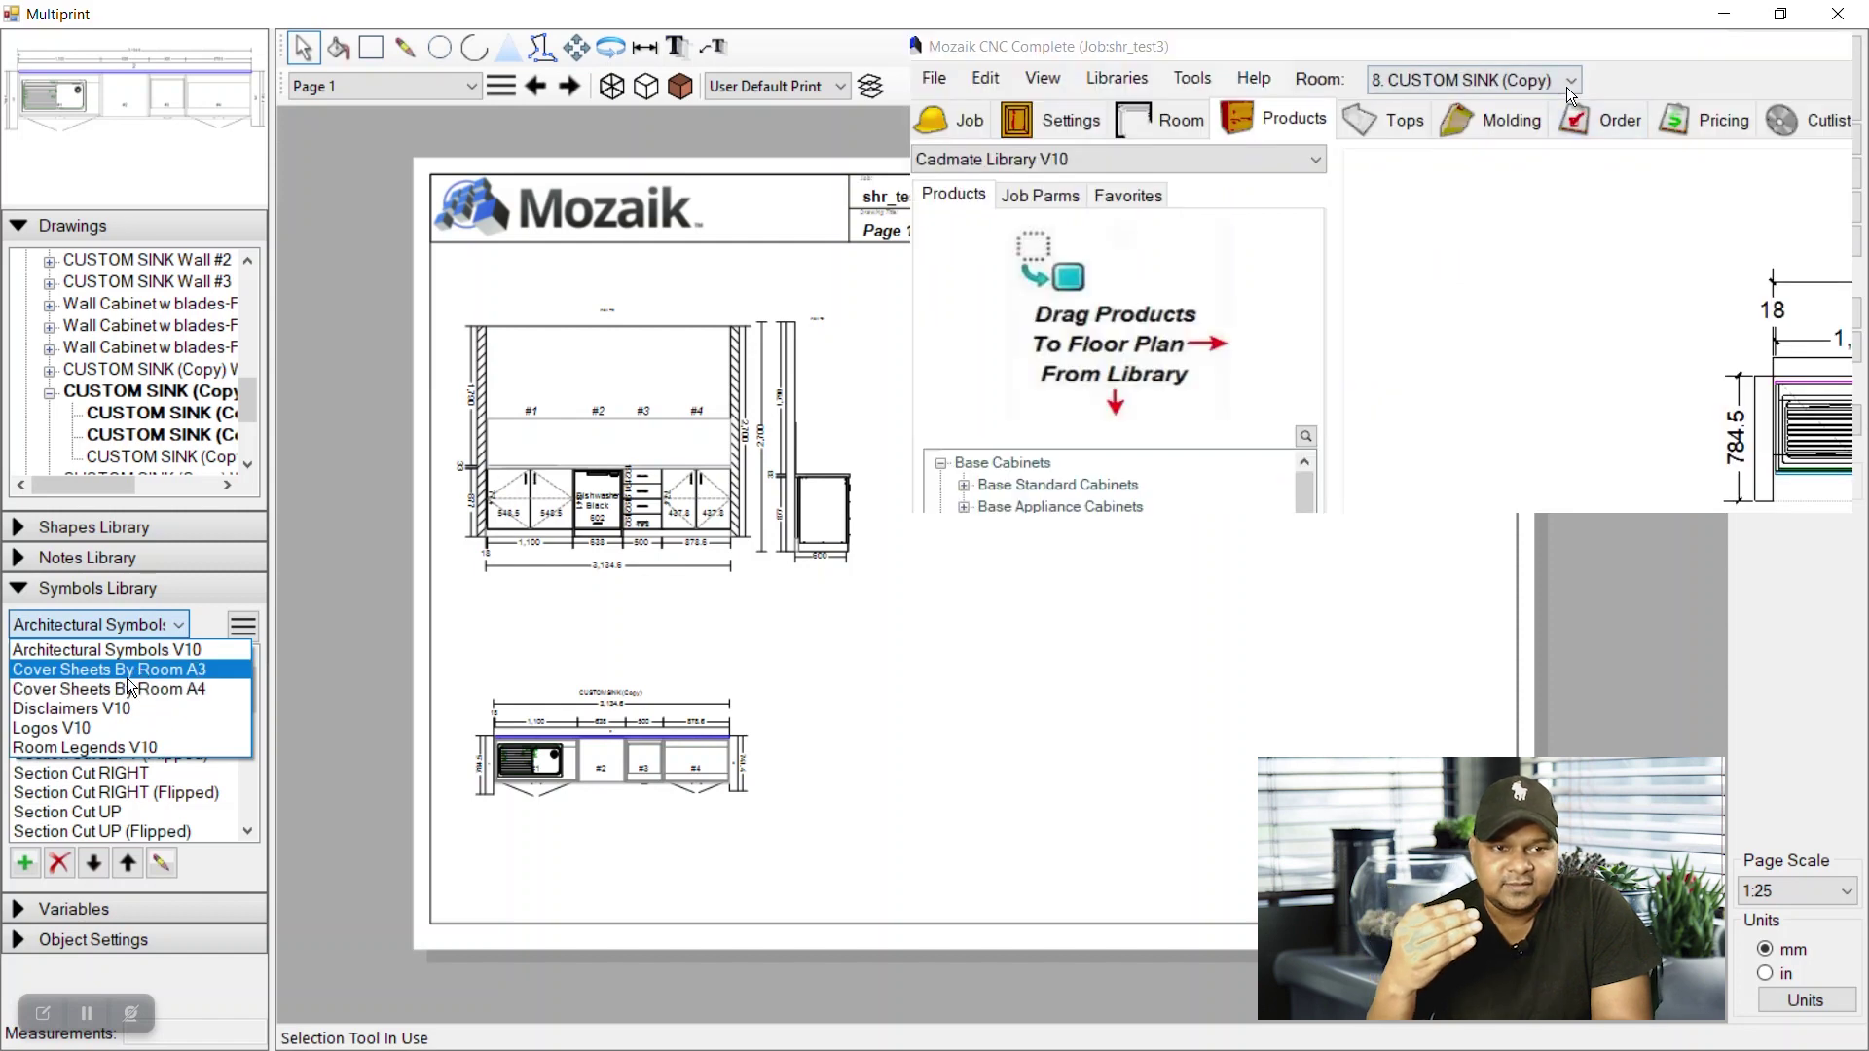
click(126, 680)
drag(247, 710, 247, 736)
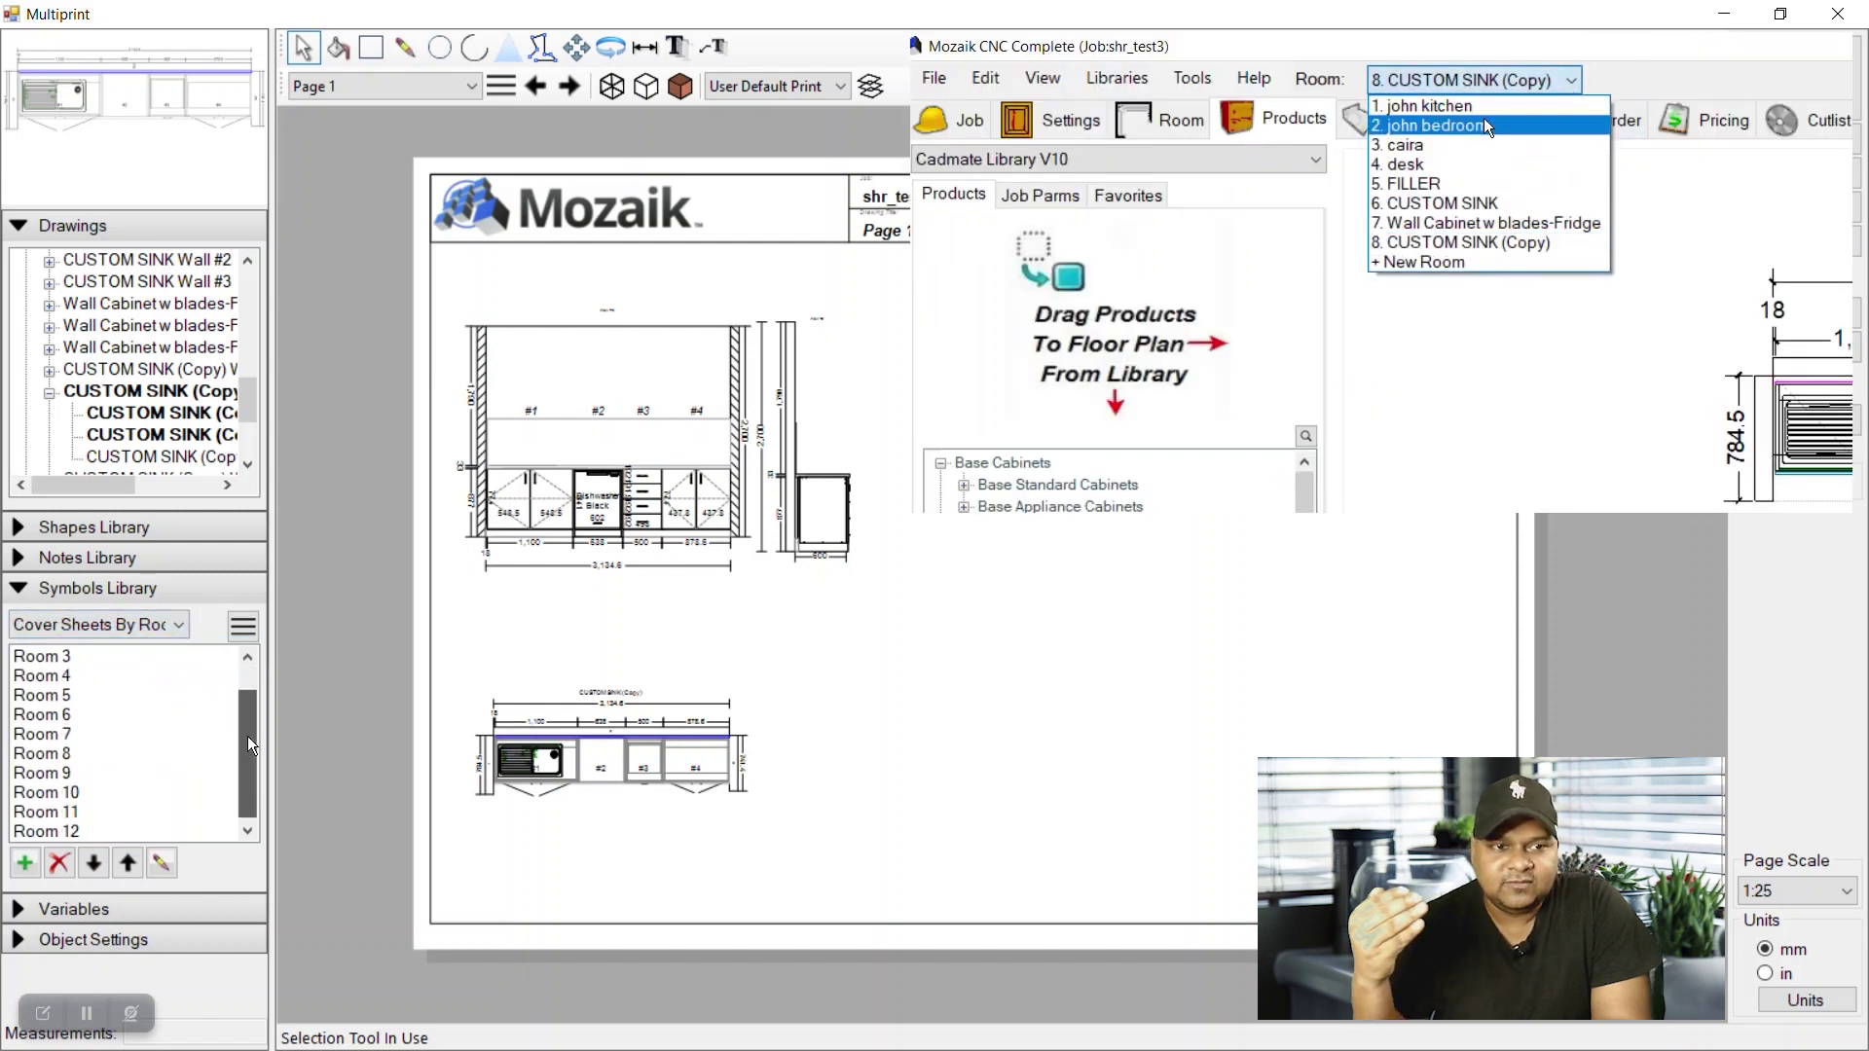
Place the Room 8 cover sheet symbol on the Multiprint page
click(58, 756)
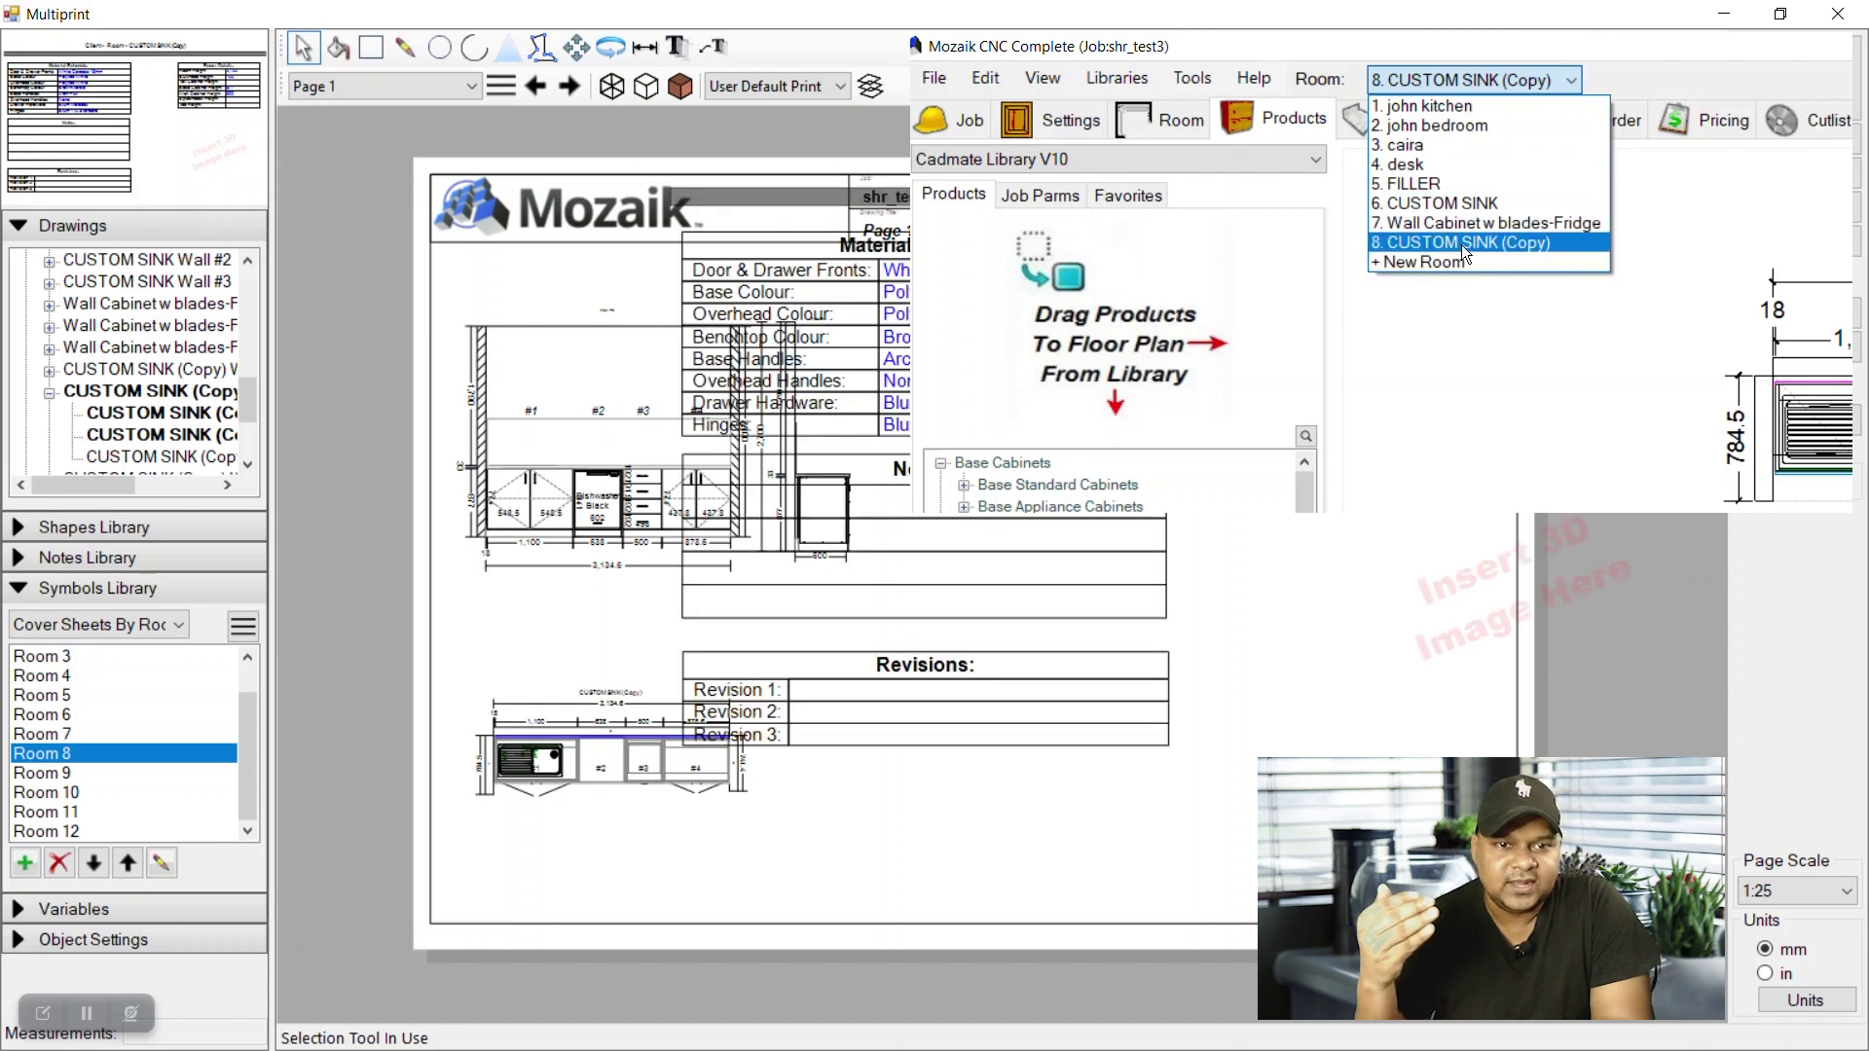
click(738, 558)
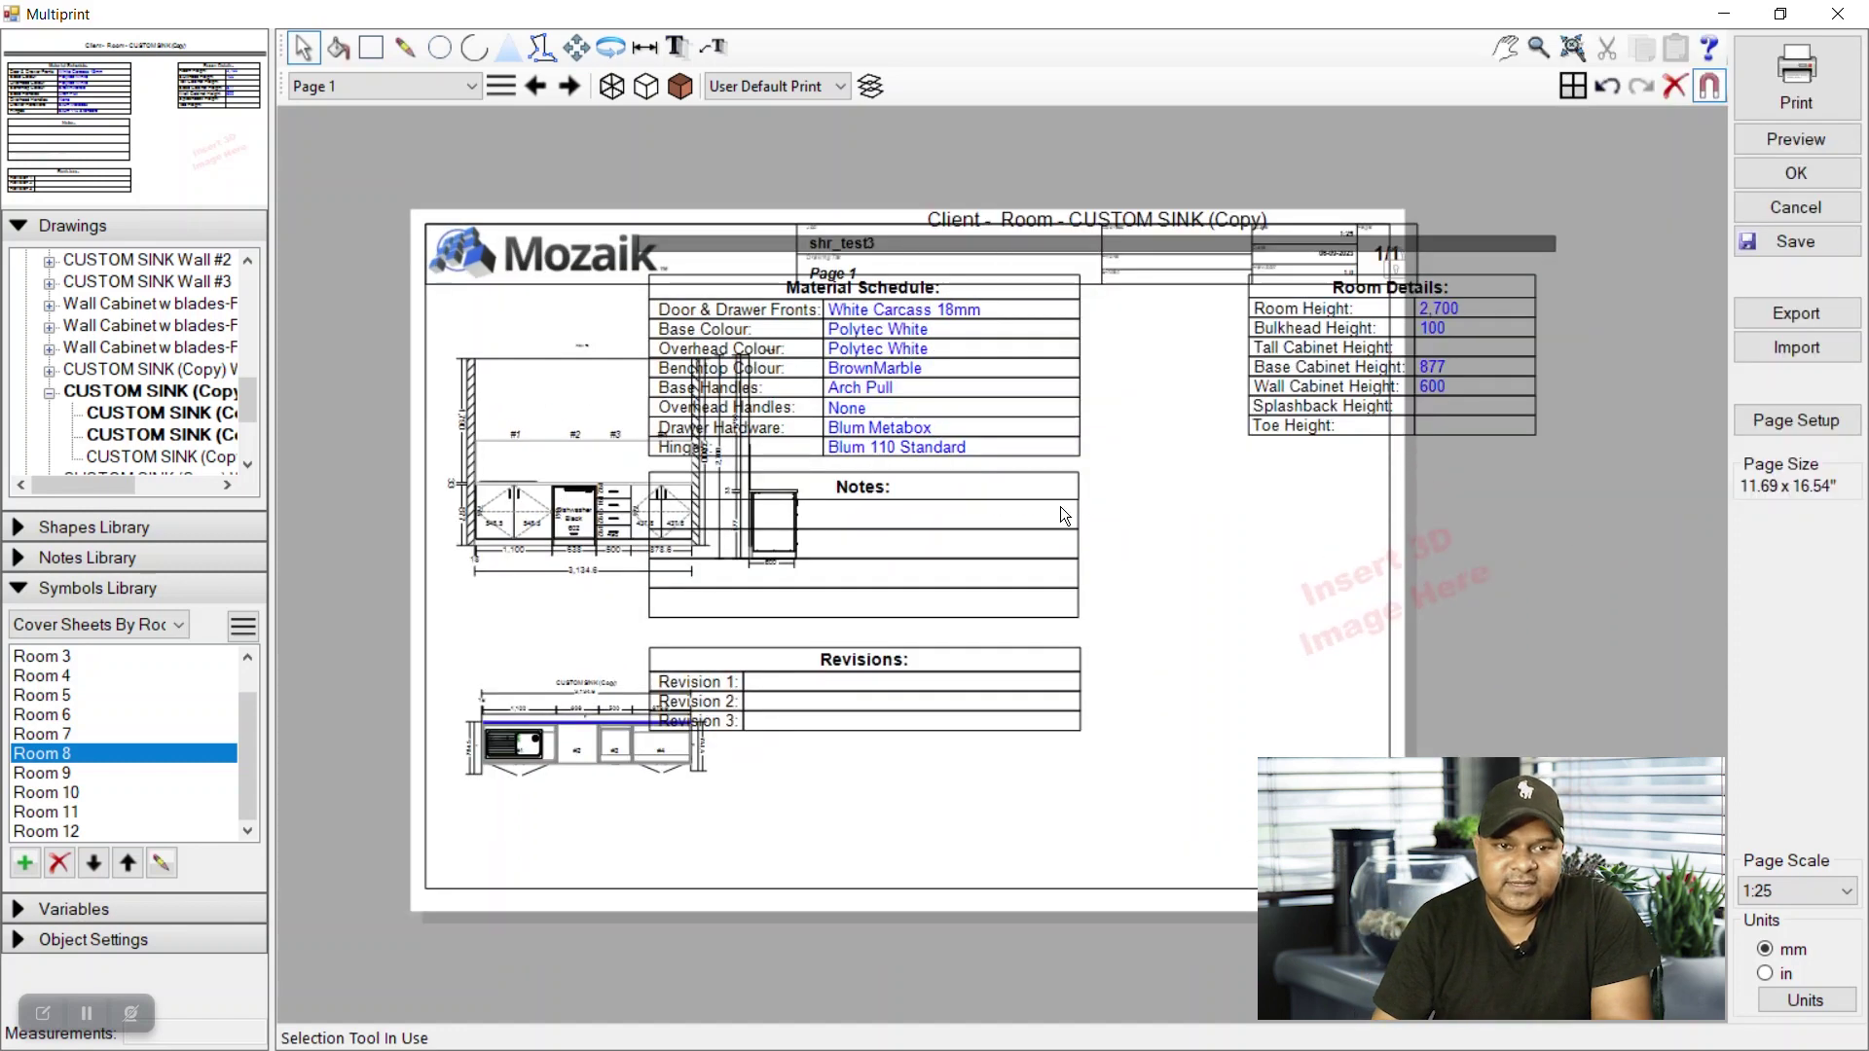
click(882, 396)
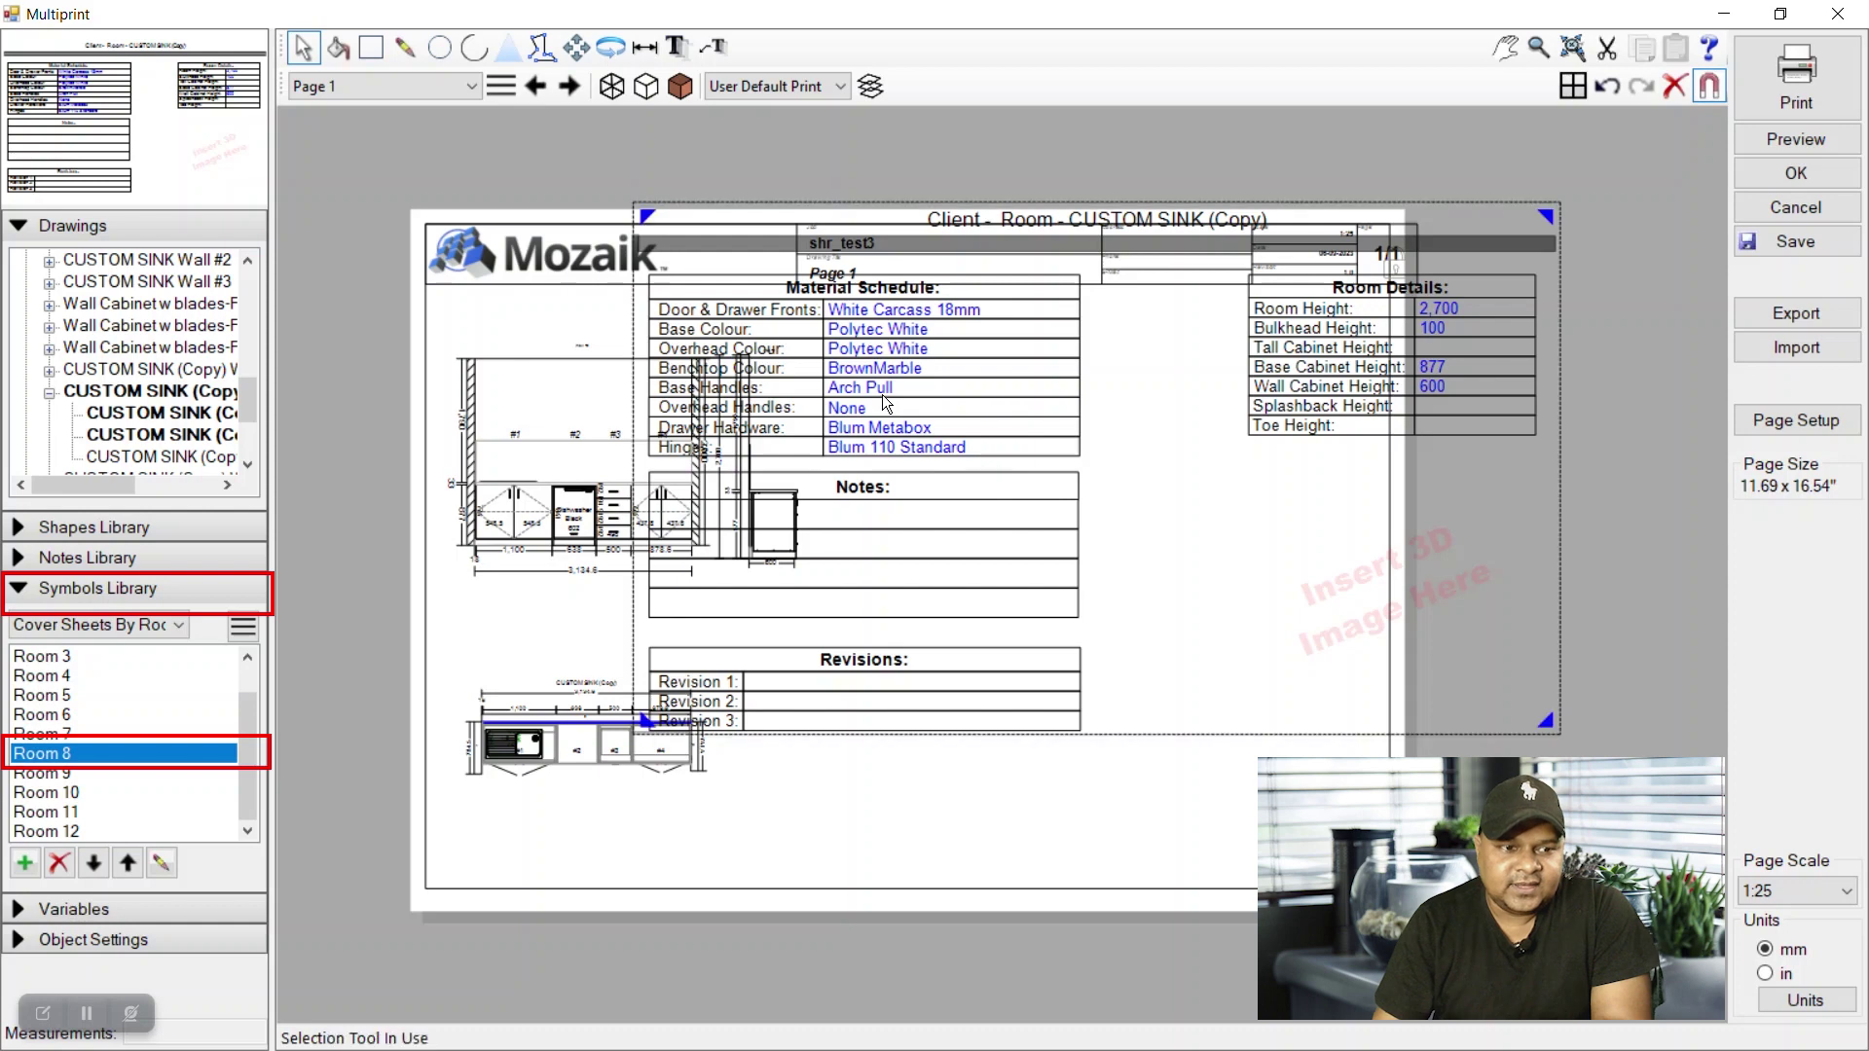
Move the cover sheet slightly lower and shrink it to sit right of the elevations
click(580, 56)
click(1096, 524)
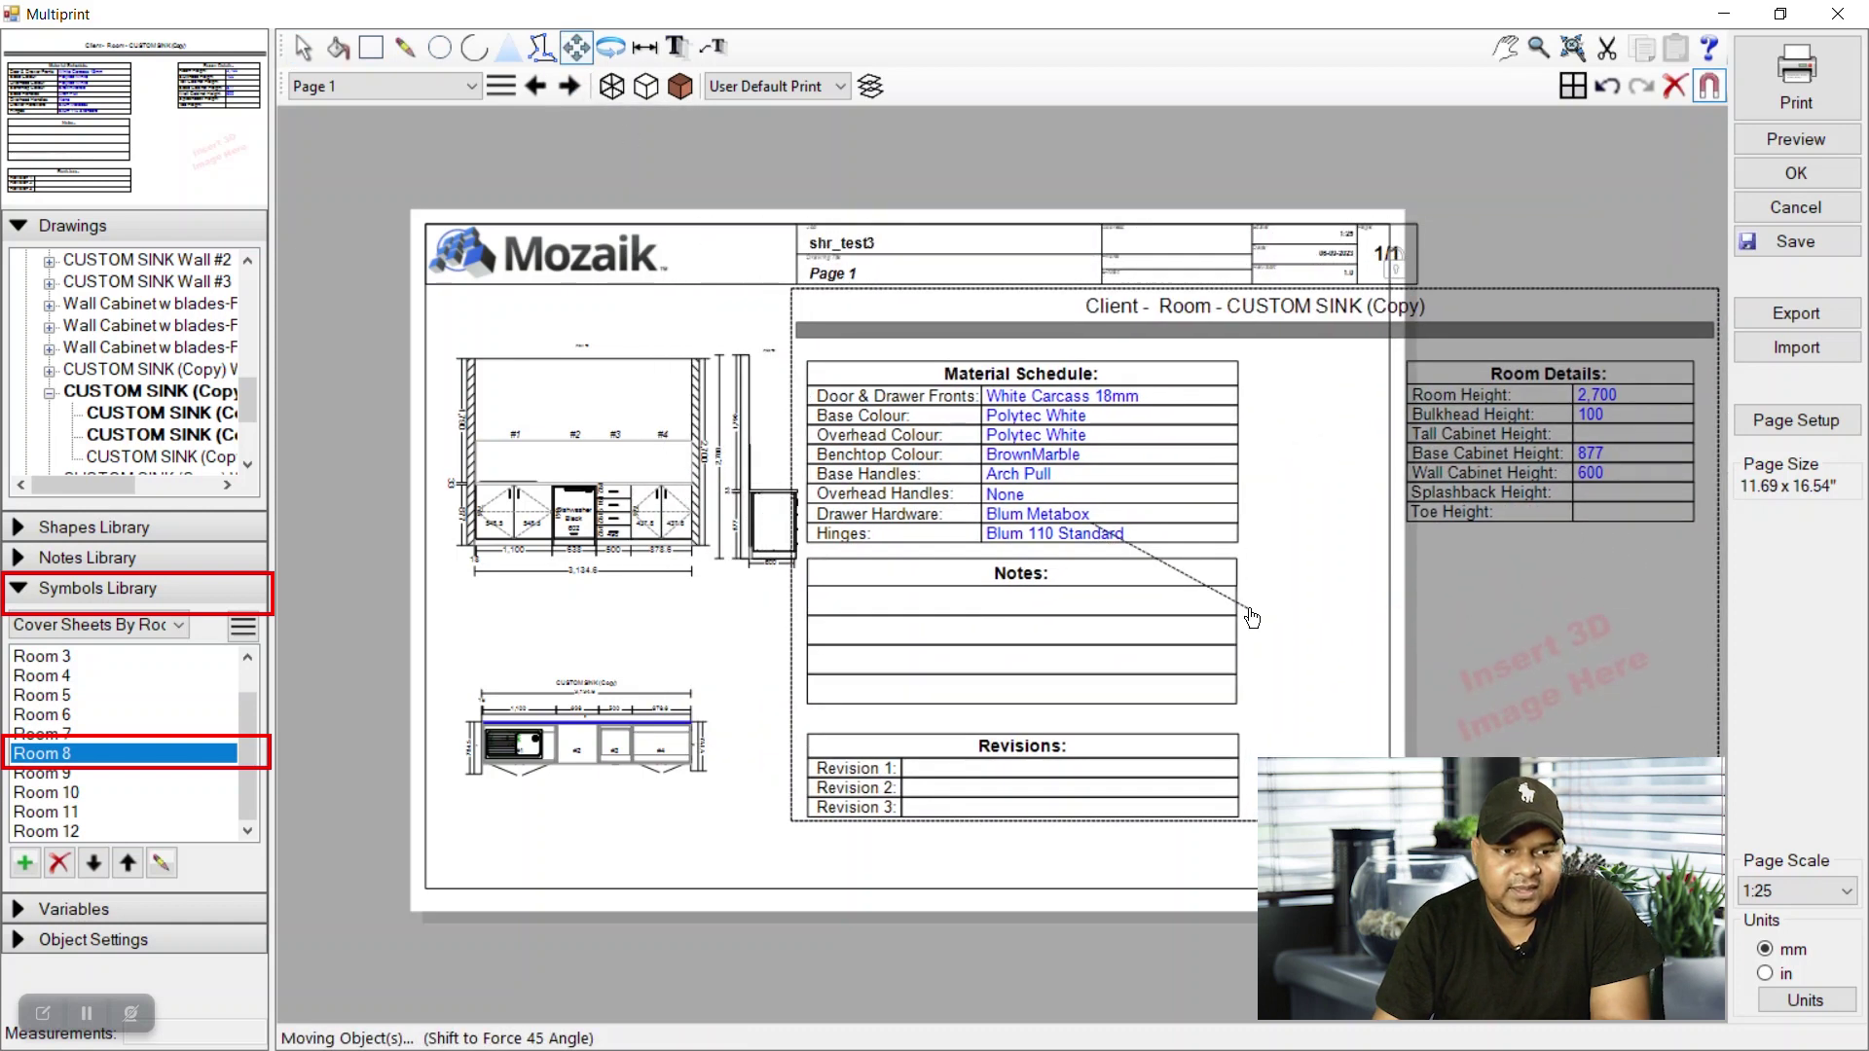
click(1247, 619)
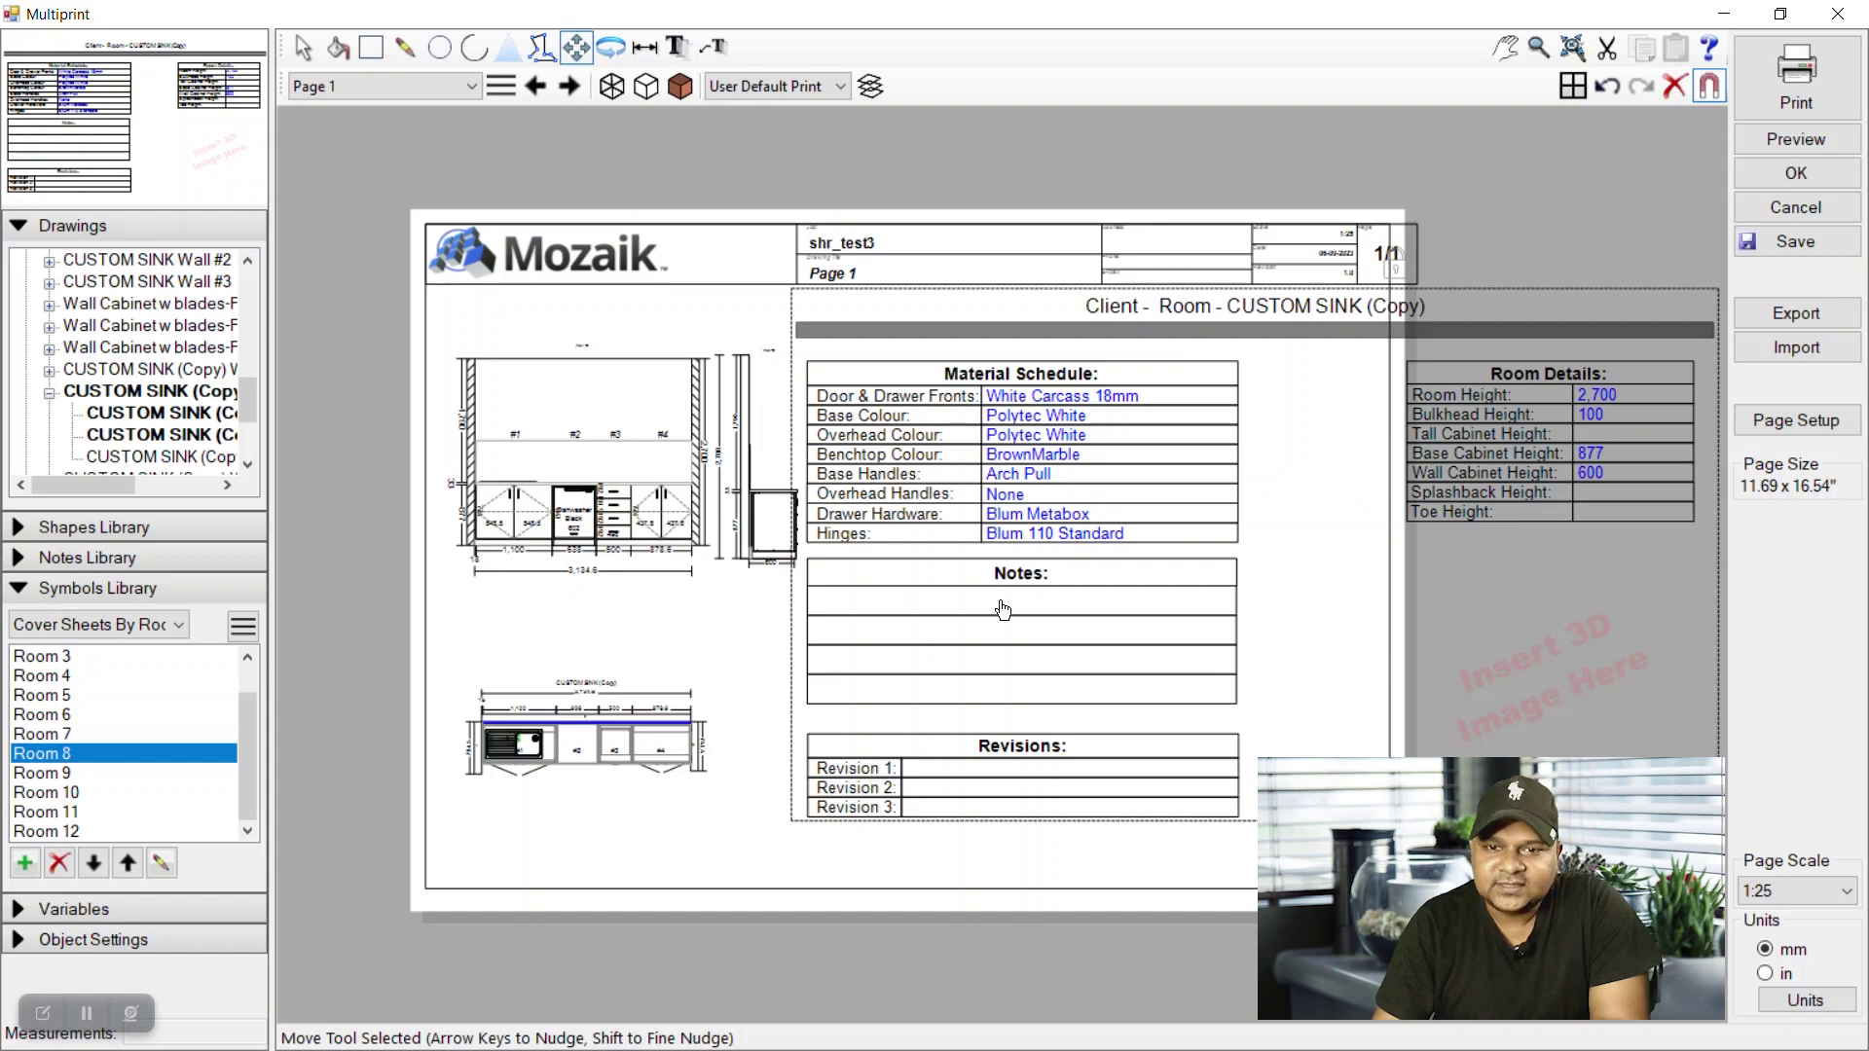
click(304, 48)
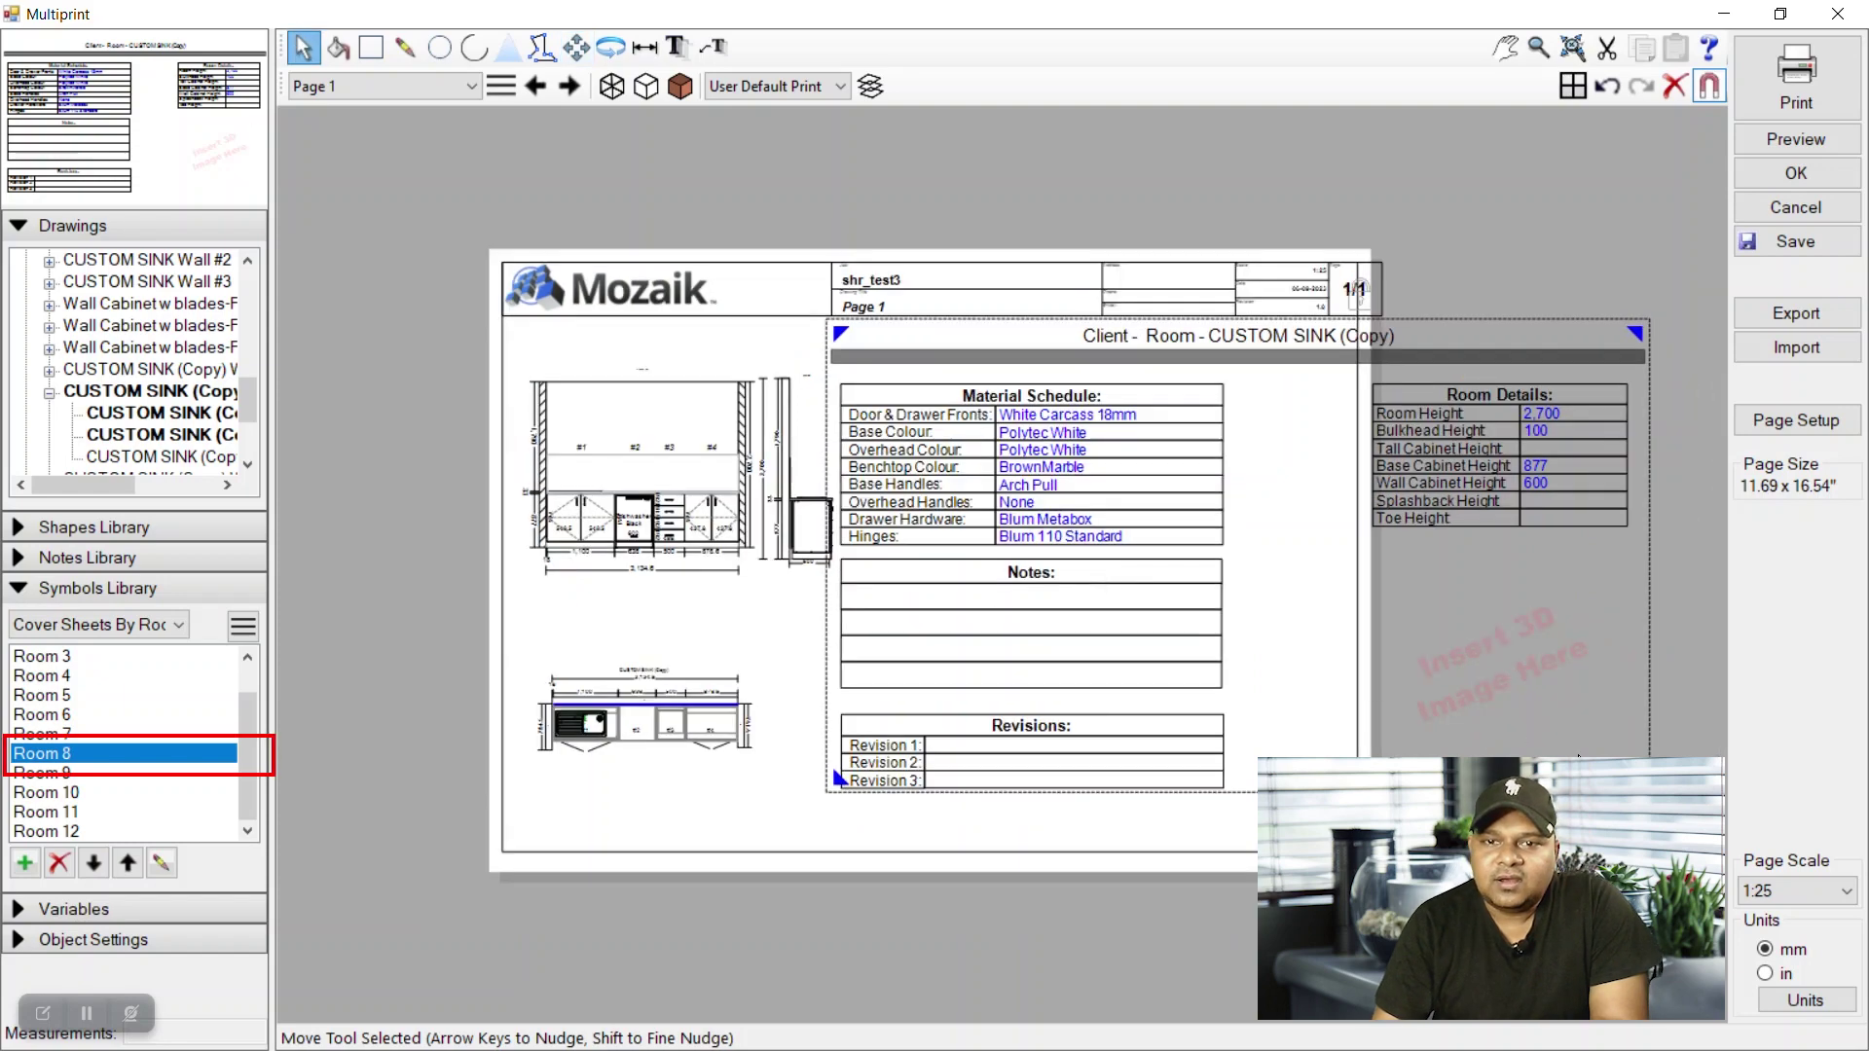
drag(1648, 783, 1214, 607)
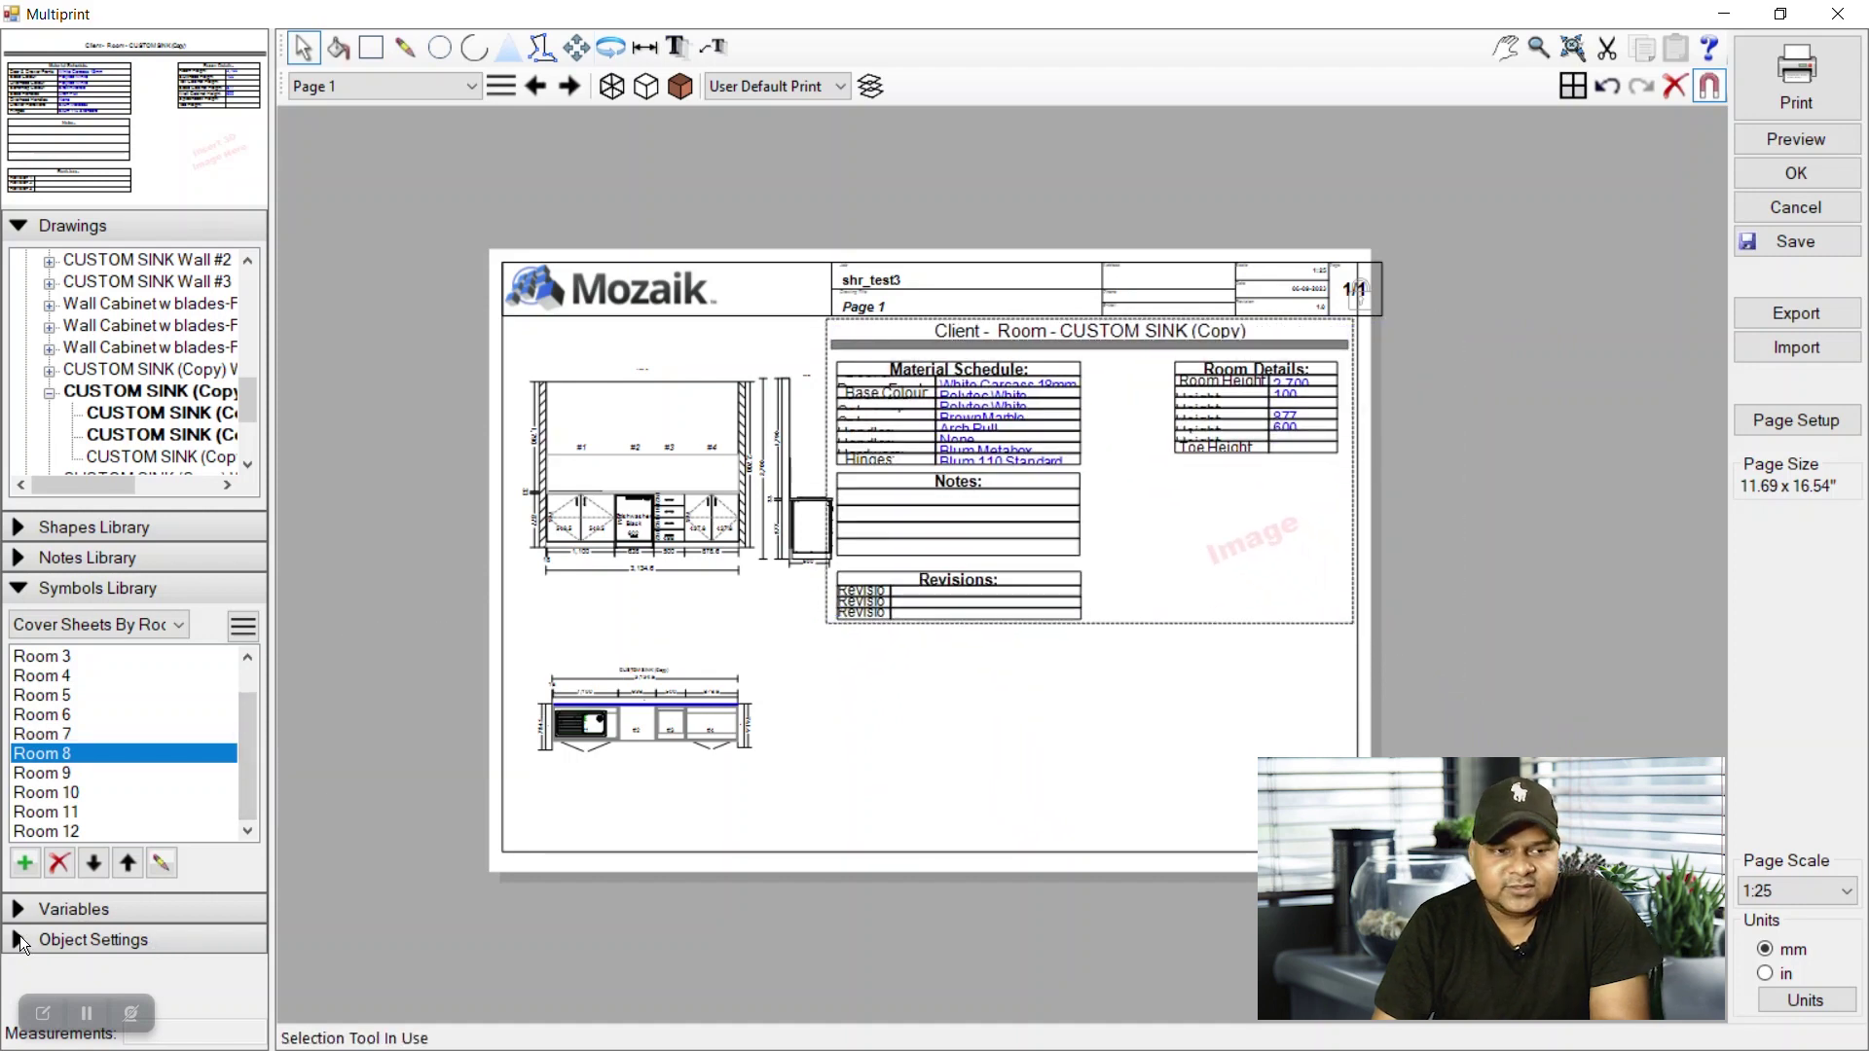
Keep the cover sheet's Line Style set to Solid in Object Settings
click(105, 936)
scroll(125, 921, down, 6)
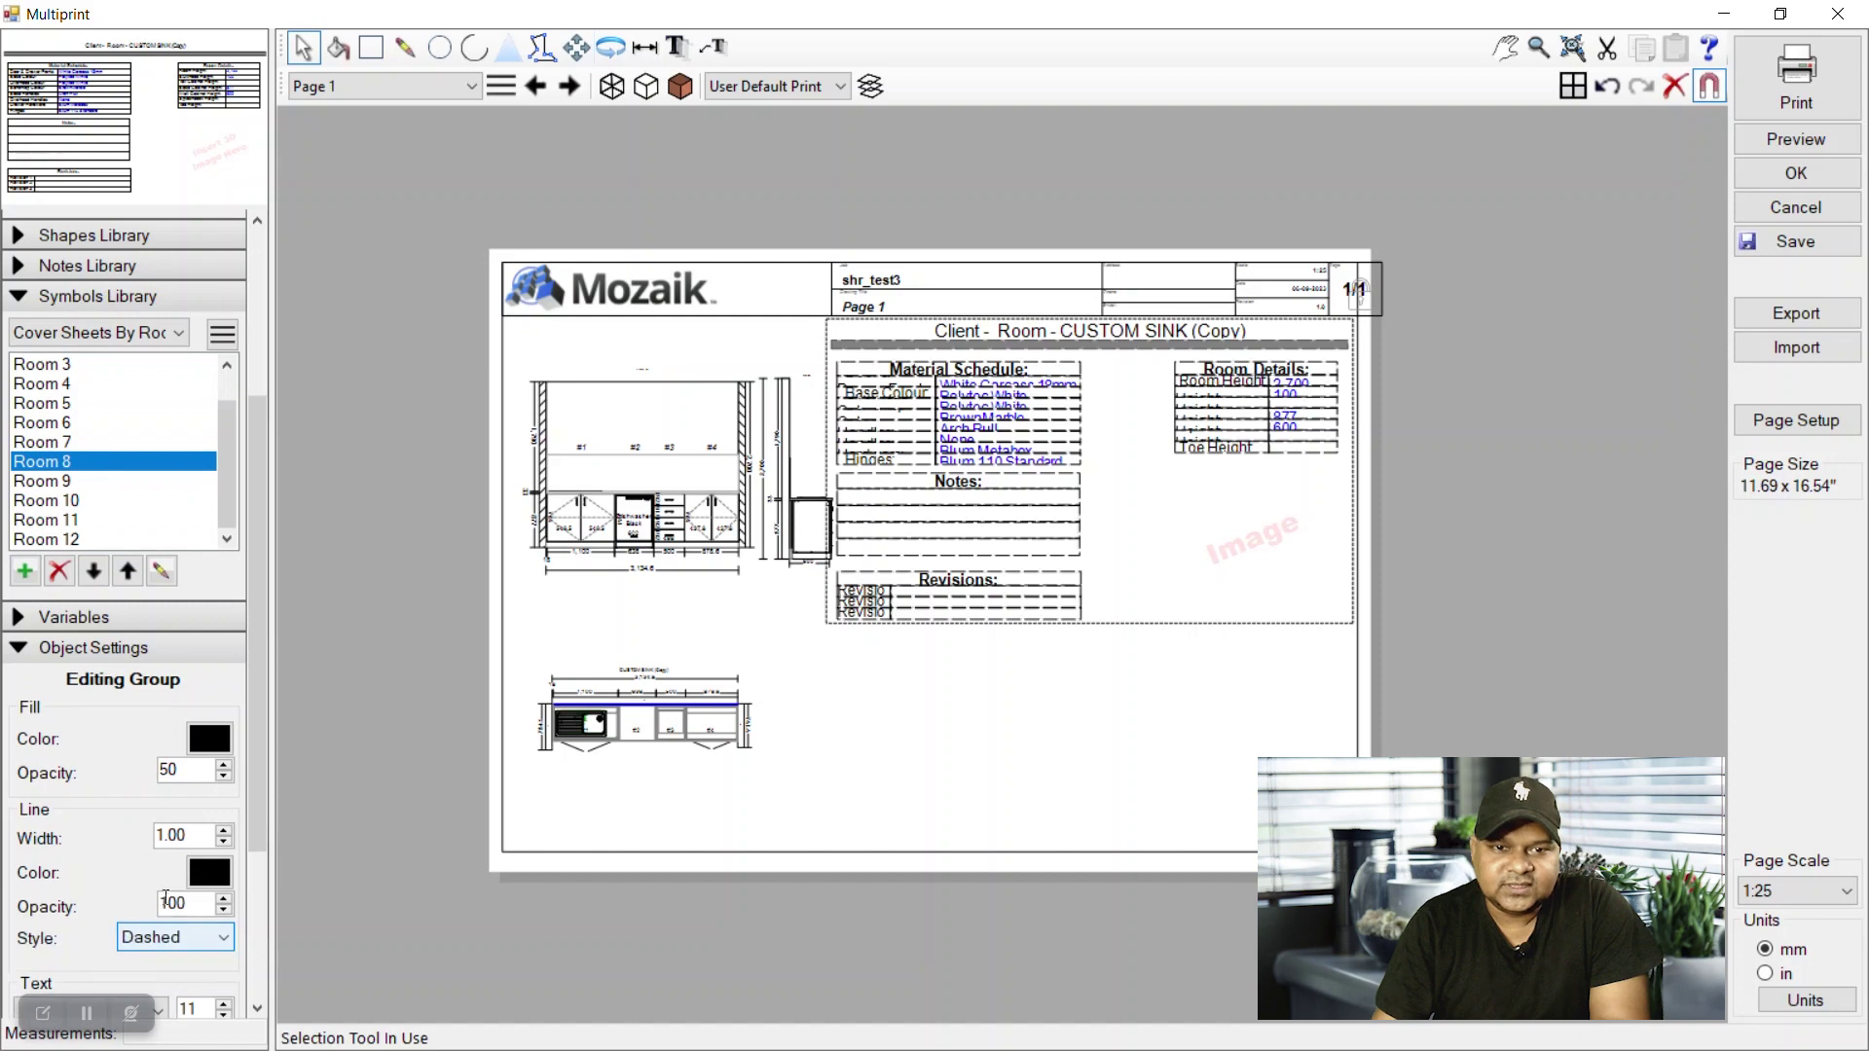
click(183, 933)
click(156, 962)
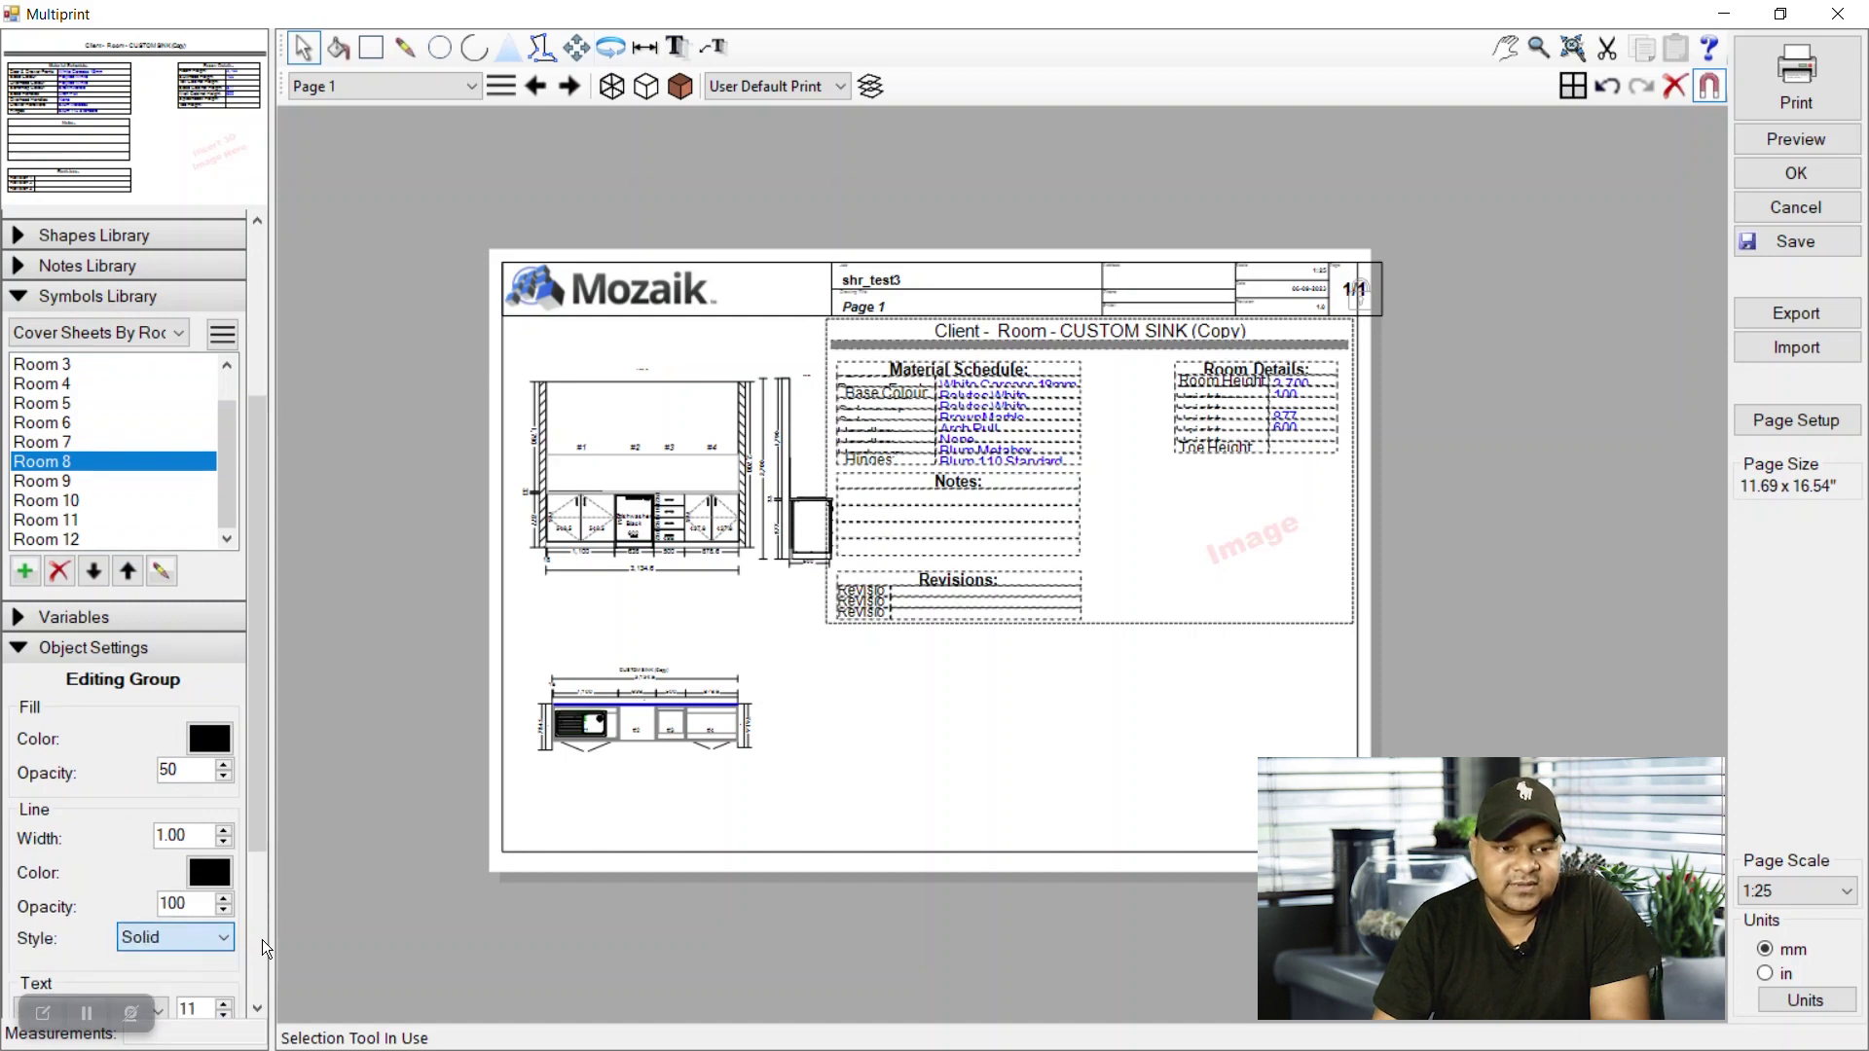
drag(263, 827, 278, 942)
Set the cover sheet's table text size to 8 pt, keeping the current font
click(190, 806)
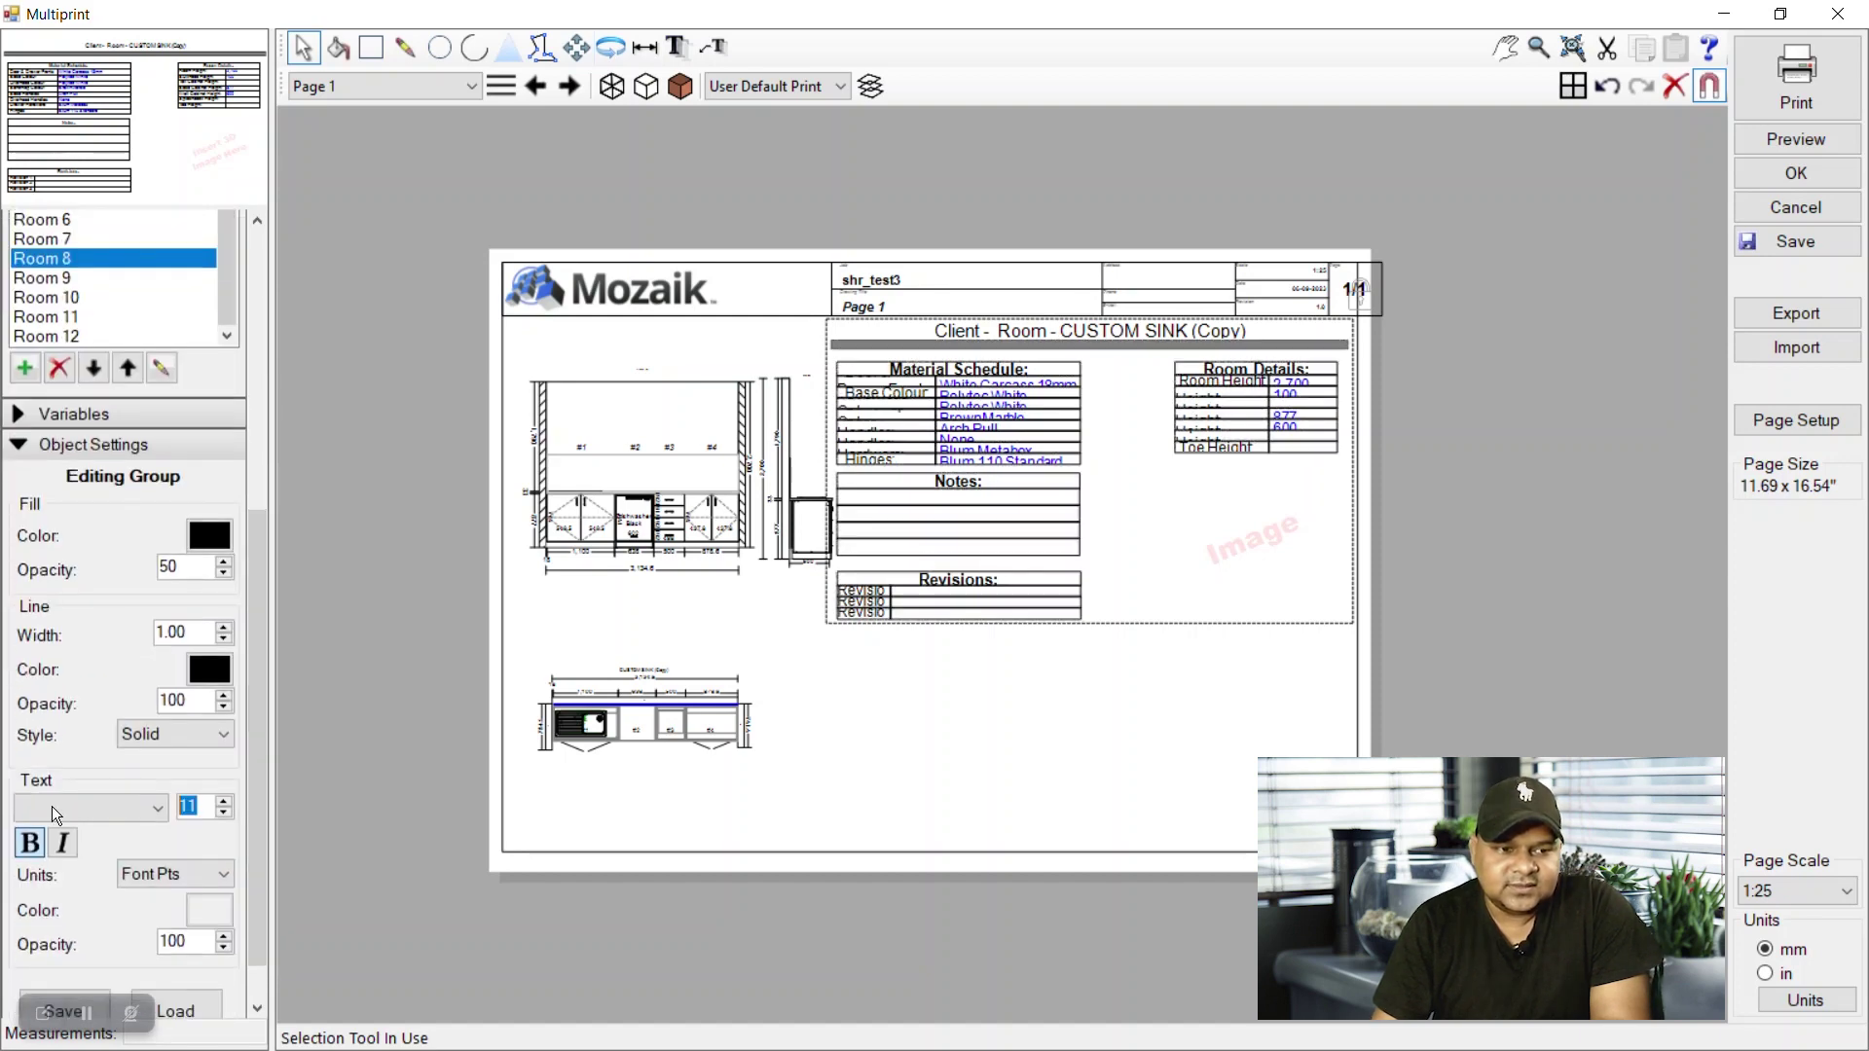
click(96, 810)
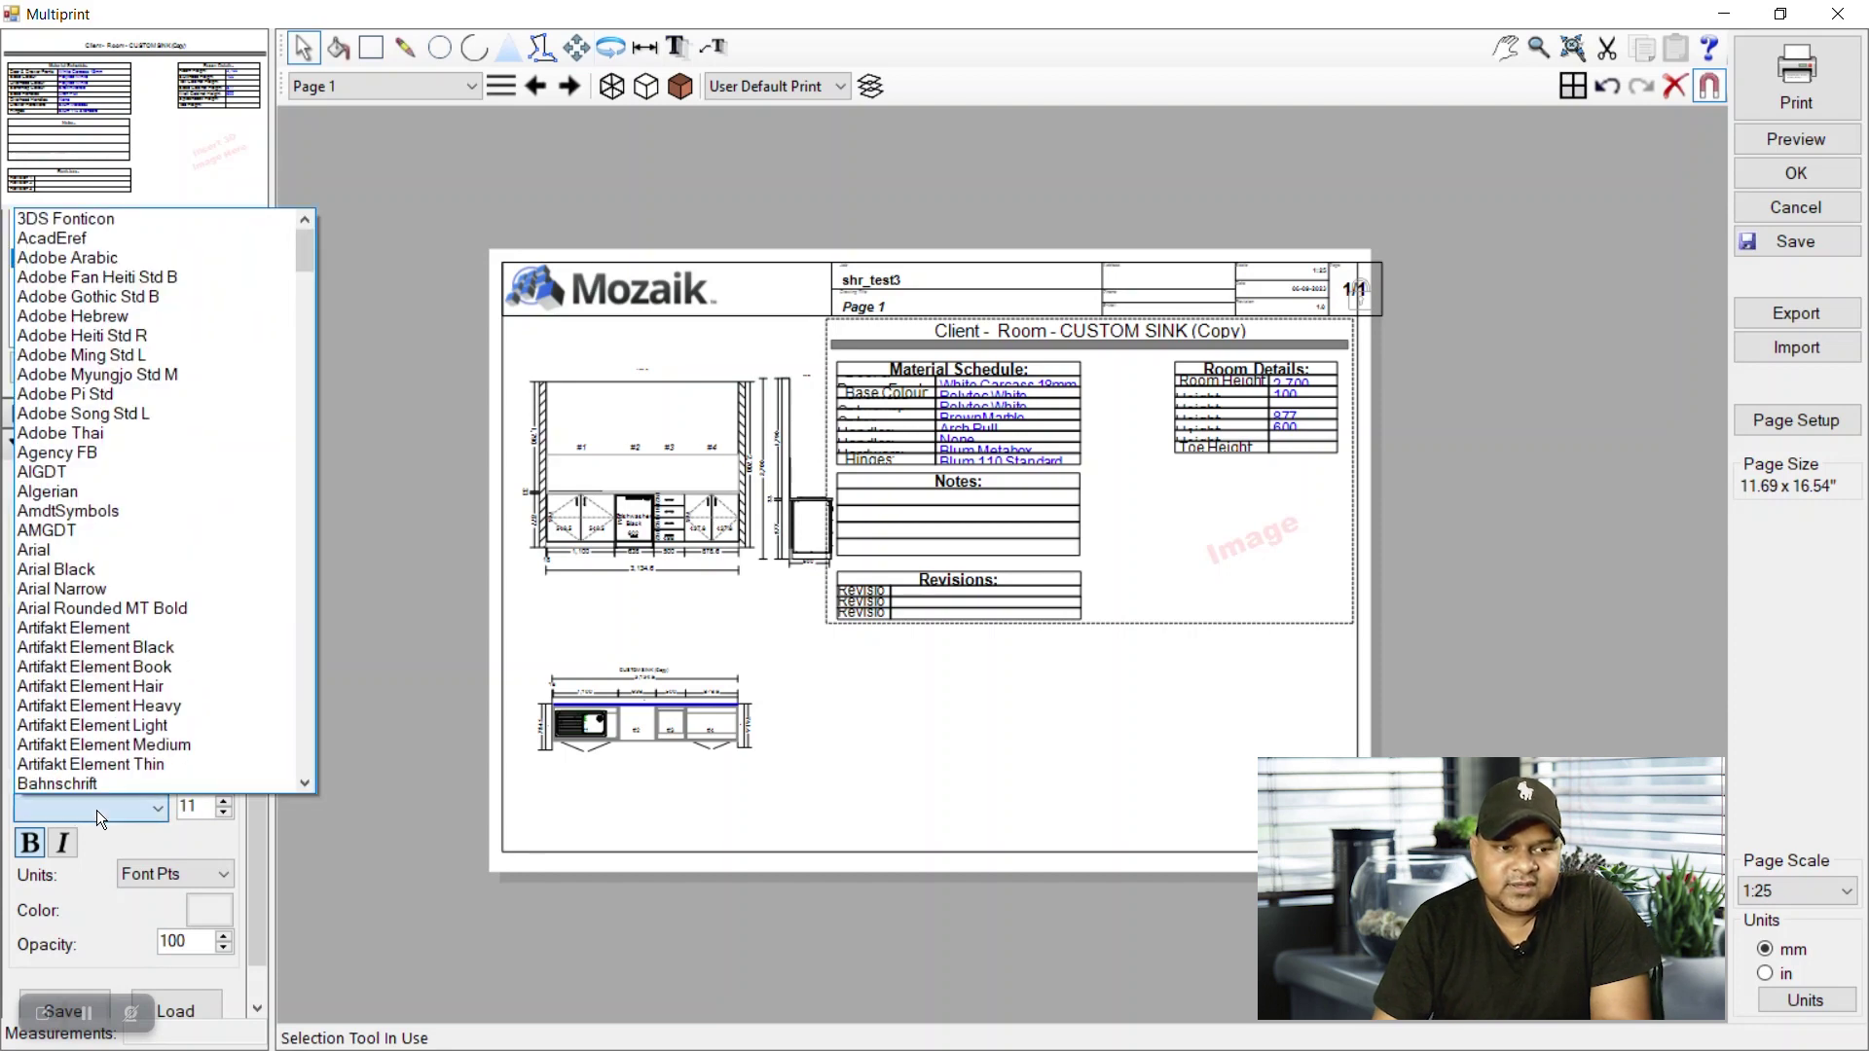
click(130, 810)
click(102, 808)
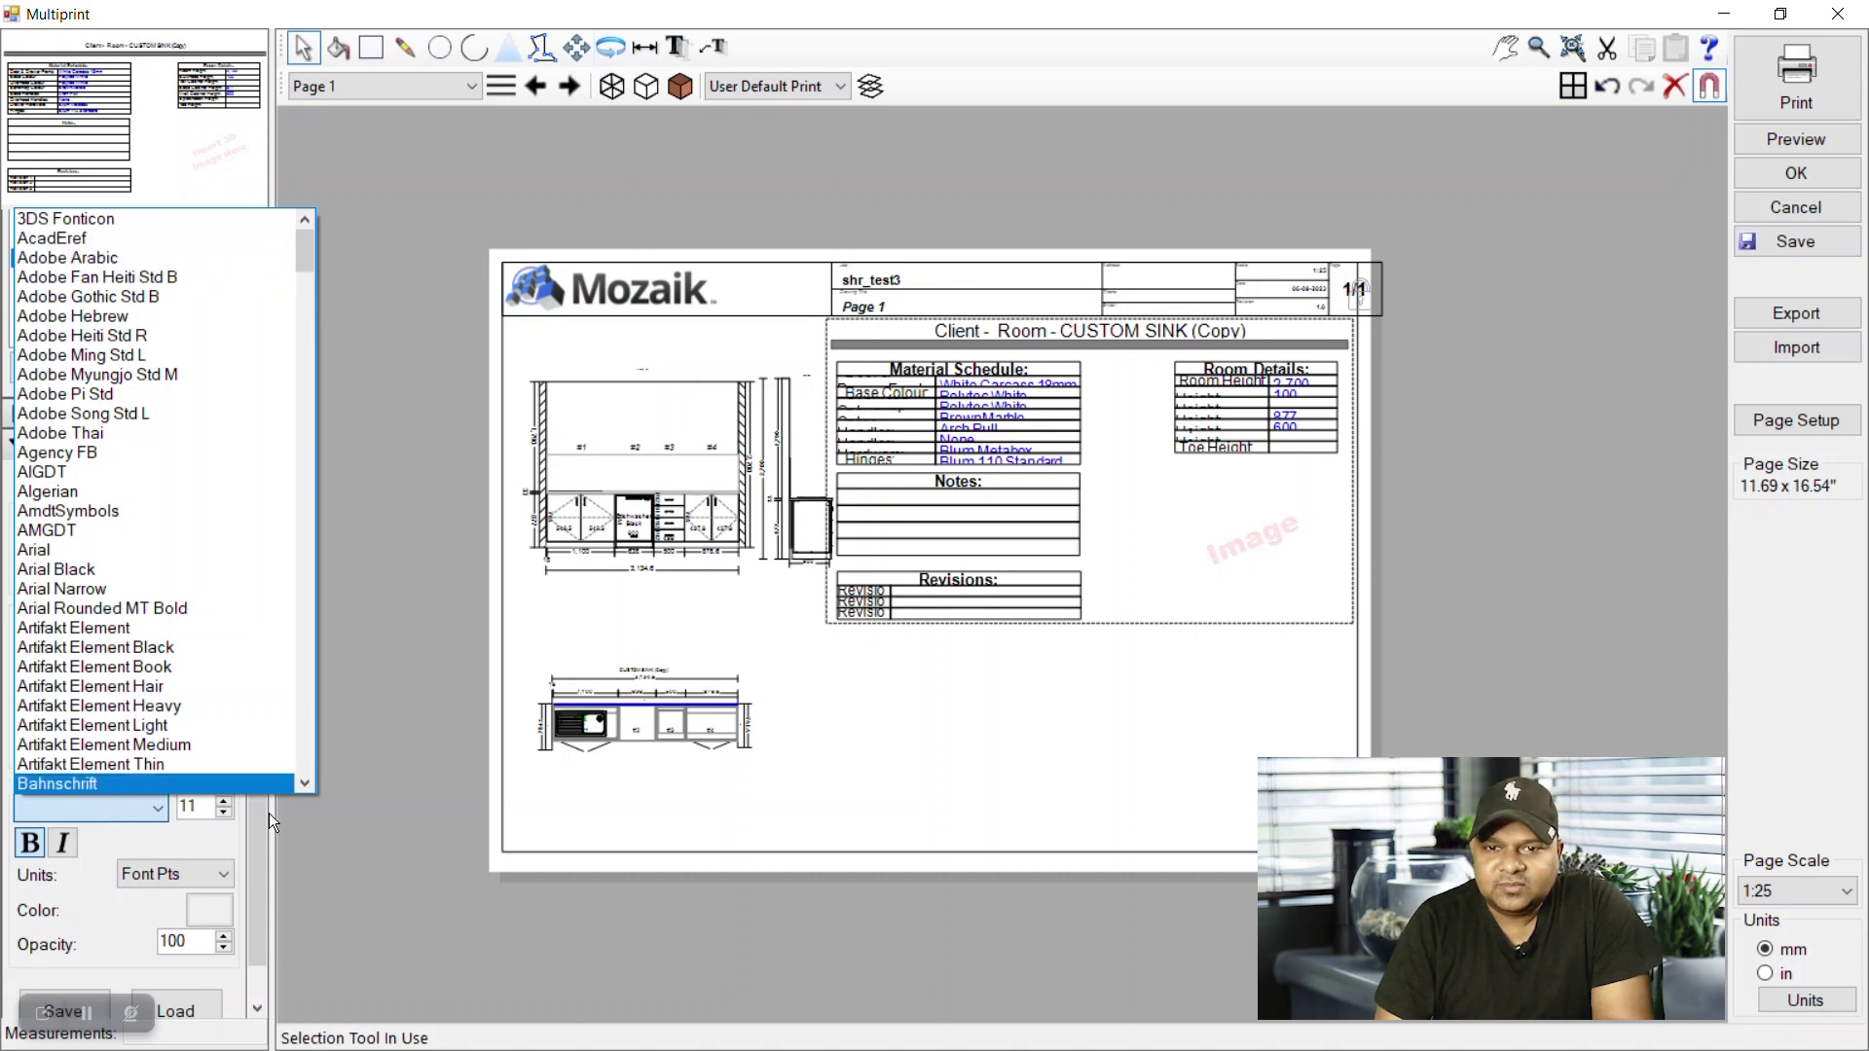
click(237, 851)
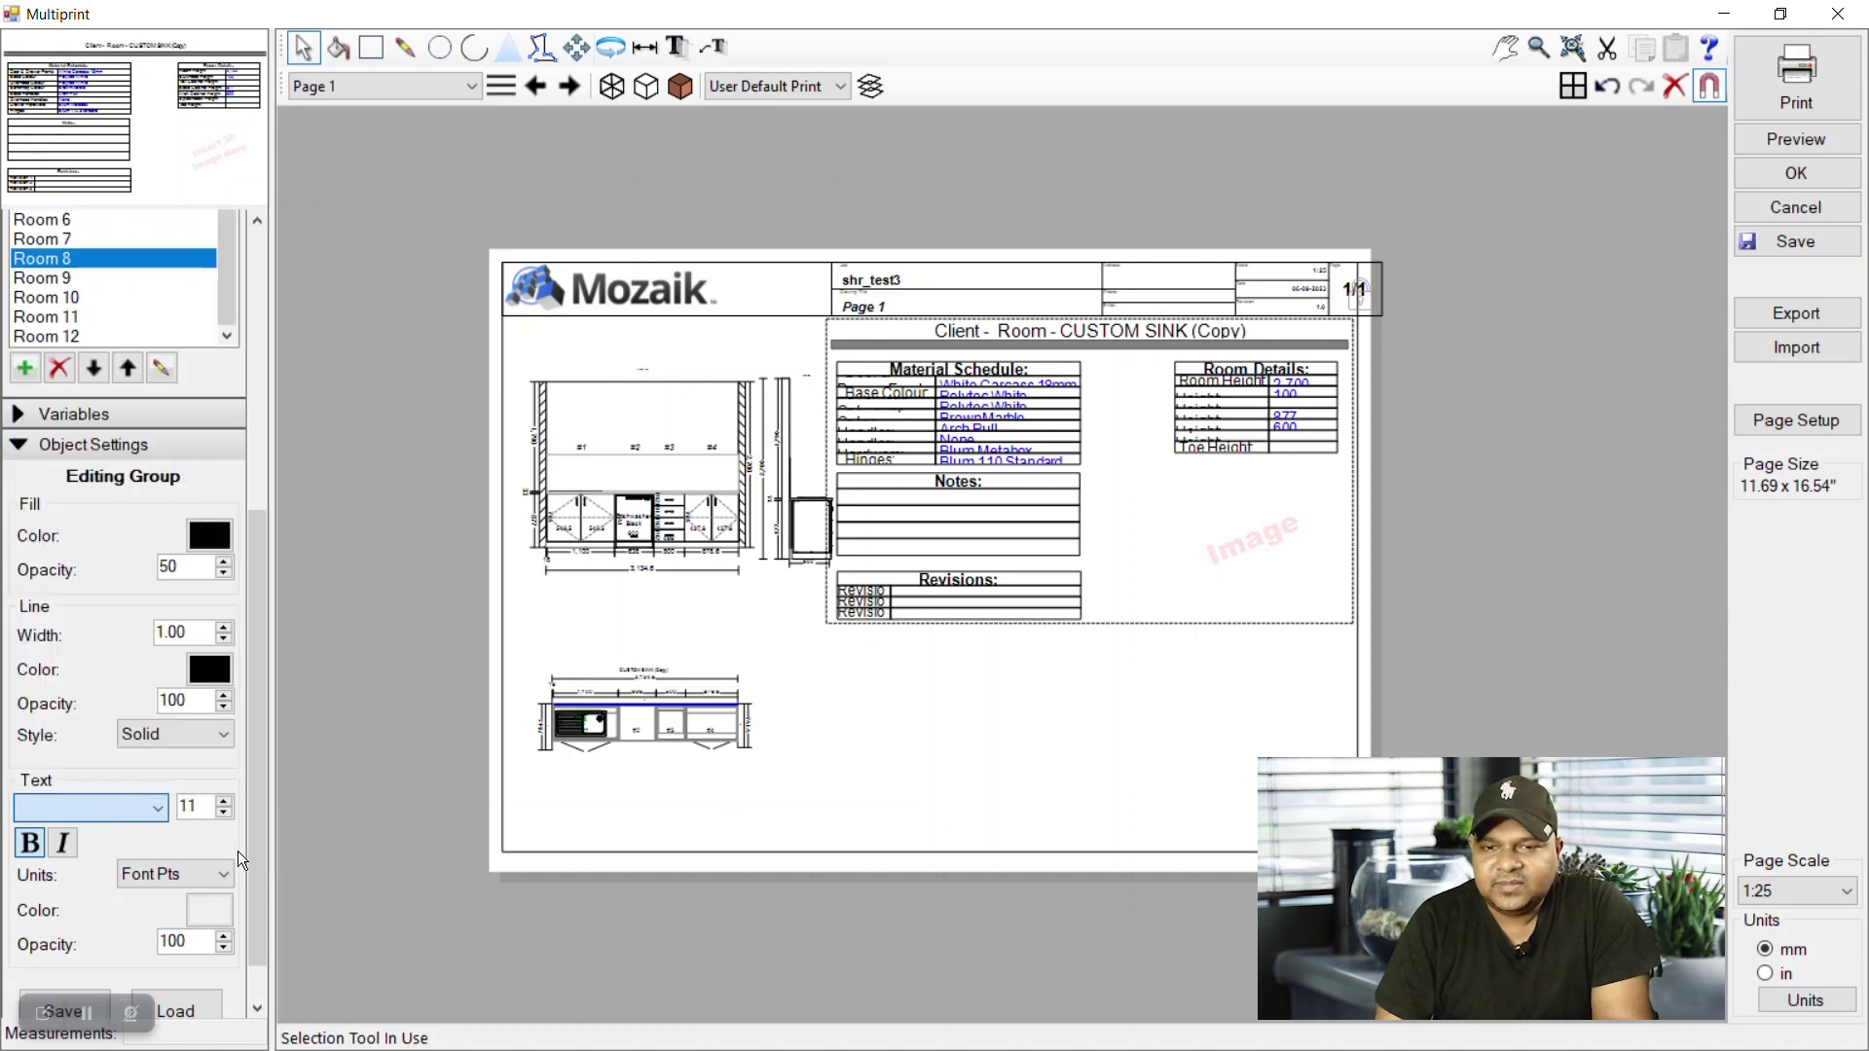
click(204, 801)
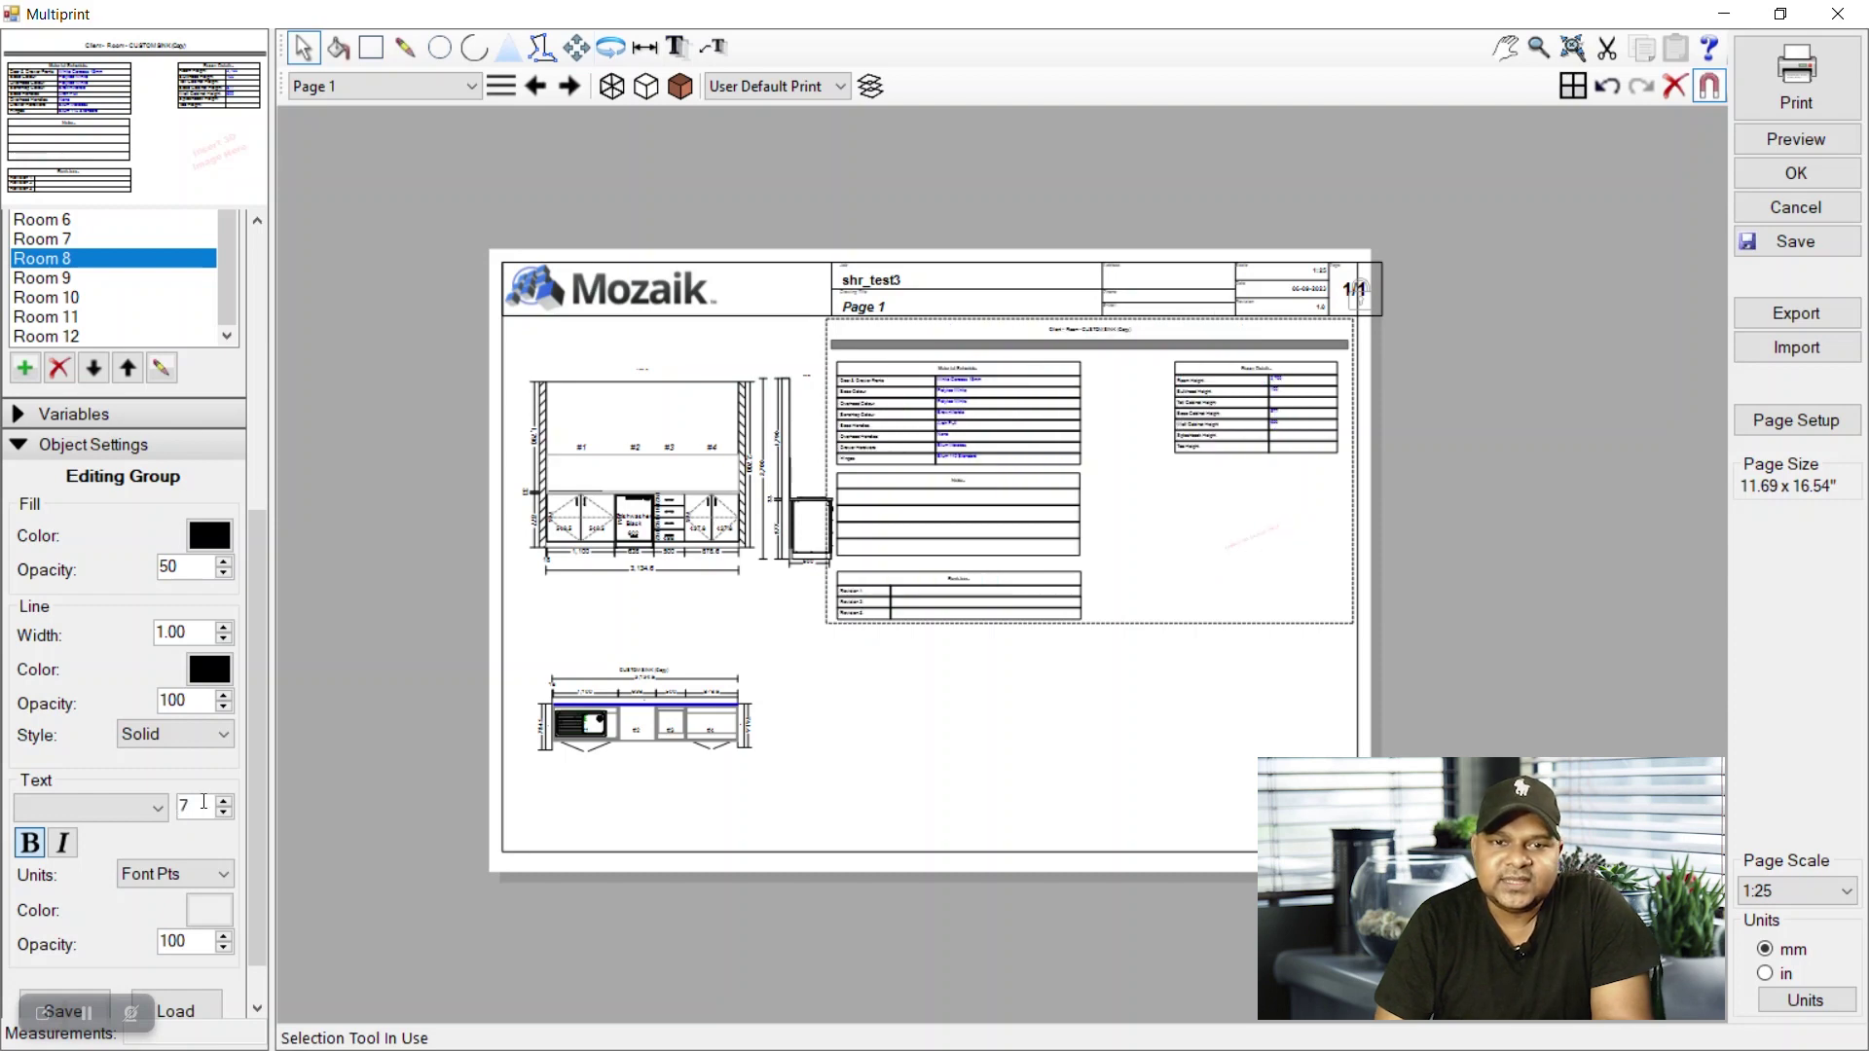
drag(209, 804, 176, 804)
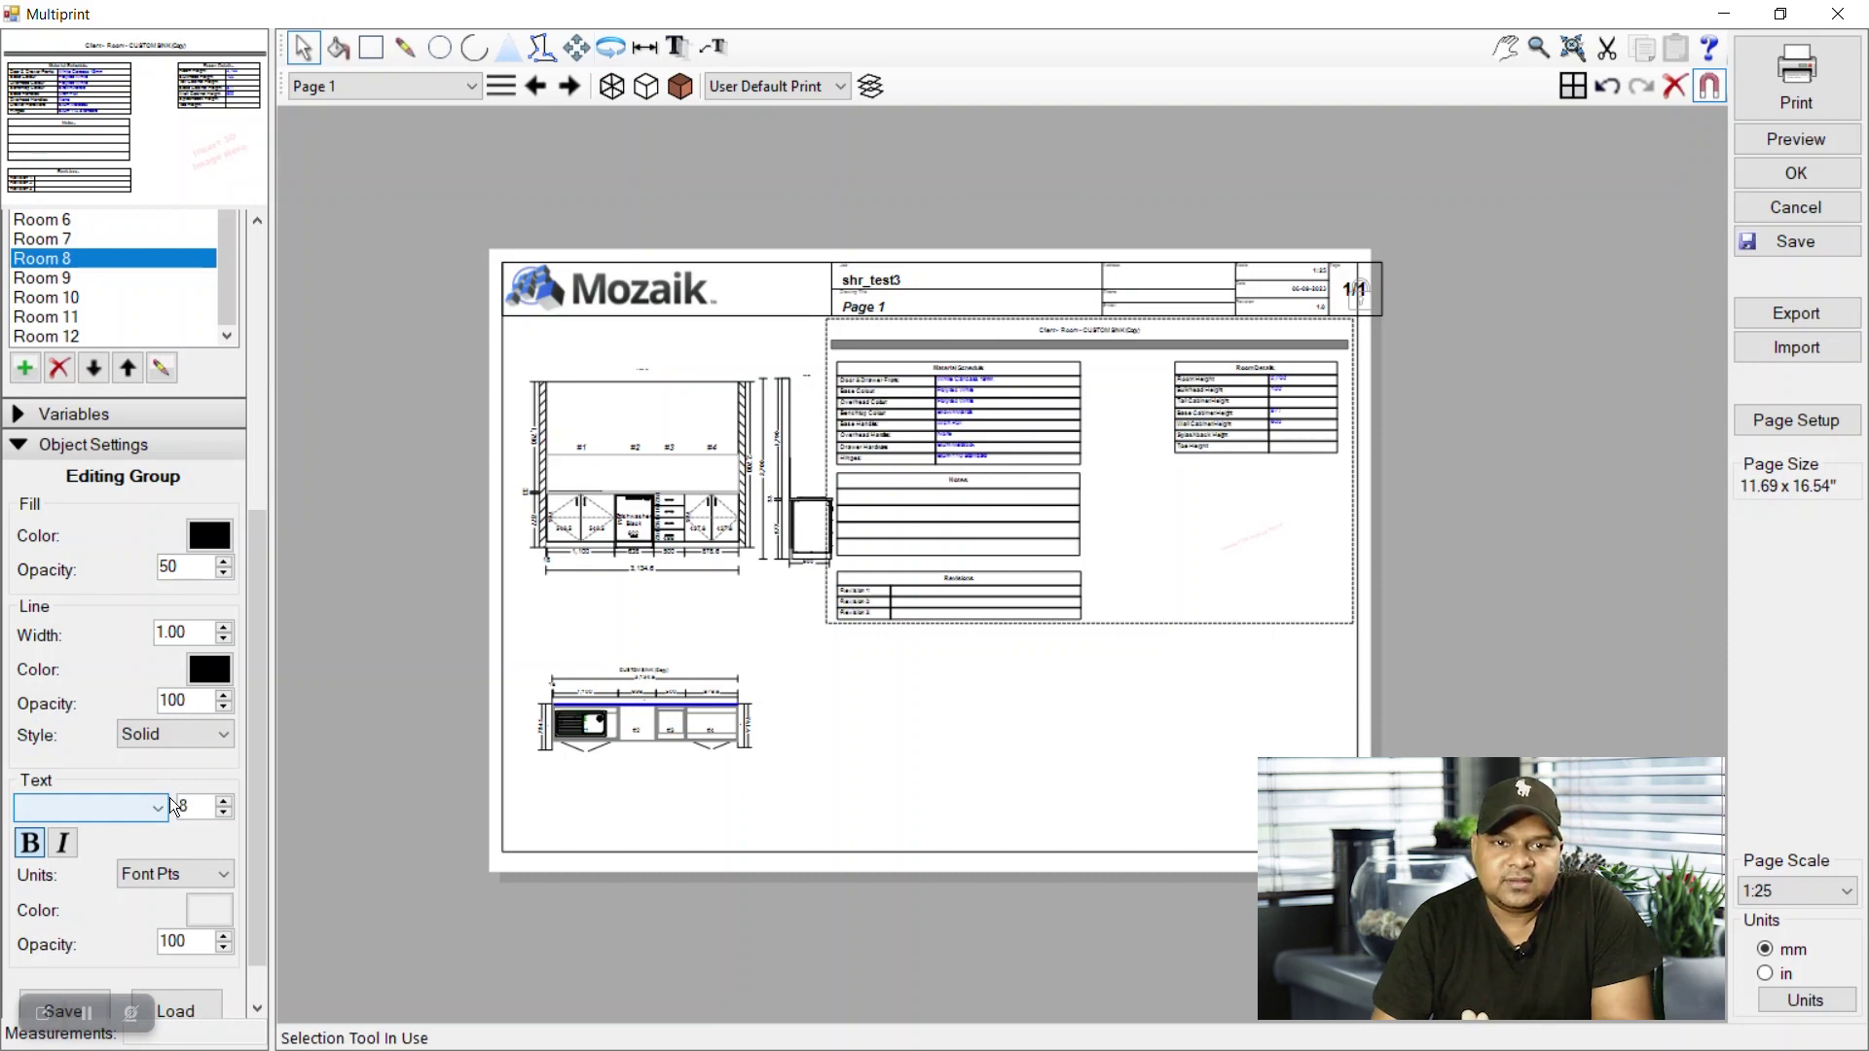
Open text entry for the first Notes row on the Room 8 cover sheet
click(973, 716)
scroll(984, 506, up, 3)
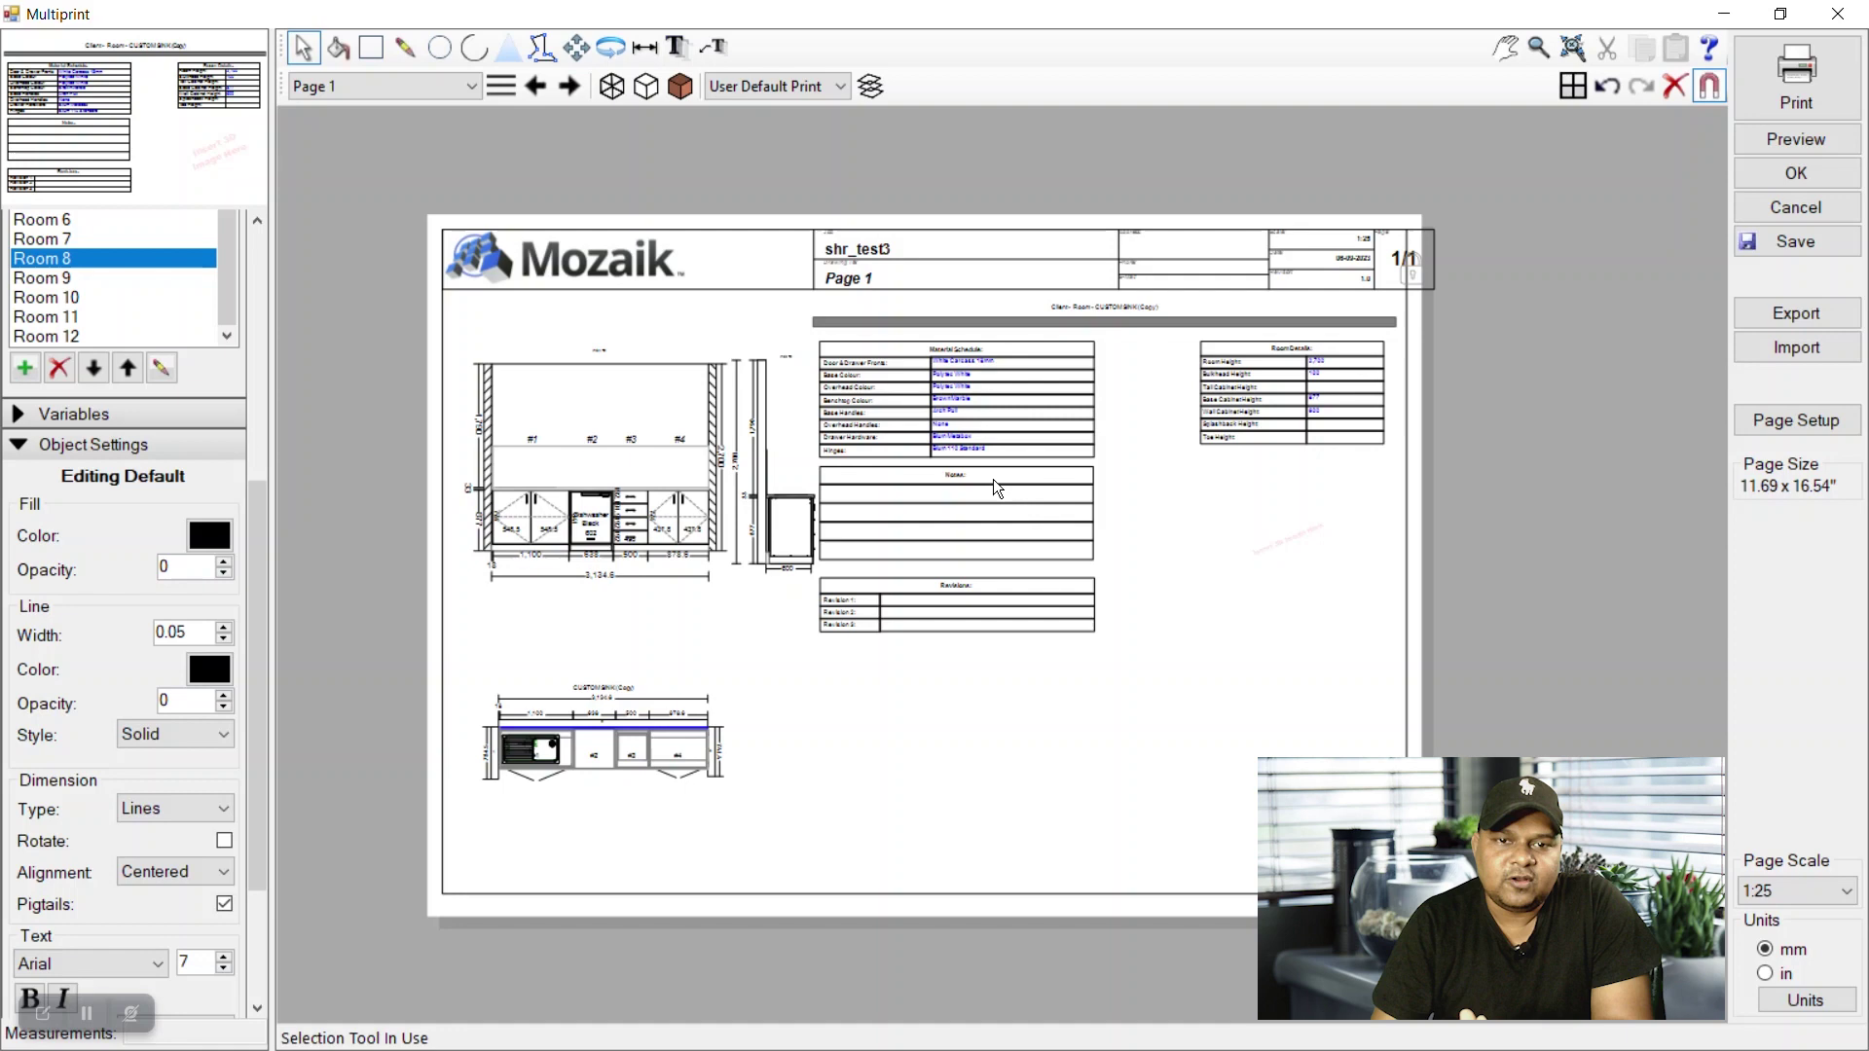
scroll(1013, 375, up, 2)
scroll(1306, 374, up, 1)
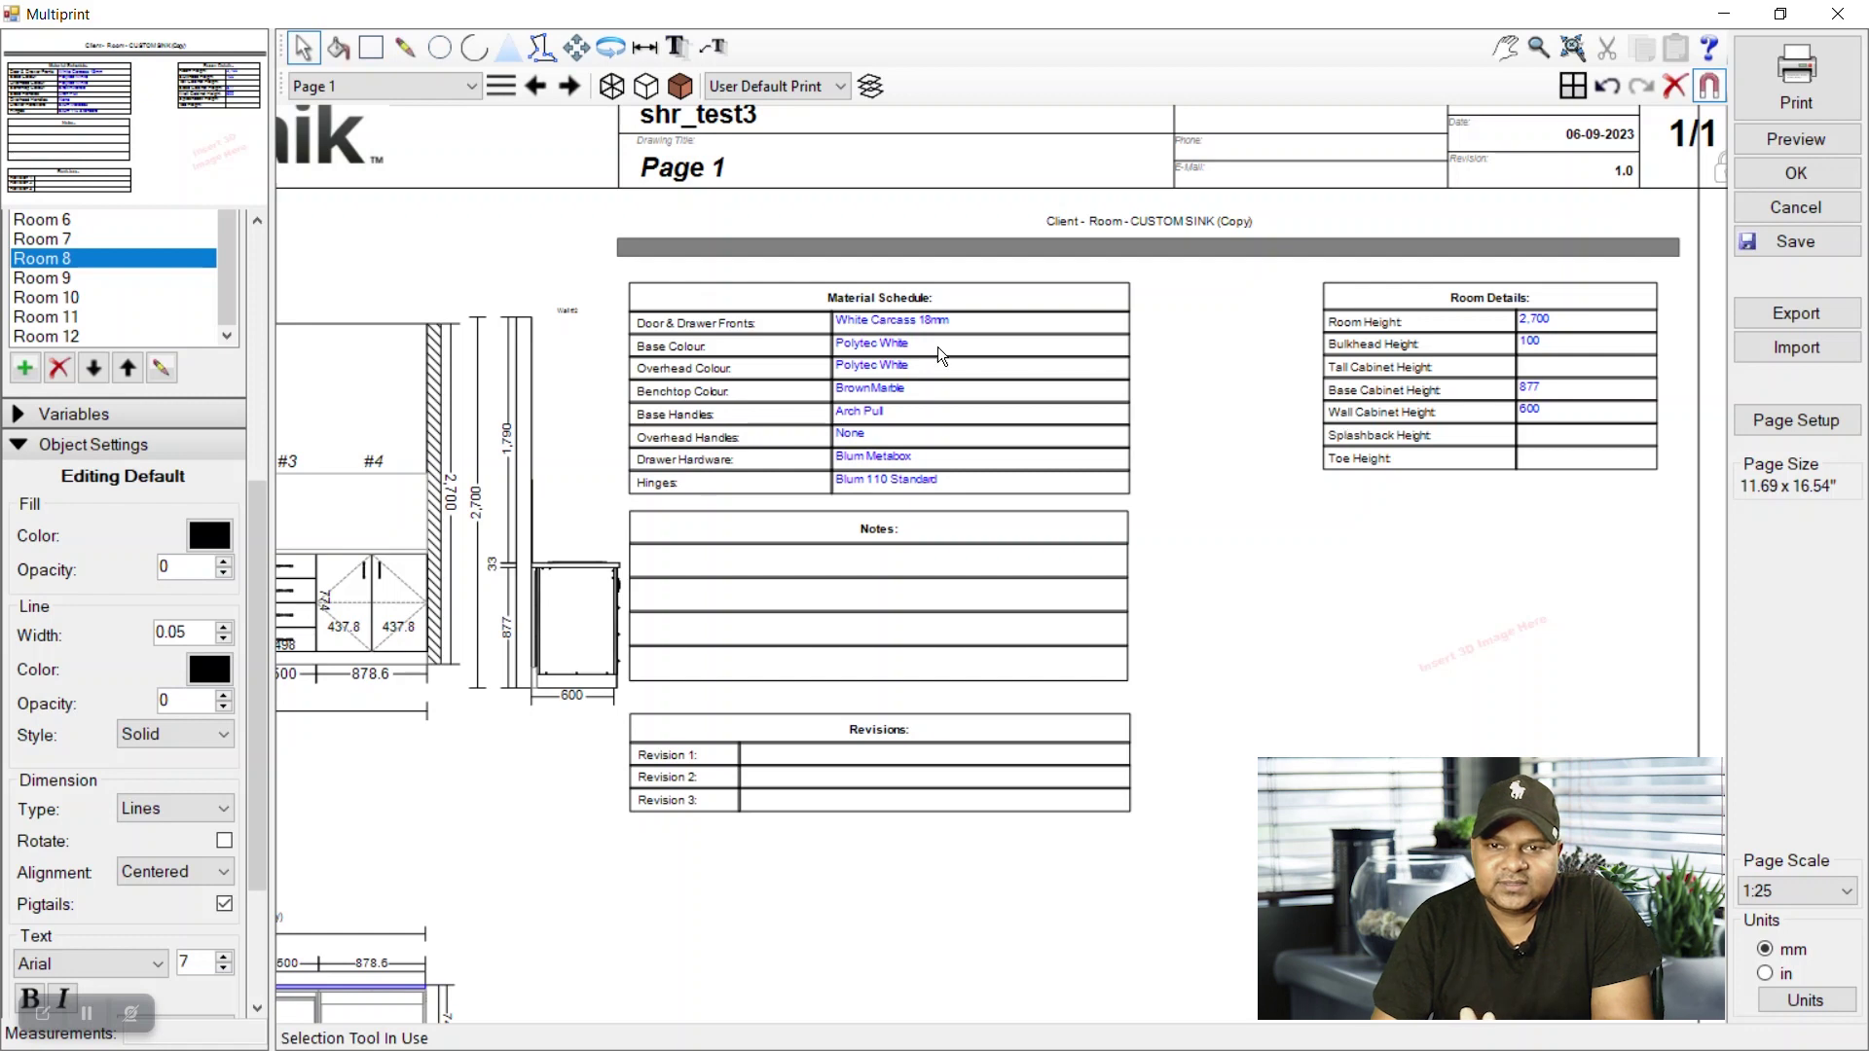
scroll(935, 347, up, 1)
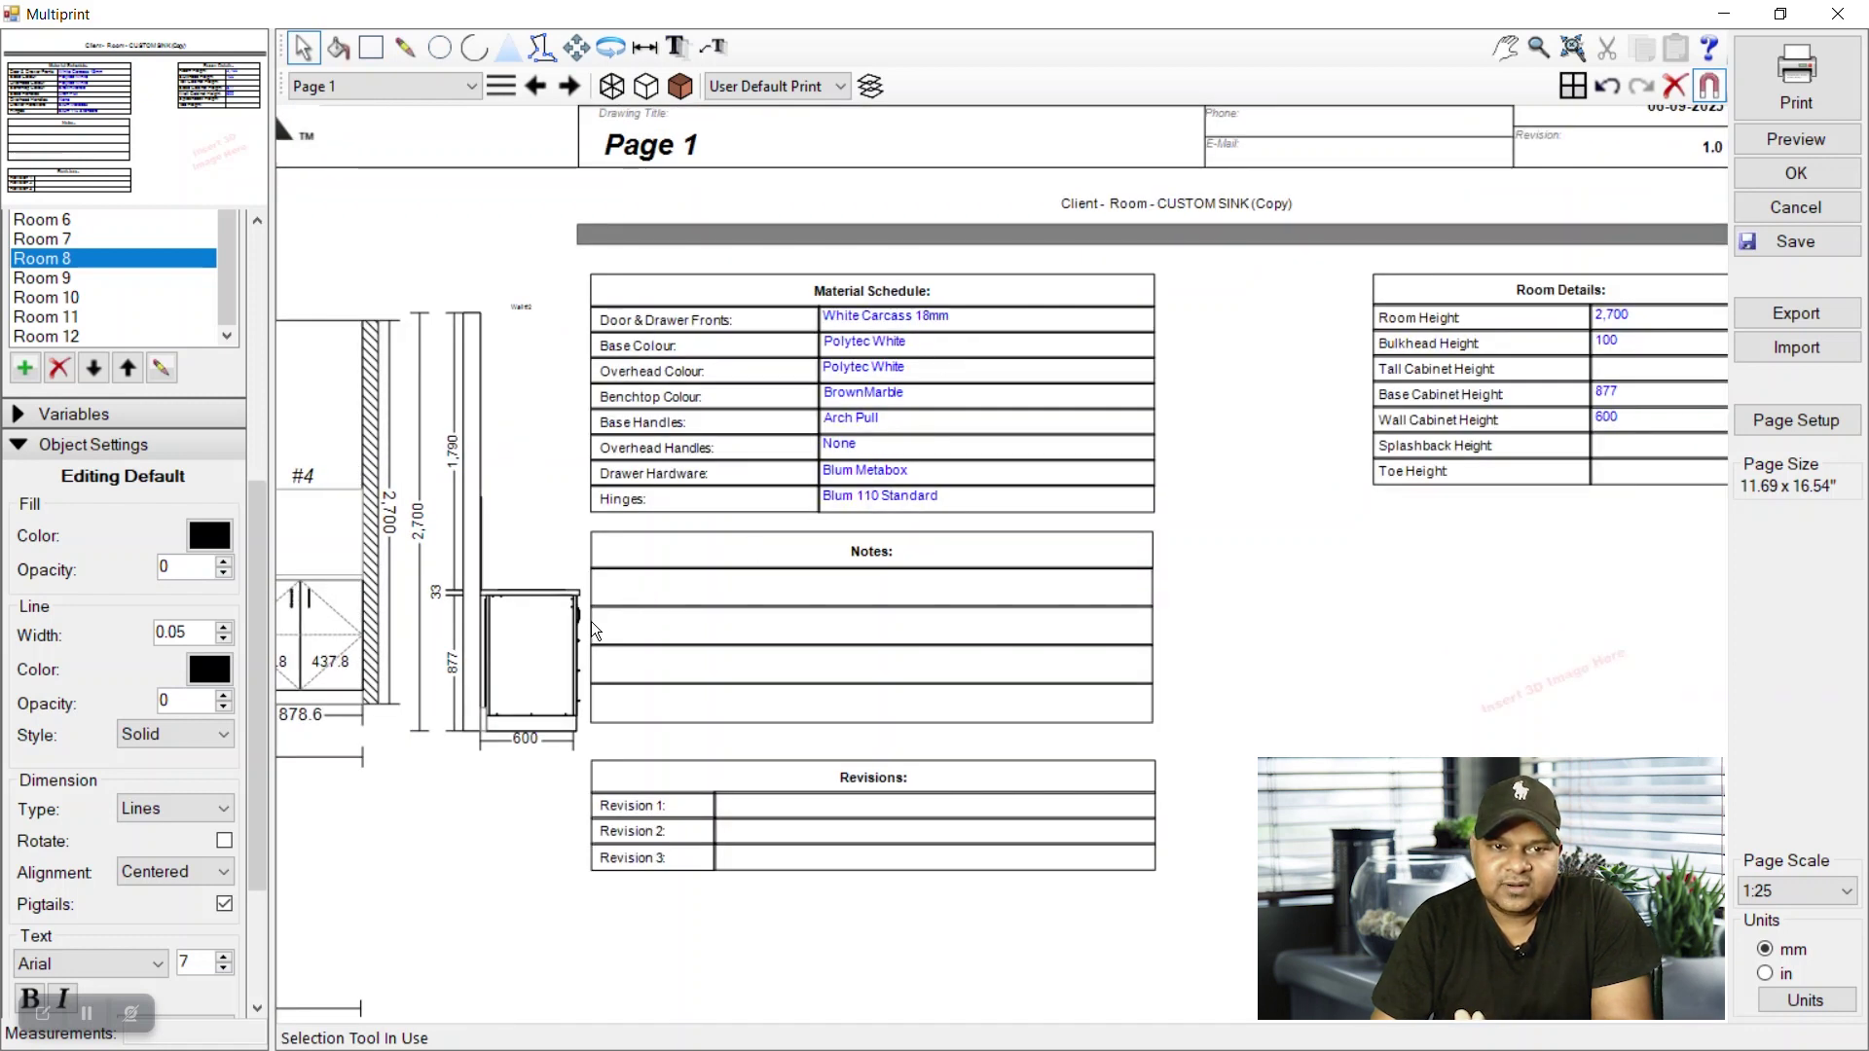
scroll(564, 645, down, 1)
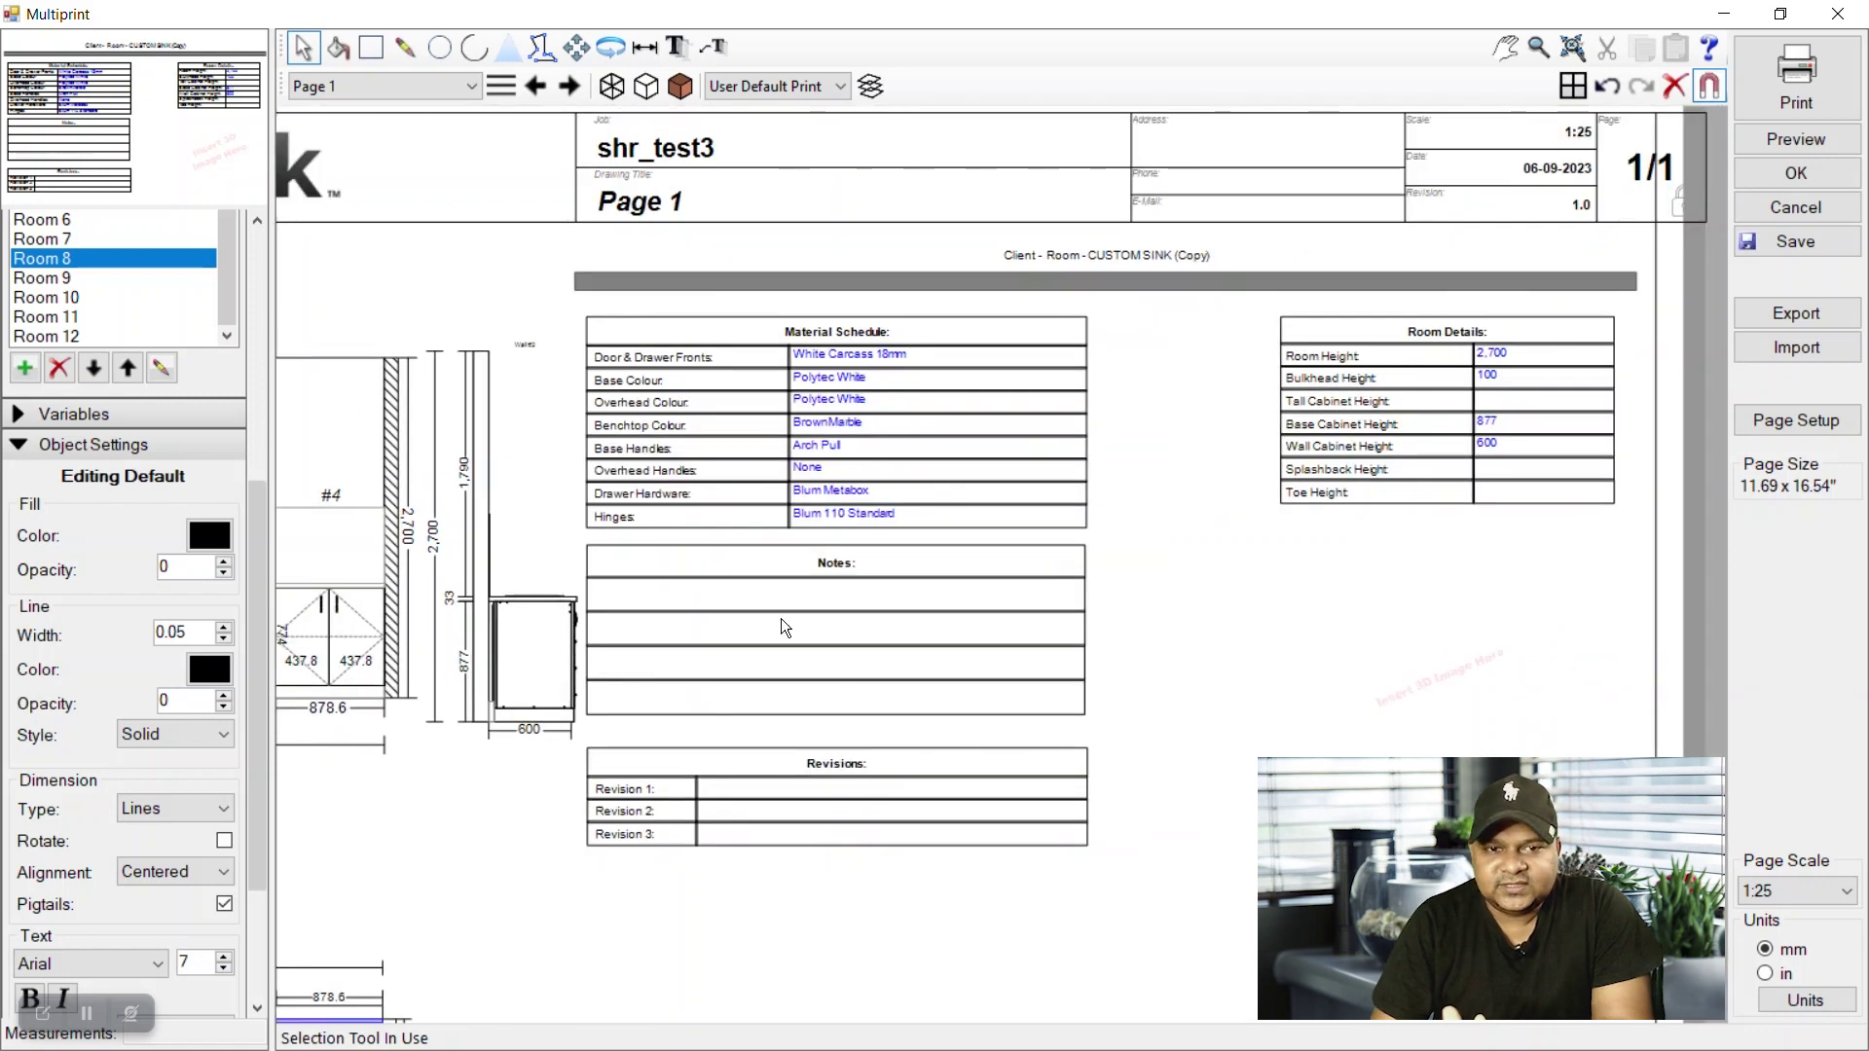
scroll(780, 608, up, 1)
click(776, 590)
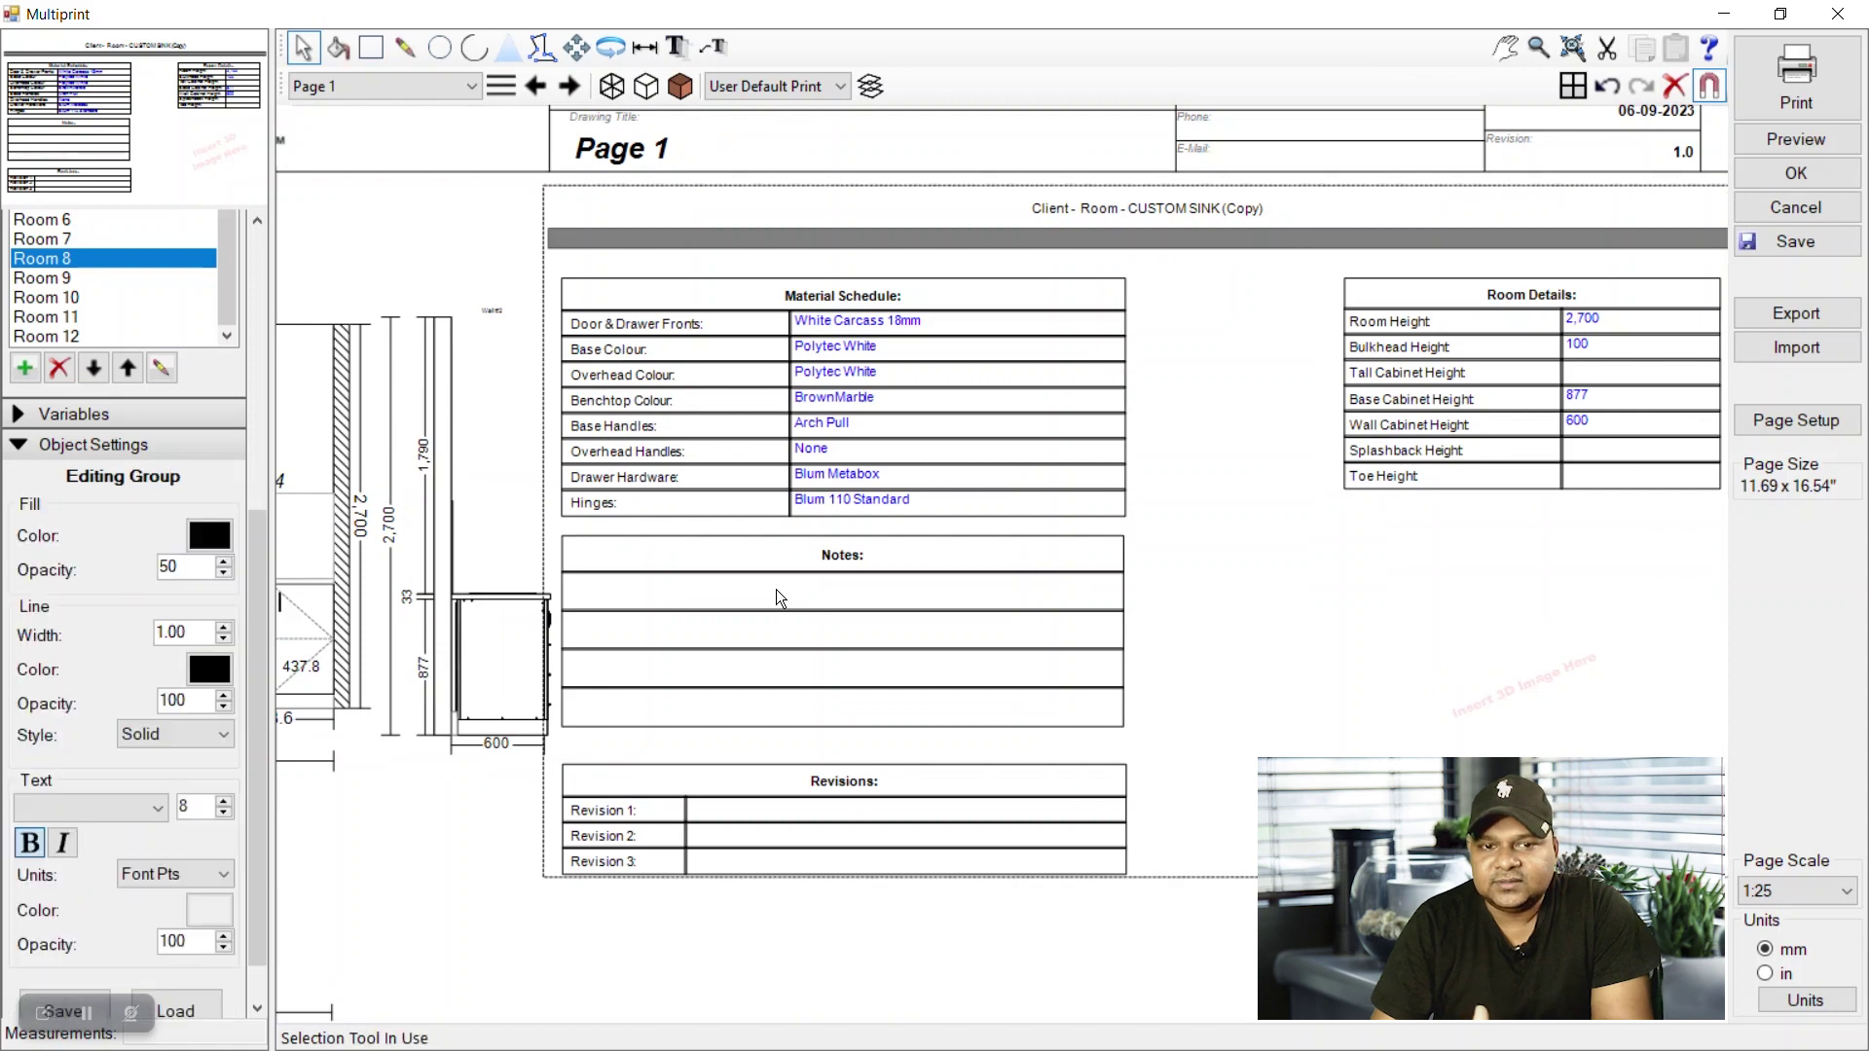
double_click(775, 588)
double_click(775, 588)
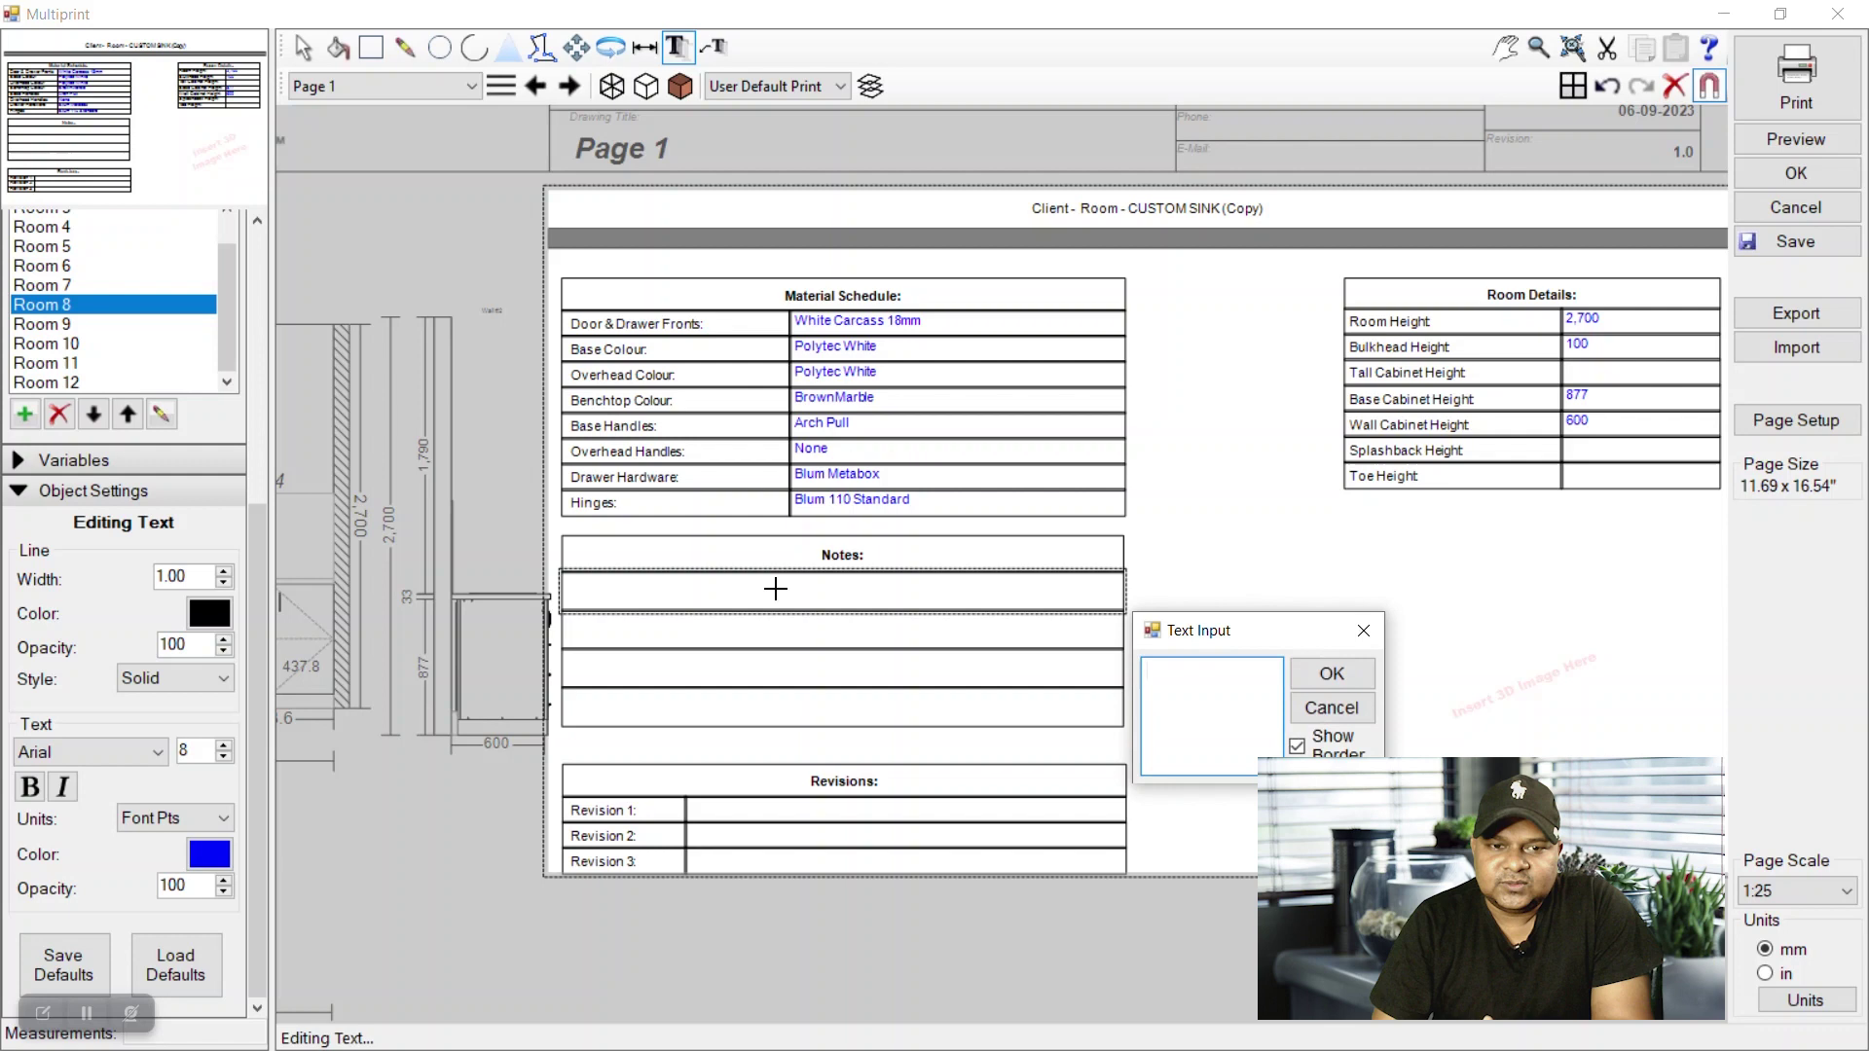
Enter 'Benchtop: Colour yet to be decided' as the note and confirm it
text(Benchtop)
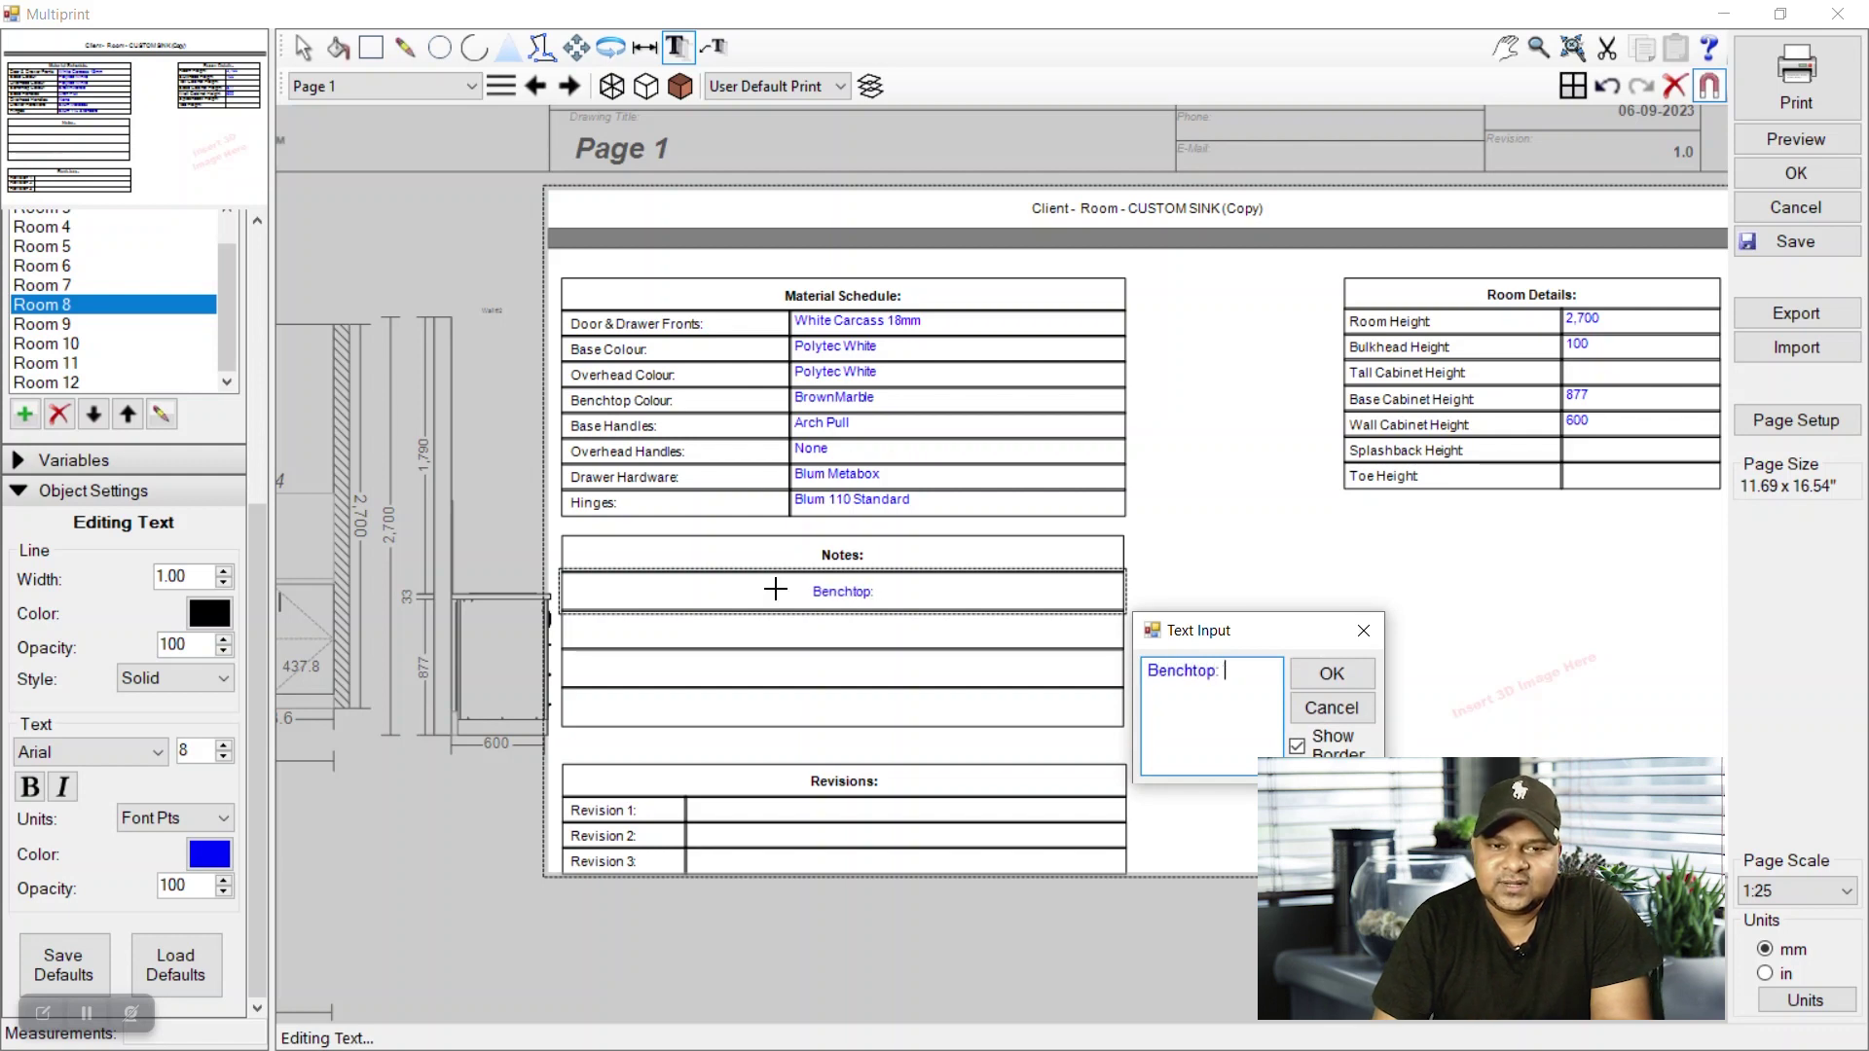
text(: c)
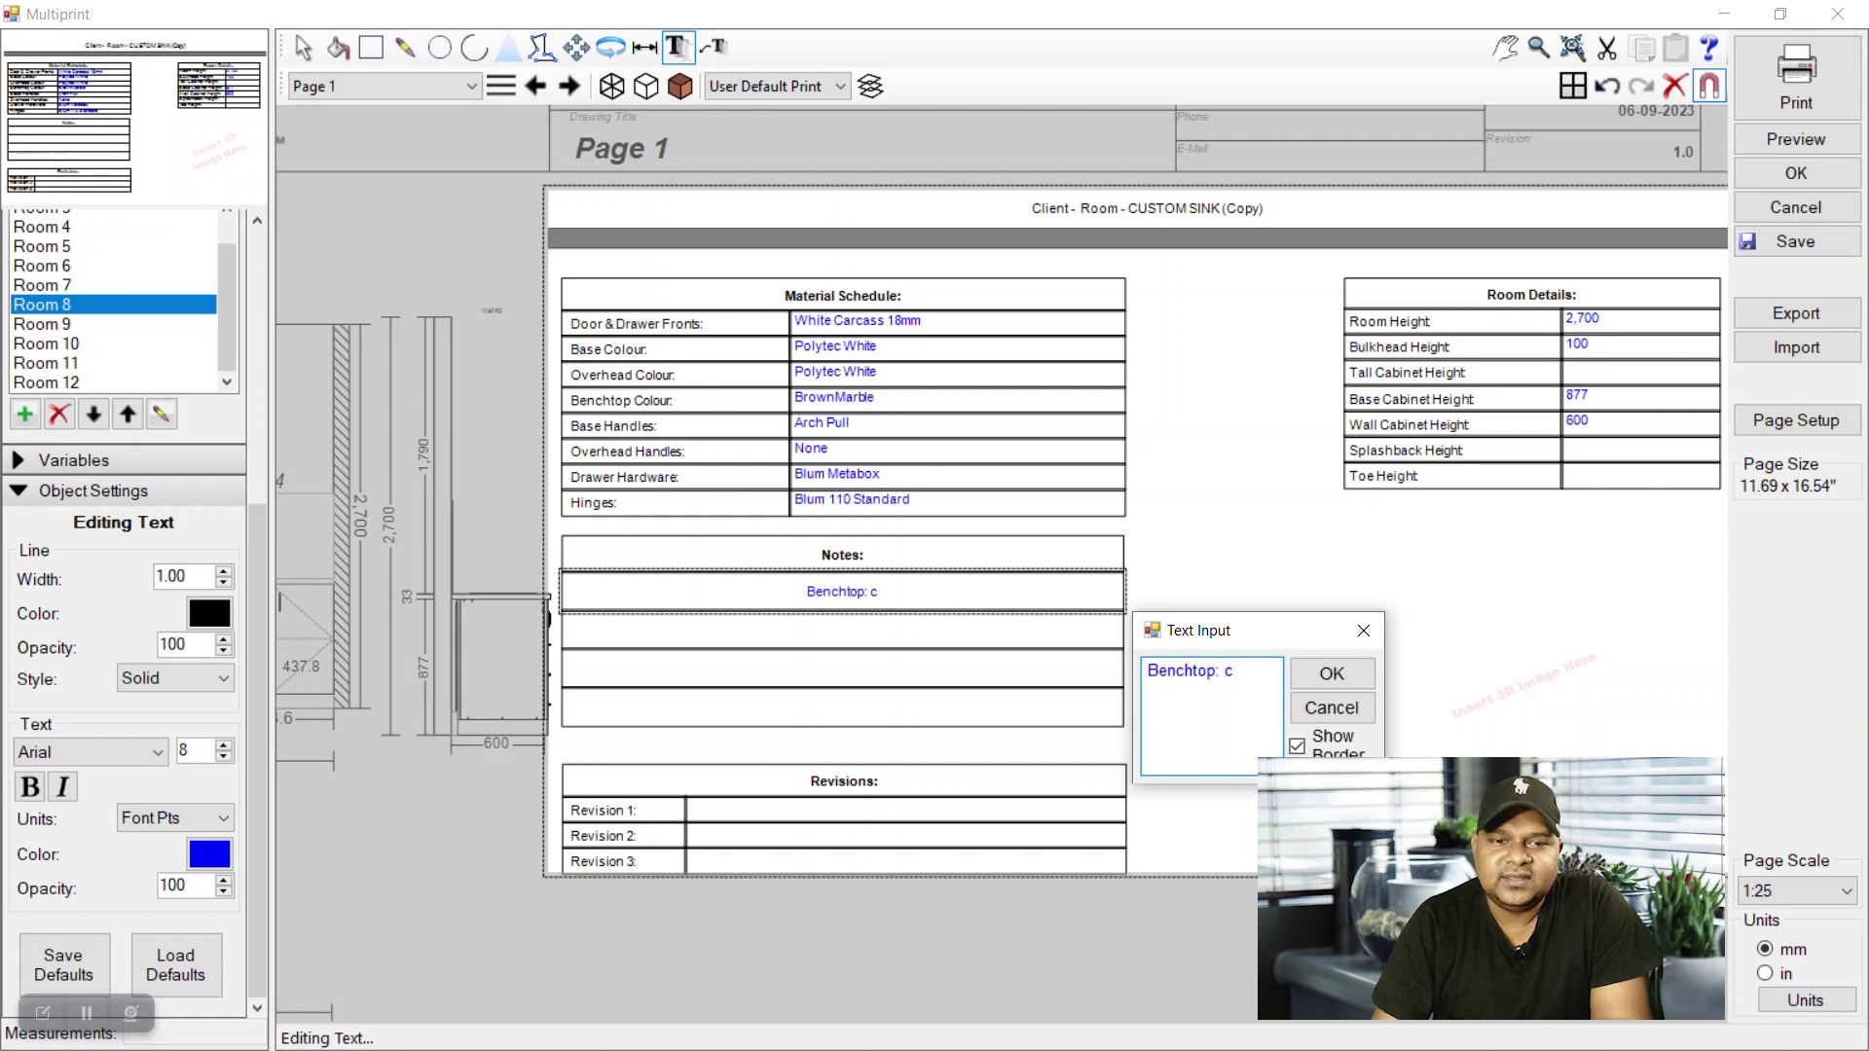
text(OLOUR)
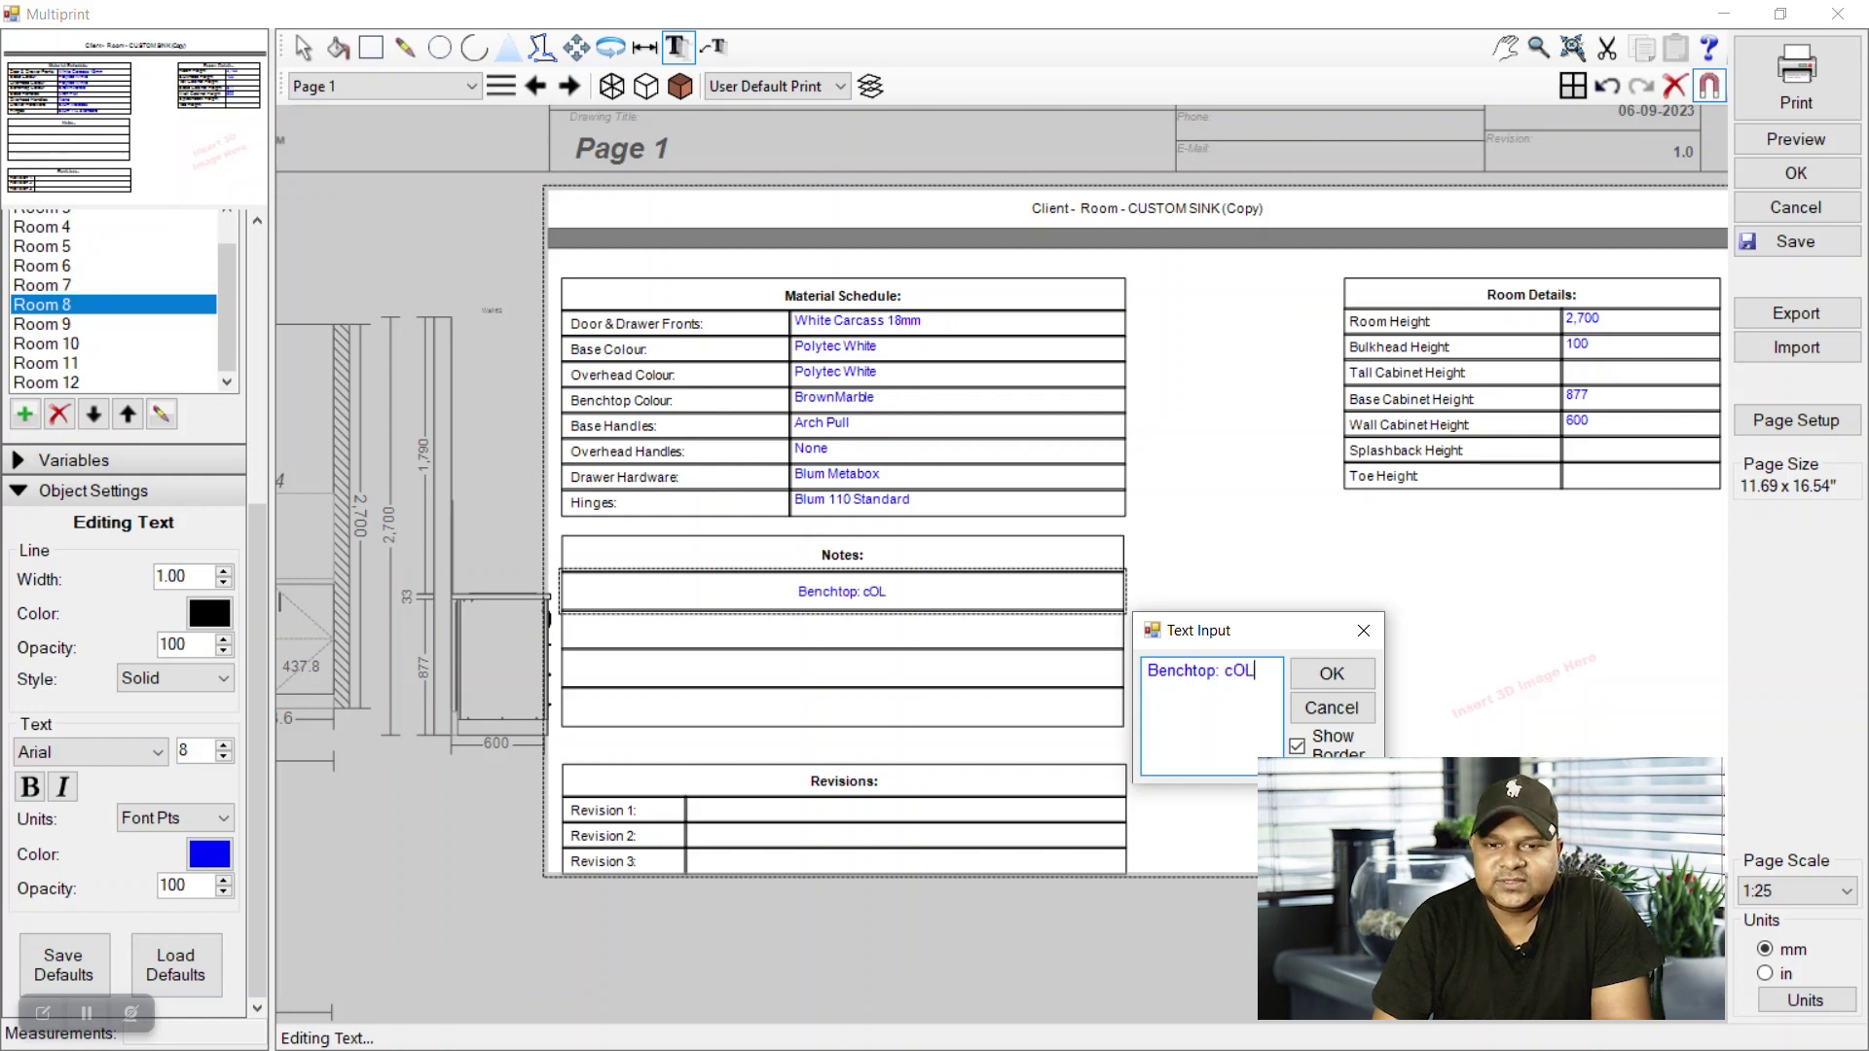
key(BackSpace)
key(BackSpace)
key(BackSpace)
key(BackSpace)
key(BackSpace)
key(BackSpace)
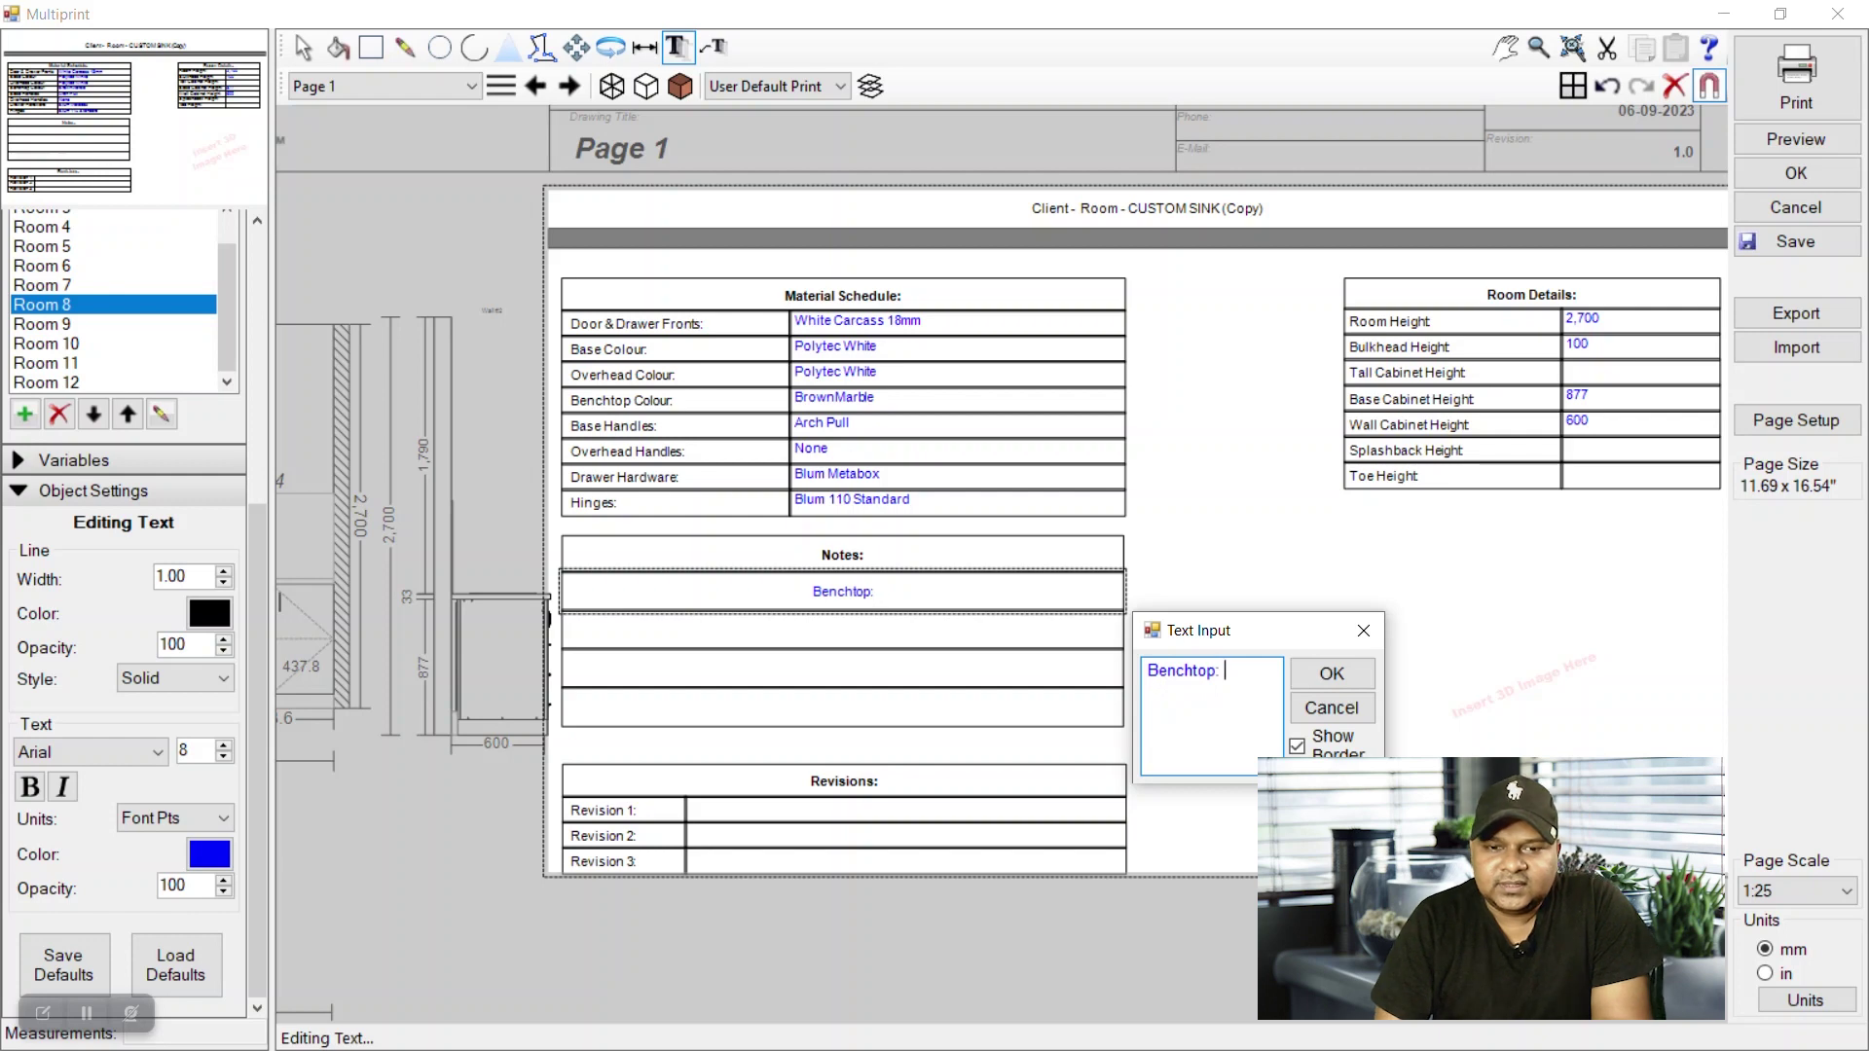
text(C)
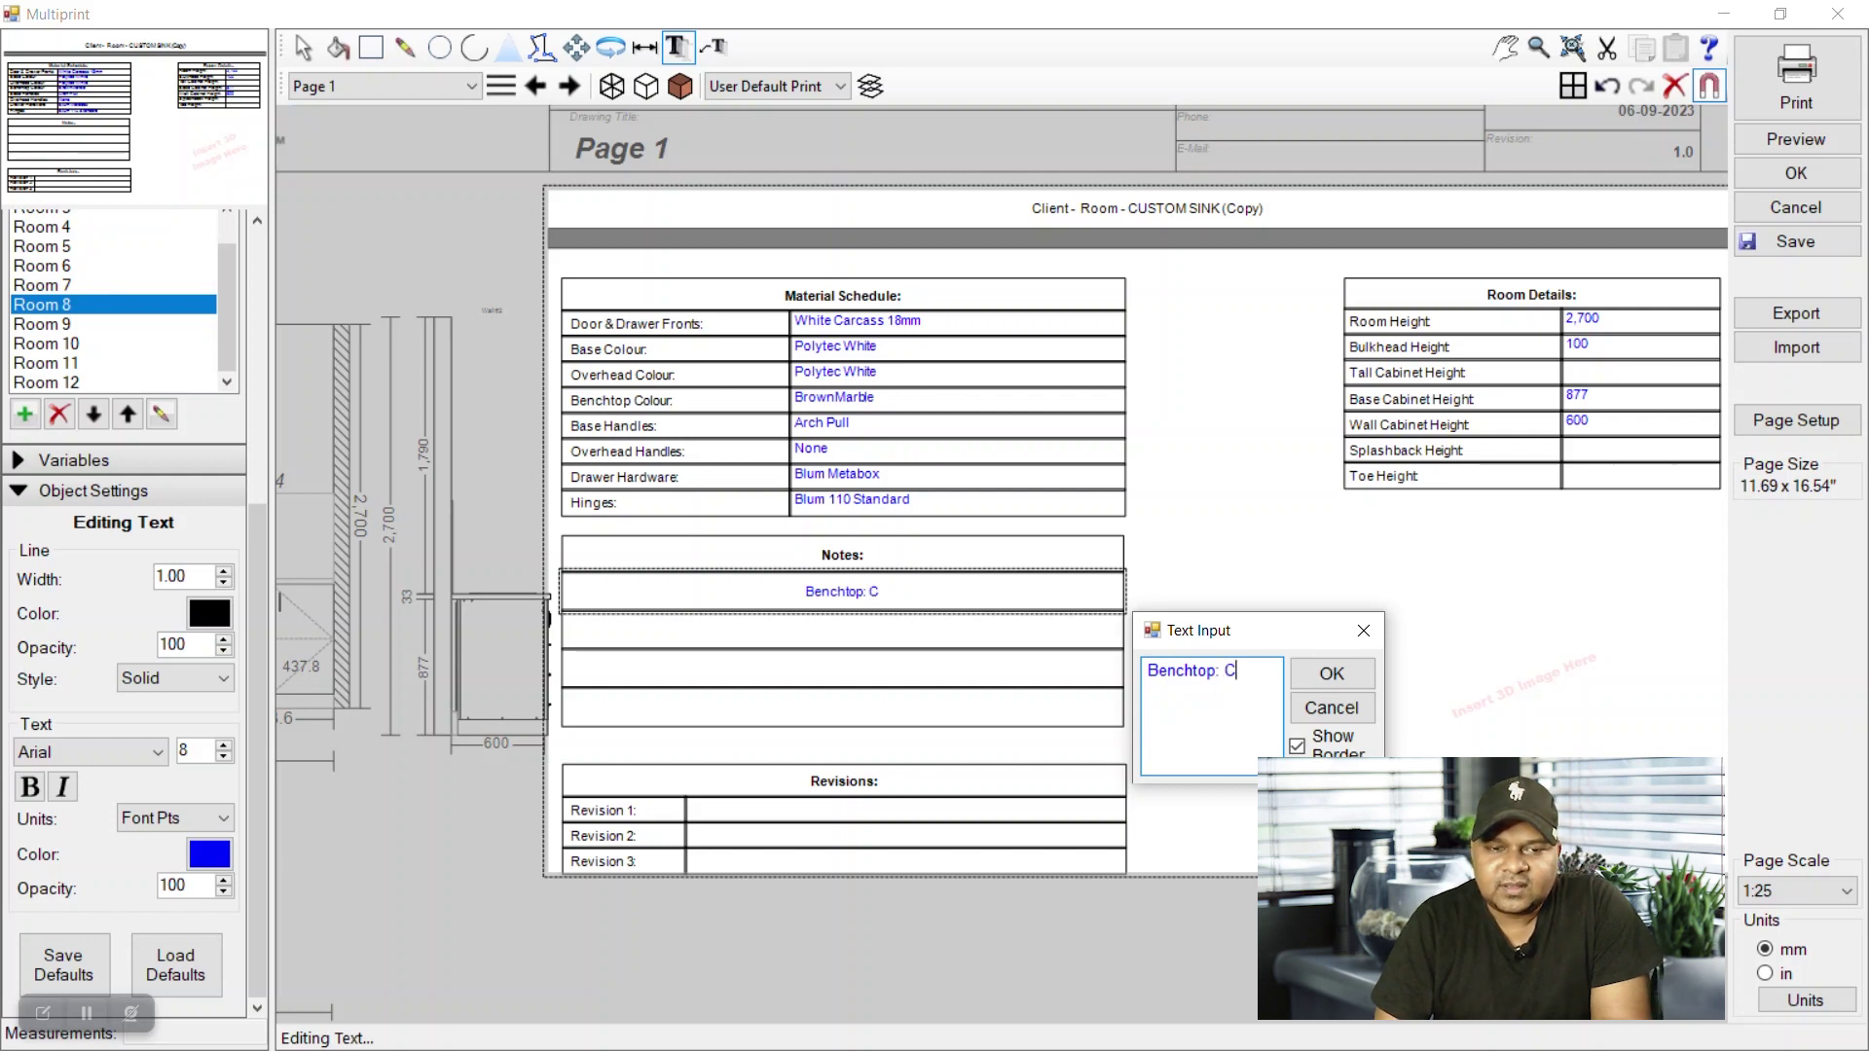
text(olour )
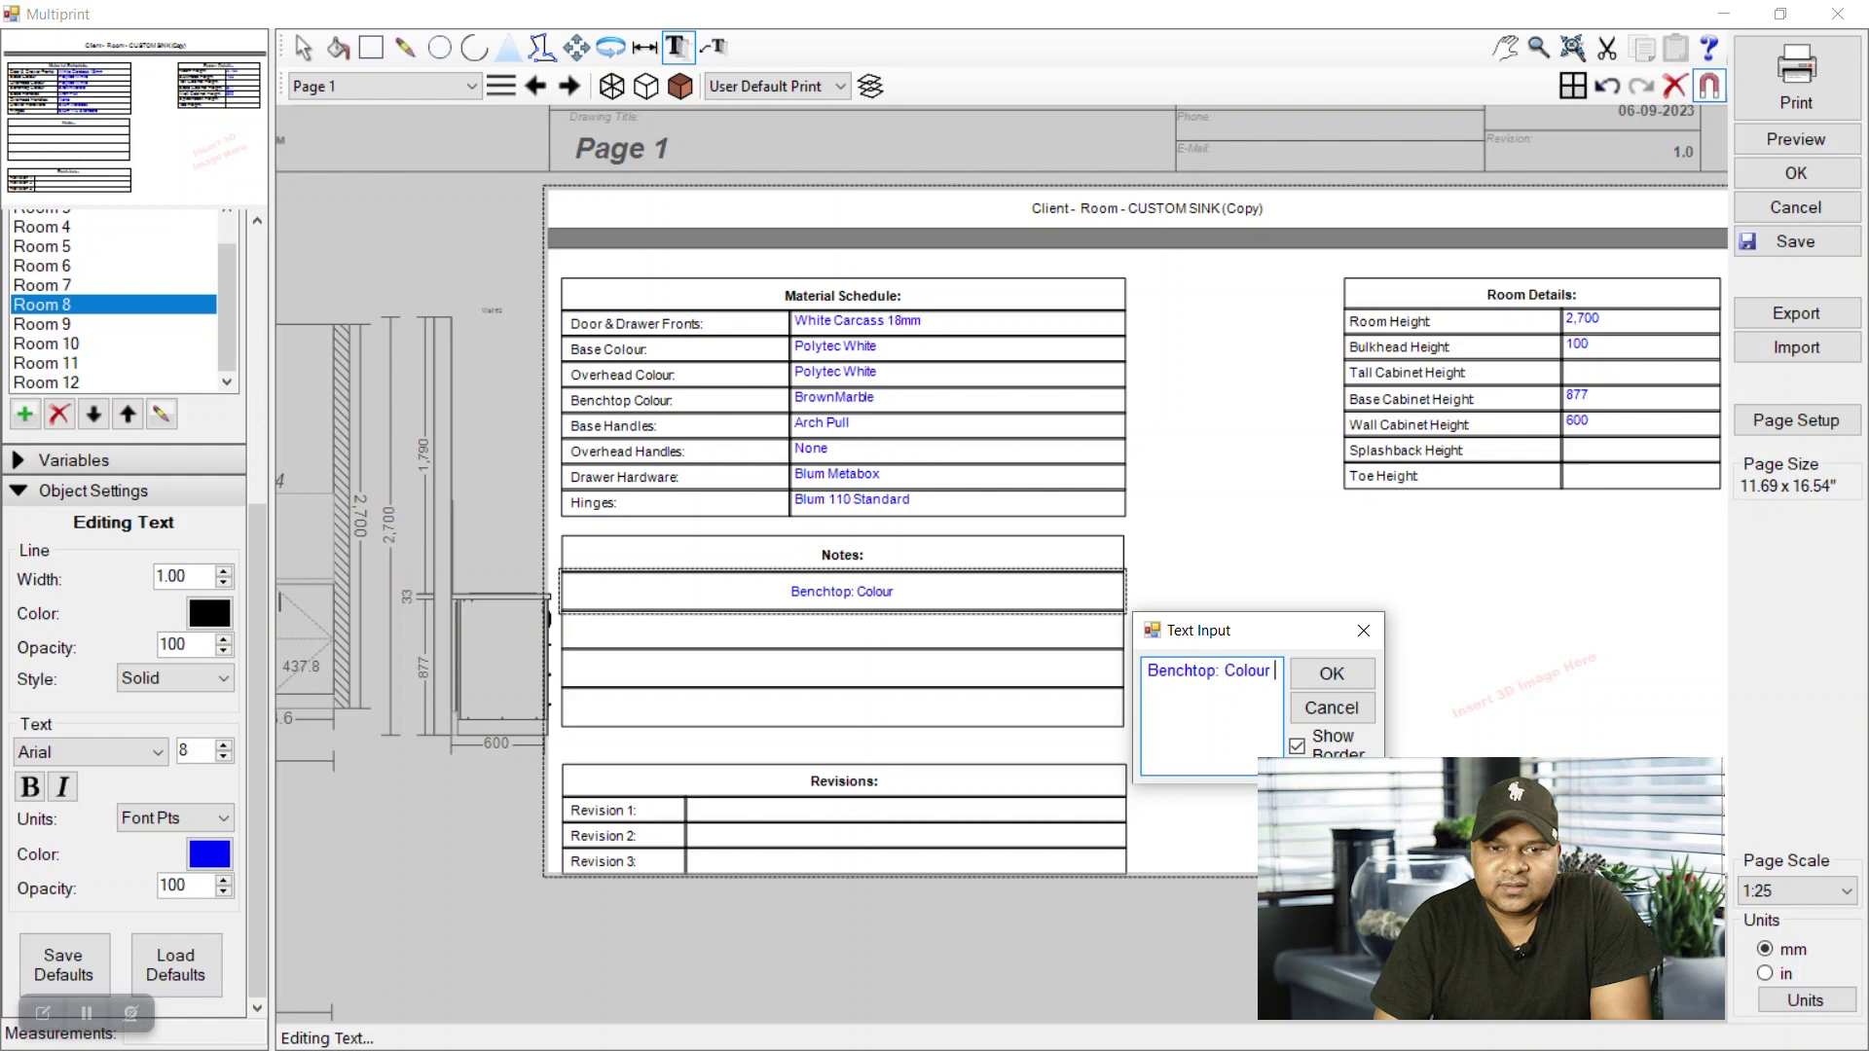
text(yet to )
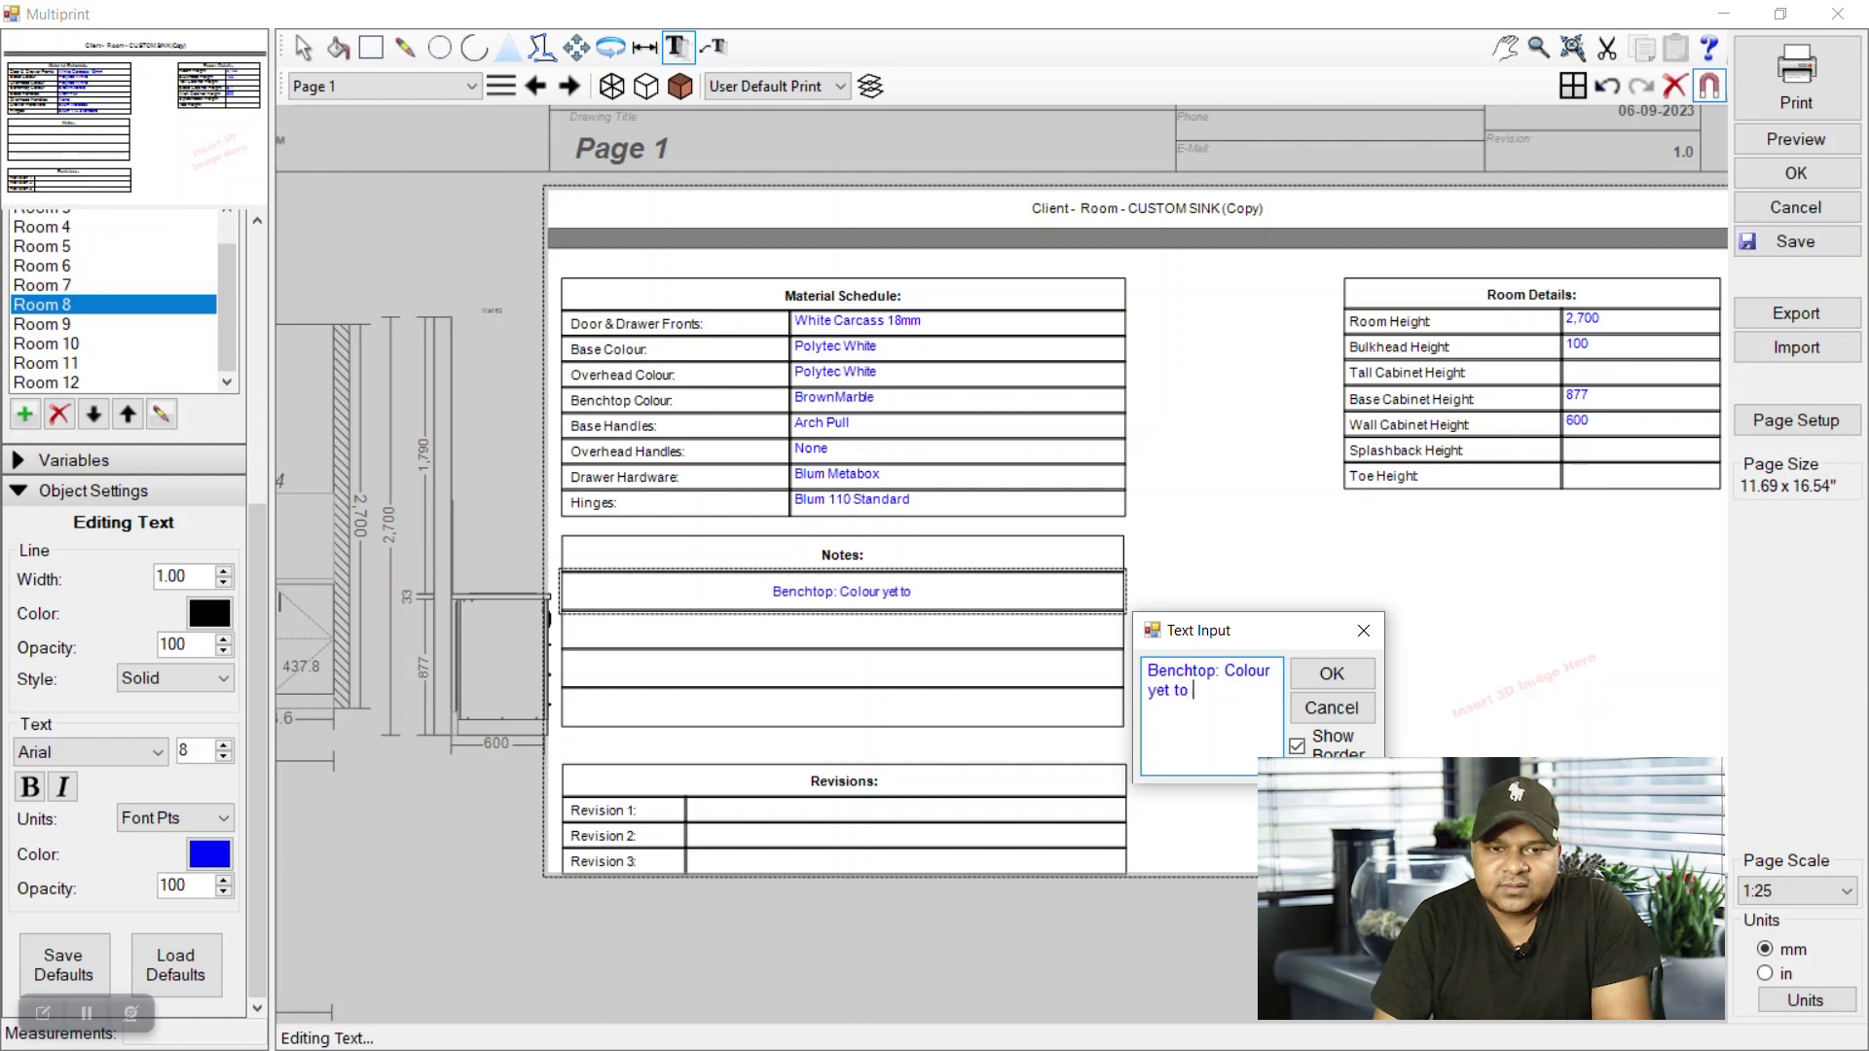
text(be decide)
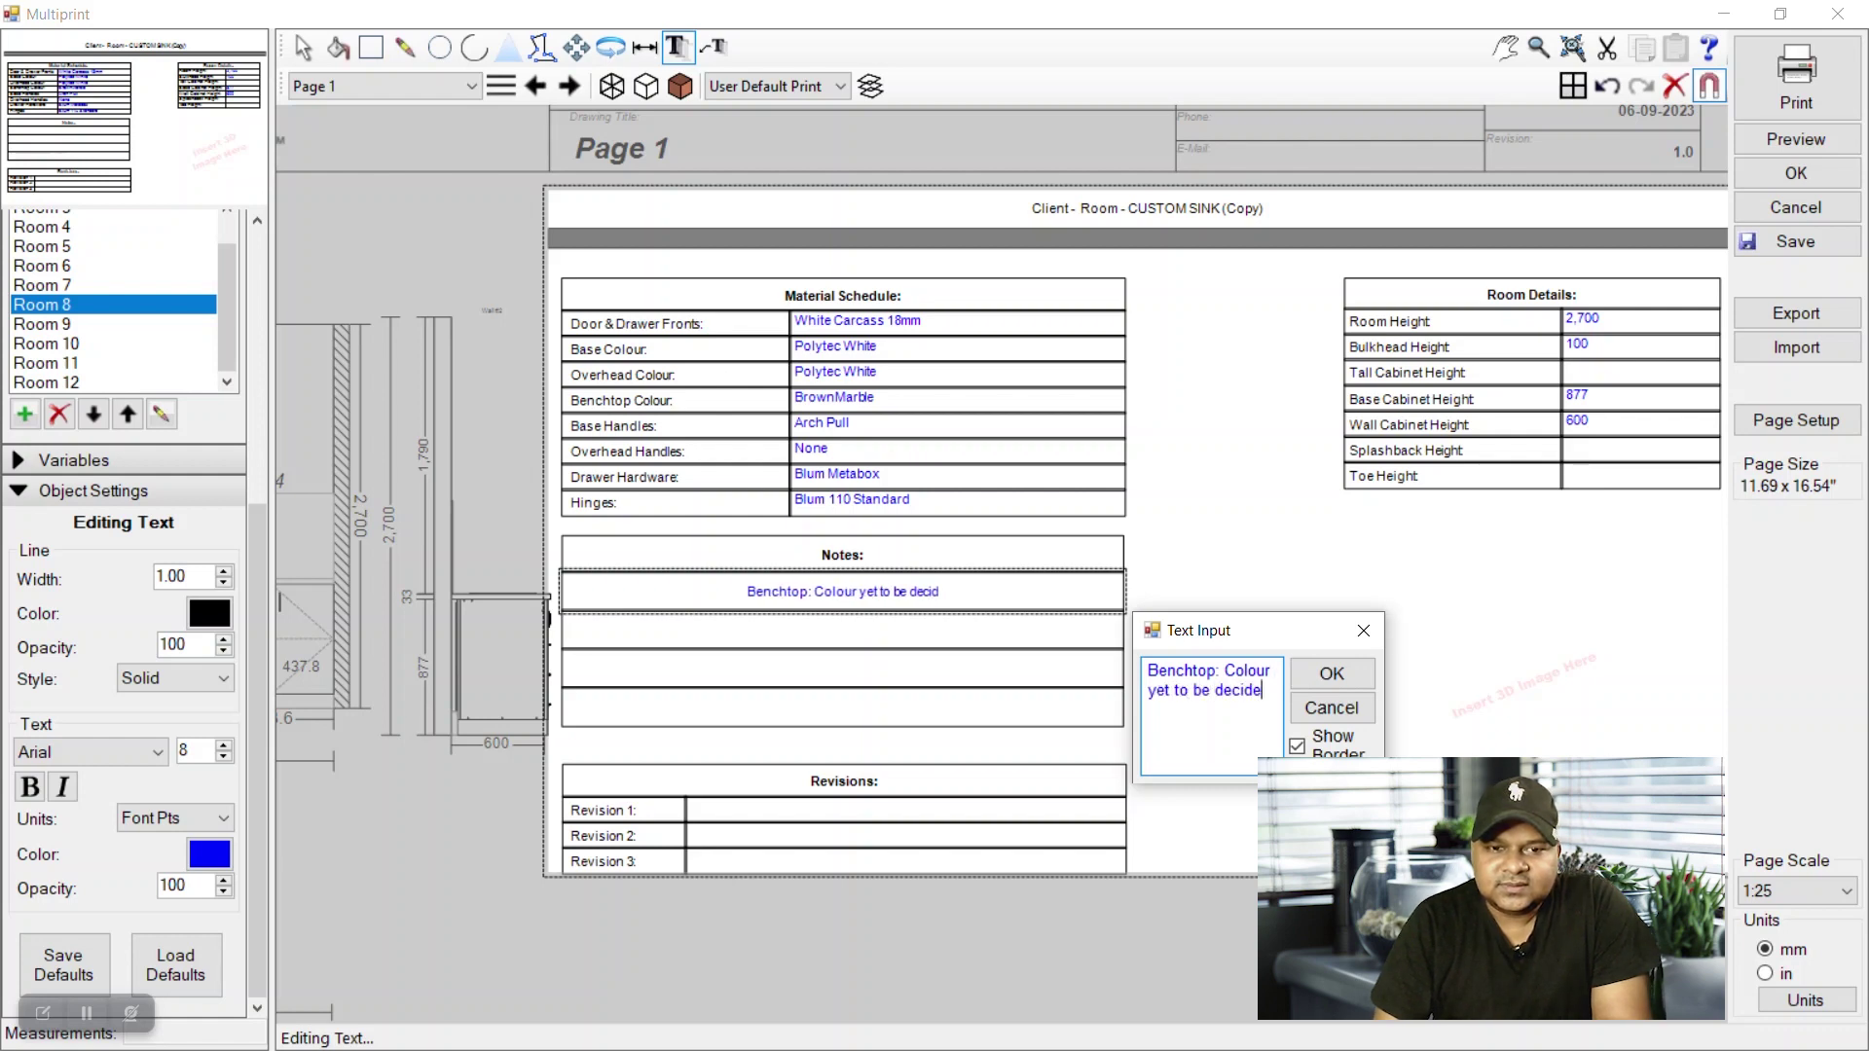
text(d)
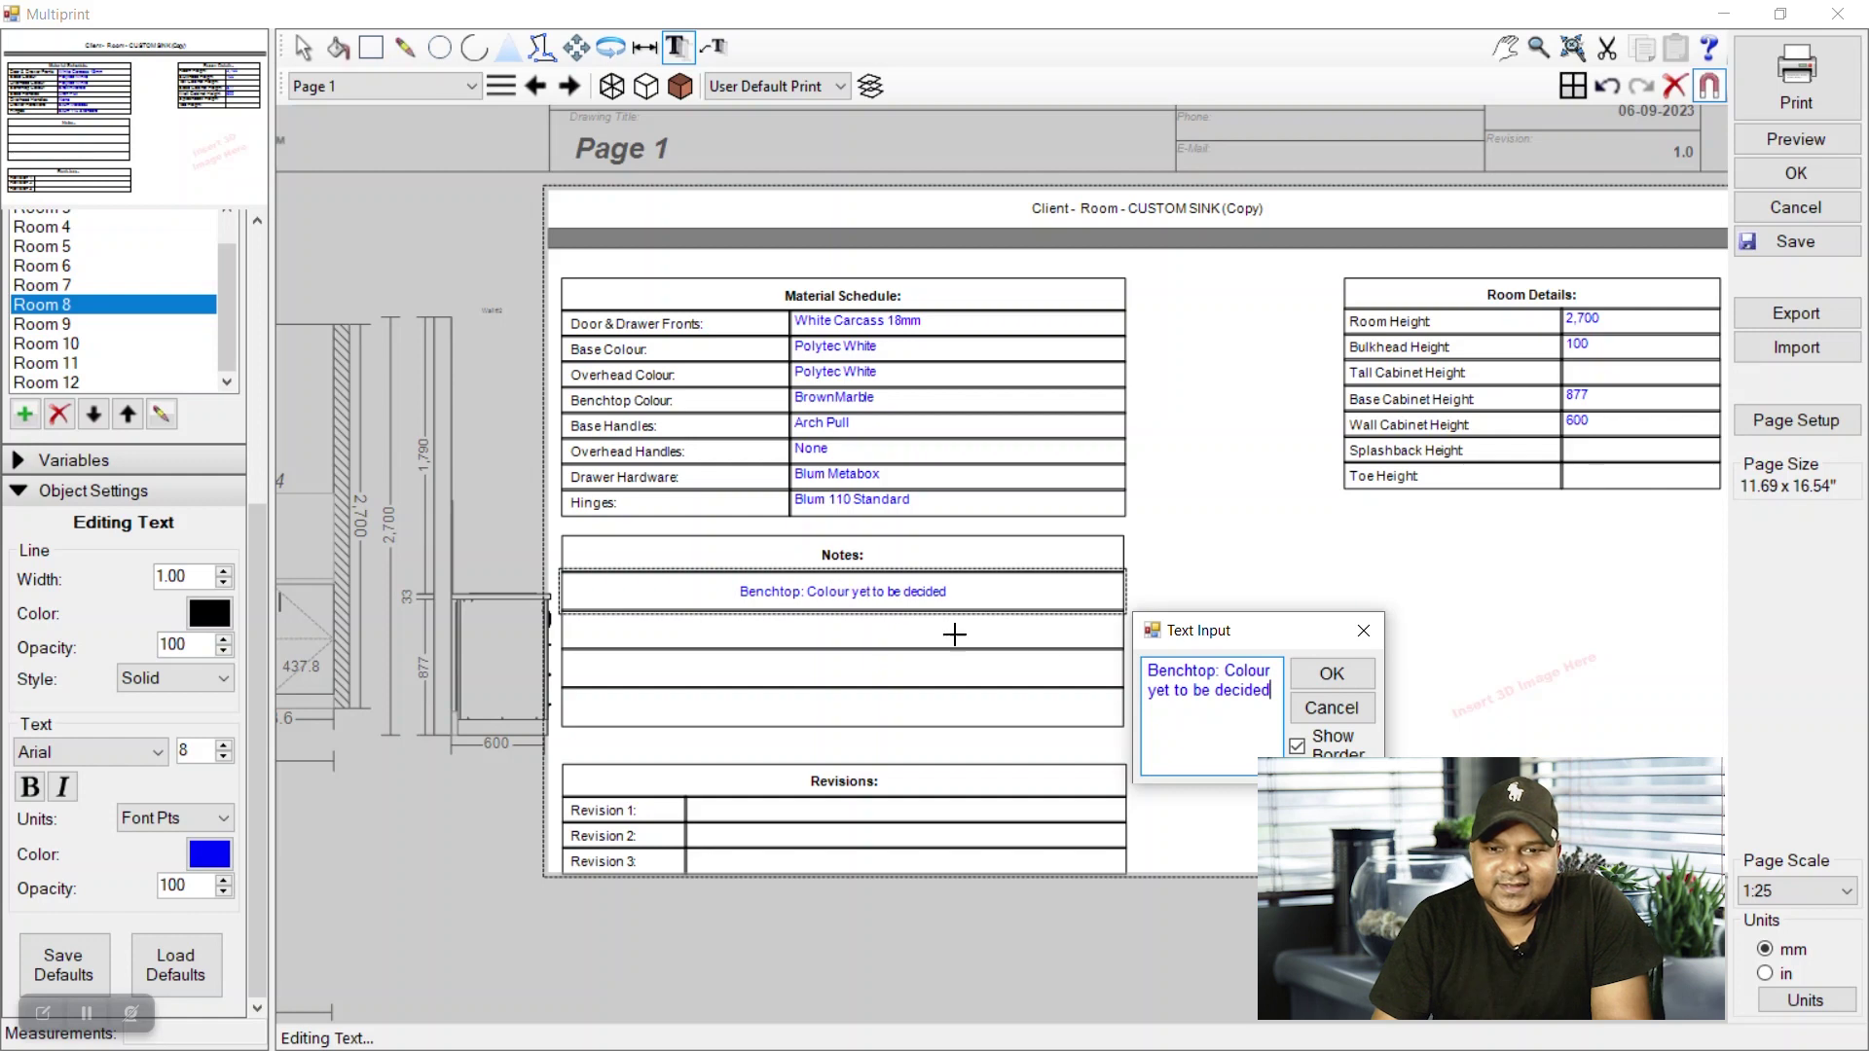
click(1310, 672)
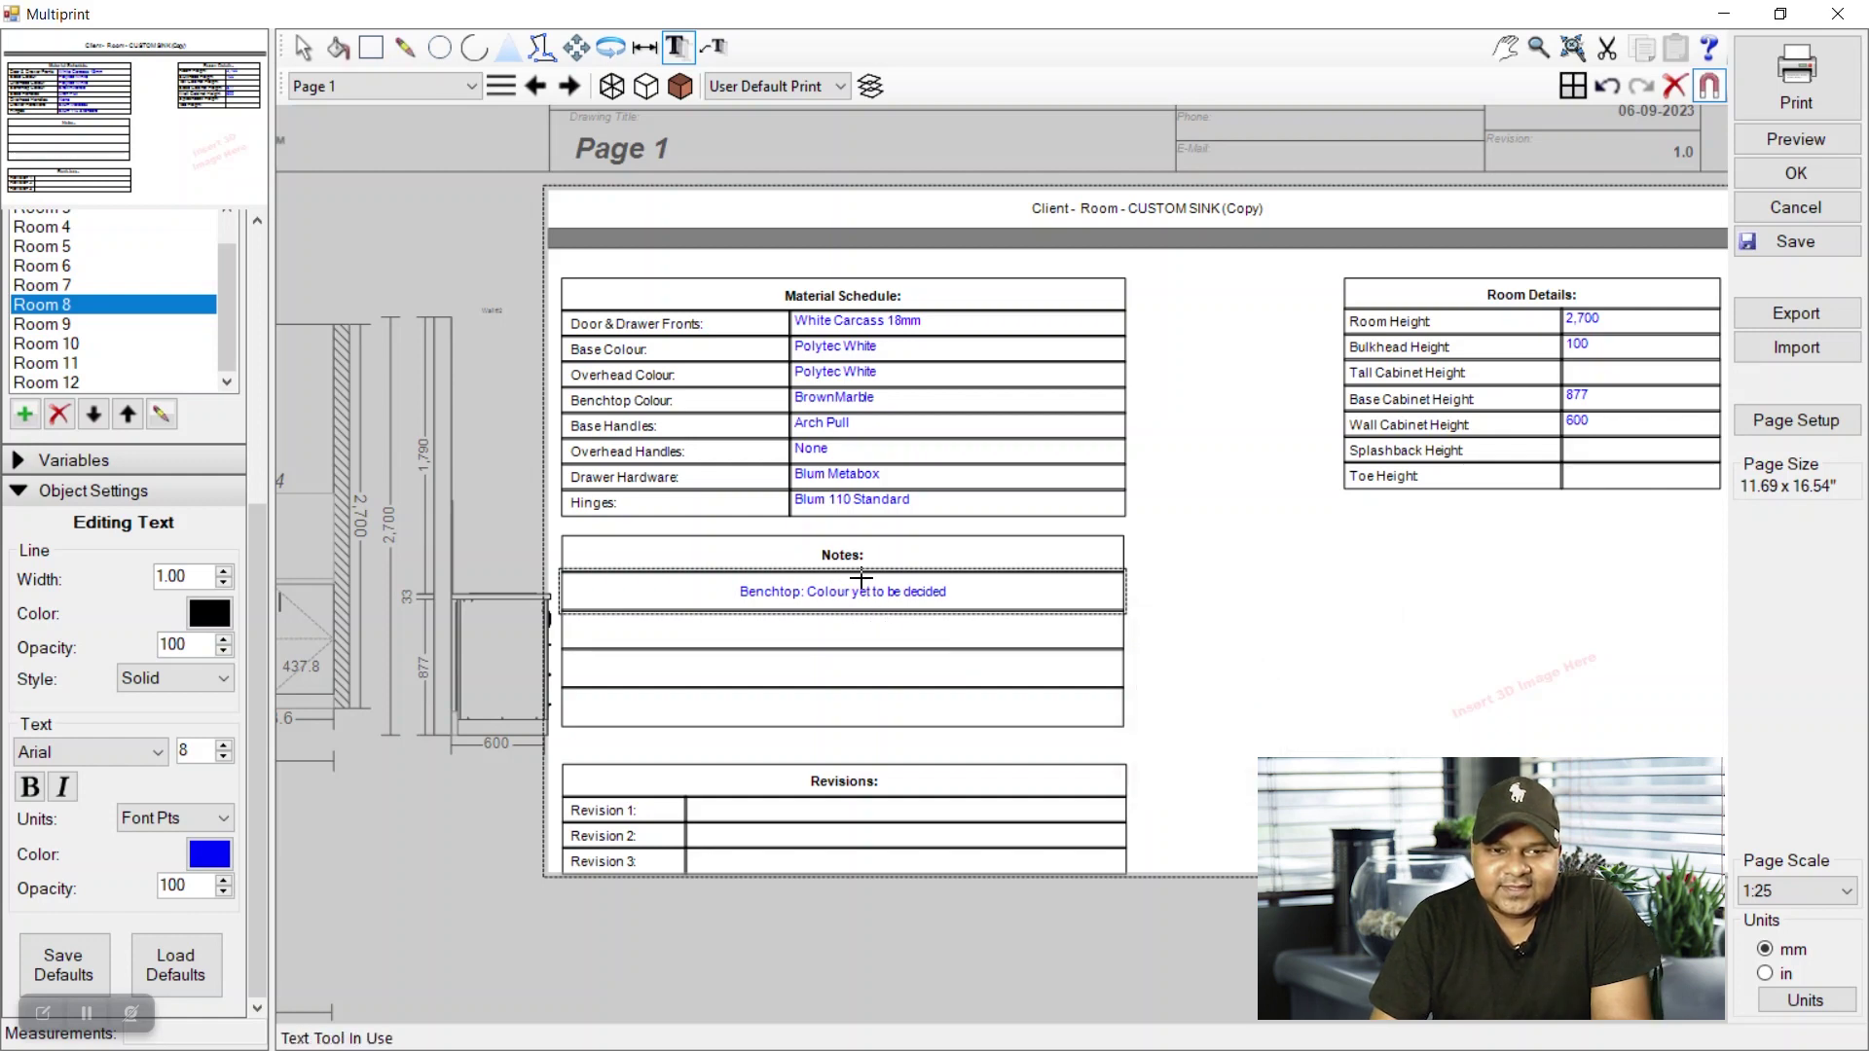
click(302, 47)
click(1172, 927)
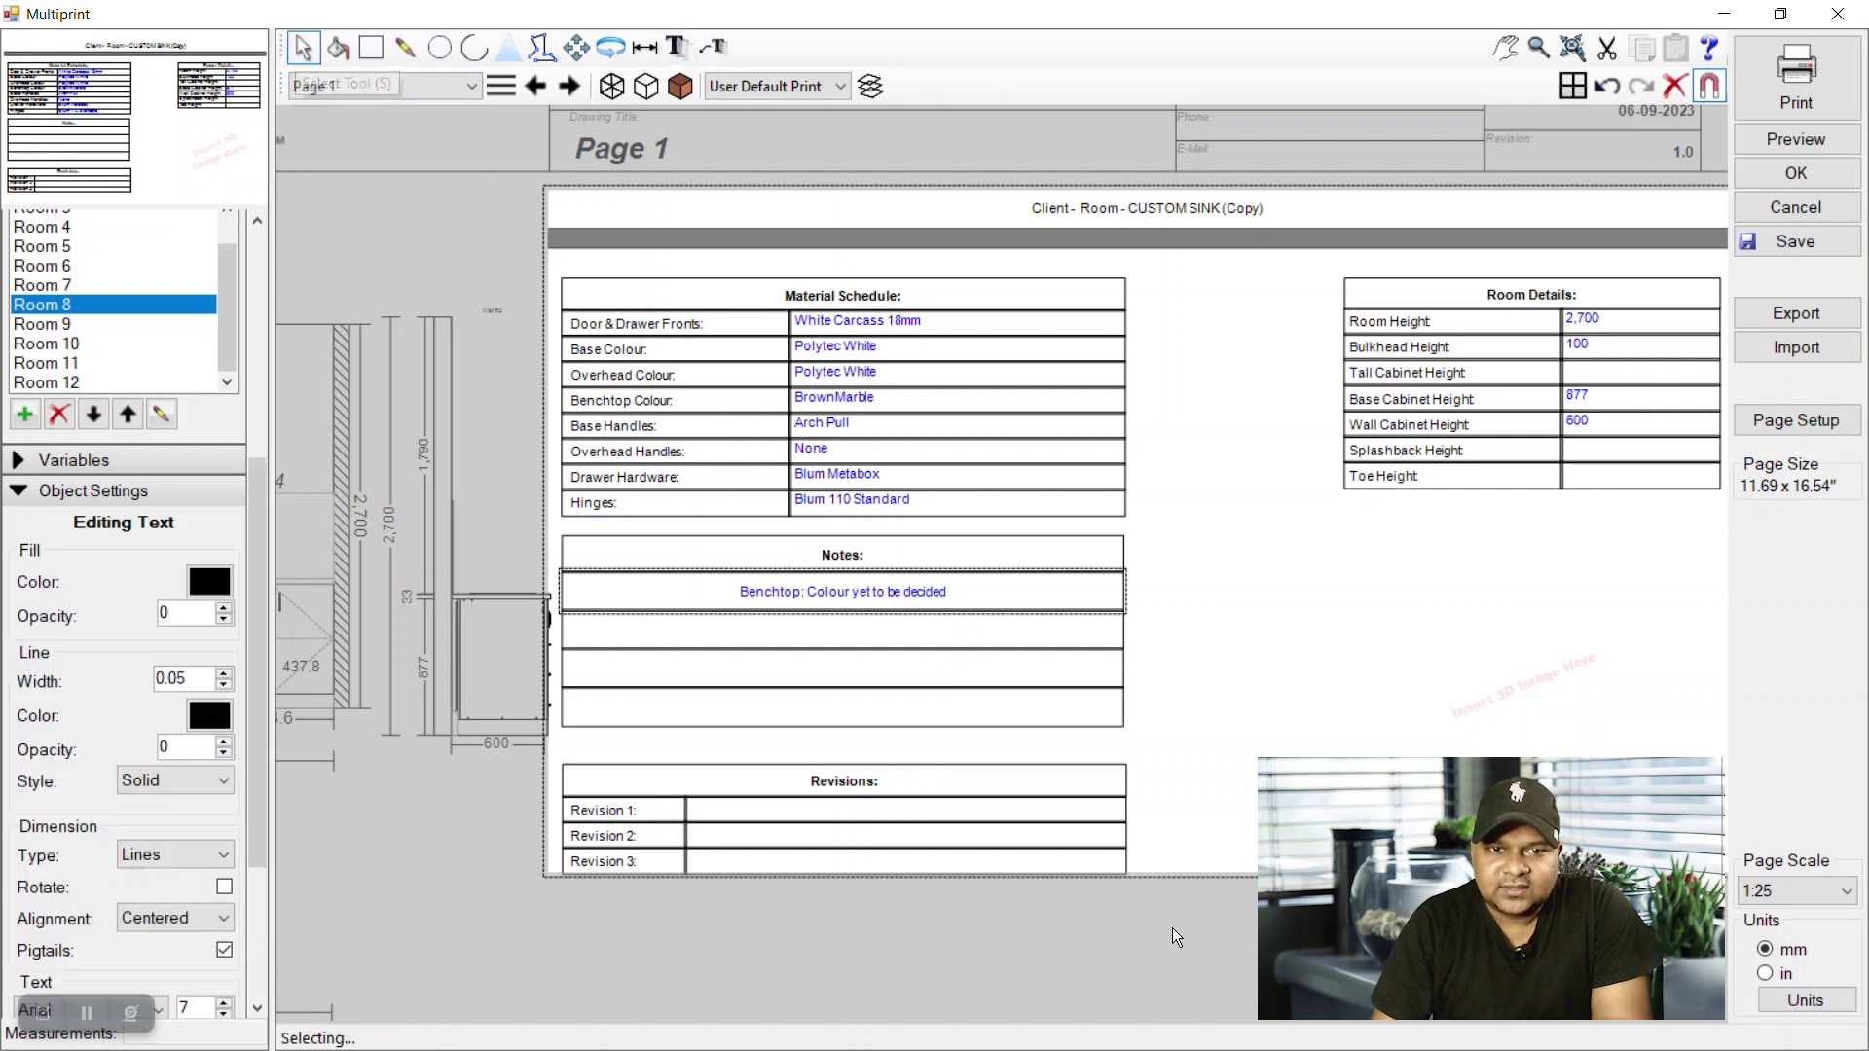
scroll(901, 562, down, 1)
scroll(900, 562, down, 1)
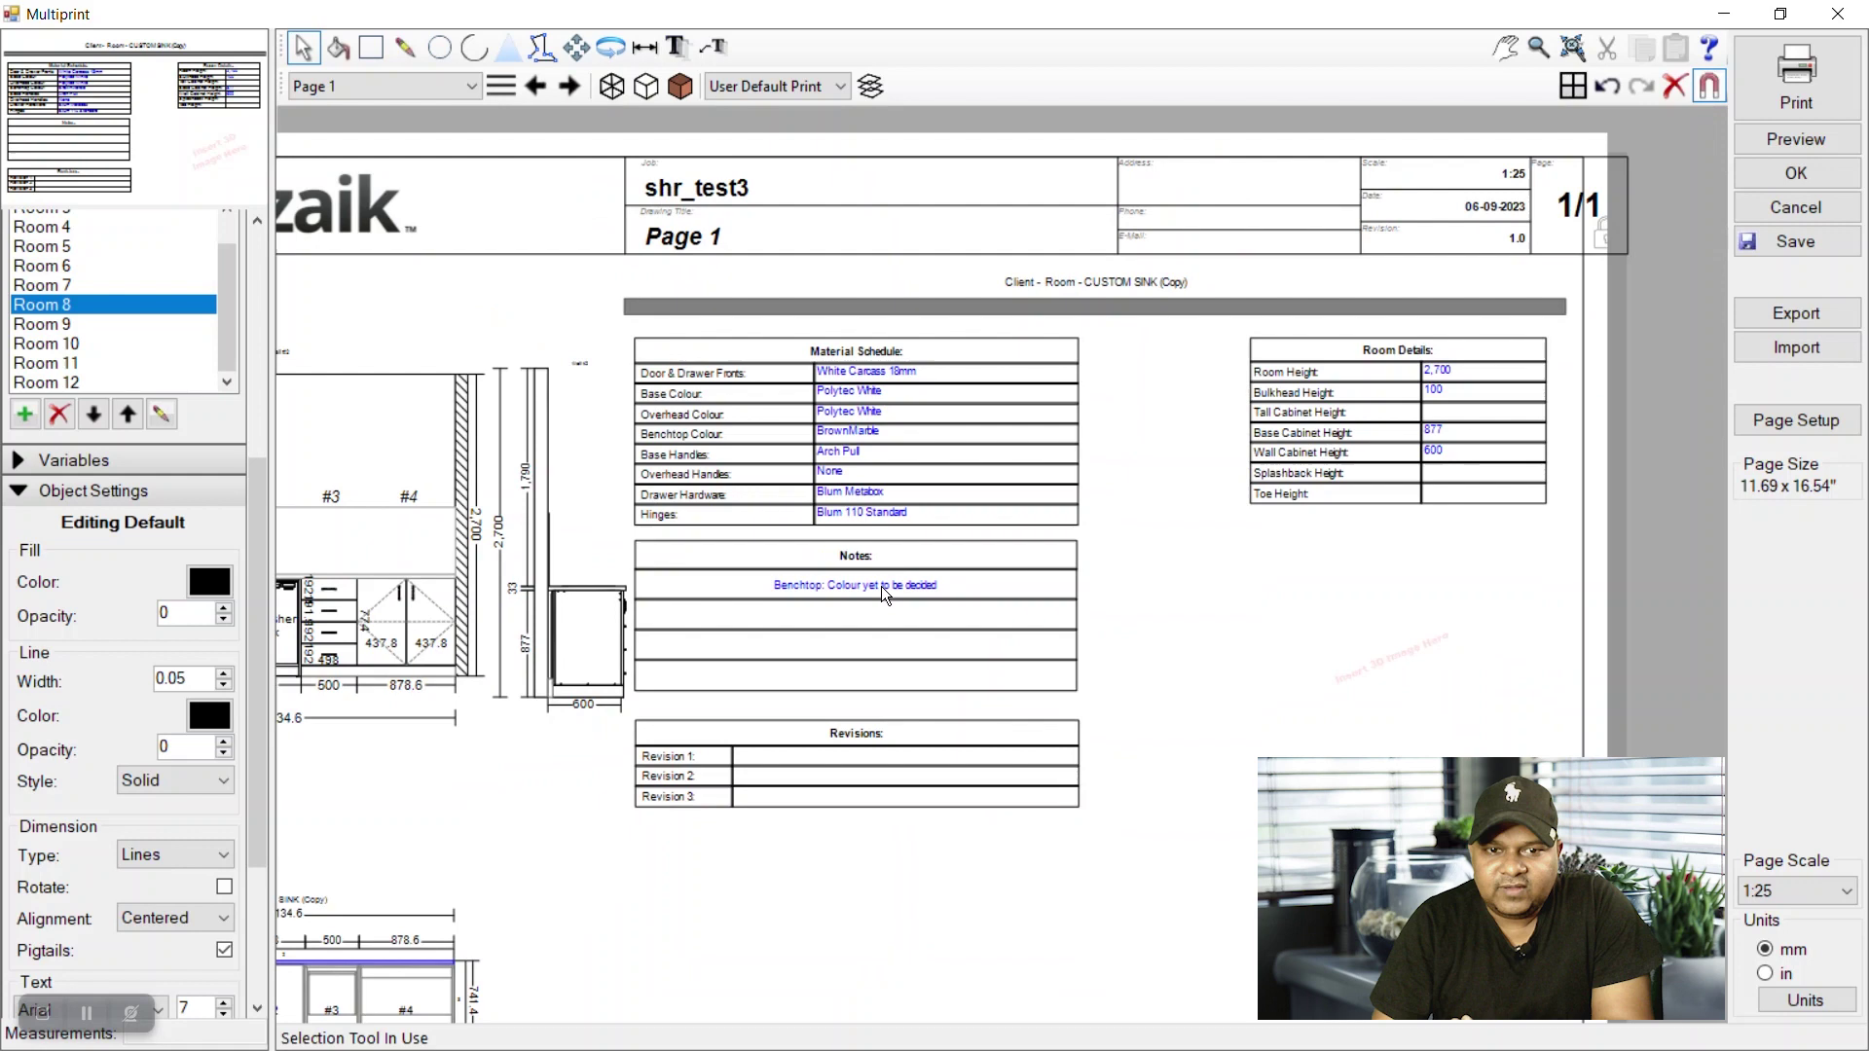
Set the benchtop note's horizontal alignment to Left, leaving vertical alignment at Middle
click(880, 586)
double_click(880, 586)
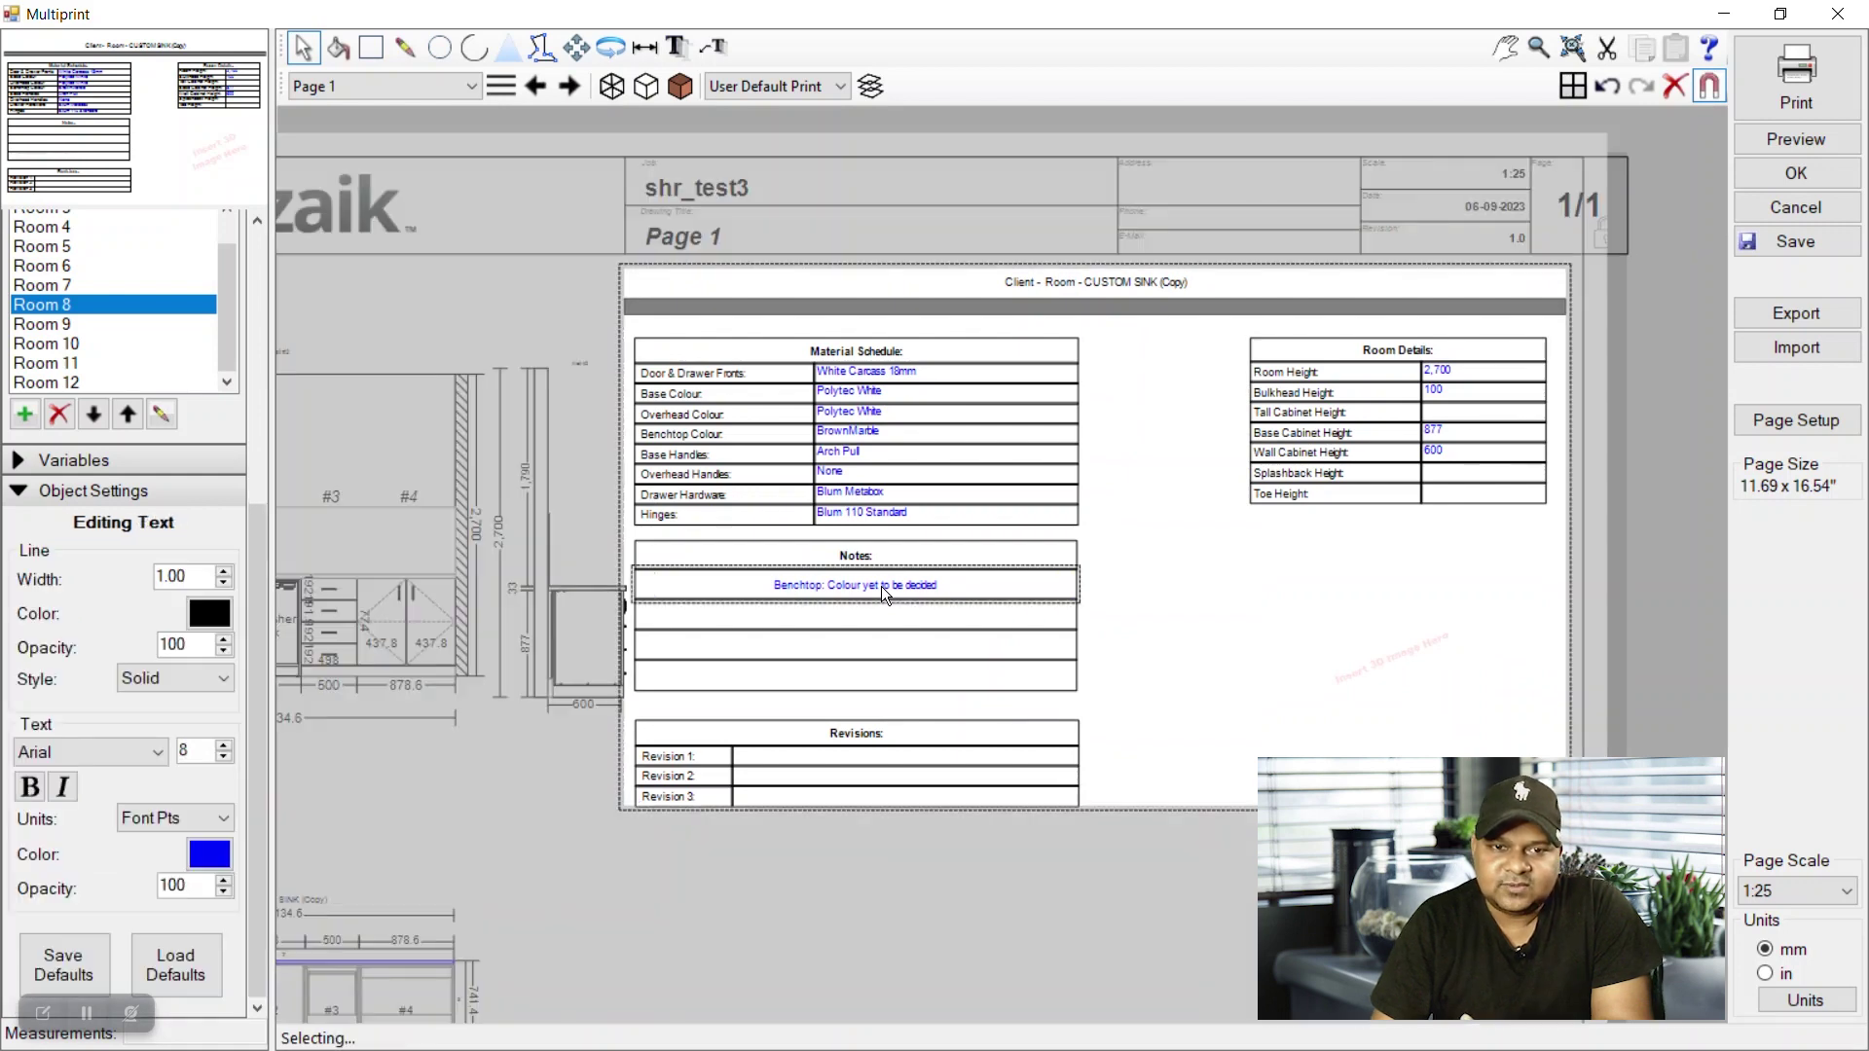
right_click(880, 588)
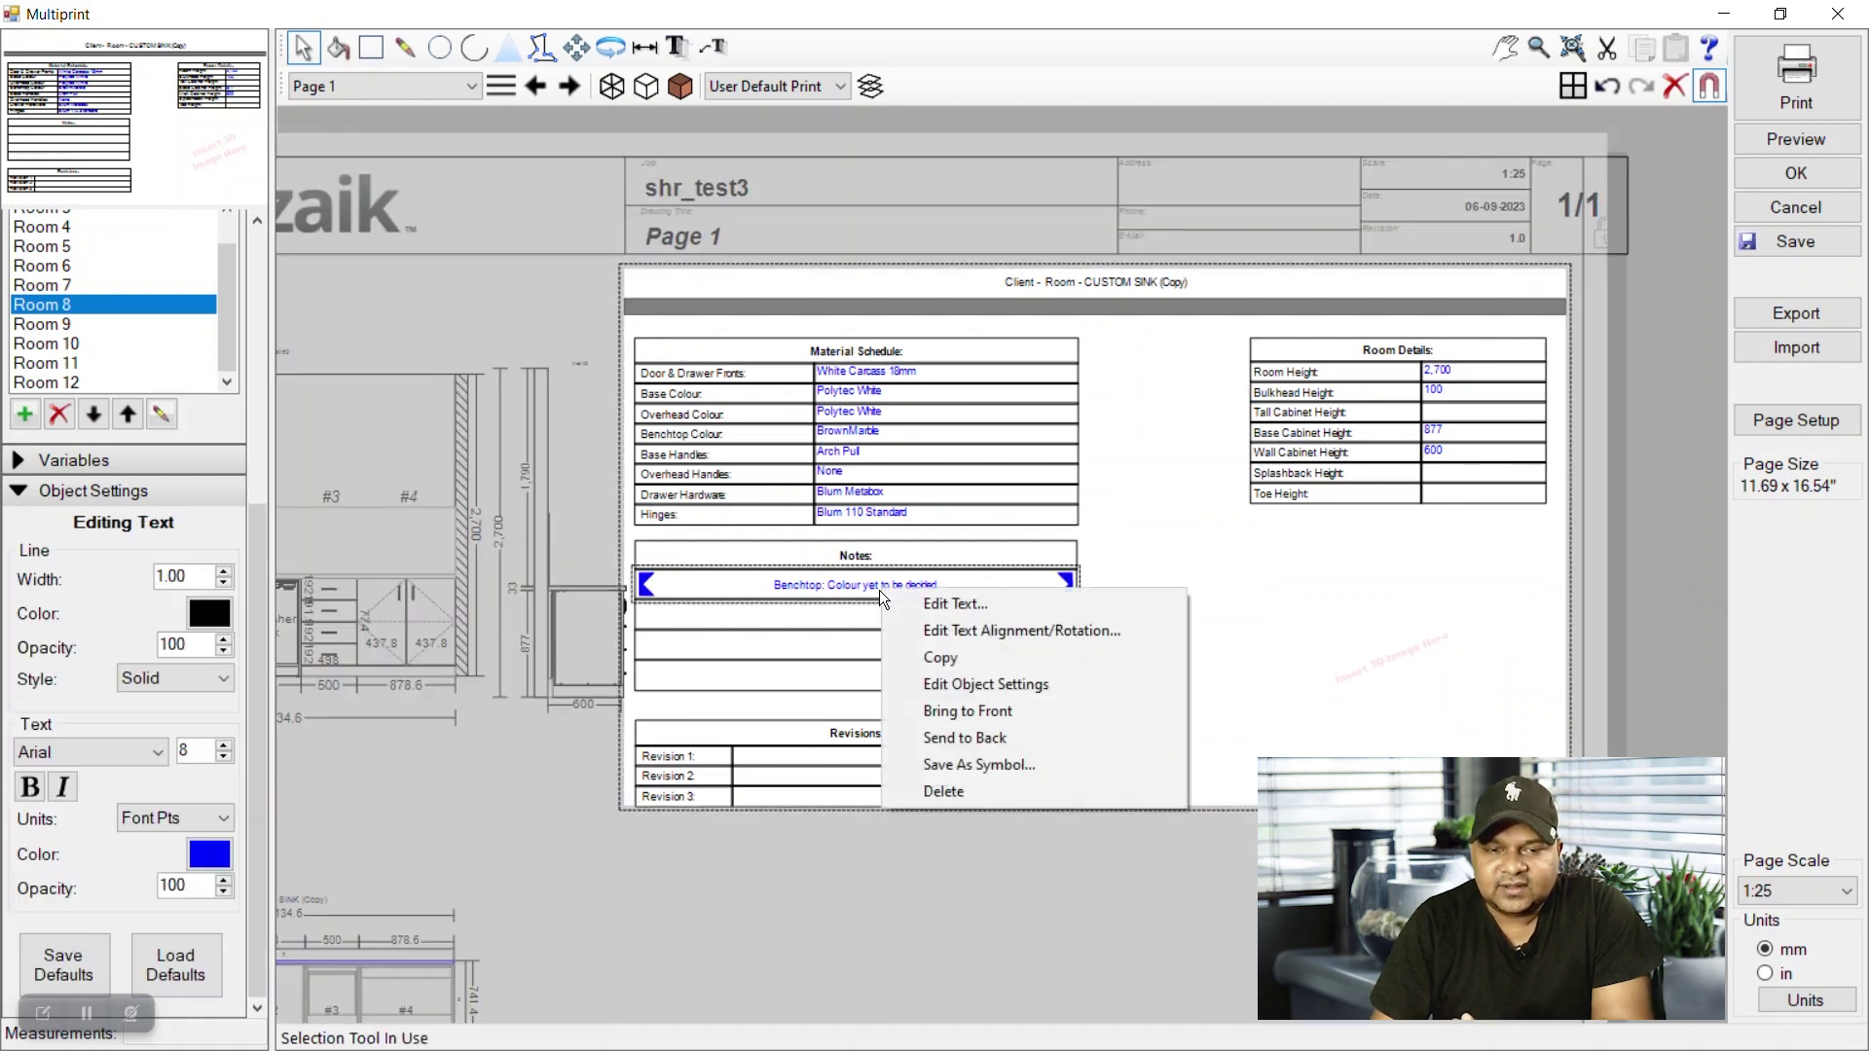
click(976, 630)
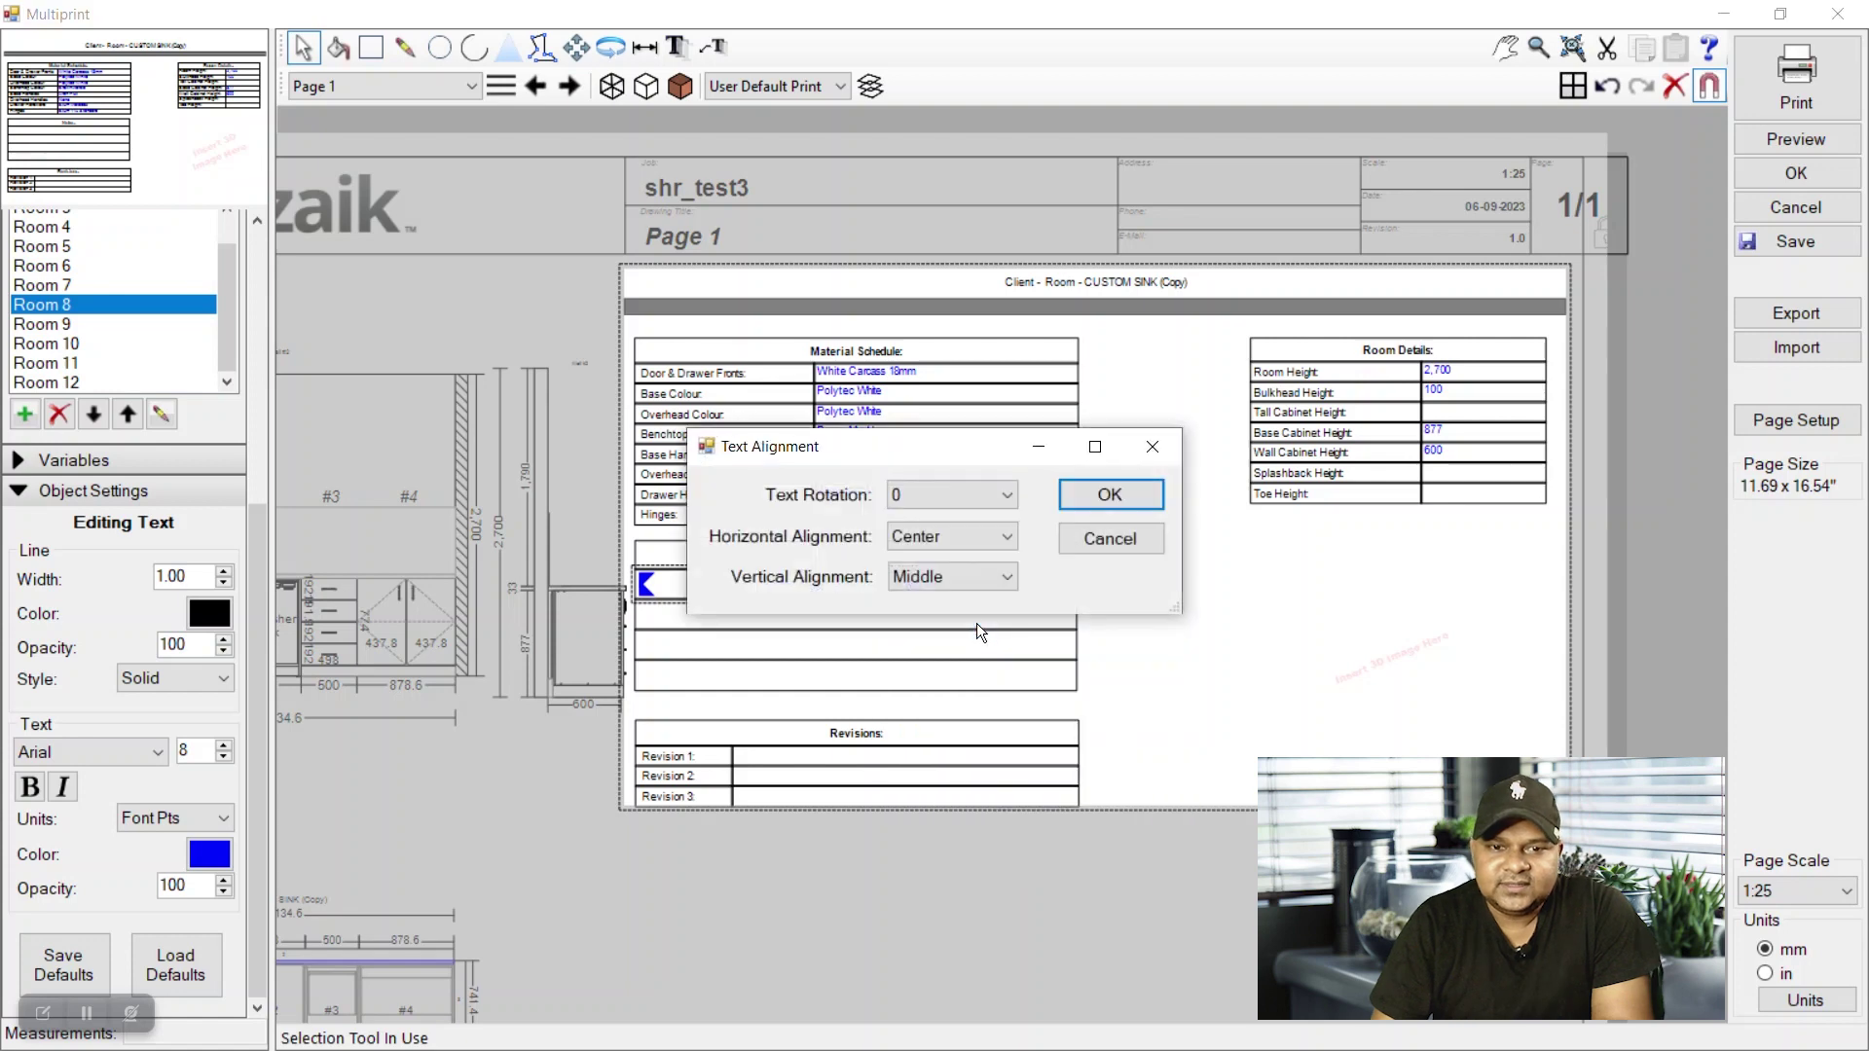
click(950, 580)
click(944, 573)
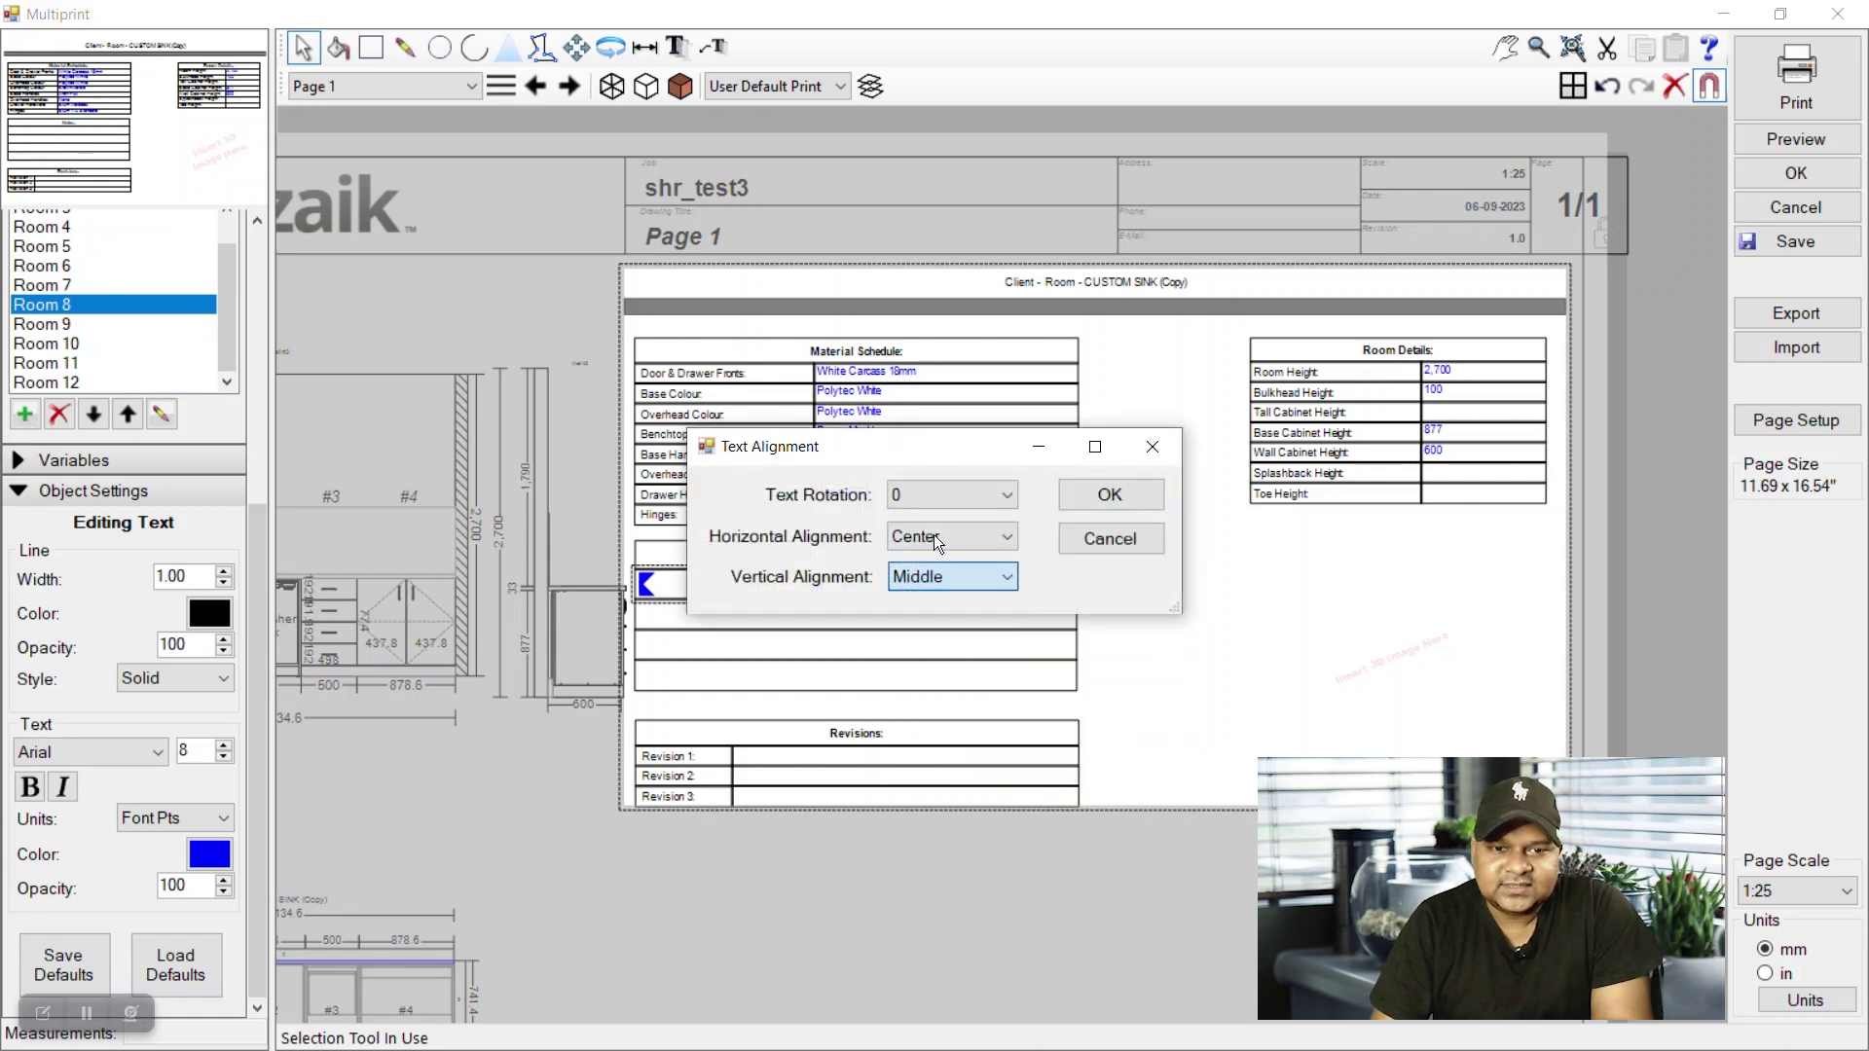
click(925, 534)
click(925, 581)
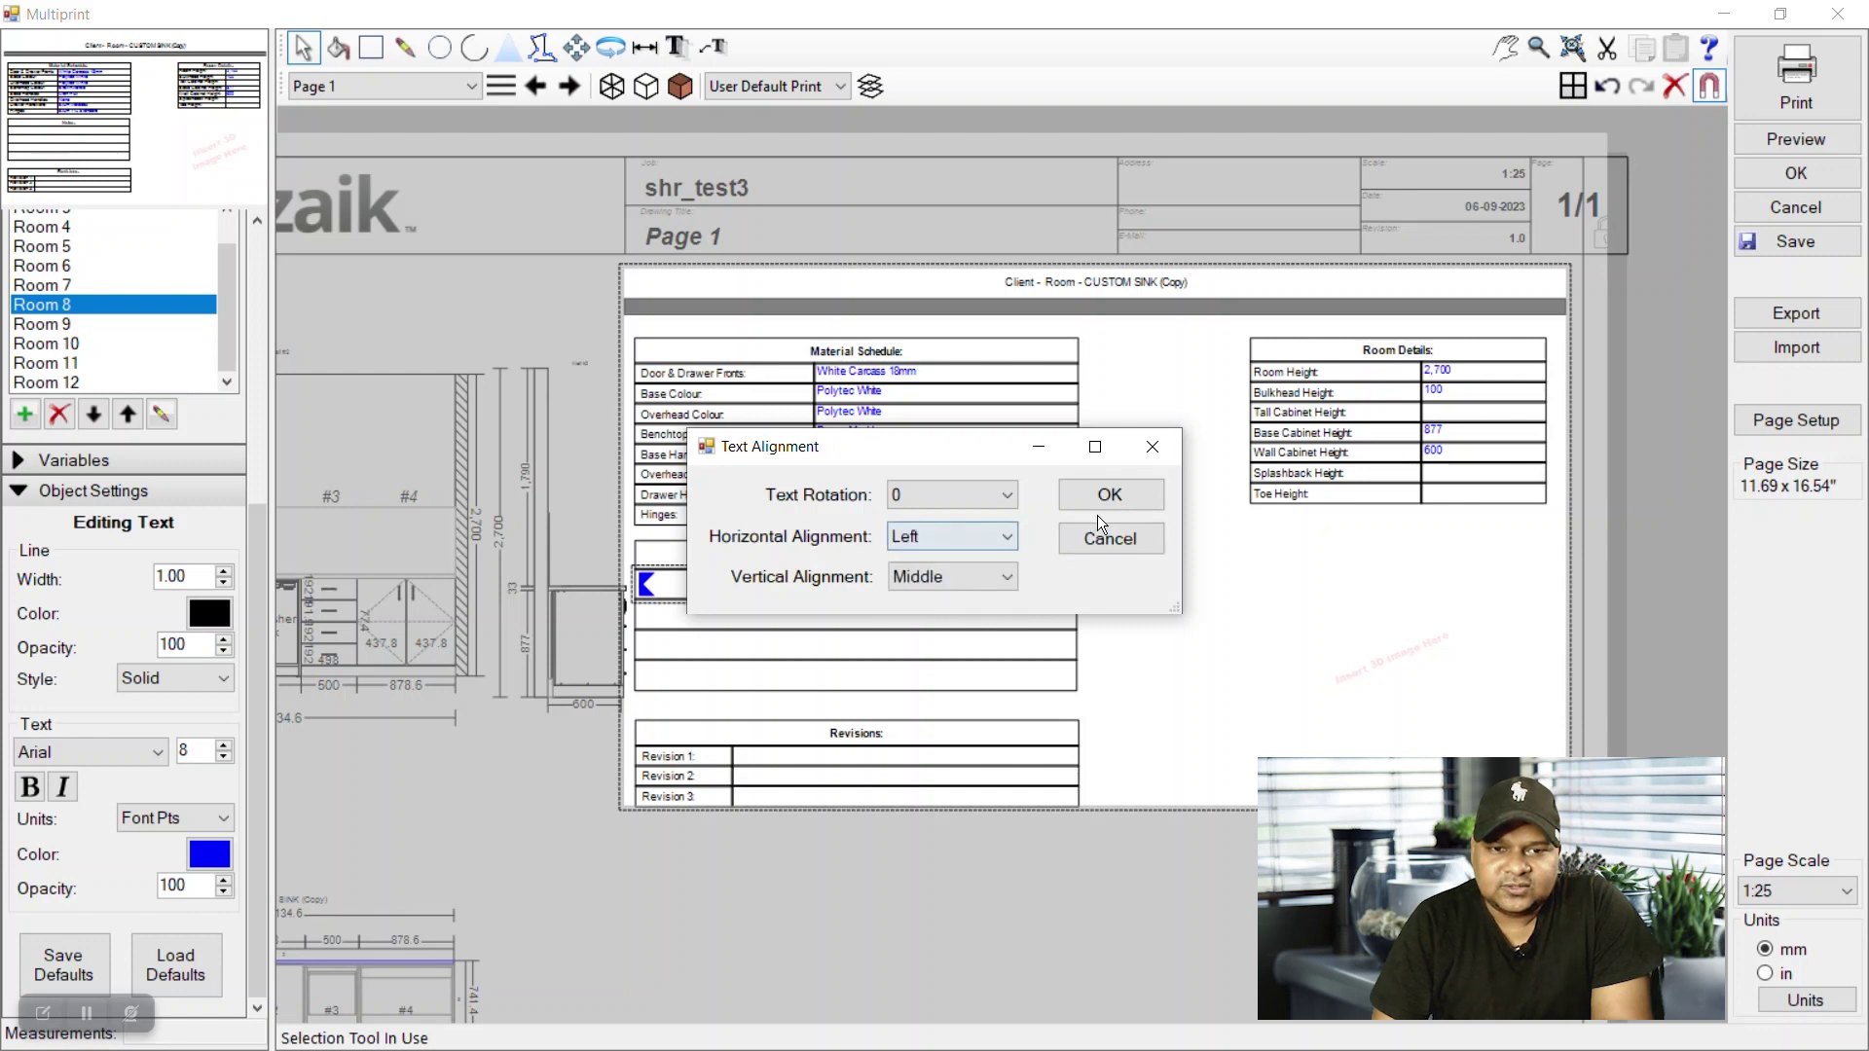
click(1113, 493)
click(837, 855)
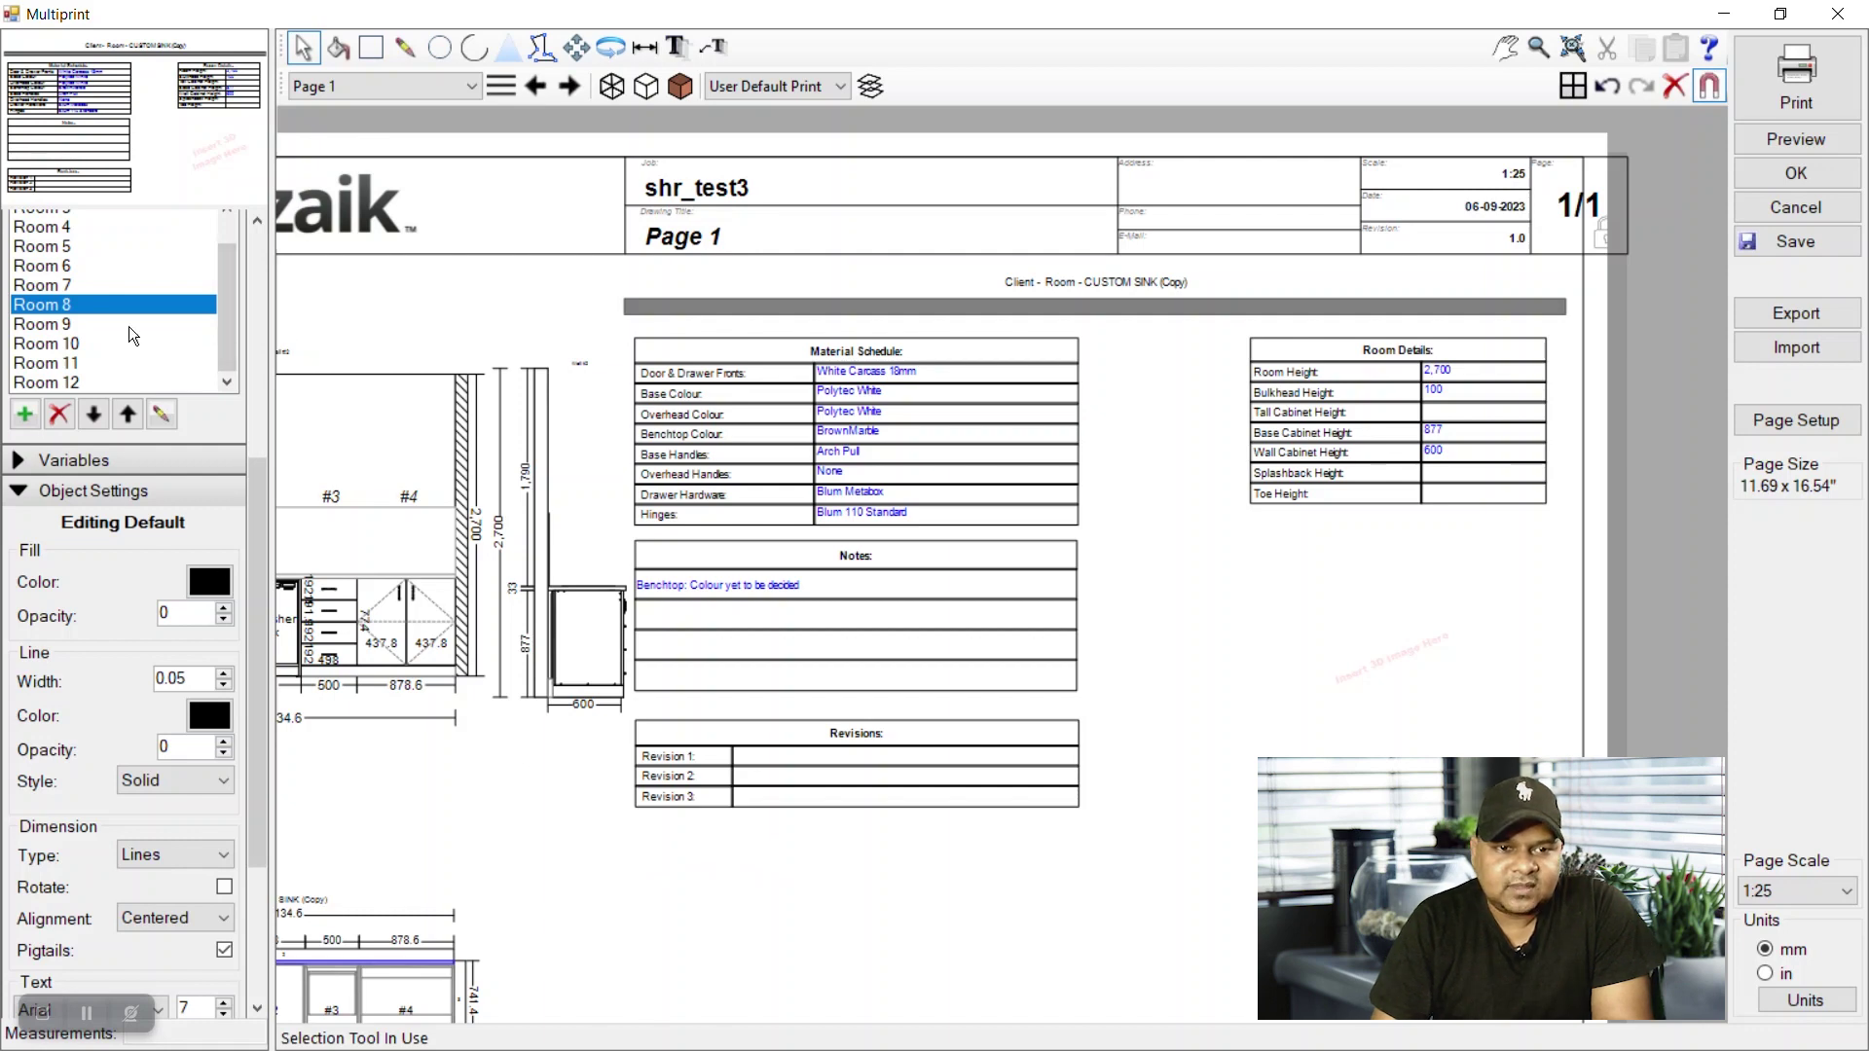
Browse Variables to Settings Tab > CUSTOM SINK (Copy) > Materials template variables
scroll(239, 308, up, 3)
click(31, 431)
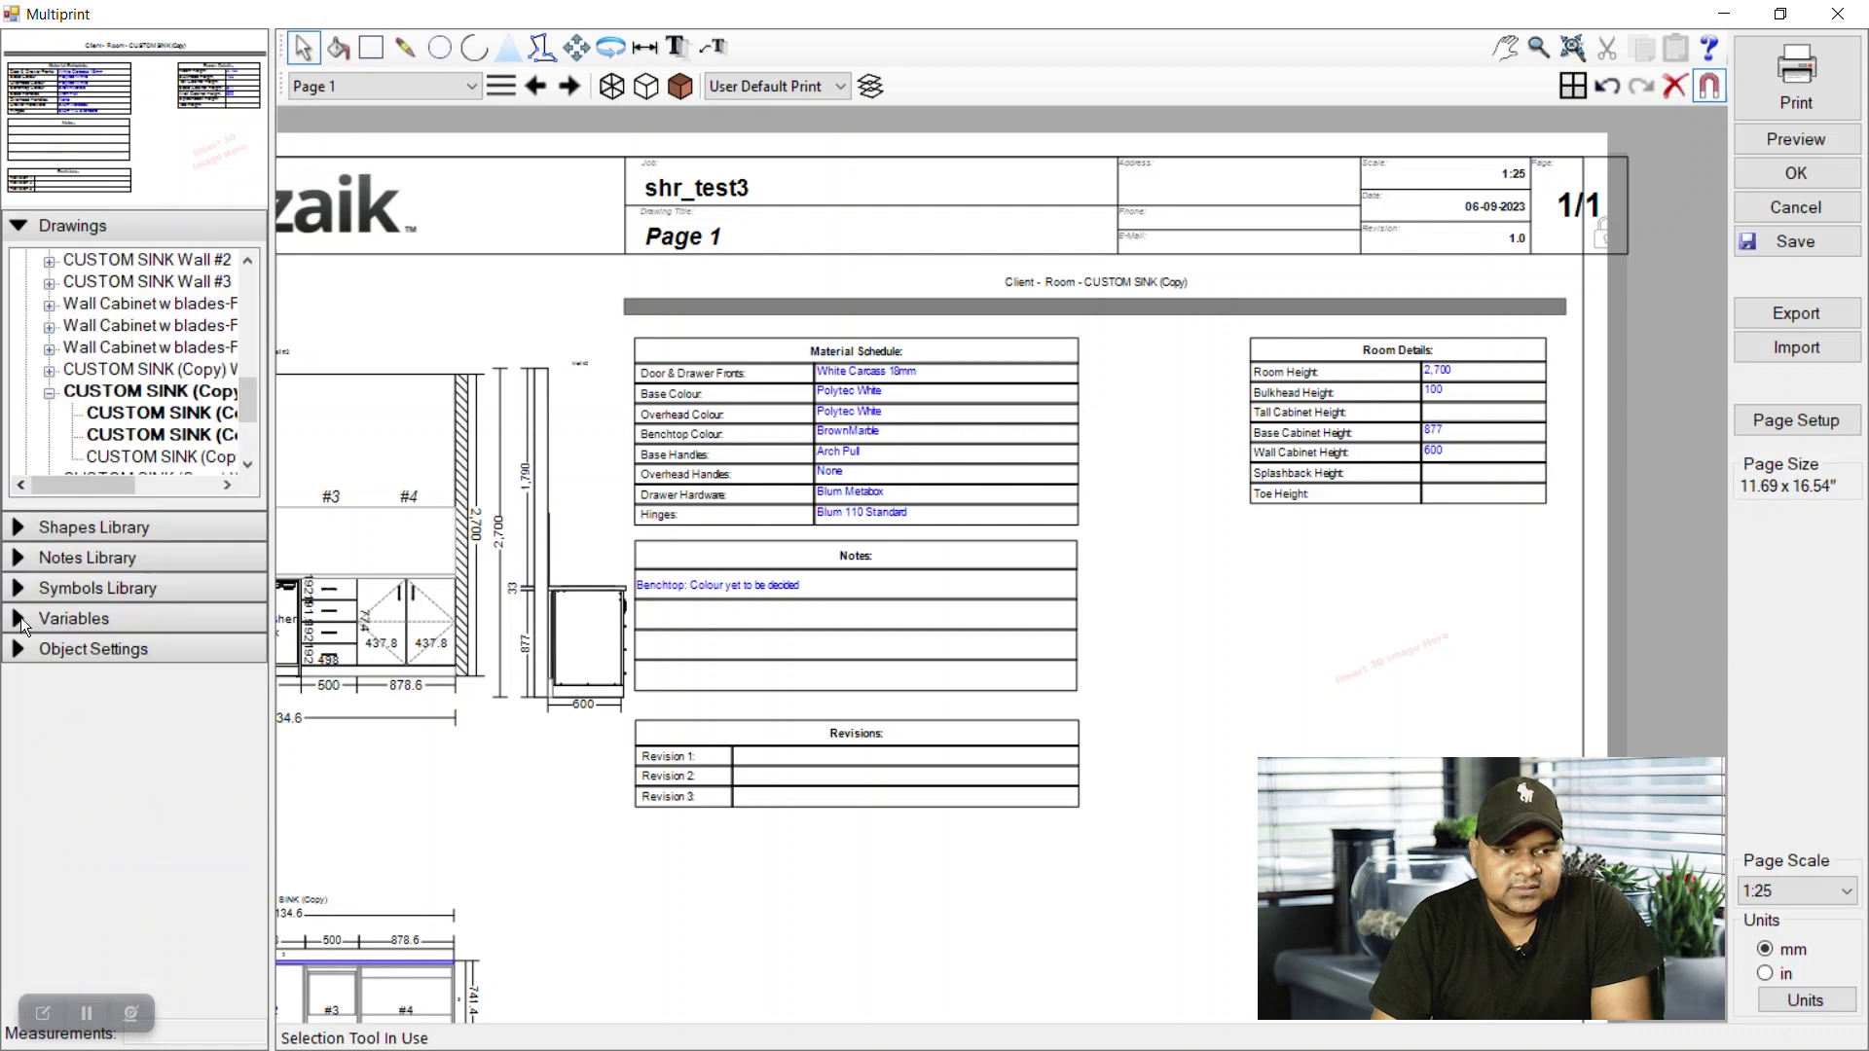
click(21, 620)
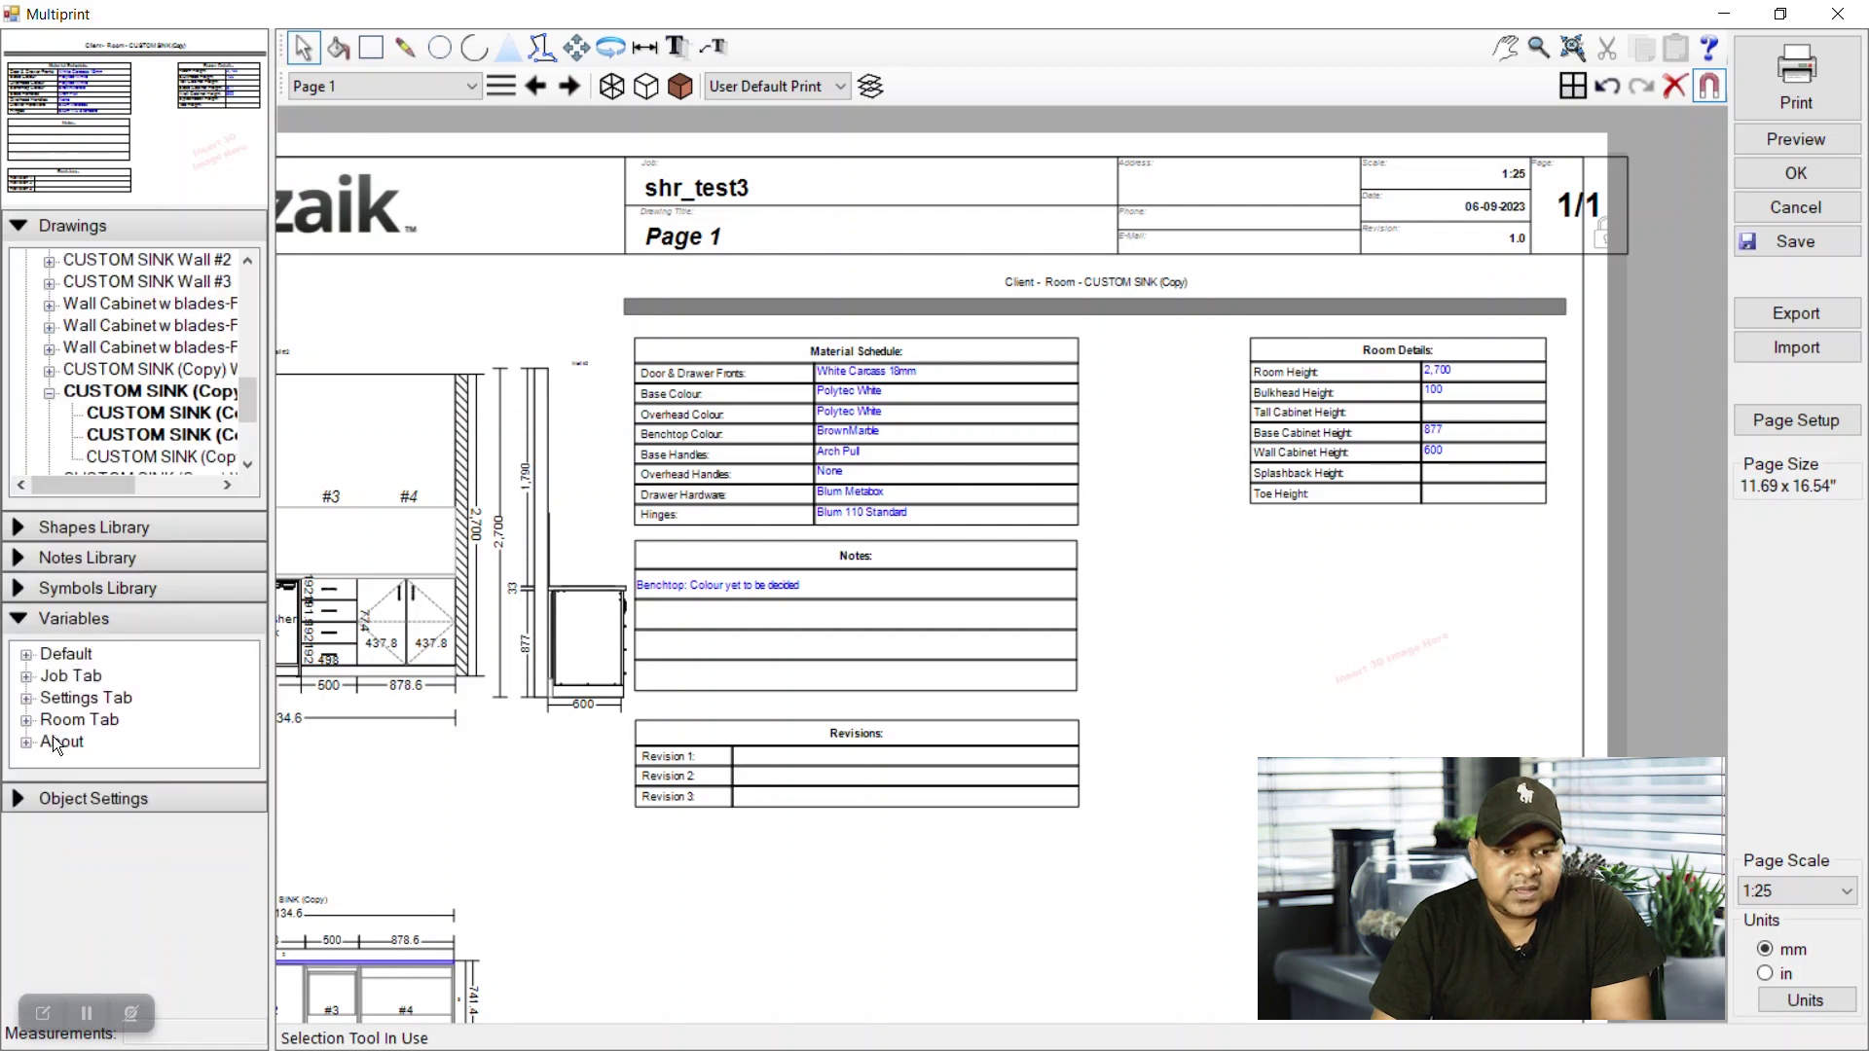
click(29, 721)
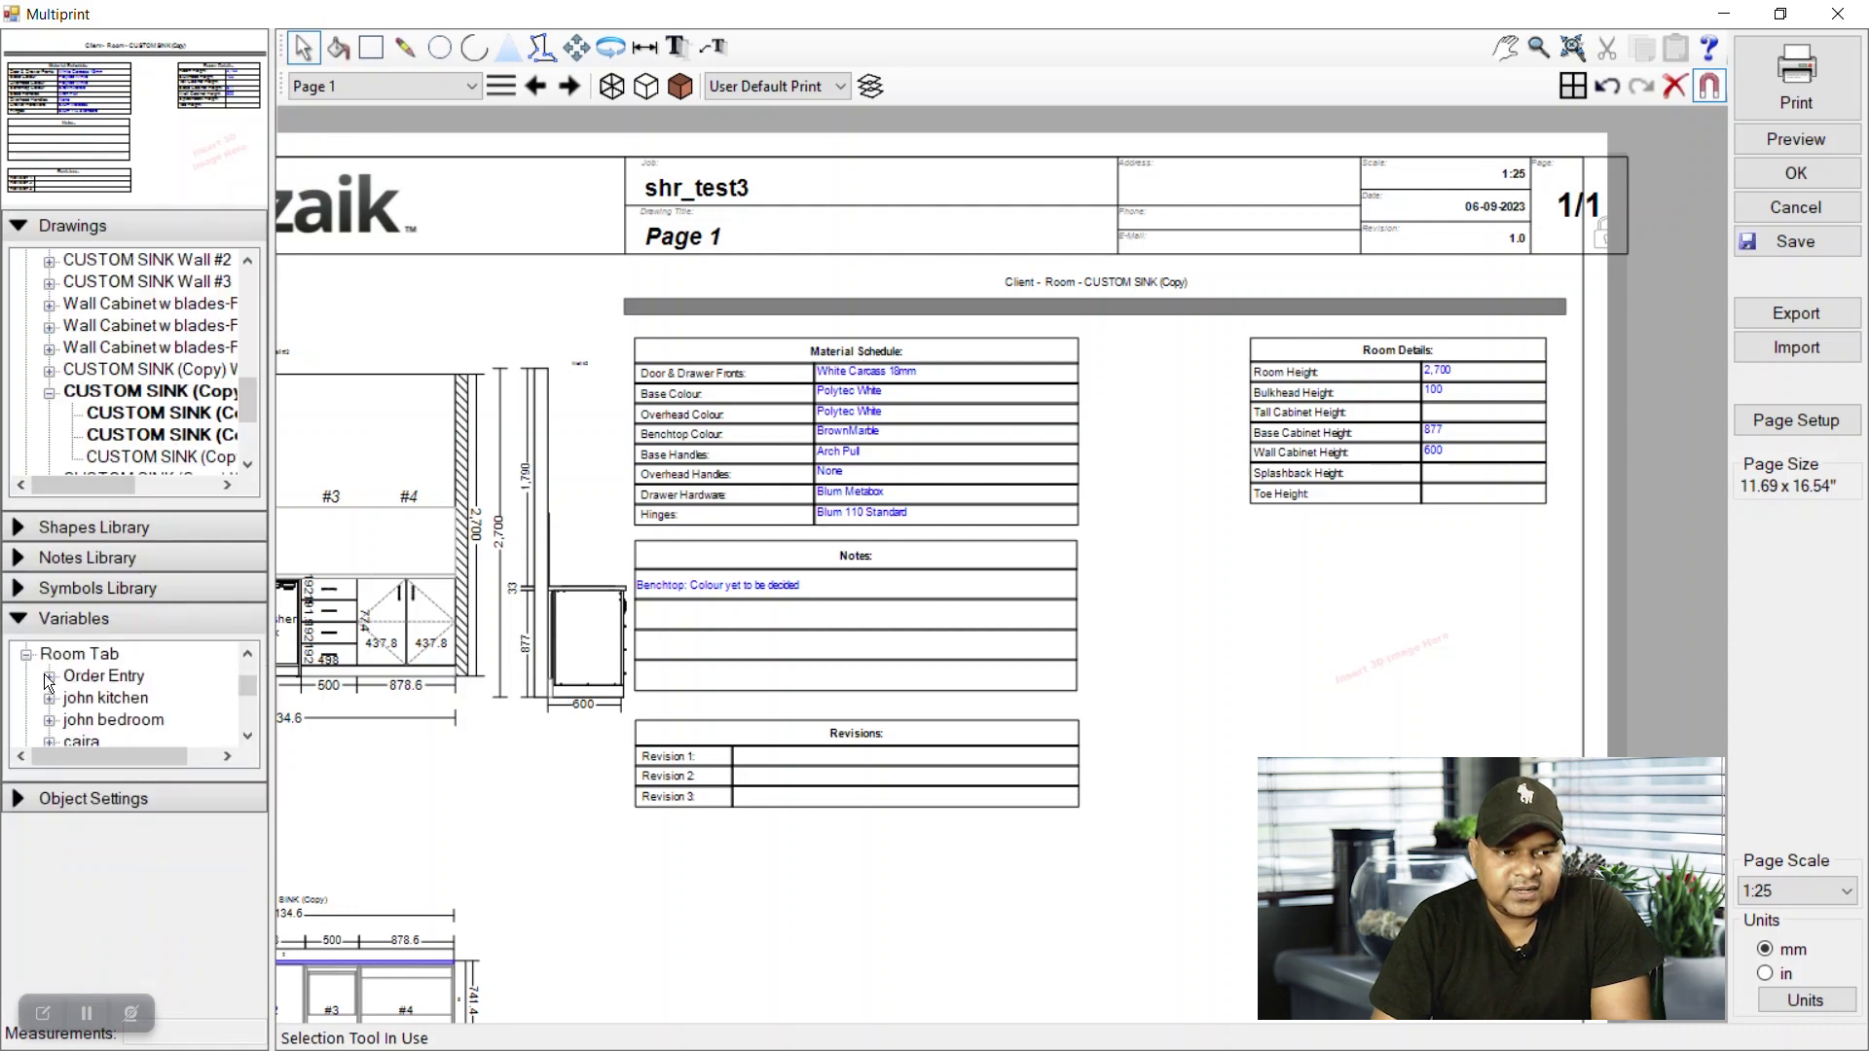
click(28, 655)
click(29, 701)
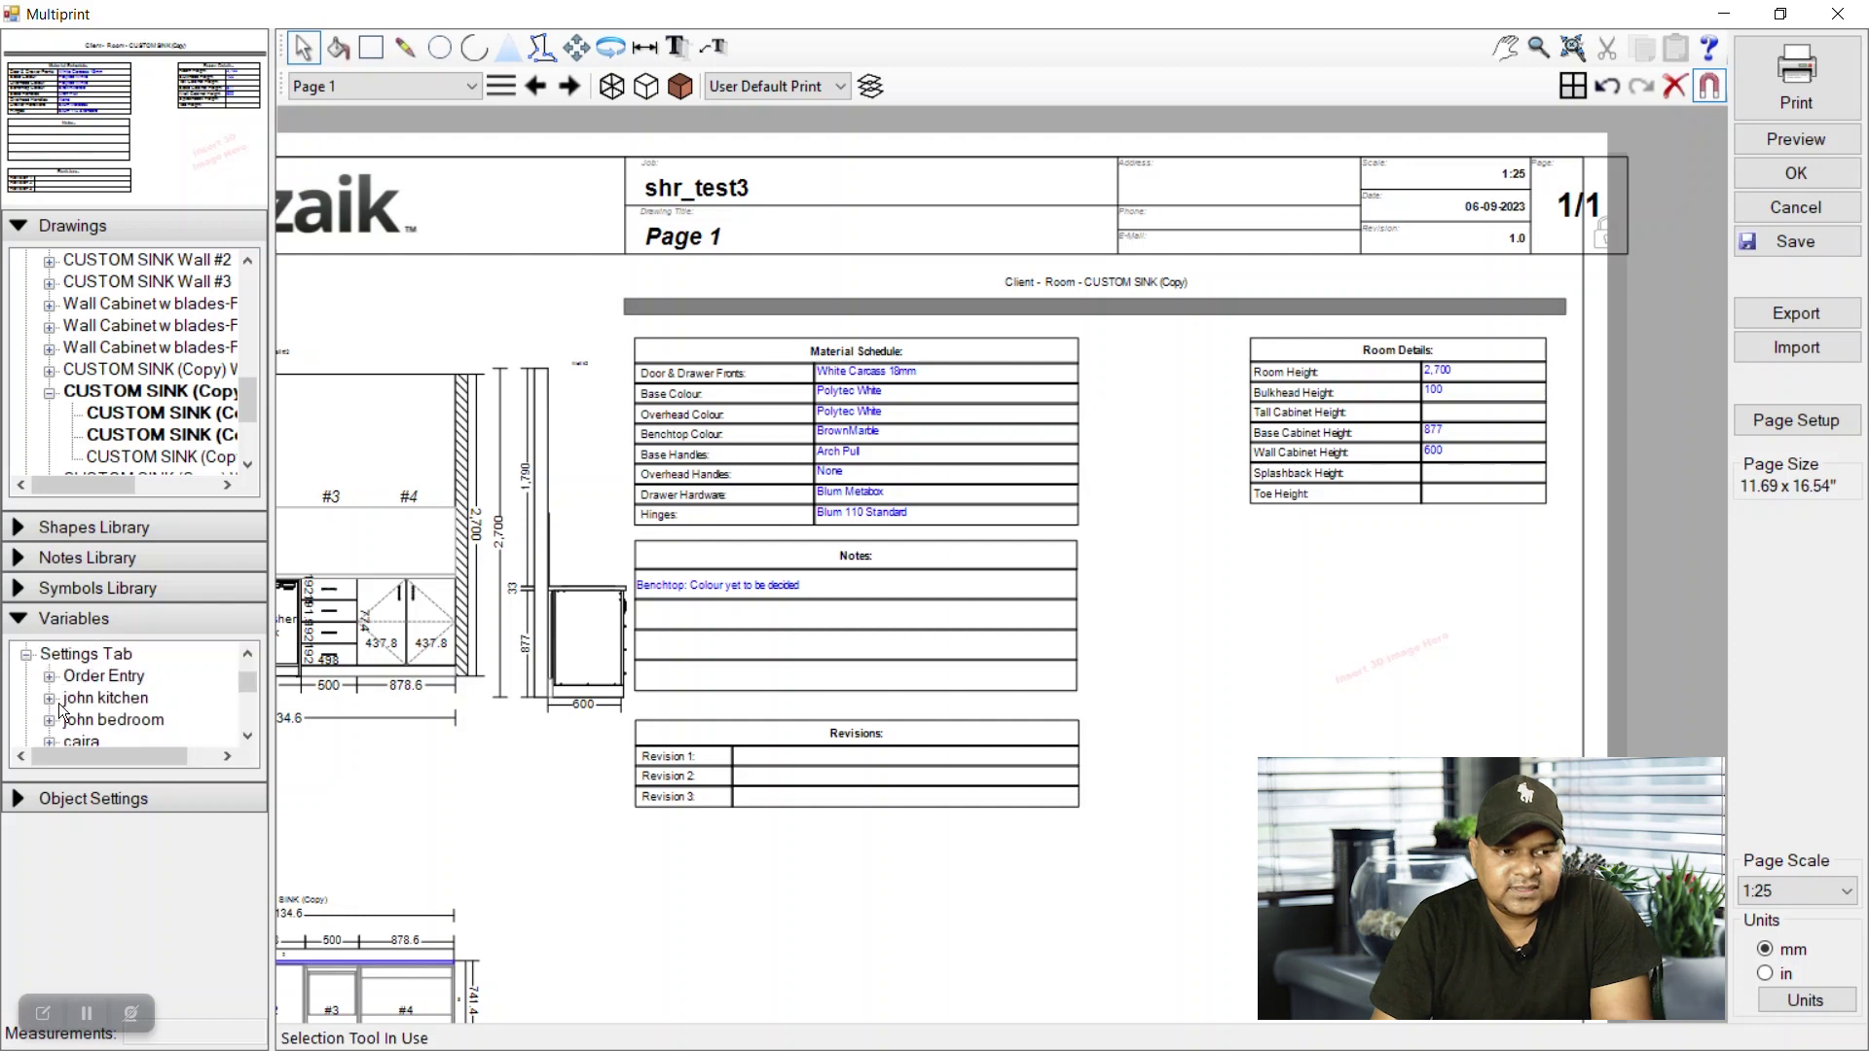
click(58, 701)
click(84, 699)
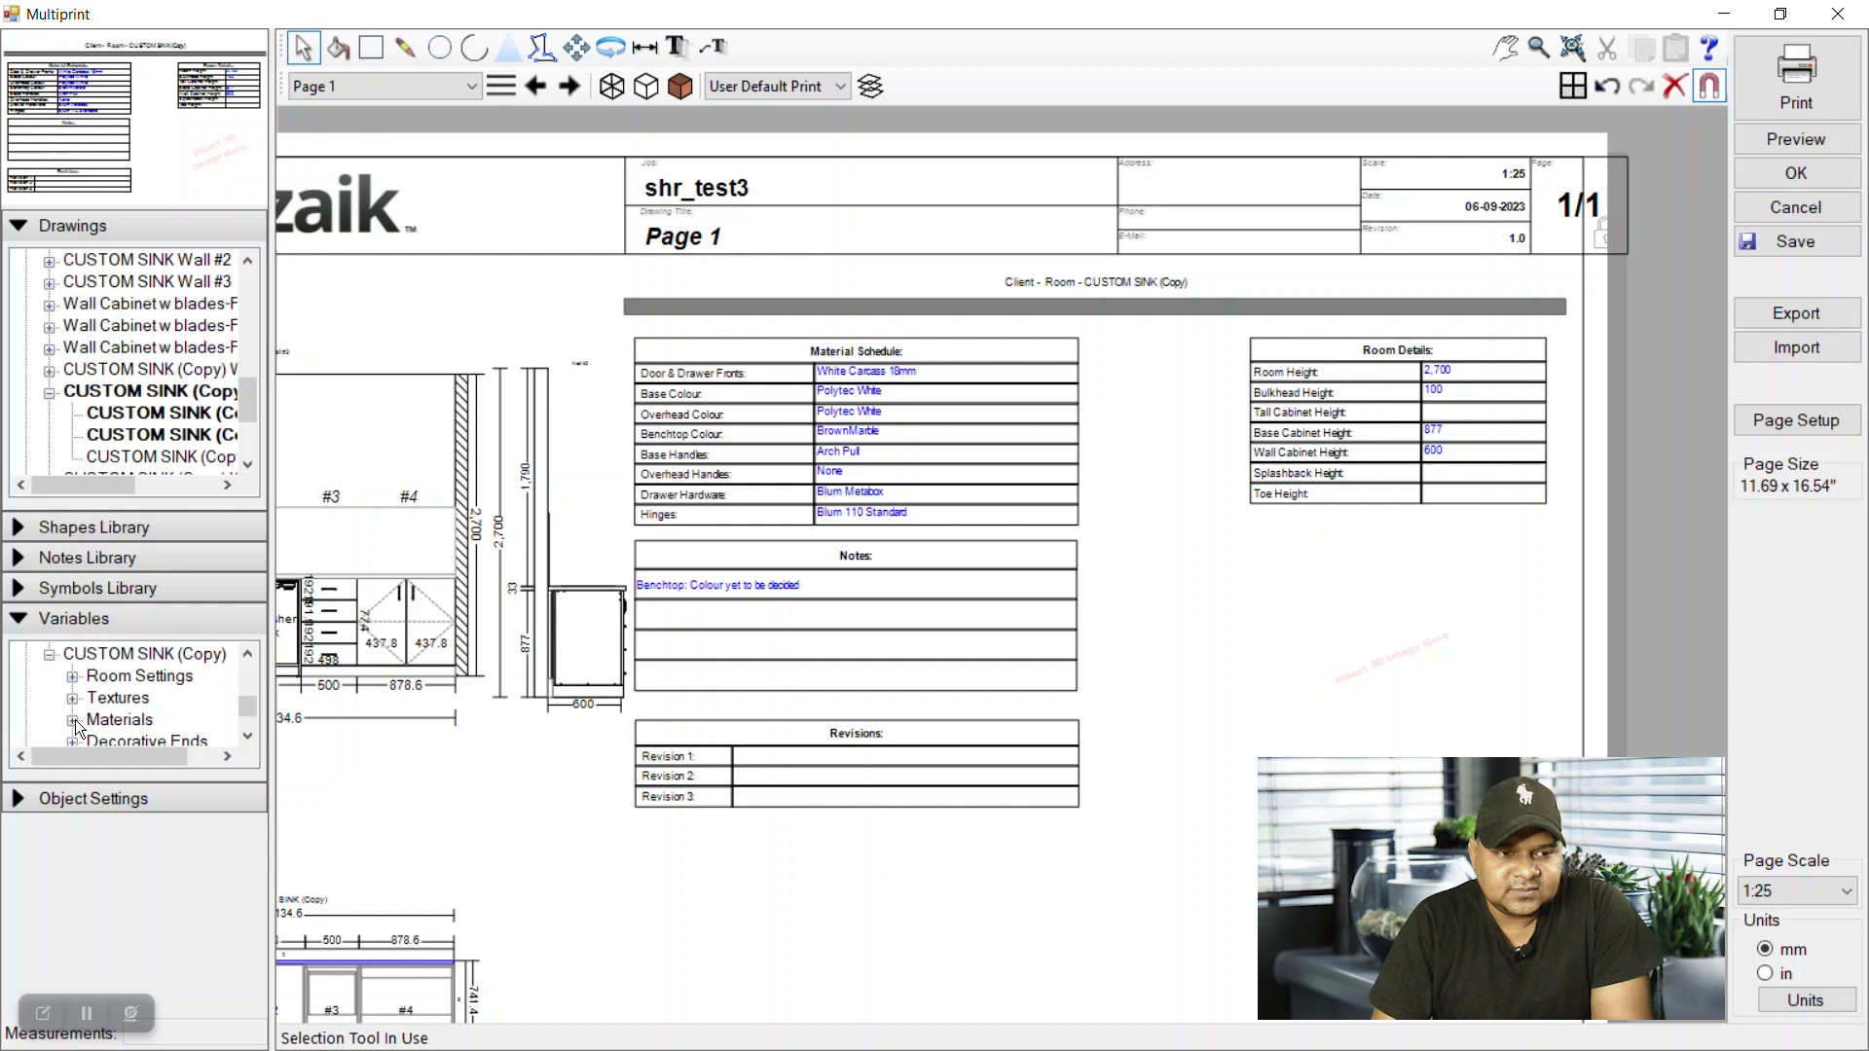
click(75, 722)
scroll(132, 705, down, 1)
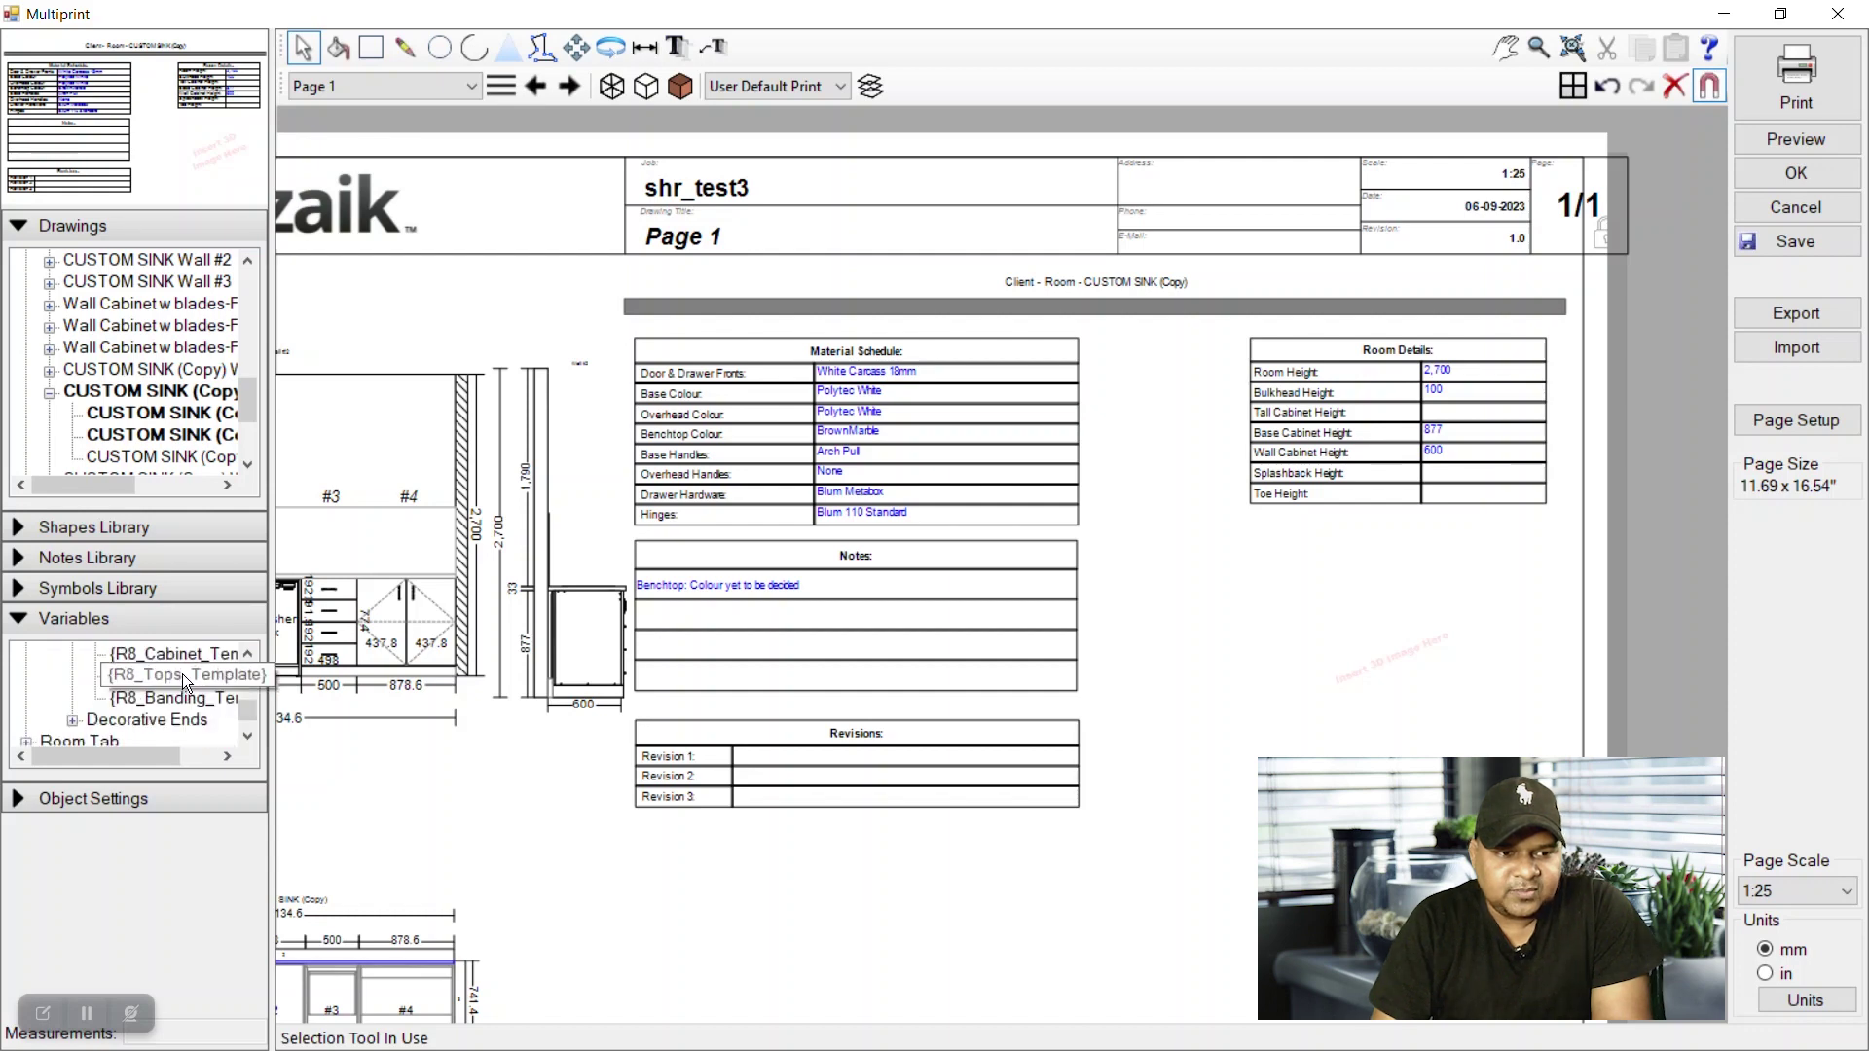
Test-drop {R8_Tops_Template} on the page, then delete the Carcass White 25mm text
mouse_move(183, 674)
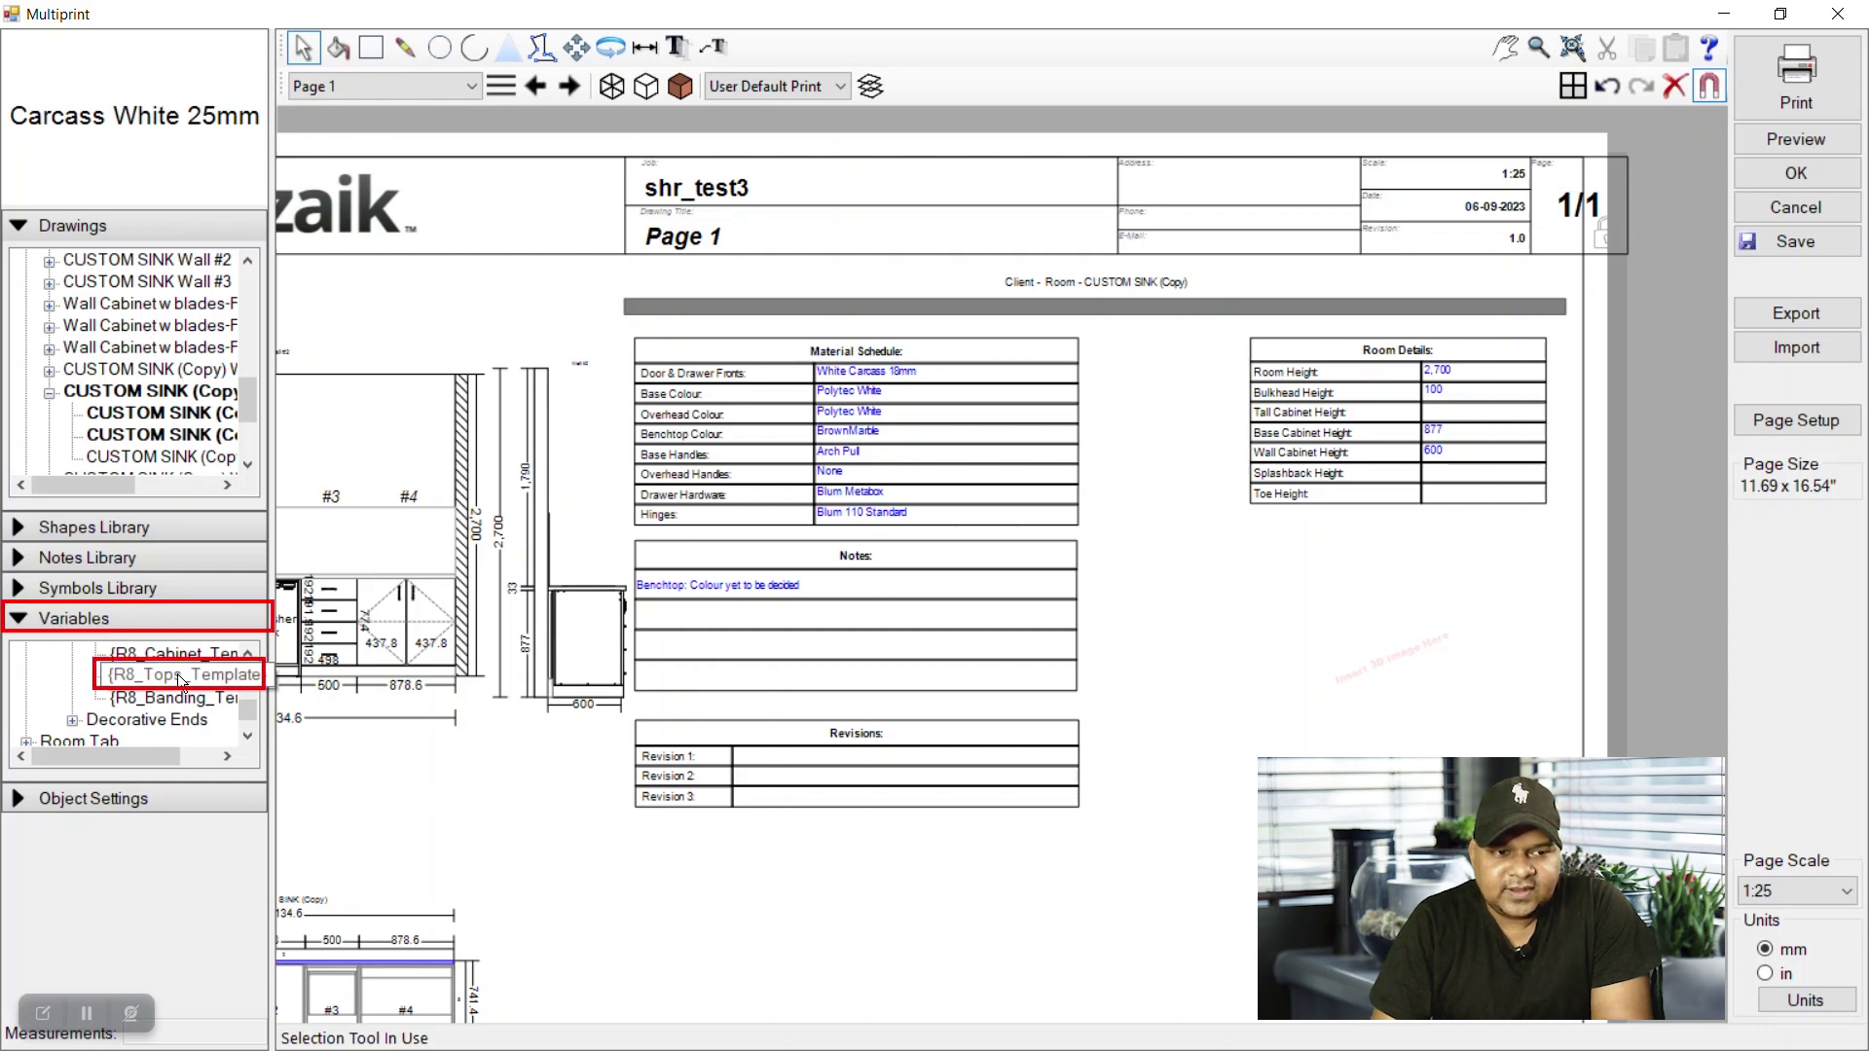
click(180, 675)
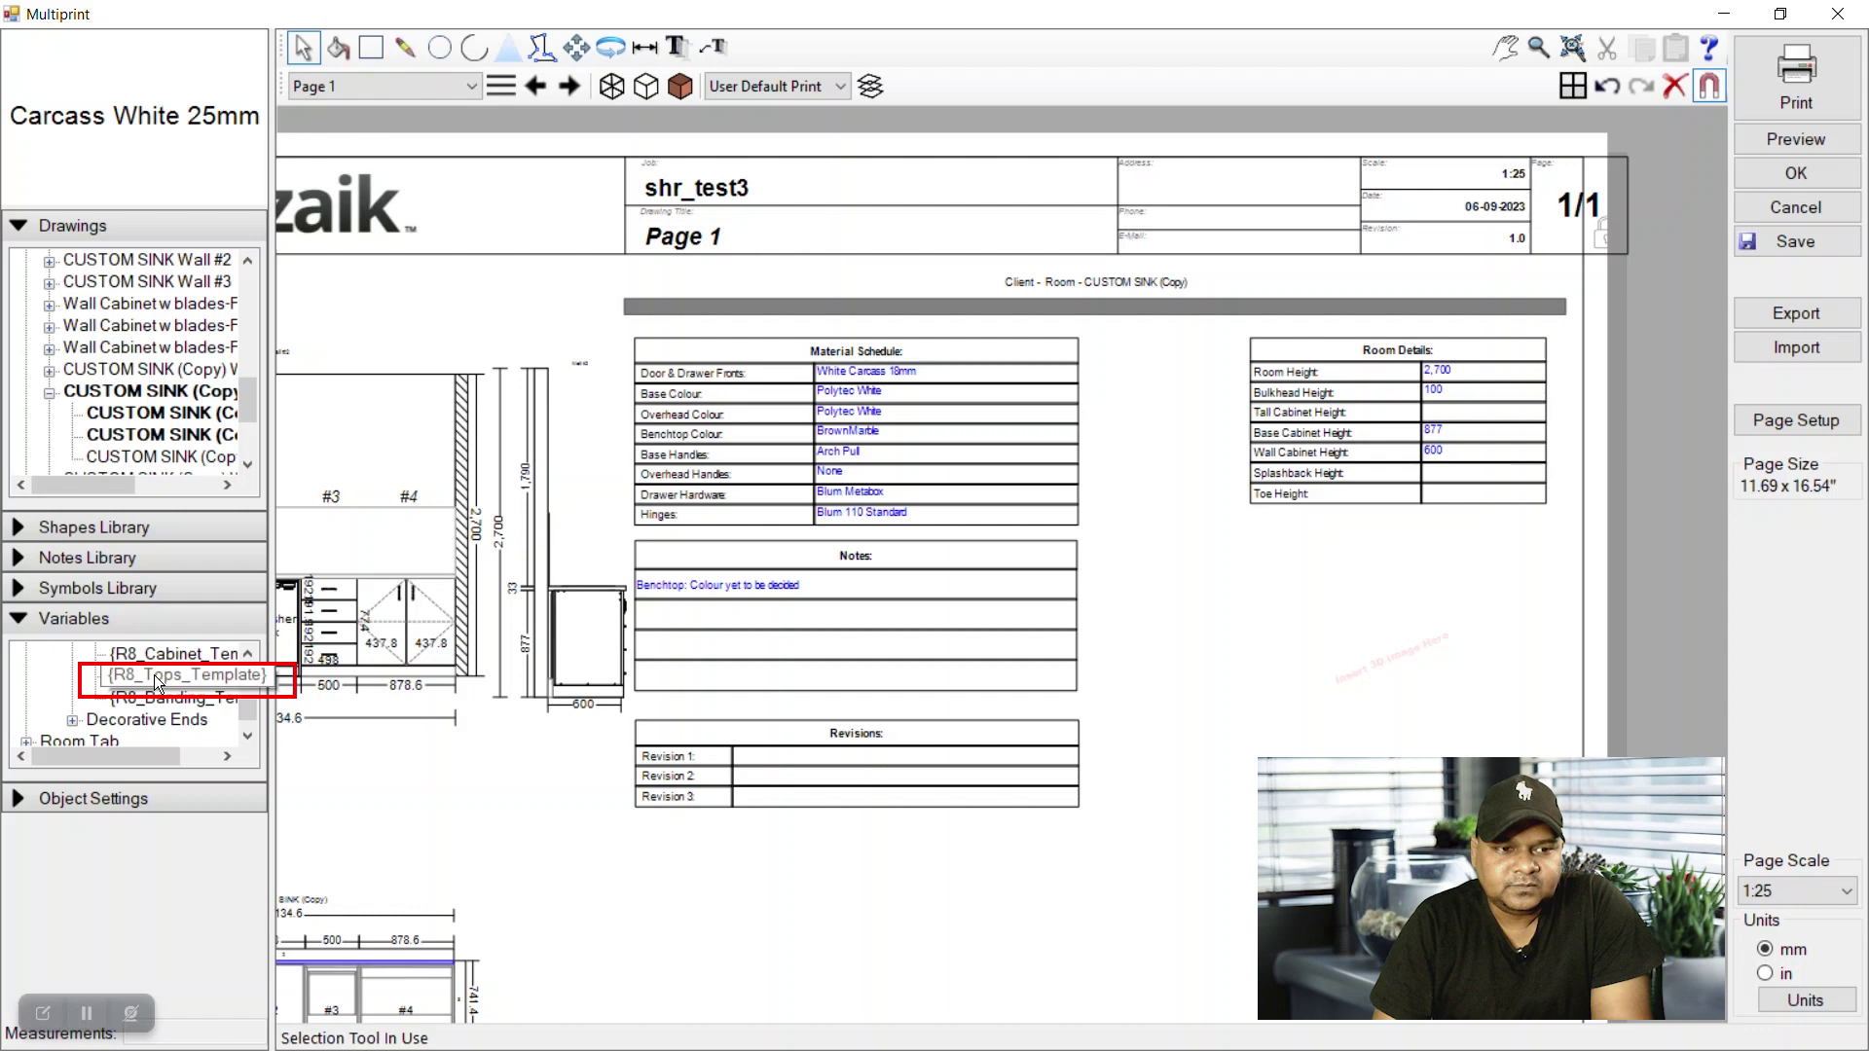
drag(155, 681, 1383, 702)
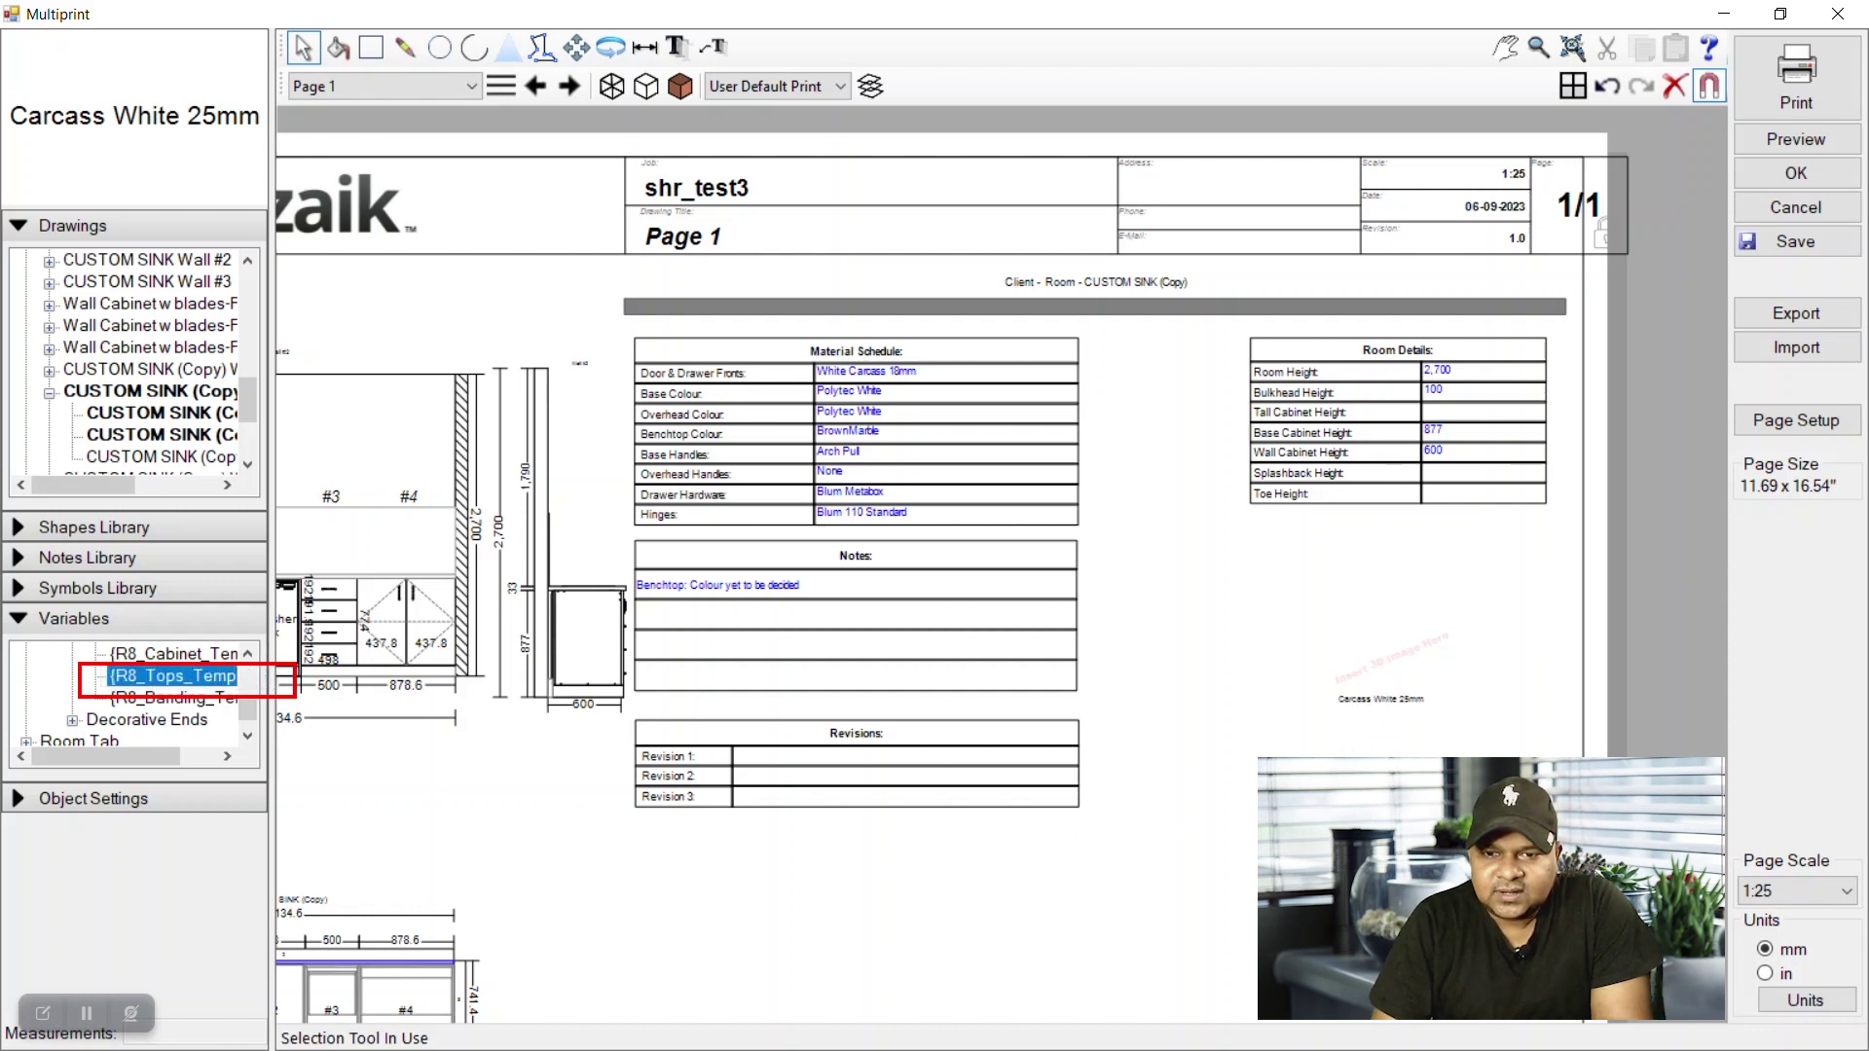
click(1369, 698)
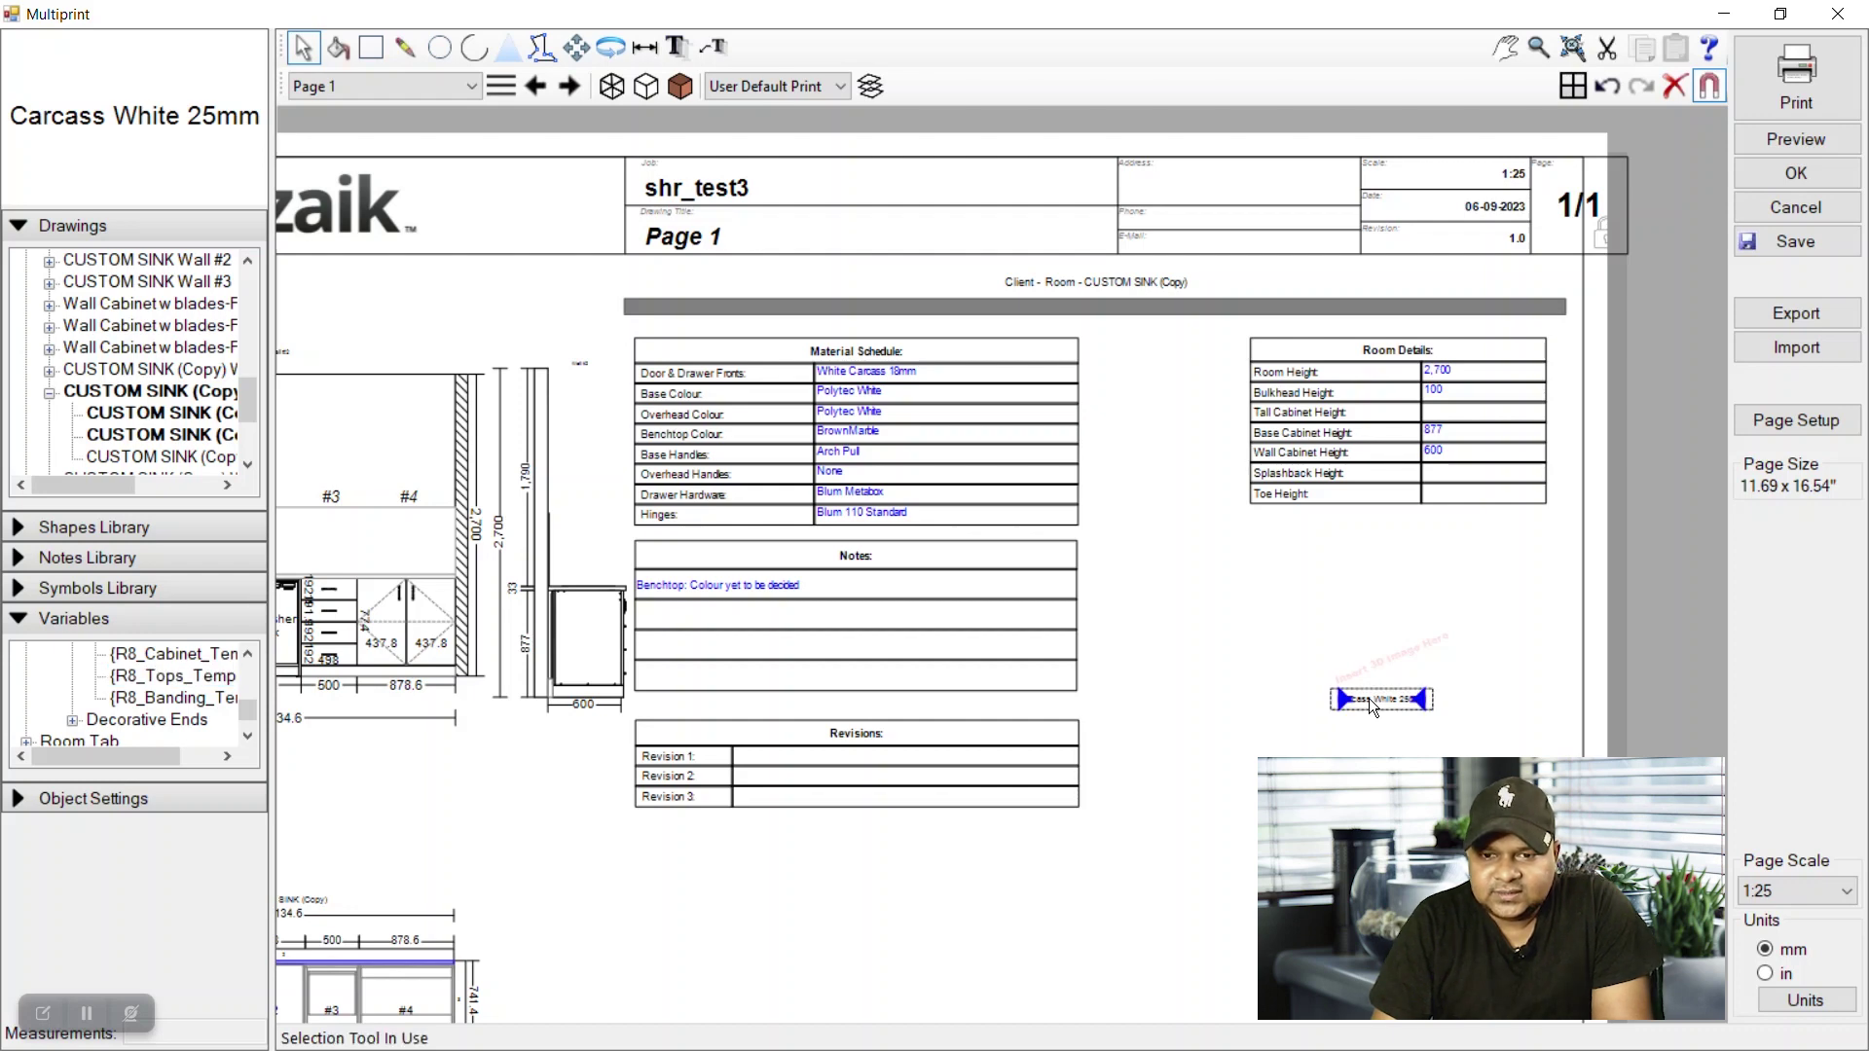
key(Delete)
click(872, 403)
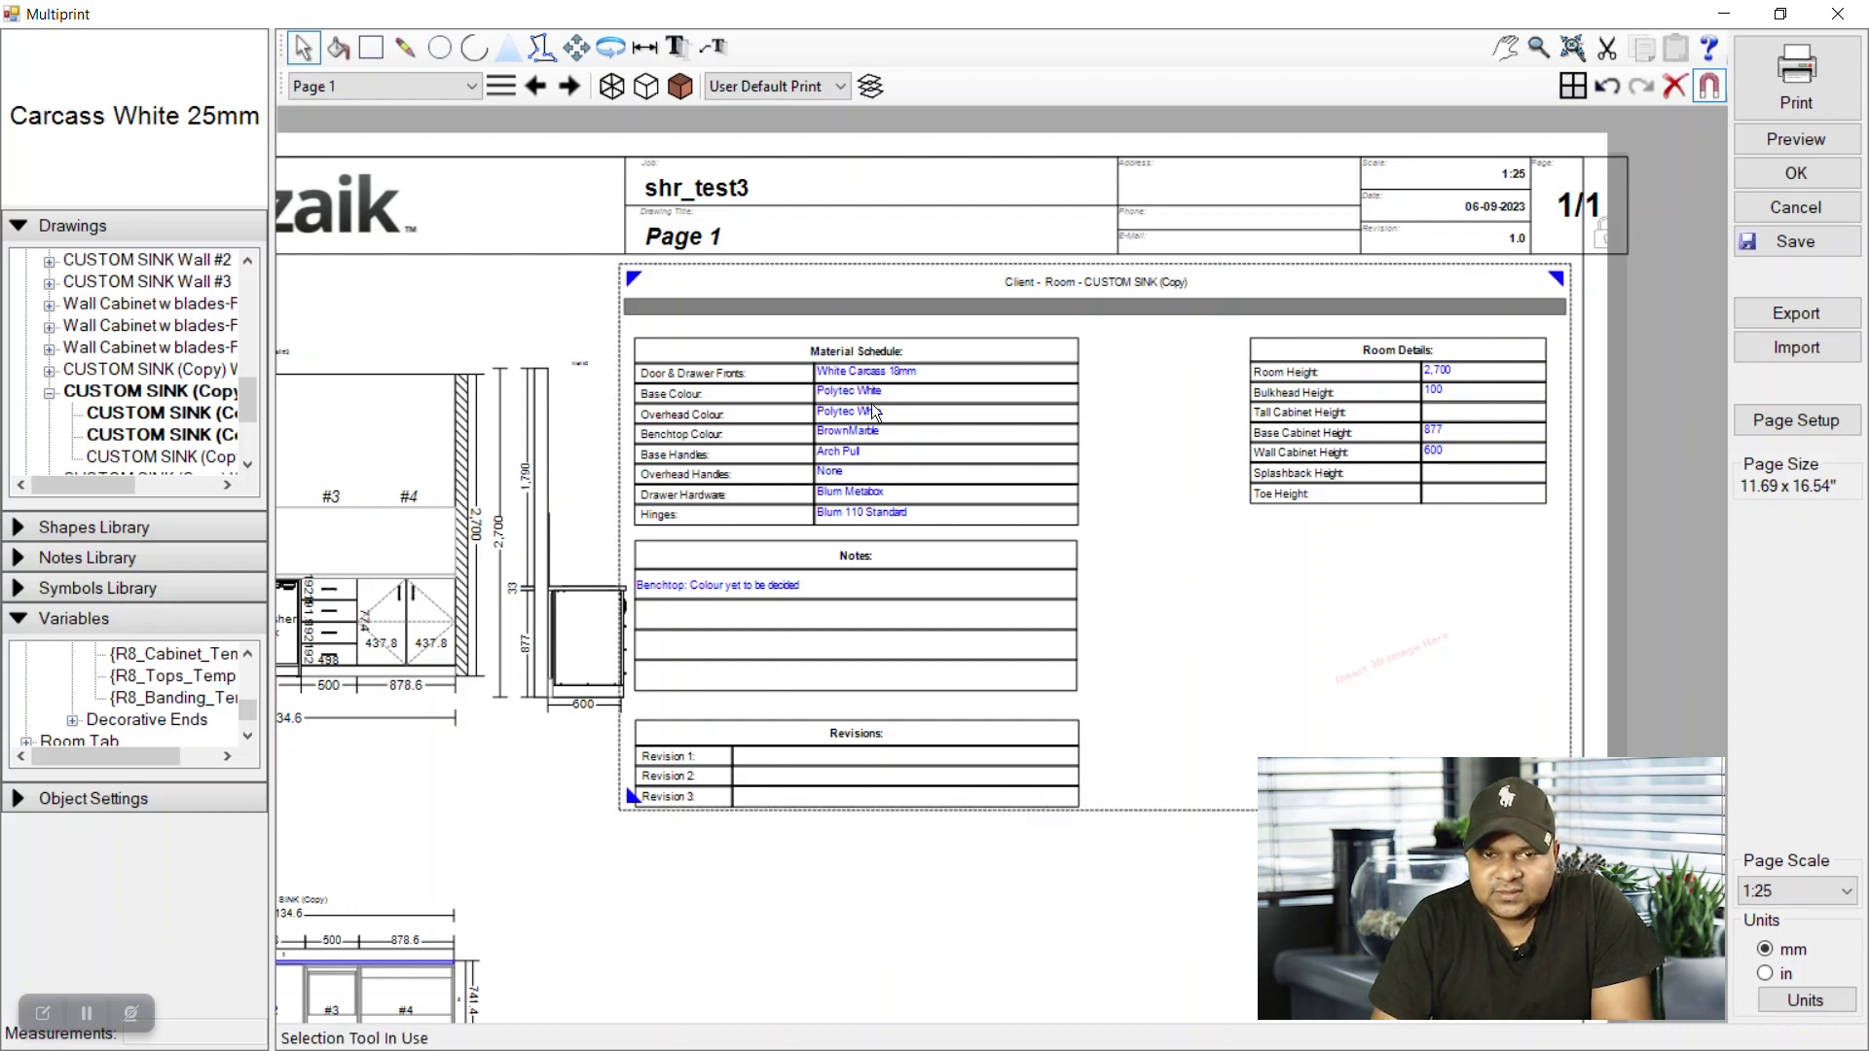
click(866, 442)
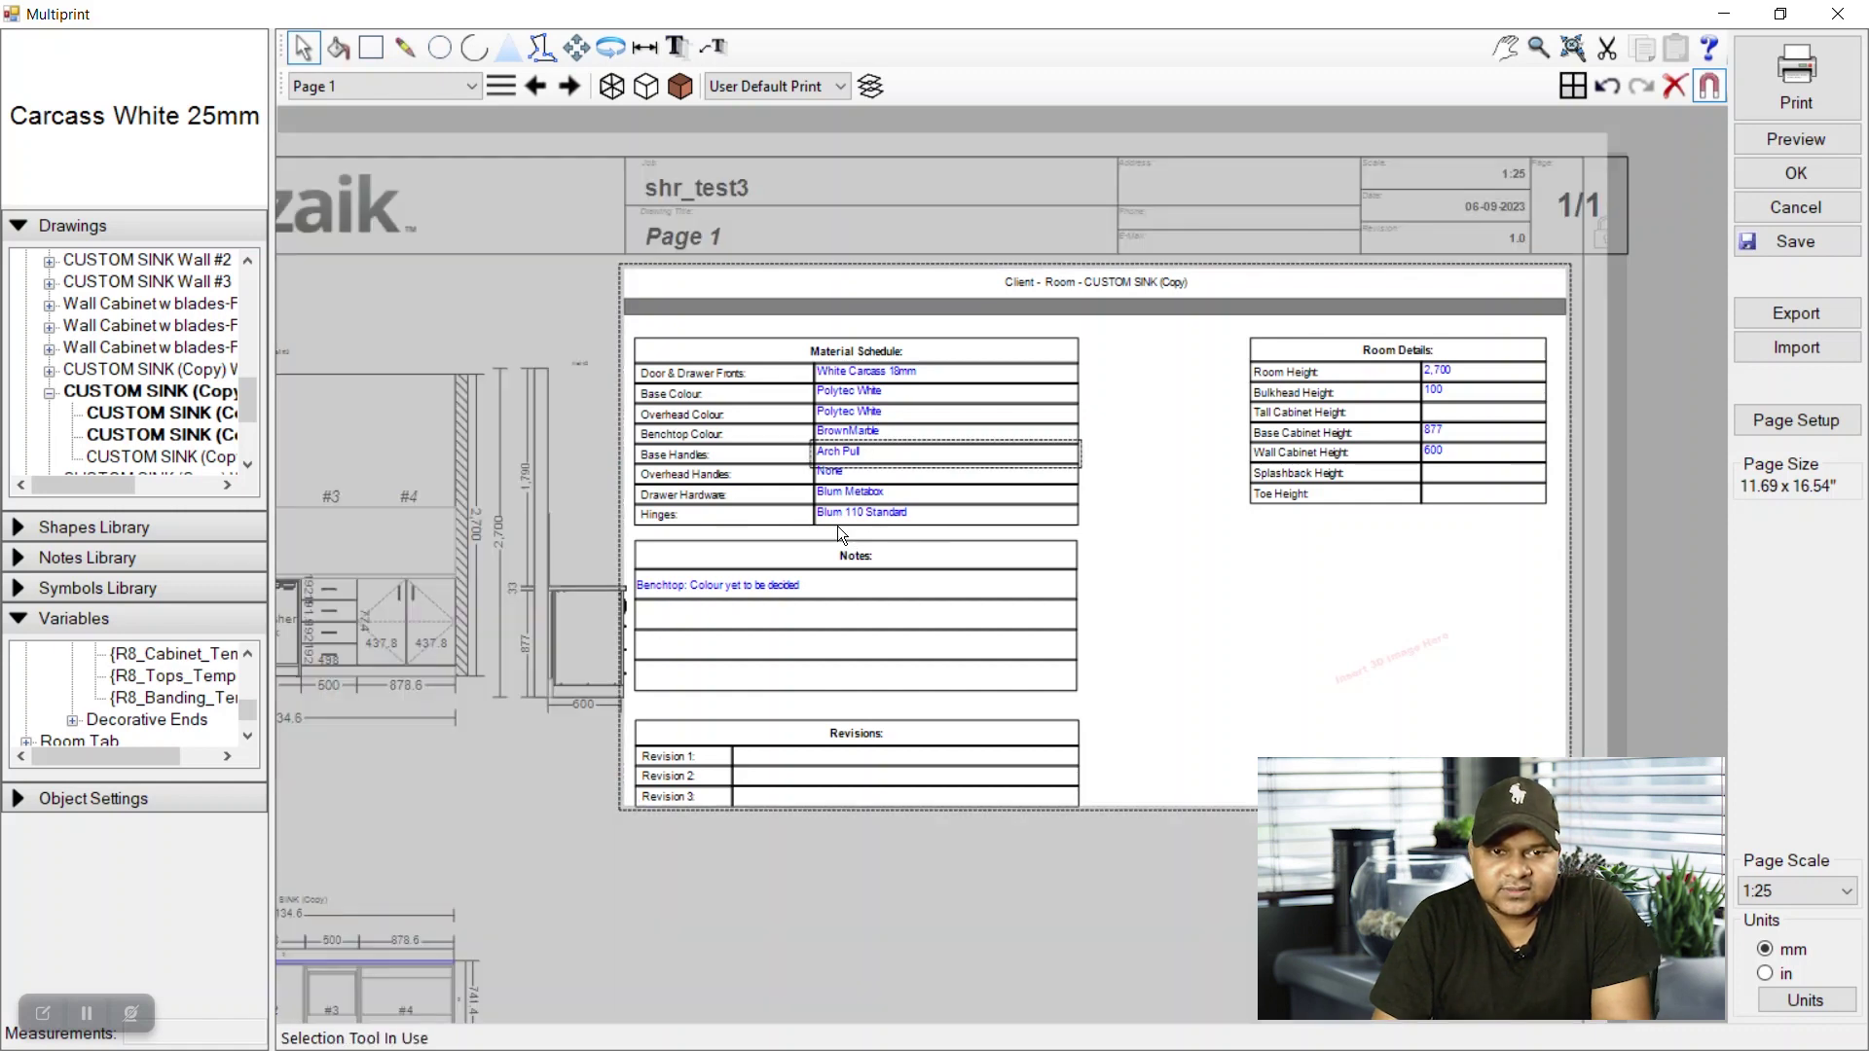
click(842, 531)
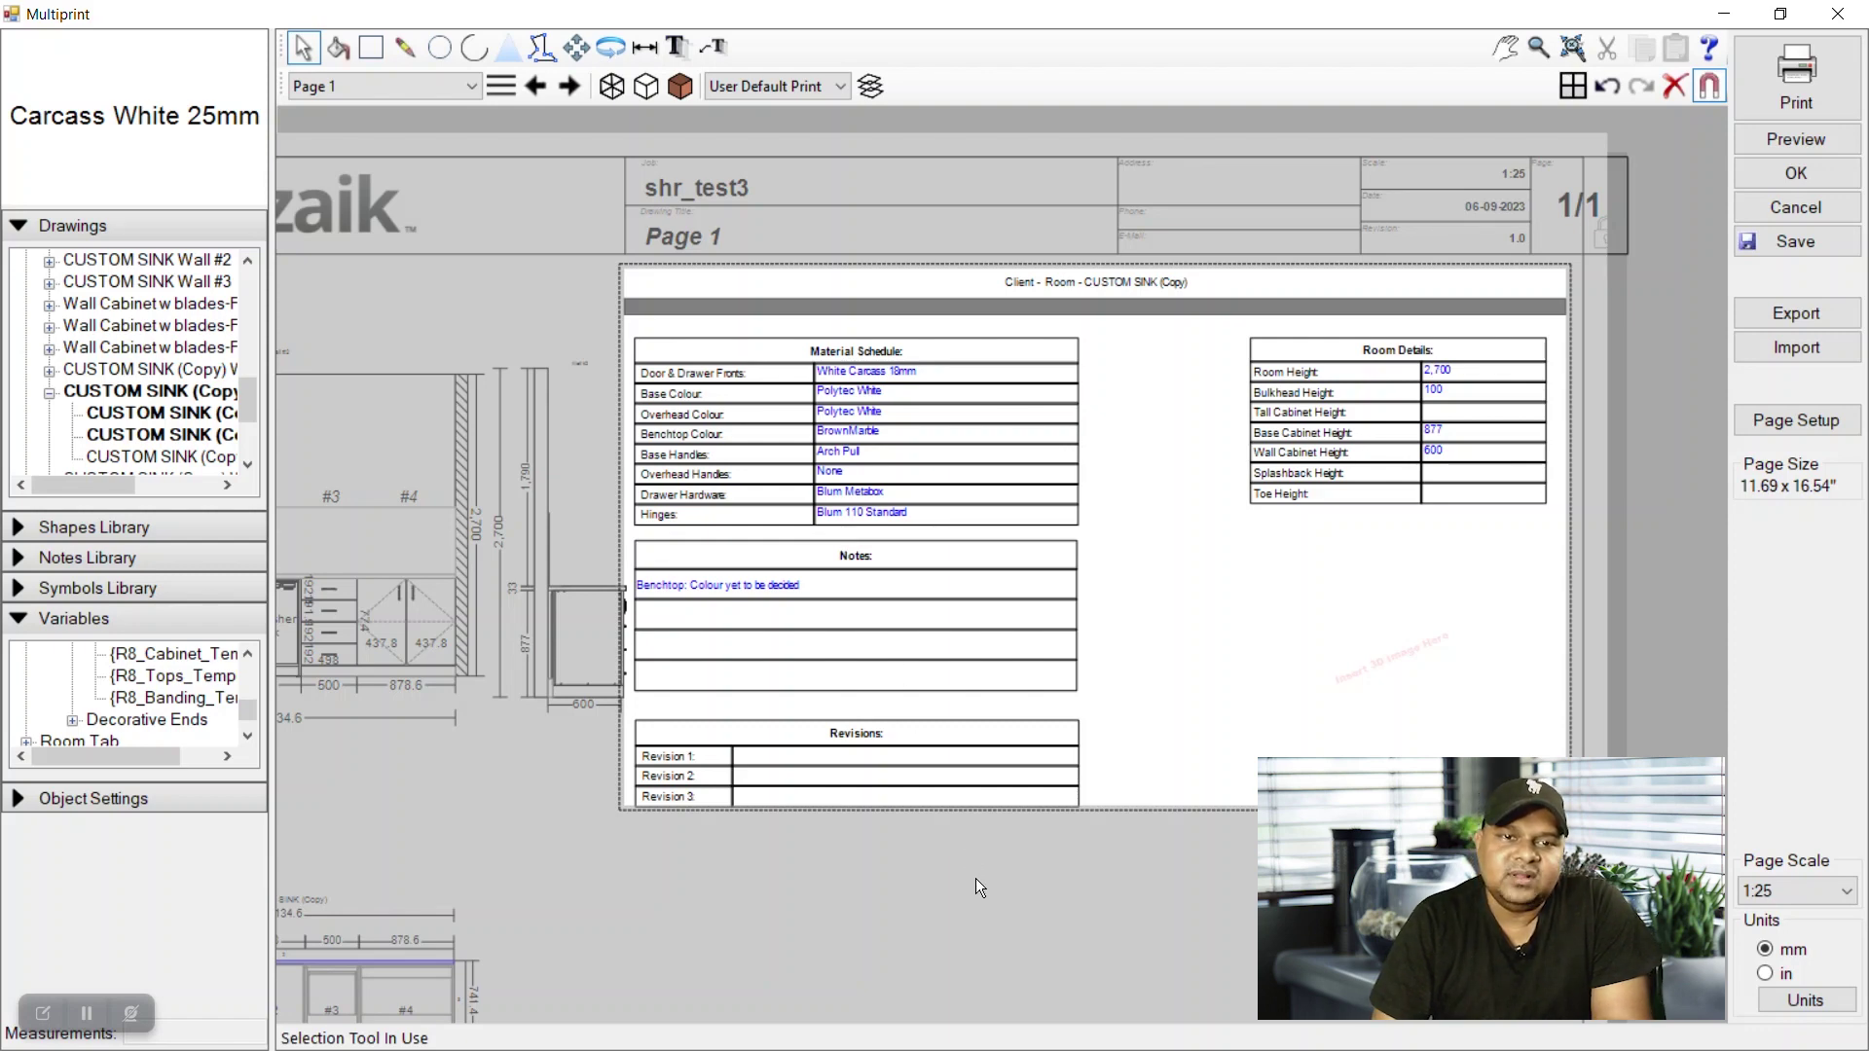
click(1019, 880)
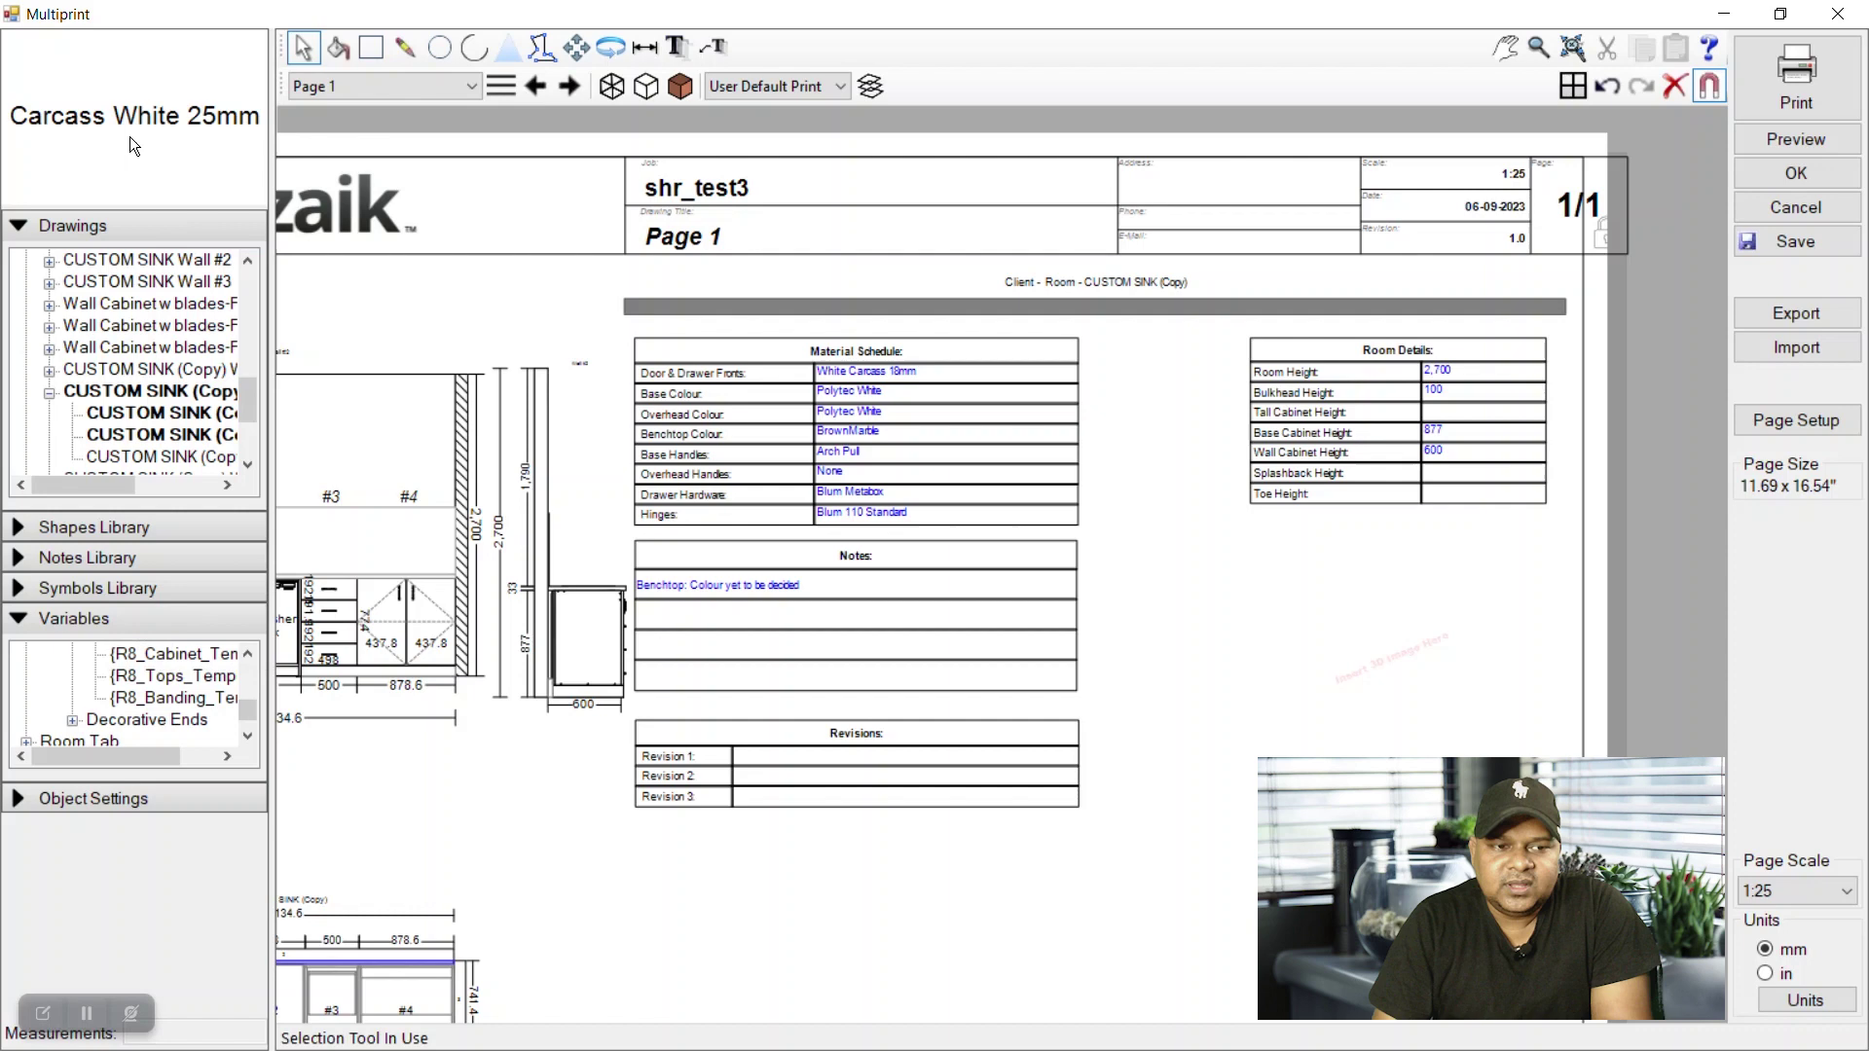
click(830, 411)
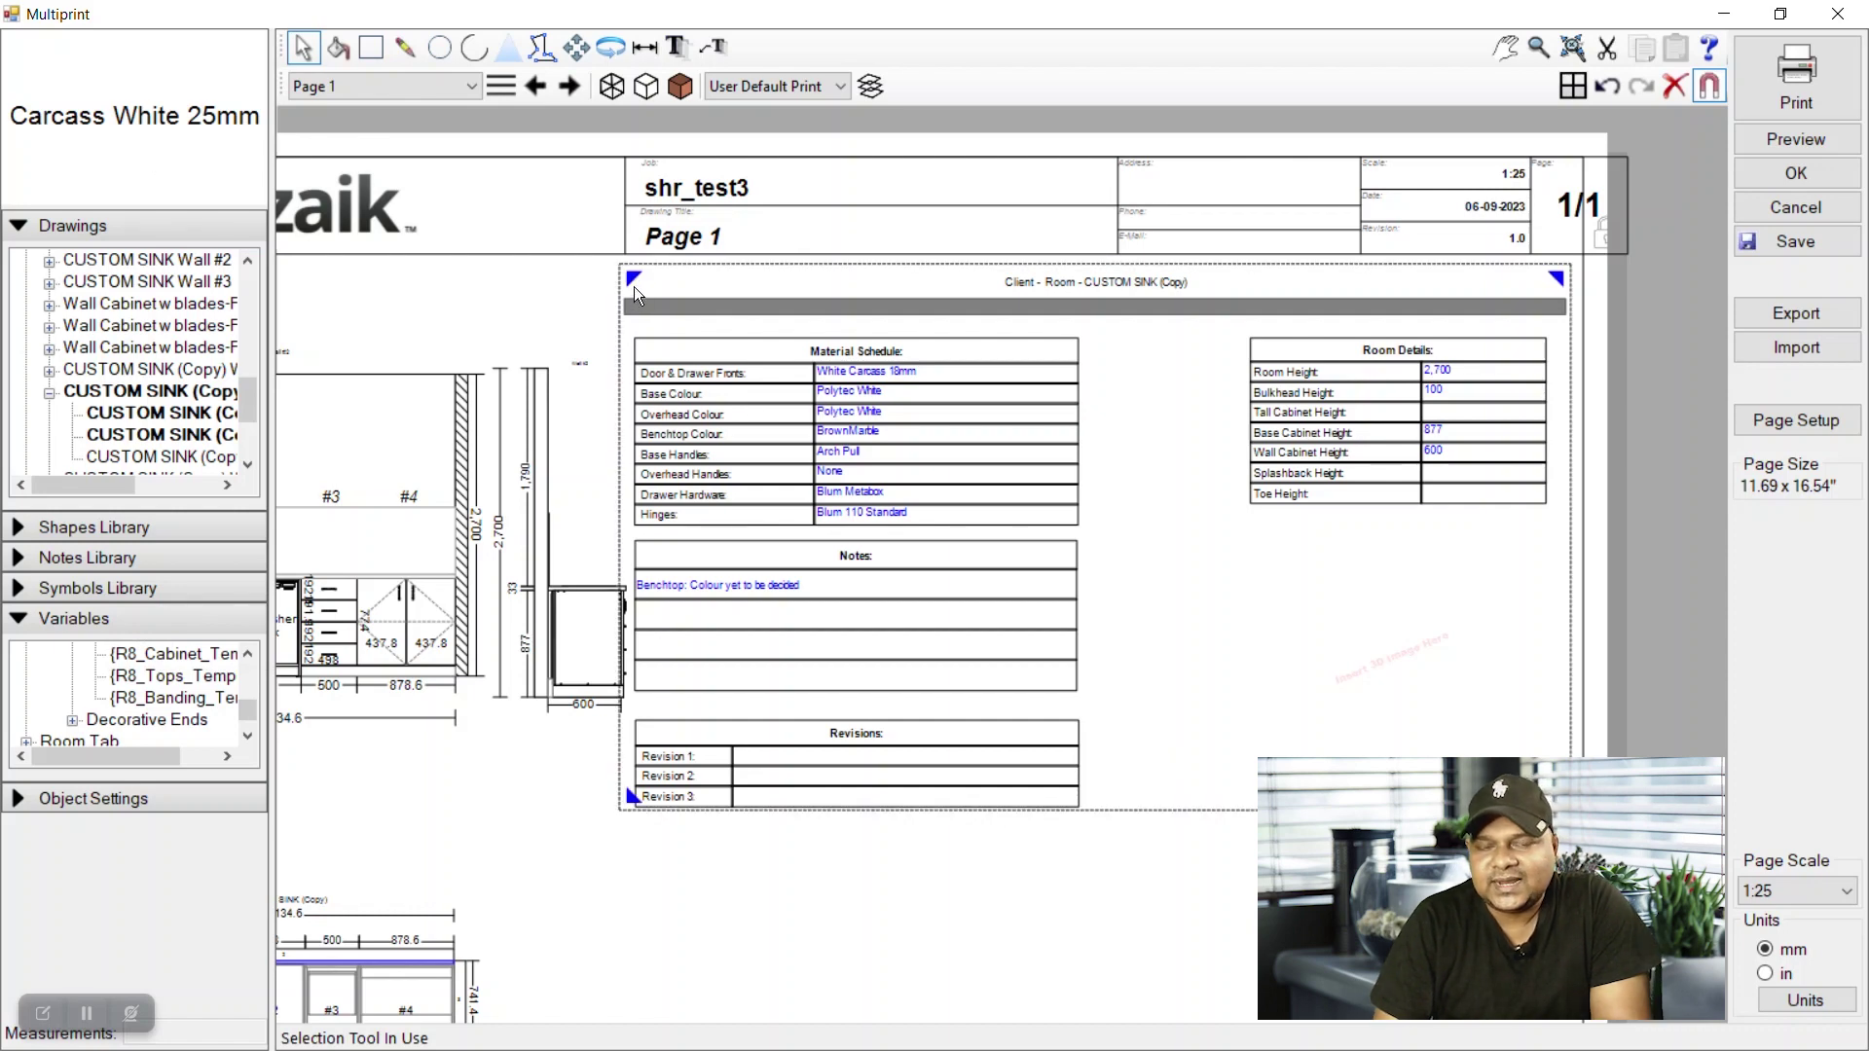
right_click(1115, 727)
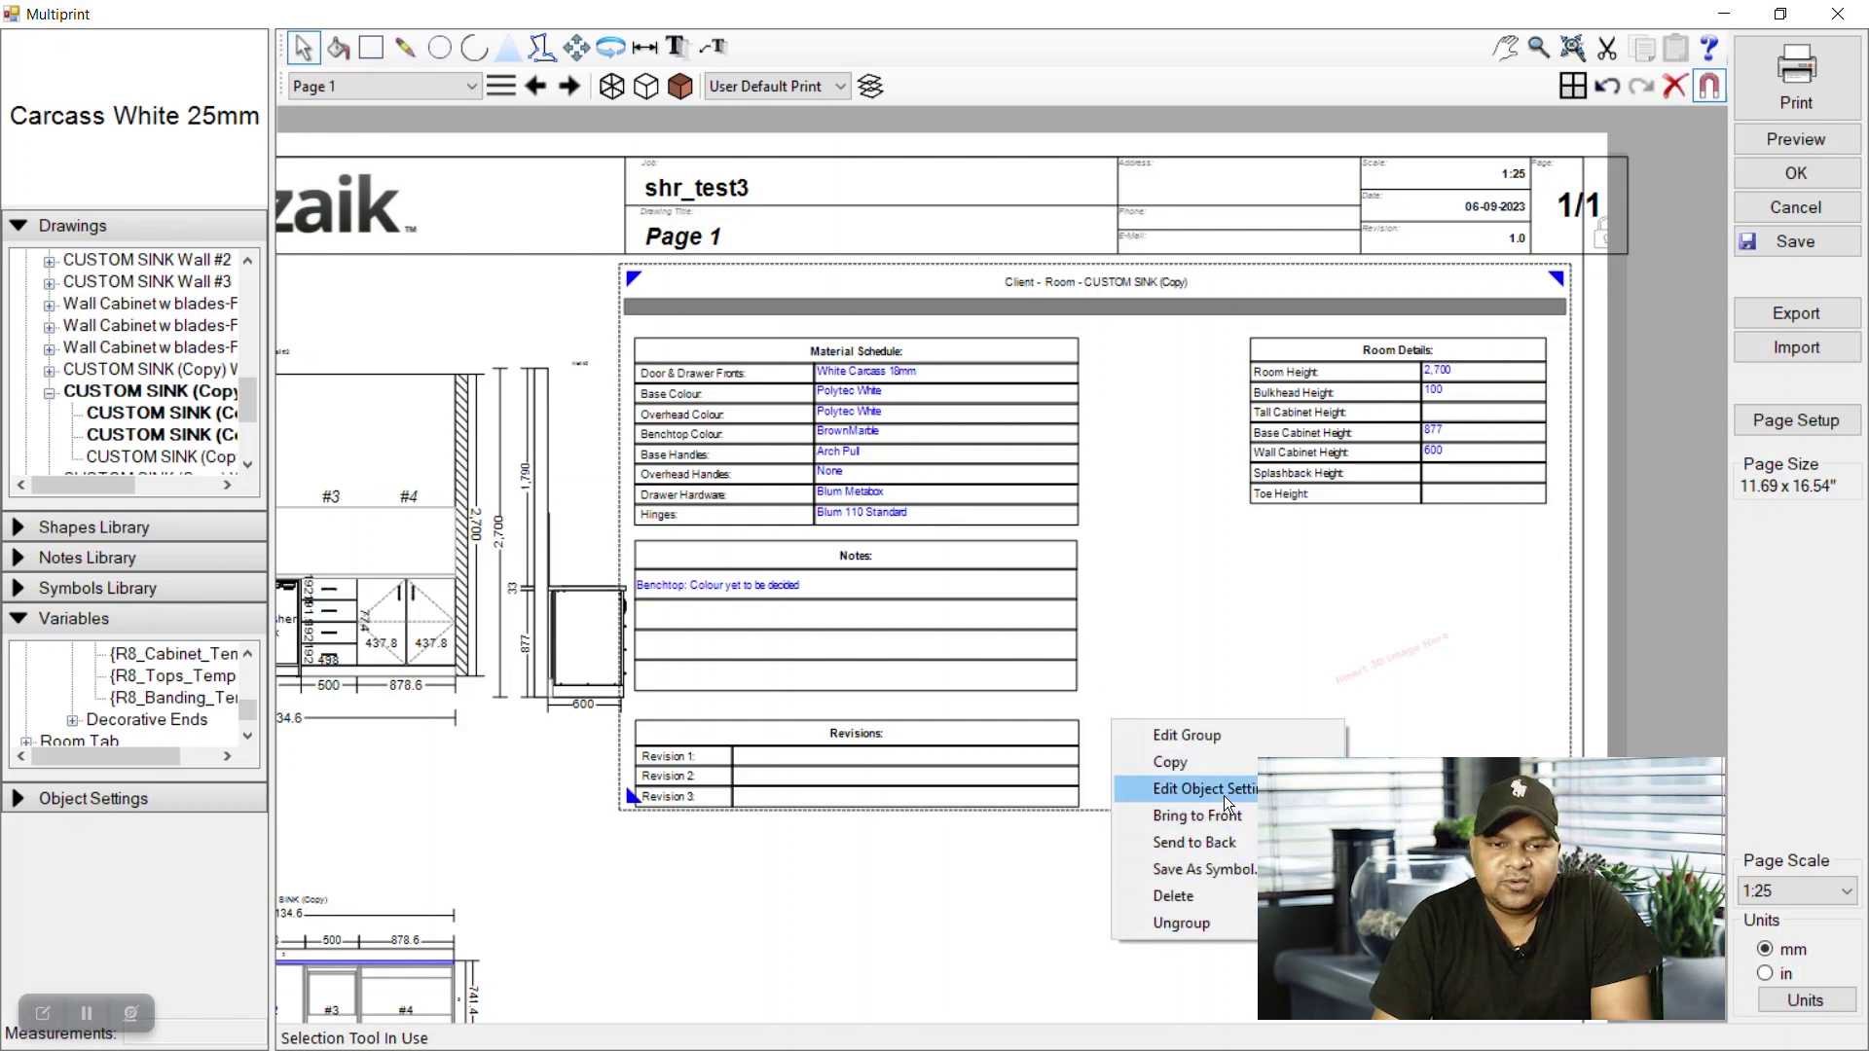
key(Escape)
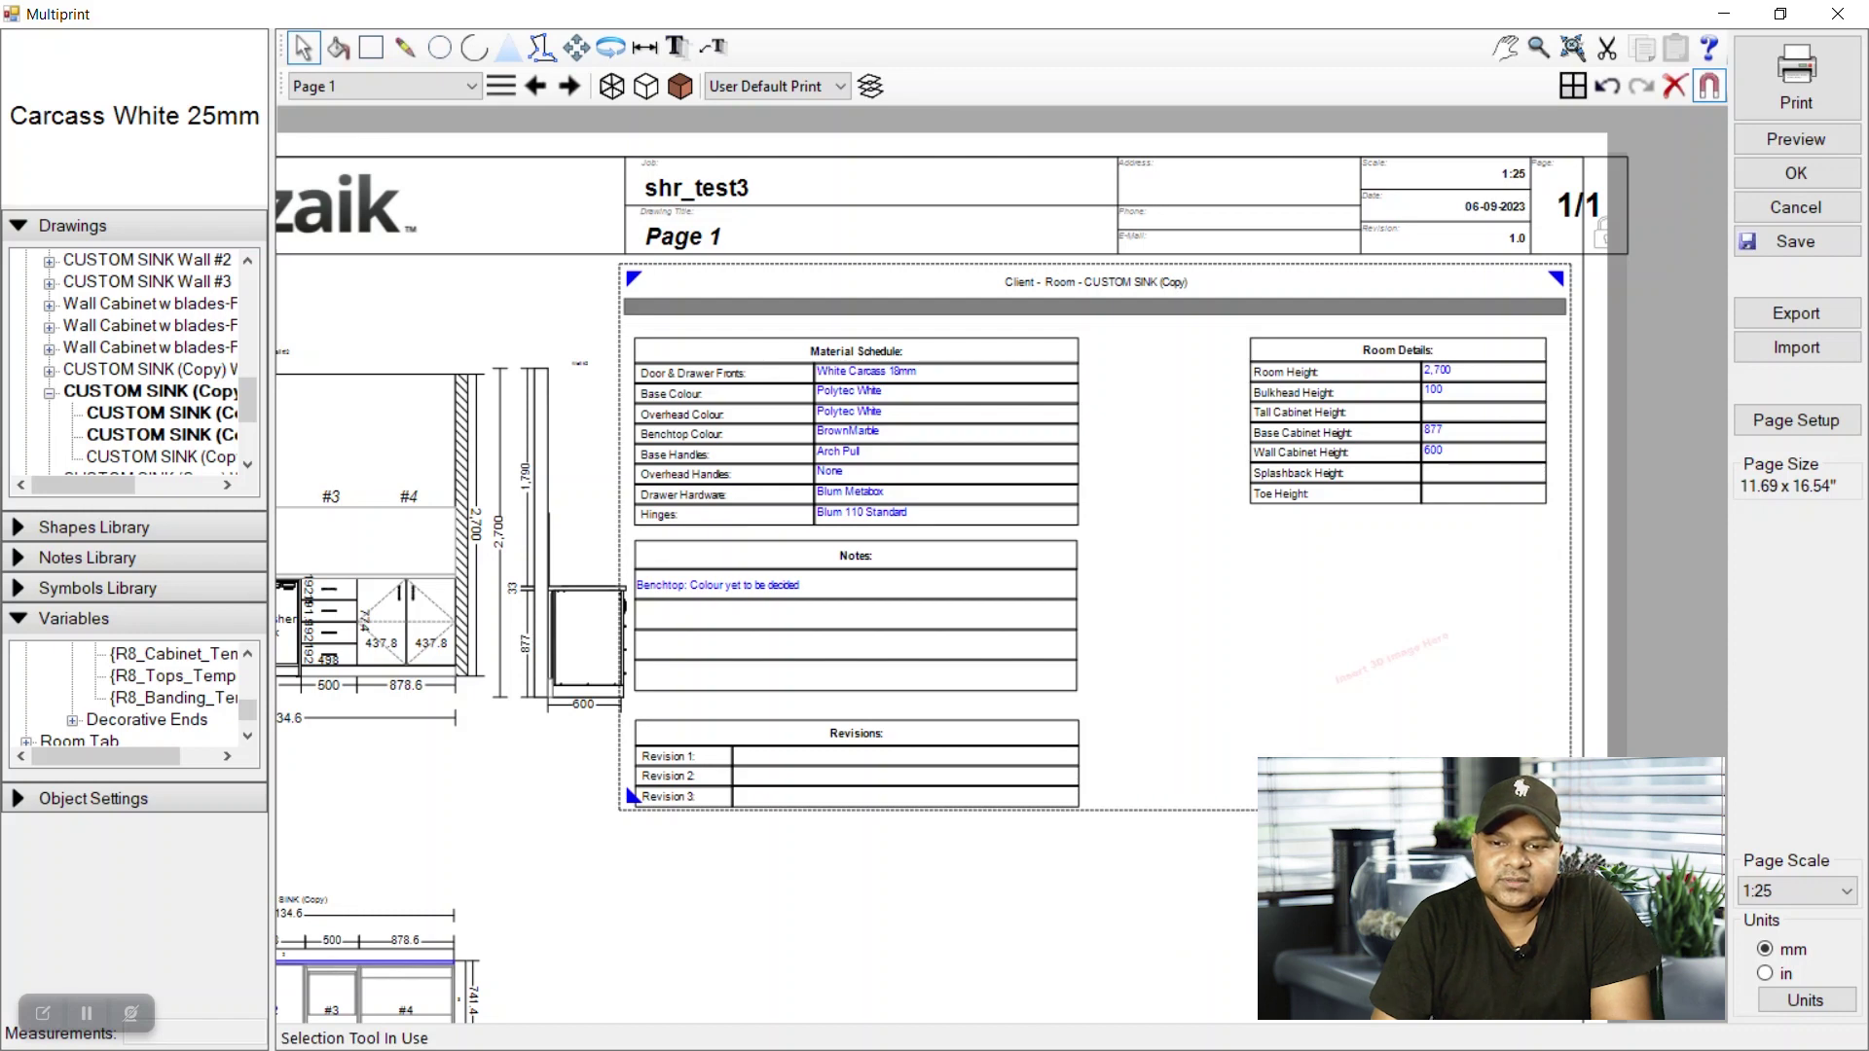
click(1134, 632)
scroll(968, 545, down, 2)
scroll(981, 876, up, 1)
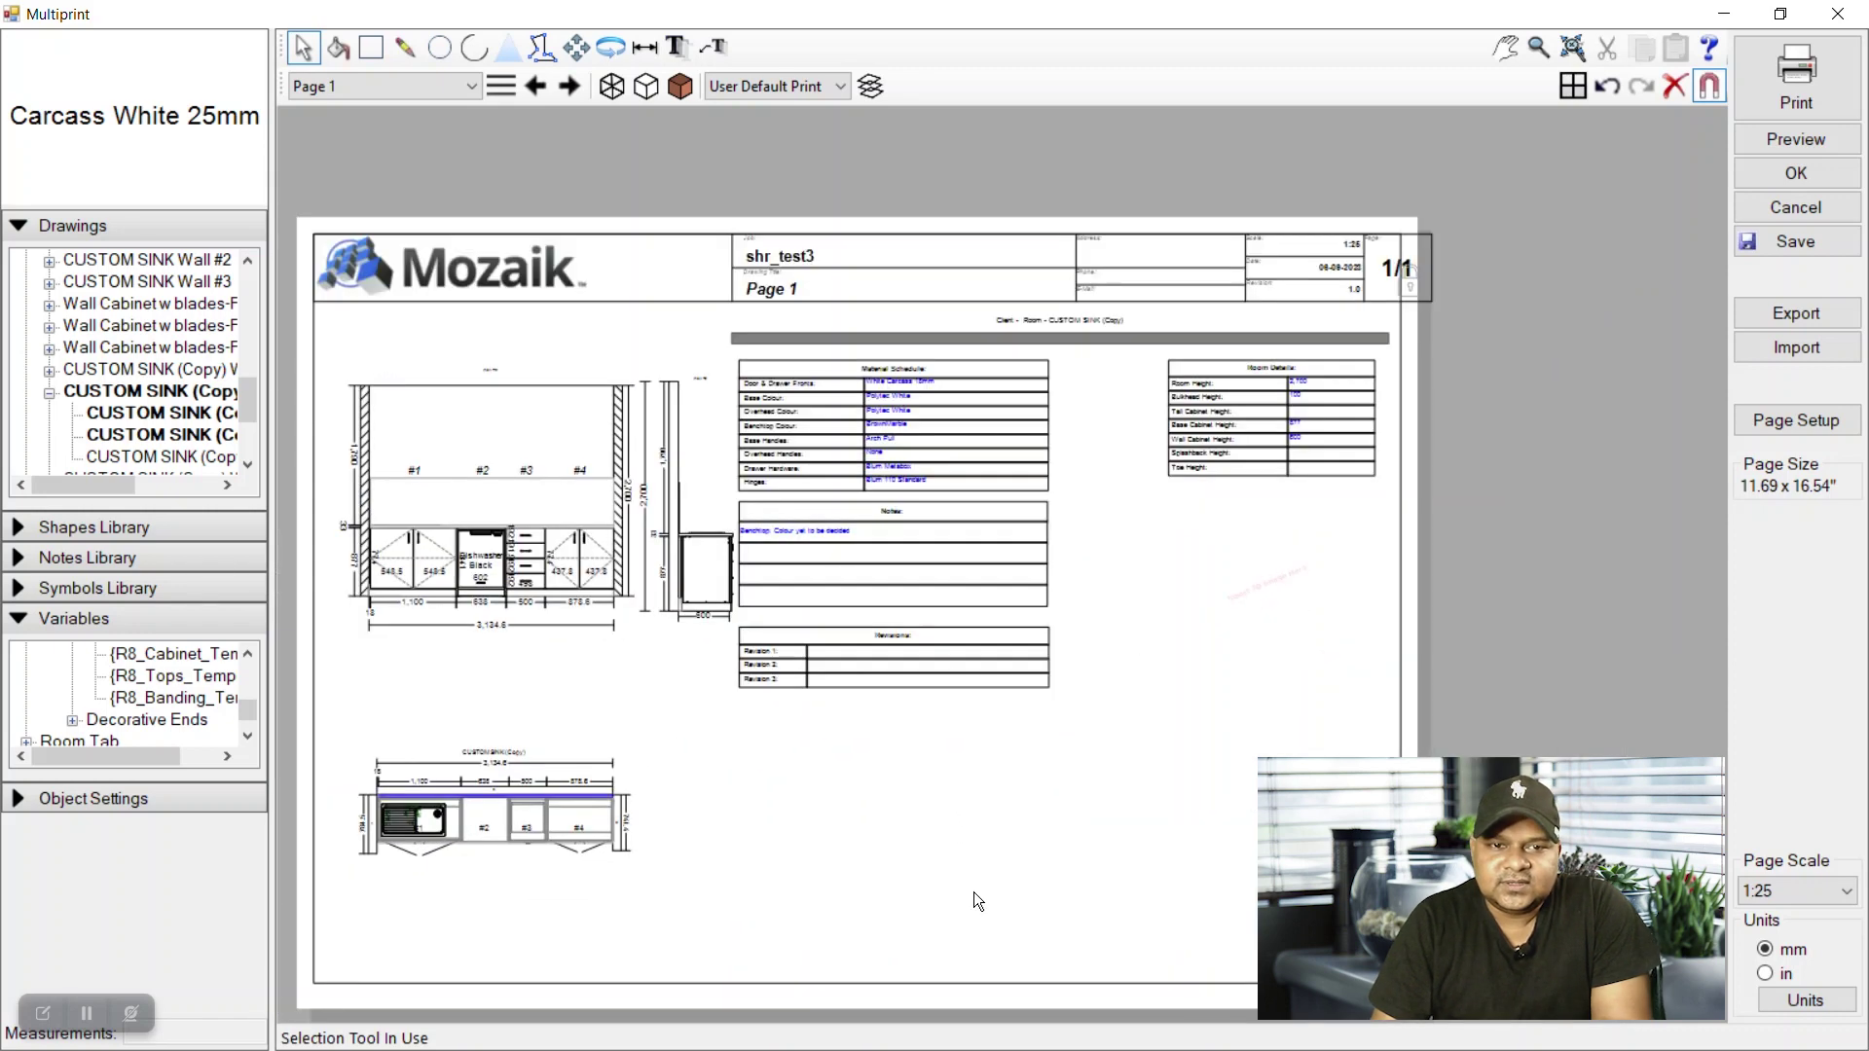
Collapse Plans and Elevations and preview the bedroom entry under Item Lists > Plan
click(17, 620)
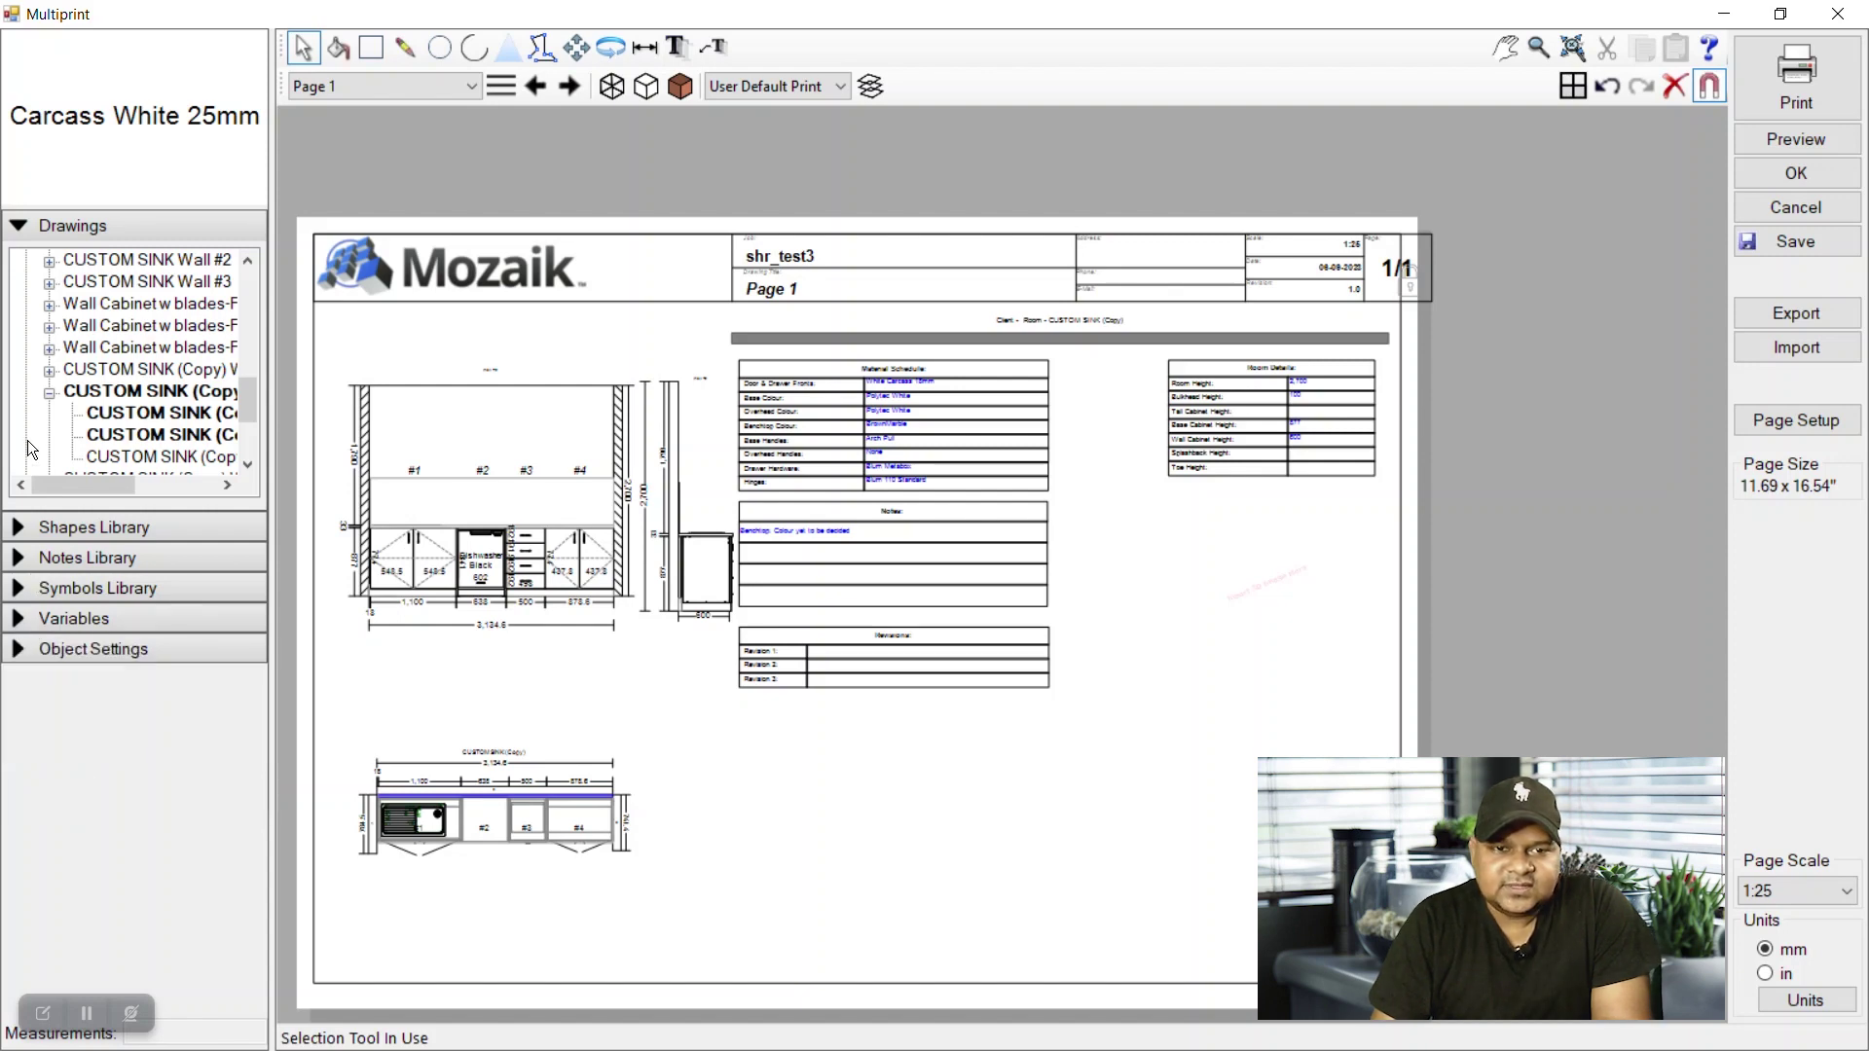
drag(249, 400, 247, 267)
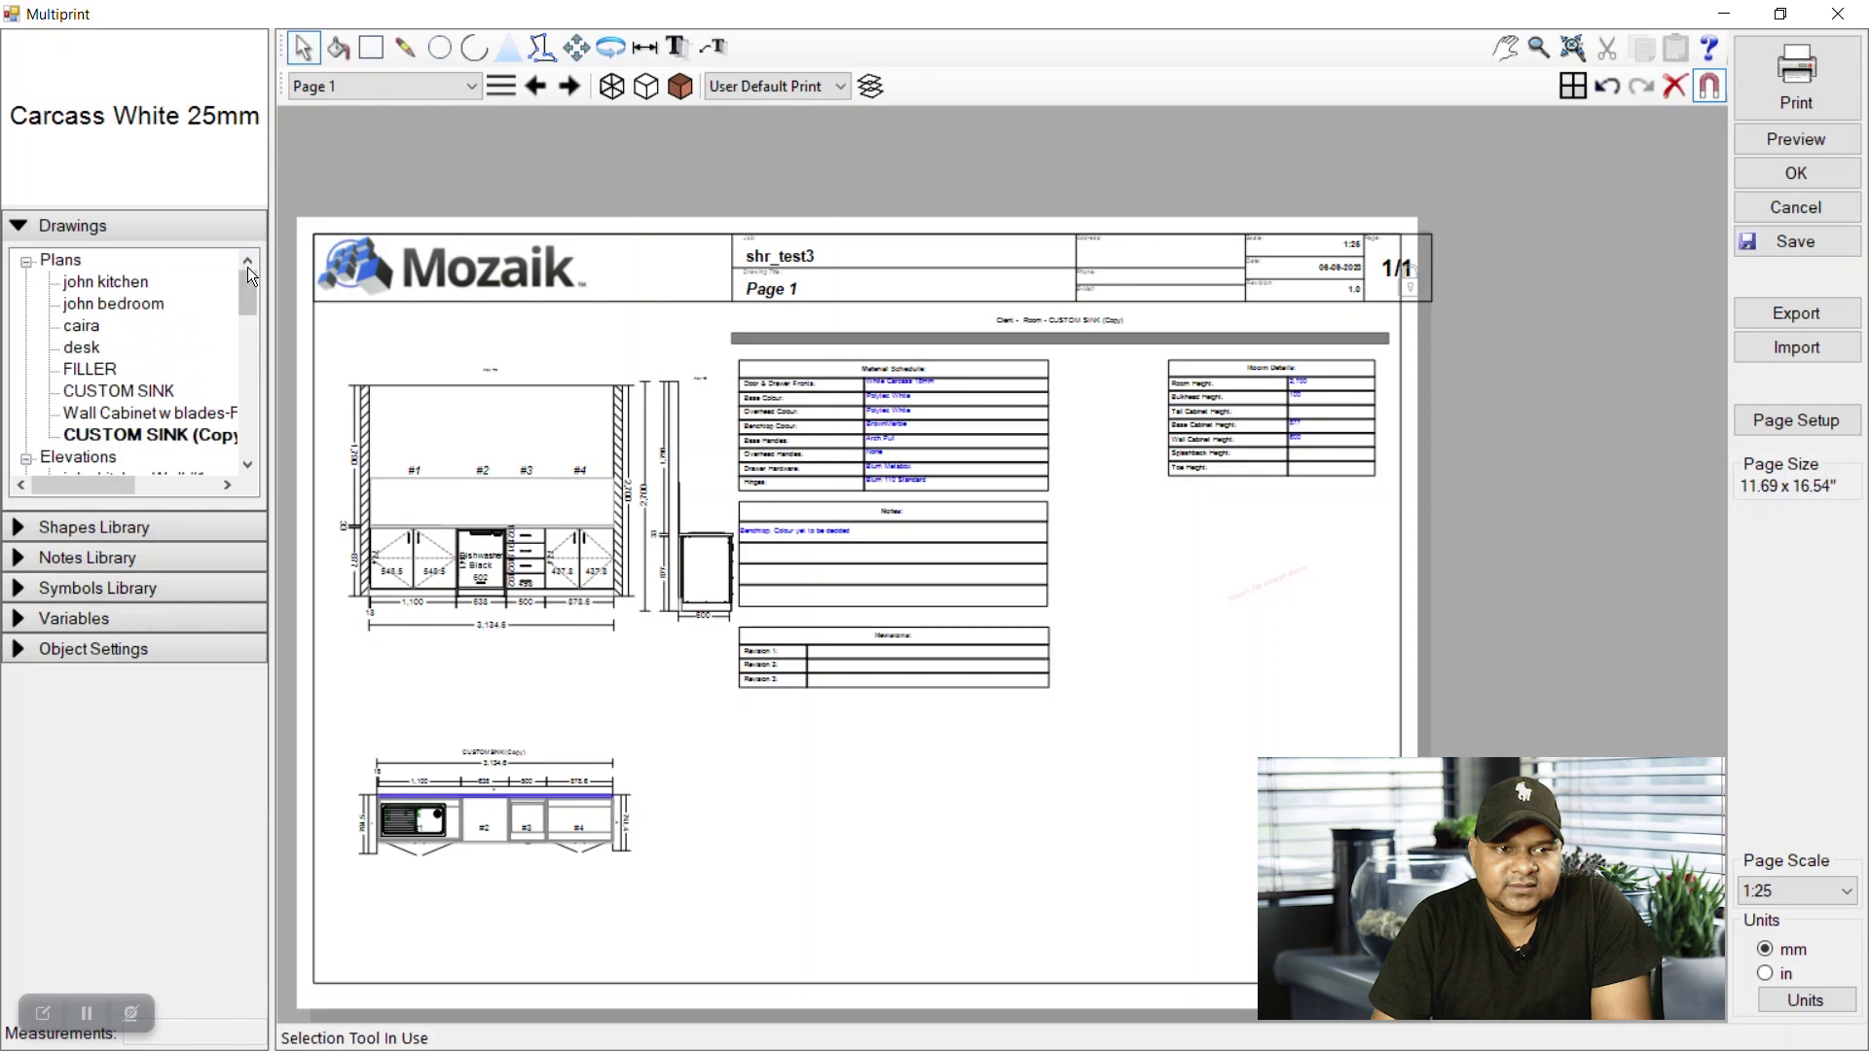
click(26, 261)
click(26, 282)
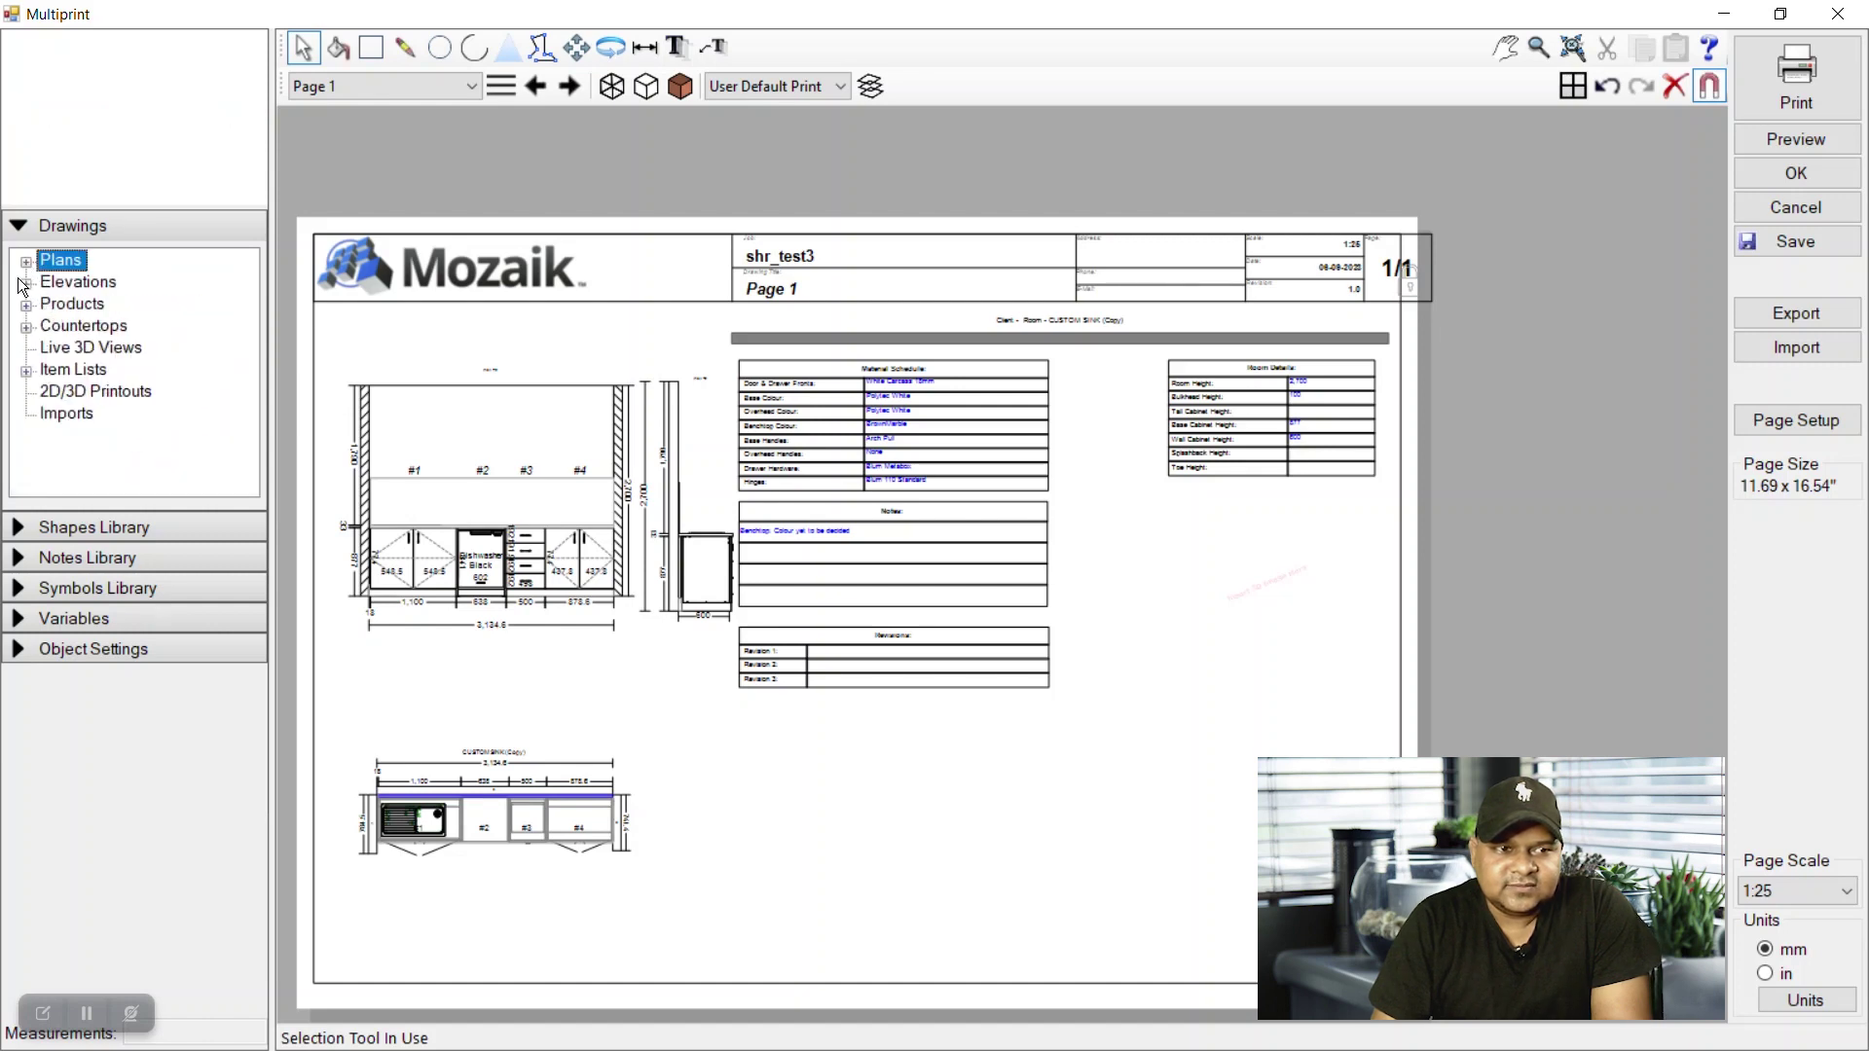
click(26, 369)
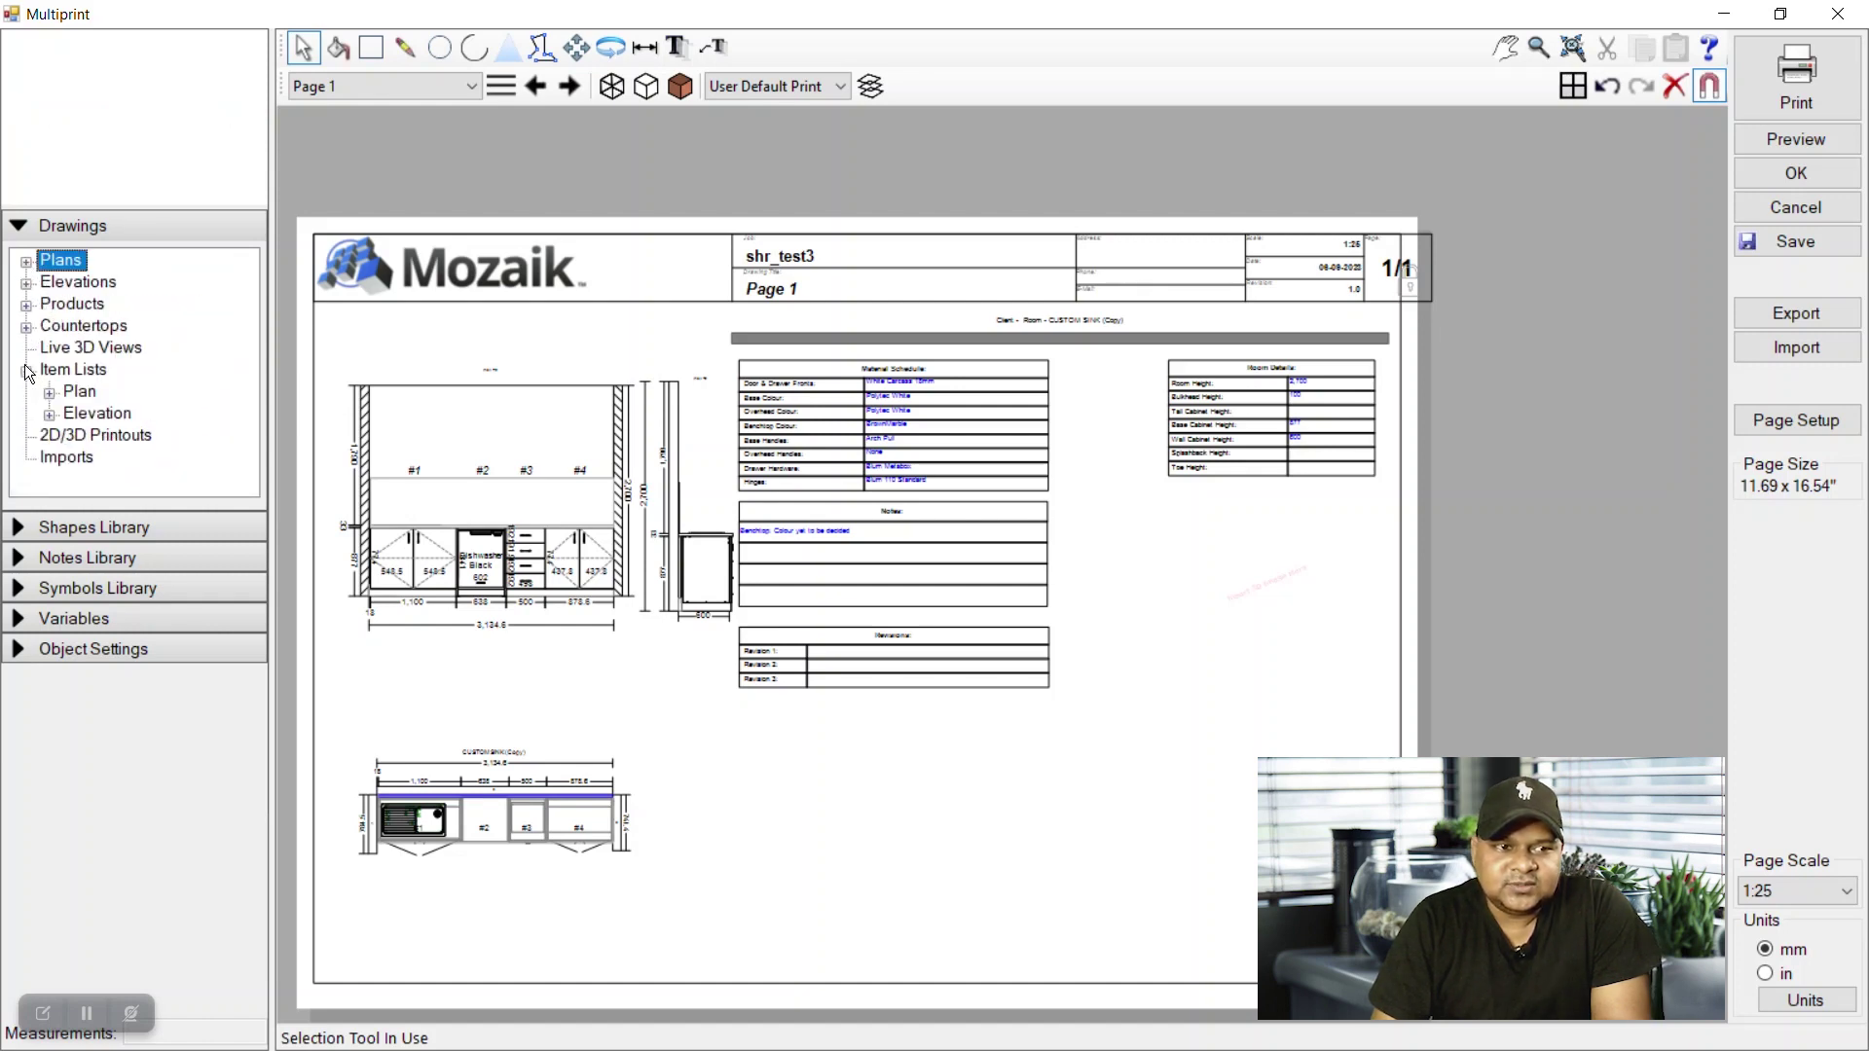
click(47, 391)
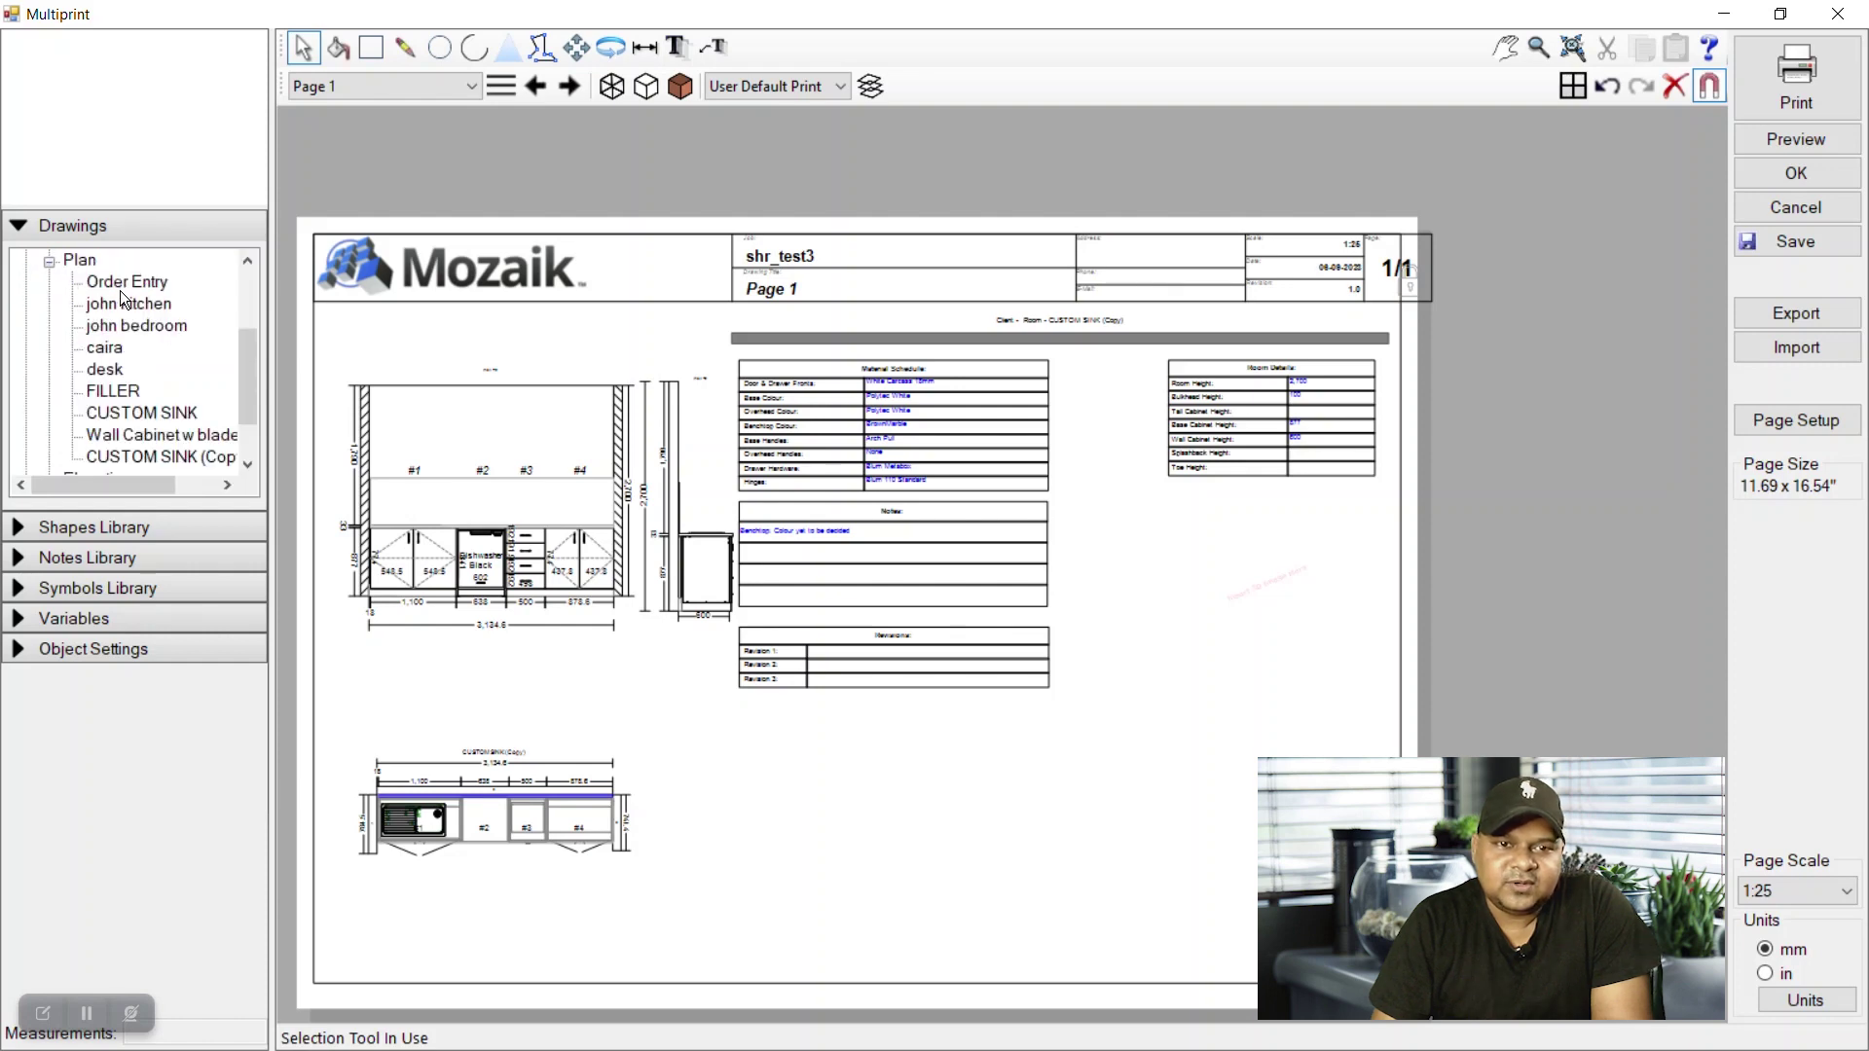
click(128, 325)
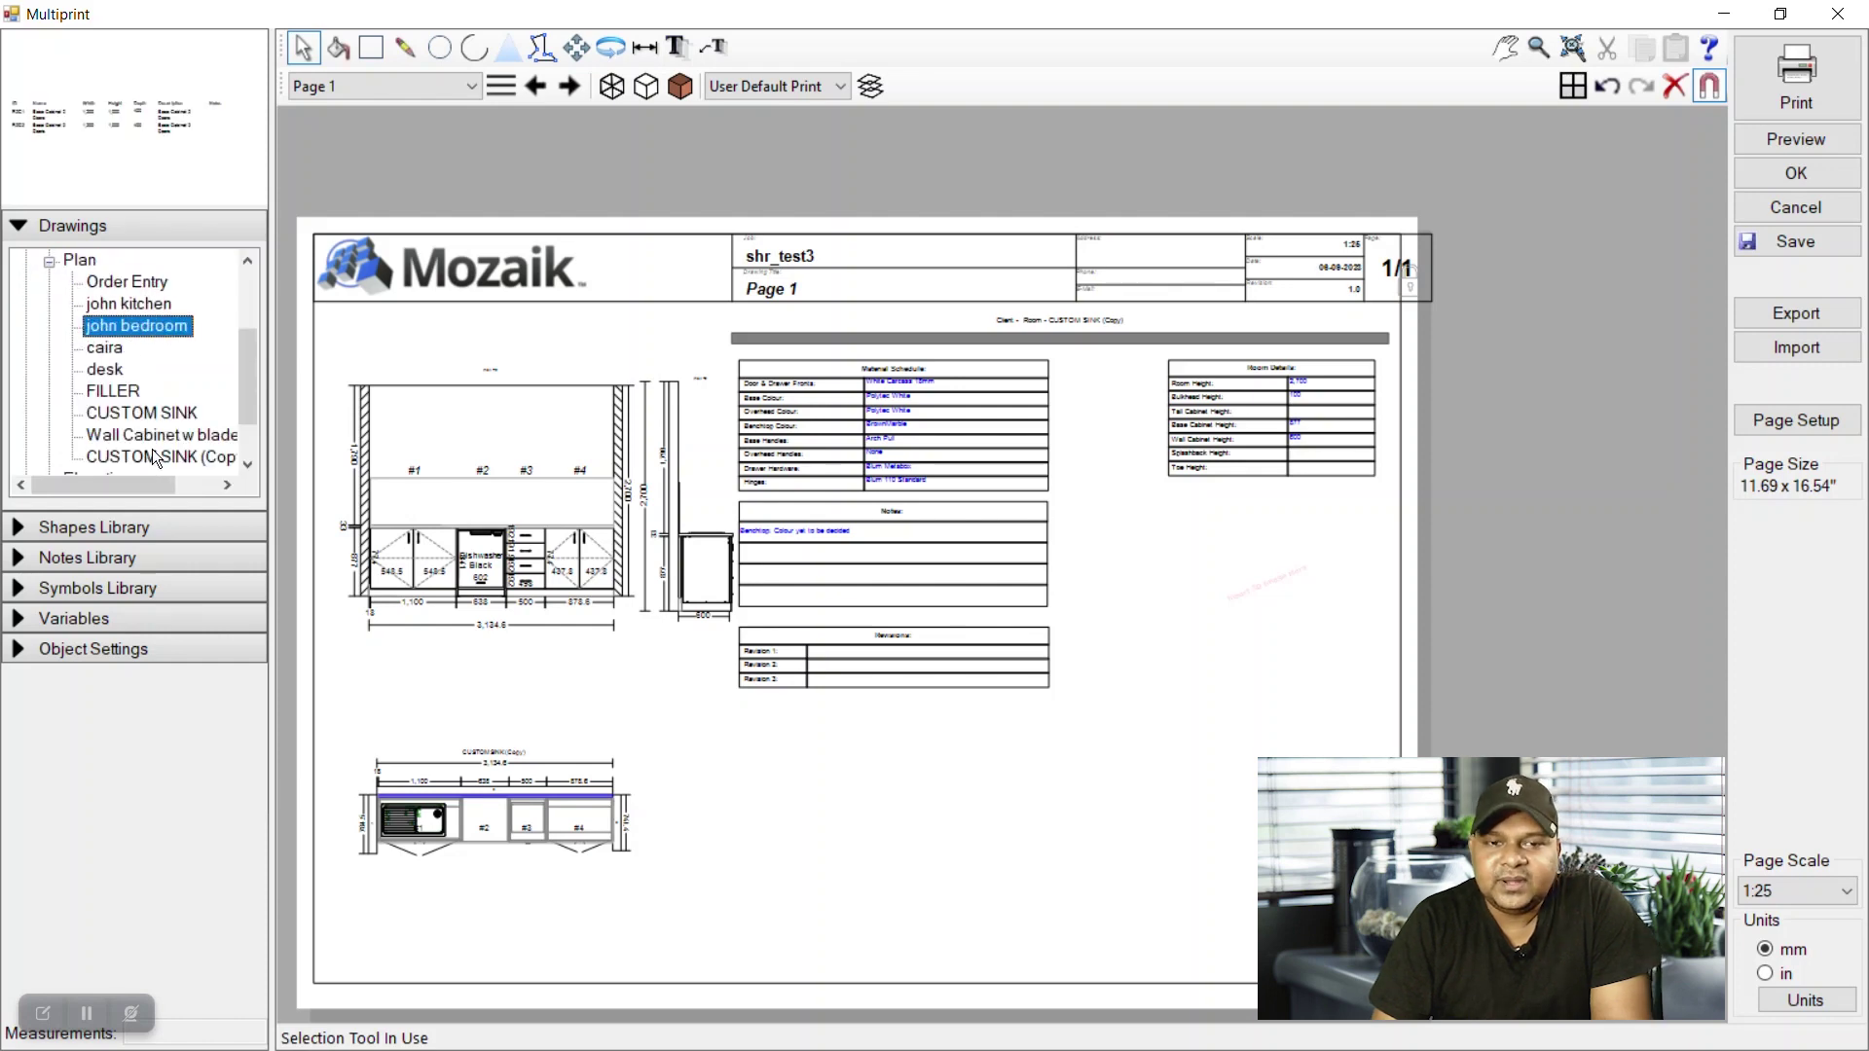
scroll(150, 453, down, 1)
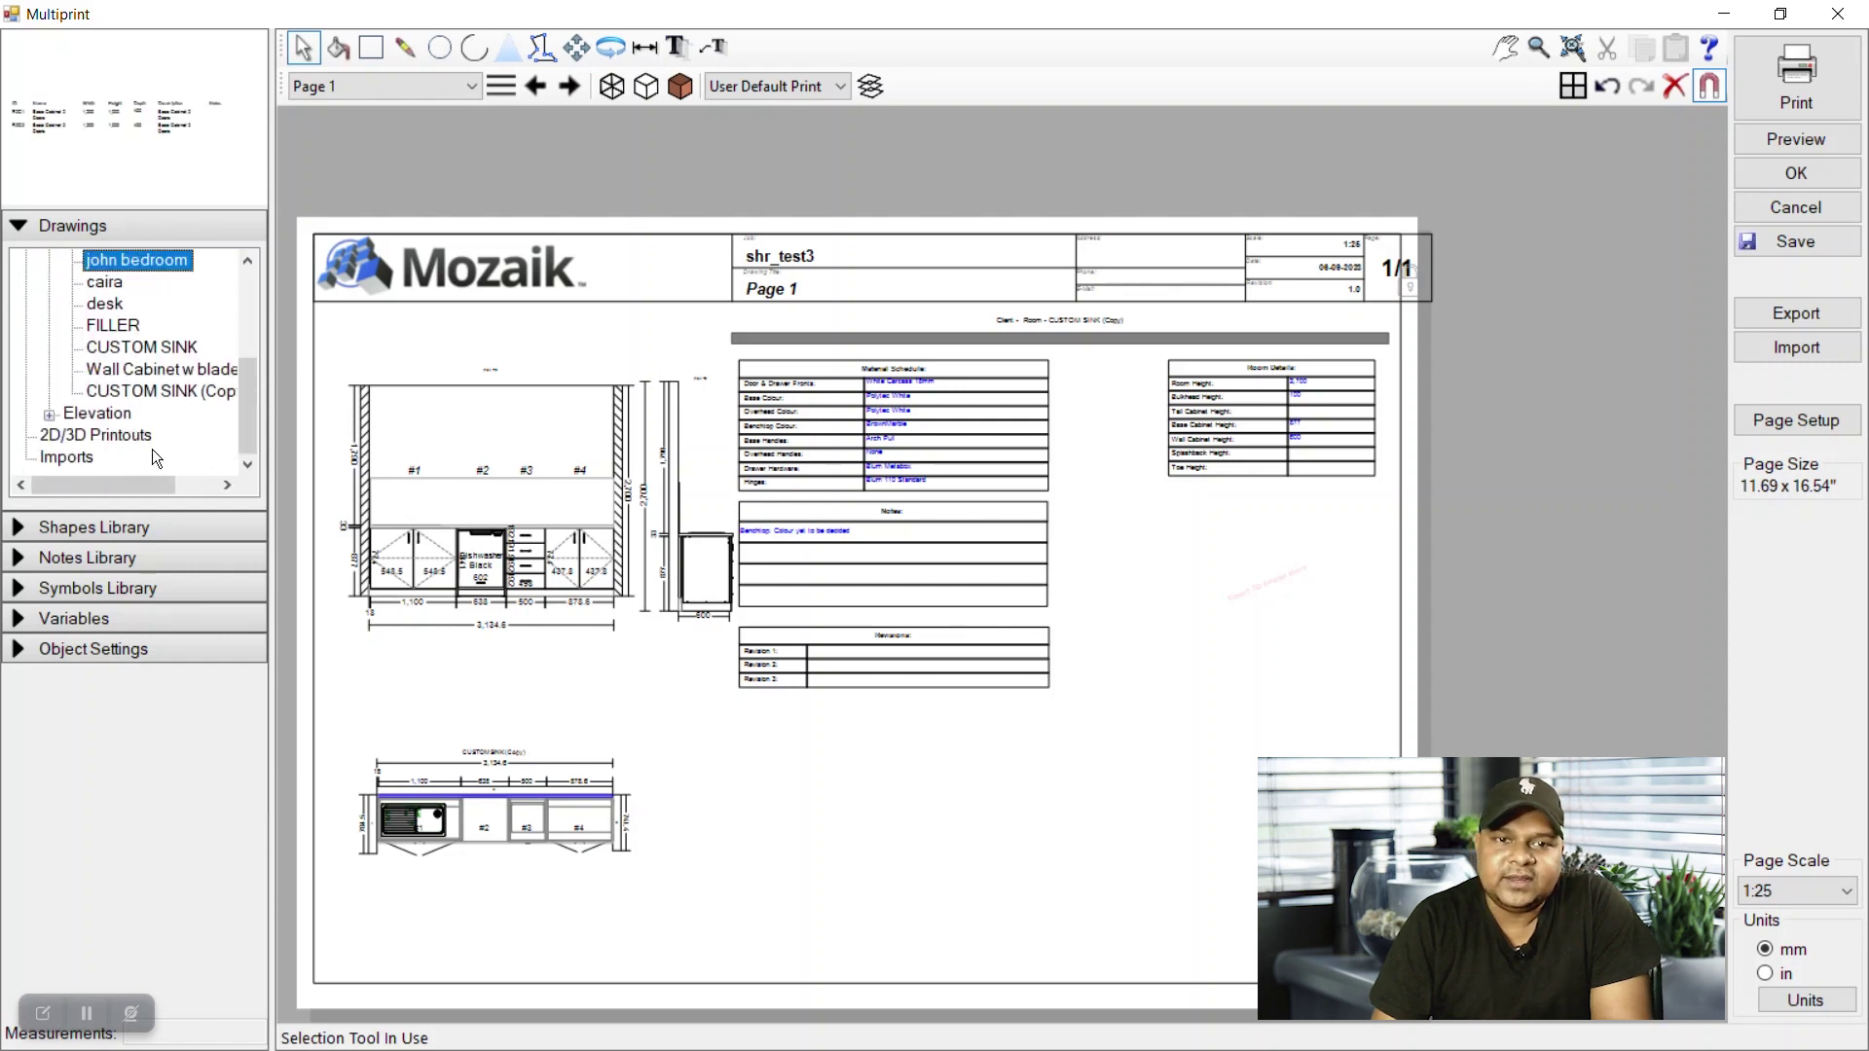
click(26, 646)
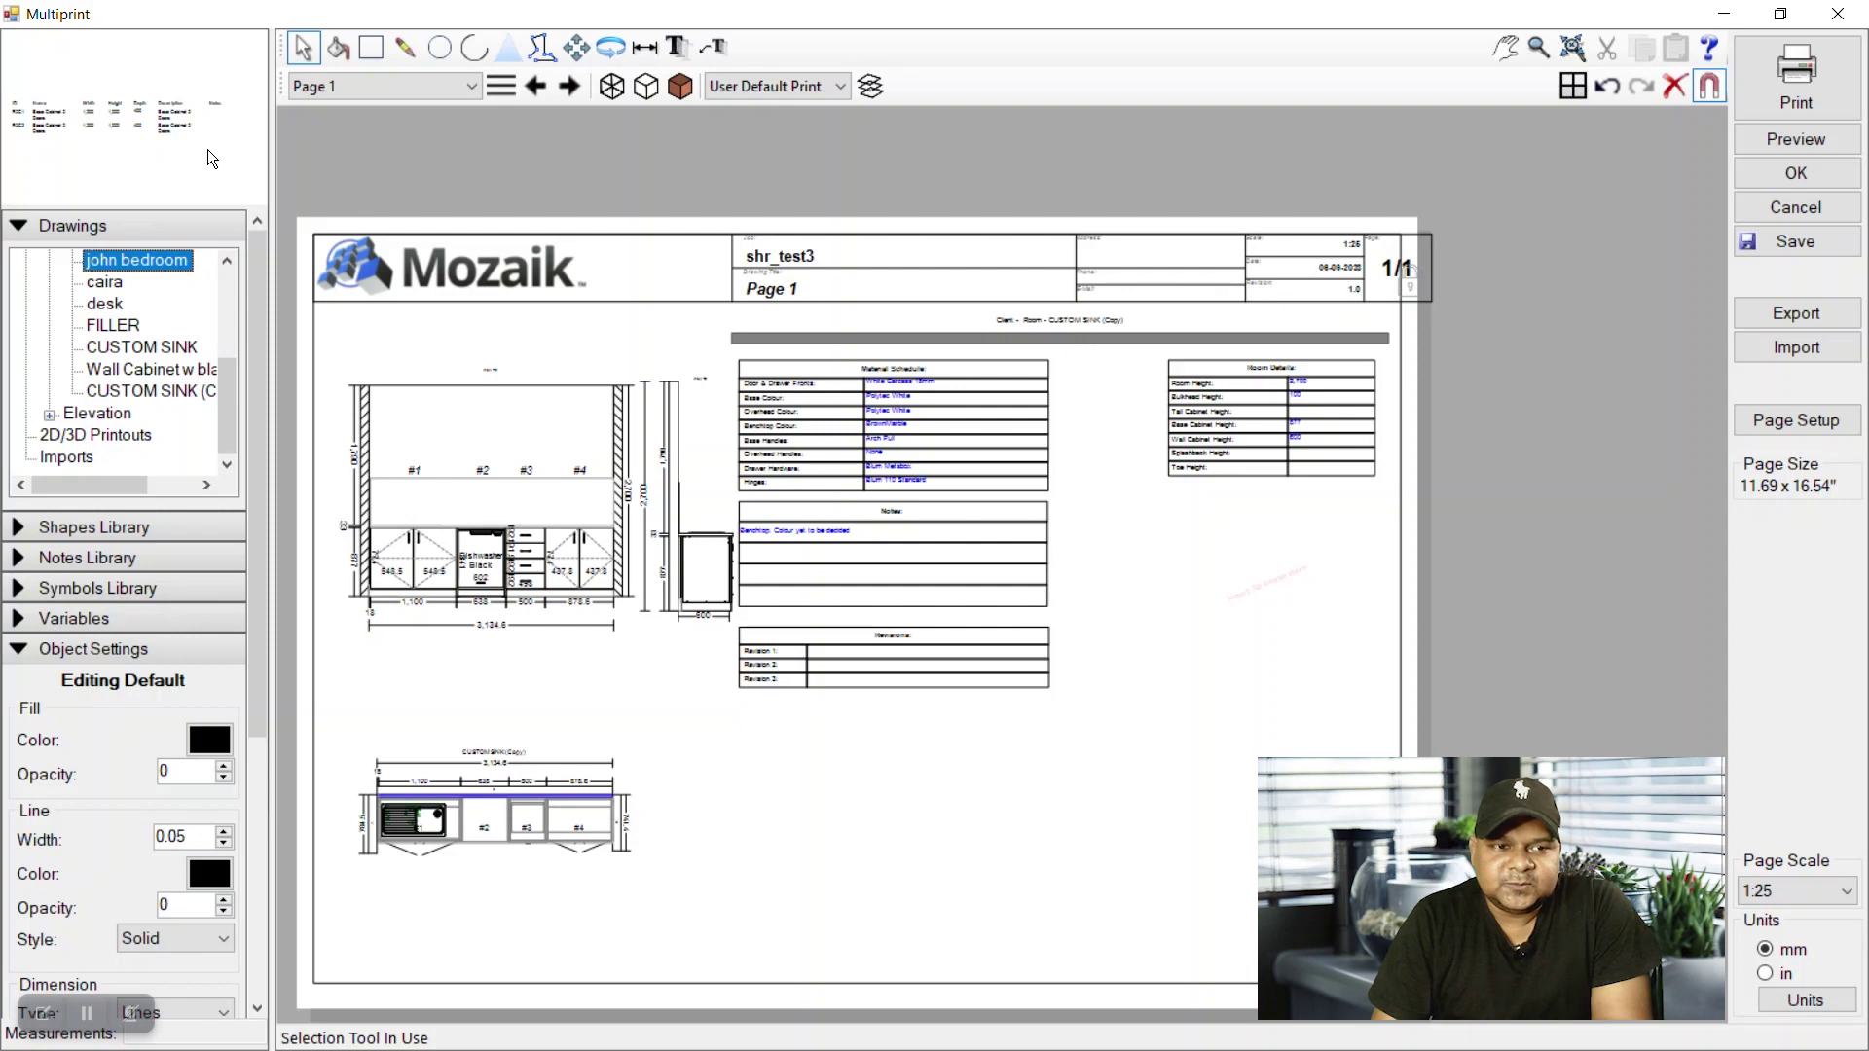
Drop {R8_Banding_Template} below the revisions table, showing 'SBI White 2mm Everywhere'
click(23, 618)
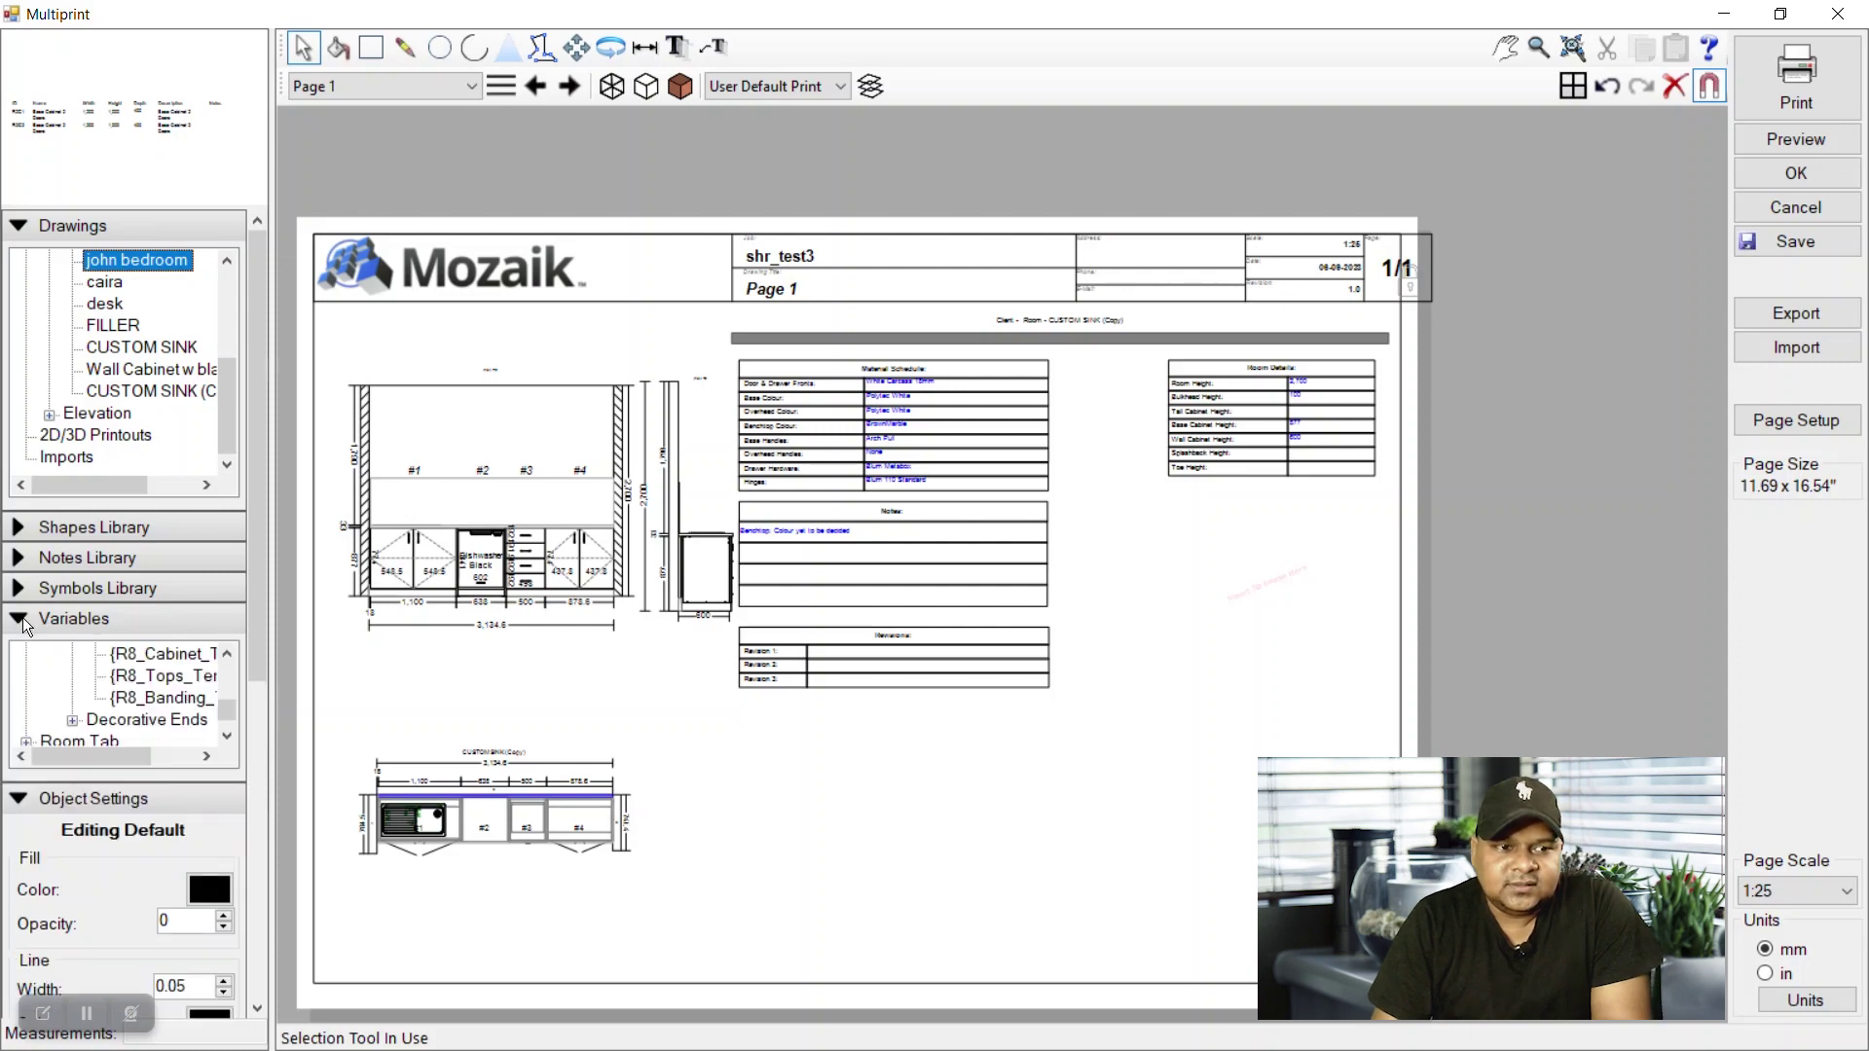
click(155, 697)
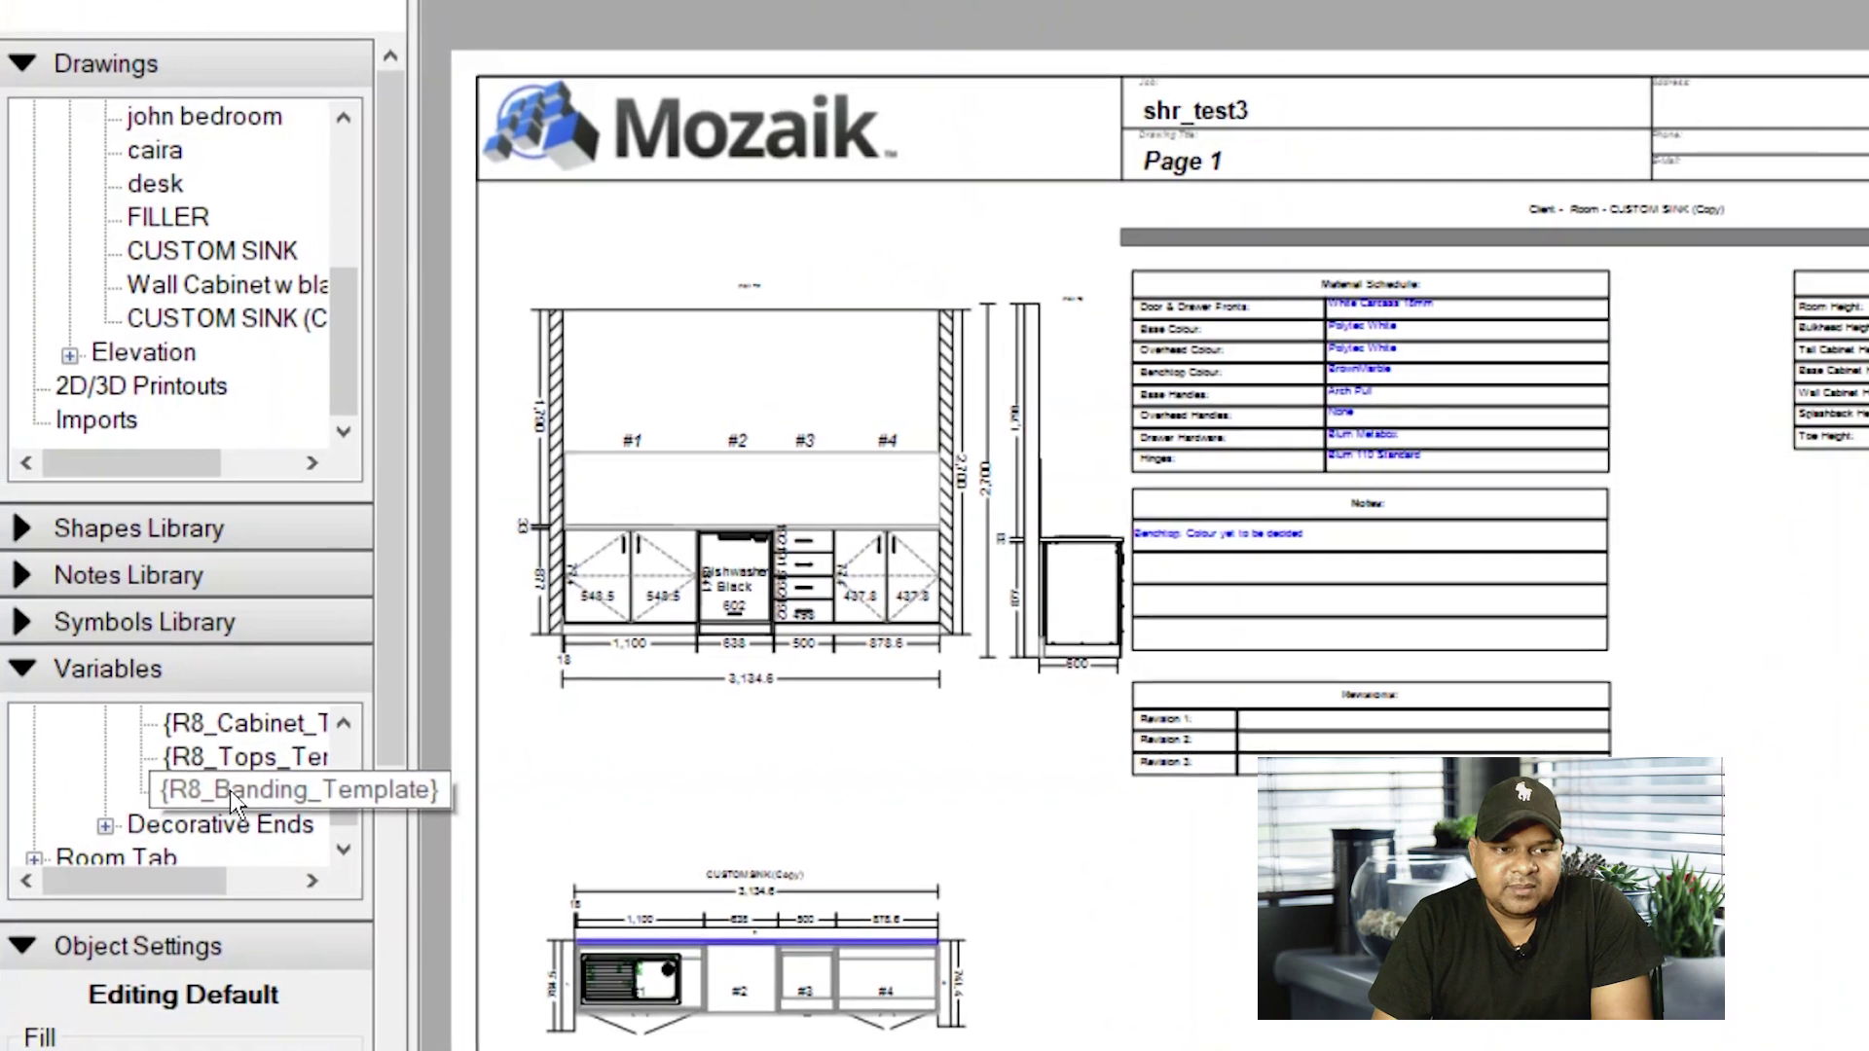
drag(168, 720, 862, 771)
drag(1178, 876, 1178, 876)
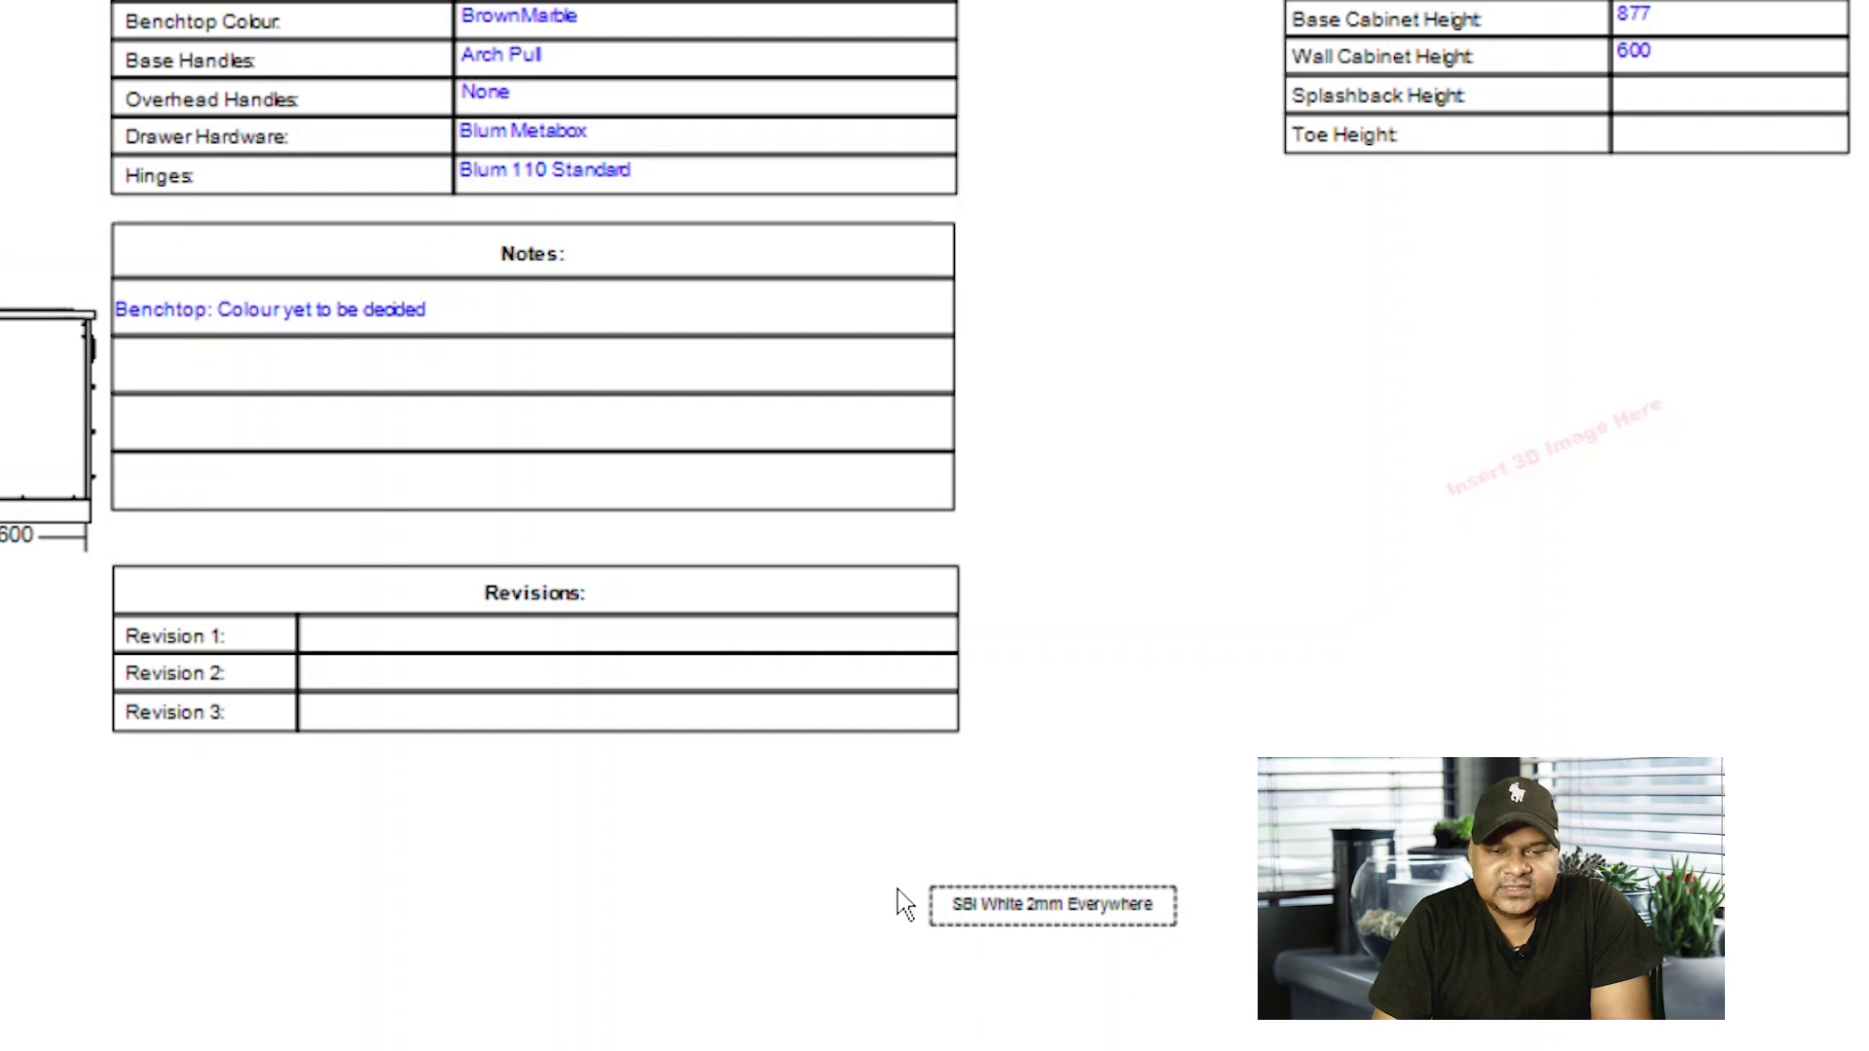
click(424, 105)
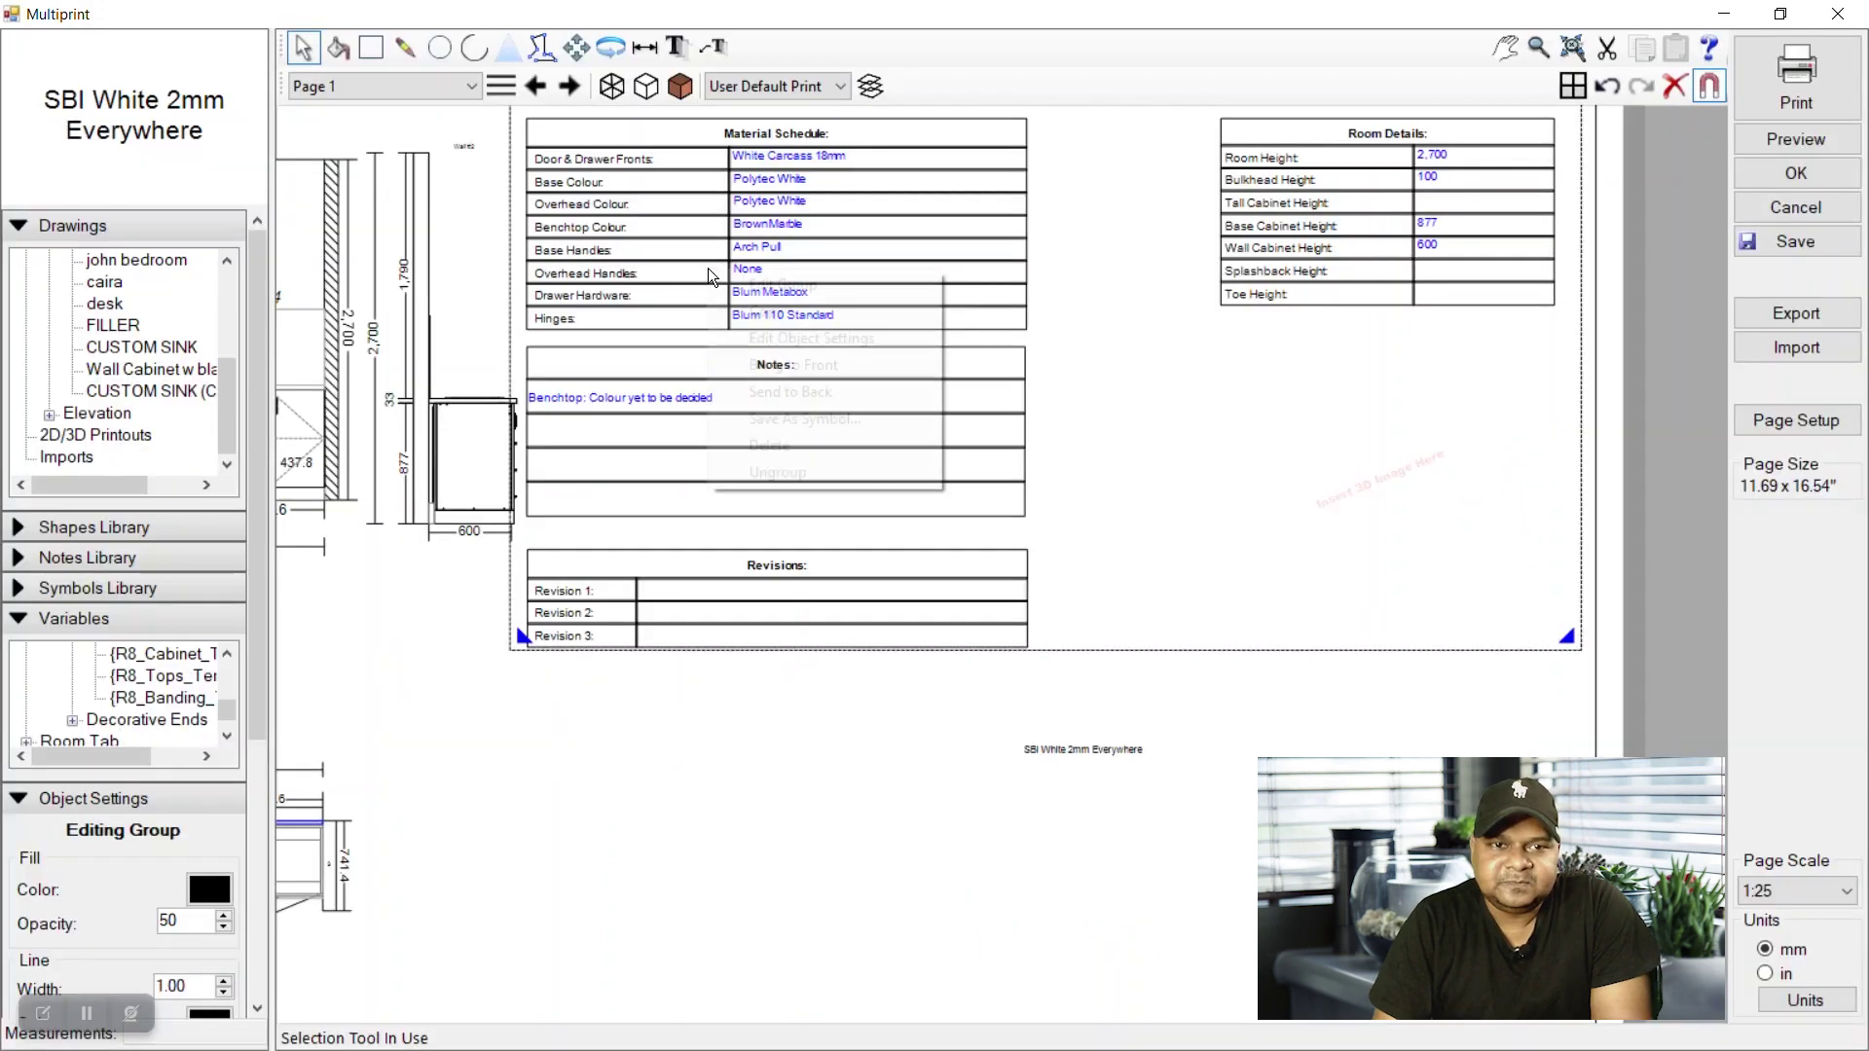
Copy the cover sheet's schedule tables group and paste a duplicate onto the canvas
right_click(421, 99)
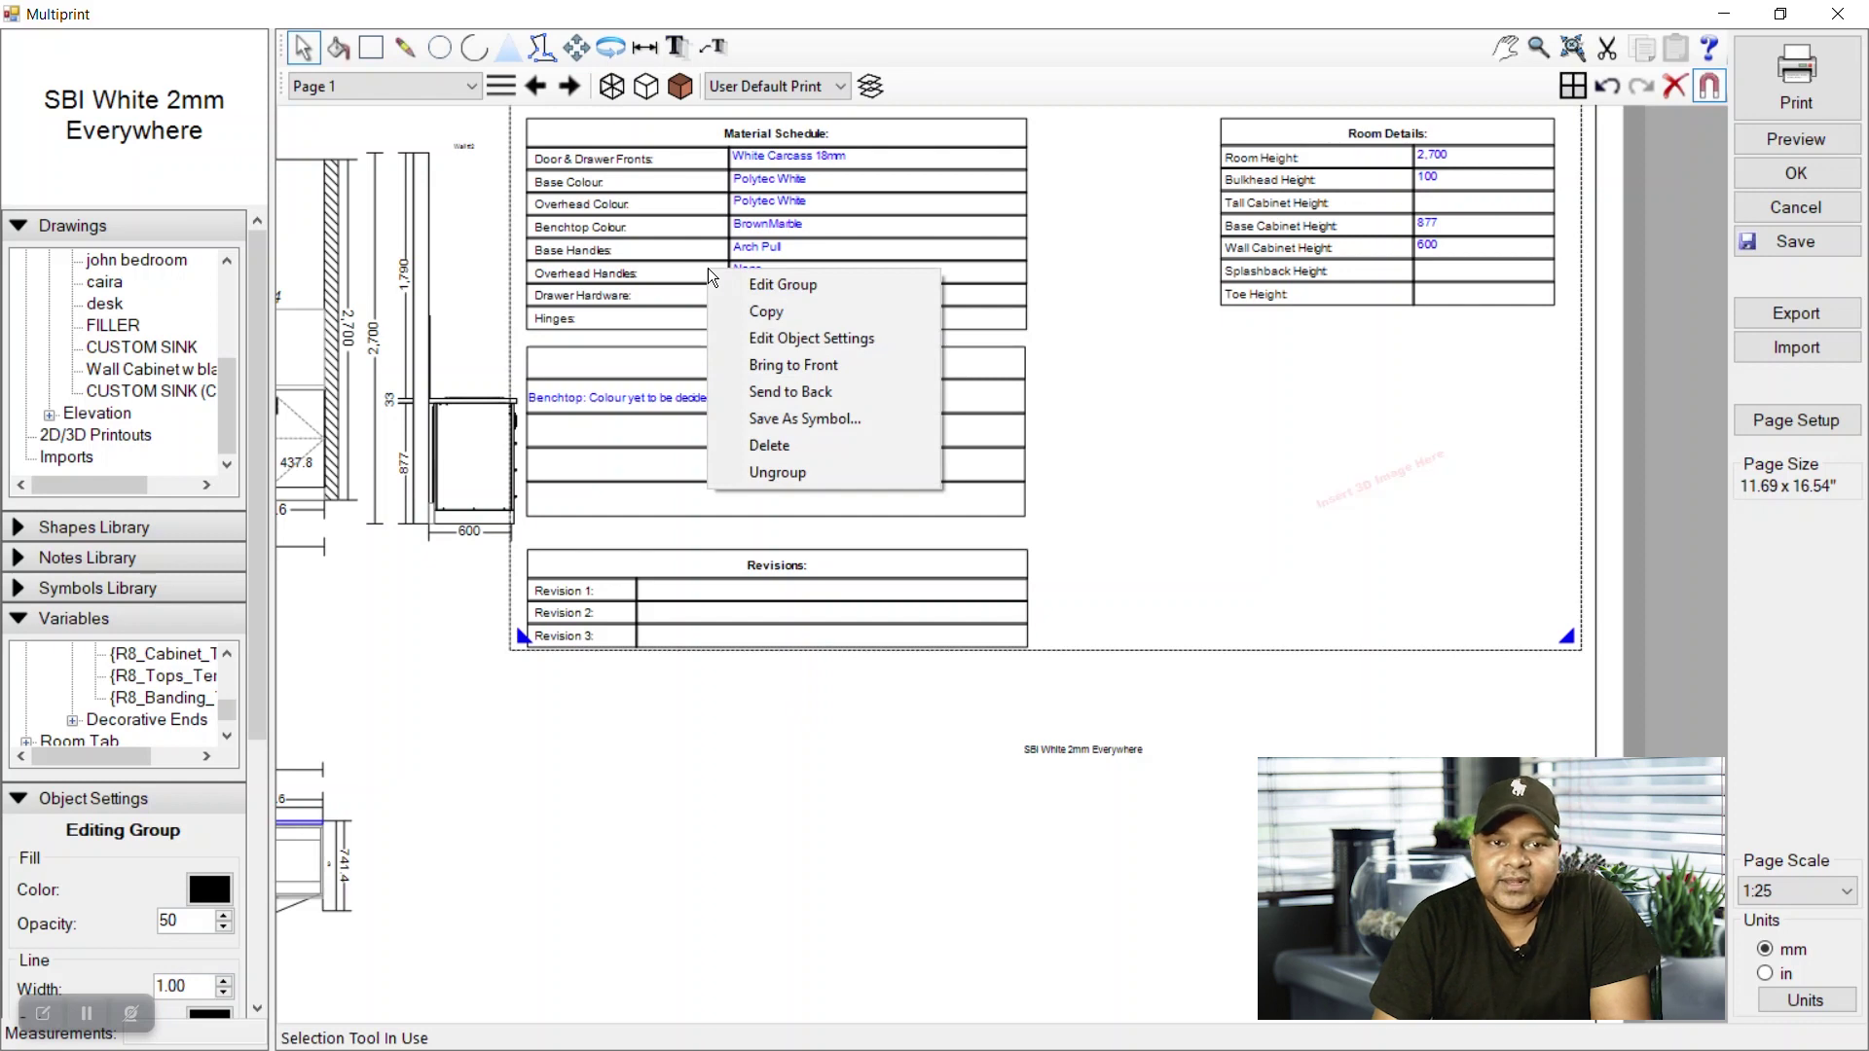
click(764, 346)
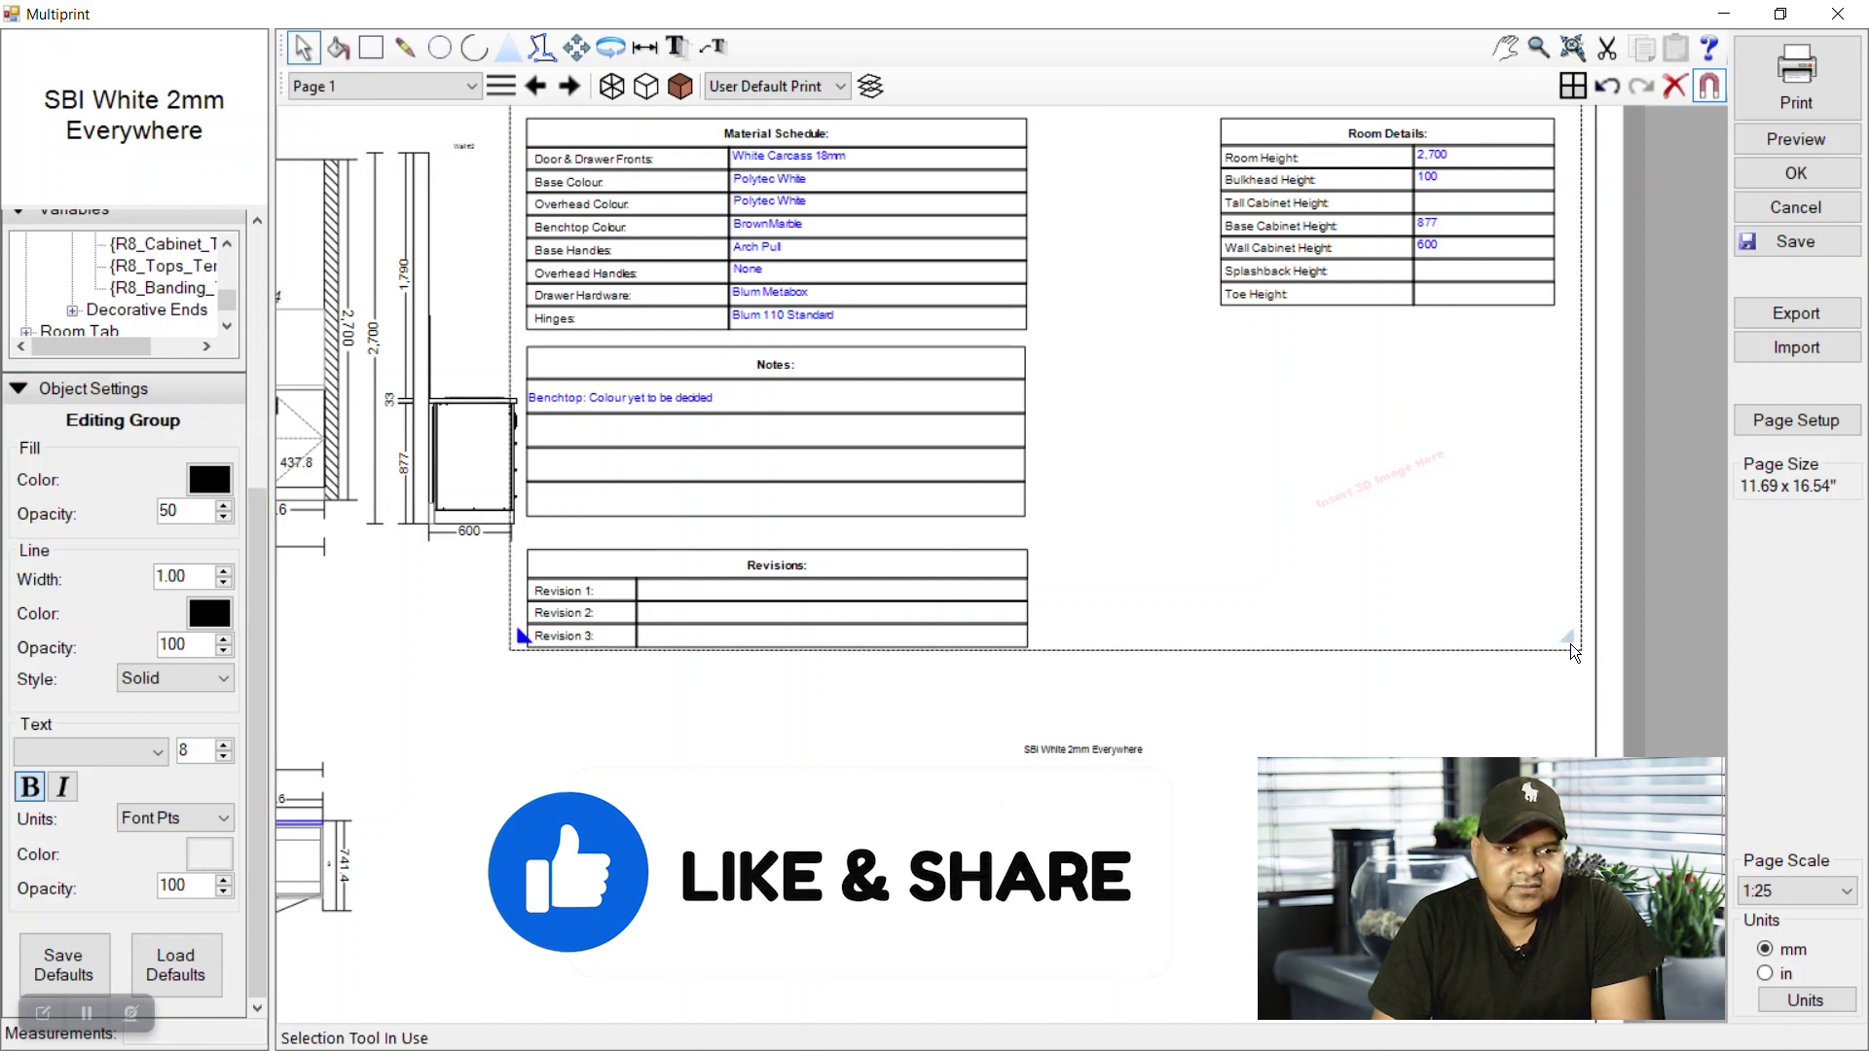
click(452, 685)
click(815, 399)
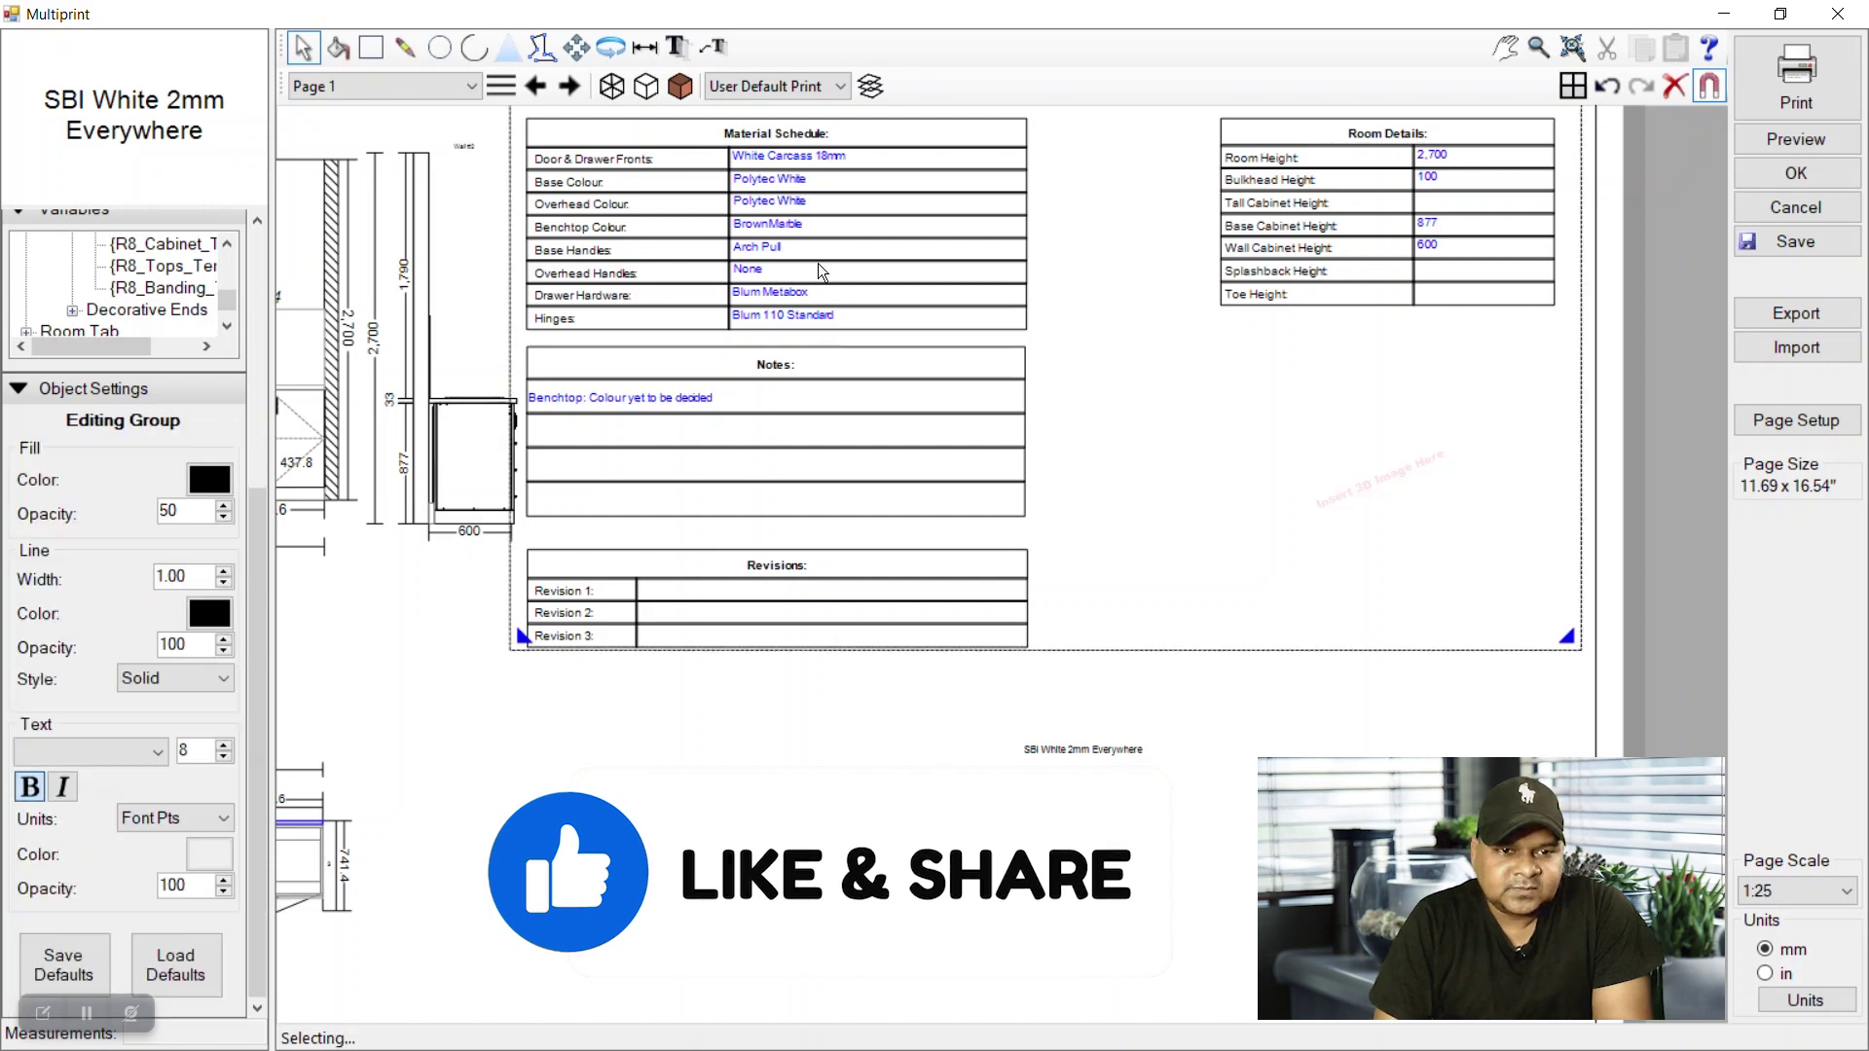
right_click(810, 246)
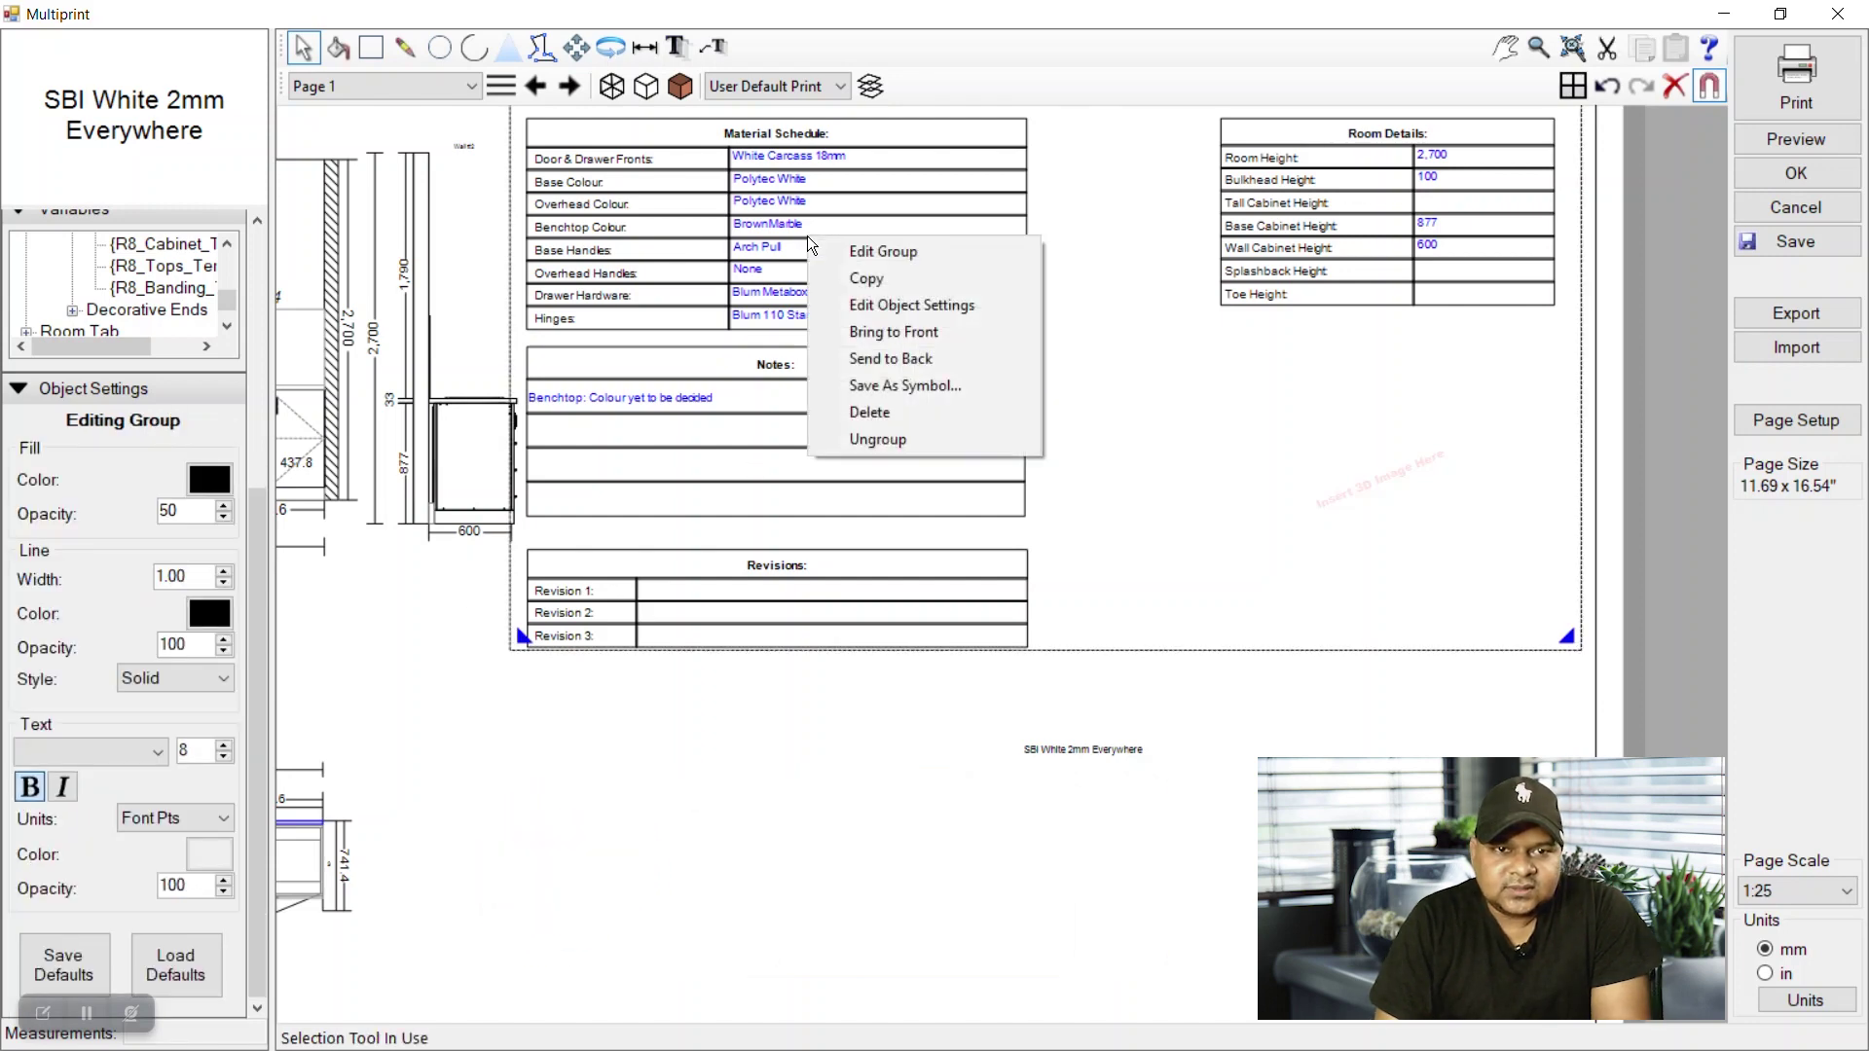
click(880, 276)
scroll(880, 302, down, 2)
right_click(878, 629)
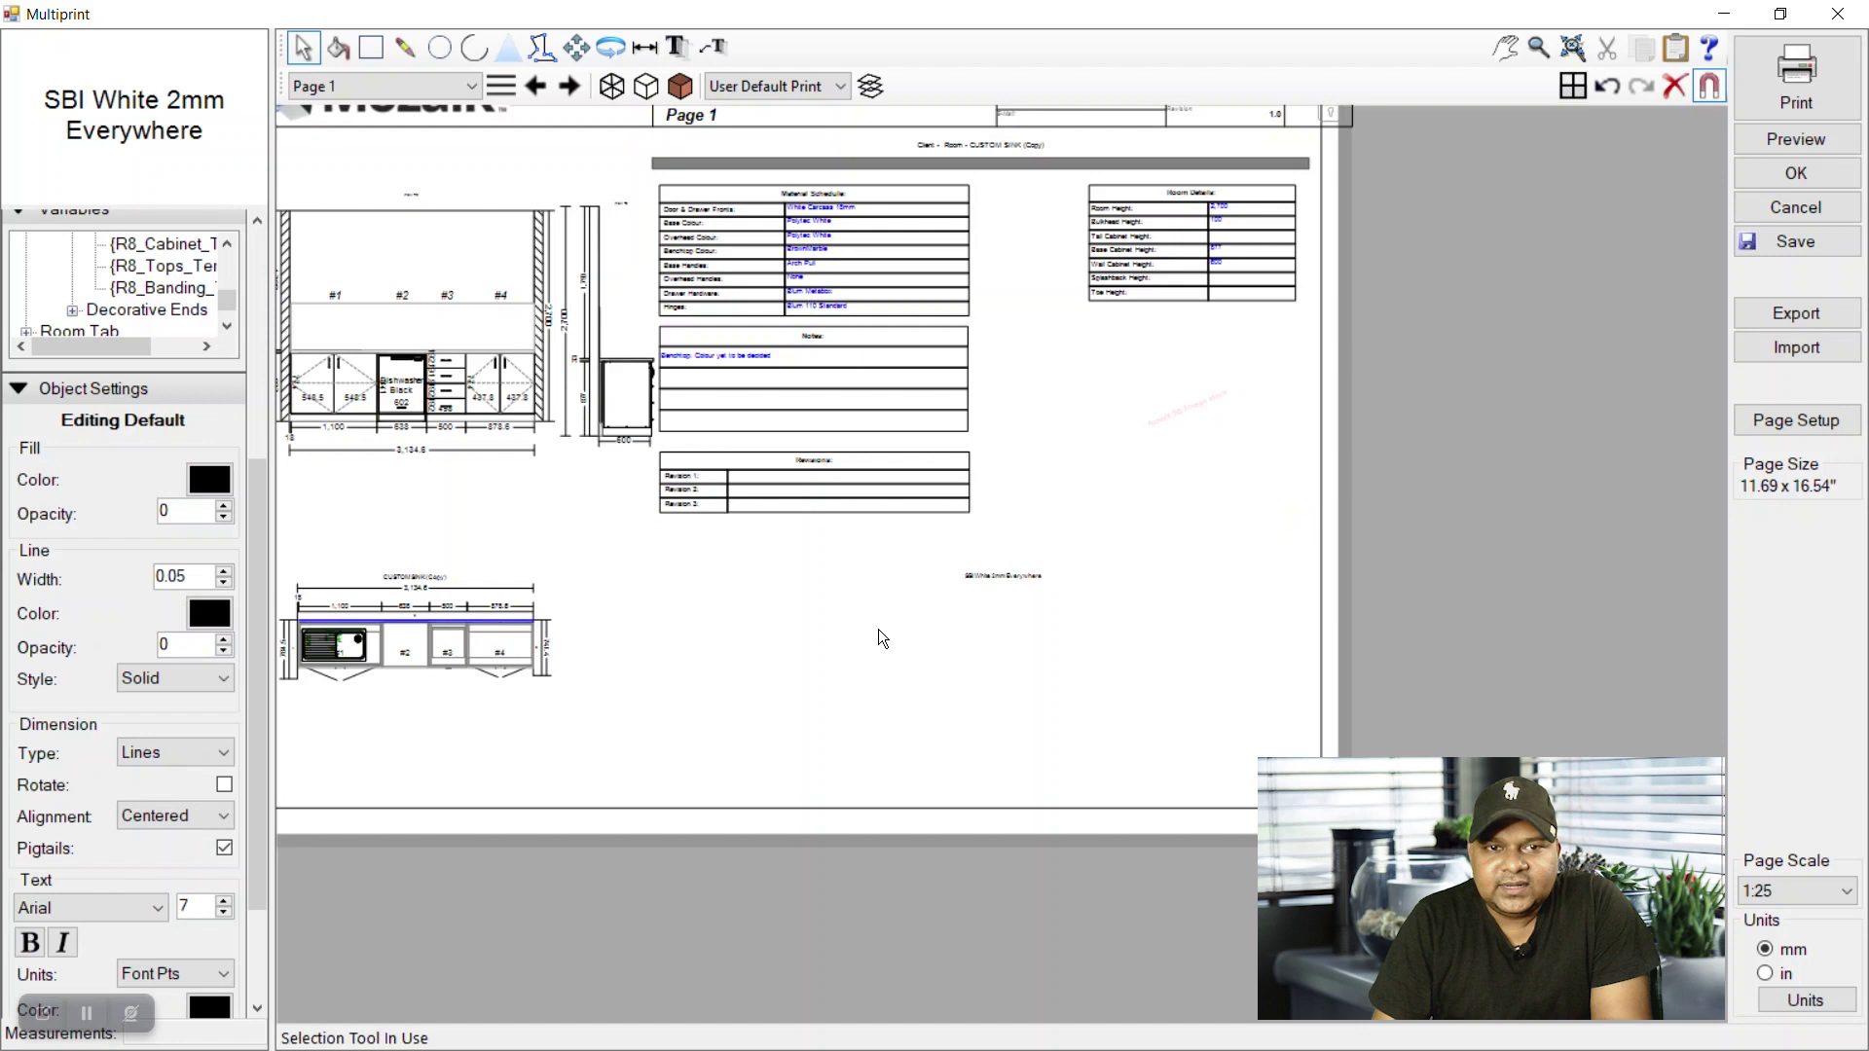
click(933, 672)
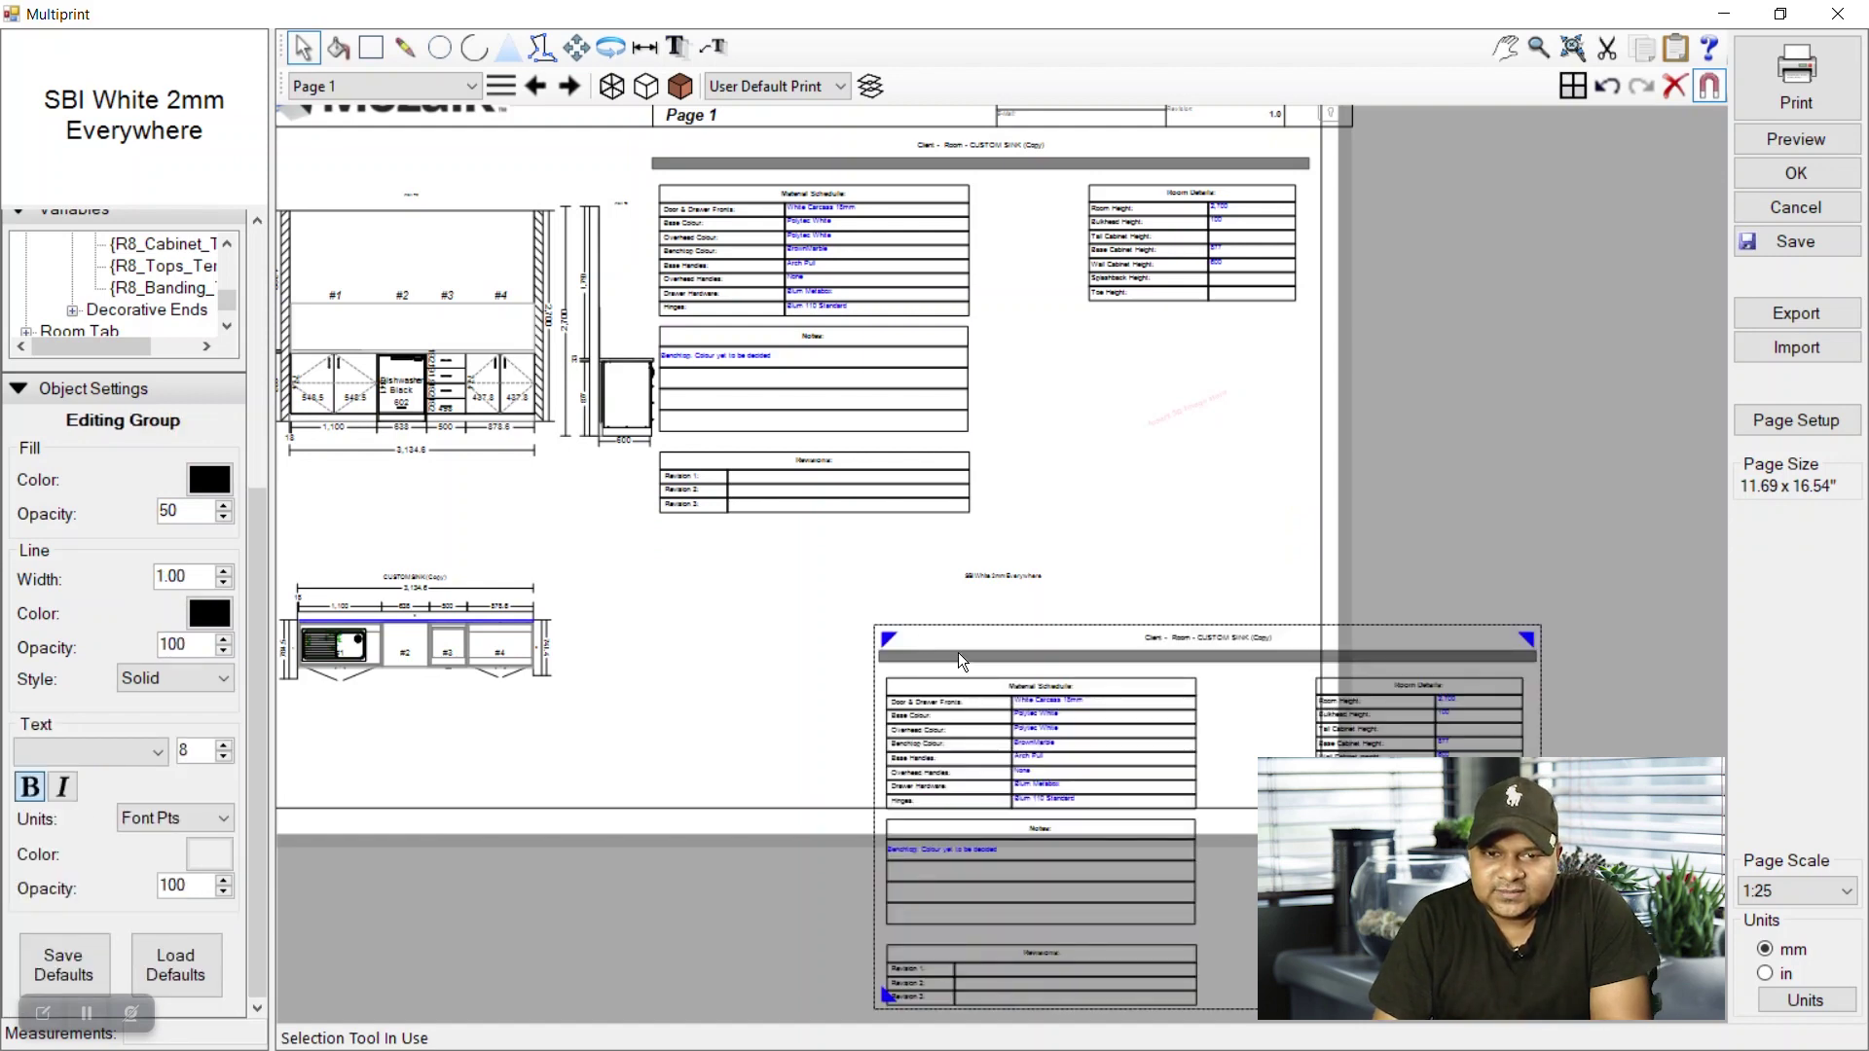
click(958, 651)
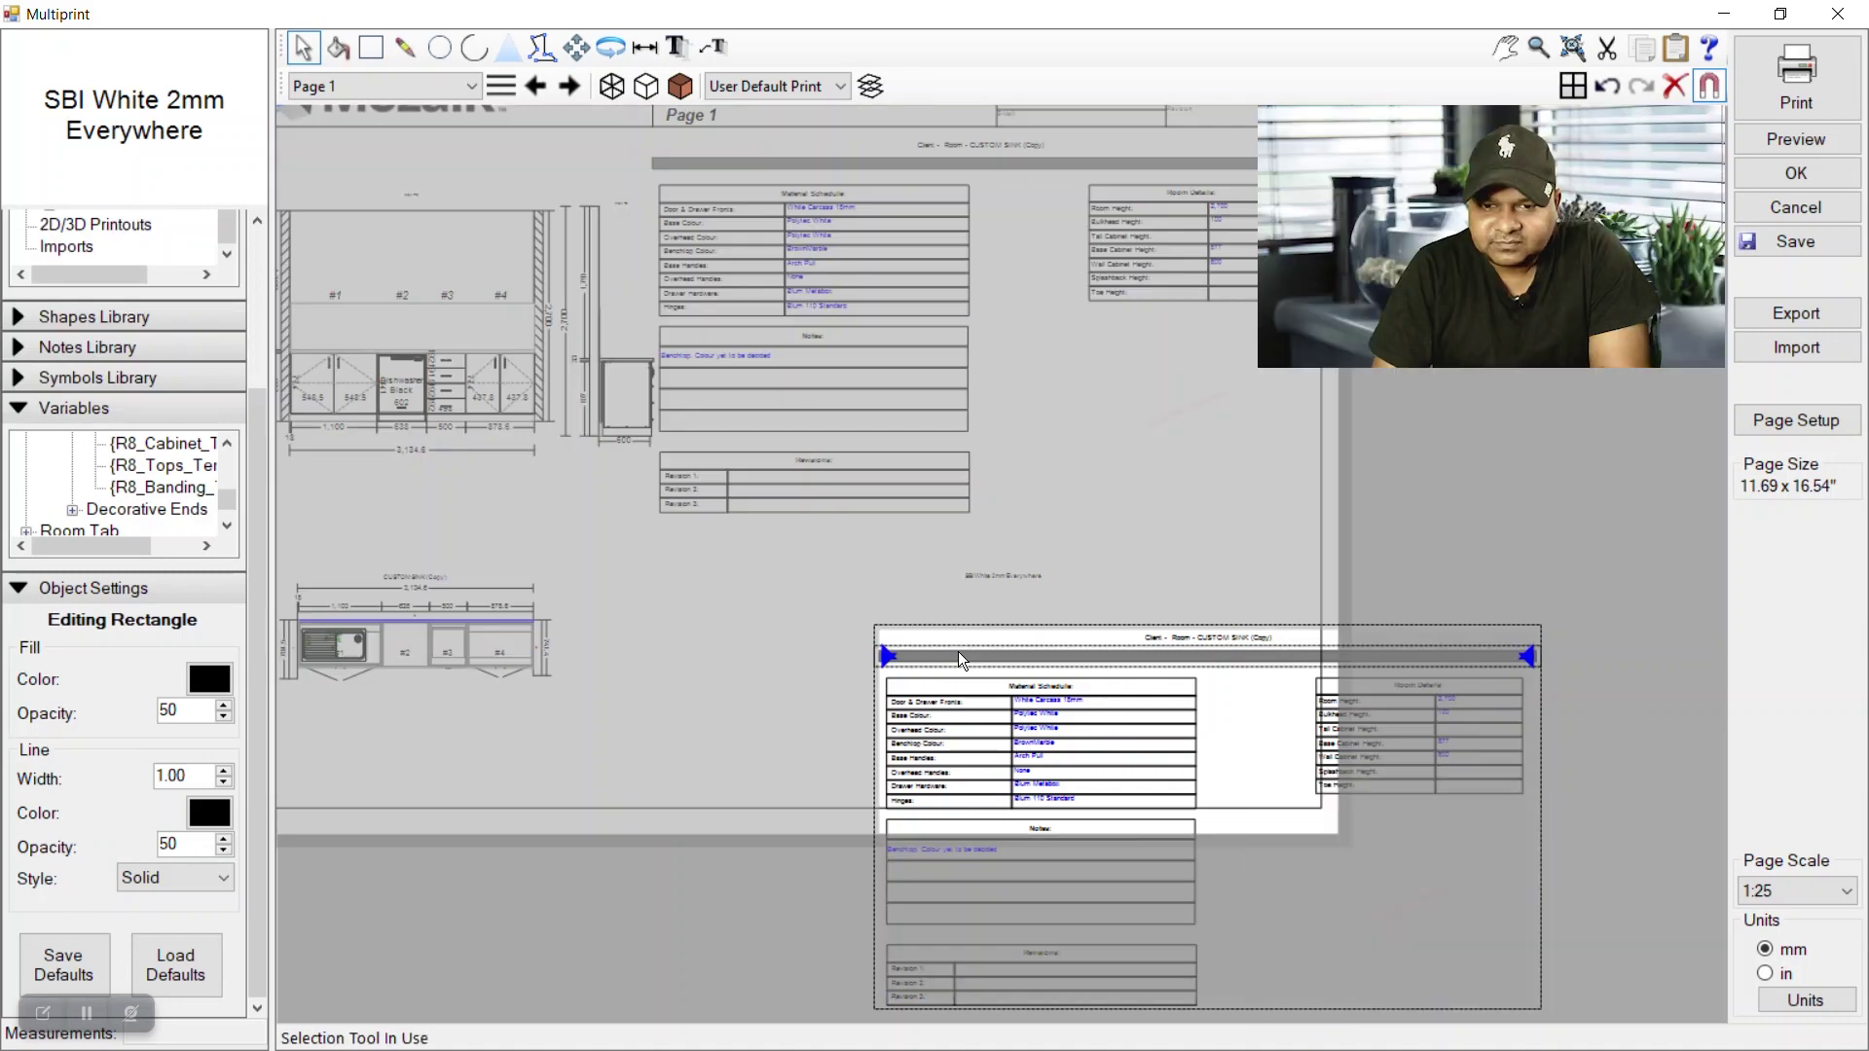
click(956, 688)
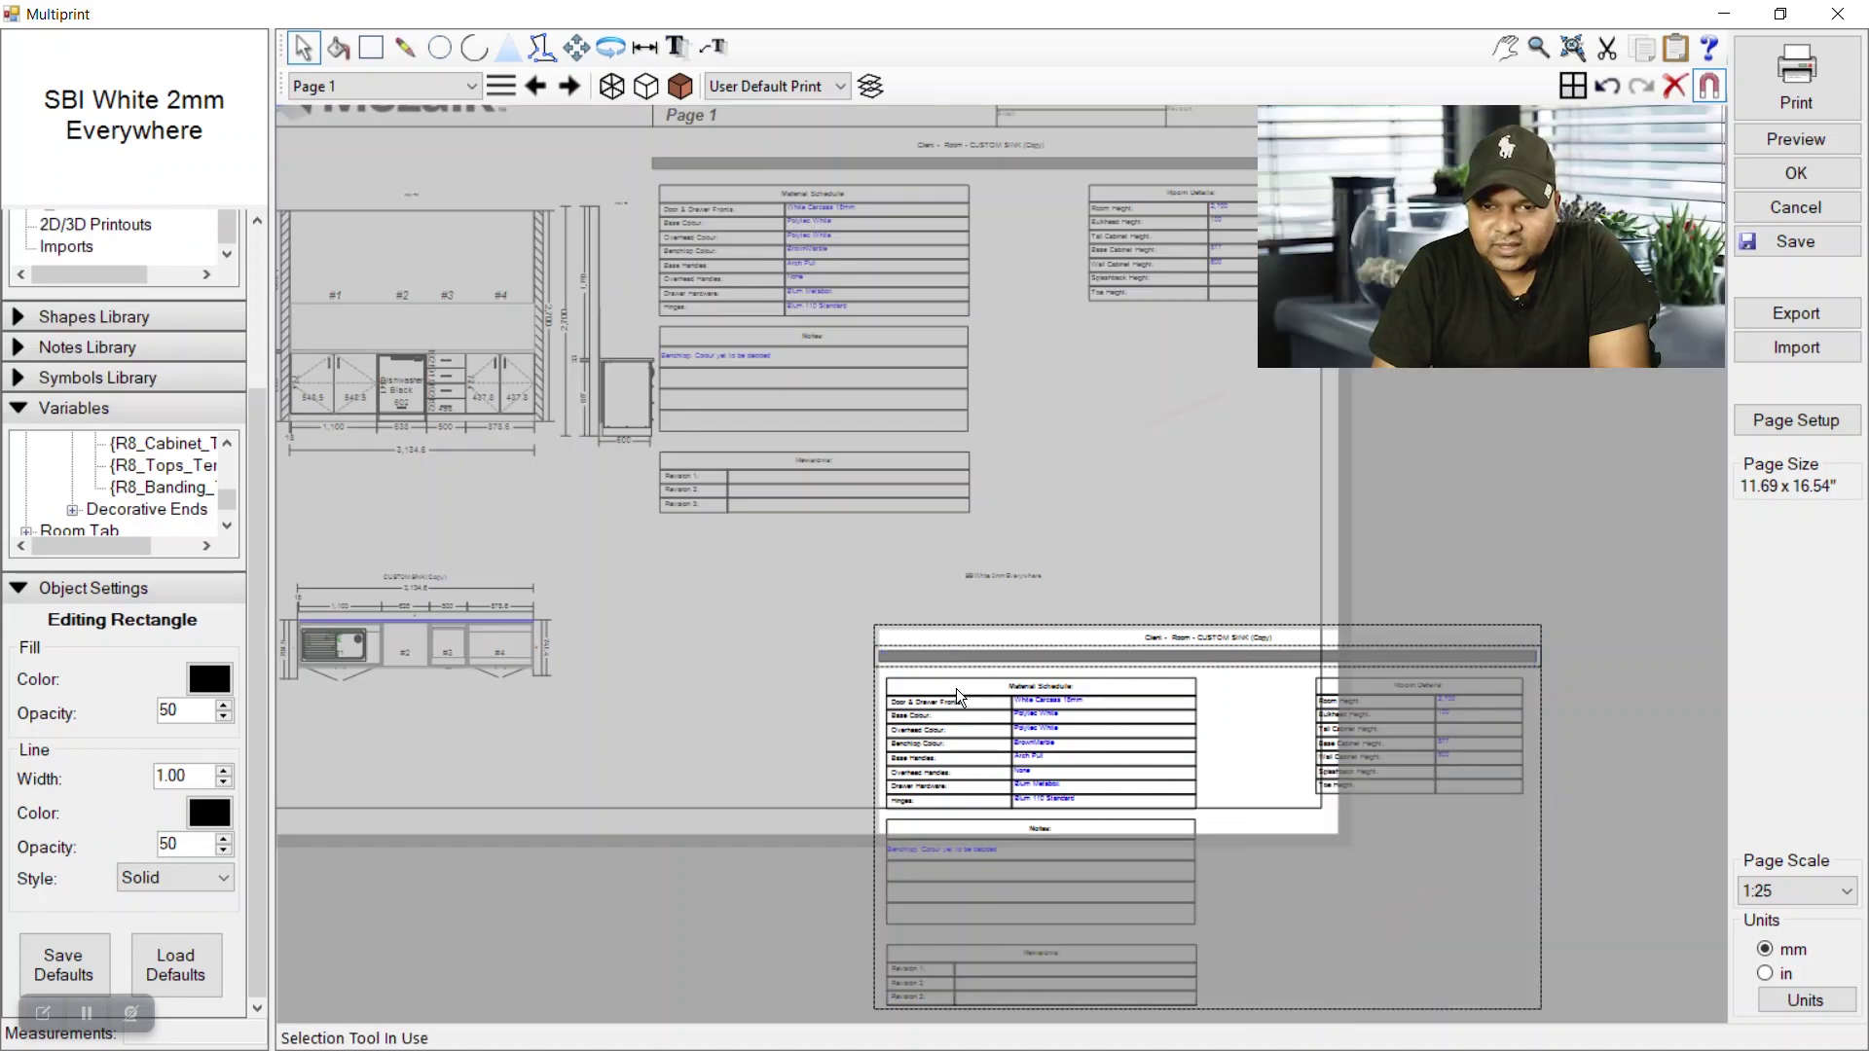
click(1309, 884)
scroll(1310, 884, up, 2)
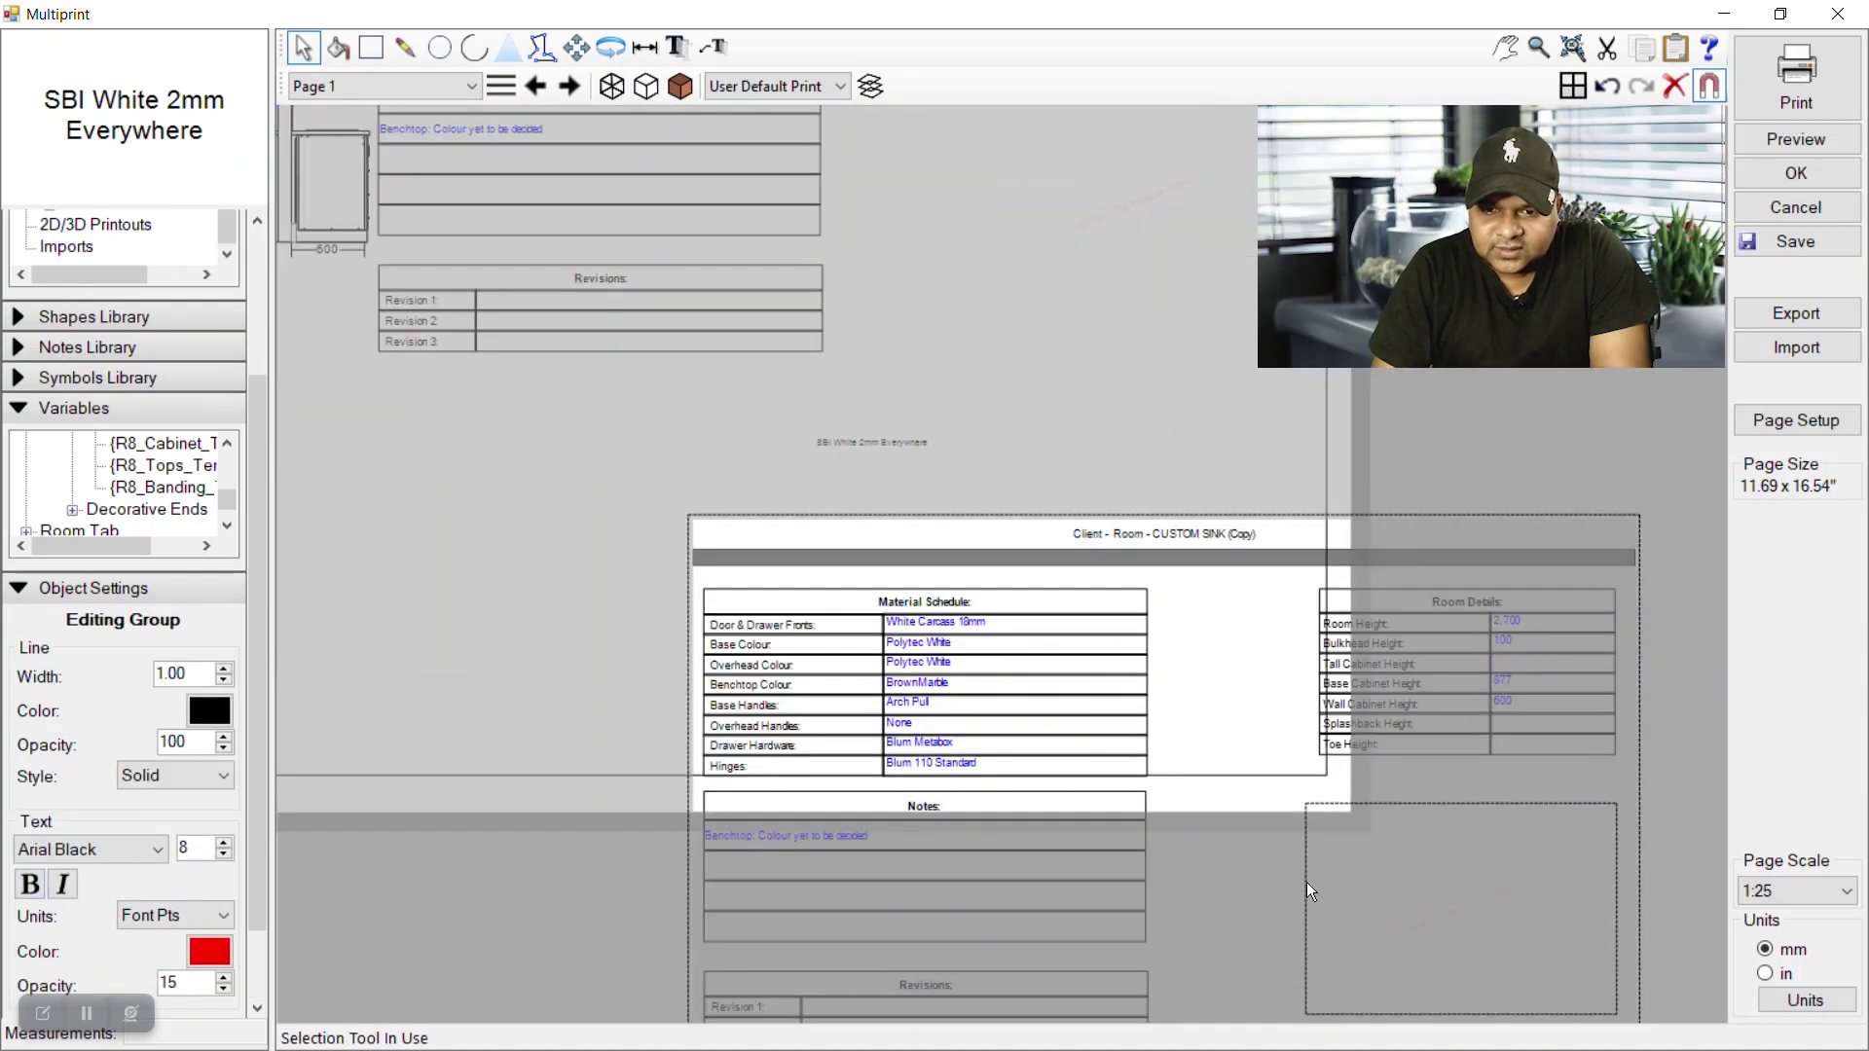
click(1399, 879)
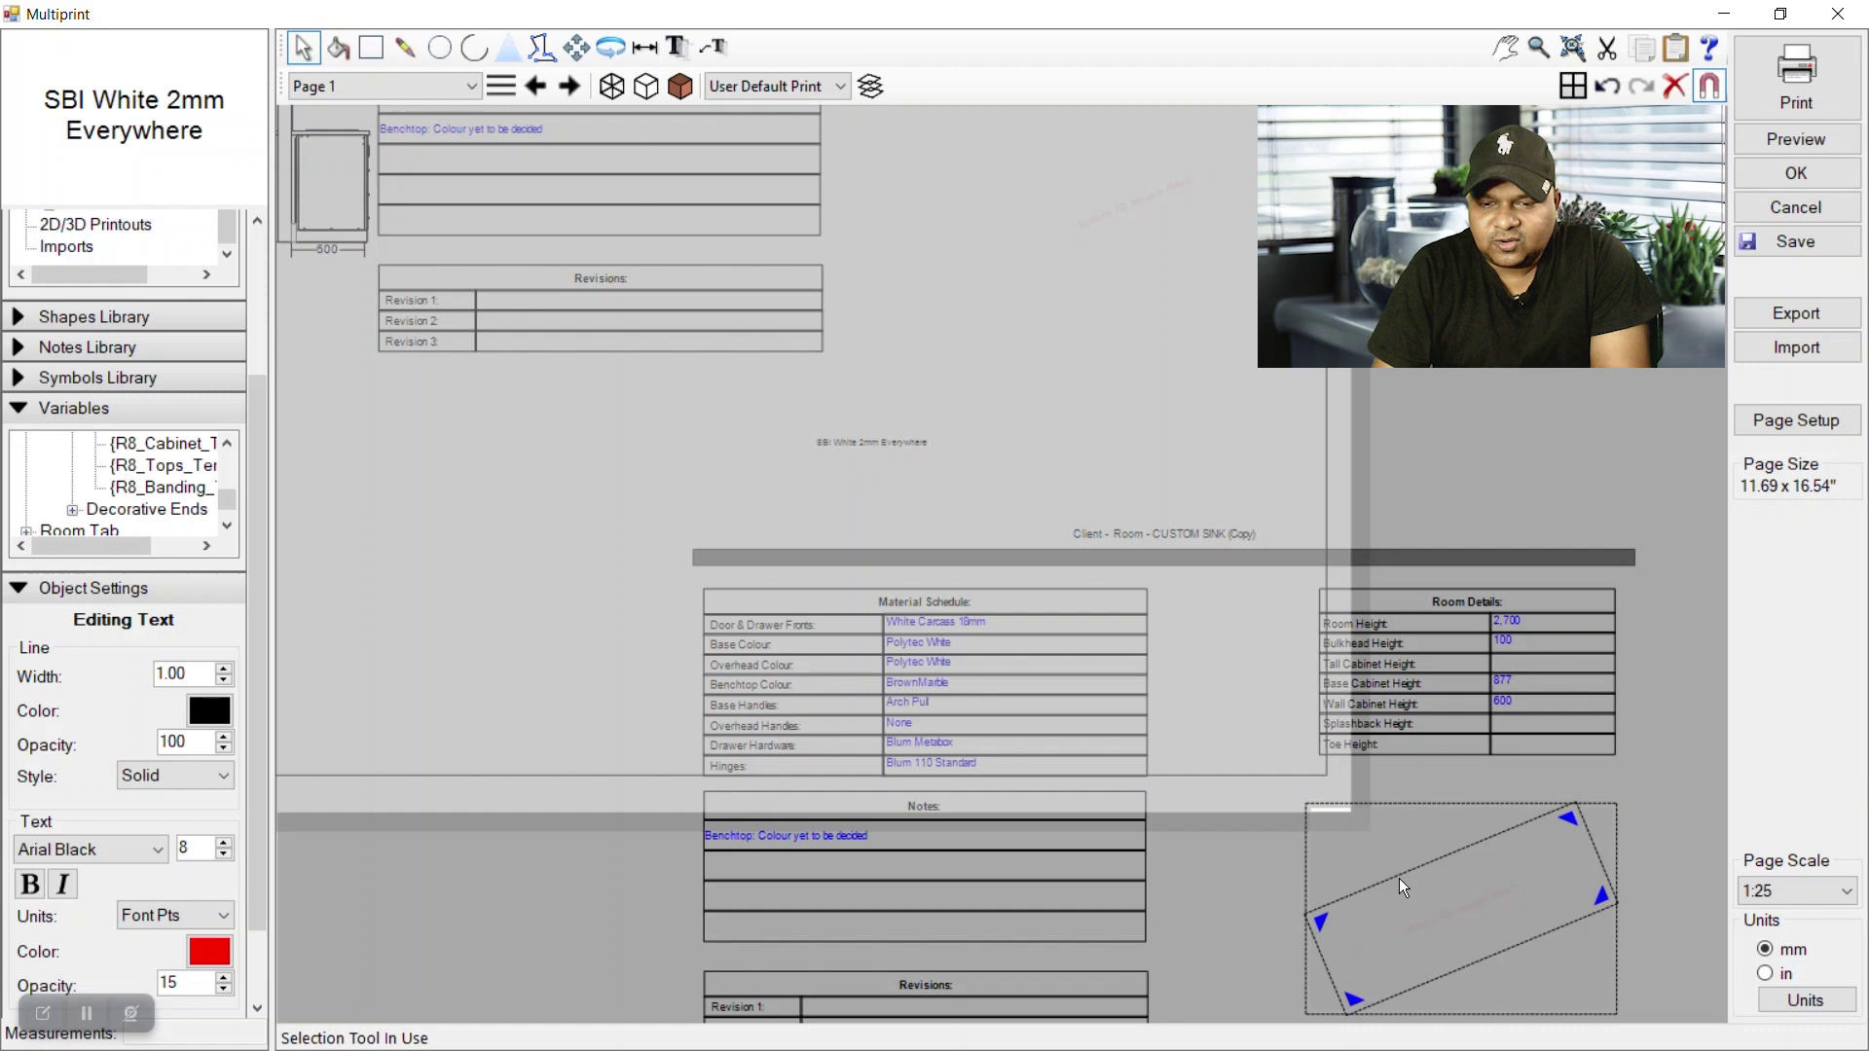
click(1421, 820)
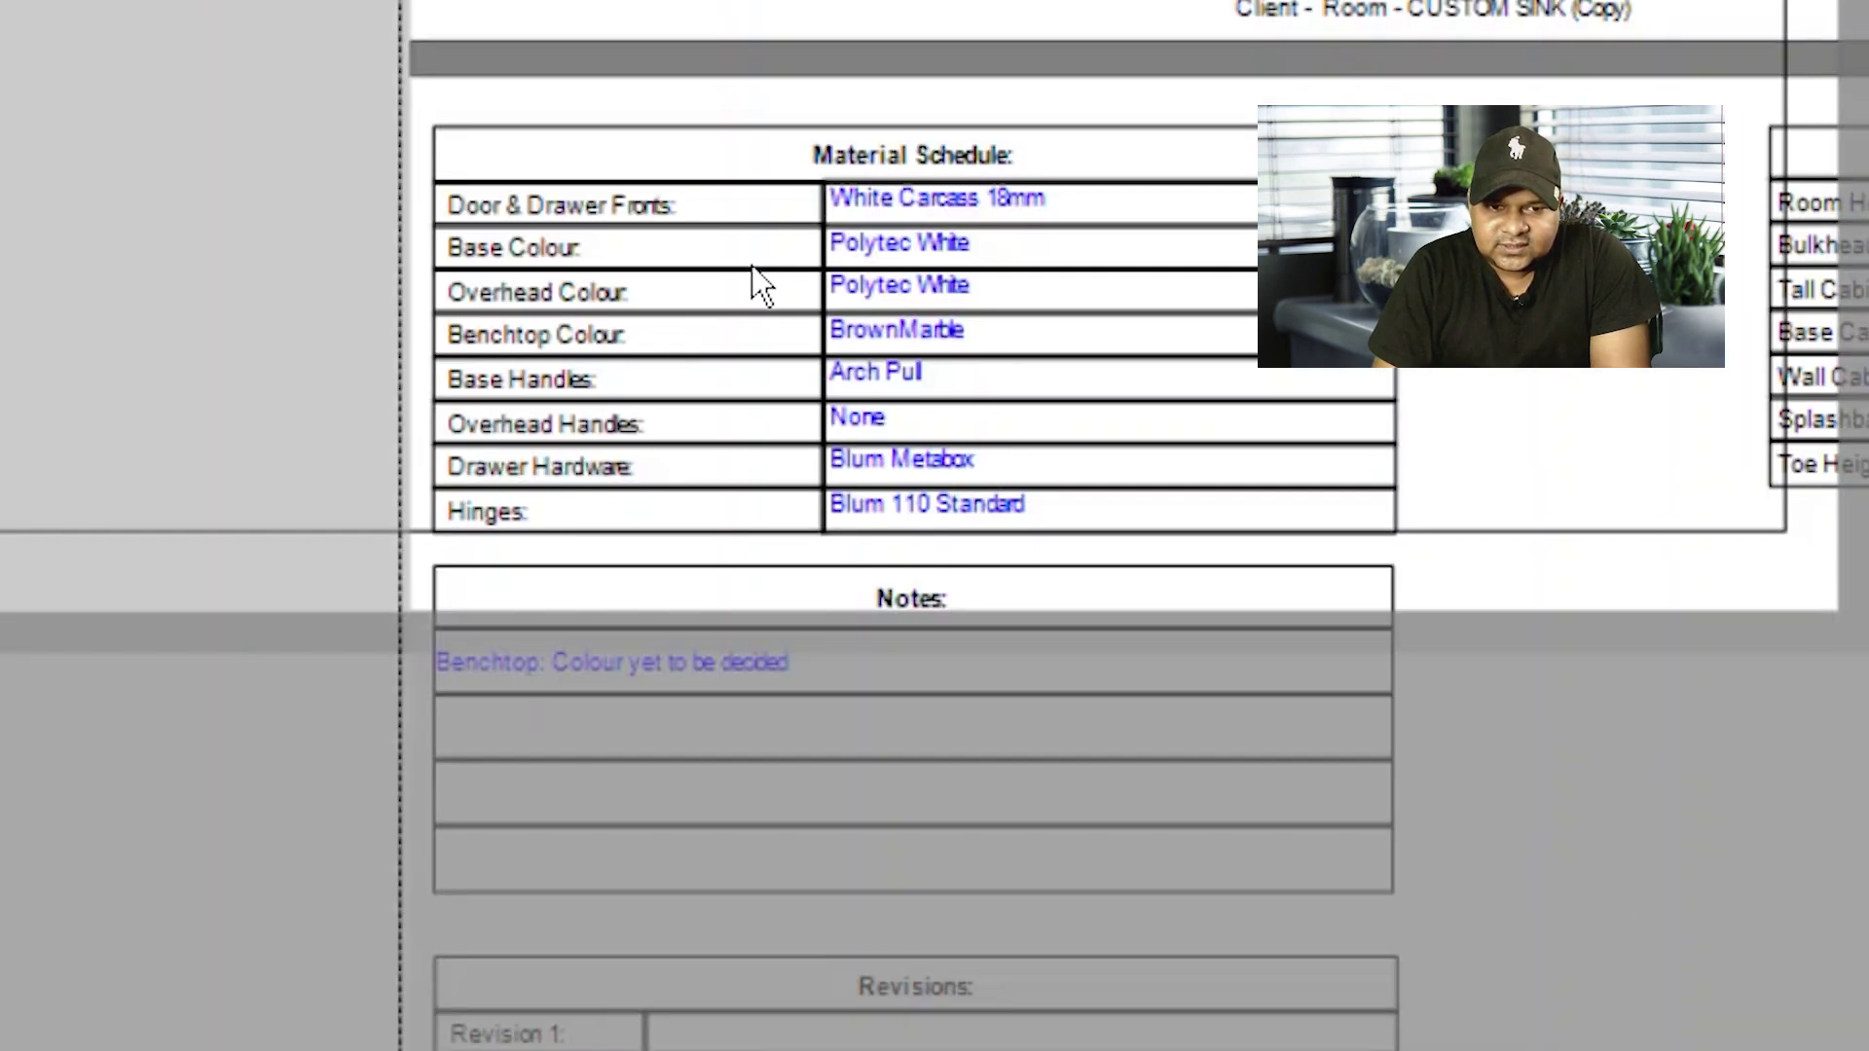
click(855, 661)
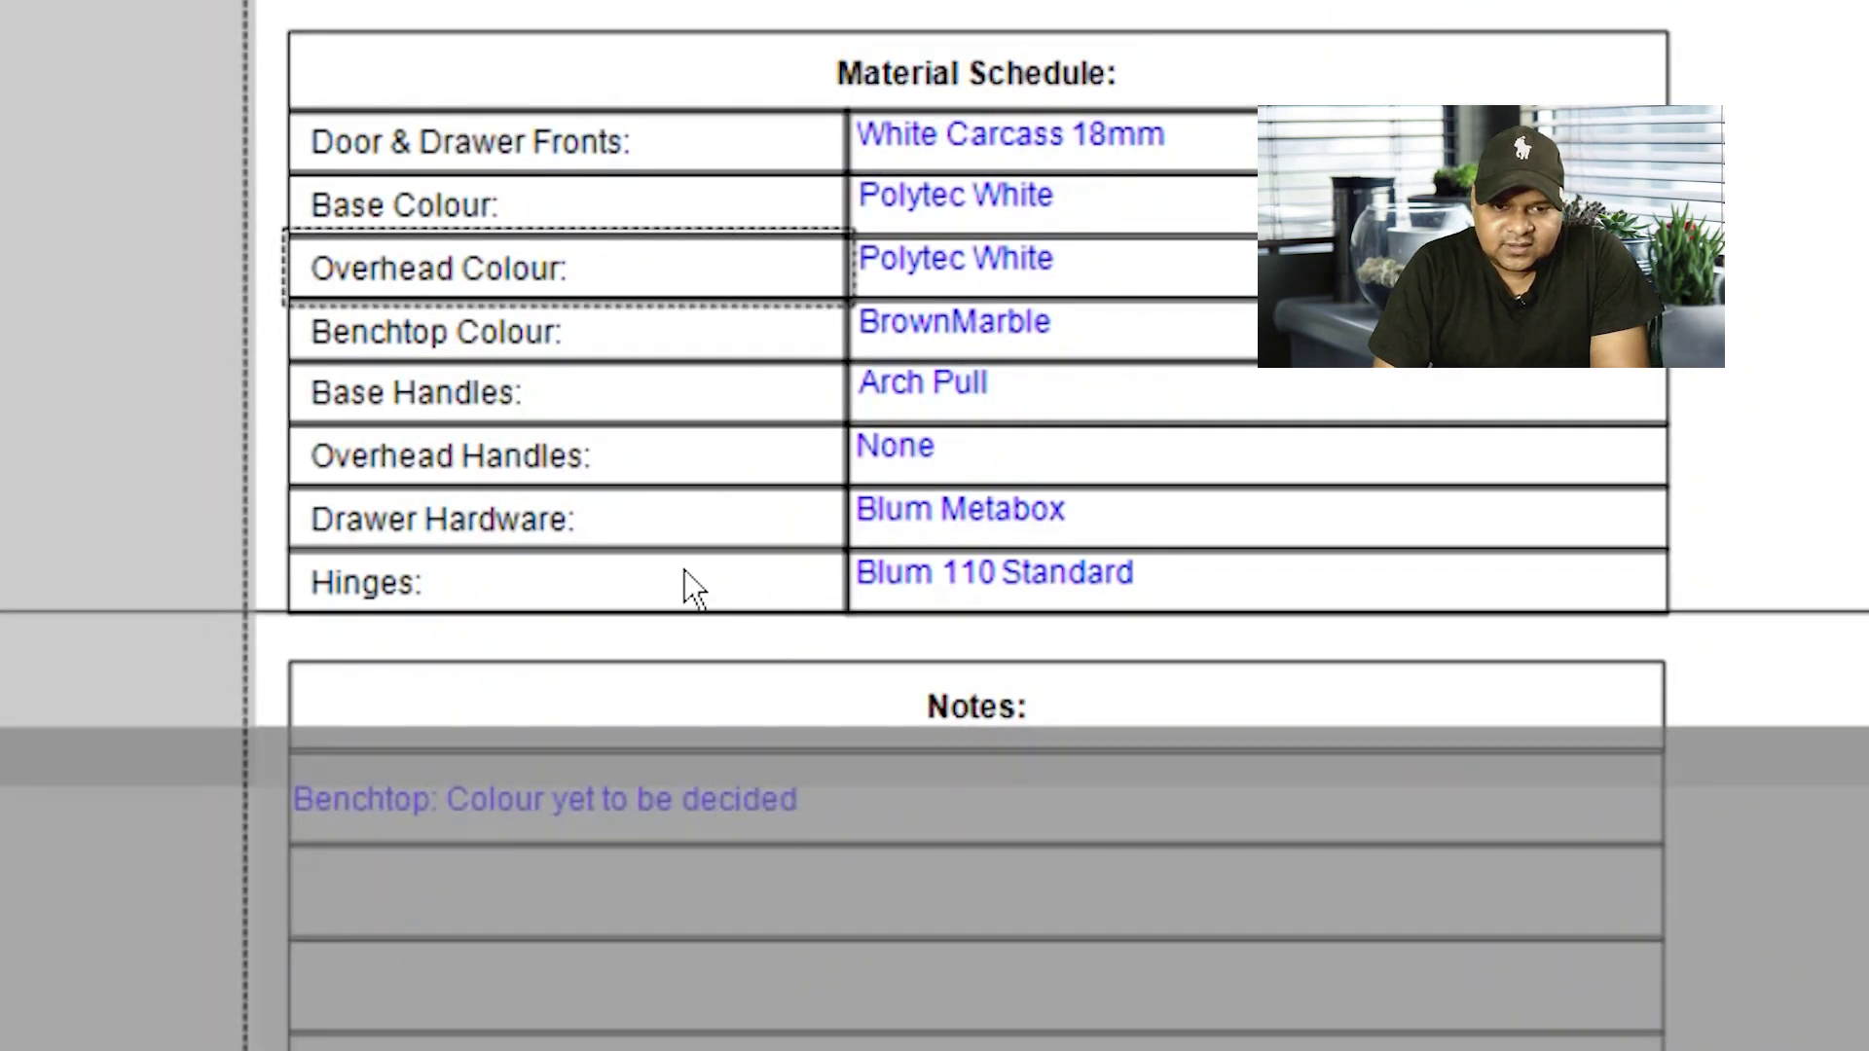
Type 'Edge banding : {R8_Banding_Template}' into the empty Notes row below the benchtop note
click(683, 575)
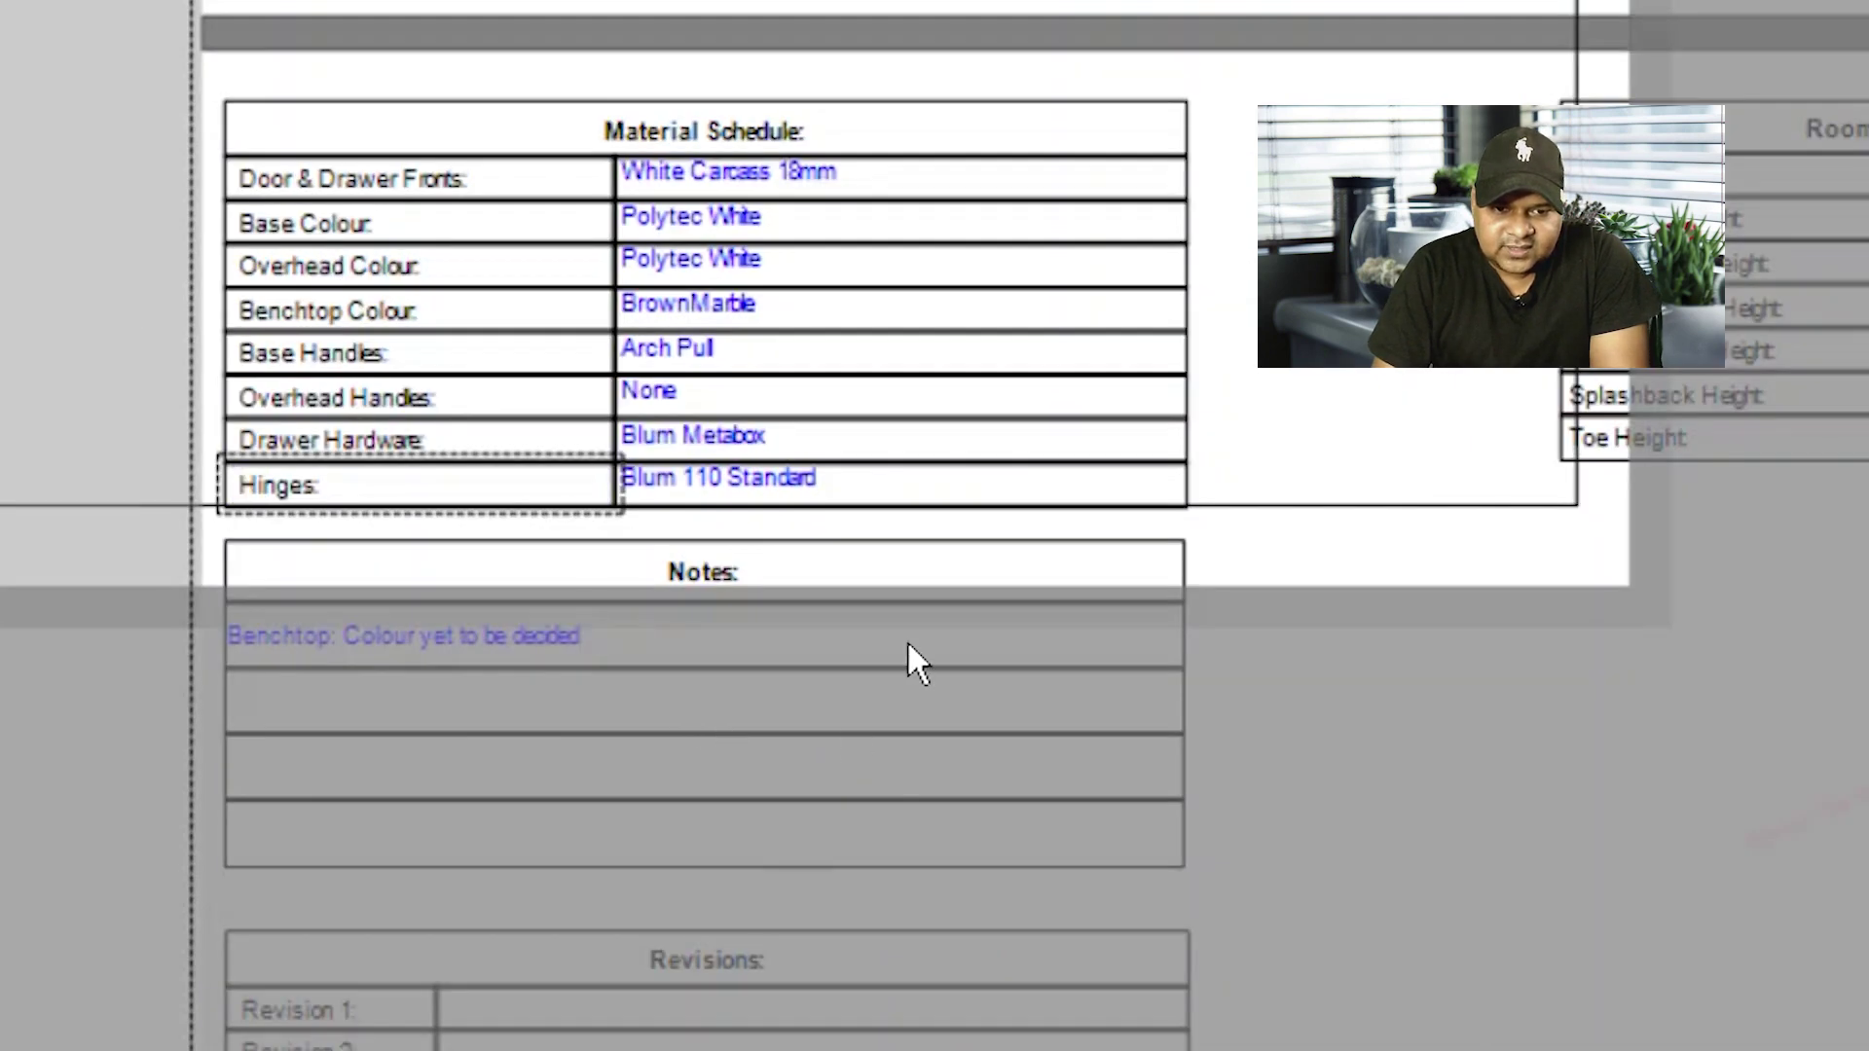
click(908, 645)
click(829, 699)
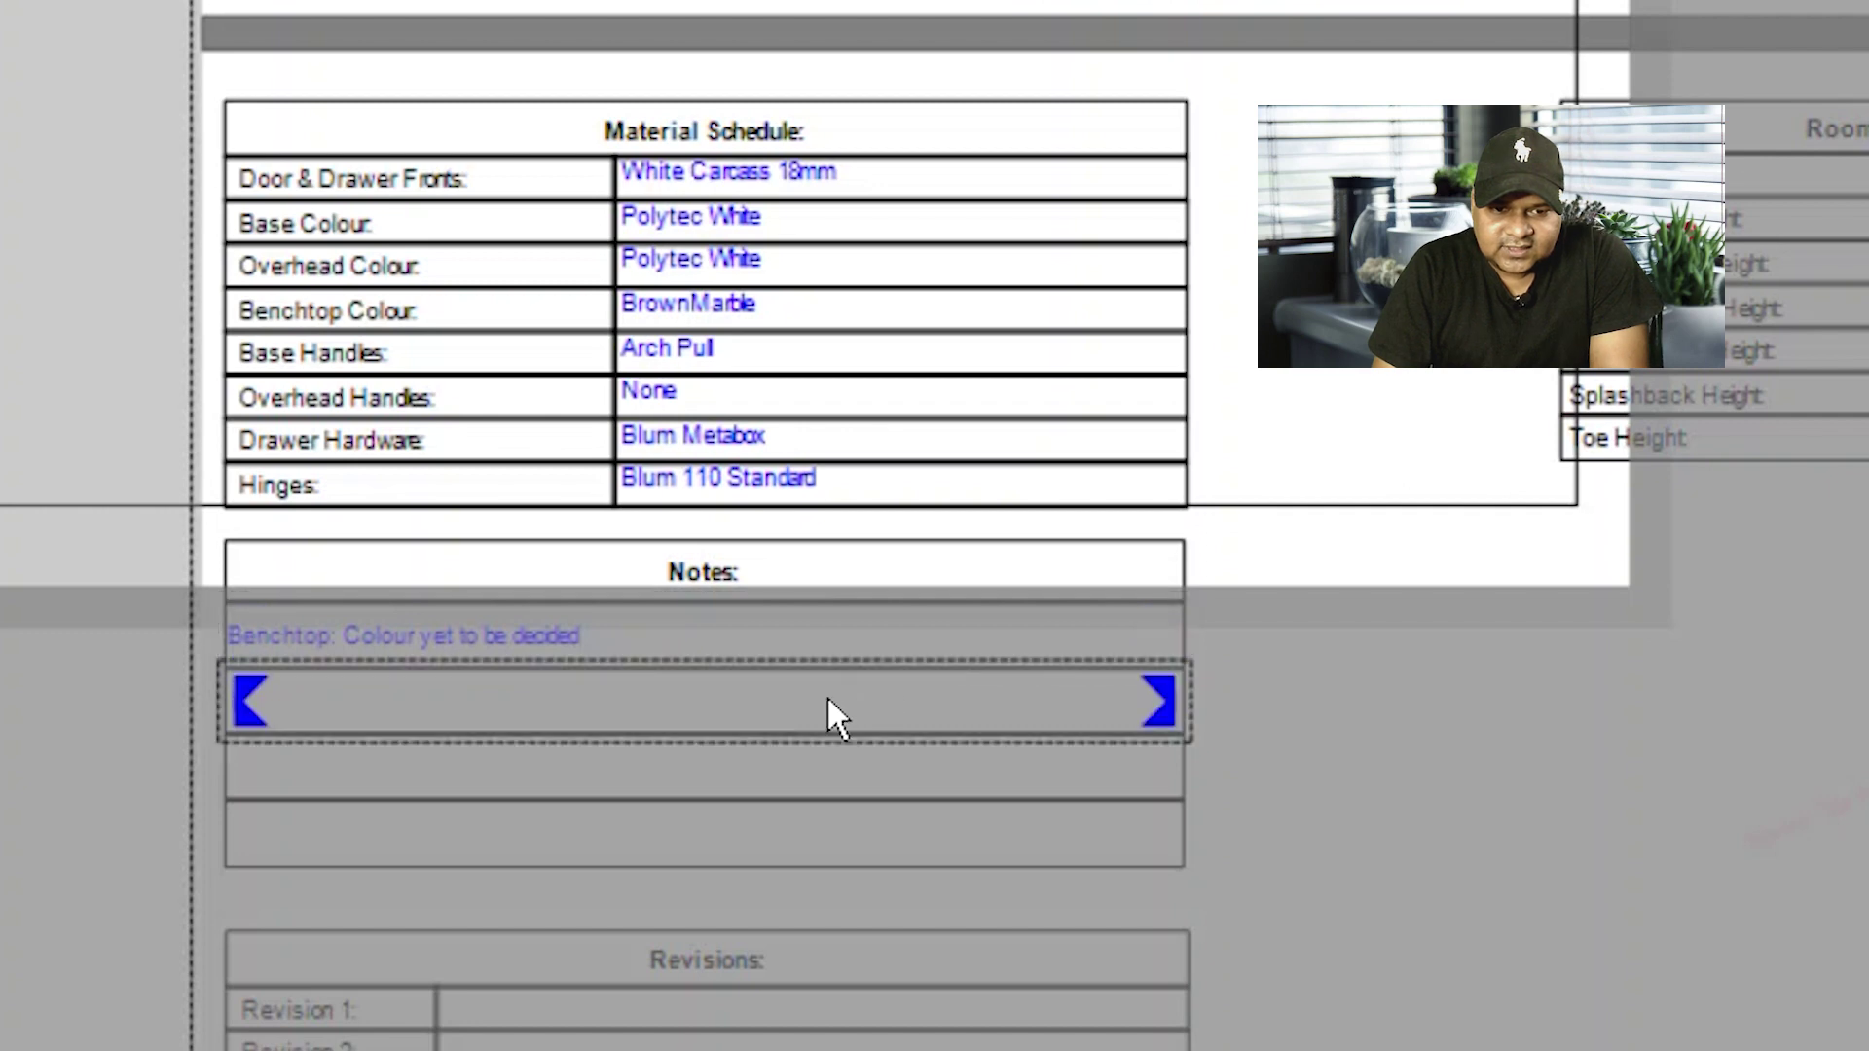
double_click(739, 711)
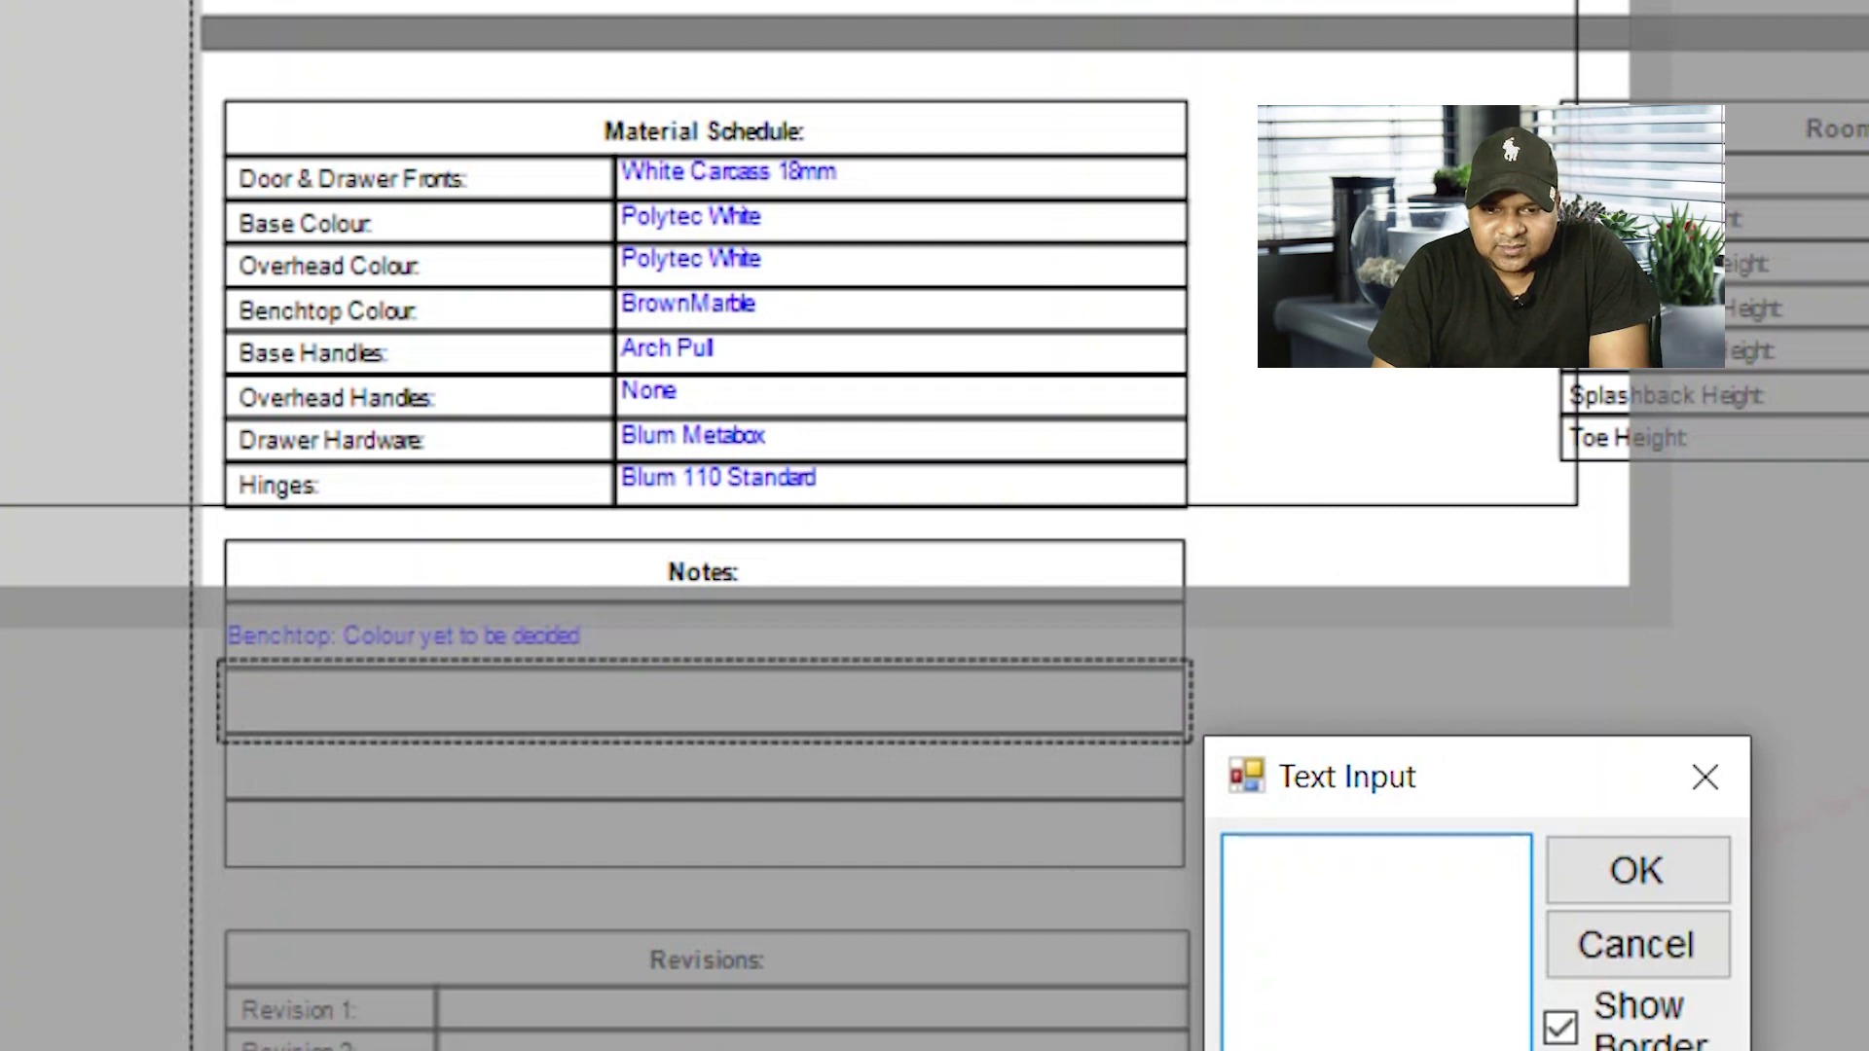
text(Edge b)
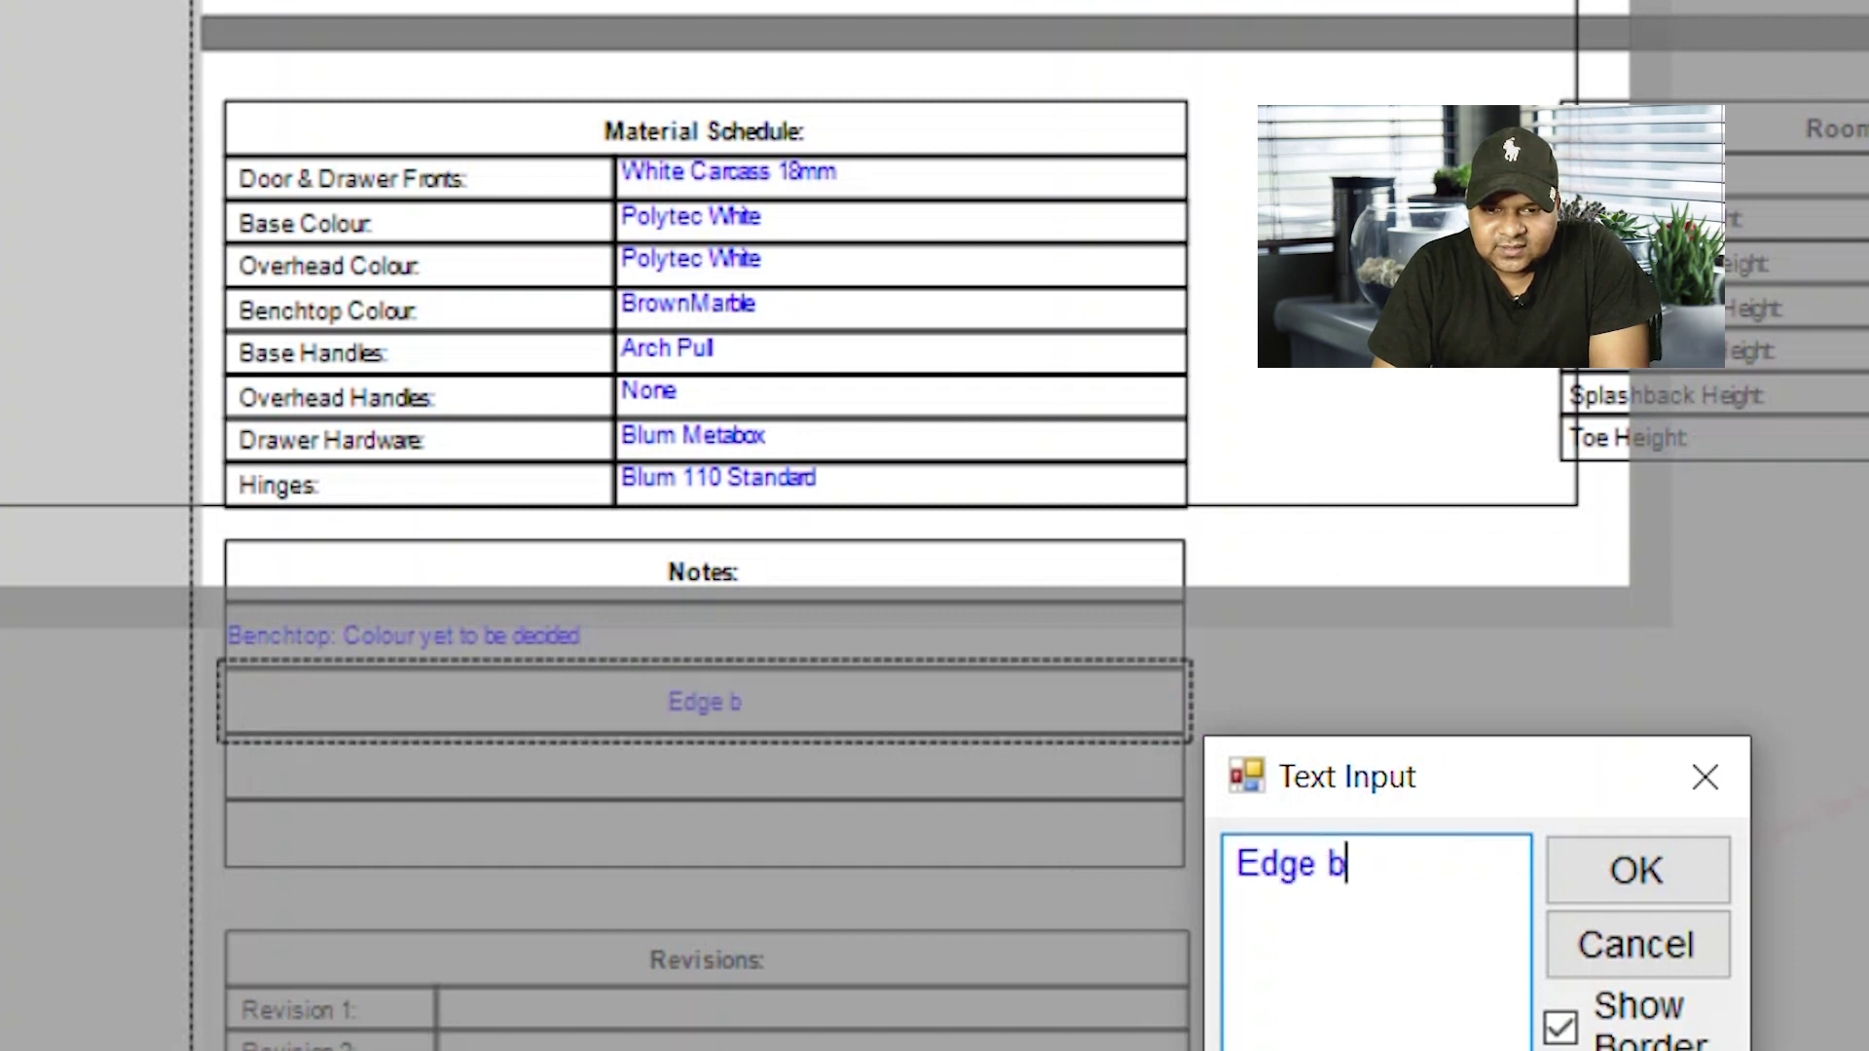
text(anding)
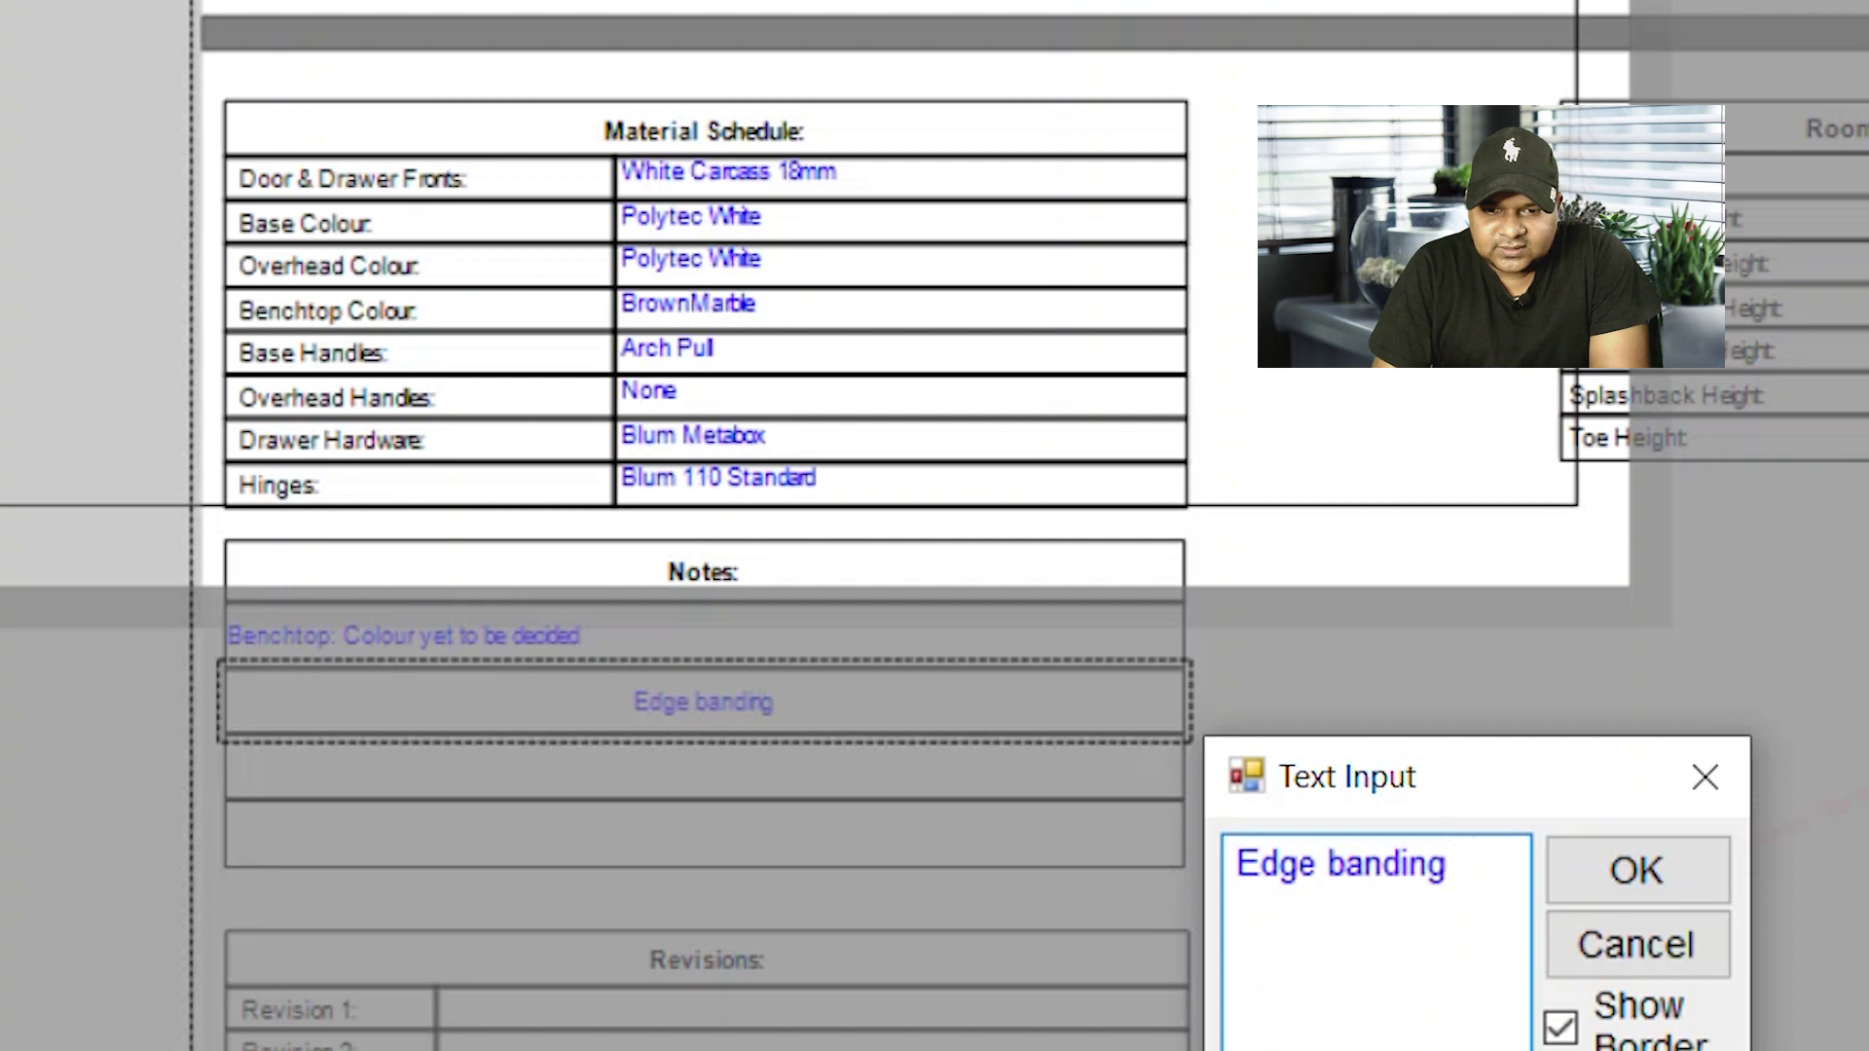
text( : {)
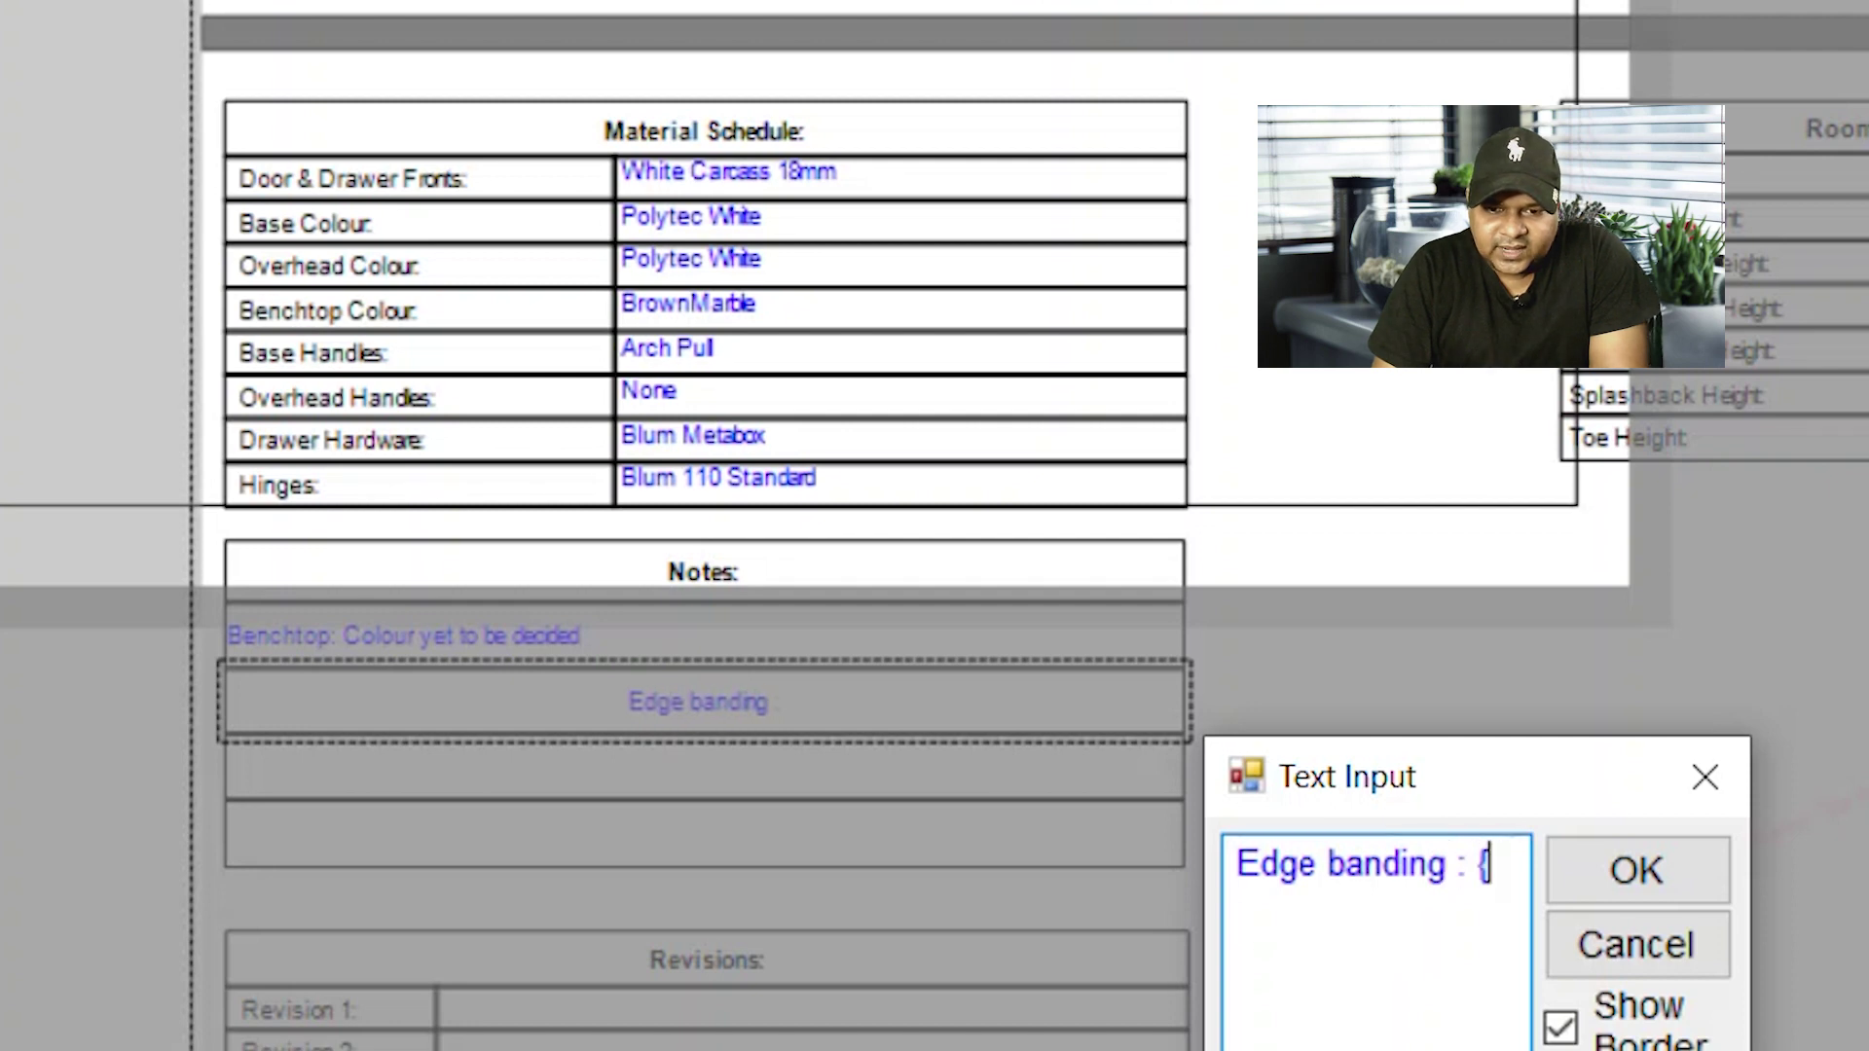
text(R)
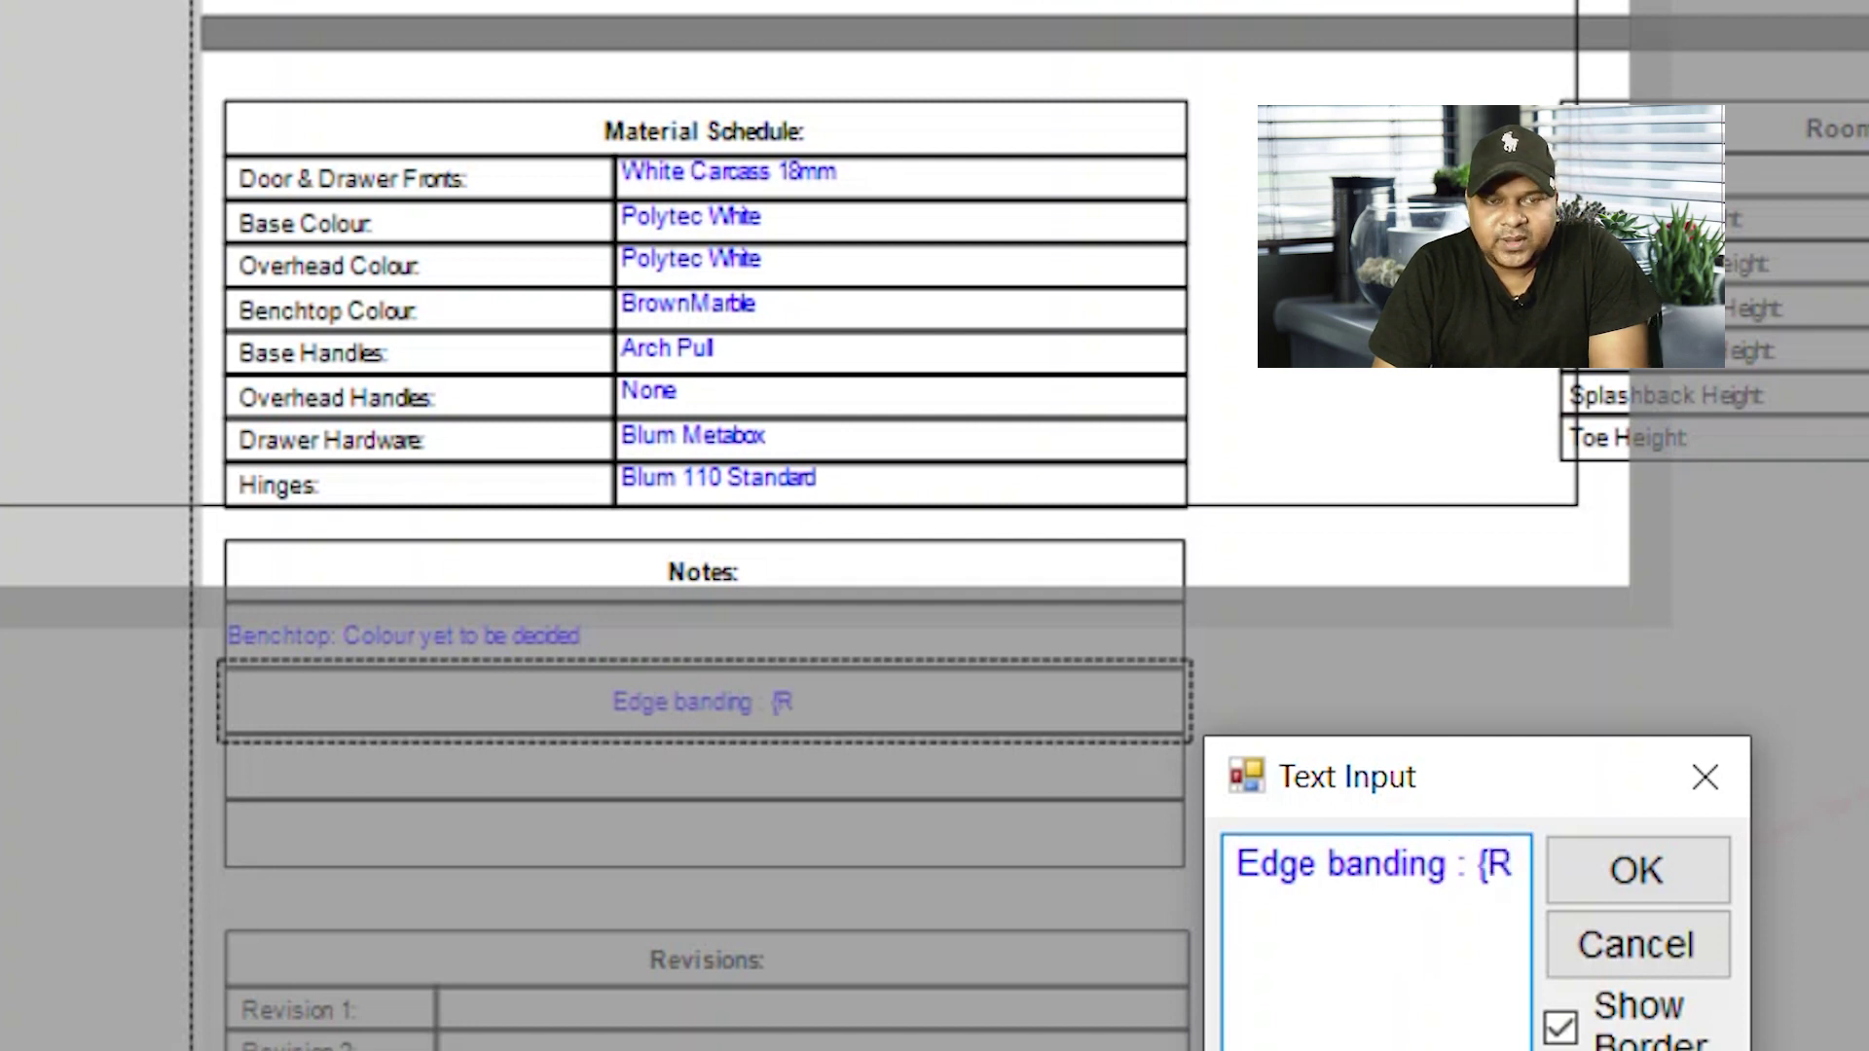
text(8_)
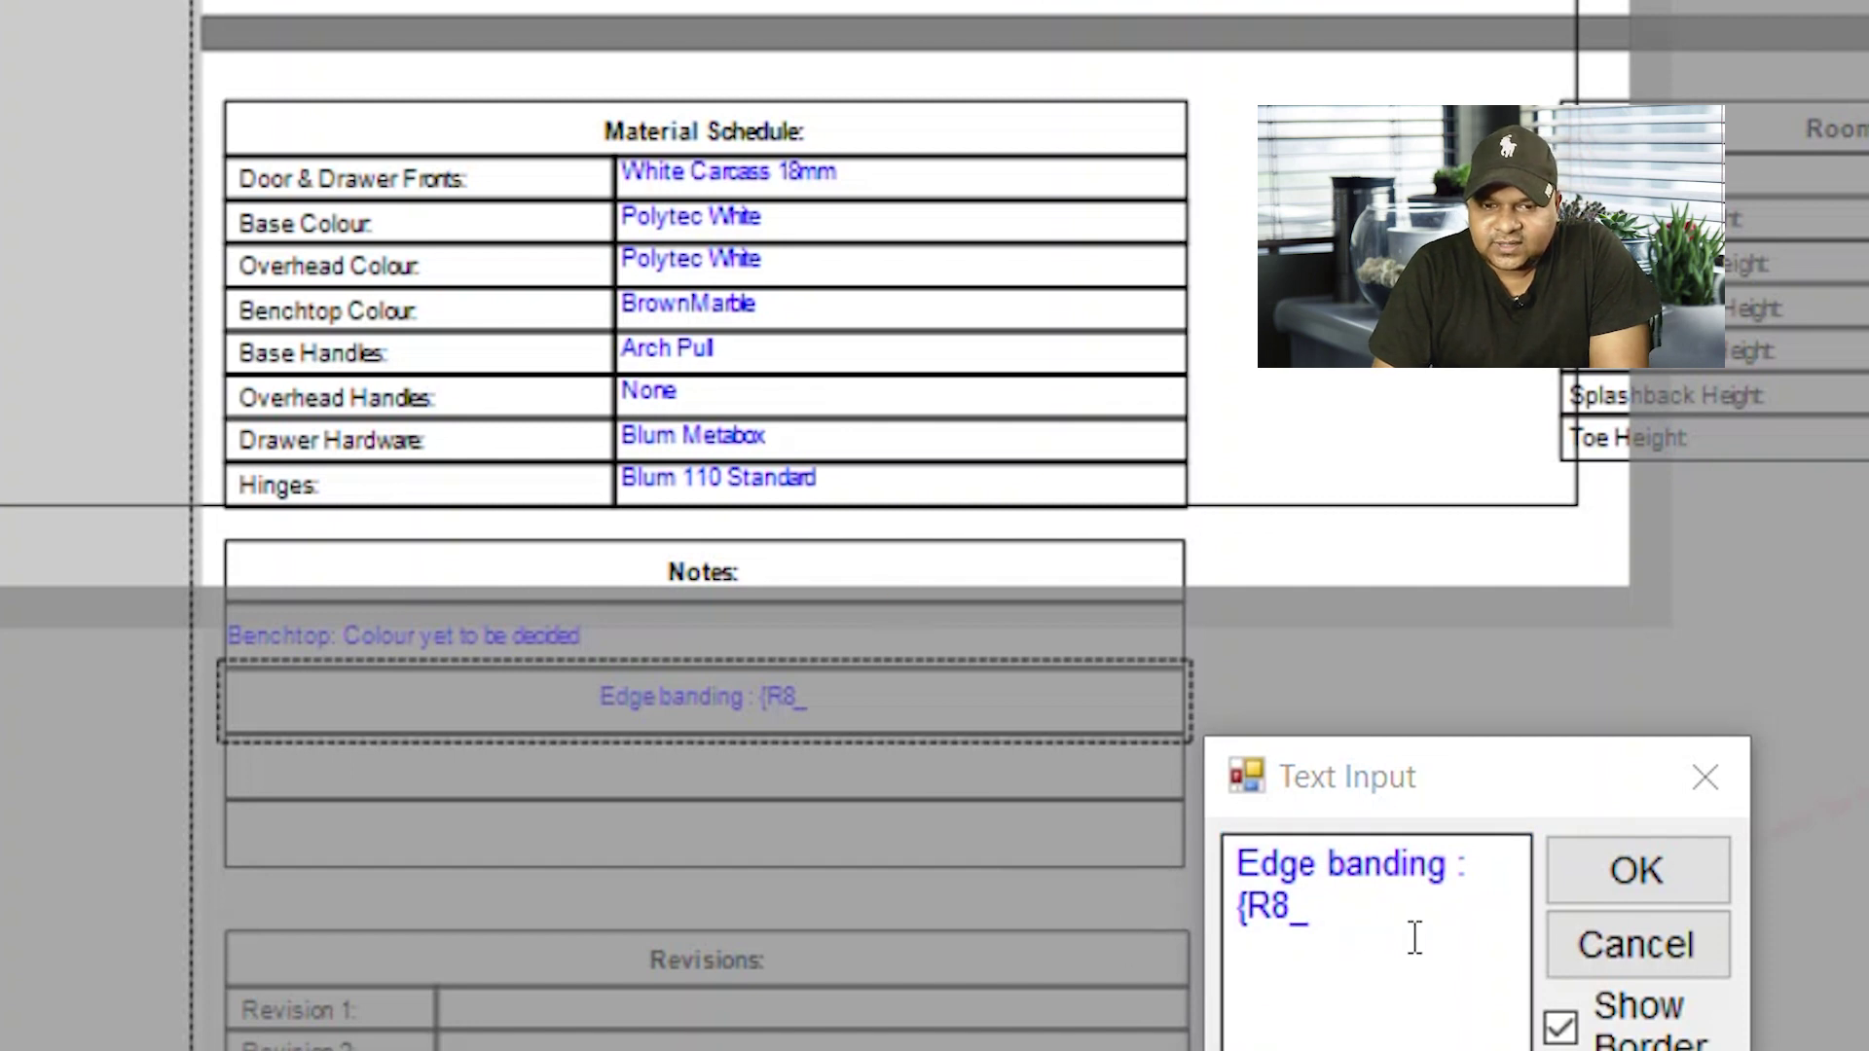
click(1334, 923)
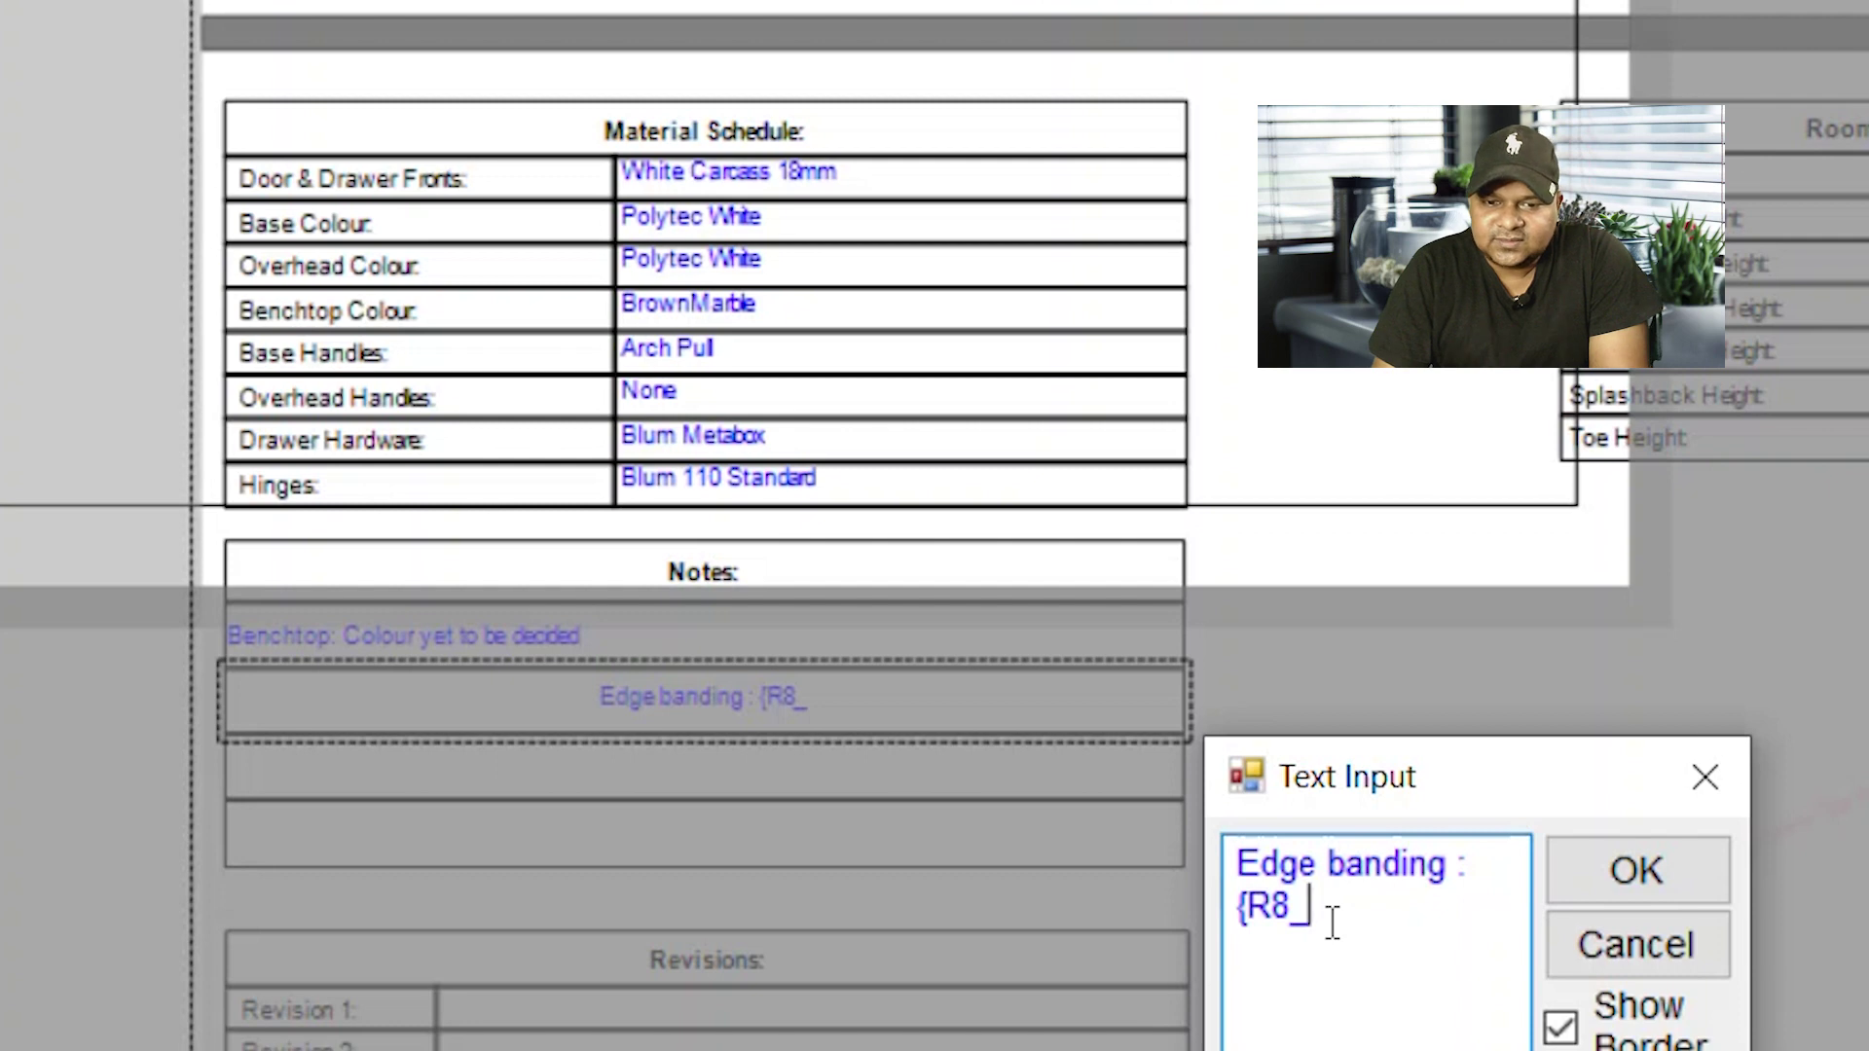
text(anding)
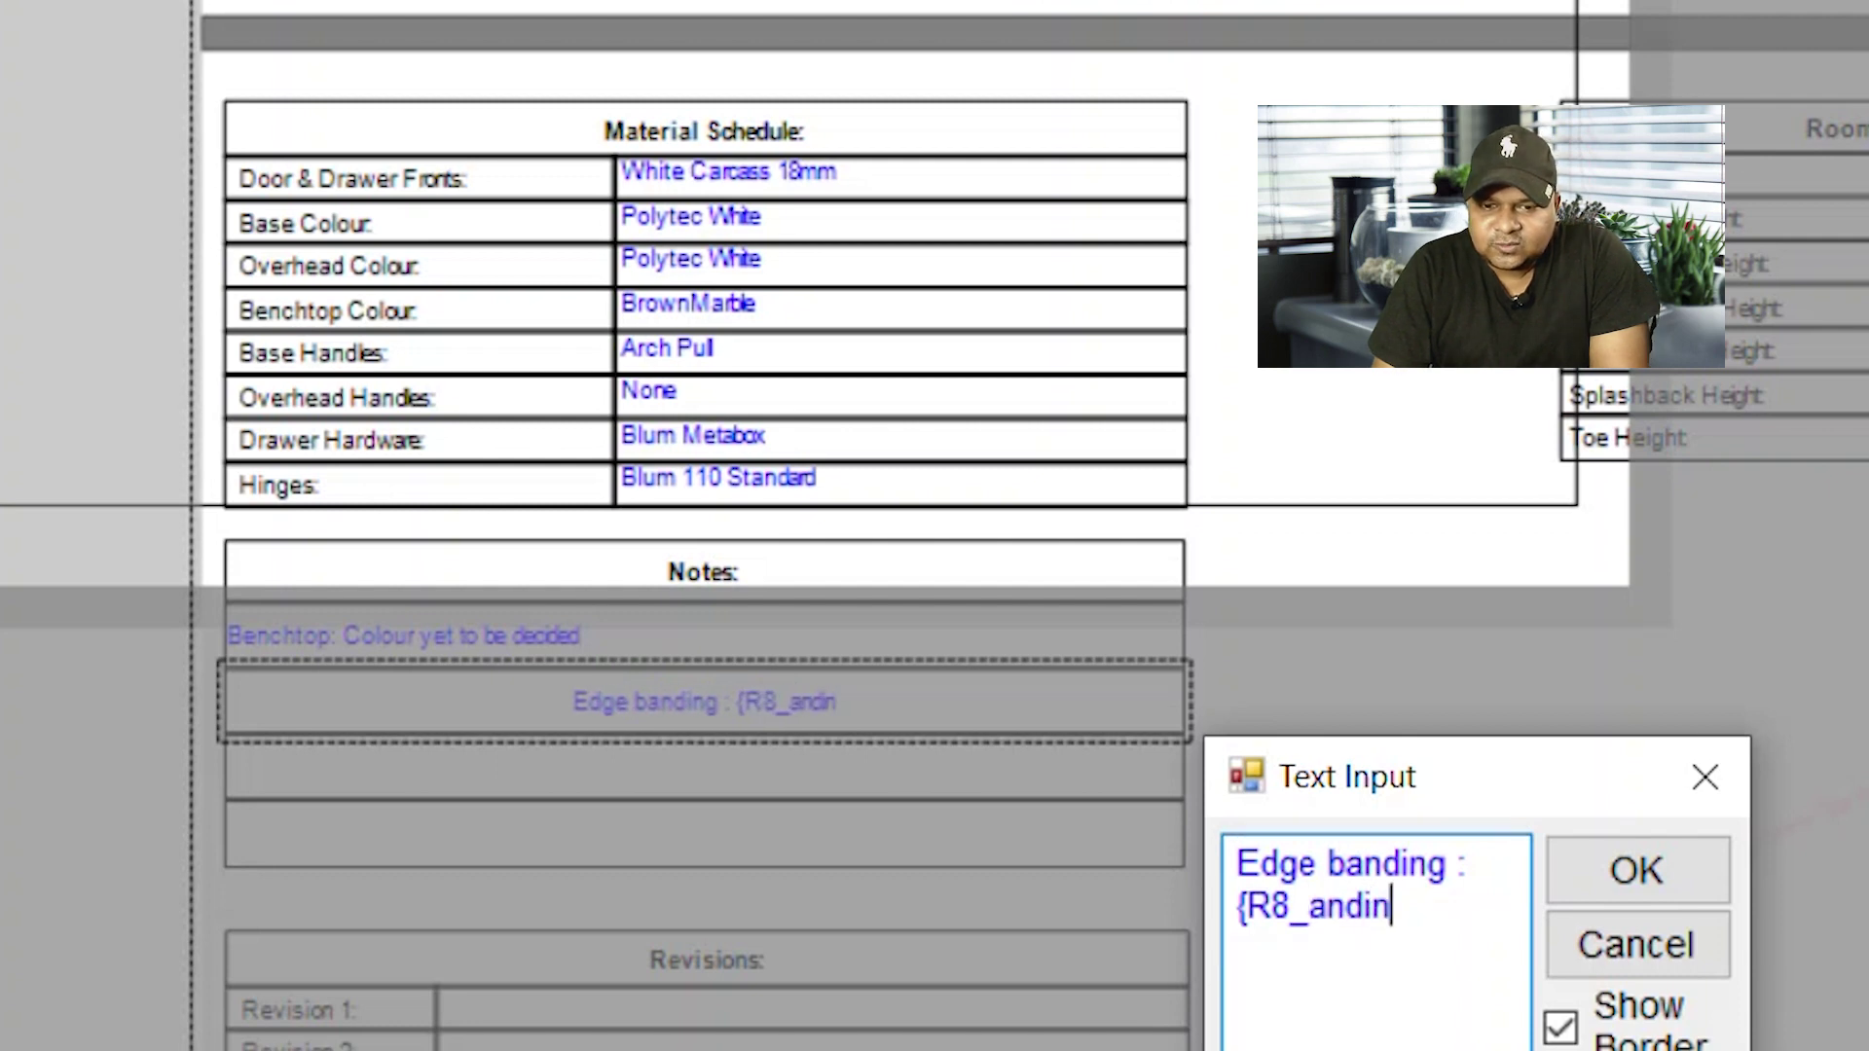
key(BackSpace)
key(BackSpace)
key(BackSpace)
key(BackSpace)
key(BackSpace)
key(BackSpace)
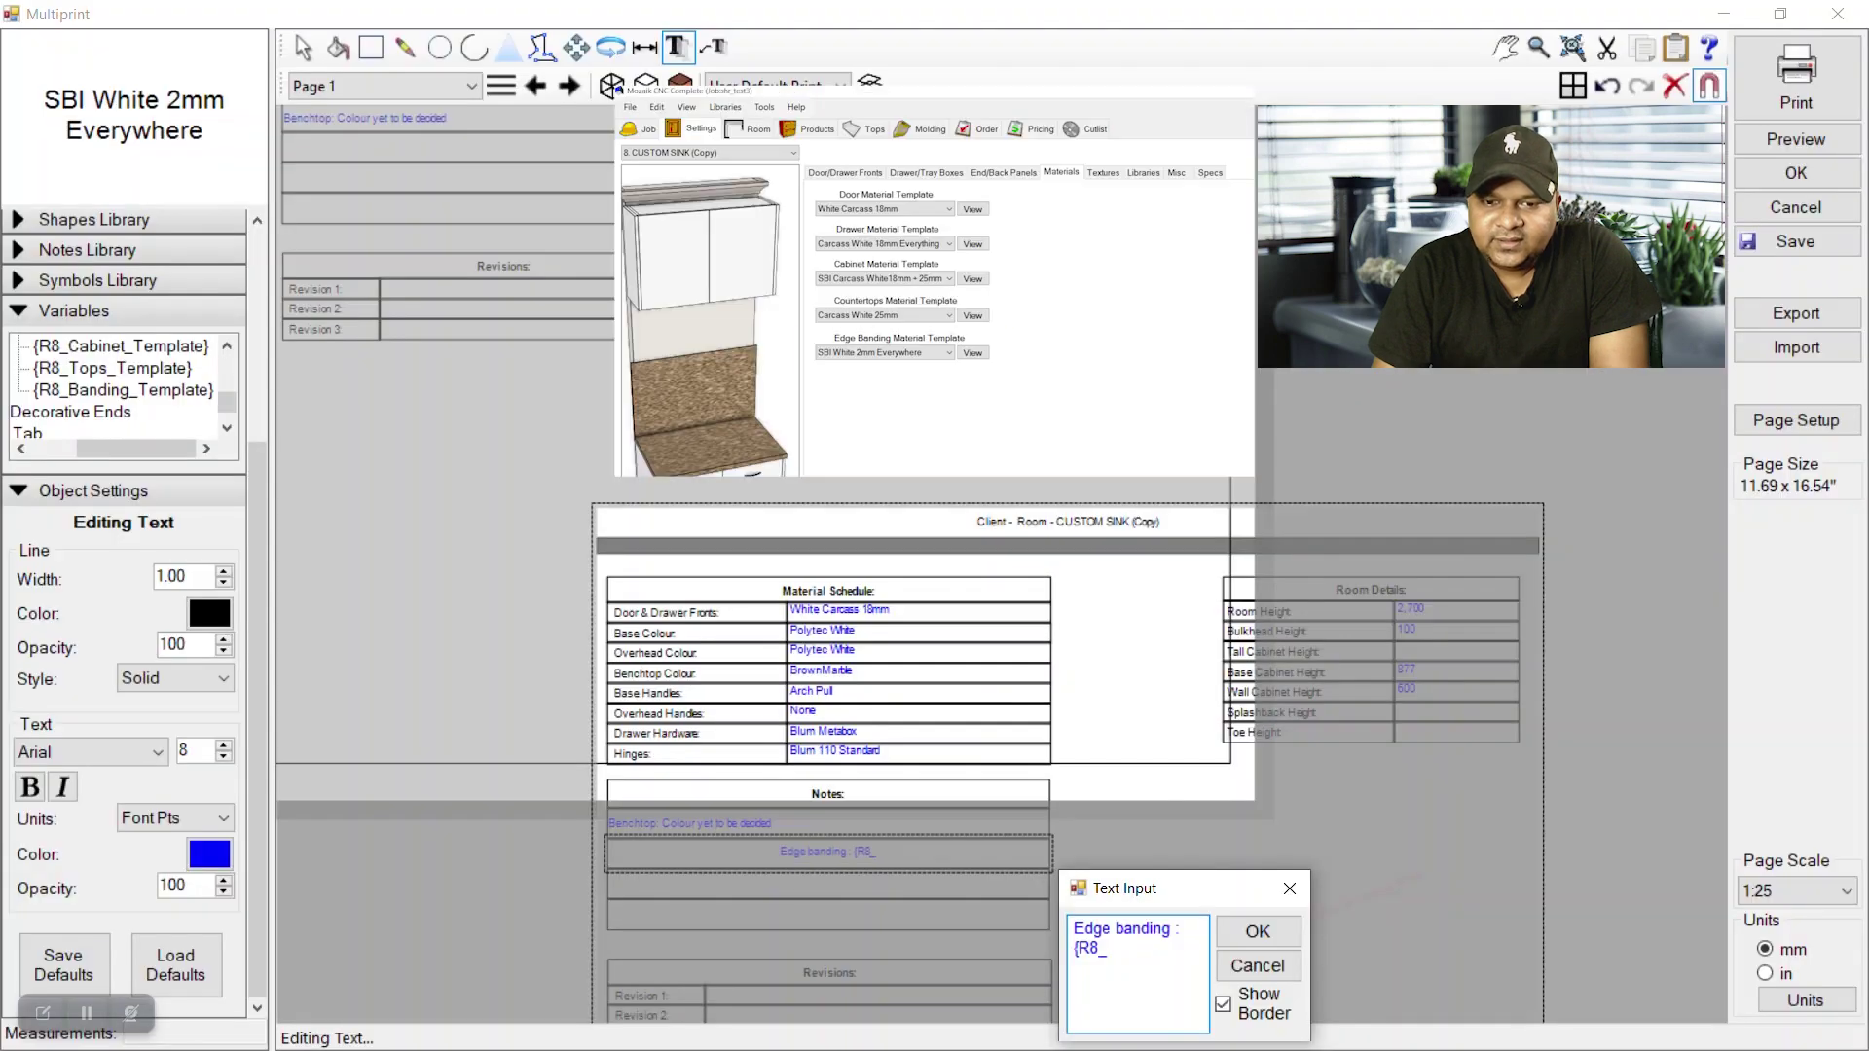
text(Banding)
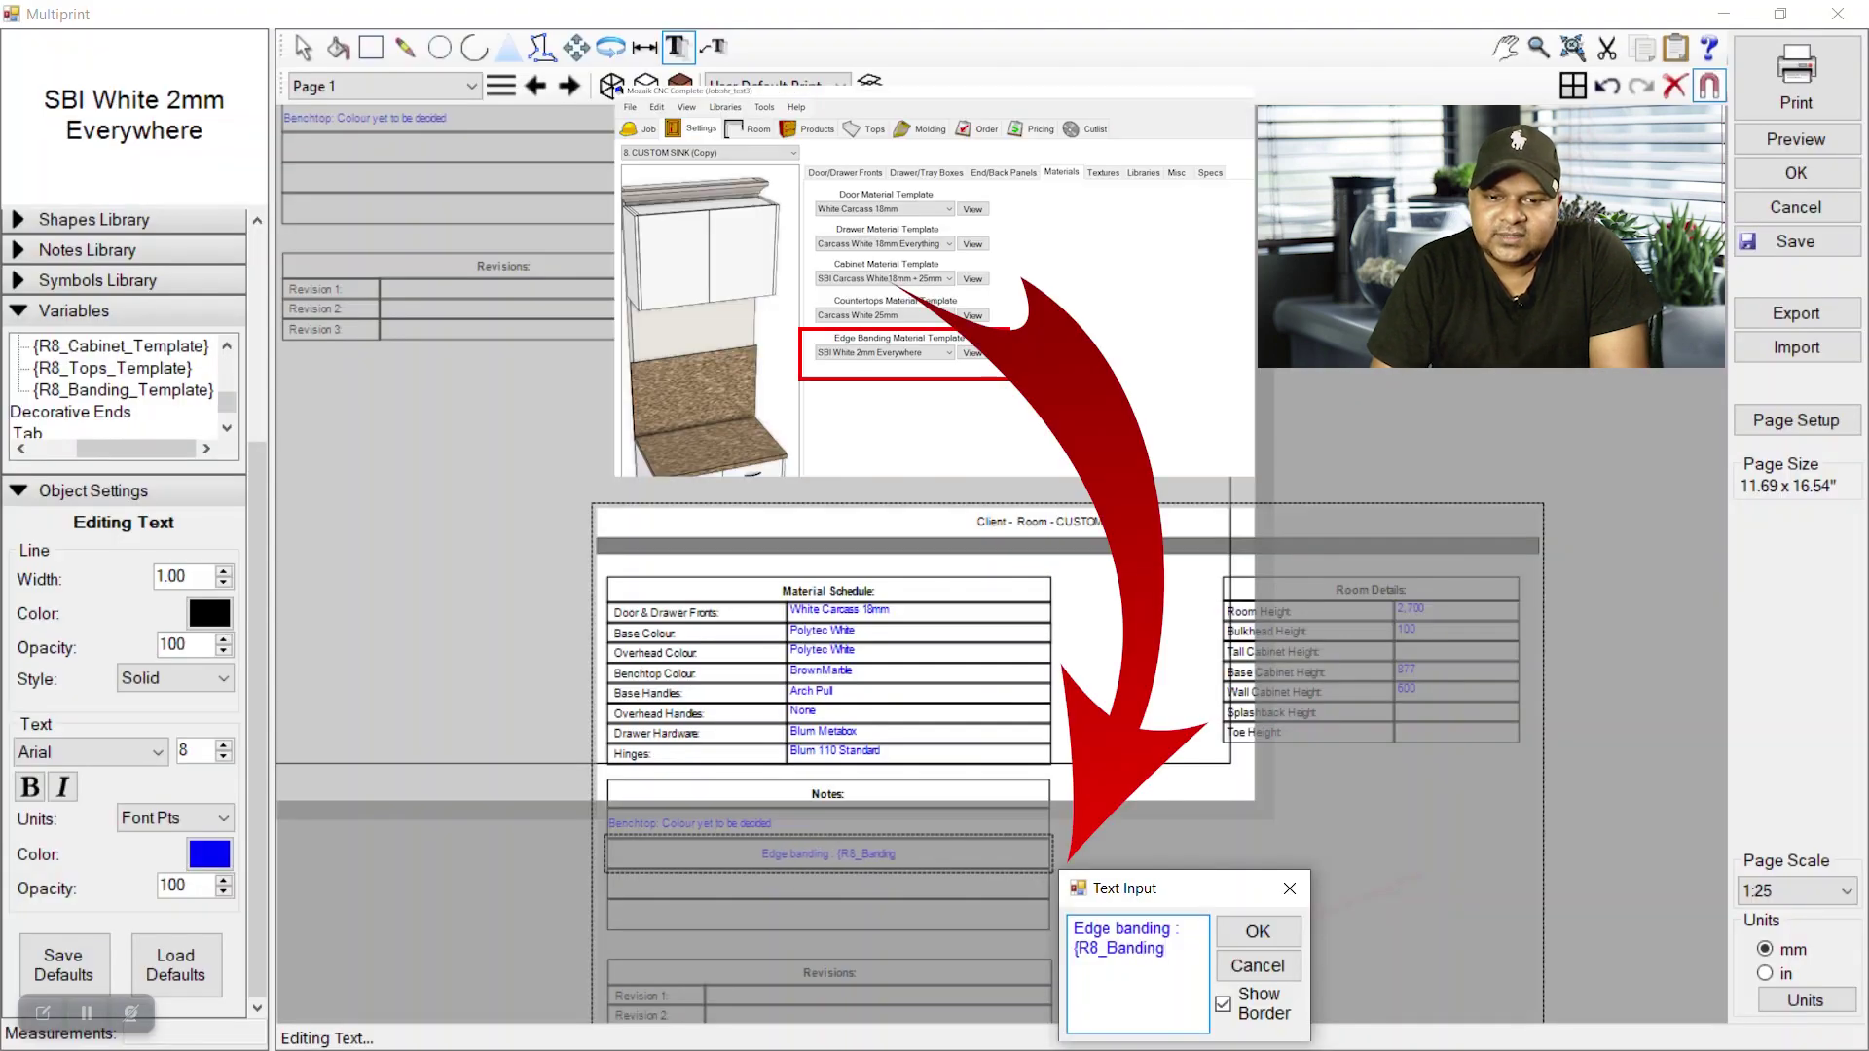
text(_Template)
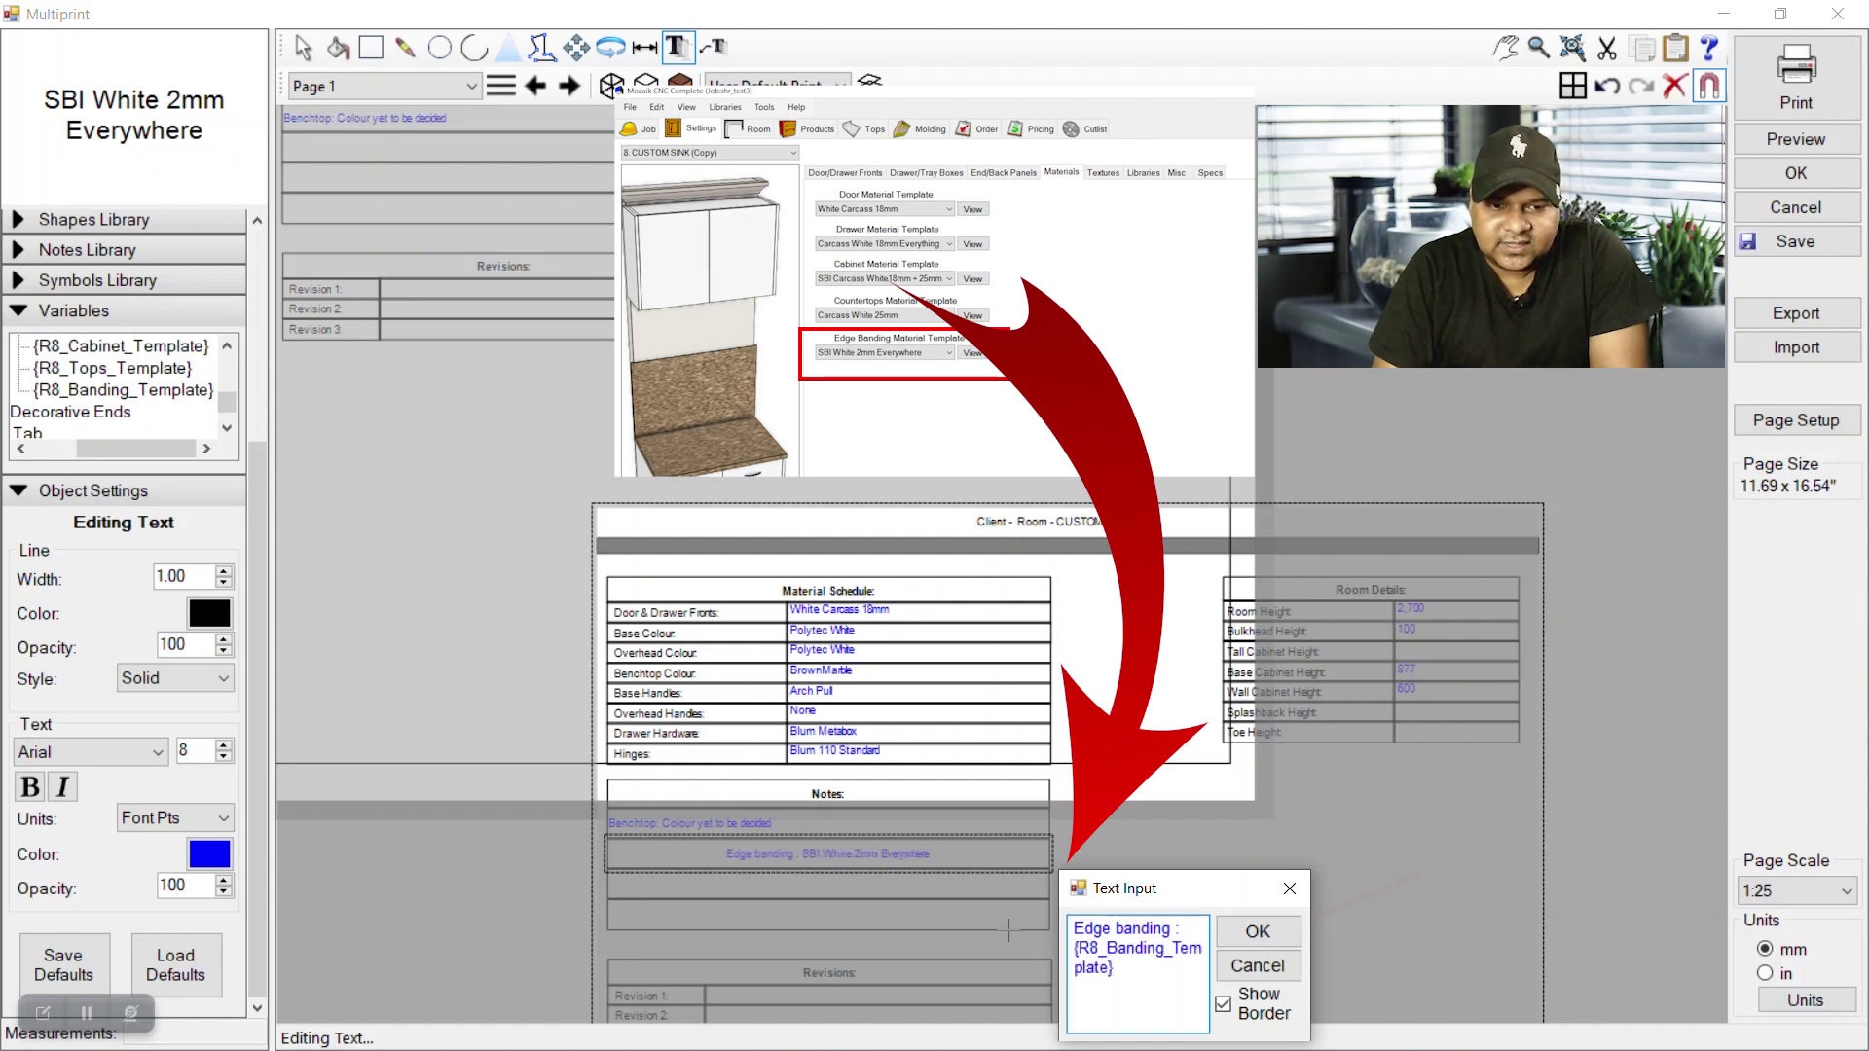
Confirm the Edge banding note and recheck that it reads 'SBI White 2mm Everywhere'
click(1258, 931)
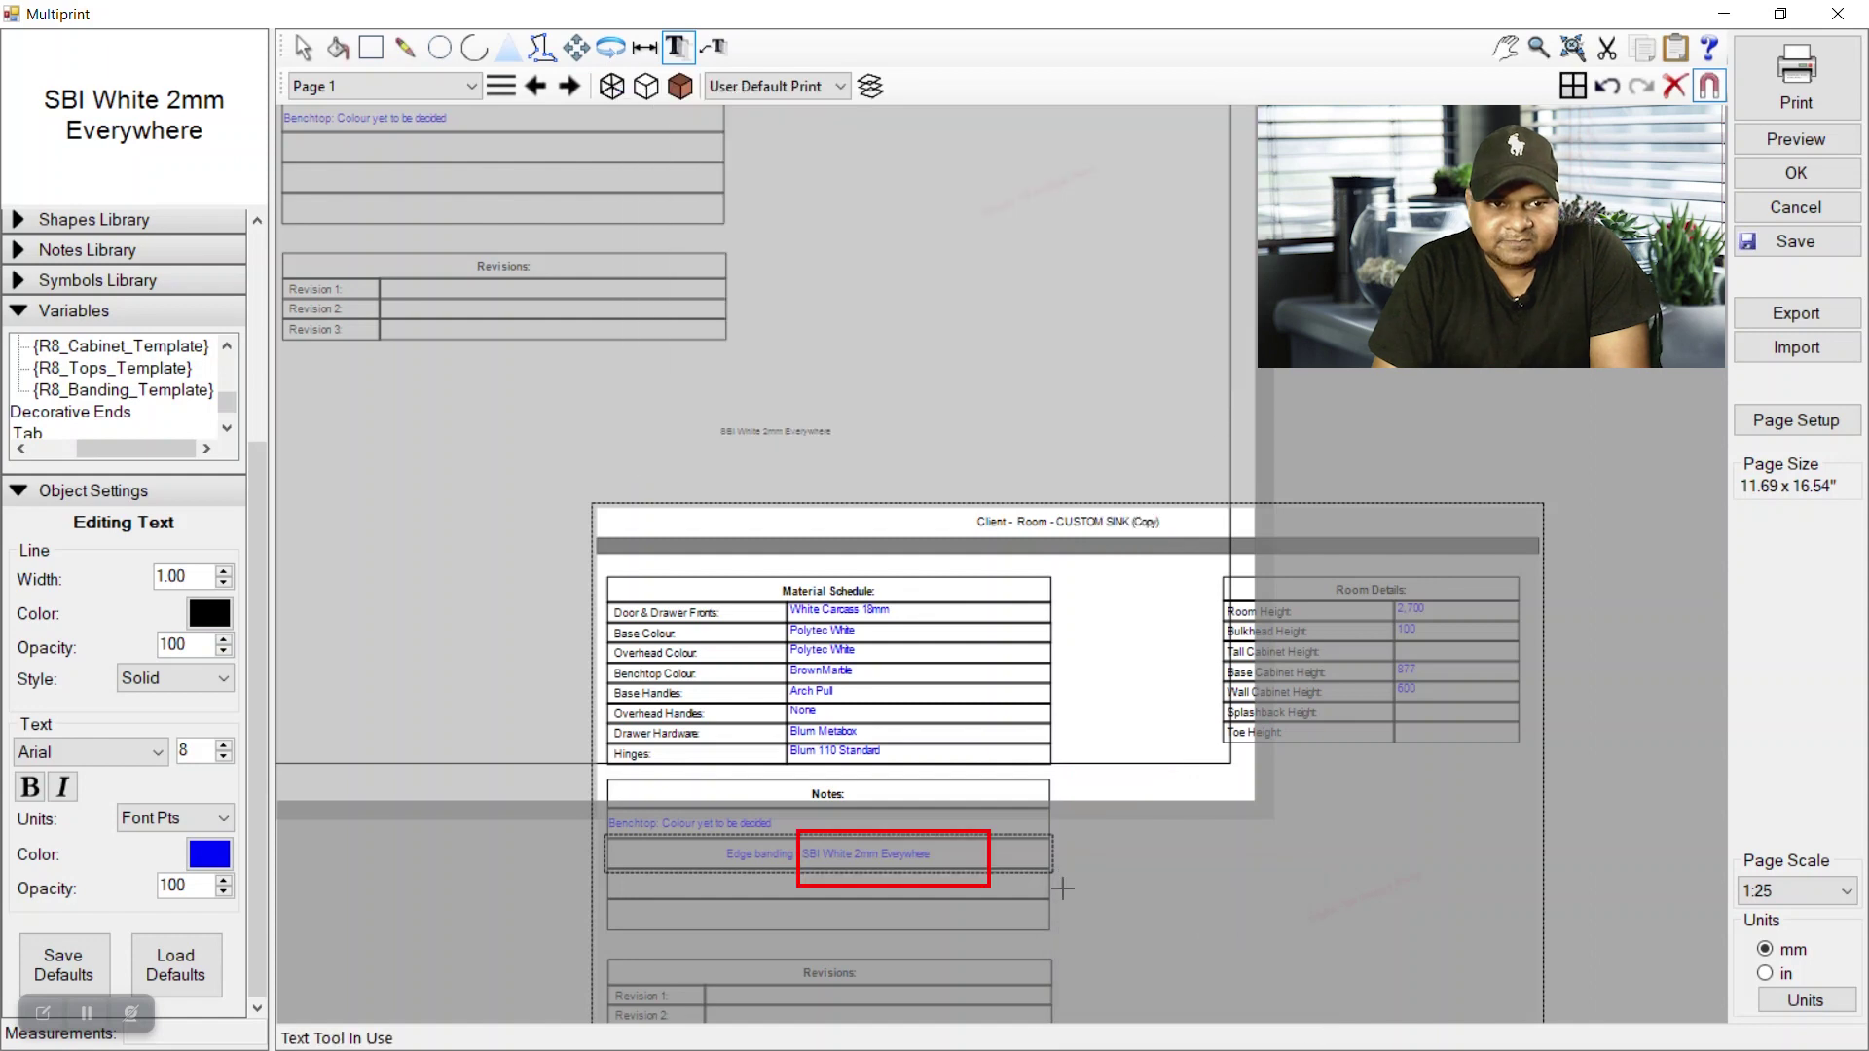
click(303, 47)
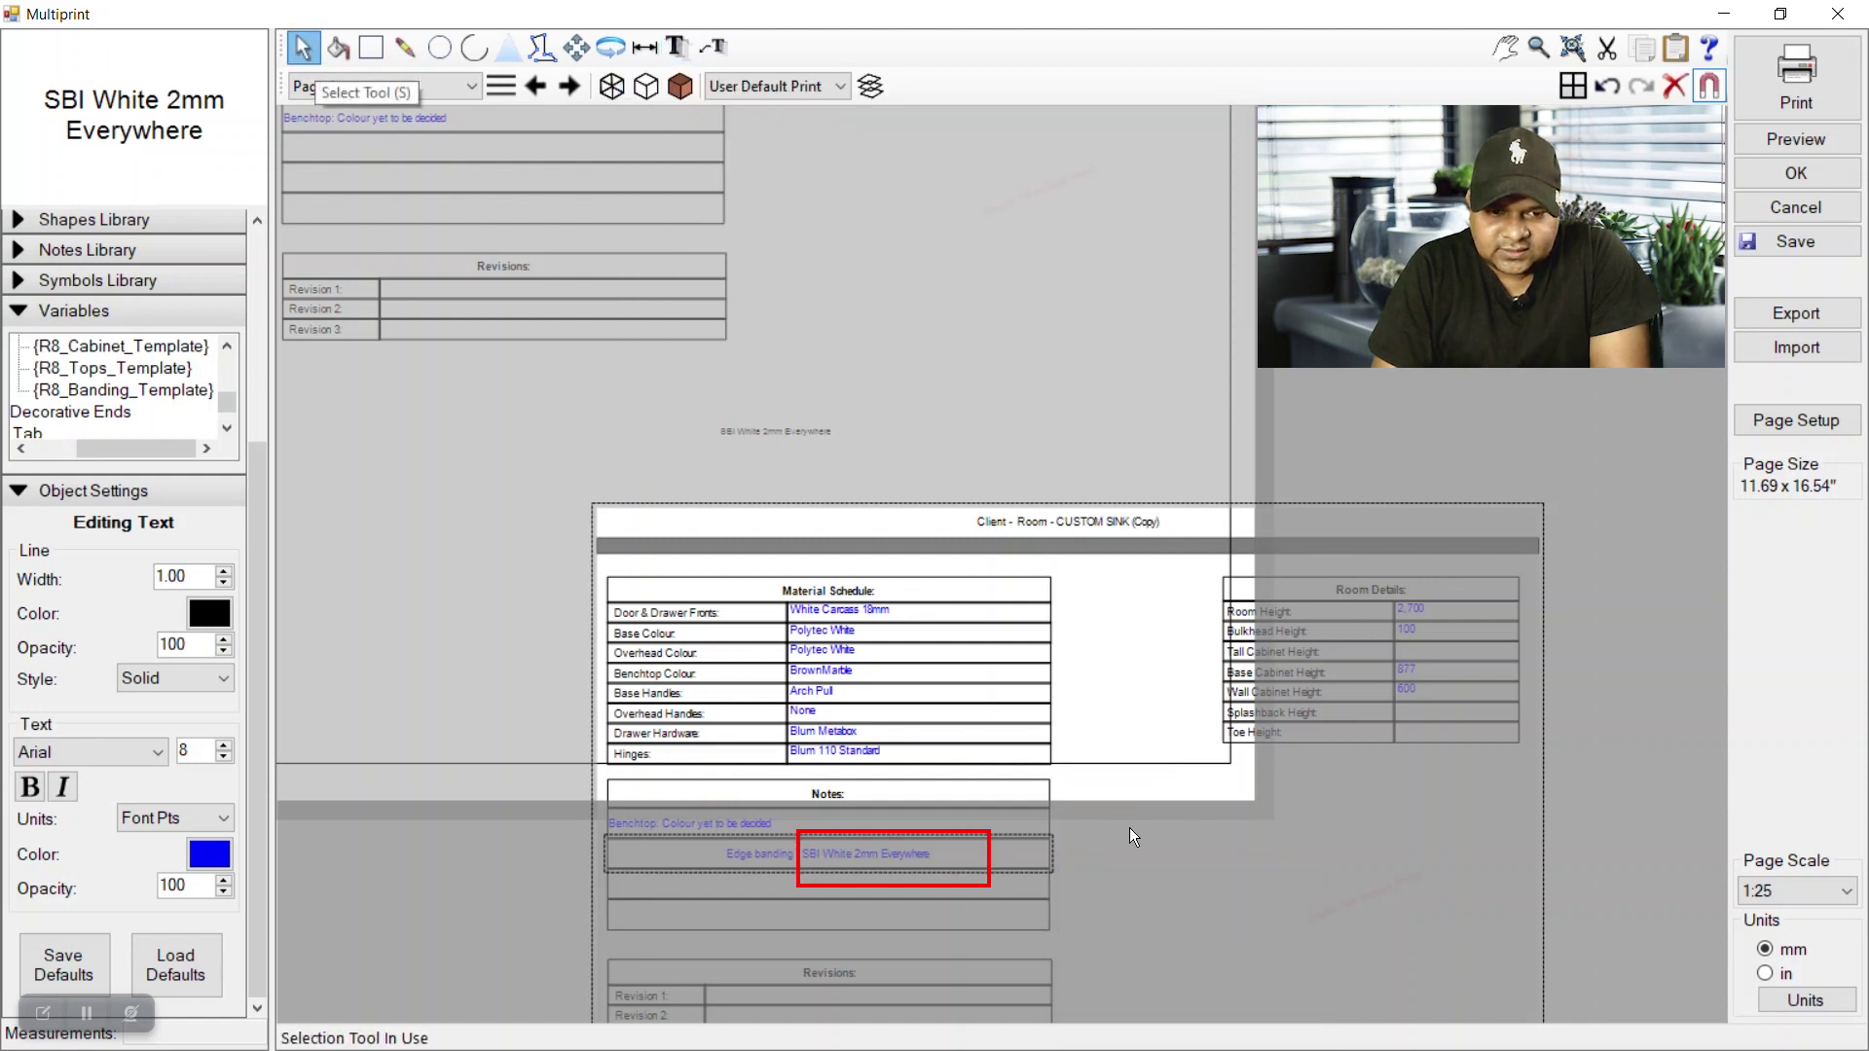
click(920, 852)
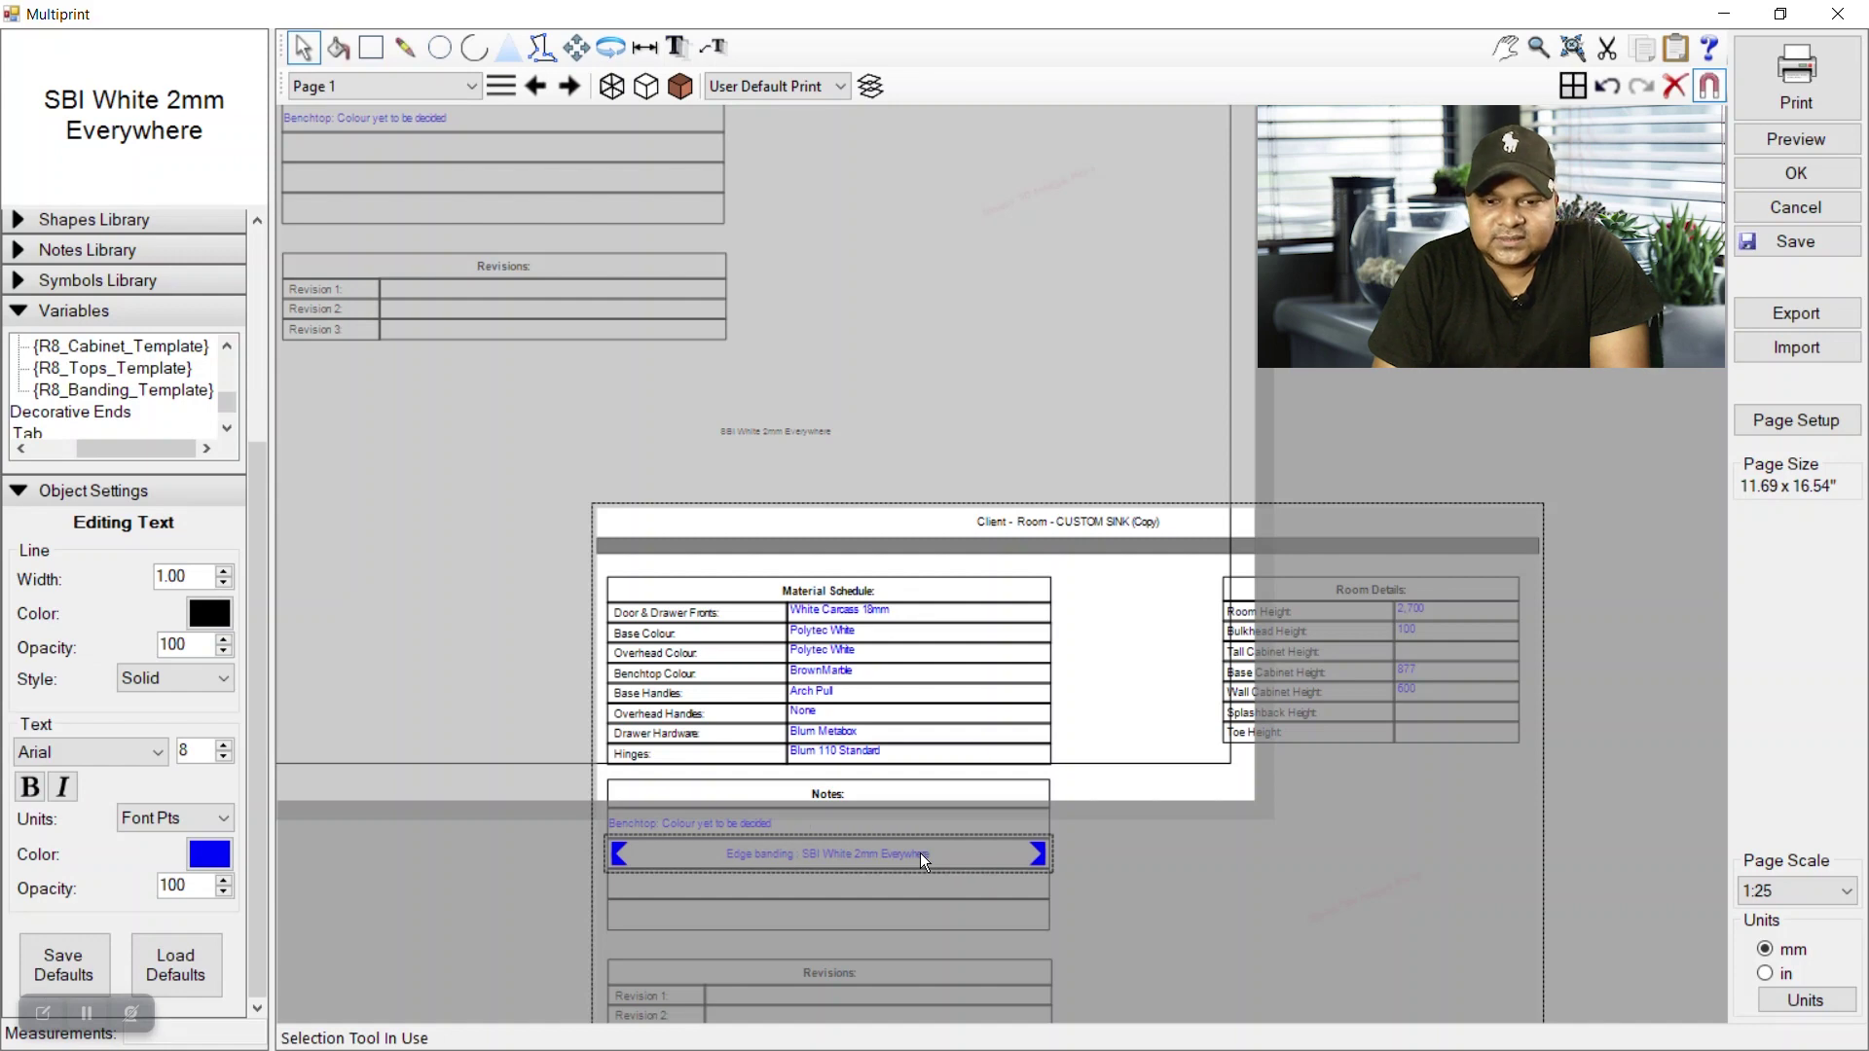
double_click(920, 853)
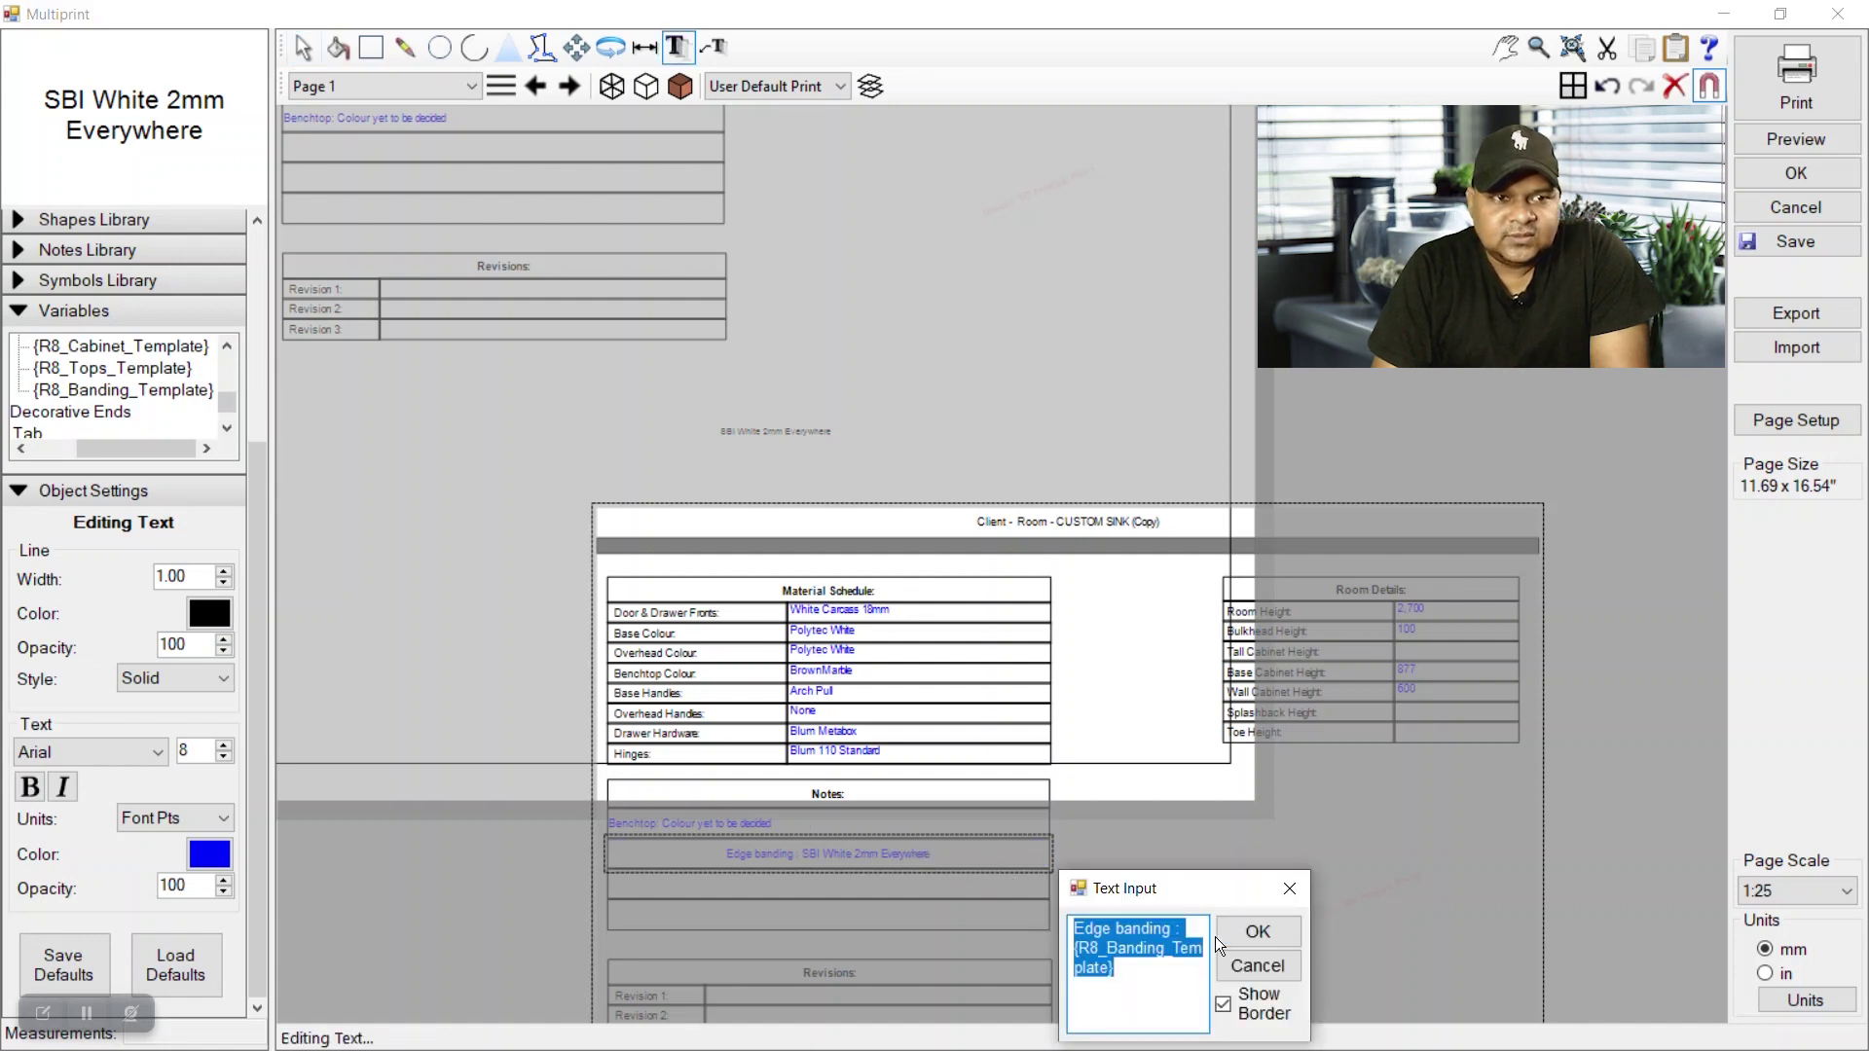
click(1256, 932)
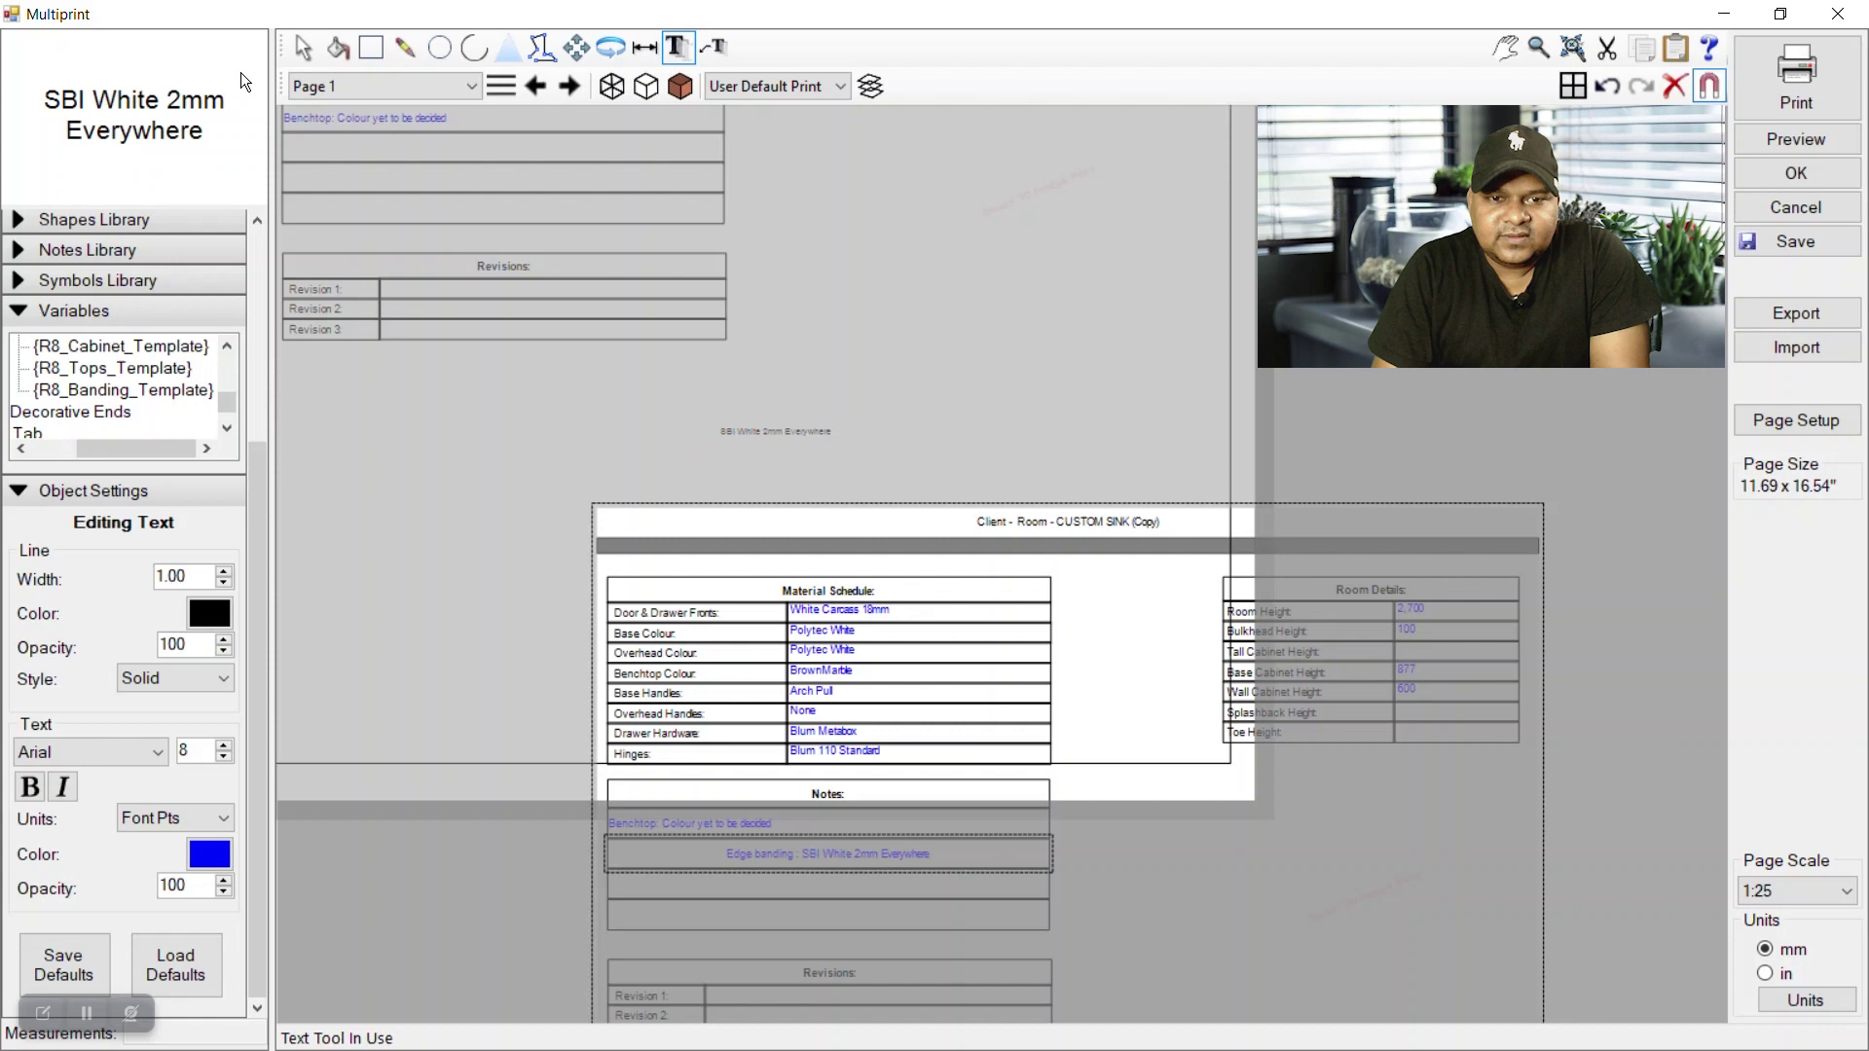
Select the Hinges: label in the copied Material Schedule table
click(302, 47)
click(956, 590)
scroll(949, 429, down, 2)
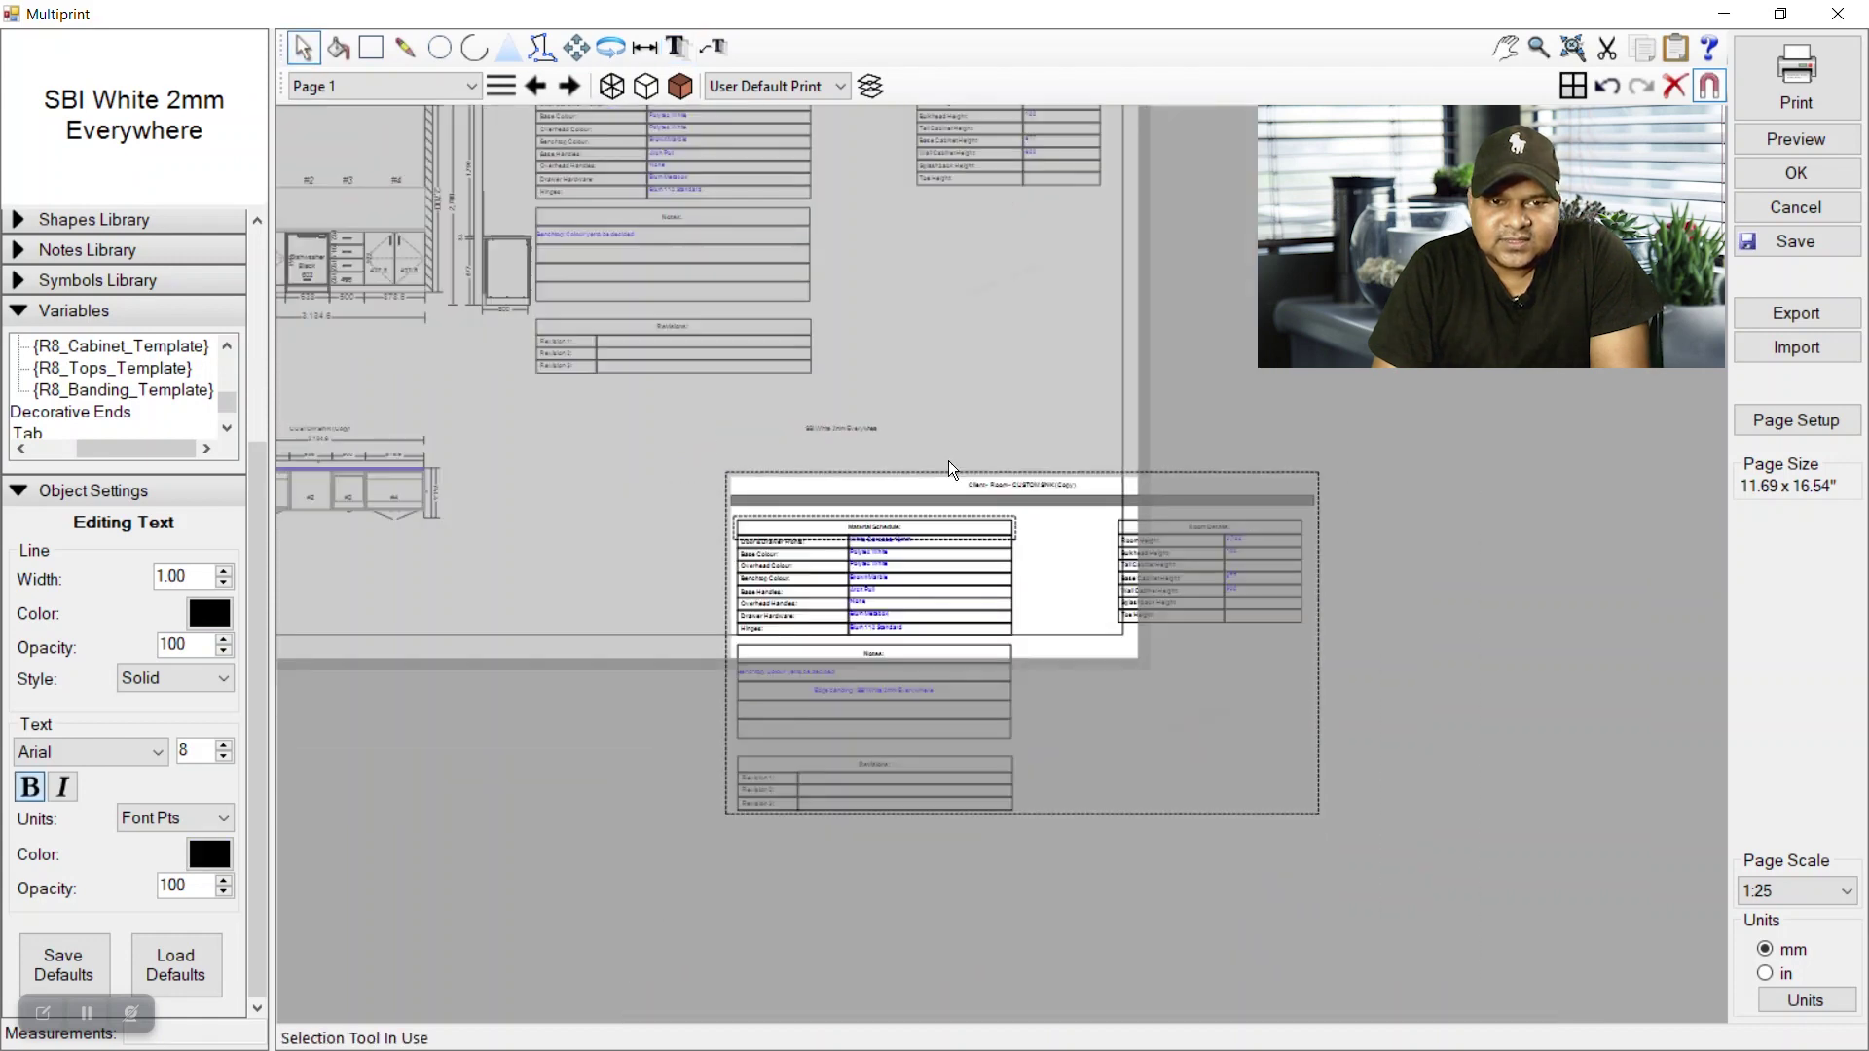
scroll(944, 670, up, 1)
click(1048, 627)
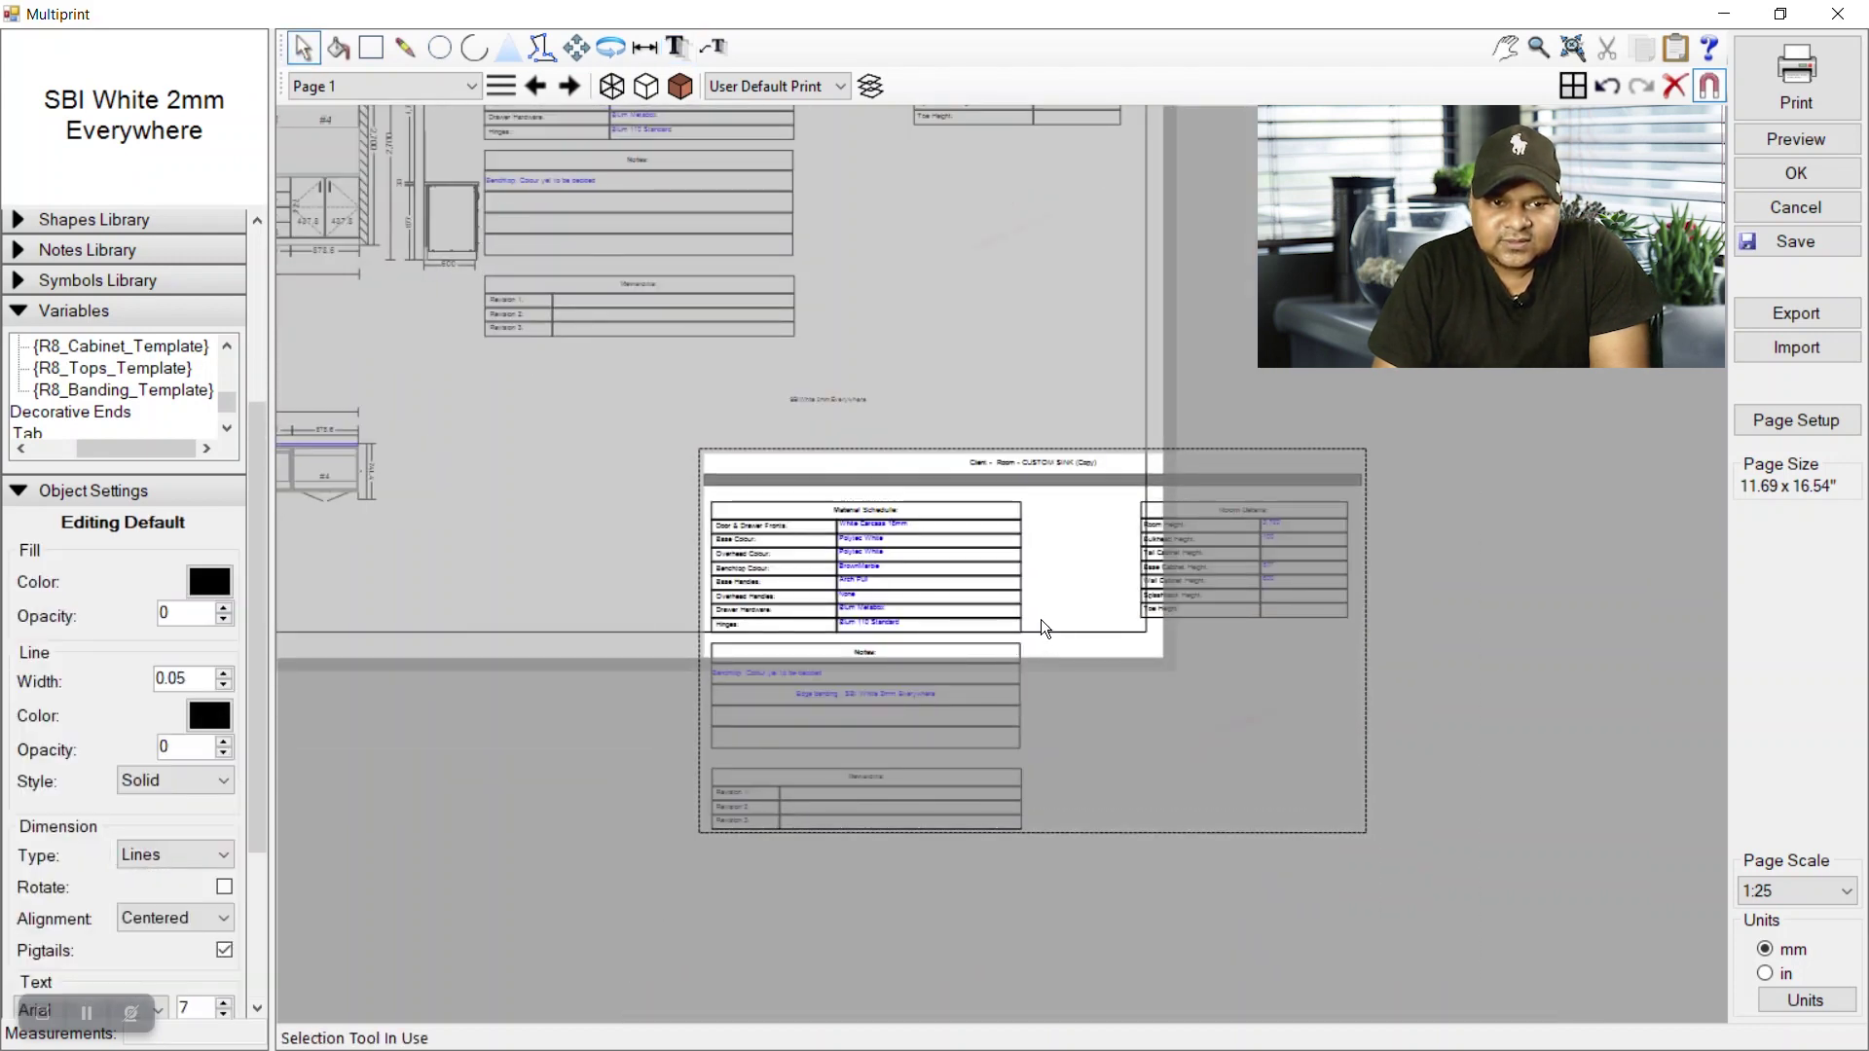
scroll(921, 652, up, 3)
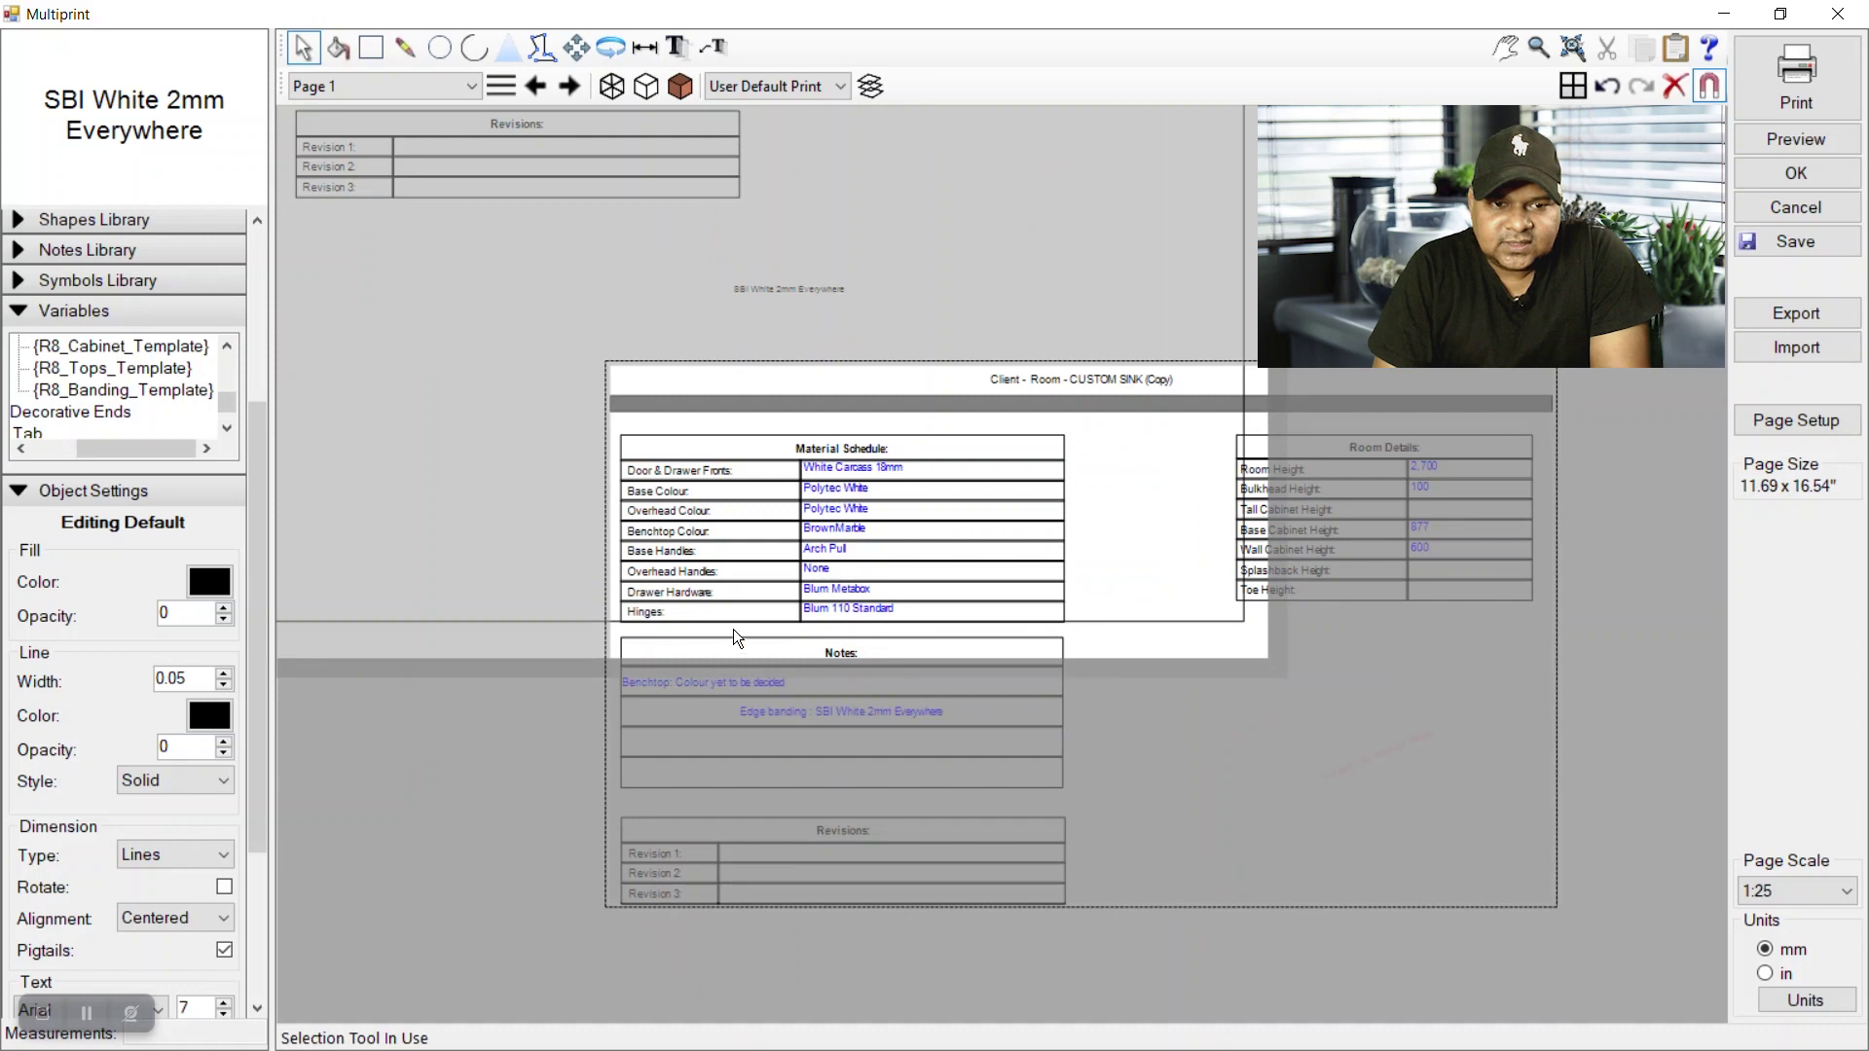
click(693, 614)
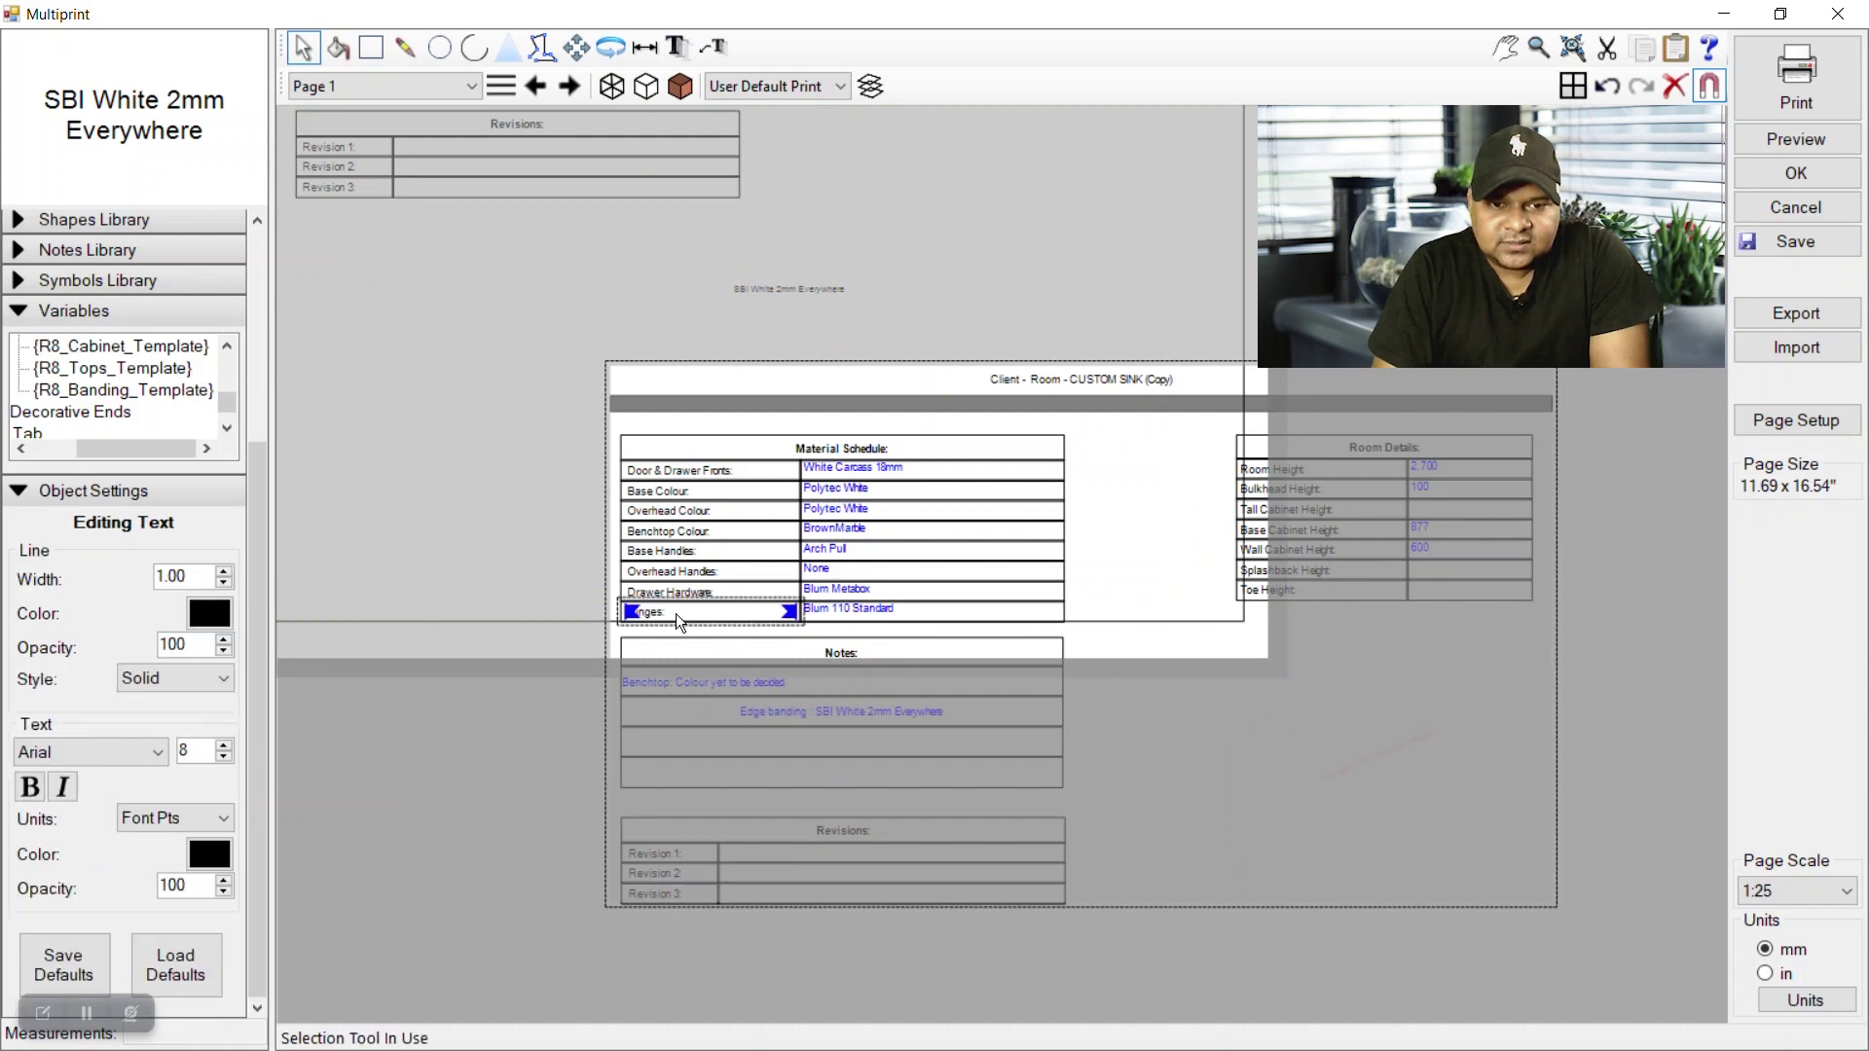
Replace the Hinges: label text with 'Benchtop:'
double_click(676, 614)
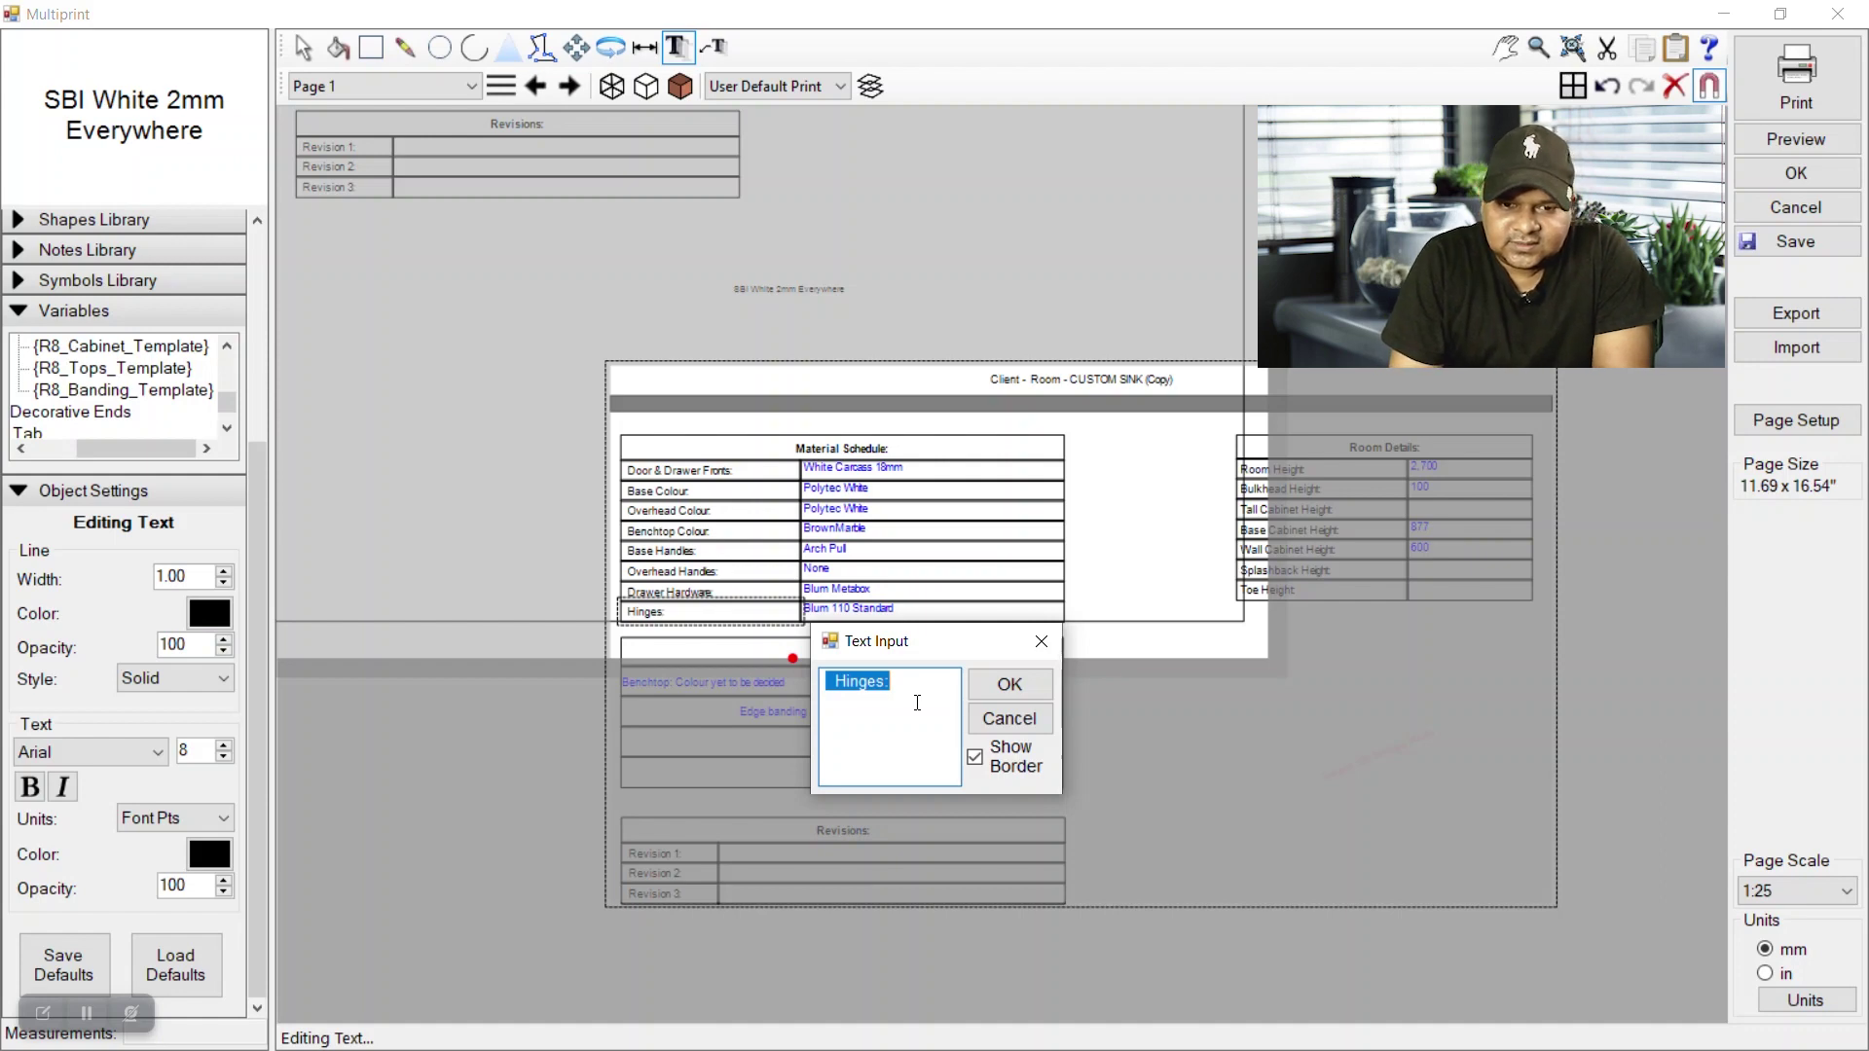
text(b)
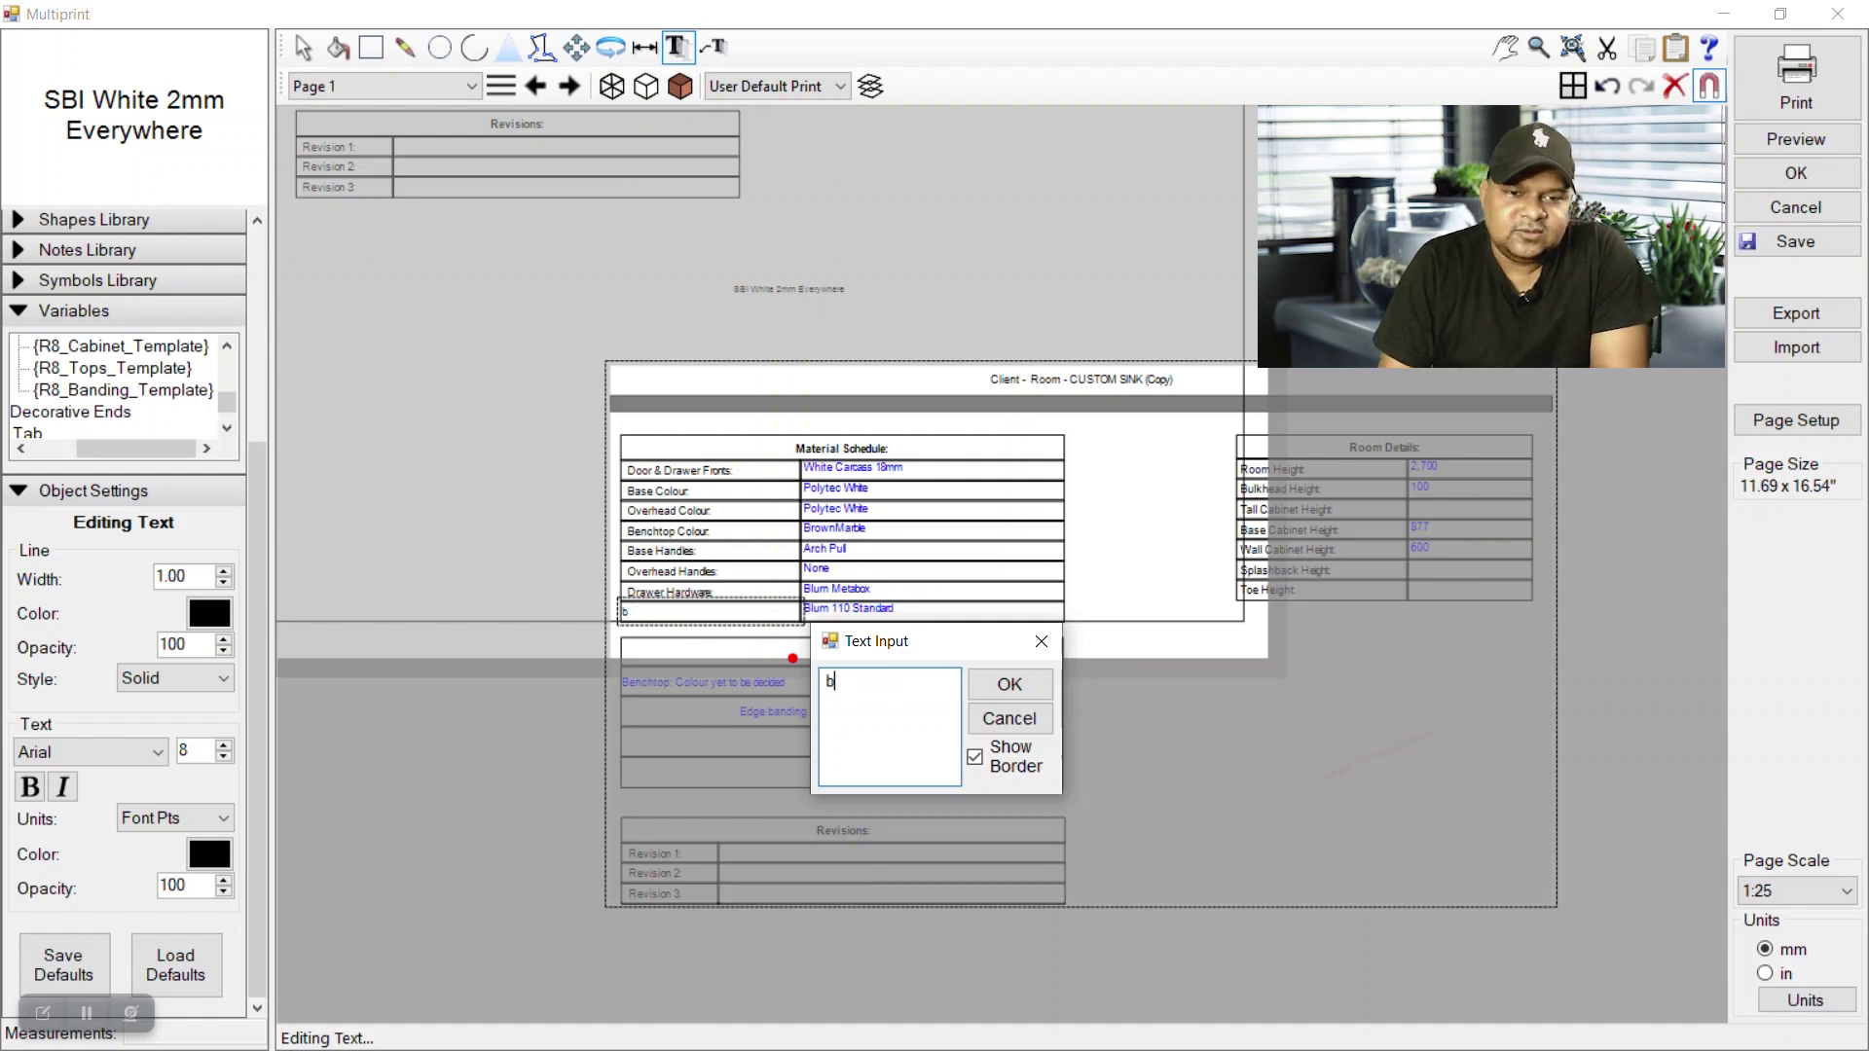
key(BackSpace)
text(Be)
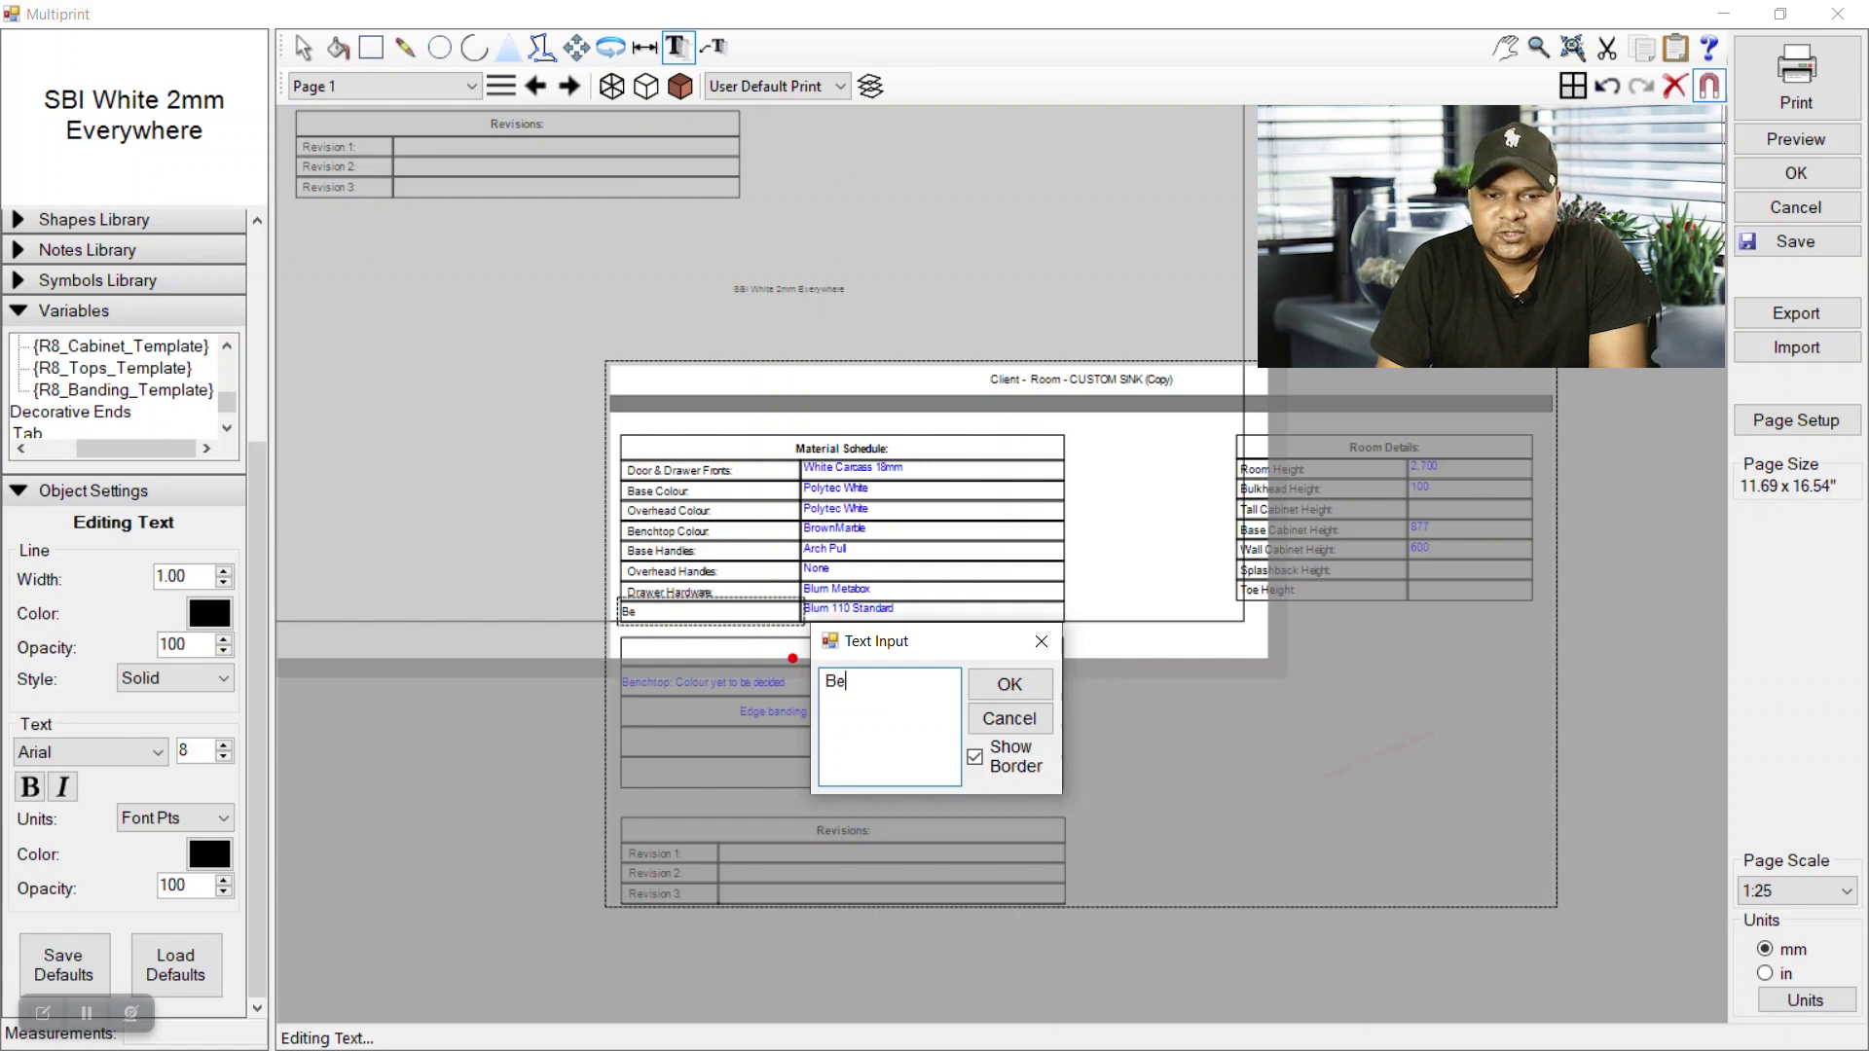
text(nchtop)
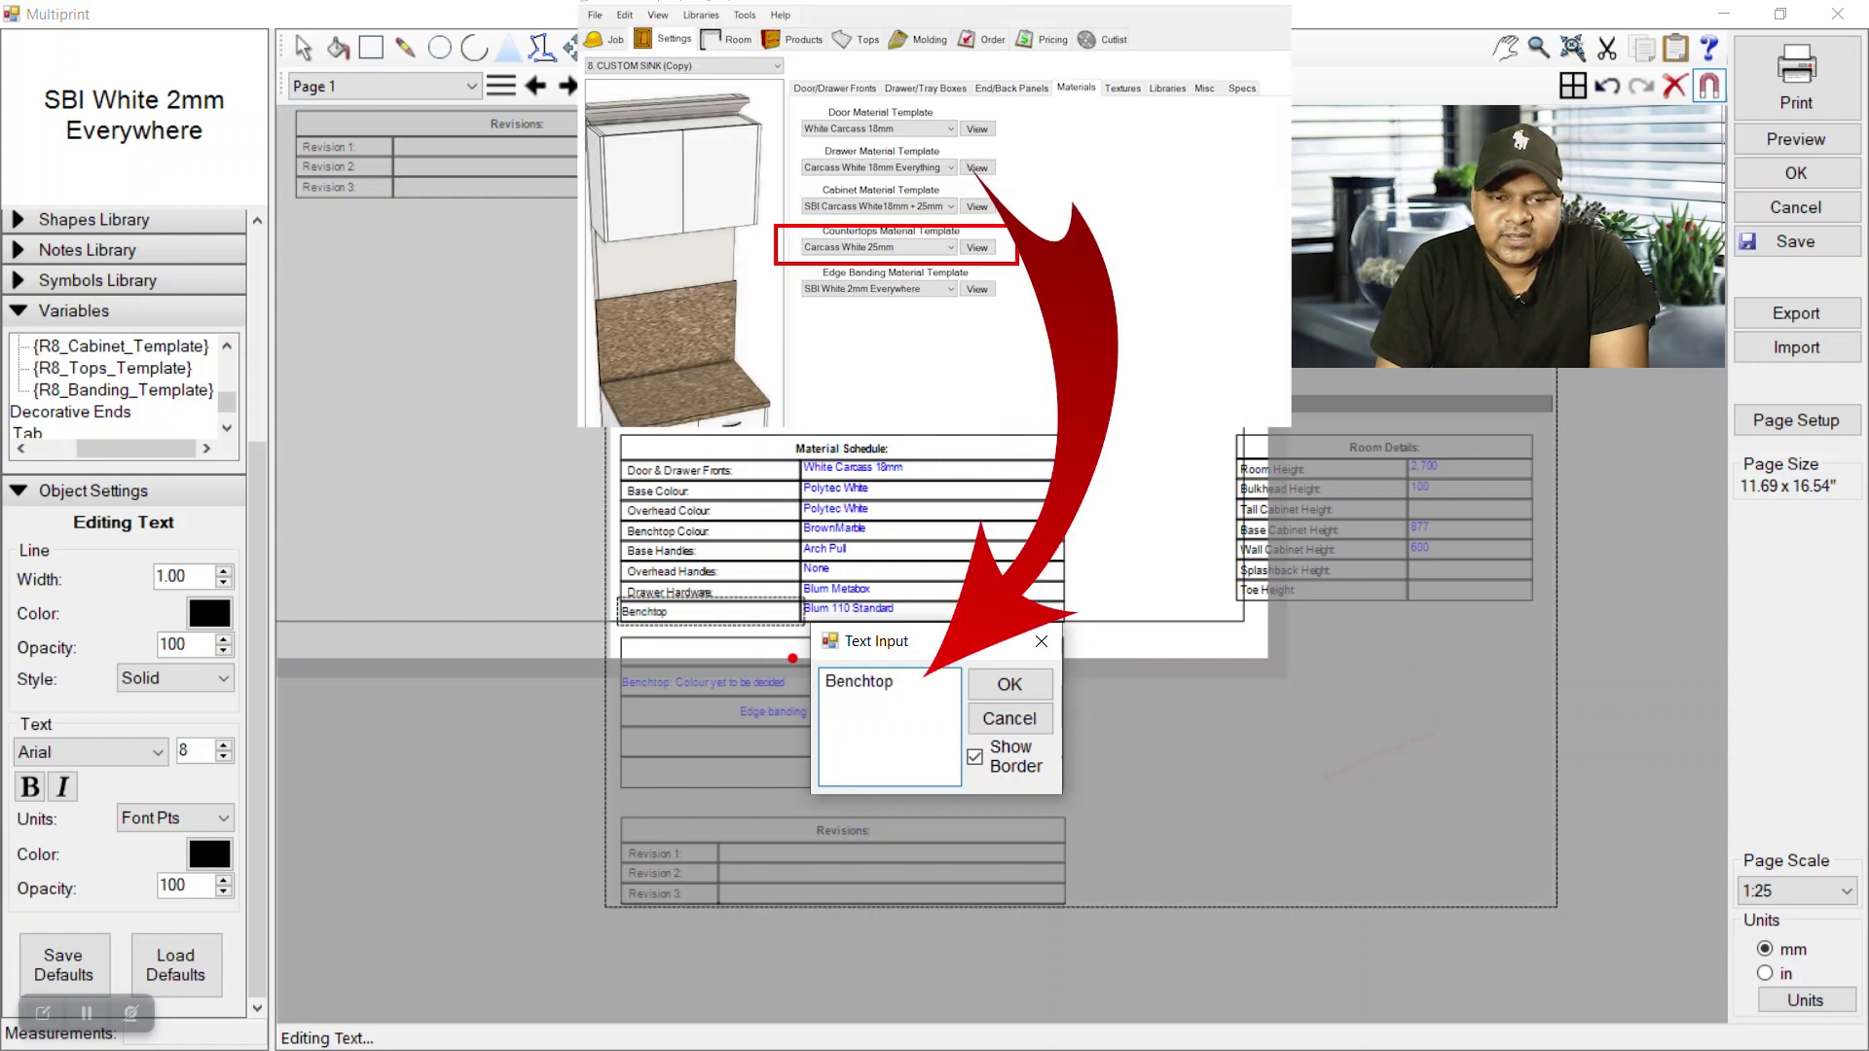
text(:)
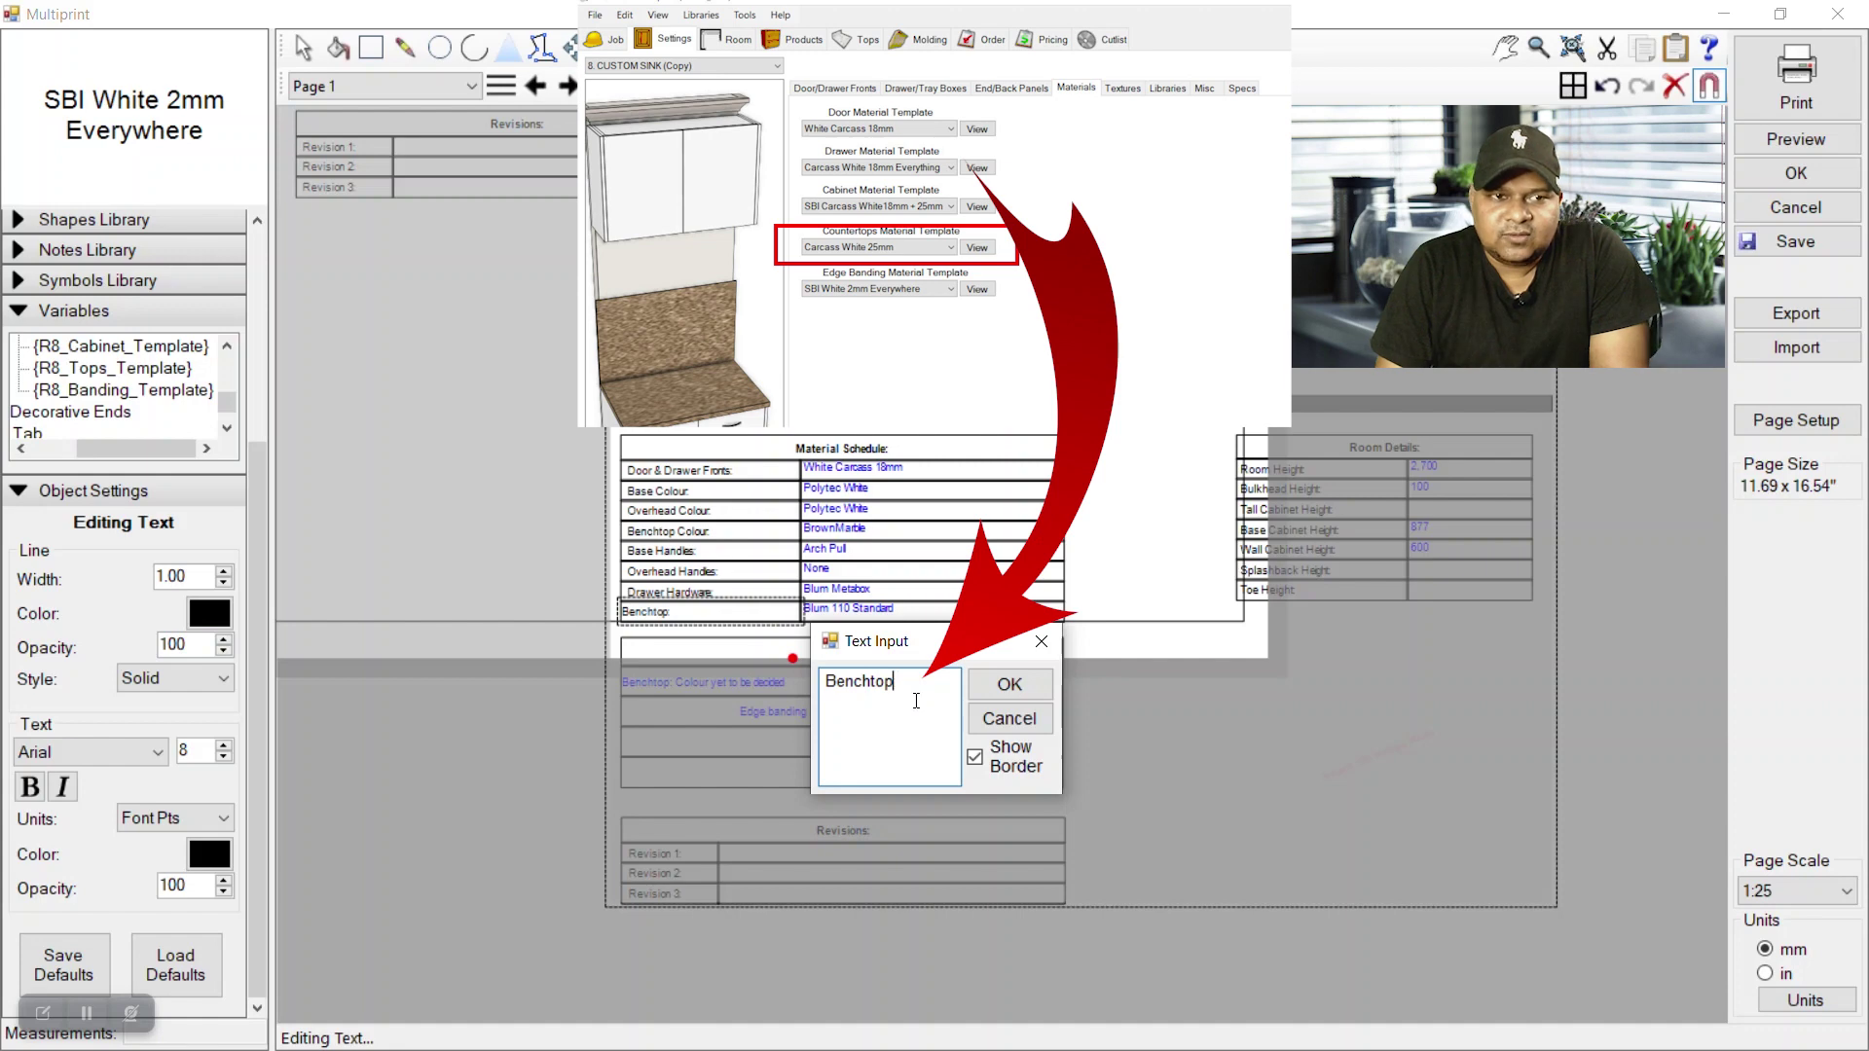
click(999, 688)
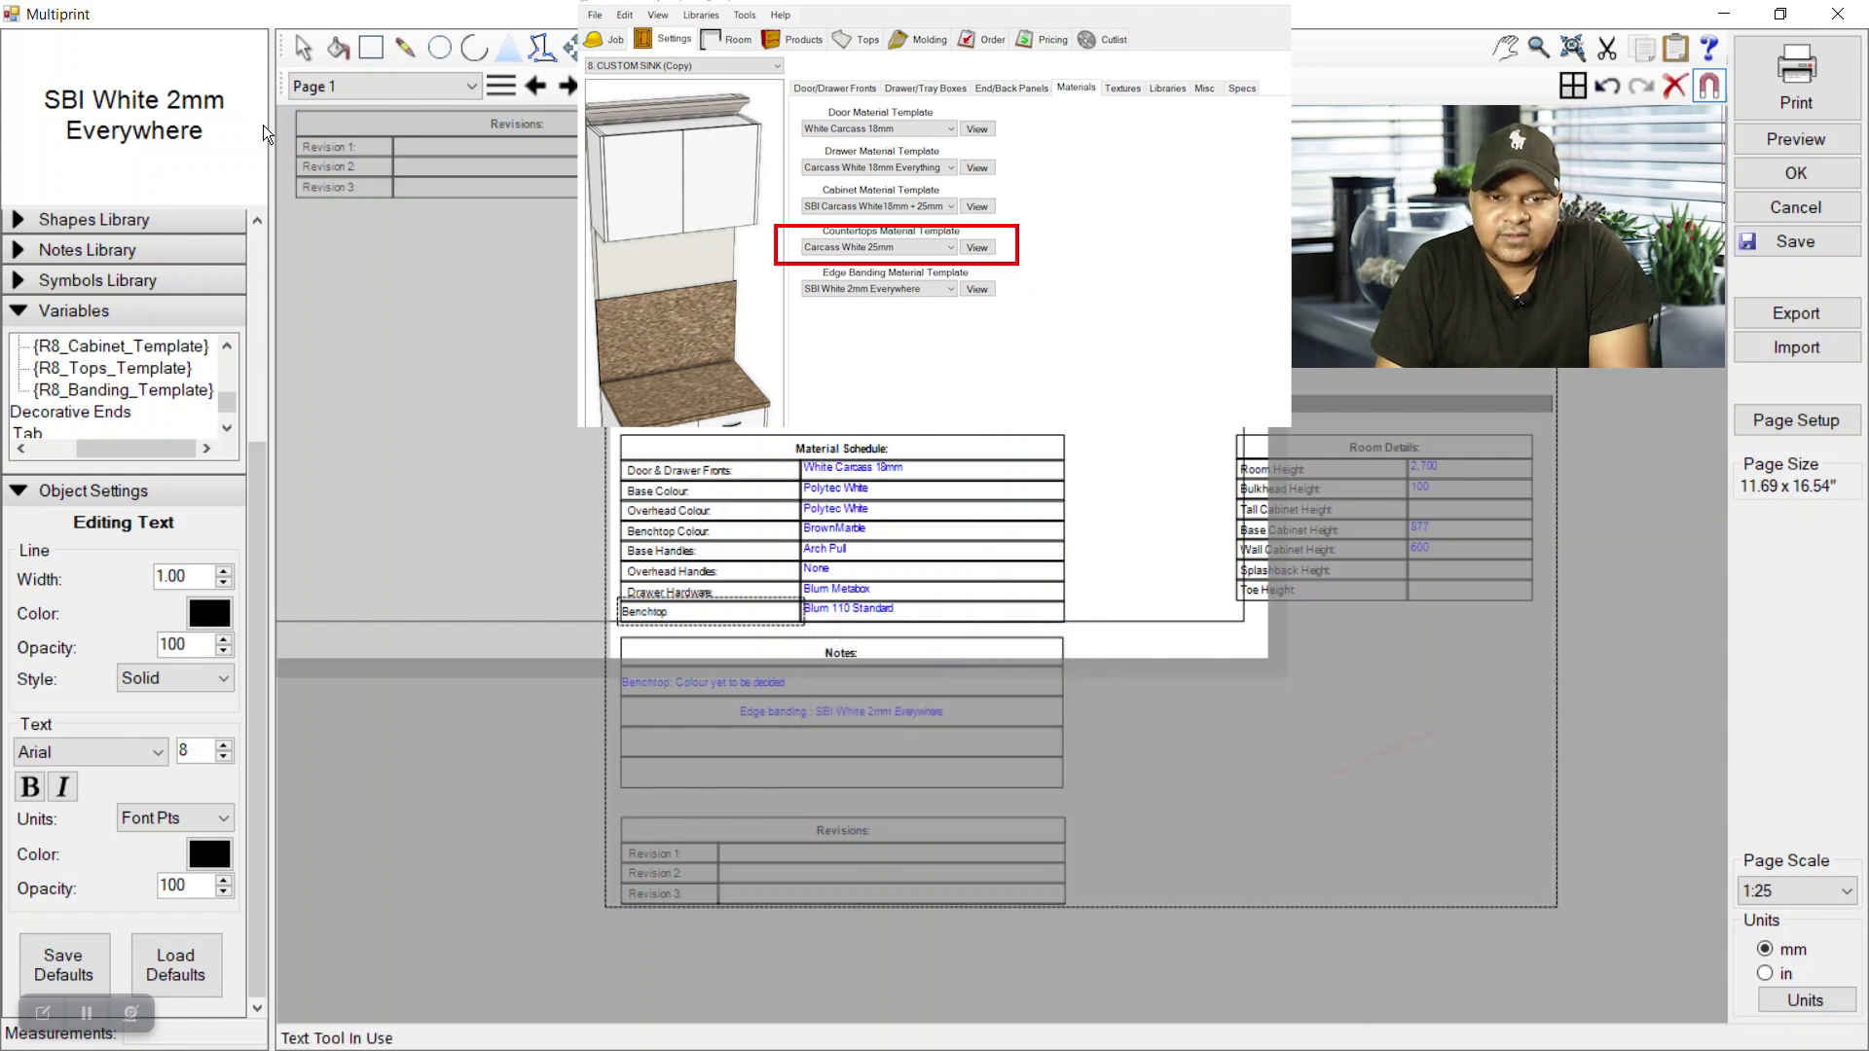
Swap Base_Hinges for Tops_Template so the Benchtop value reads {R8_Tops_Template}
click(295, 56)
click(903, 605)
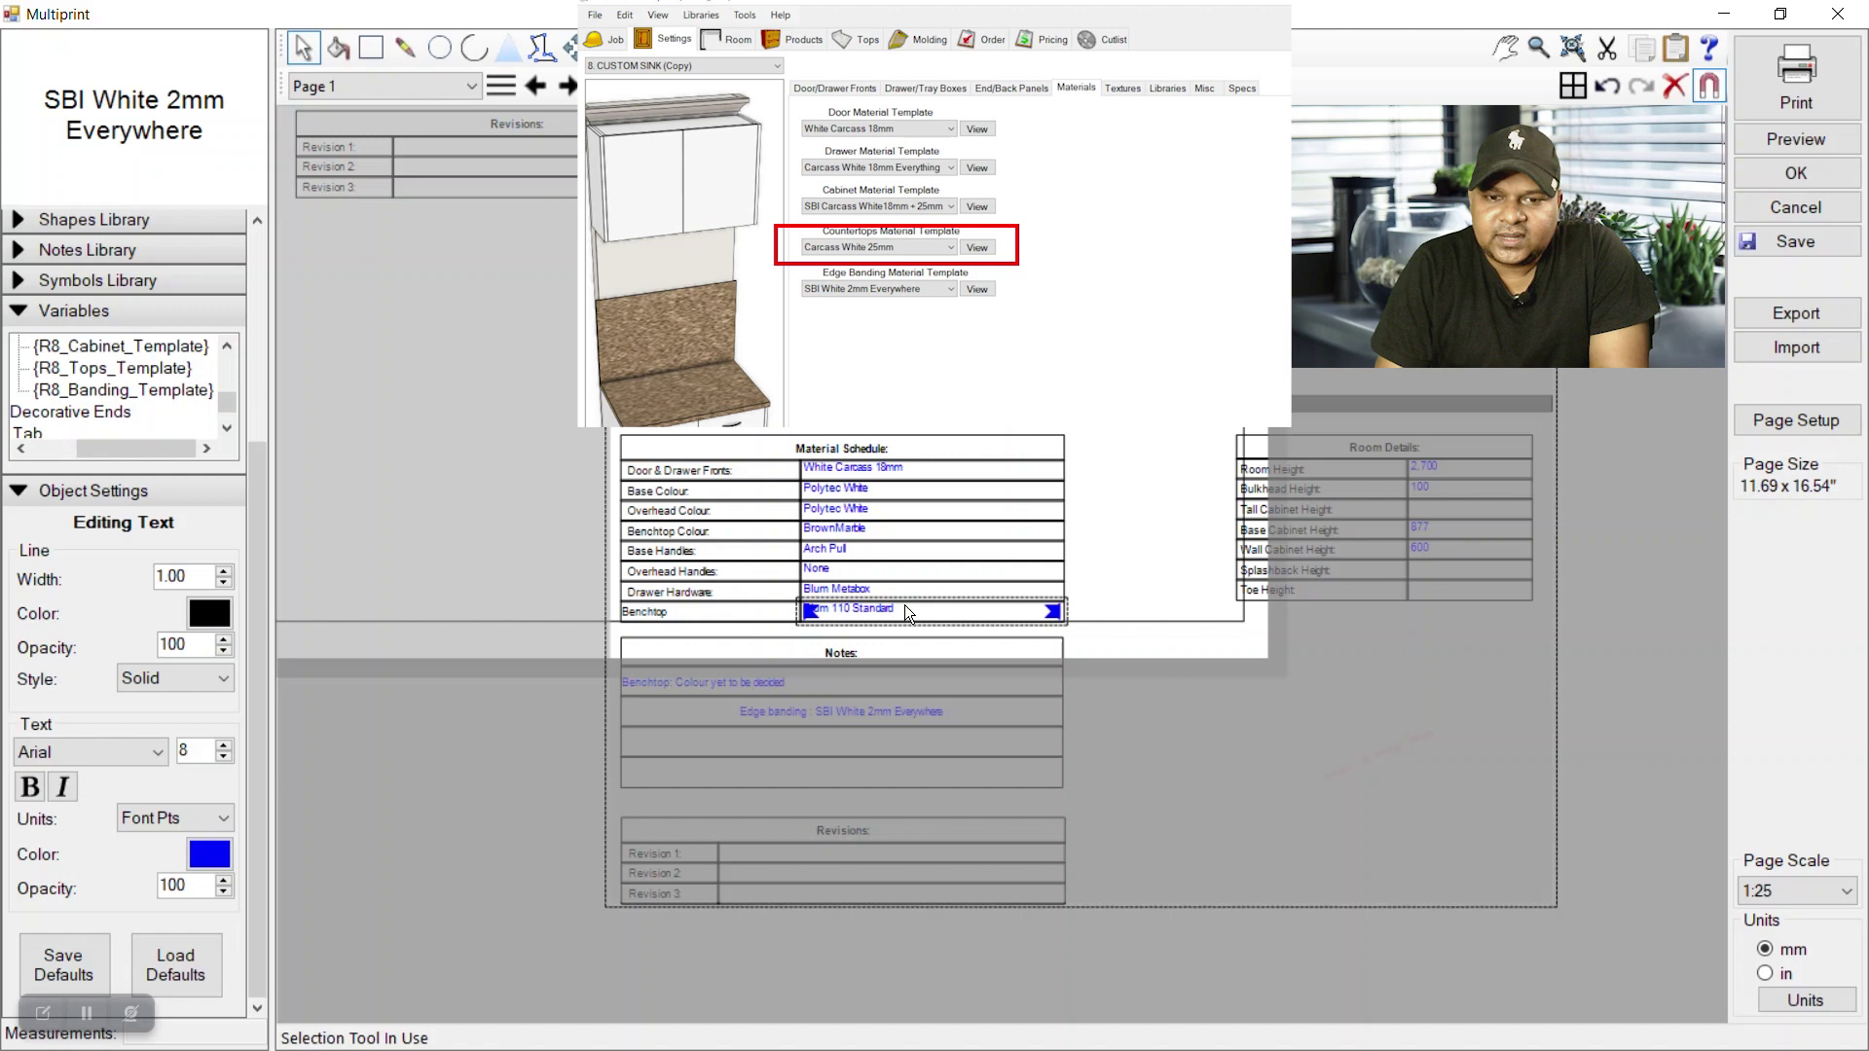
double_click(904, 606)
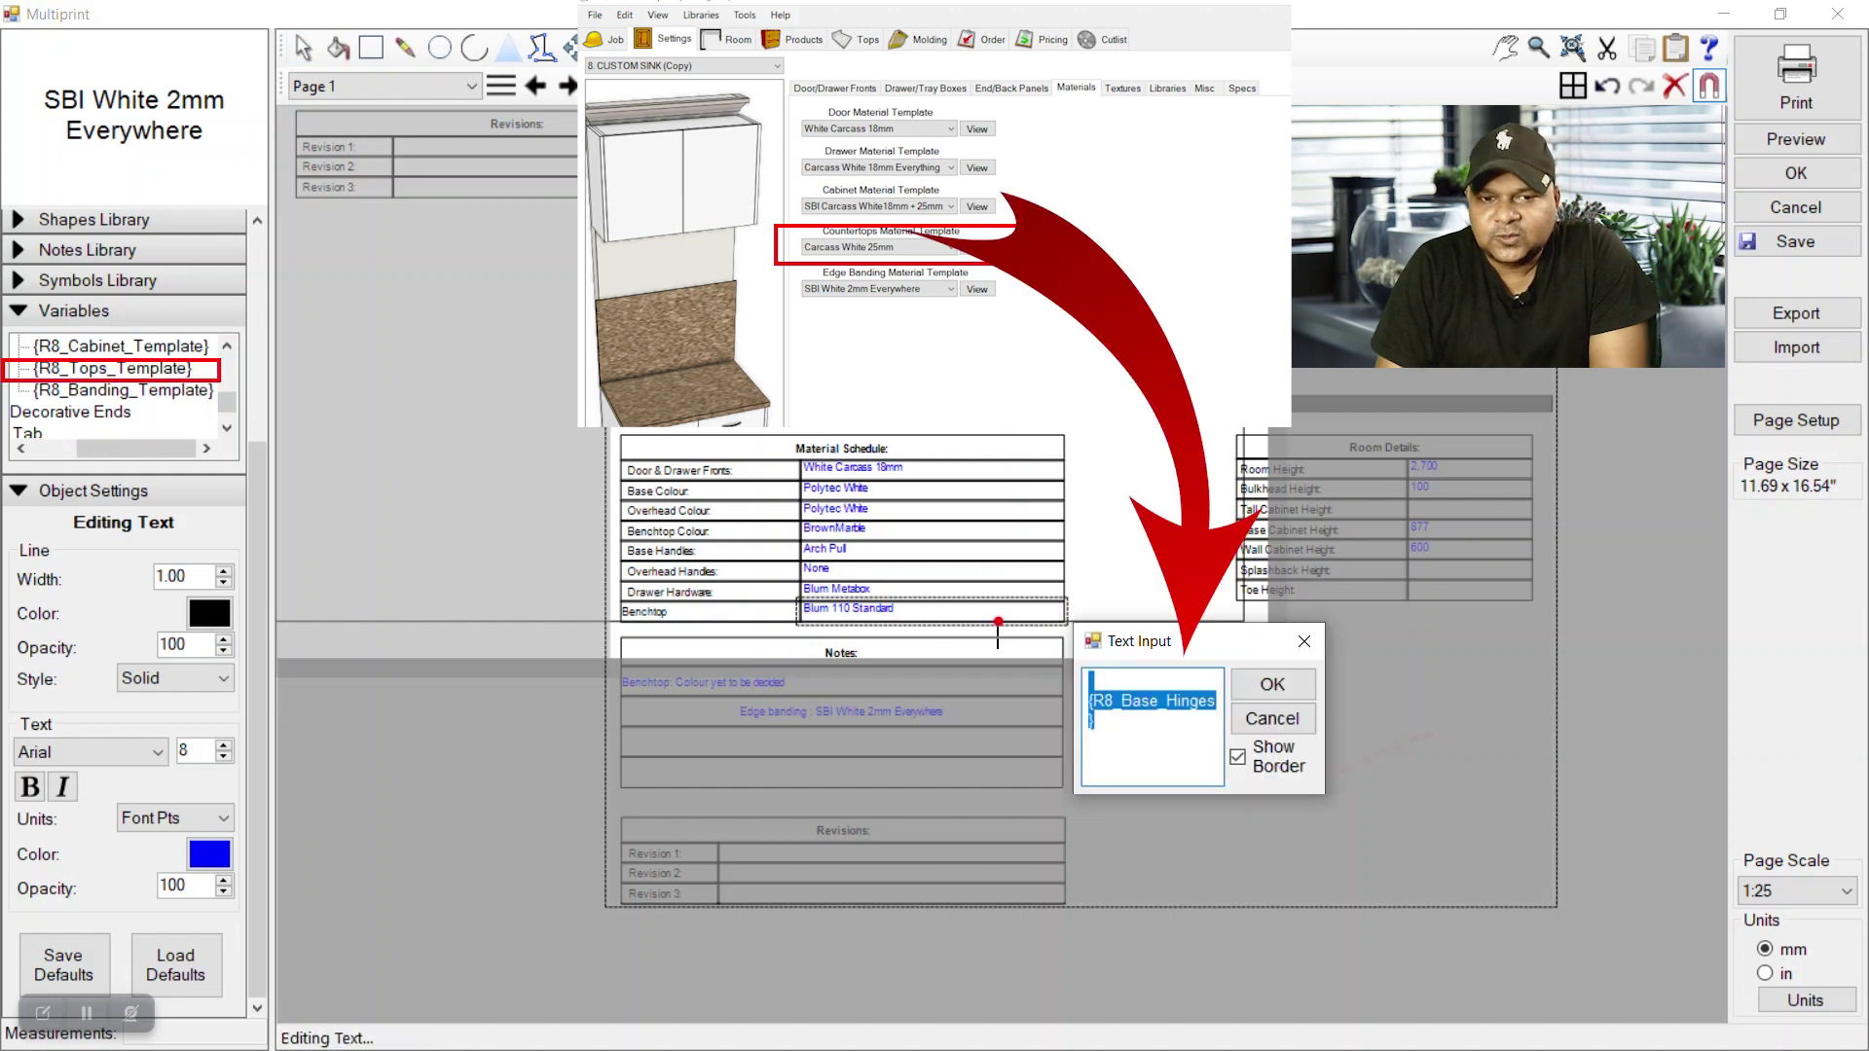
click(1134, 734)
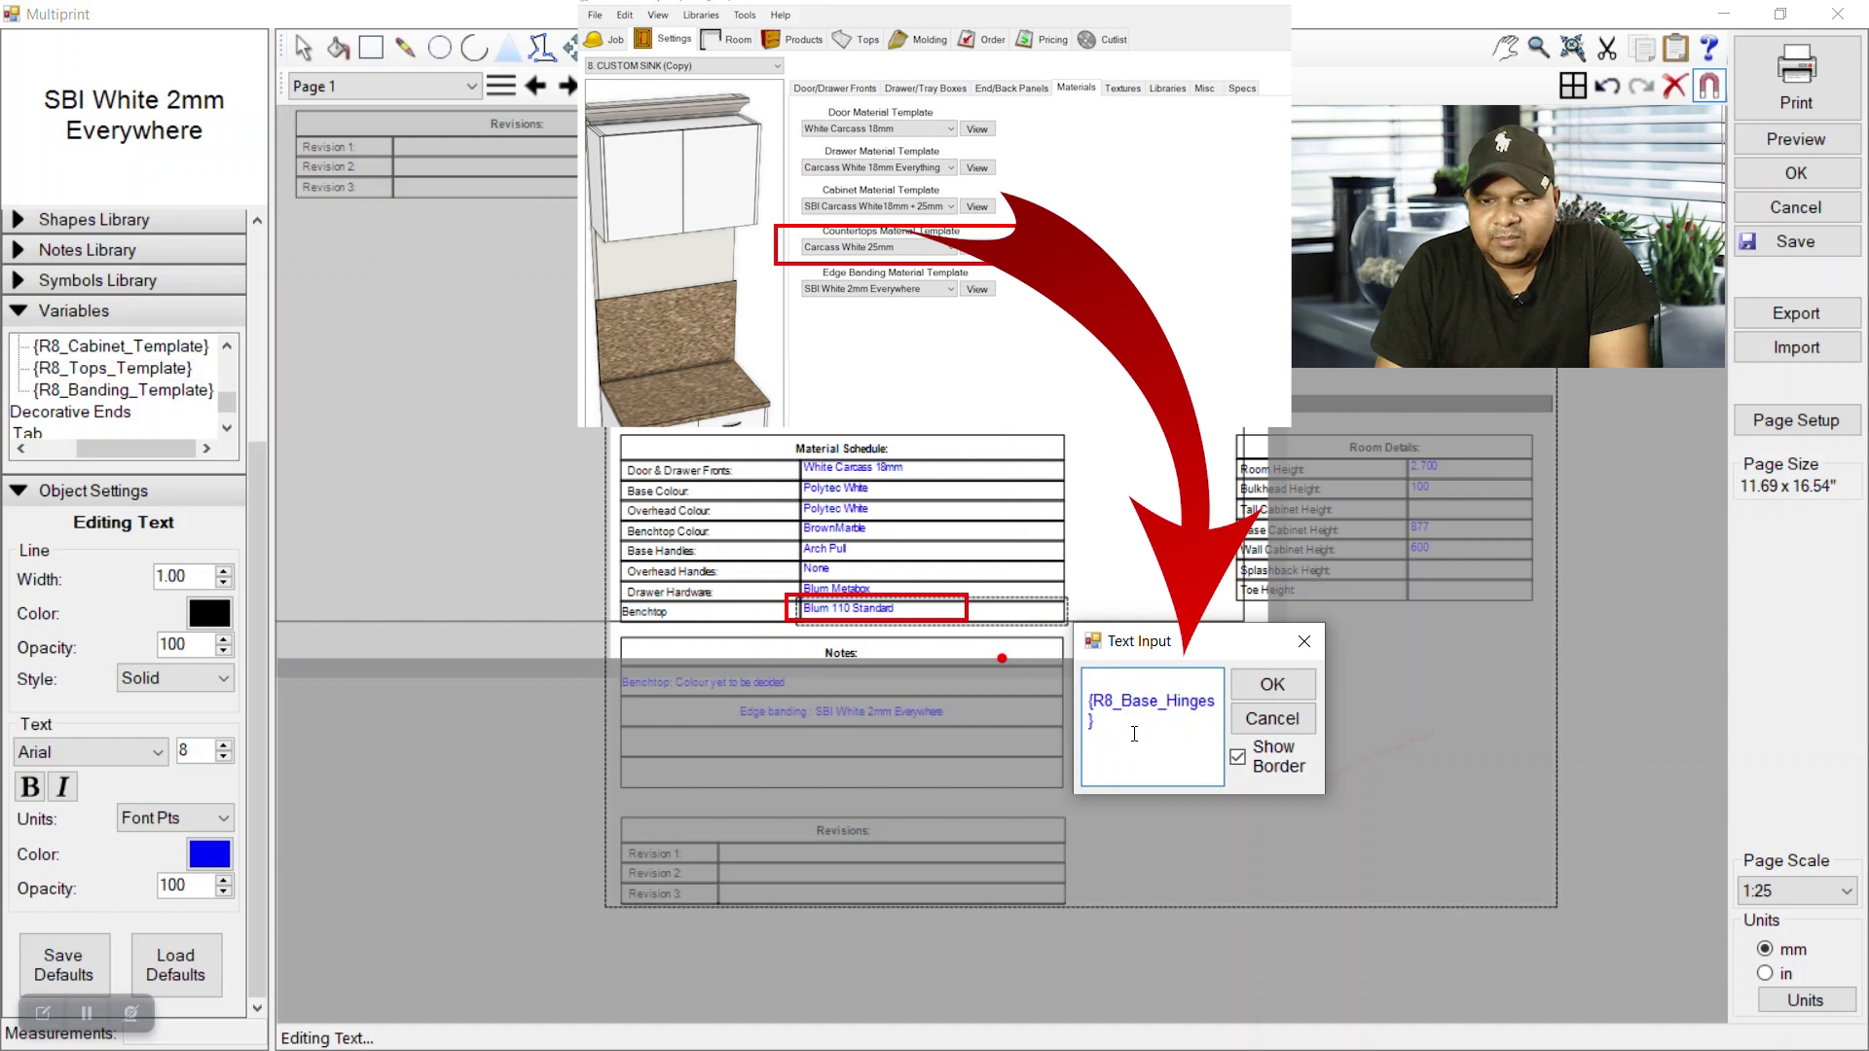
drag(1126, 709, 1216, 707)
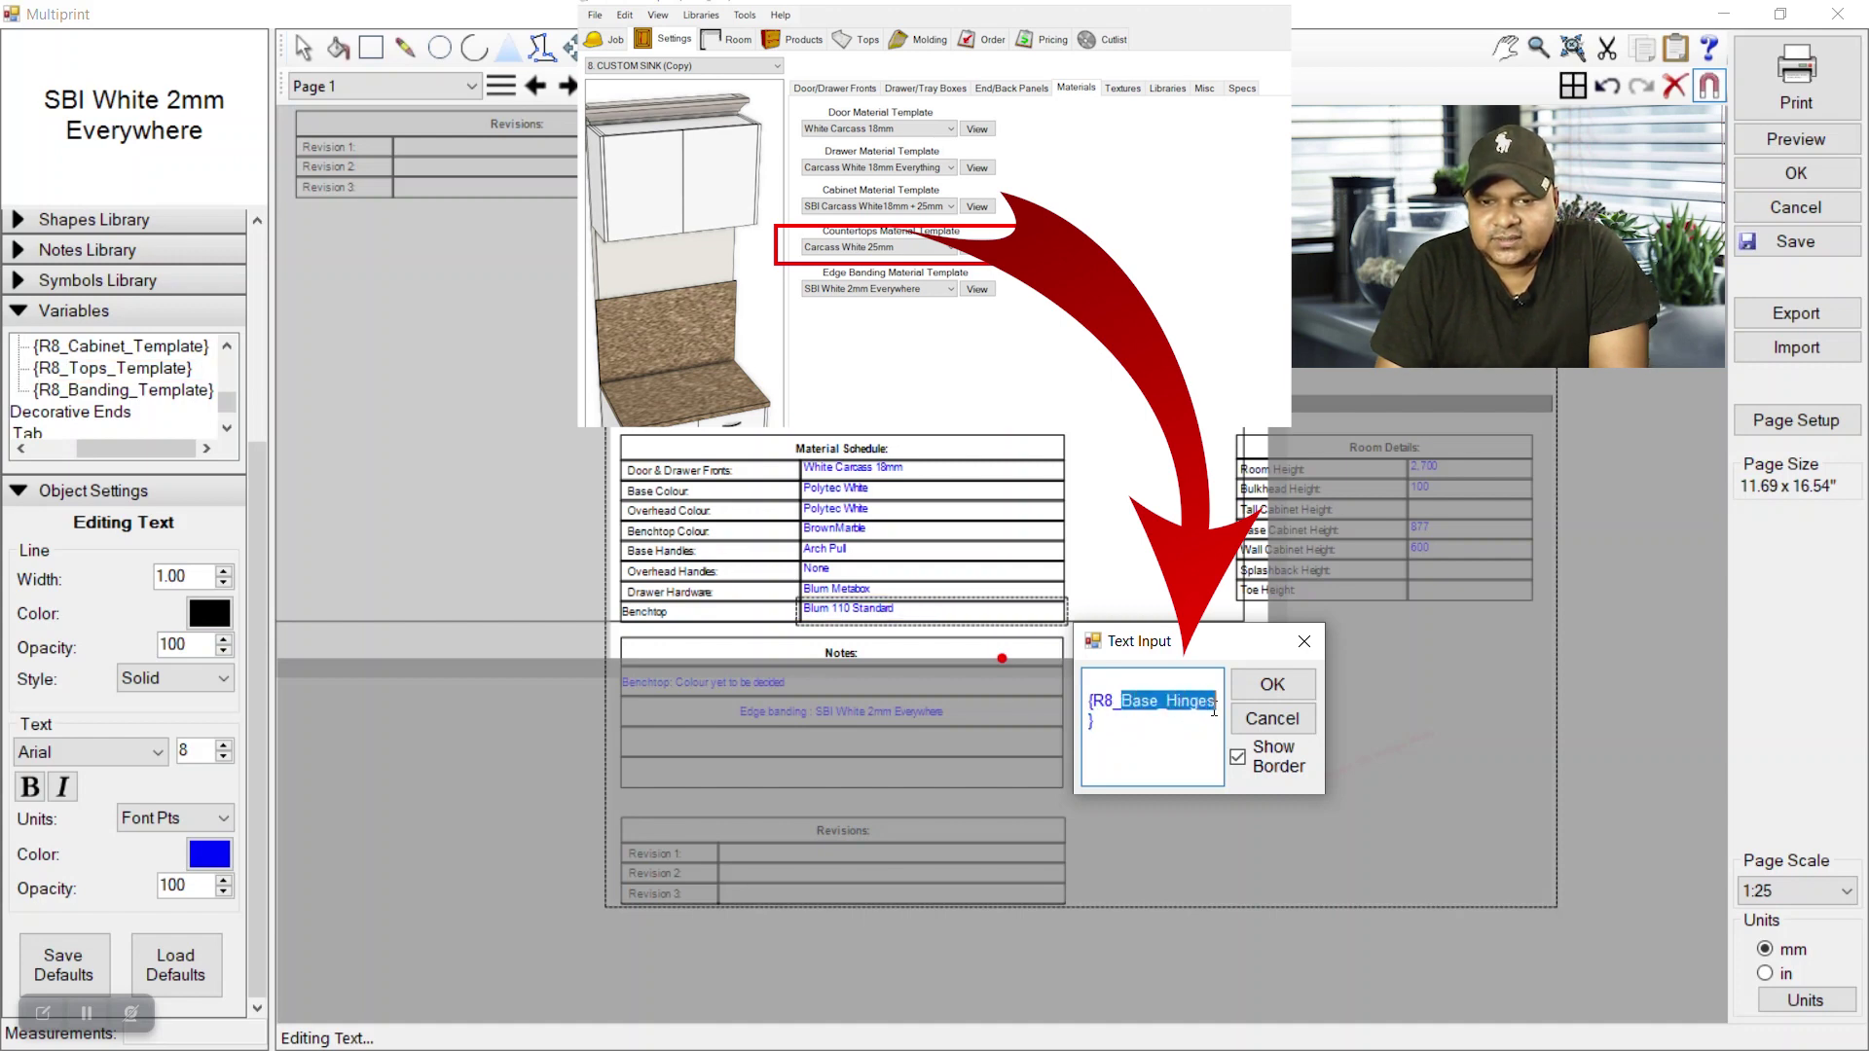
key(BackSpace)
text(Tops)
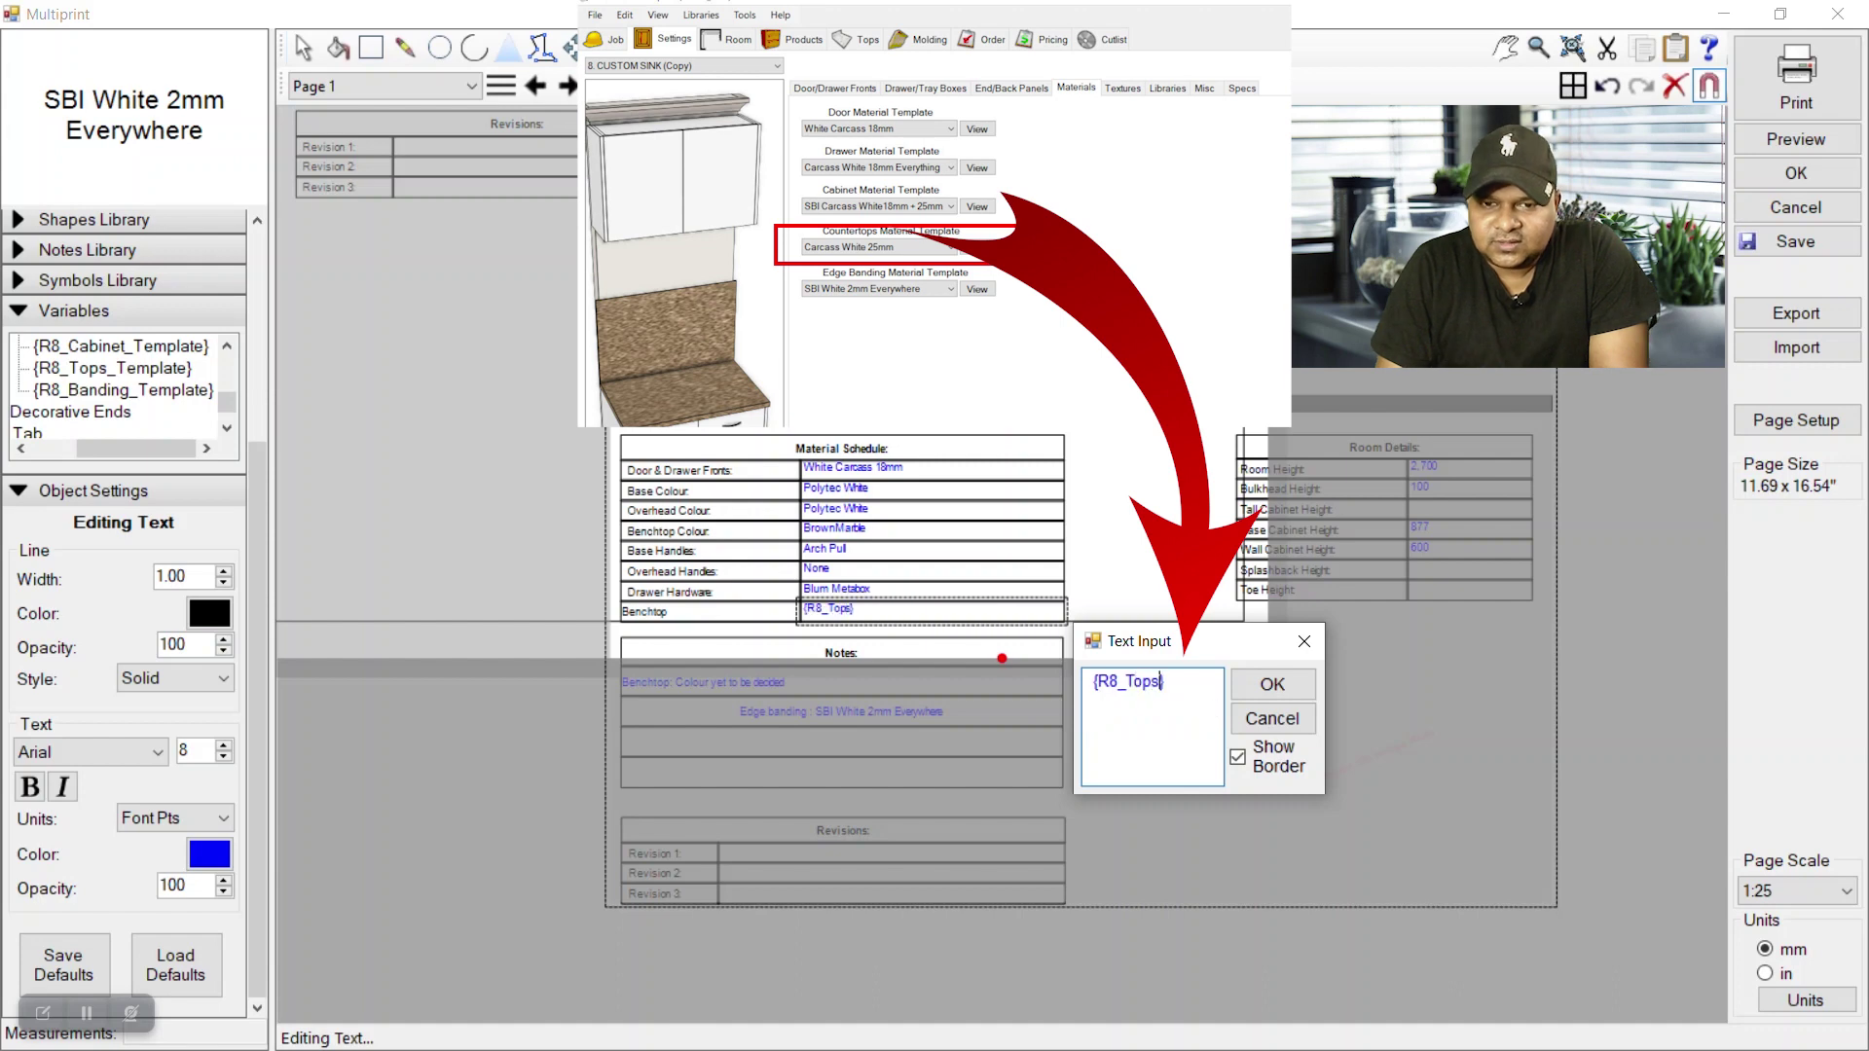
text(_T)
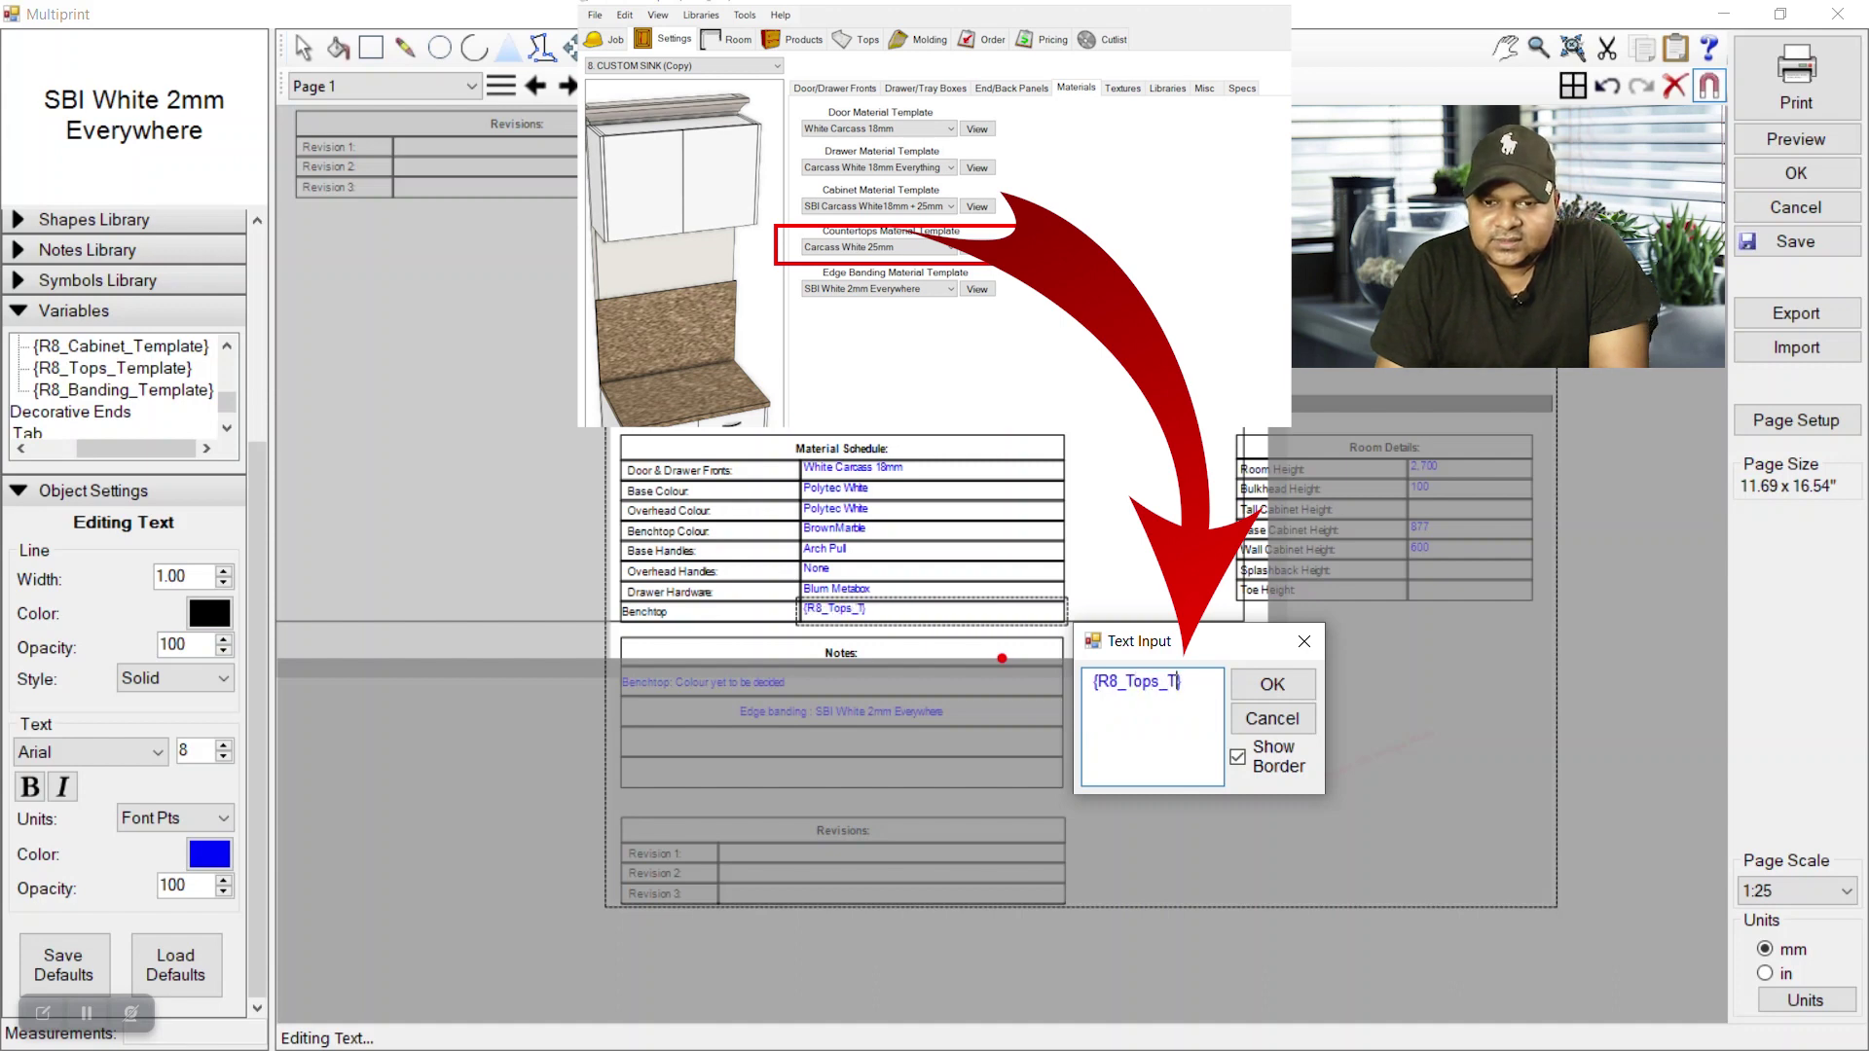
text(emplate)
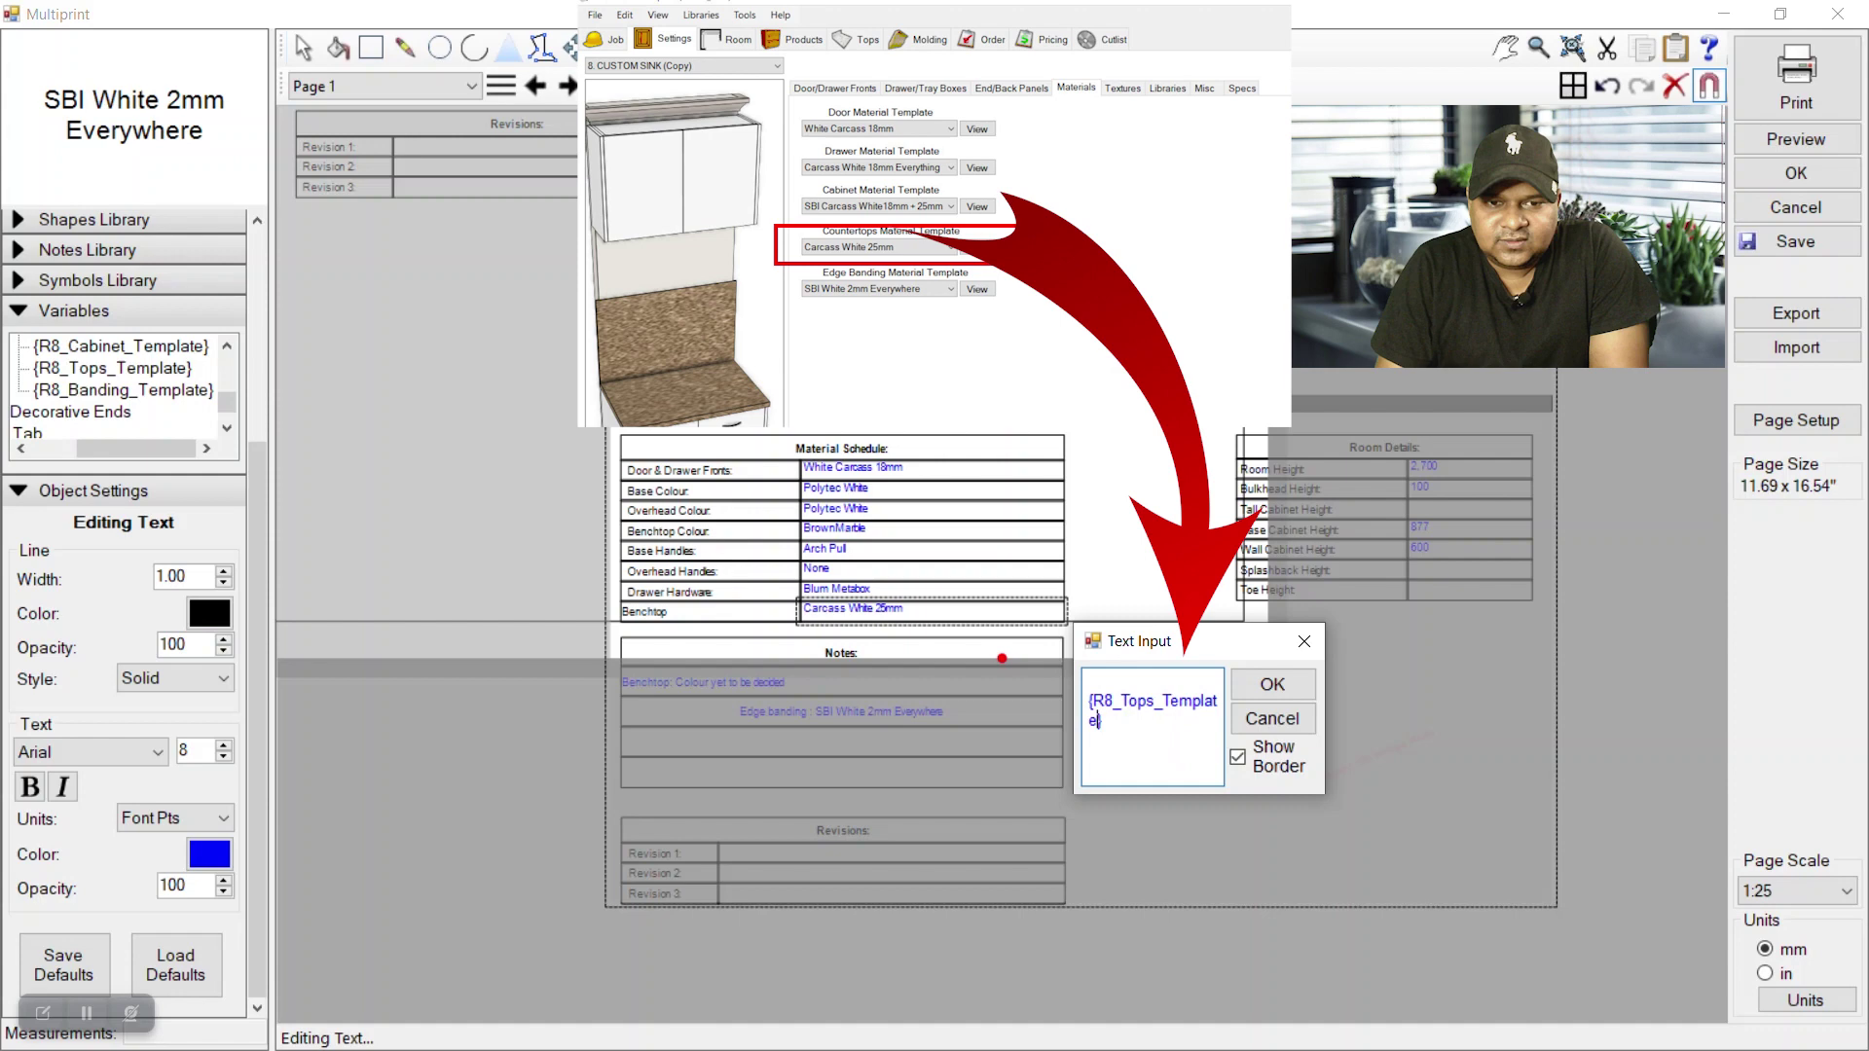
click(1271, 684)
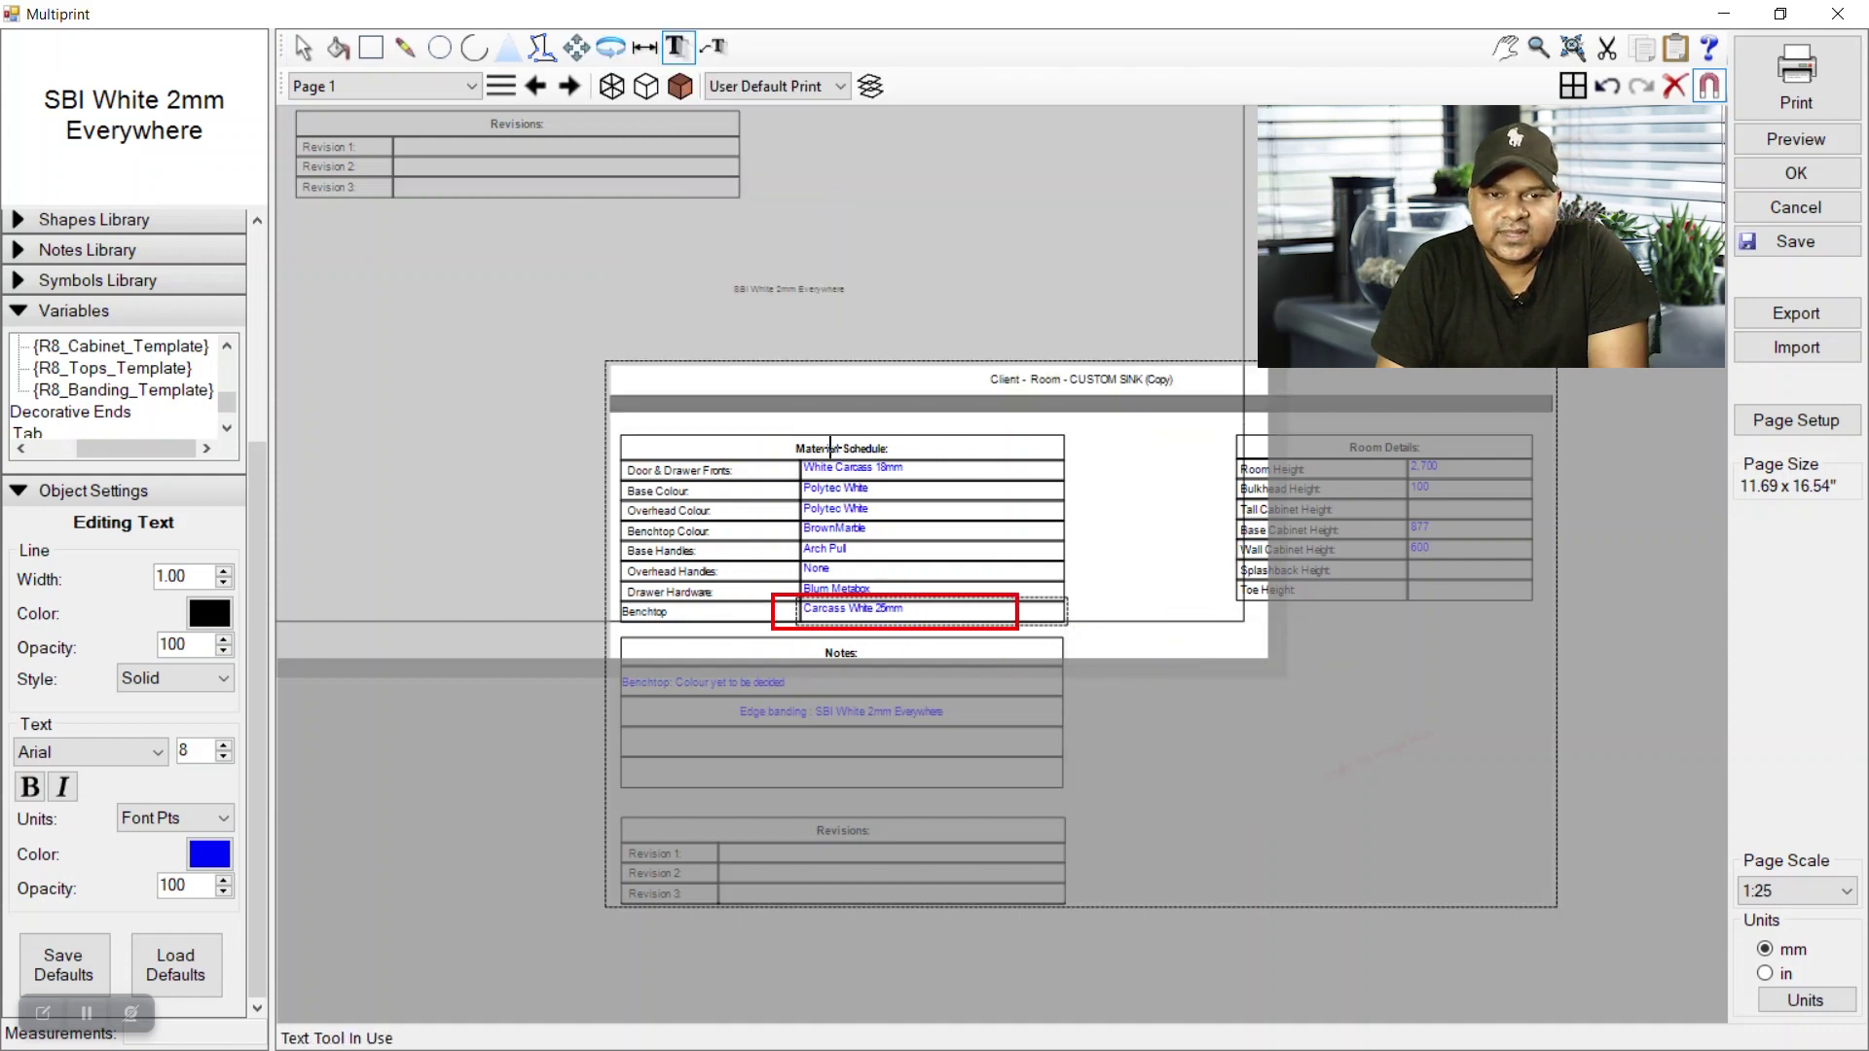
click(294, 49)
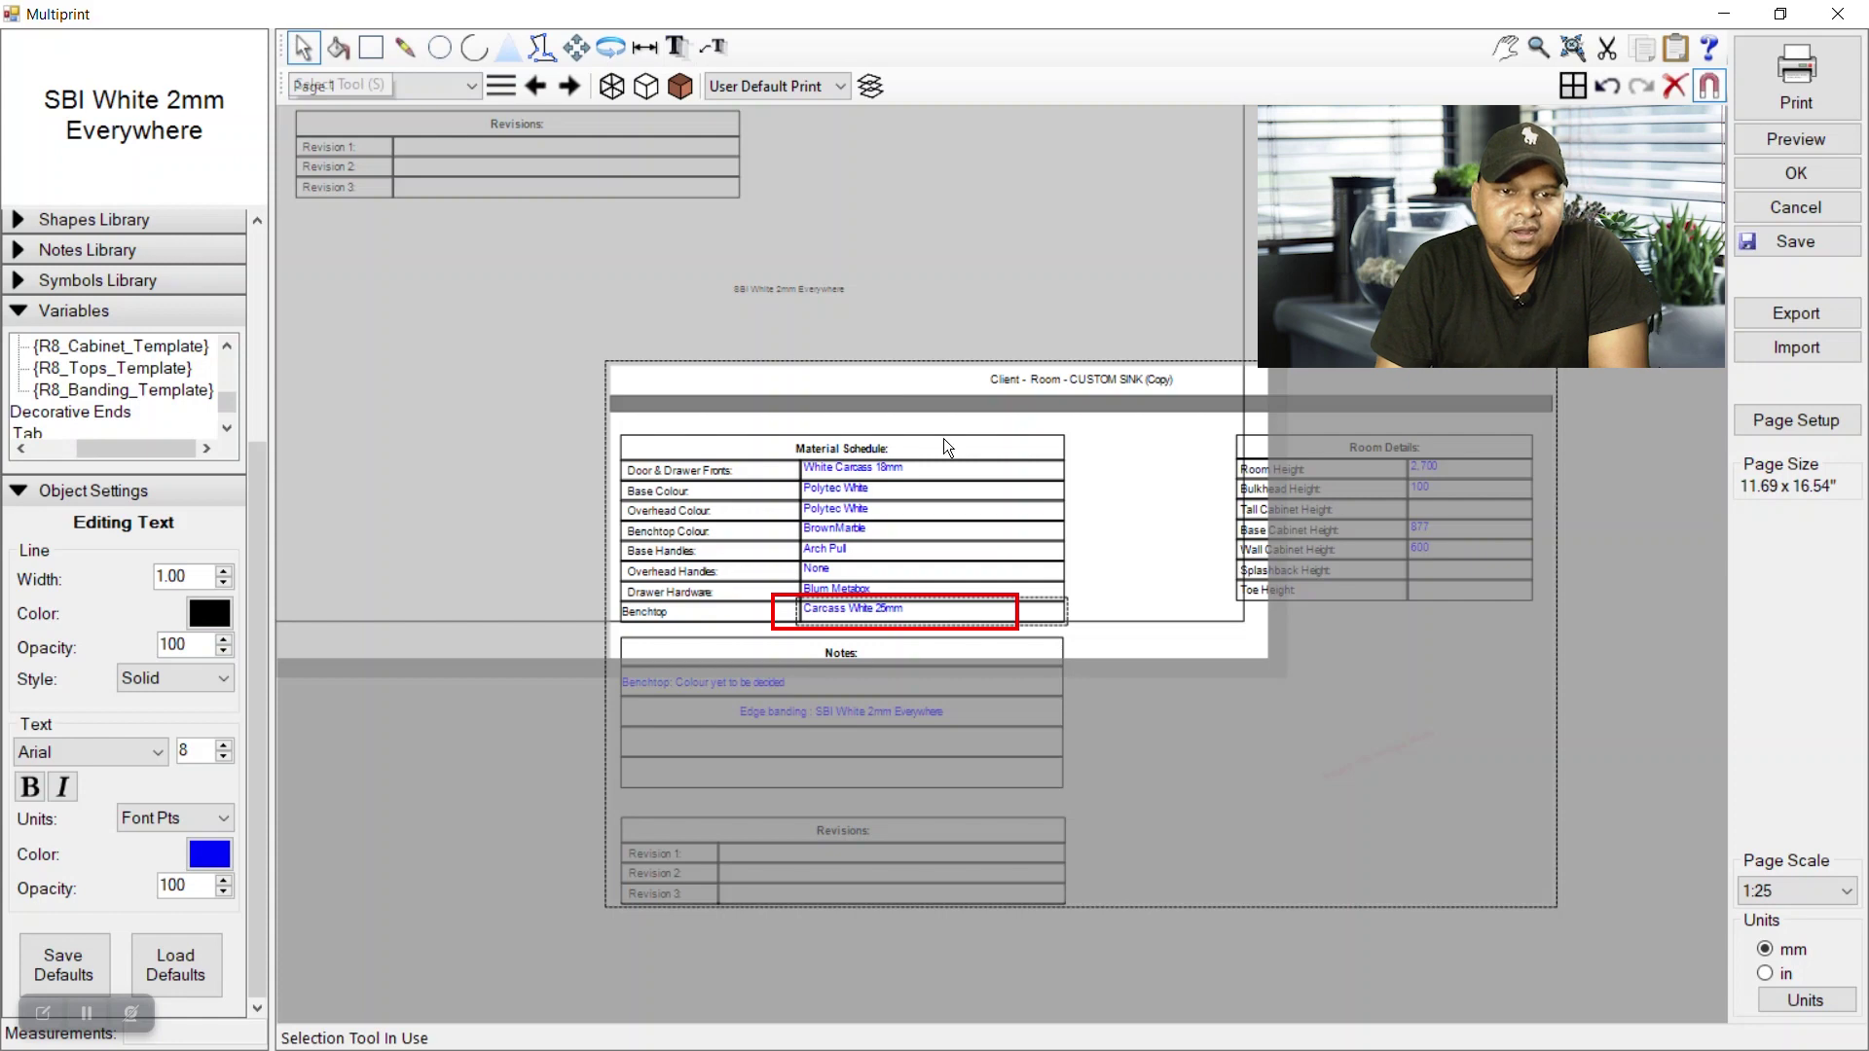
Change the 'Material Schedule:' heading text to 'Templates used'
click(856, 446)
double_click(856, 446)
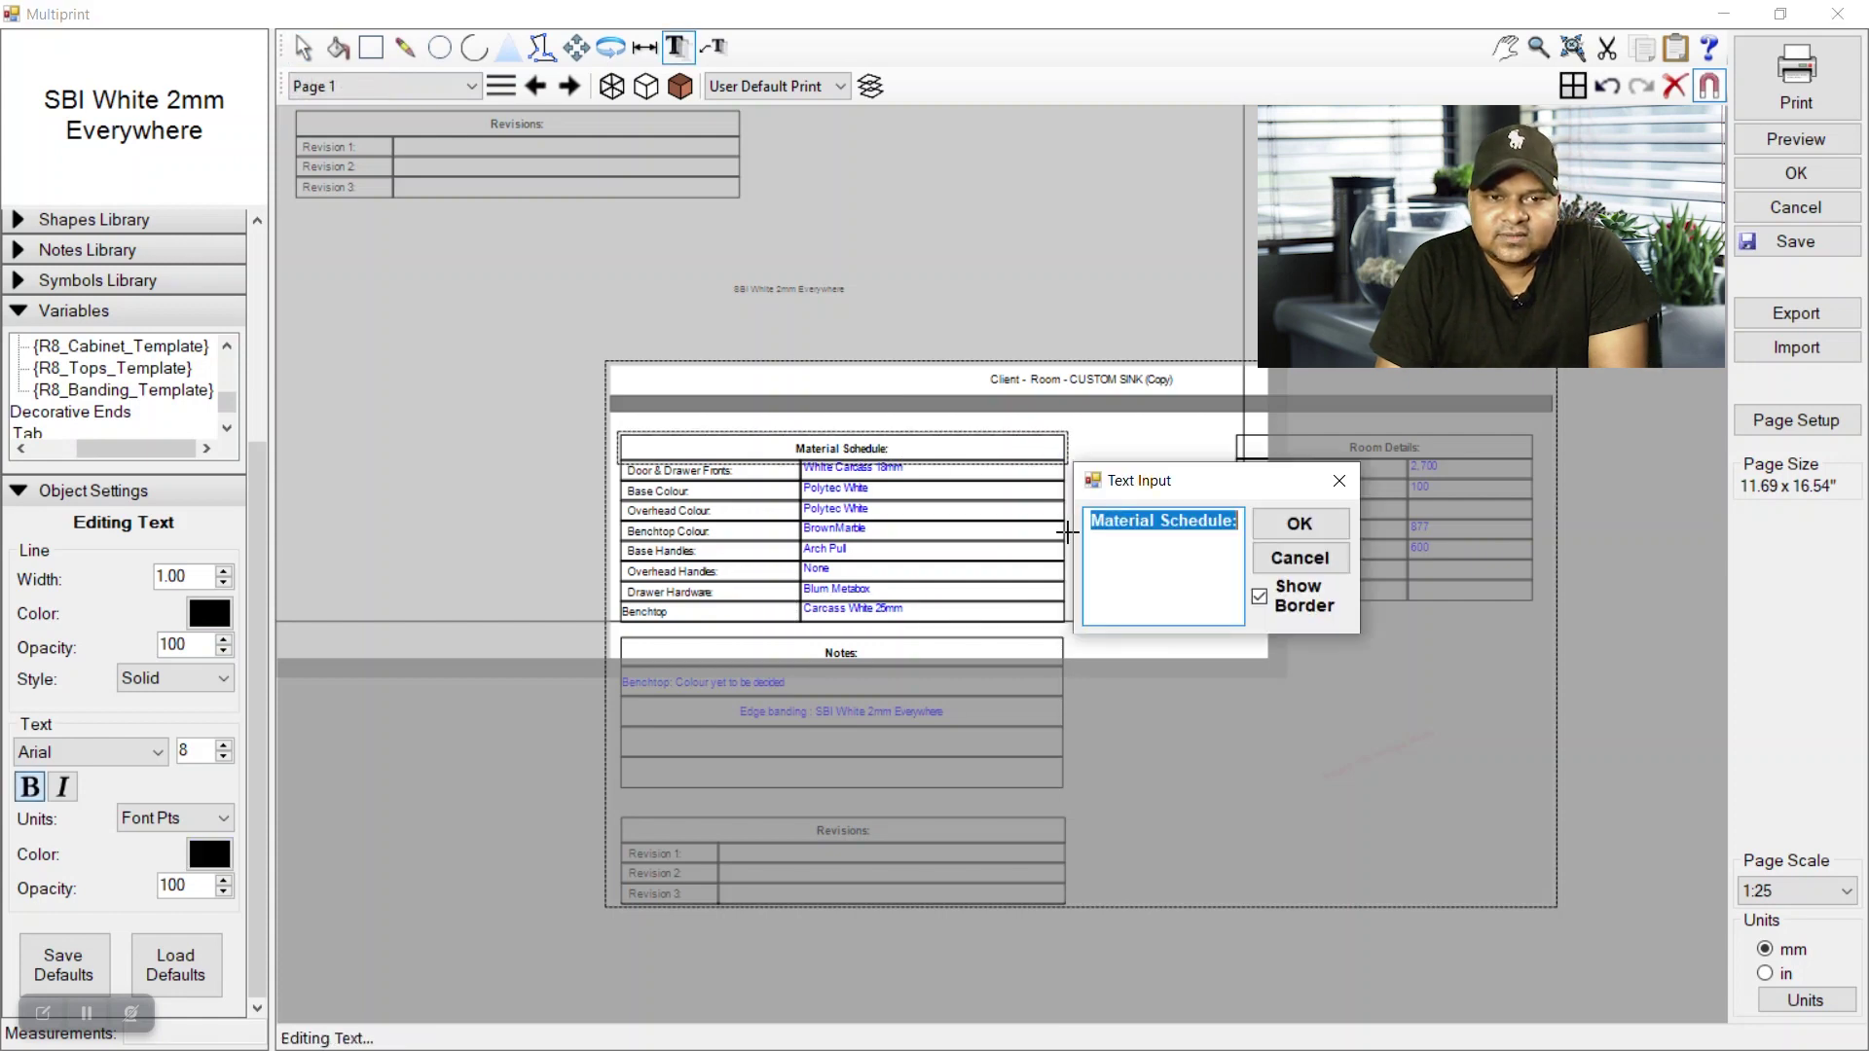
text(Te)
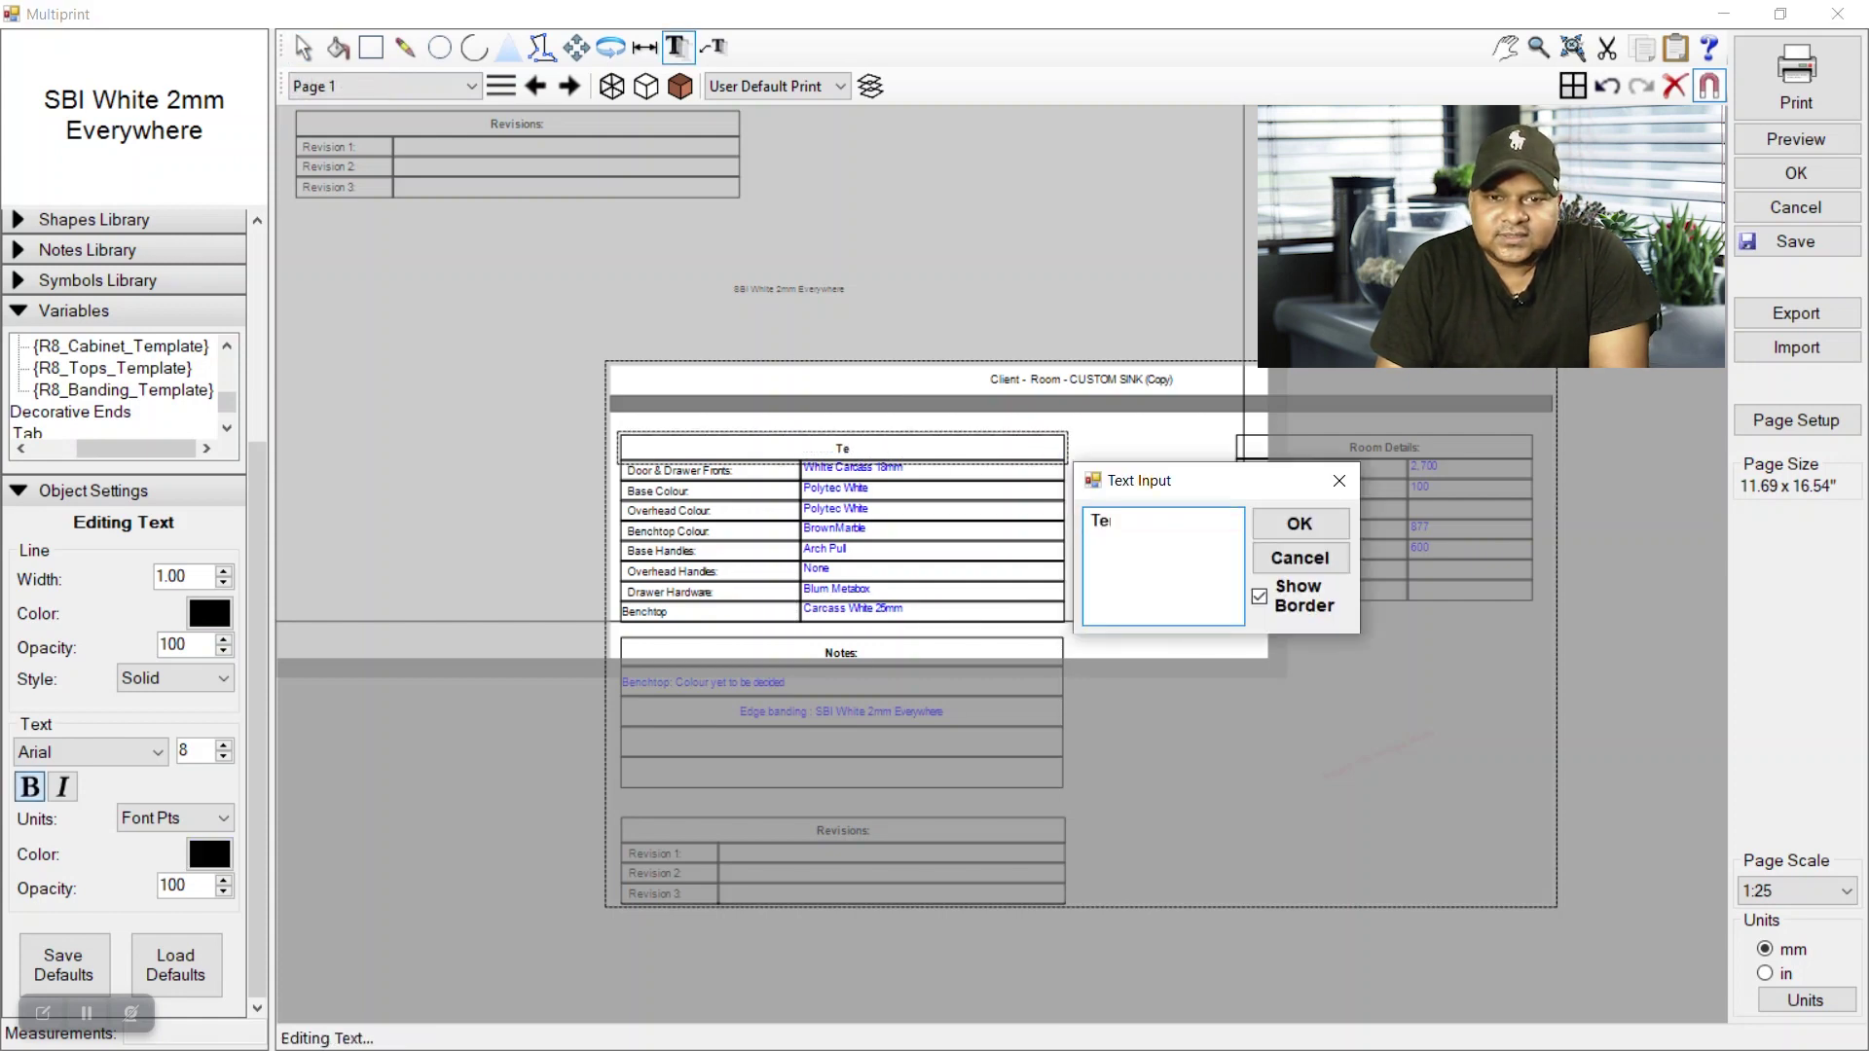
text(mplates)
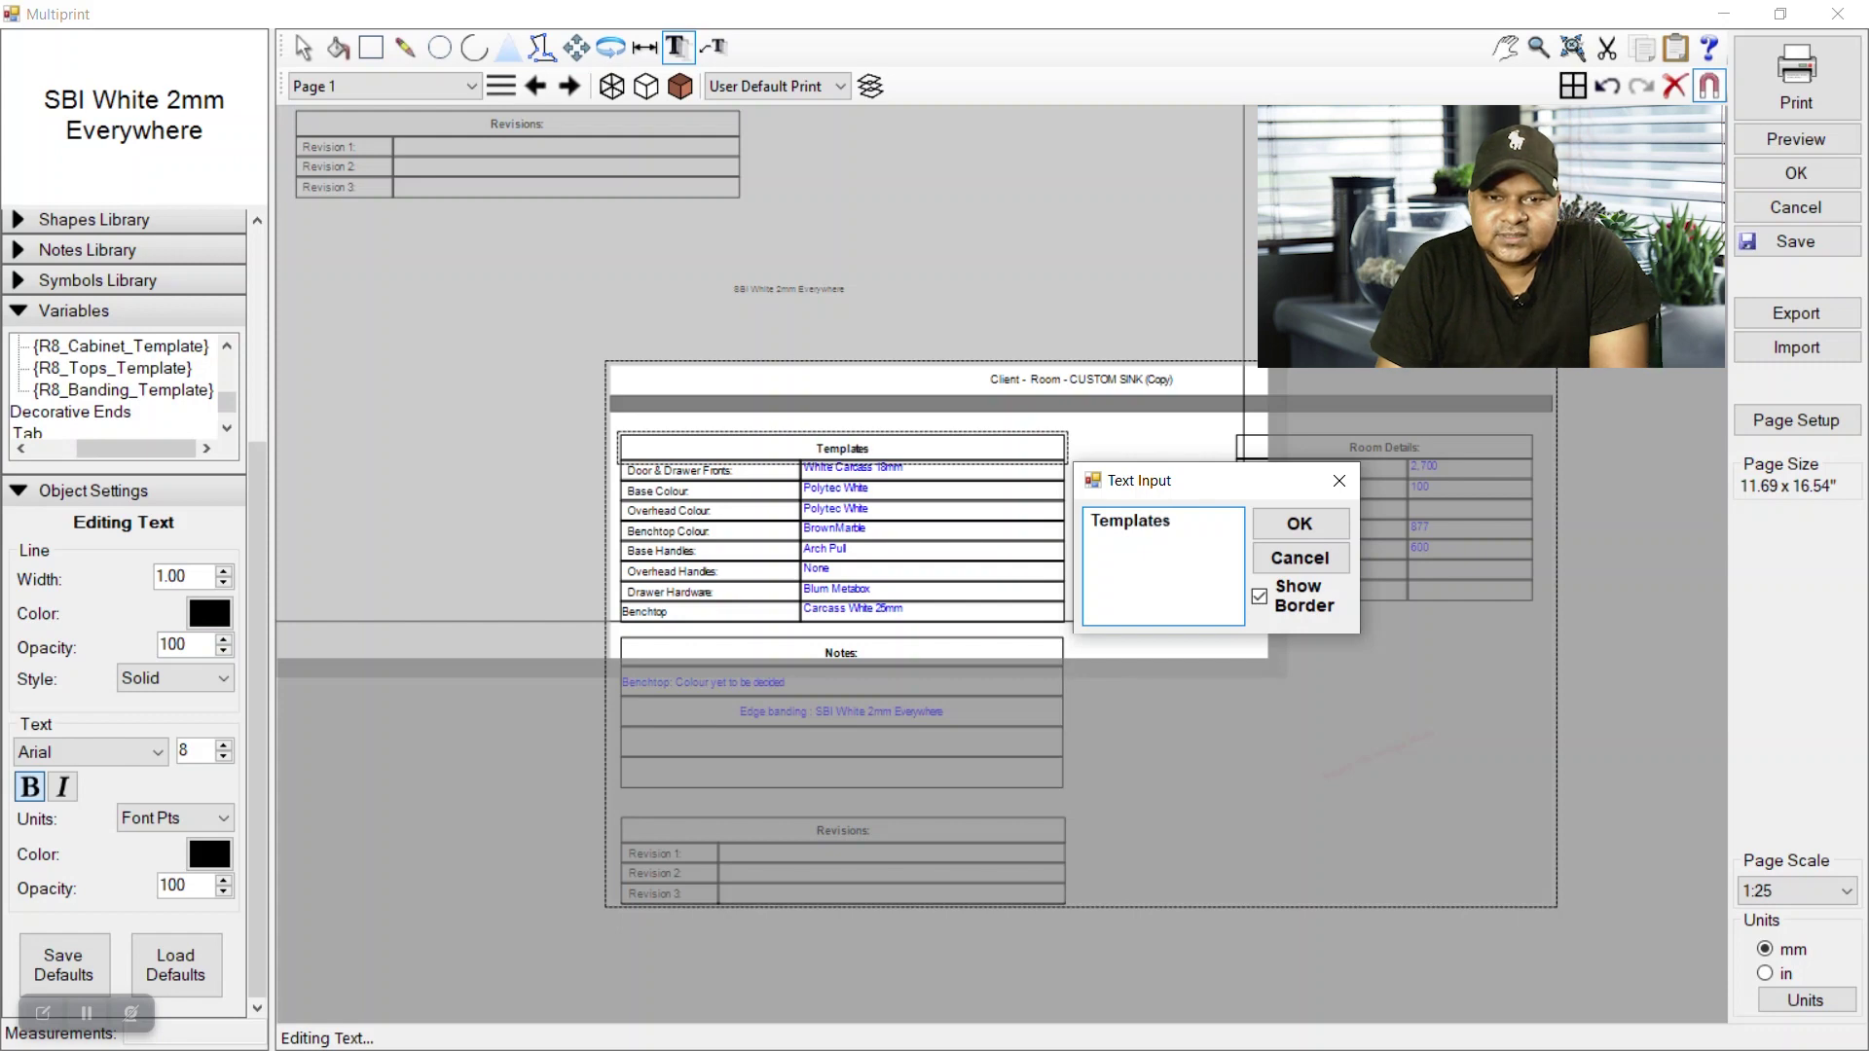
text( used)
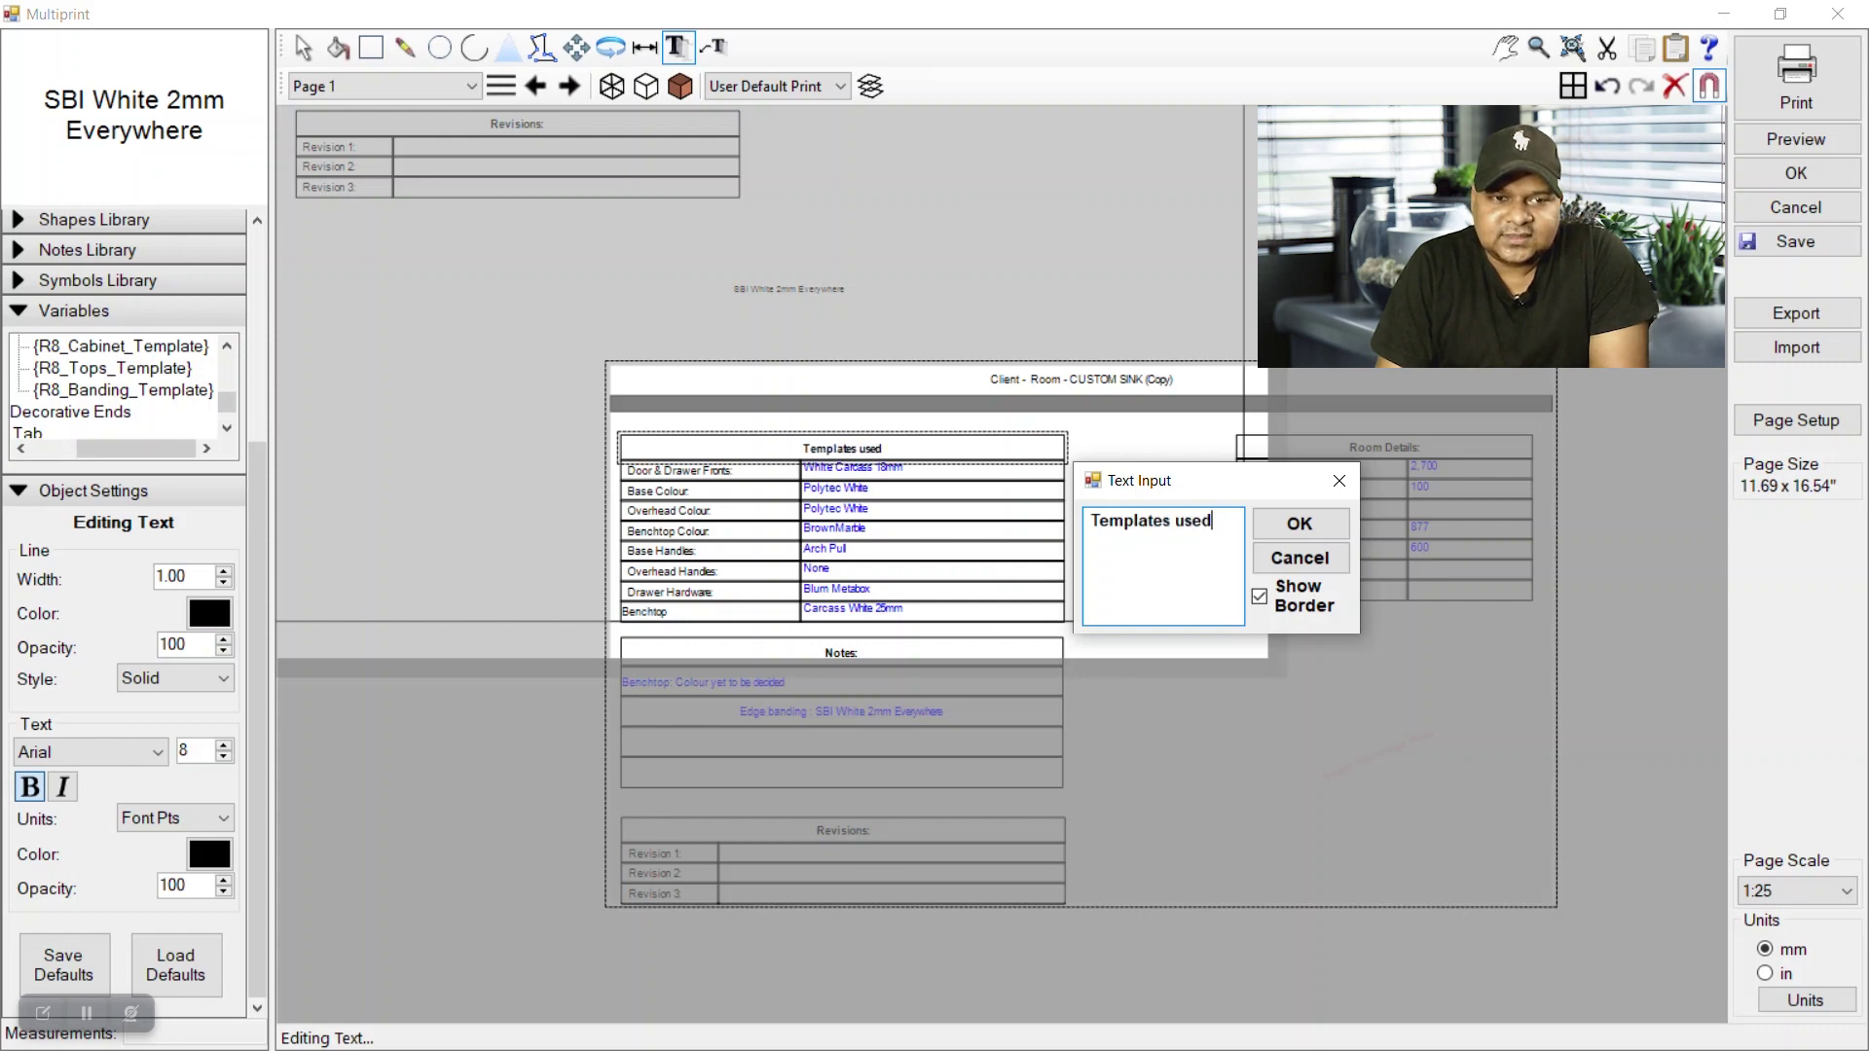
click(1299, 524)
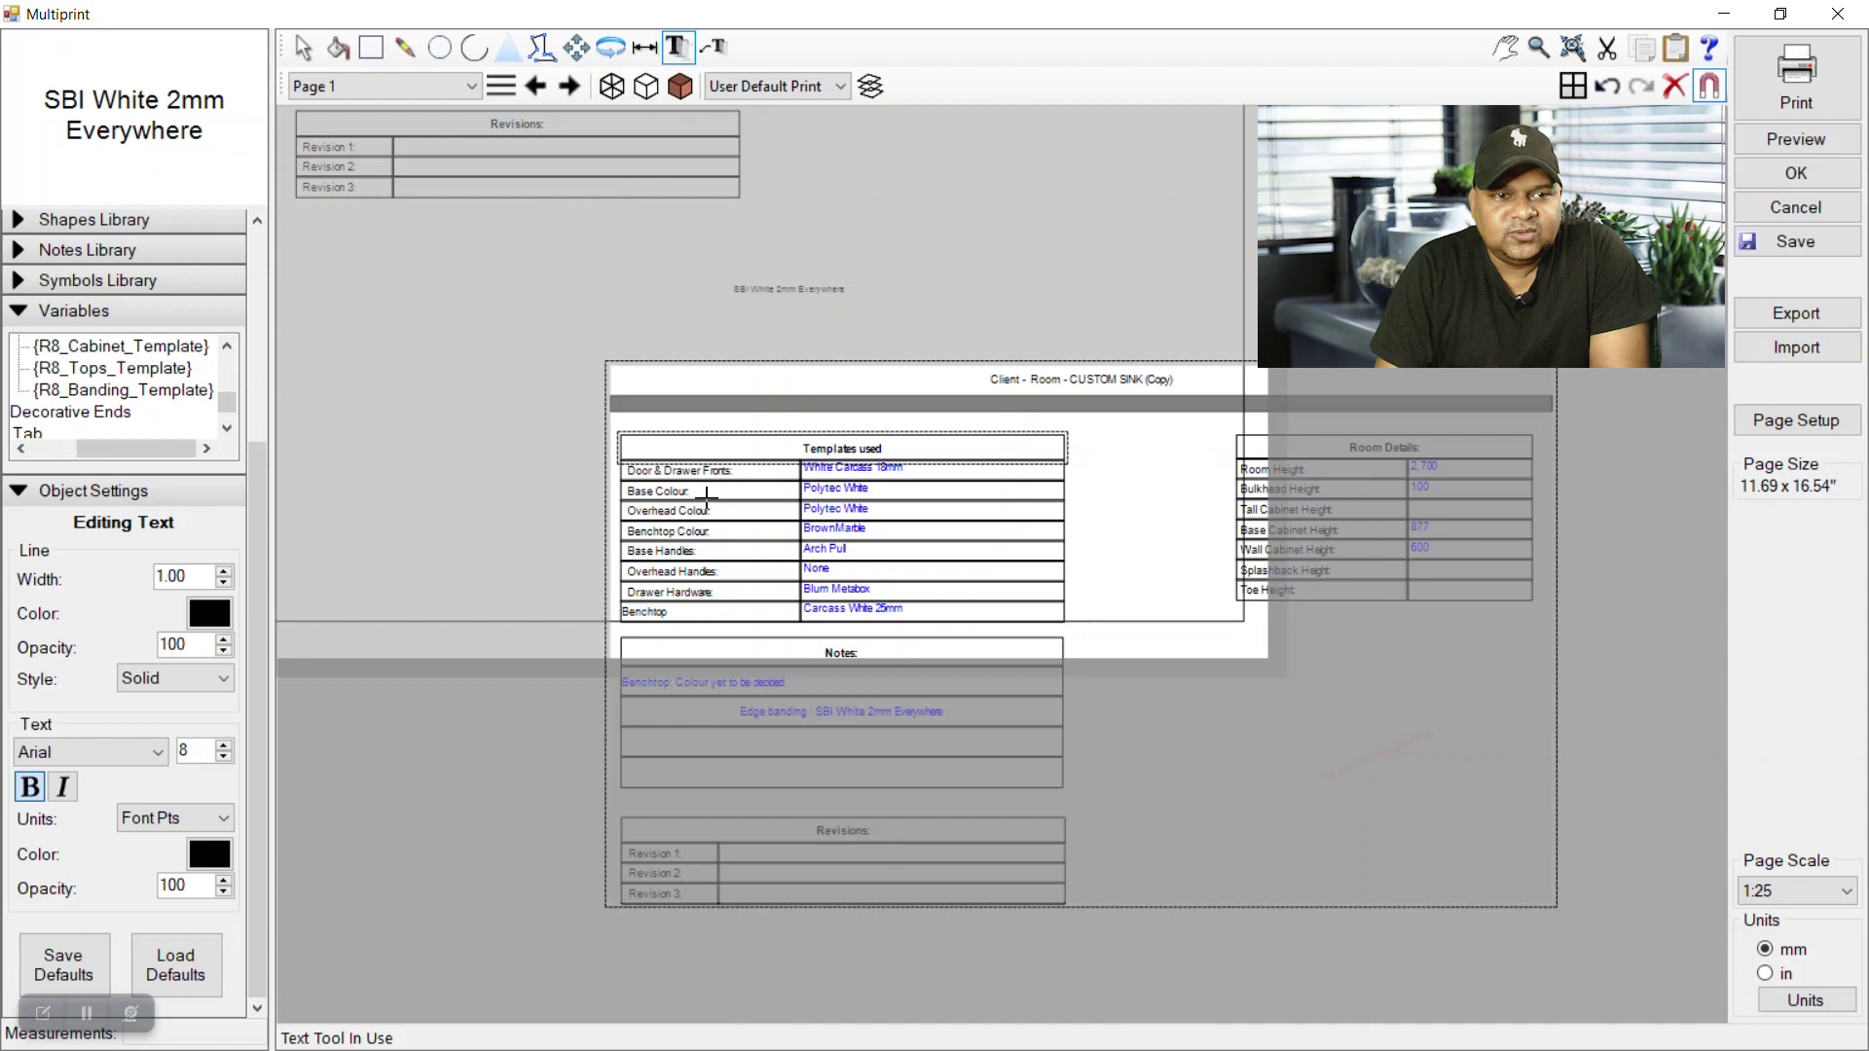
click(230, 343)
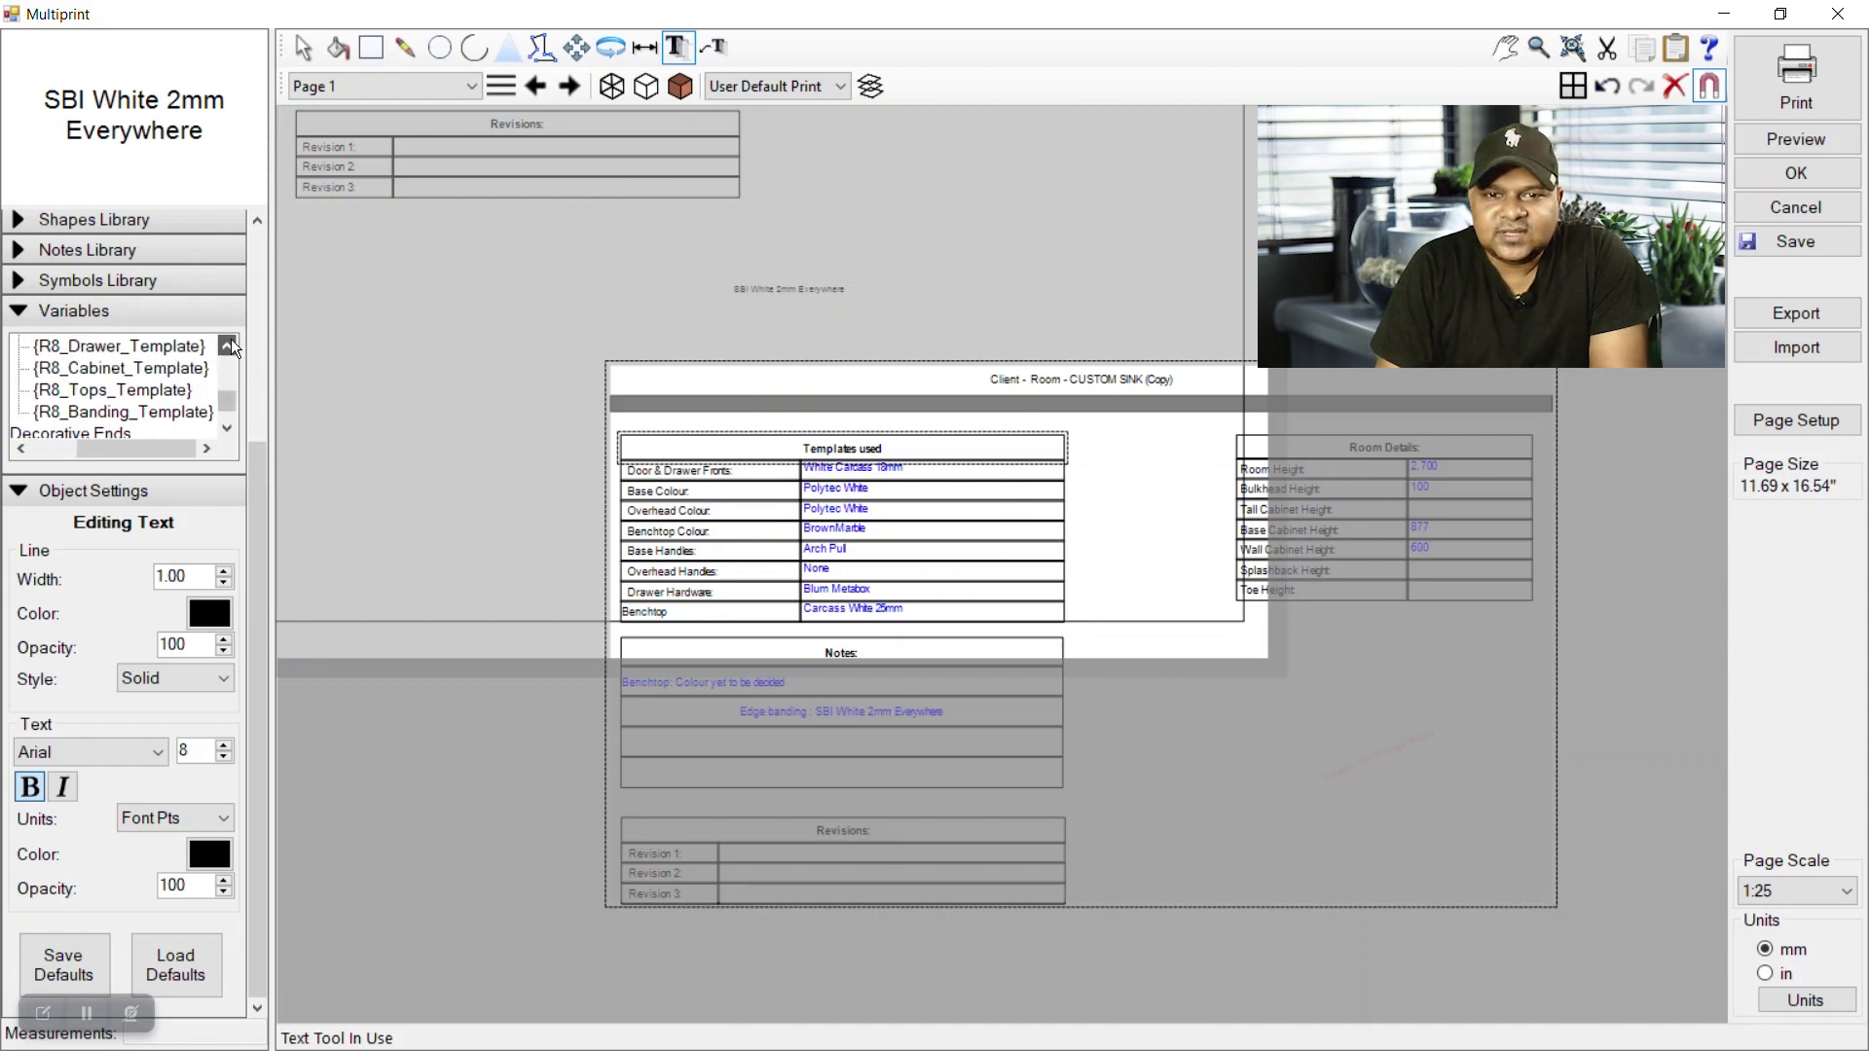
click(230, 342)
click(230, 342)
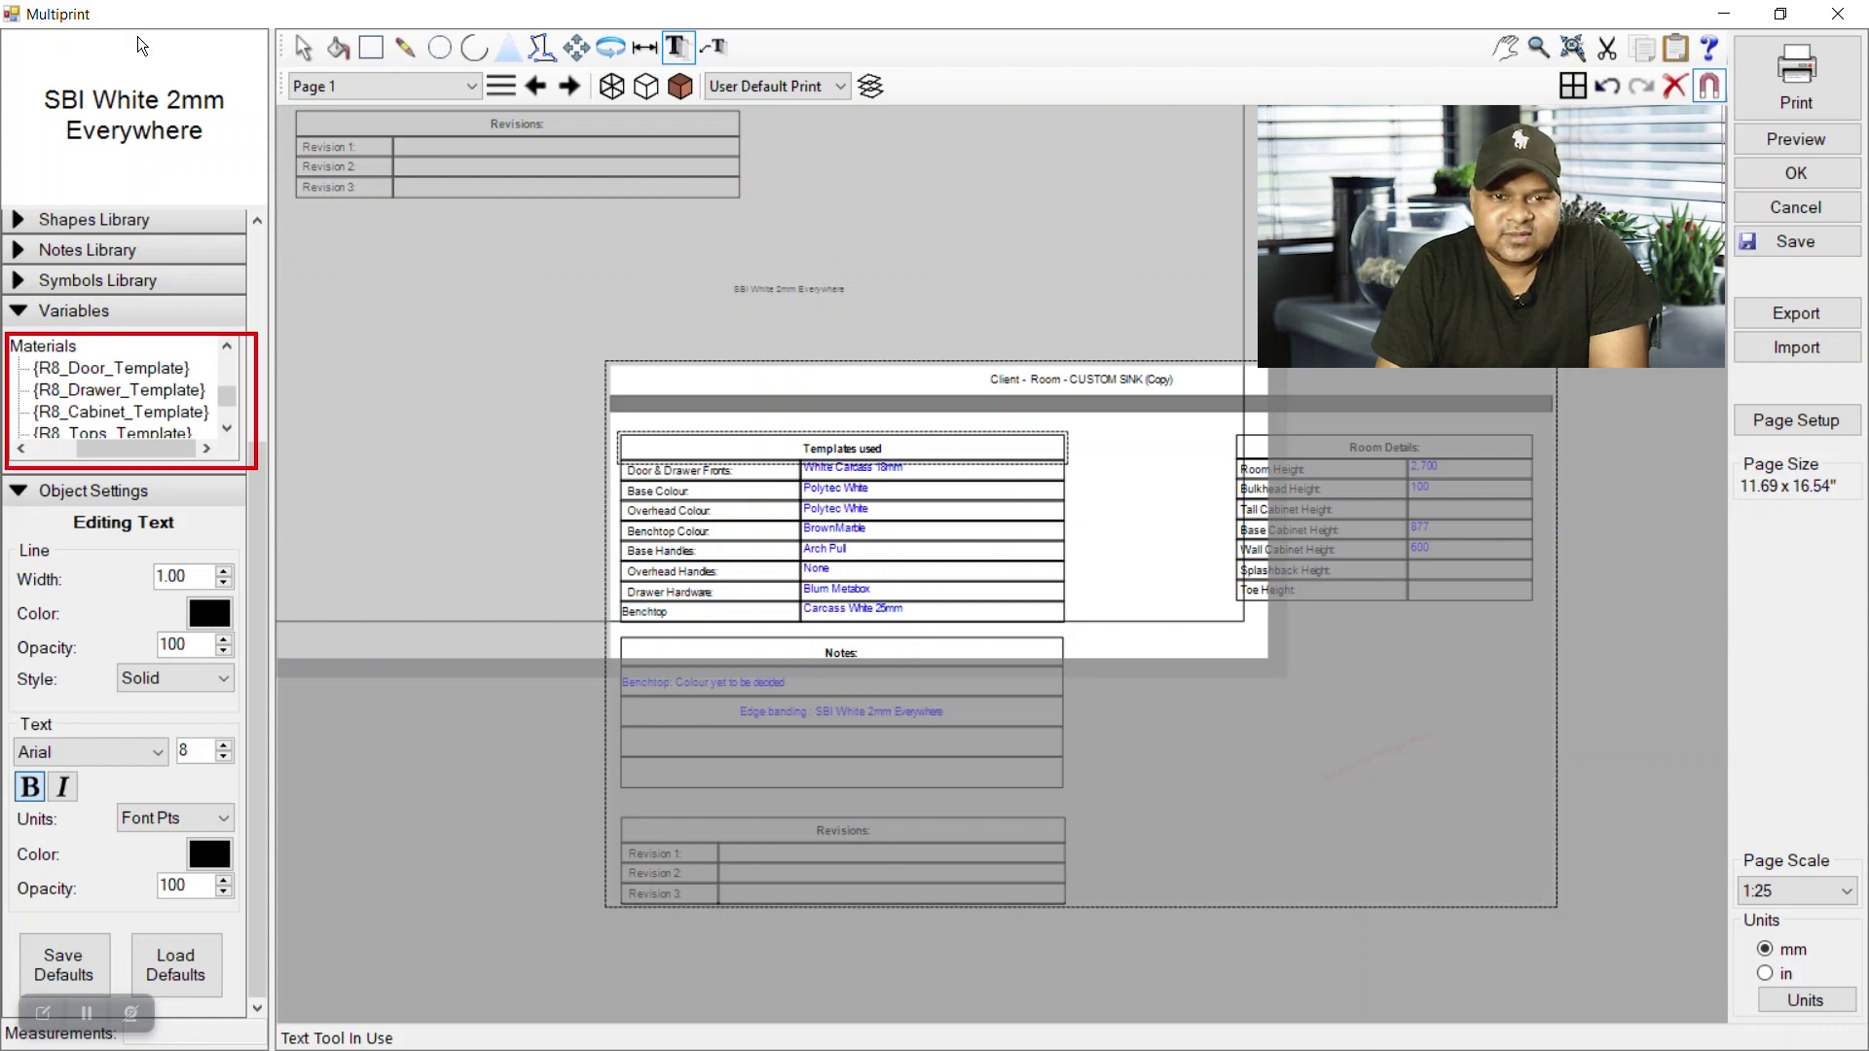
click(294, 51)
click(733, 485)
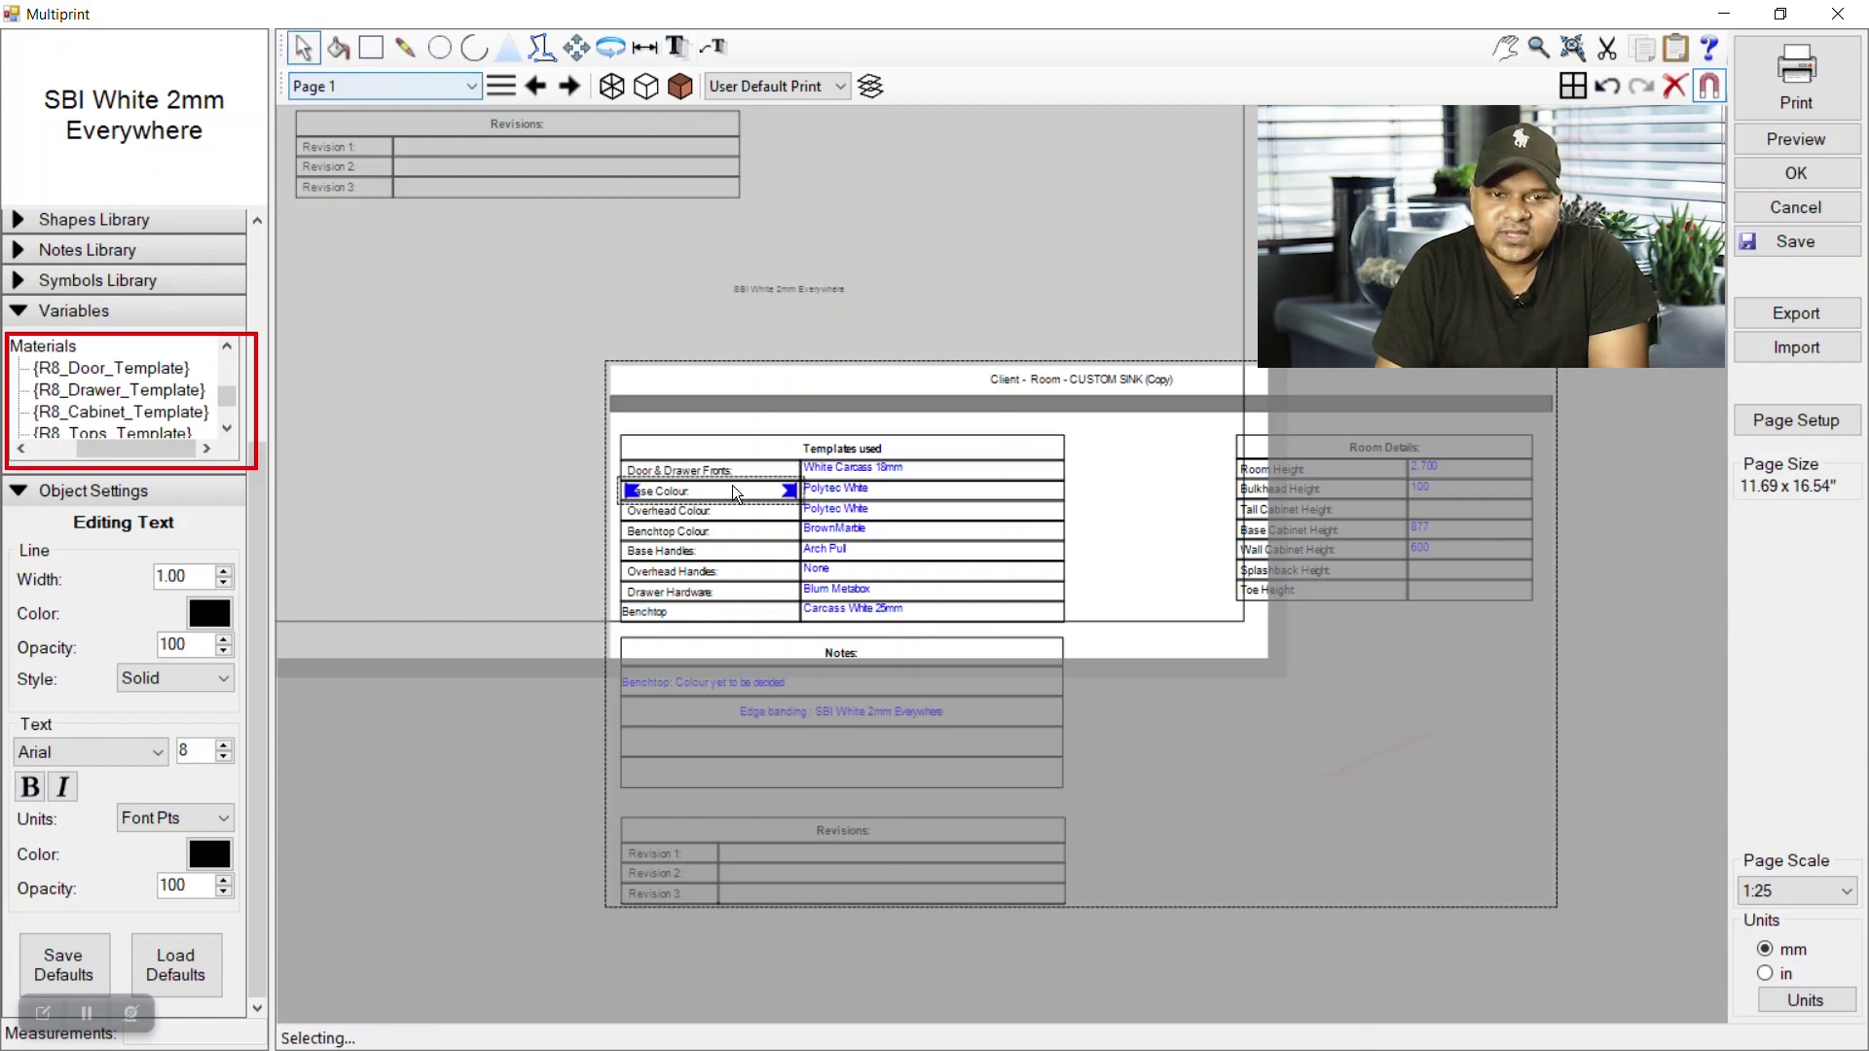
click(712, 470)
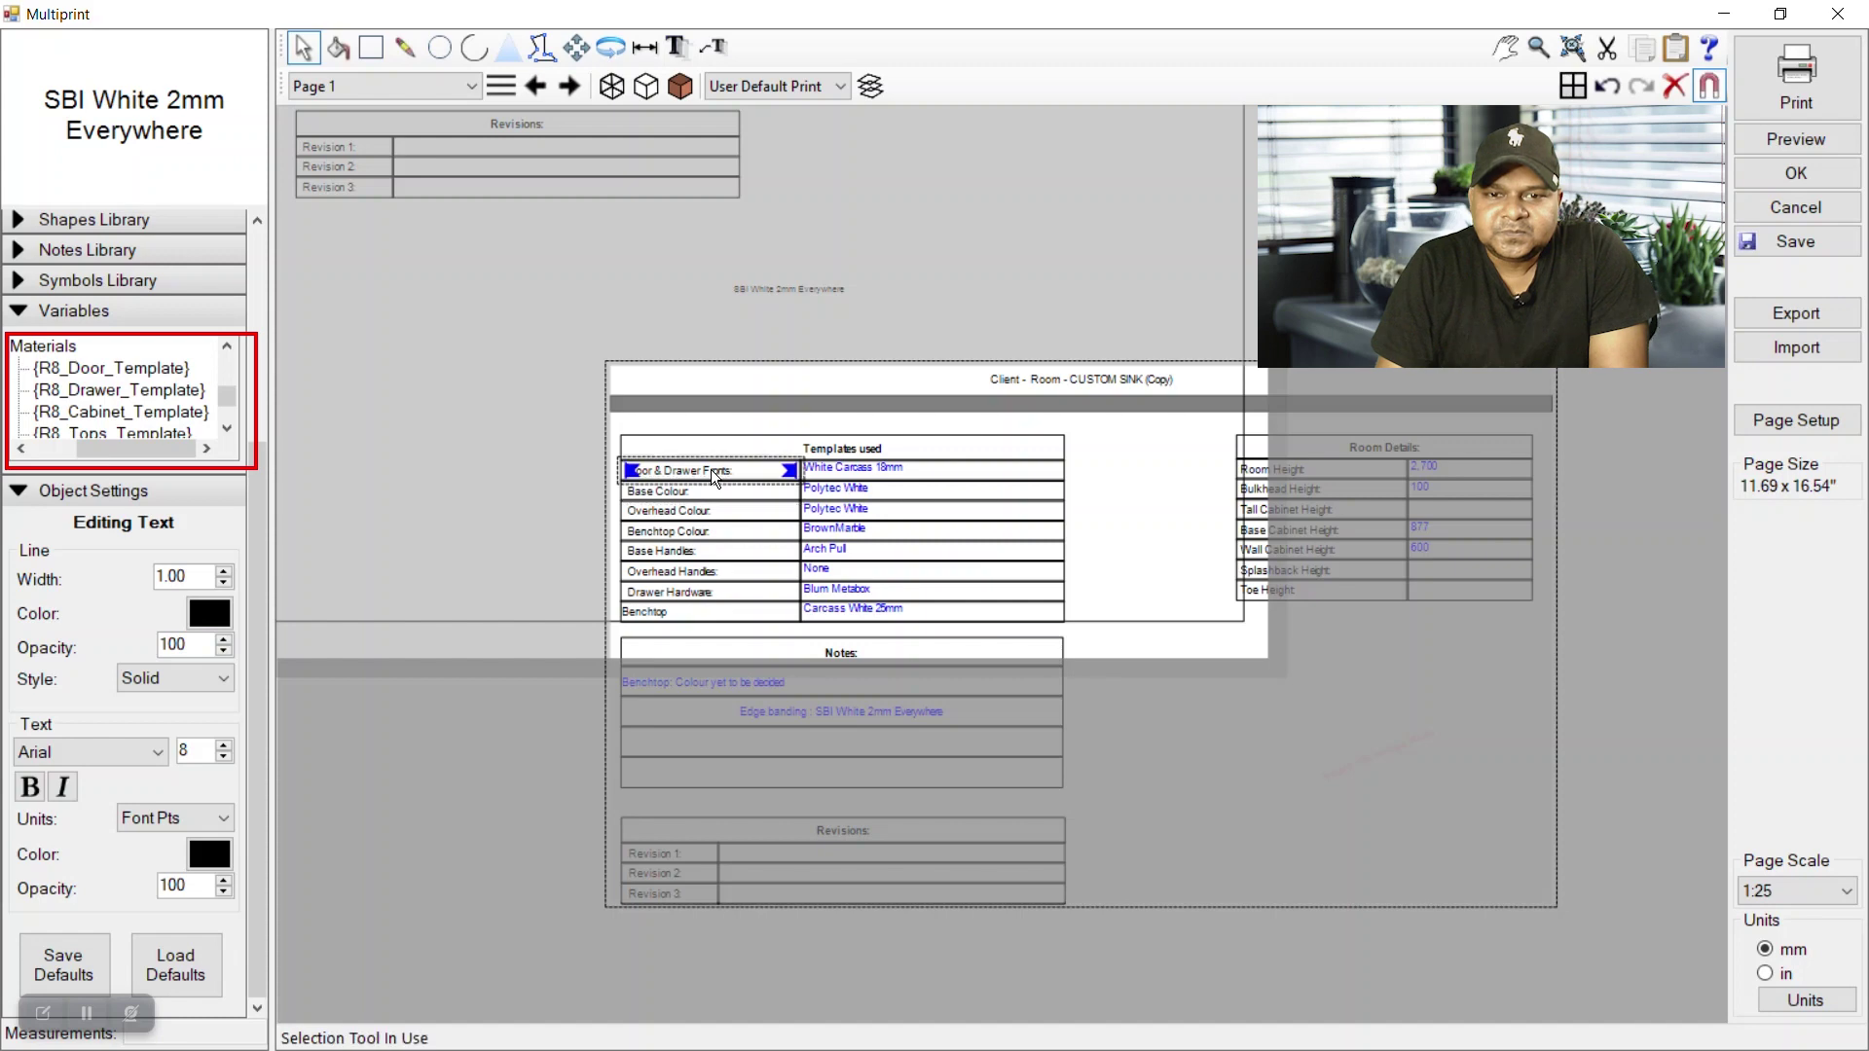
double_click(855, 474)
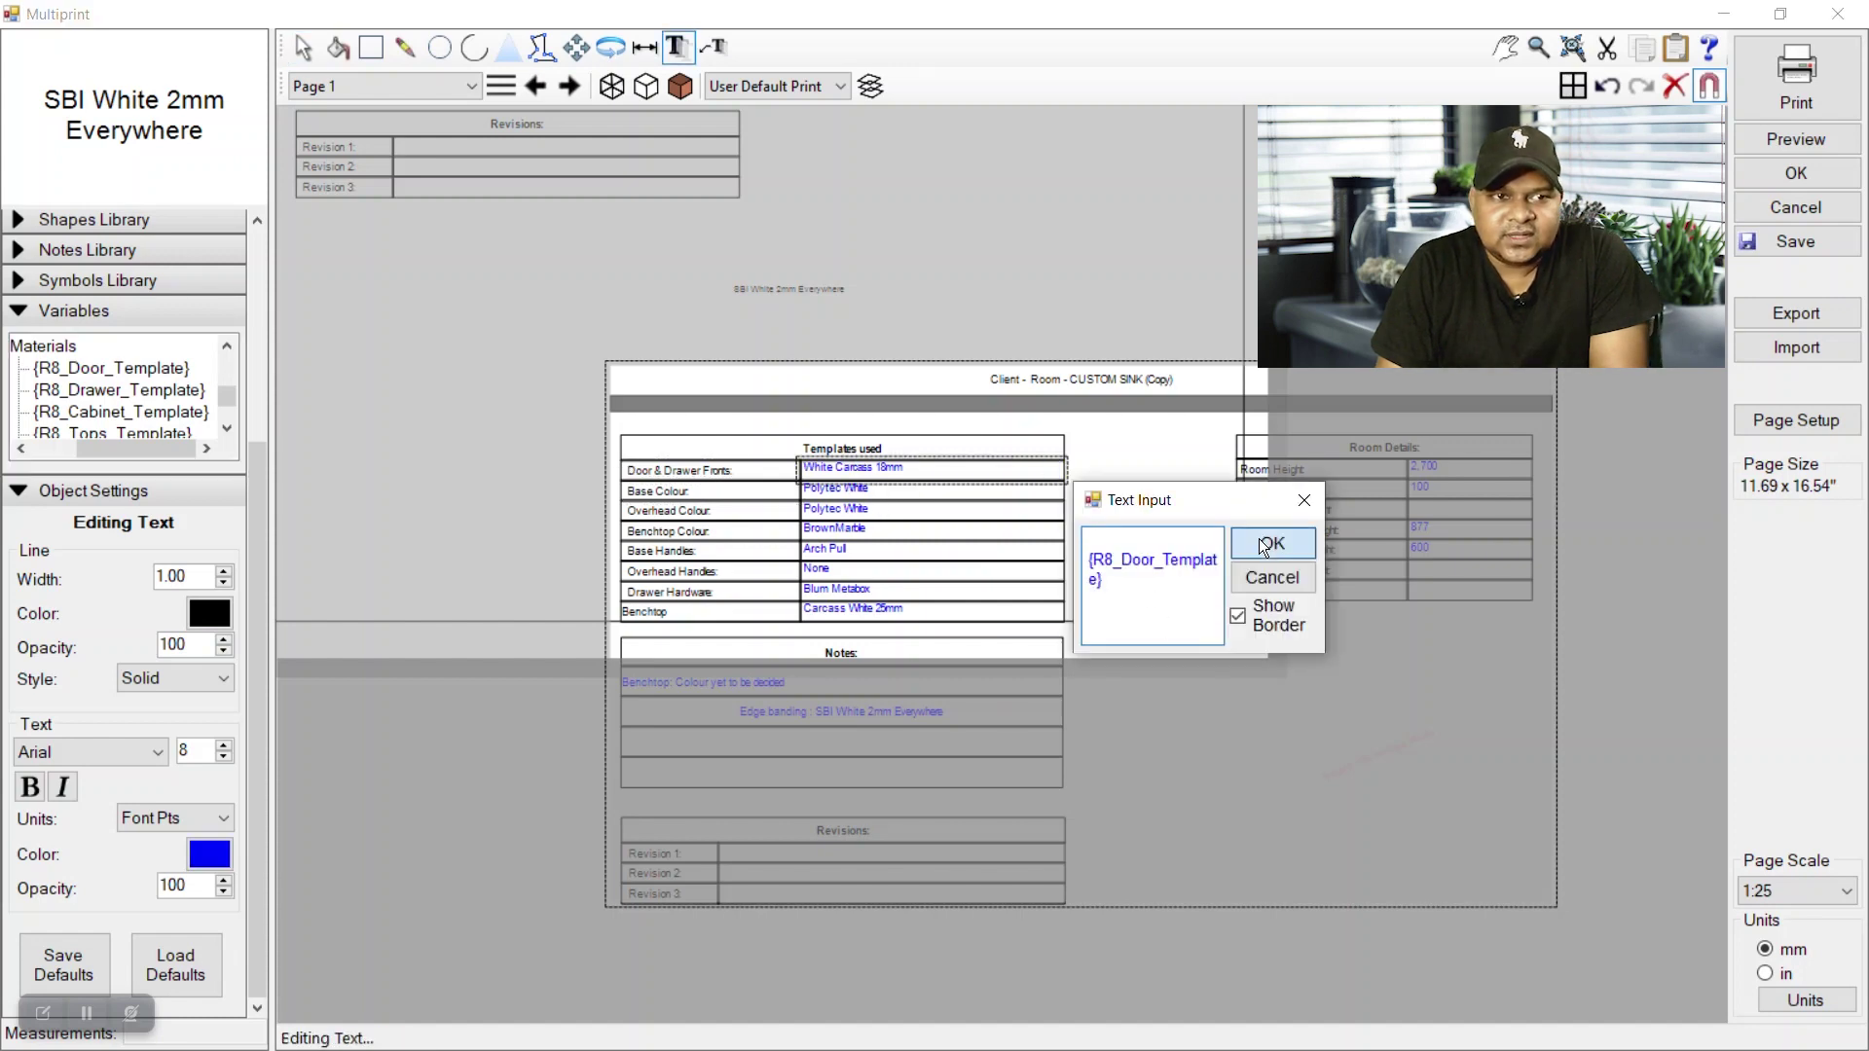
click(1265, 547)
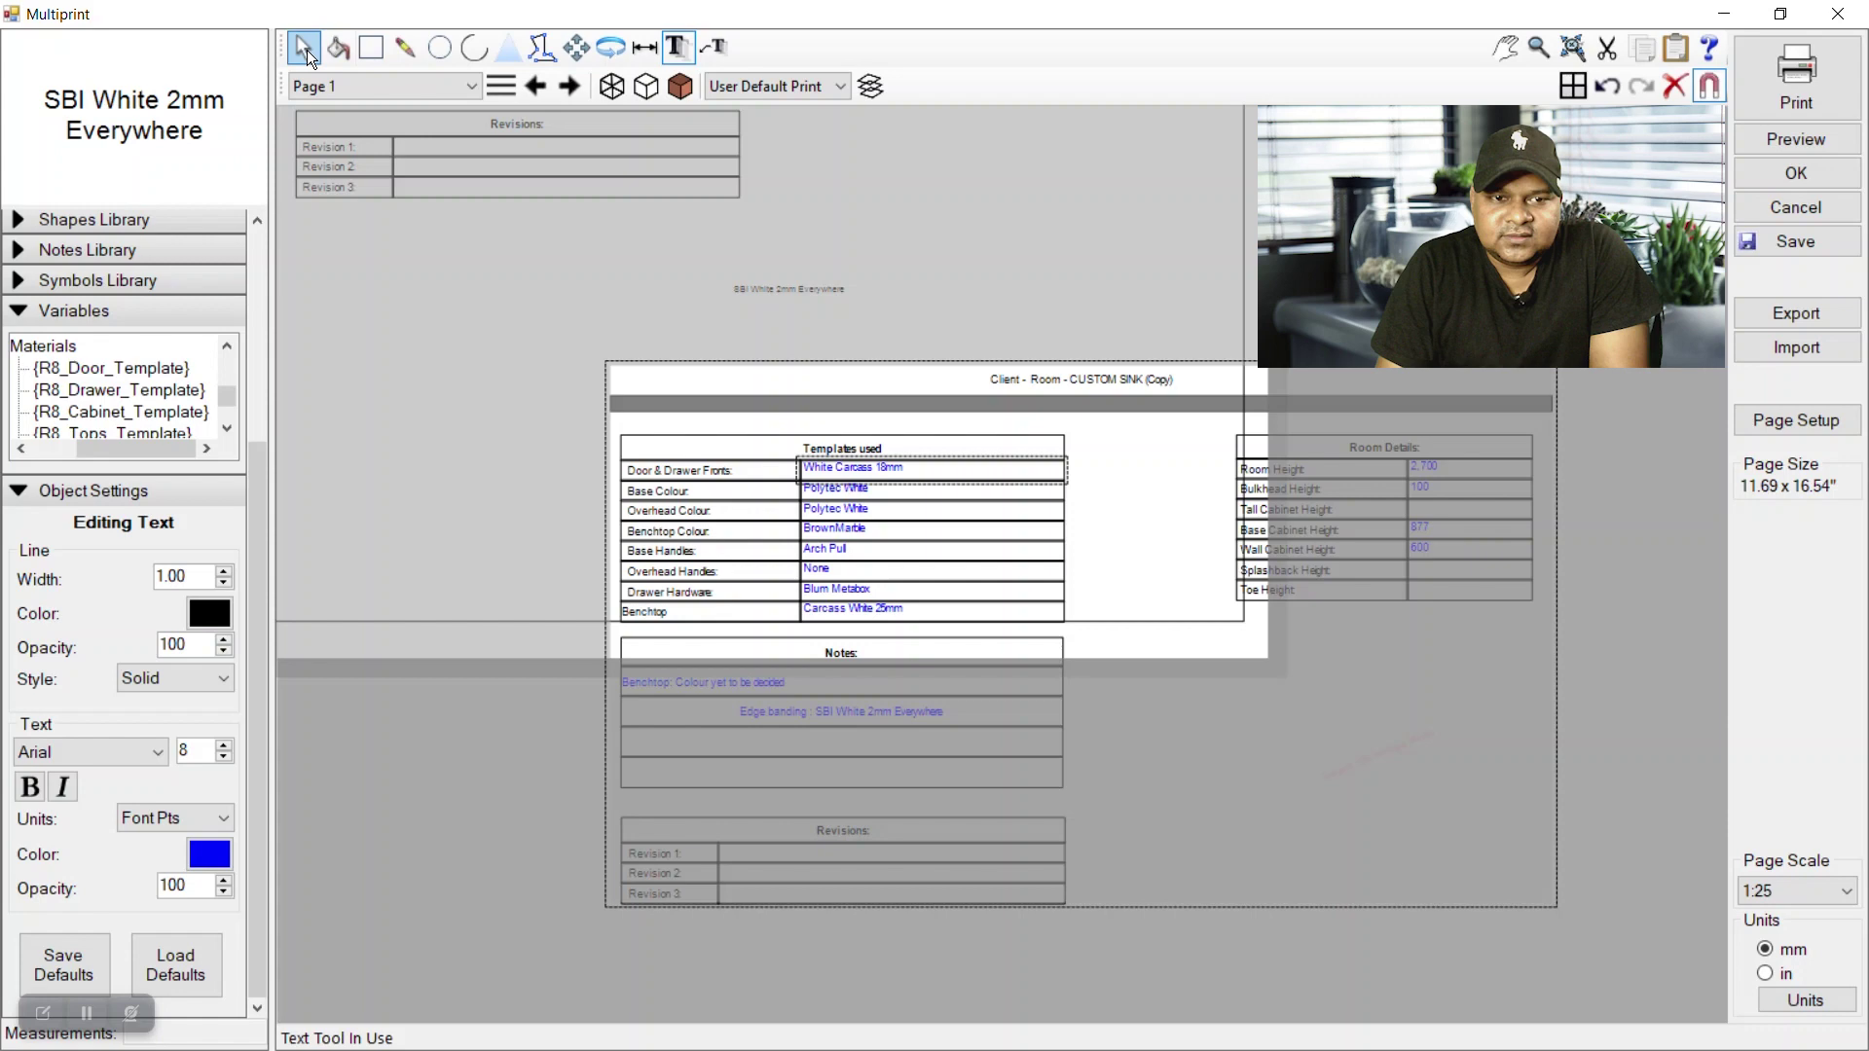
click(307, 50)
click(683, 490)
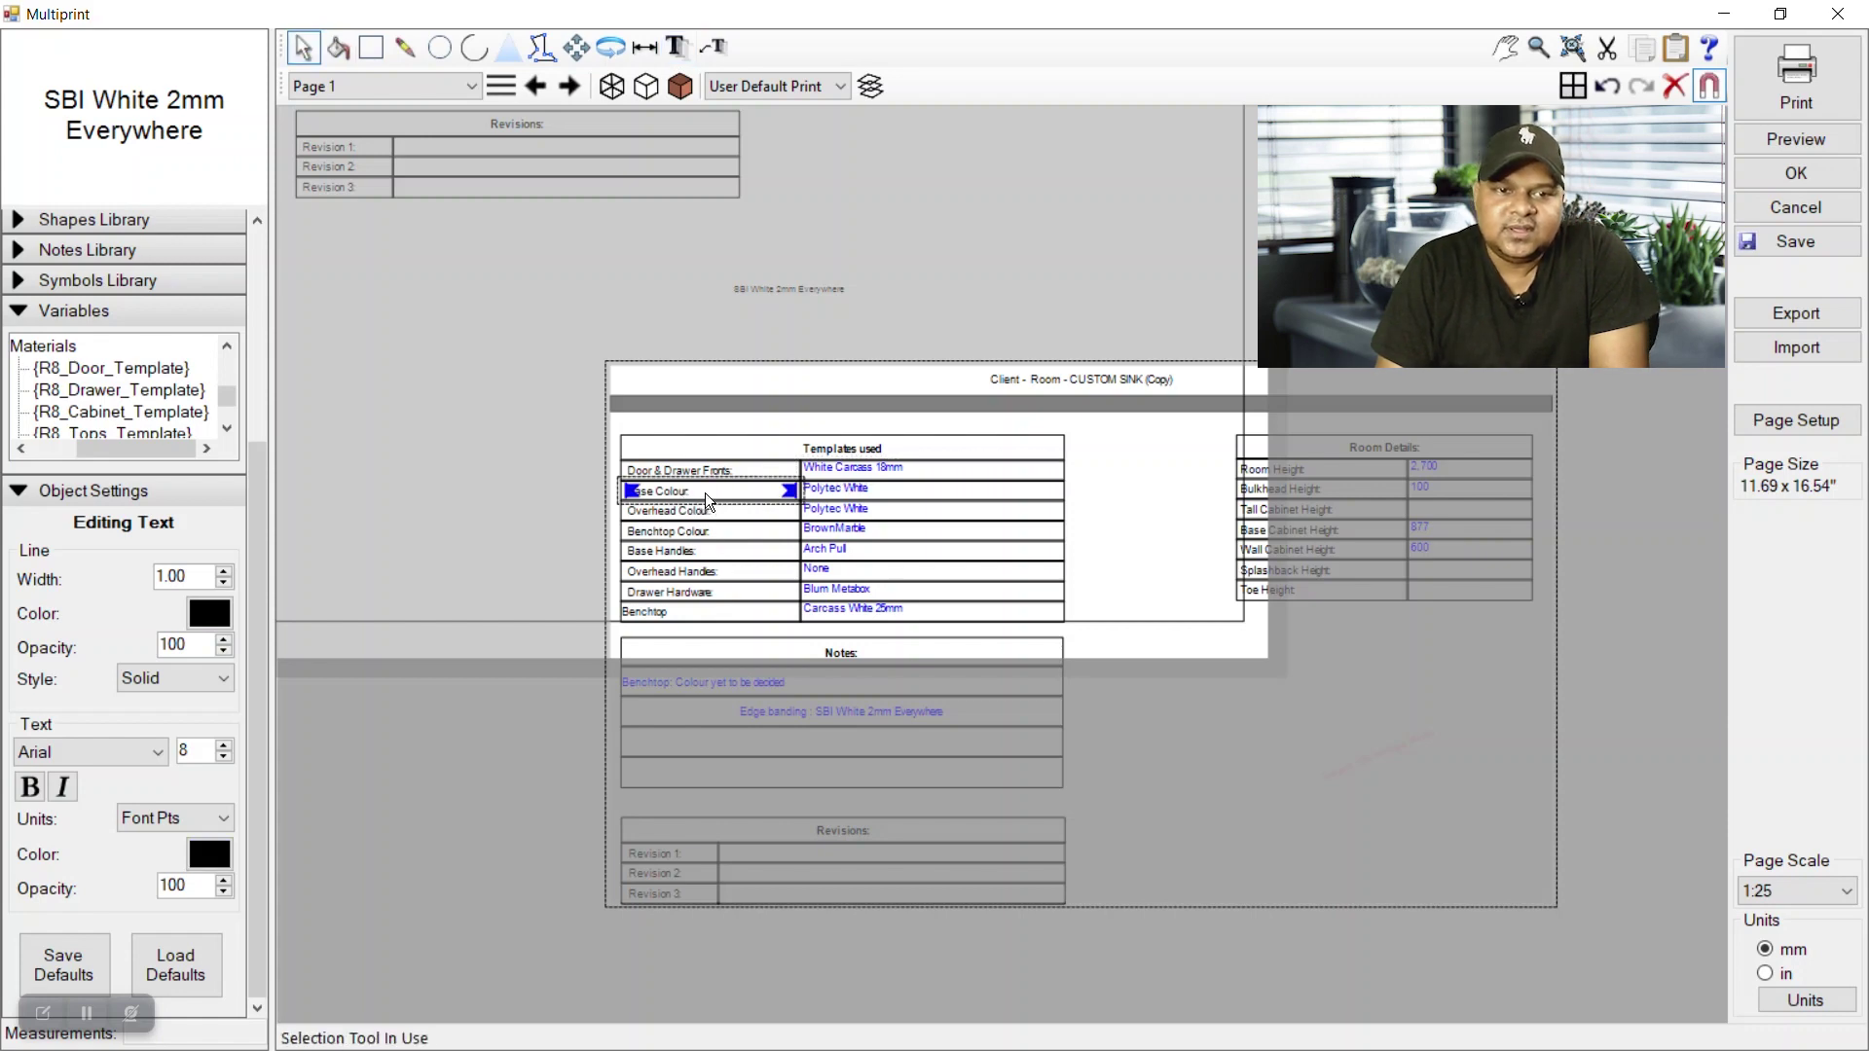
Rename the Base Colour: label to 'Drawer'
double_click(705, 493)
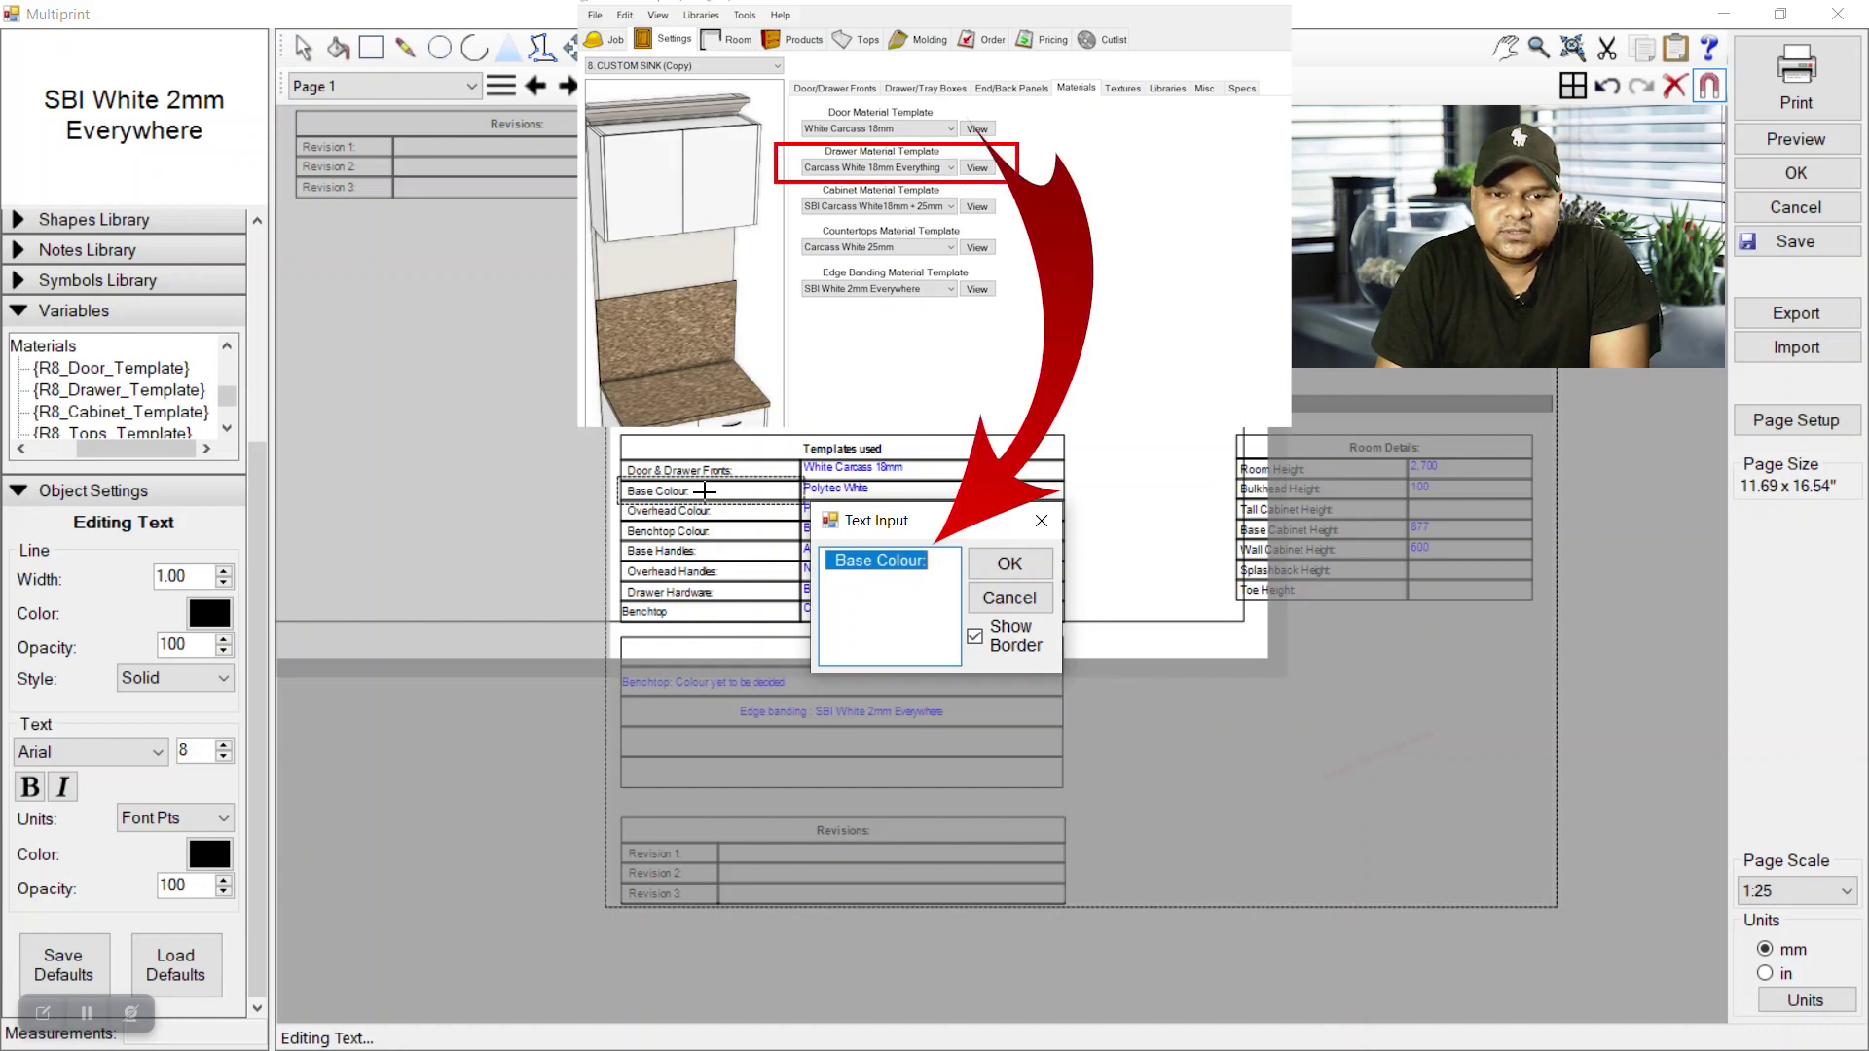
text(Drawer)
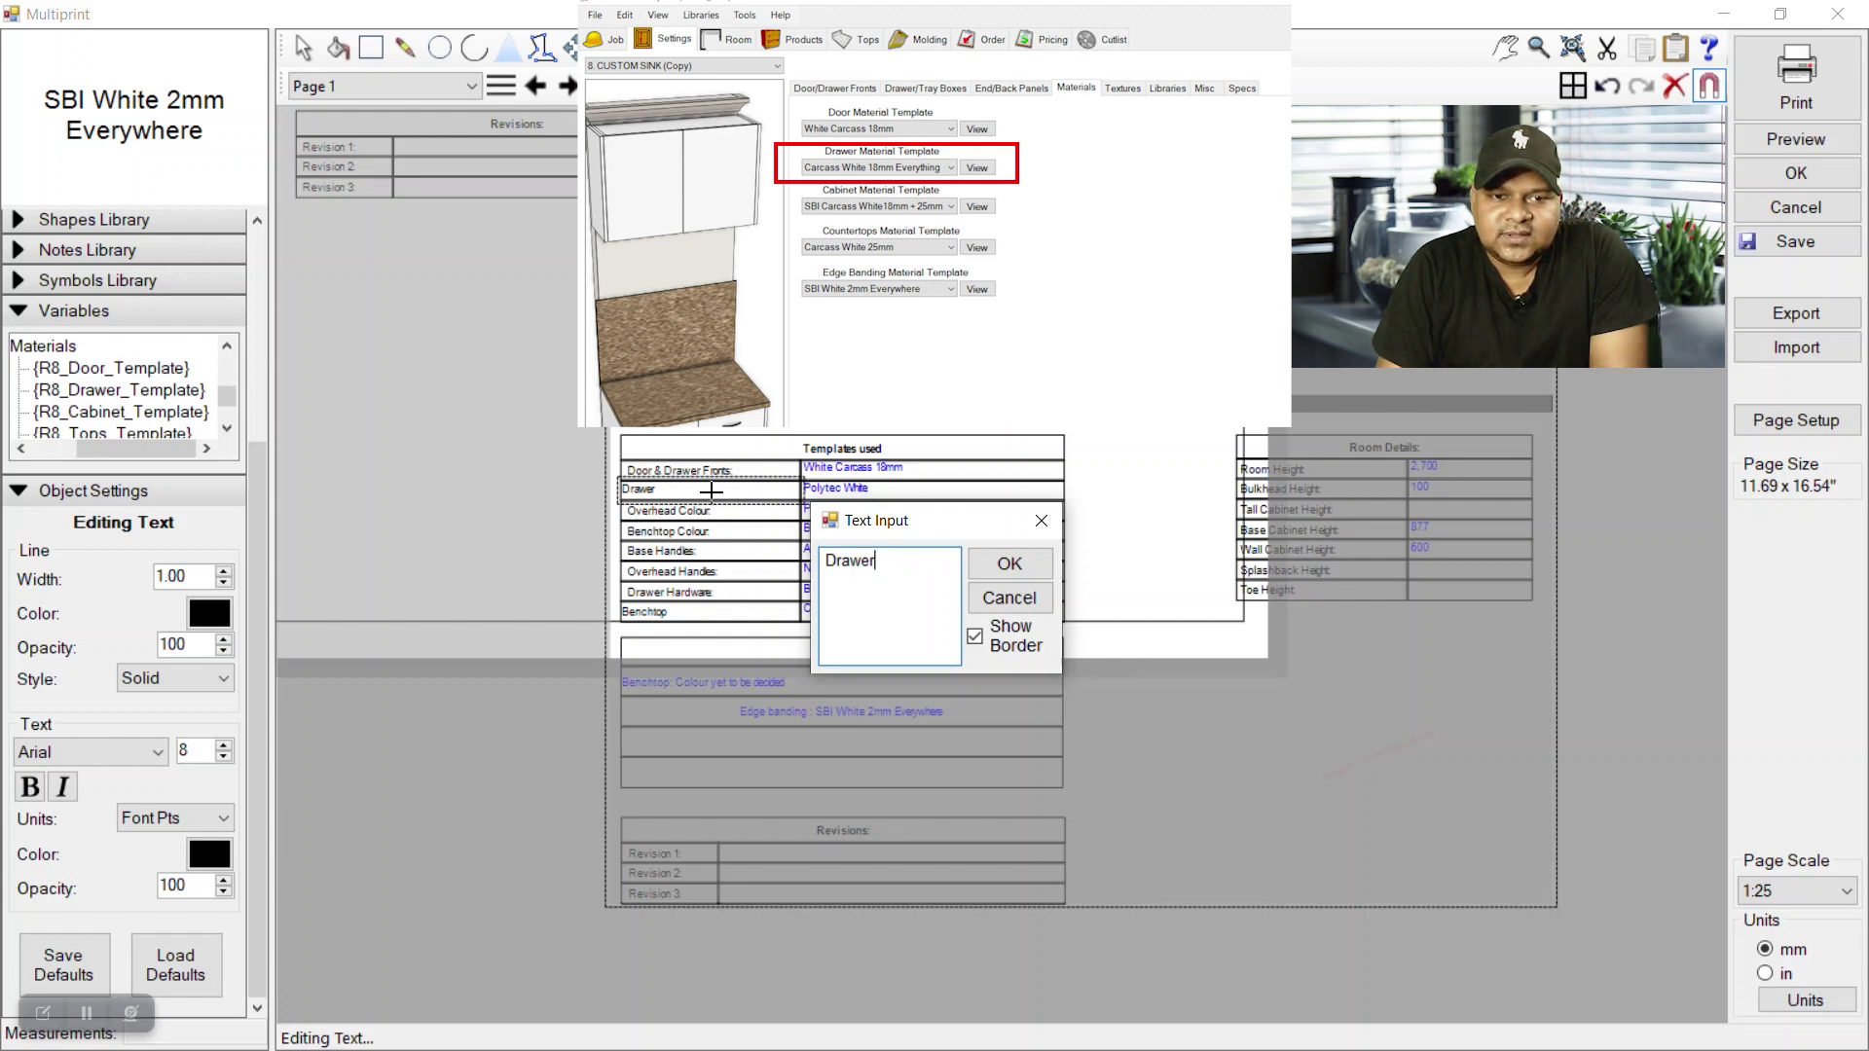
click(1001, 568)
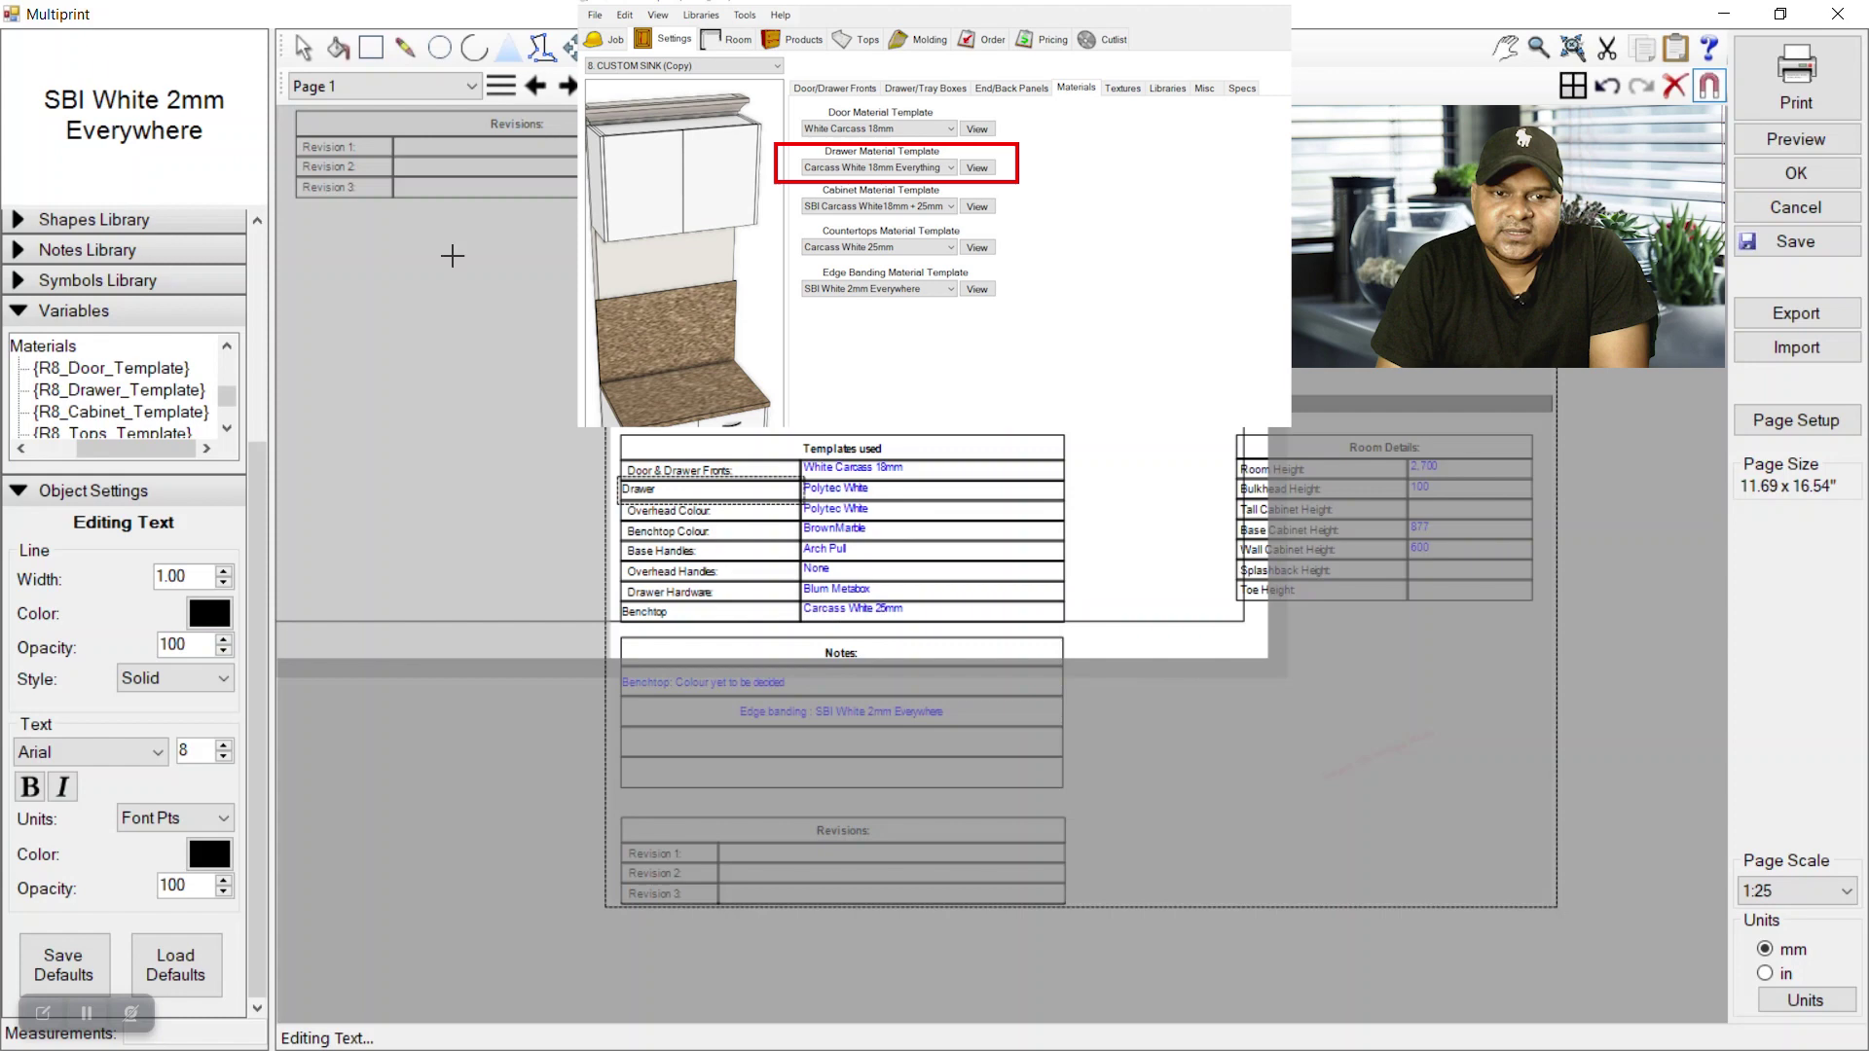
Replace Base_Door_Texture with Drawer_Template so the value shows Carcass White 18mm Everything
click(303, 47)
click(884, 490)
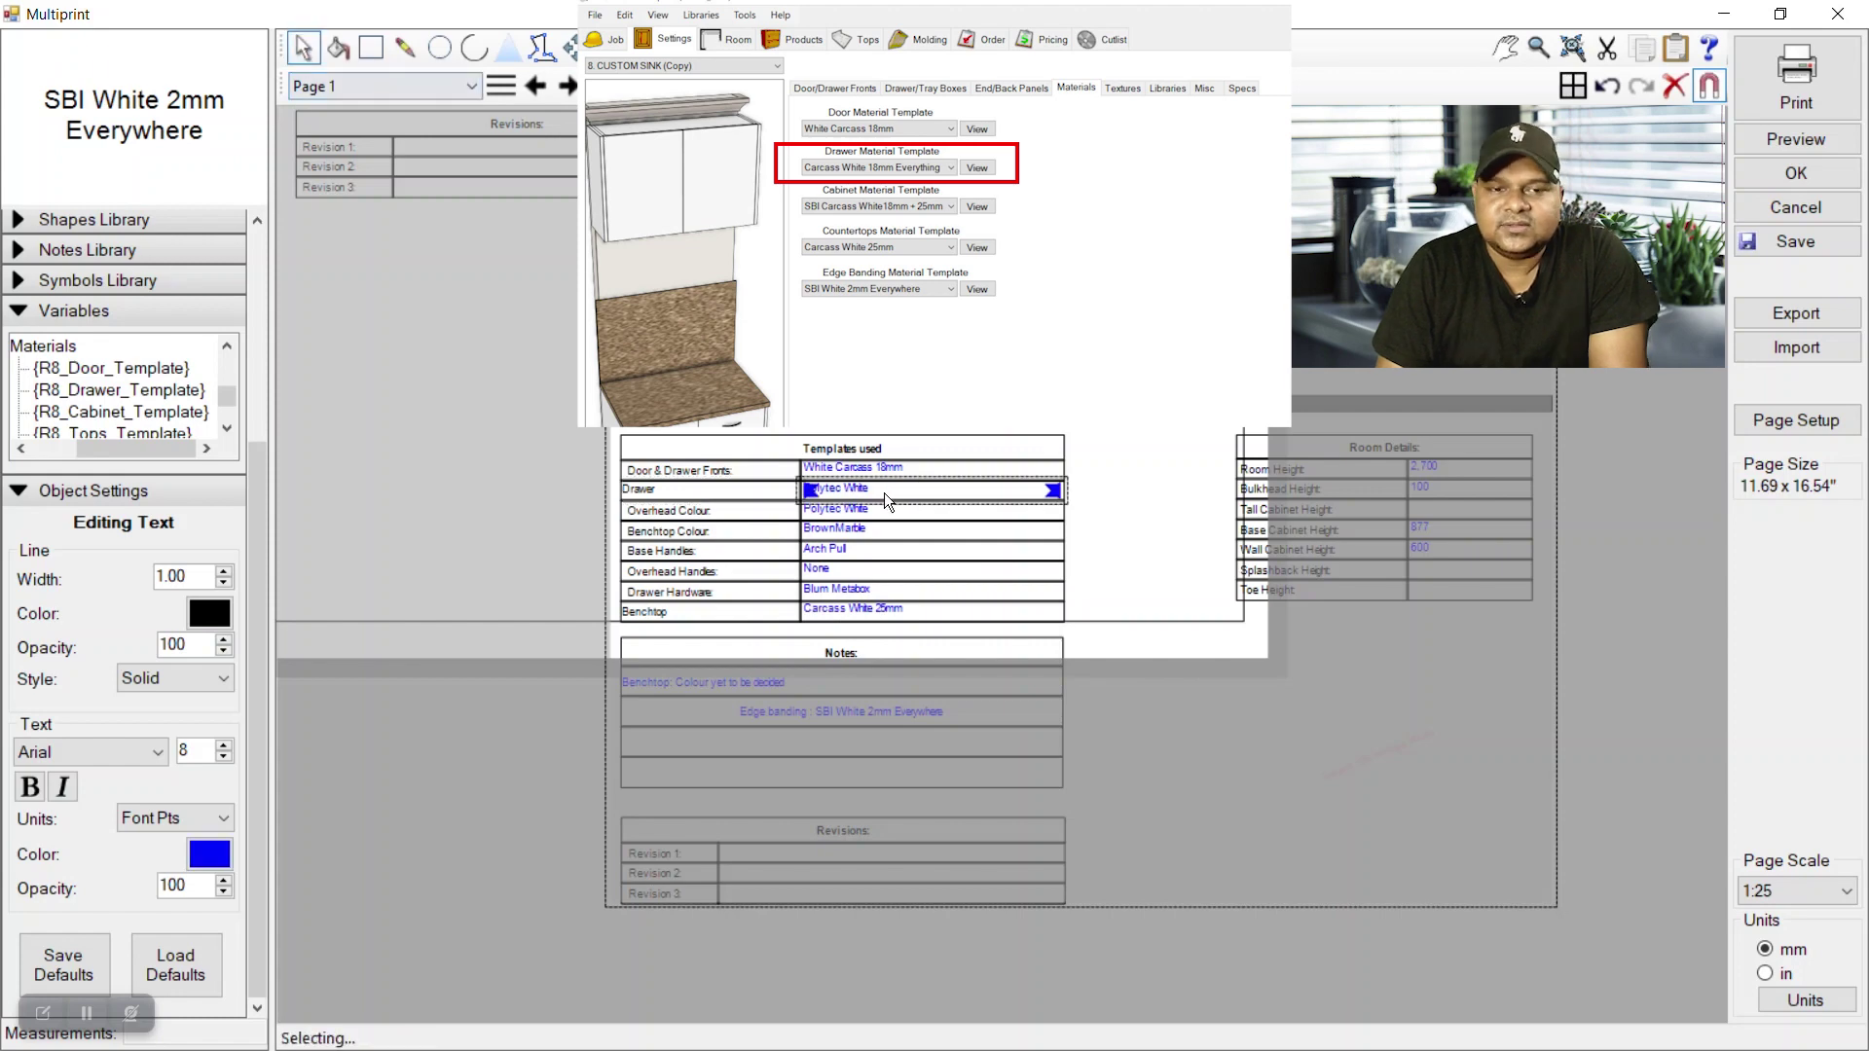
double_click(884, 495)
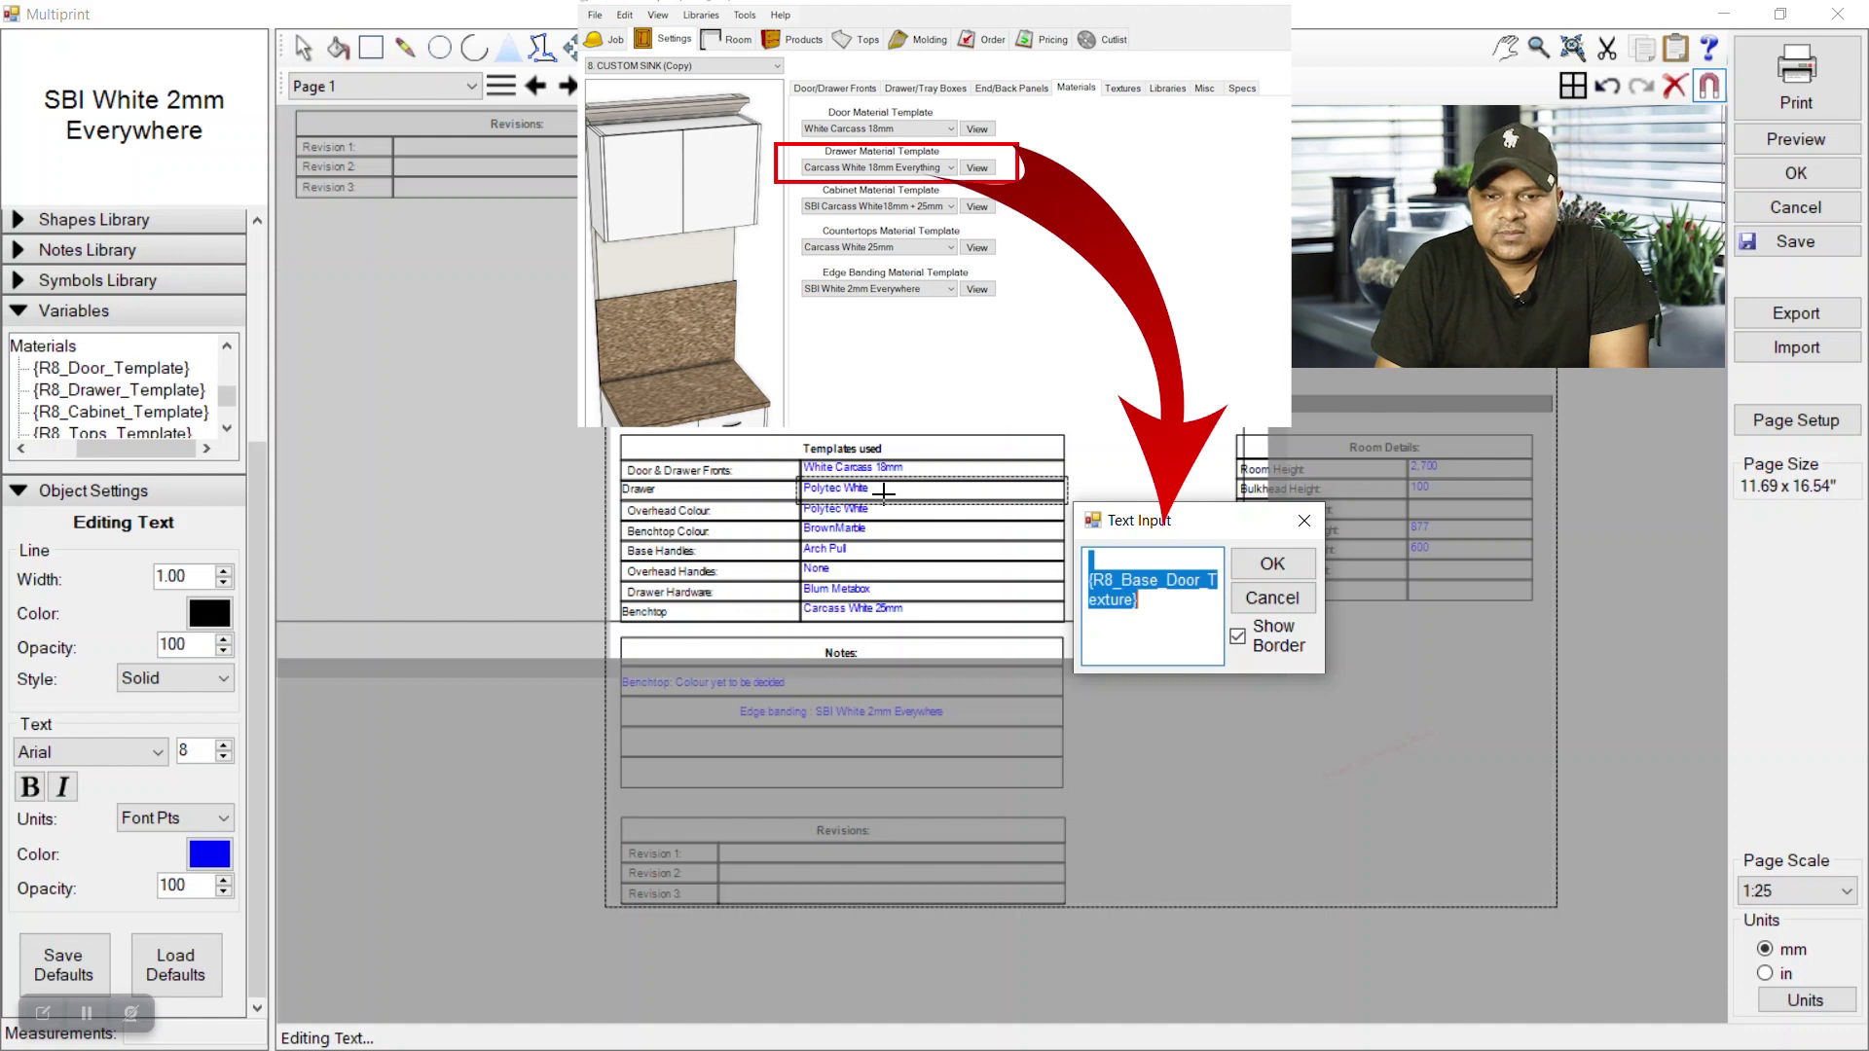
click(1132, 602)
drag(1132, 600, 1122, 582)
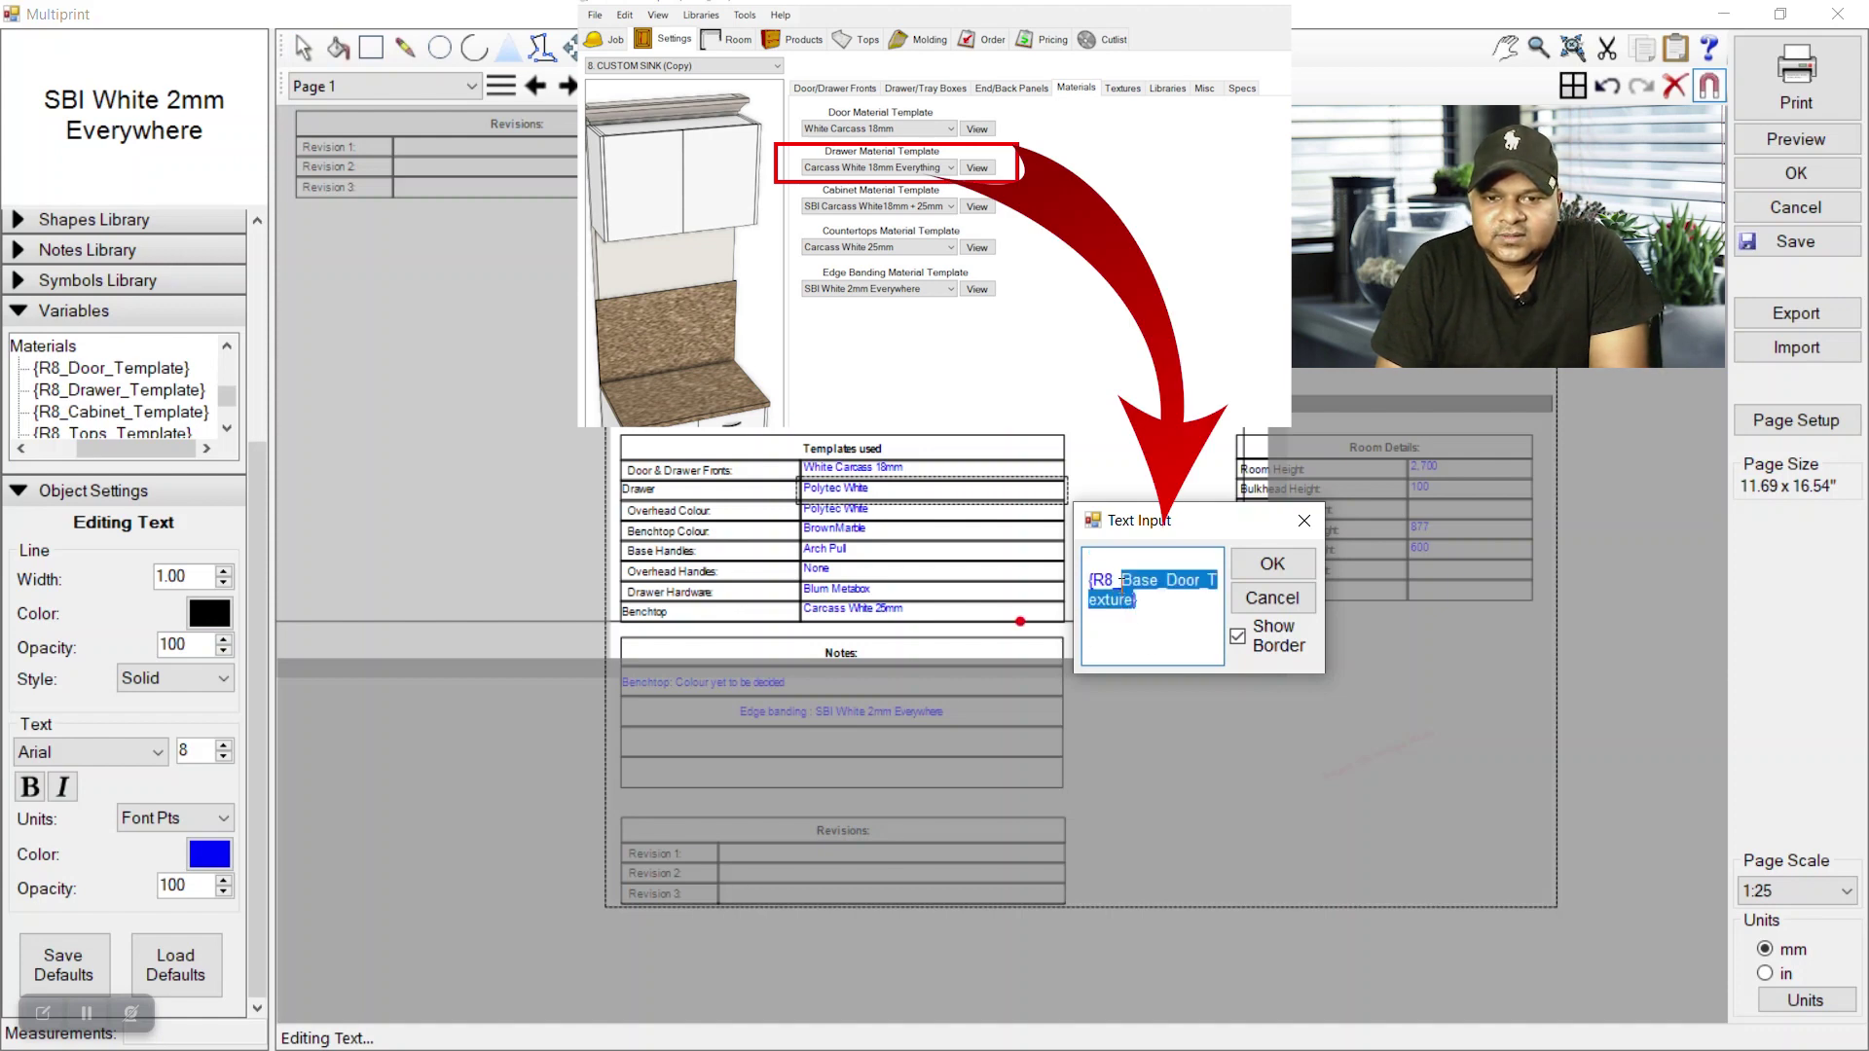
text(Draw)
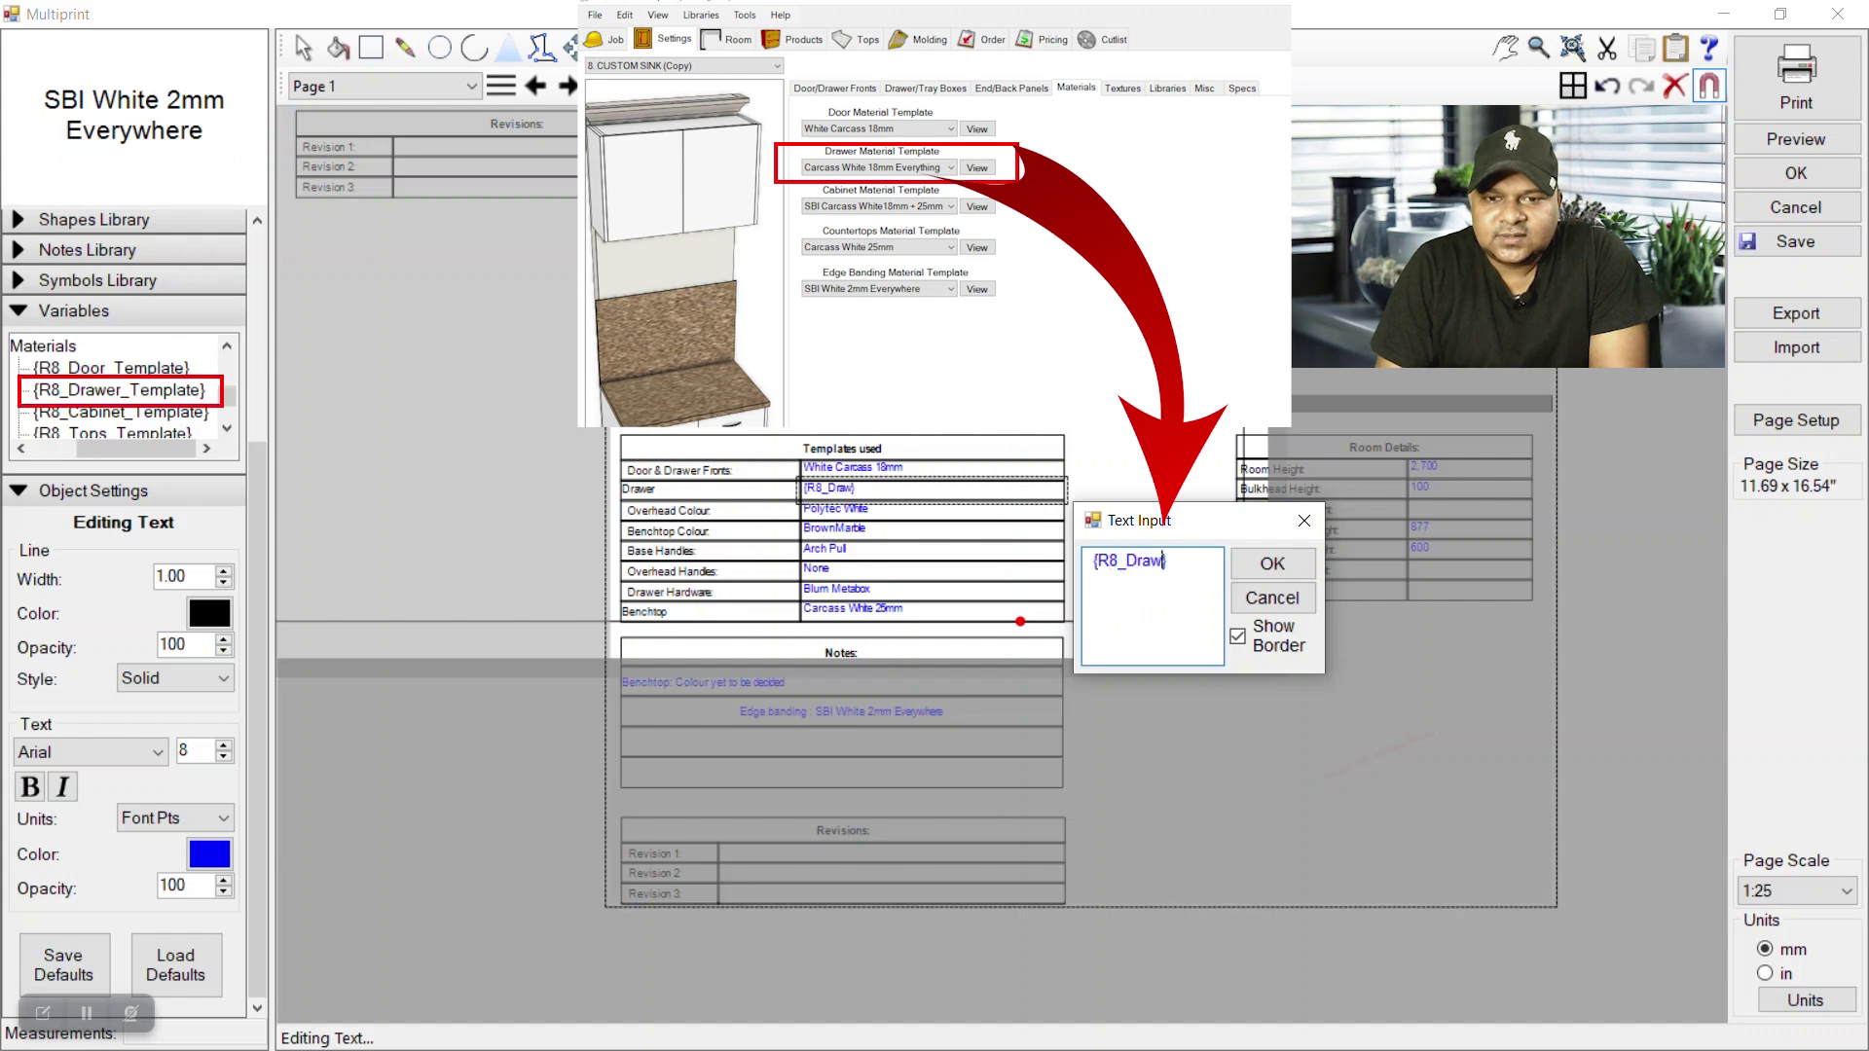
text(er)
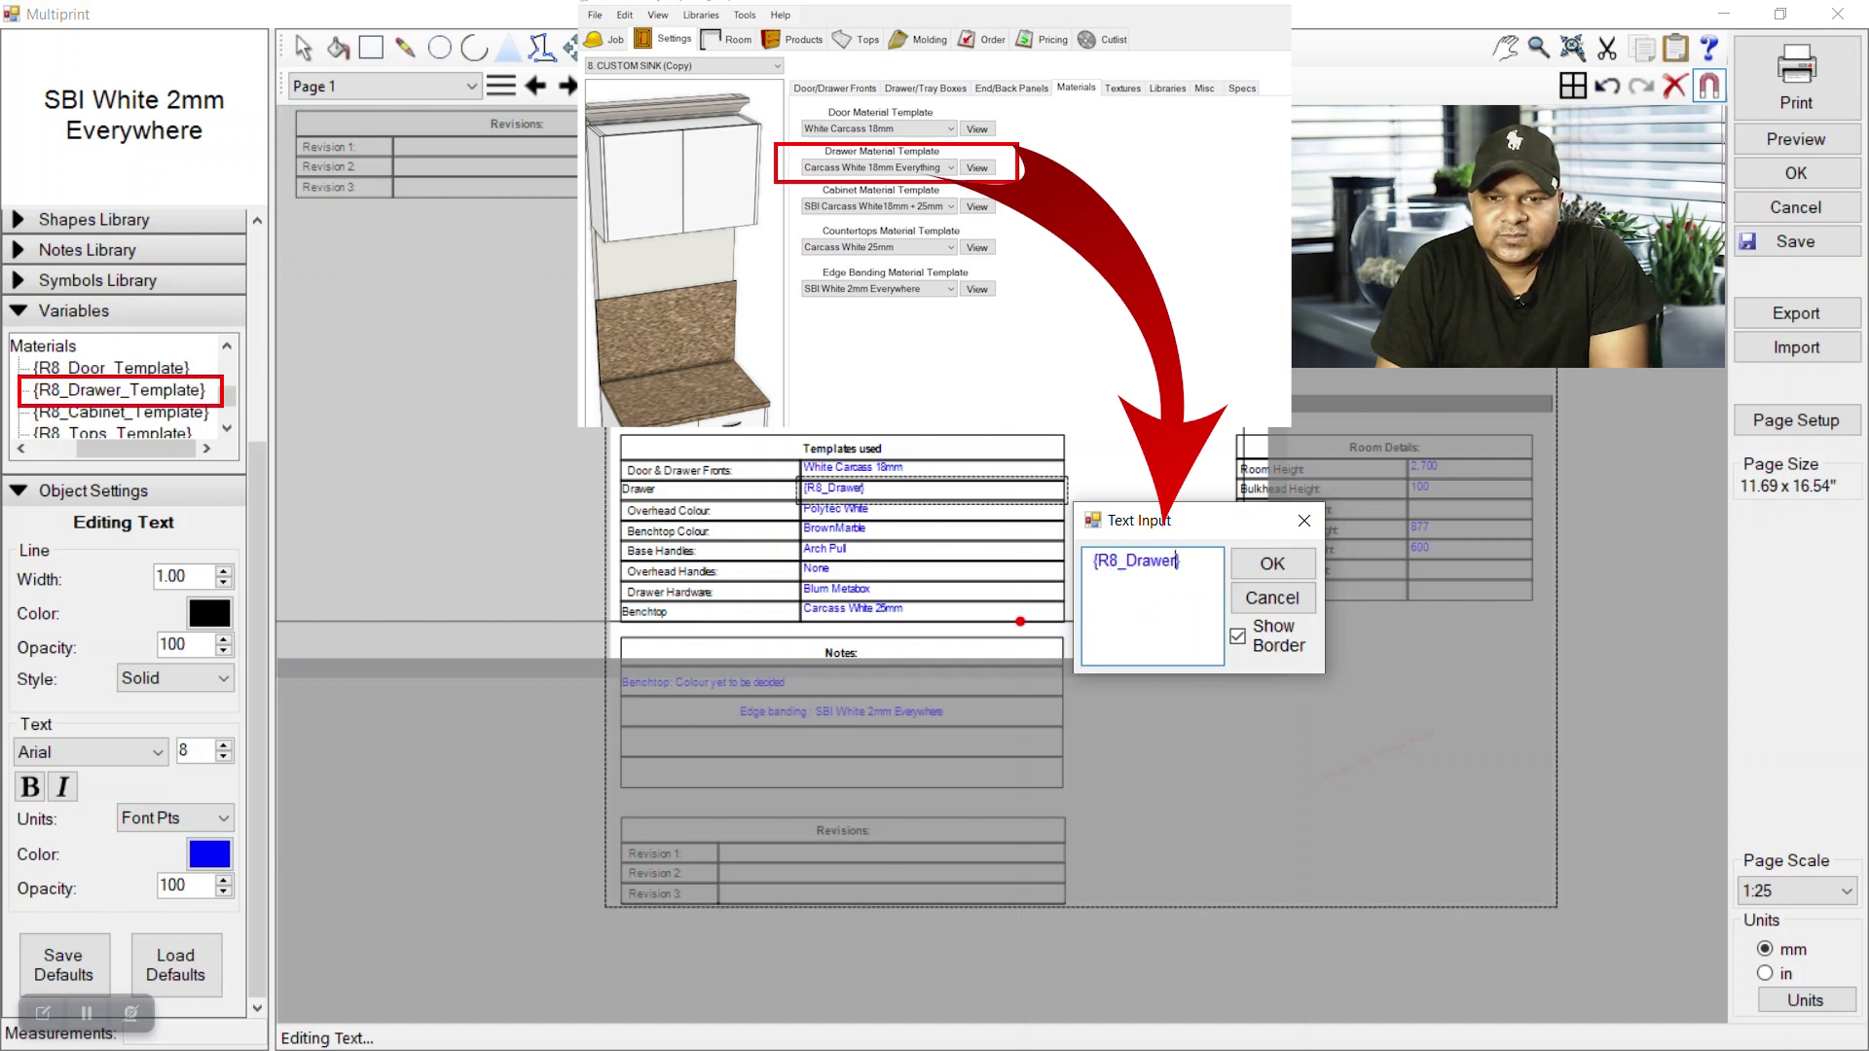
text(_Template)
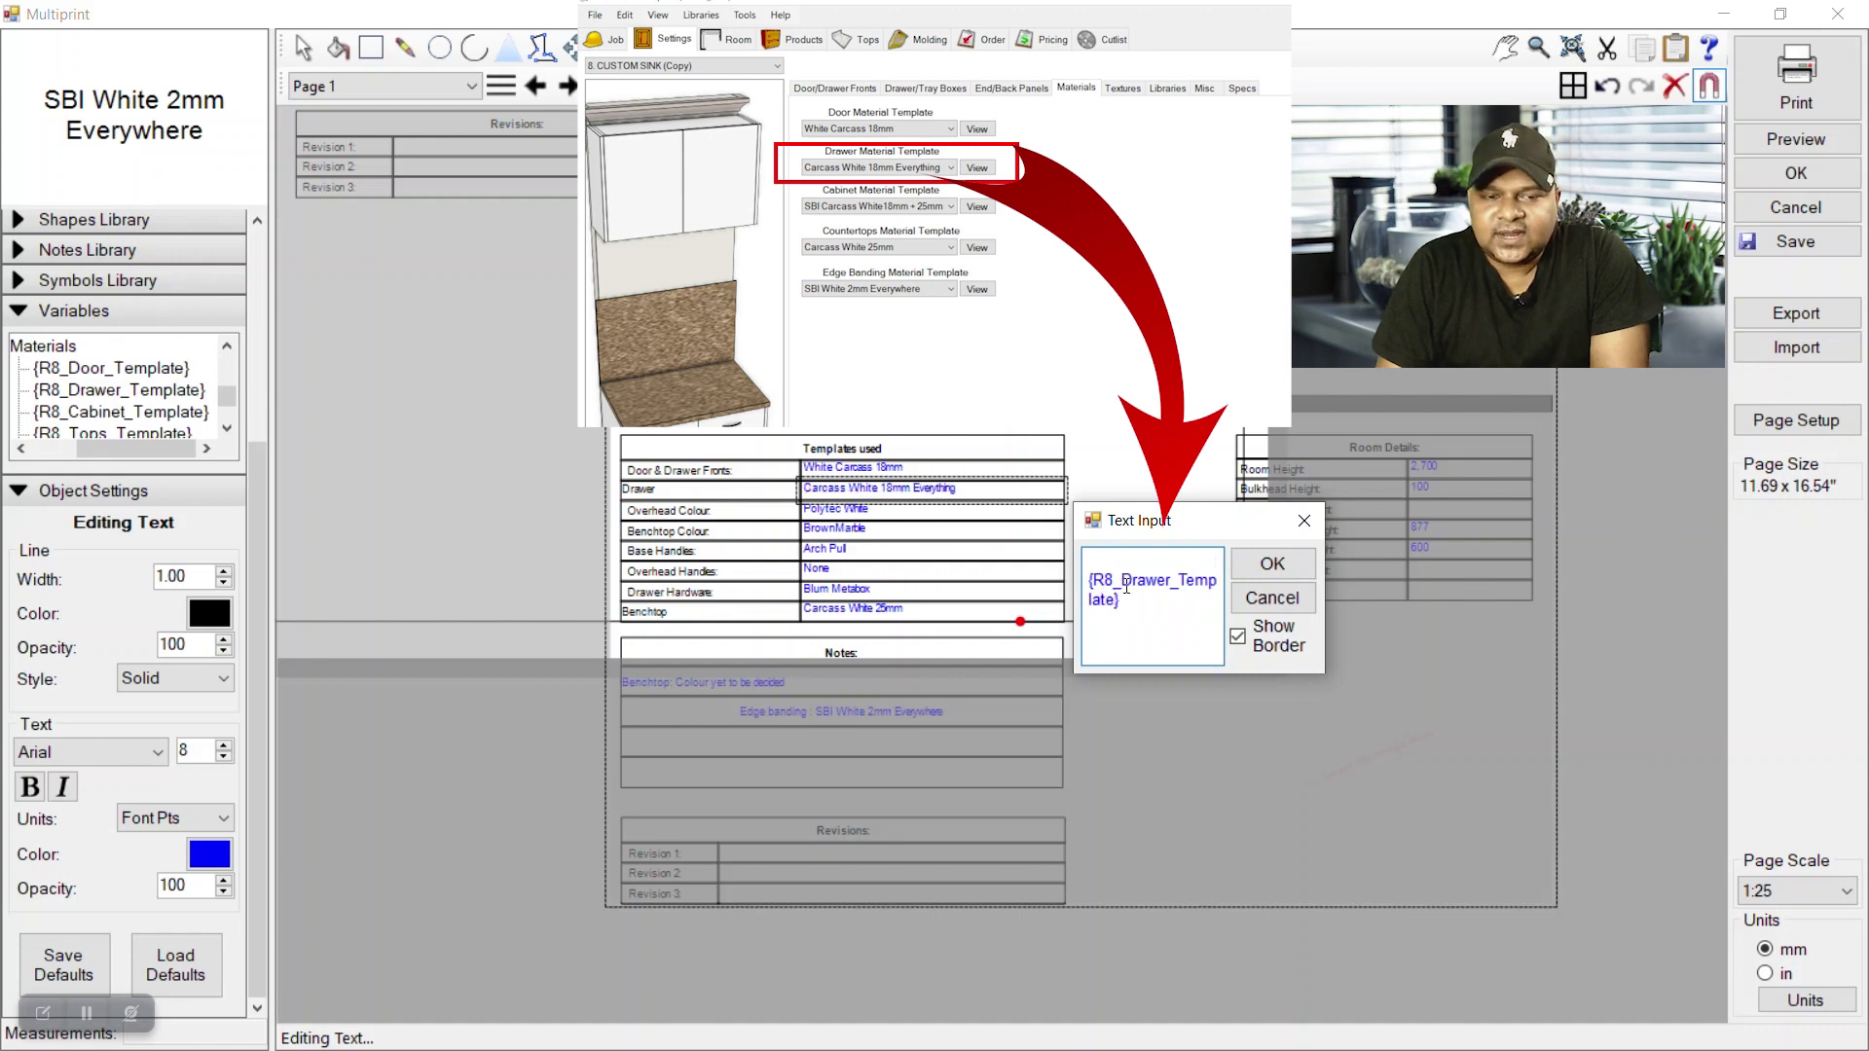
click(1272, 564)
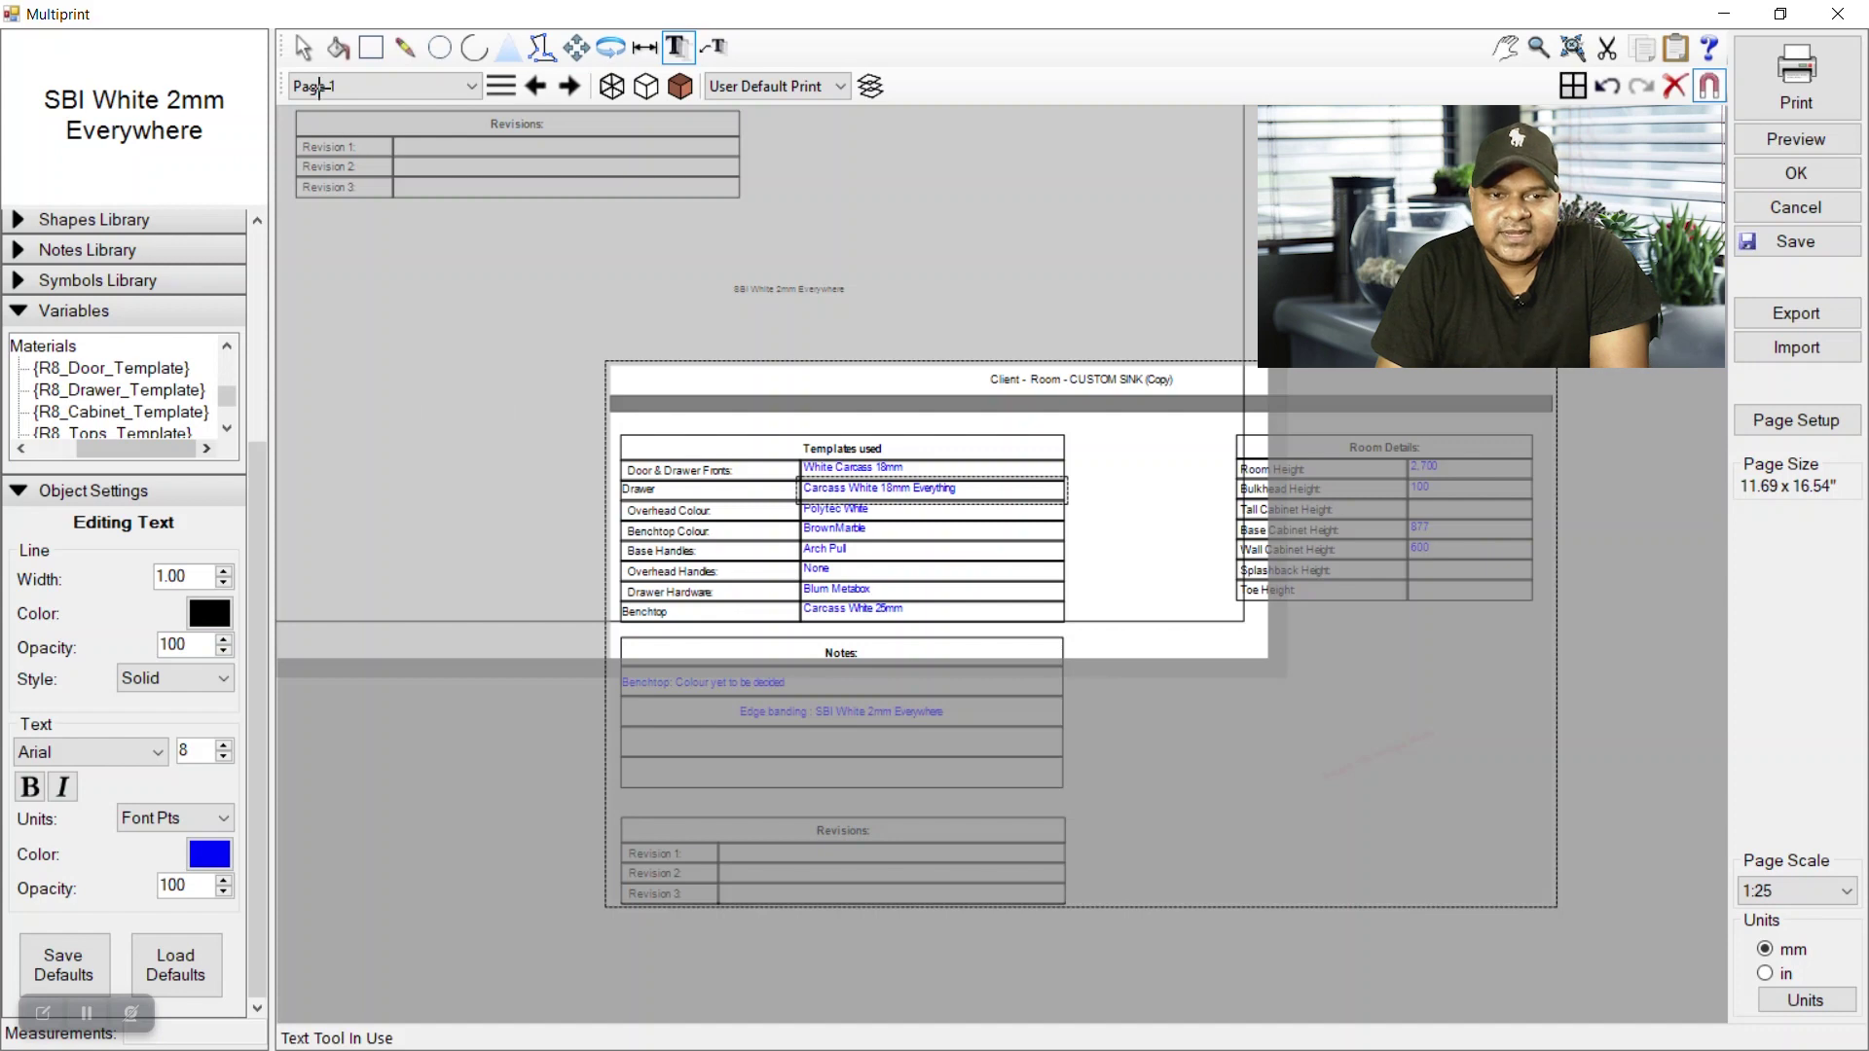
click(303, 51)
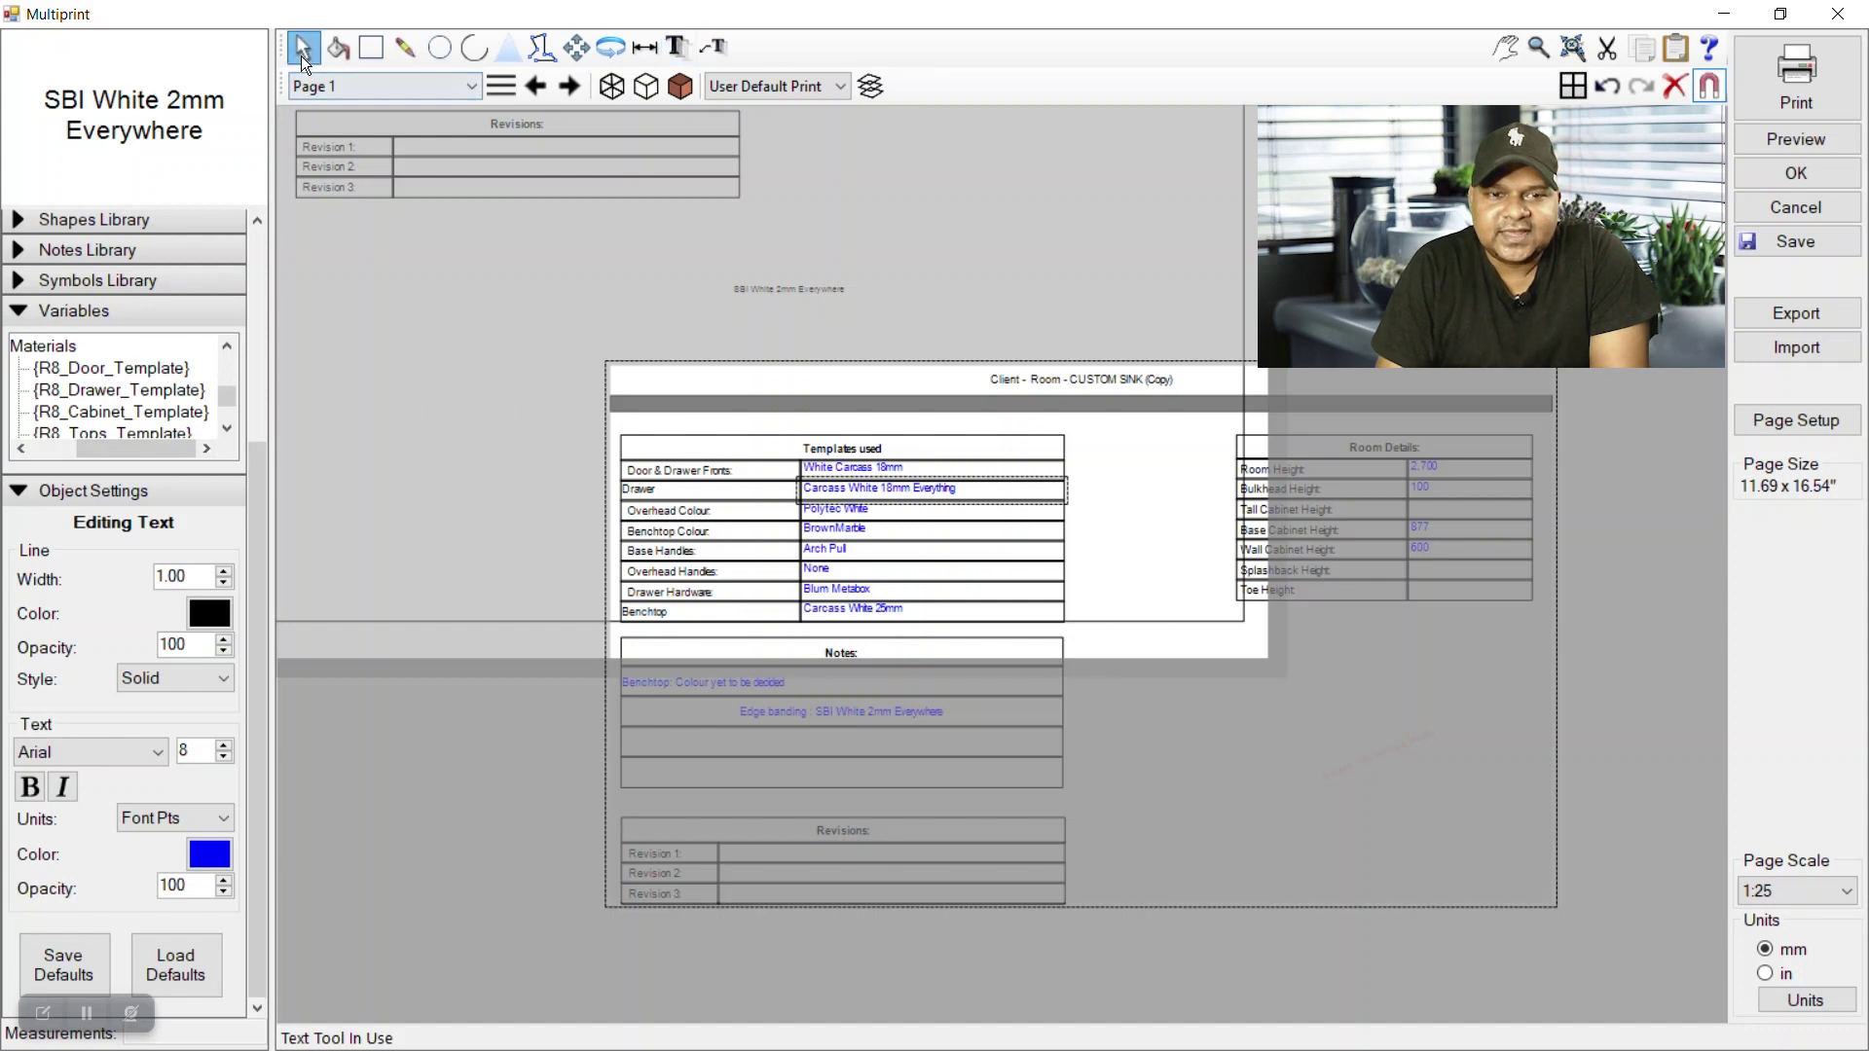
Rename the Overhead Colour label to 'Cabinet Template'
click(693, 510)
double_click(693, 512)
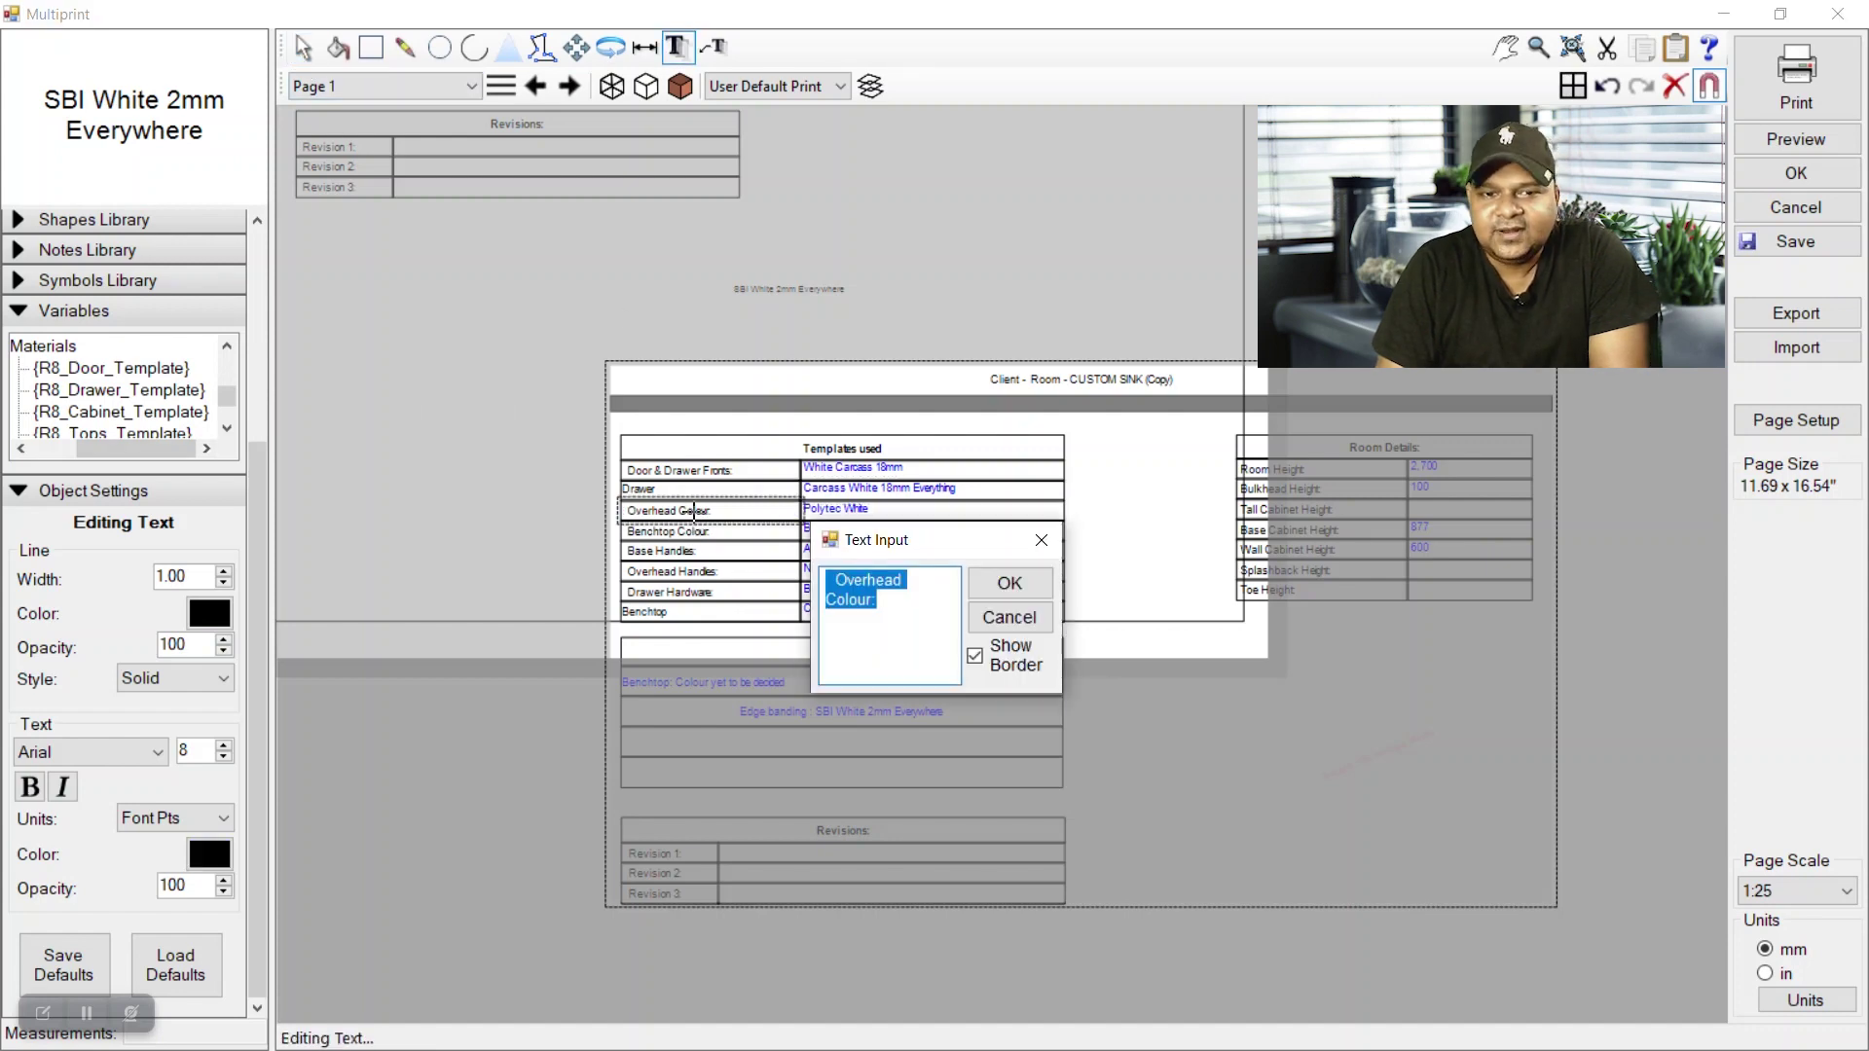
text(Cabi)
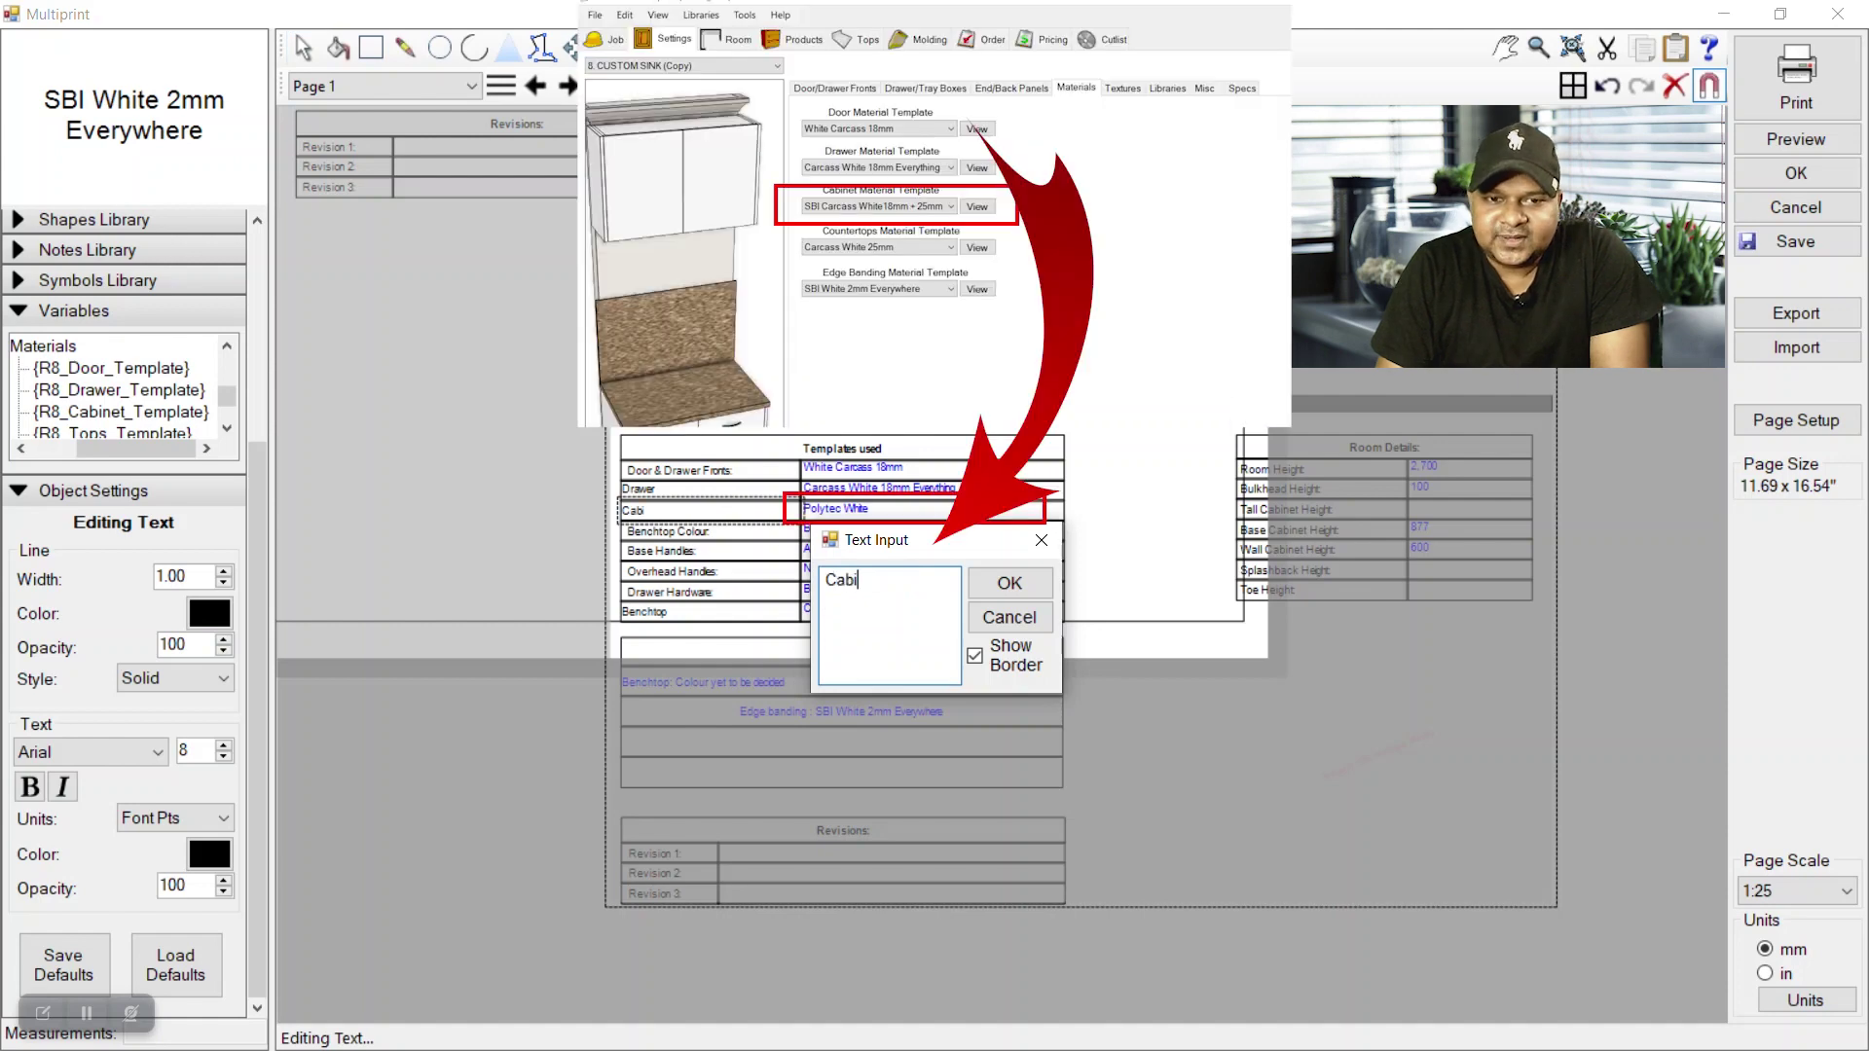
text(net Temp)
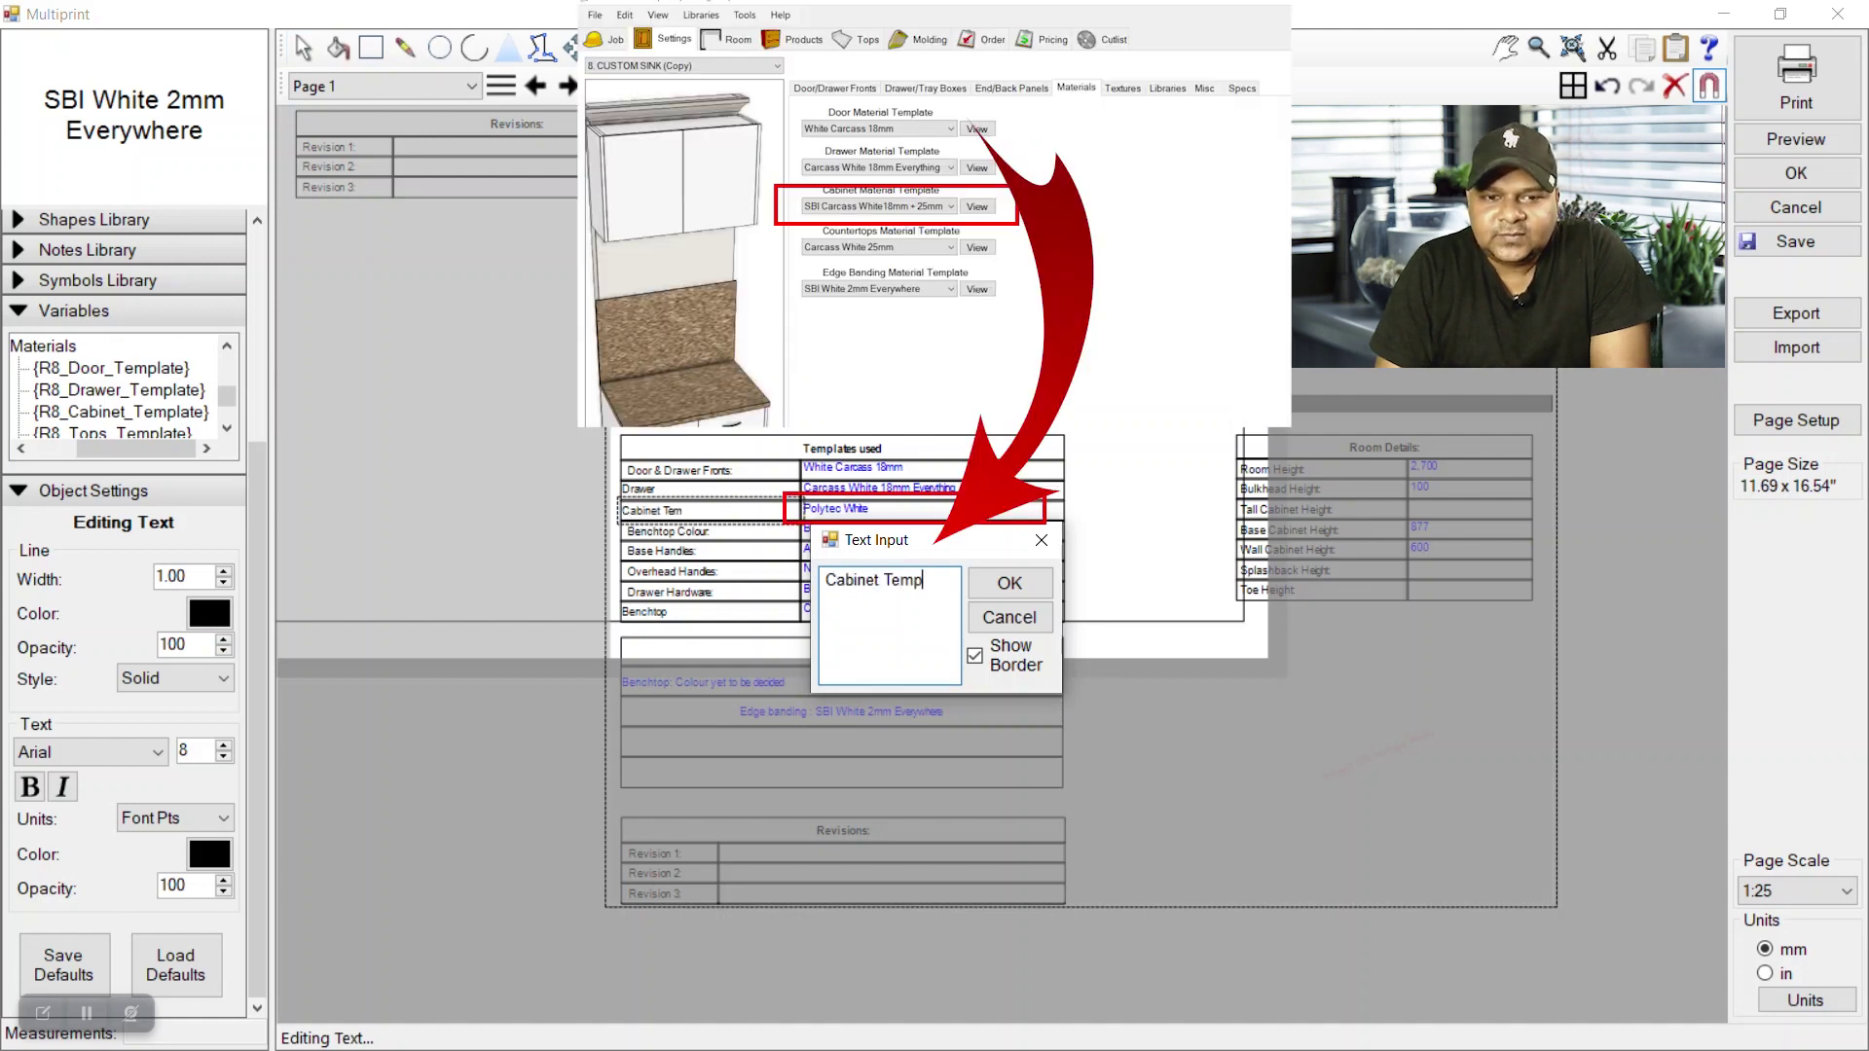
text(late)
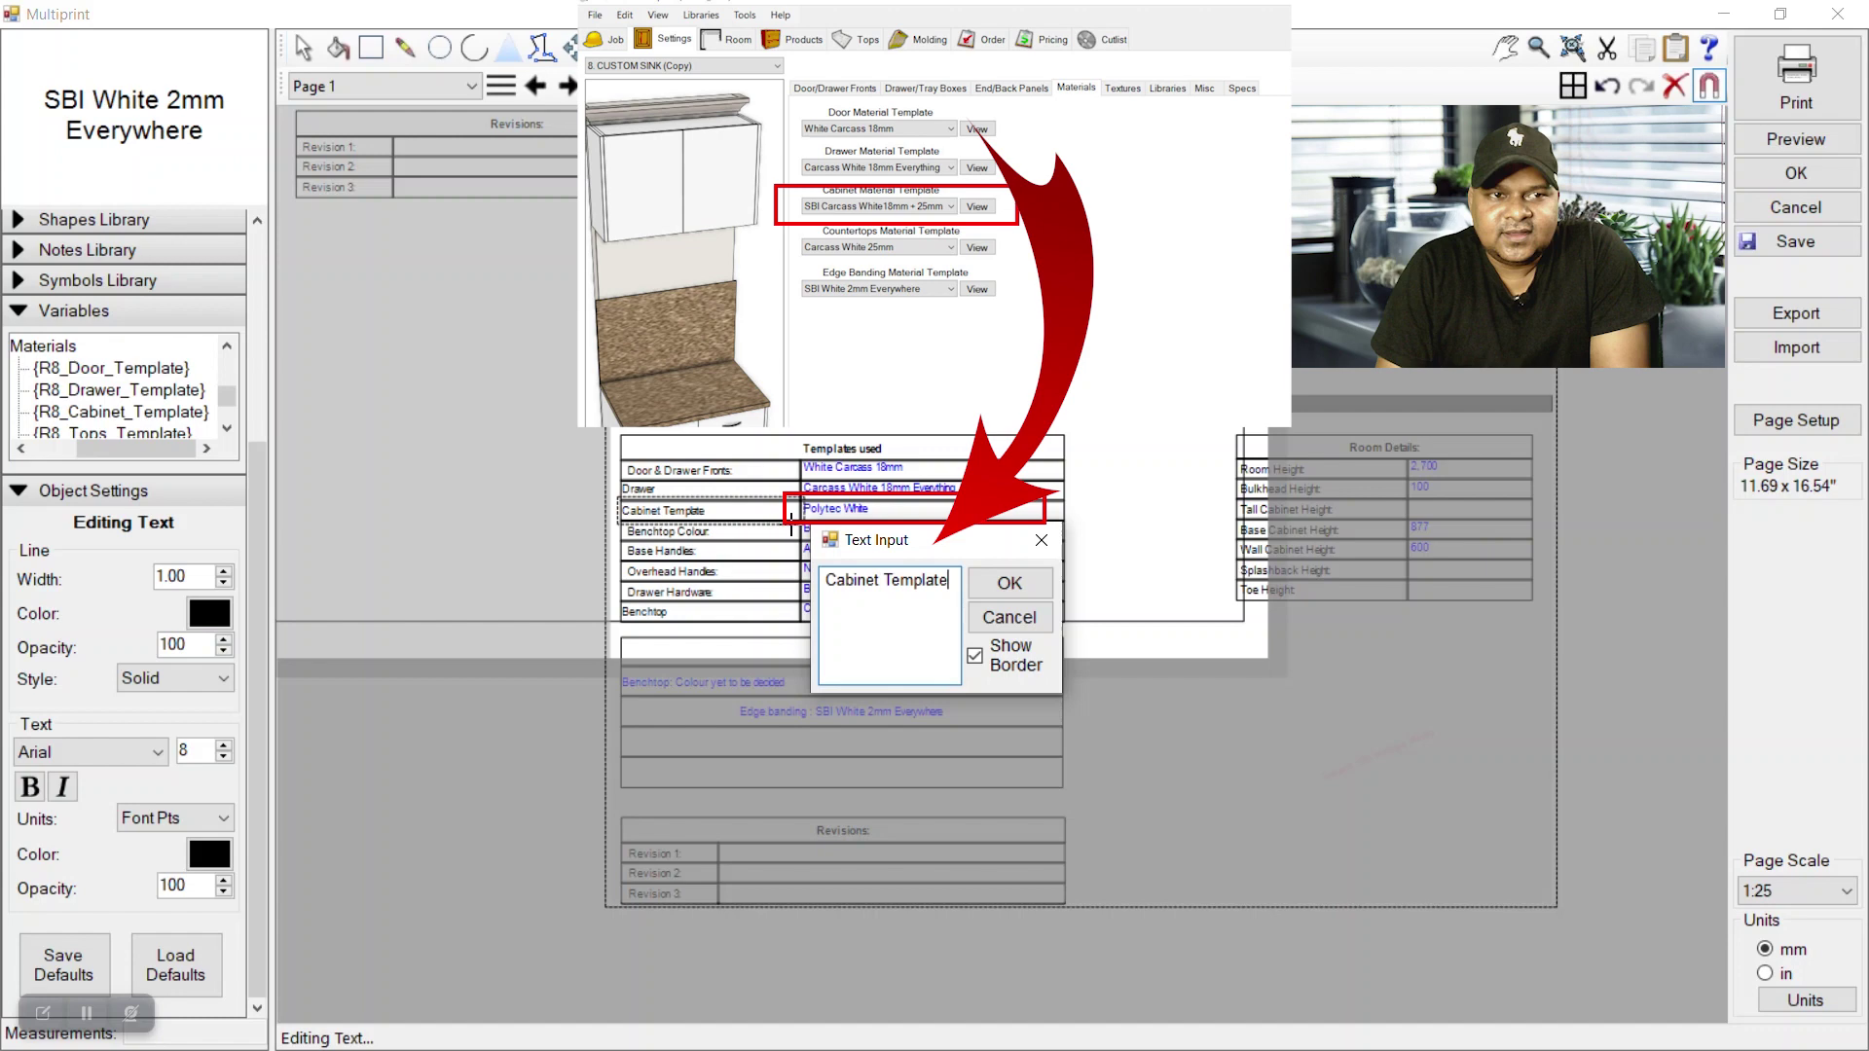
click(1013, 584)
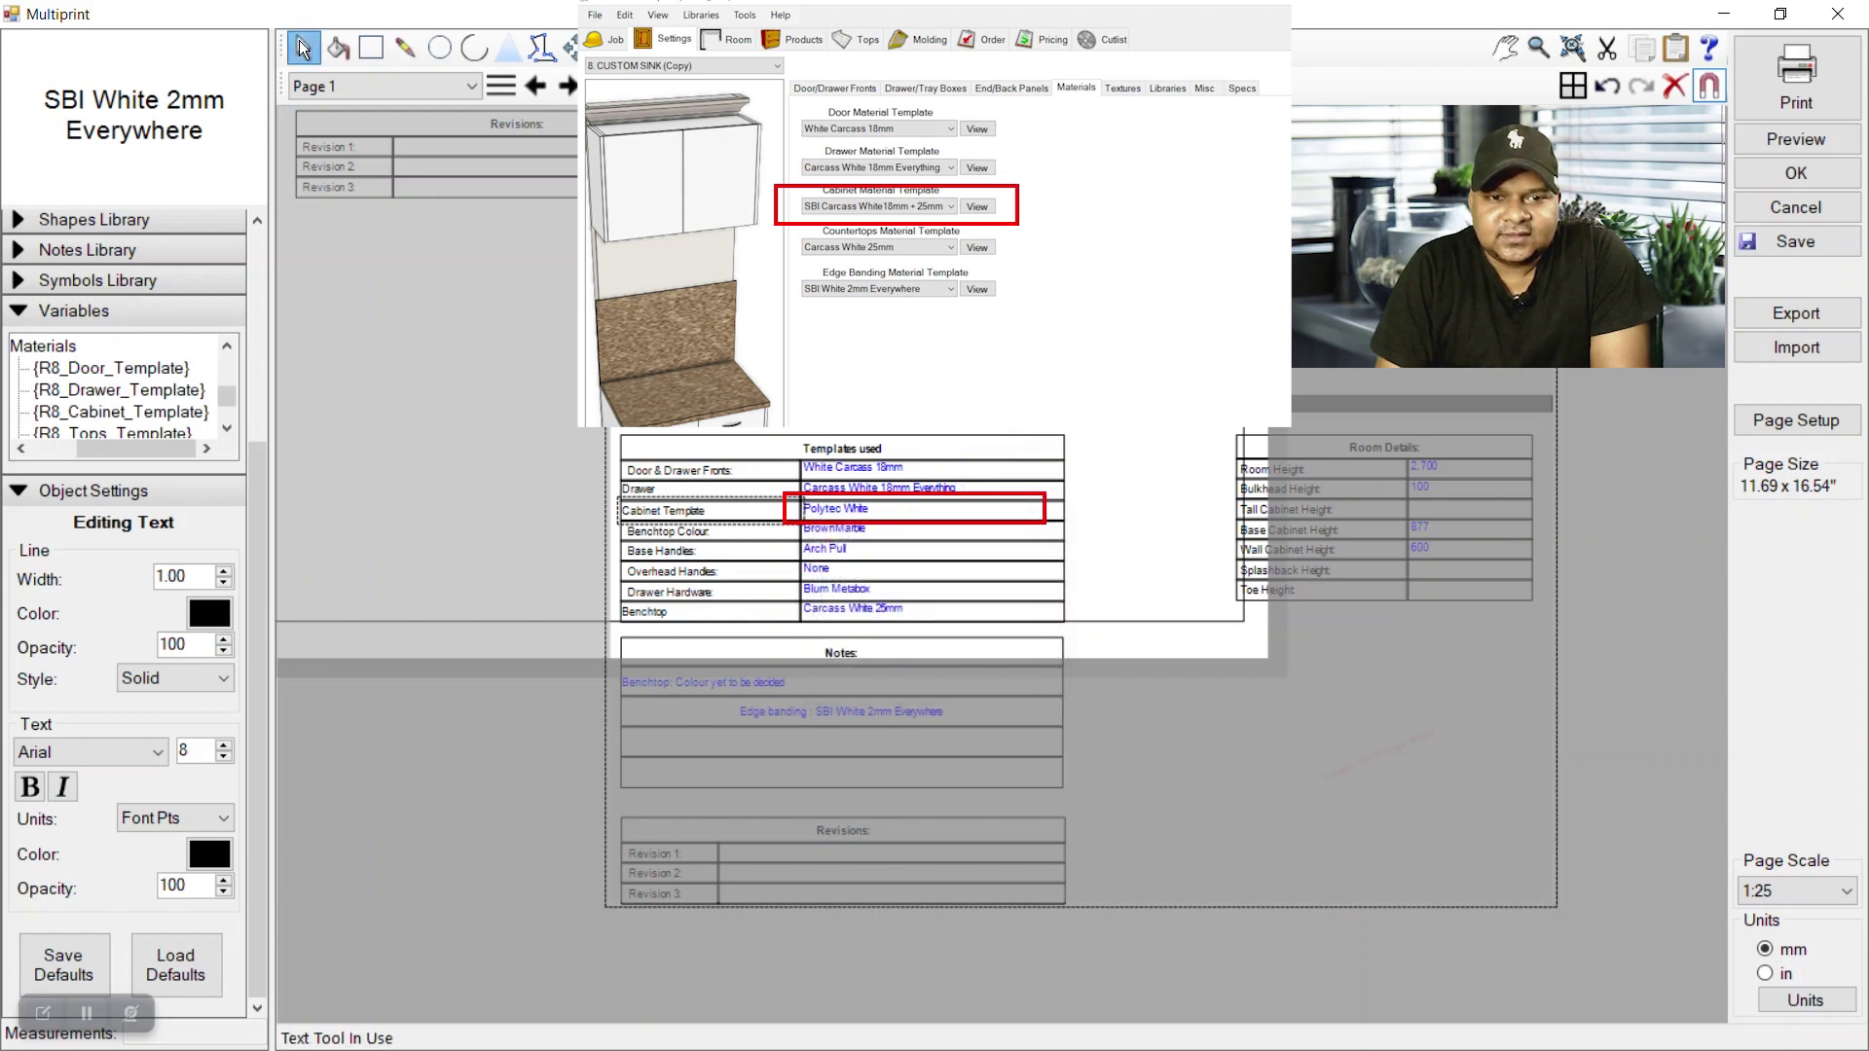
Point the Polytec White value at {R8_Cabinet_Template}, showing SBI Carcass White18mm + 25mm Shelfs
key(Escape)
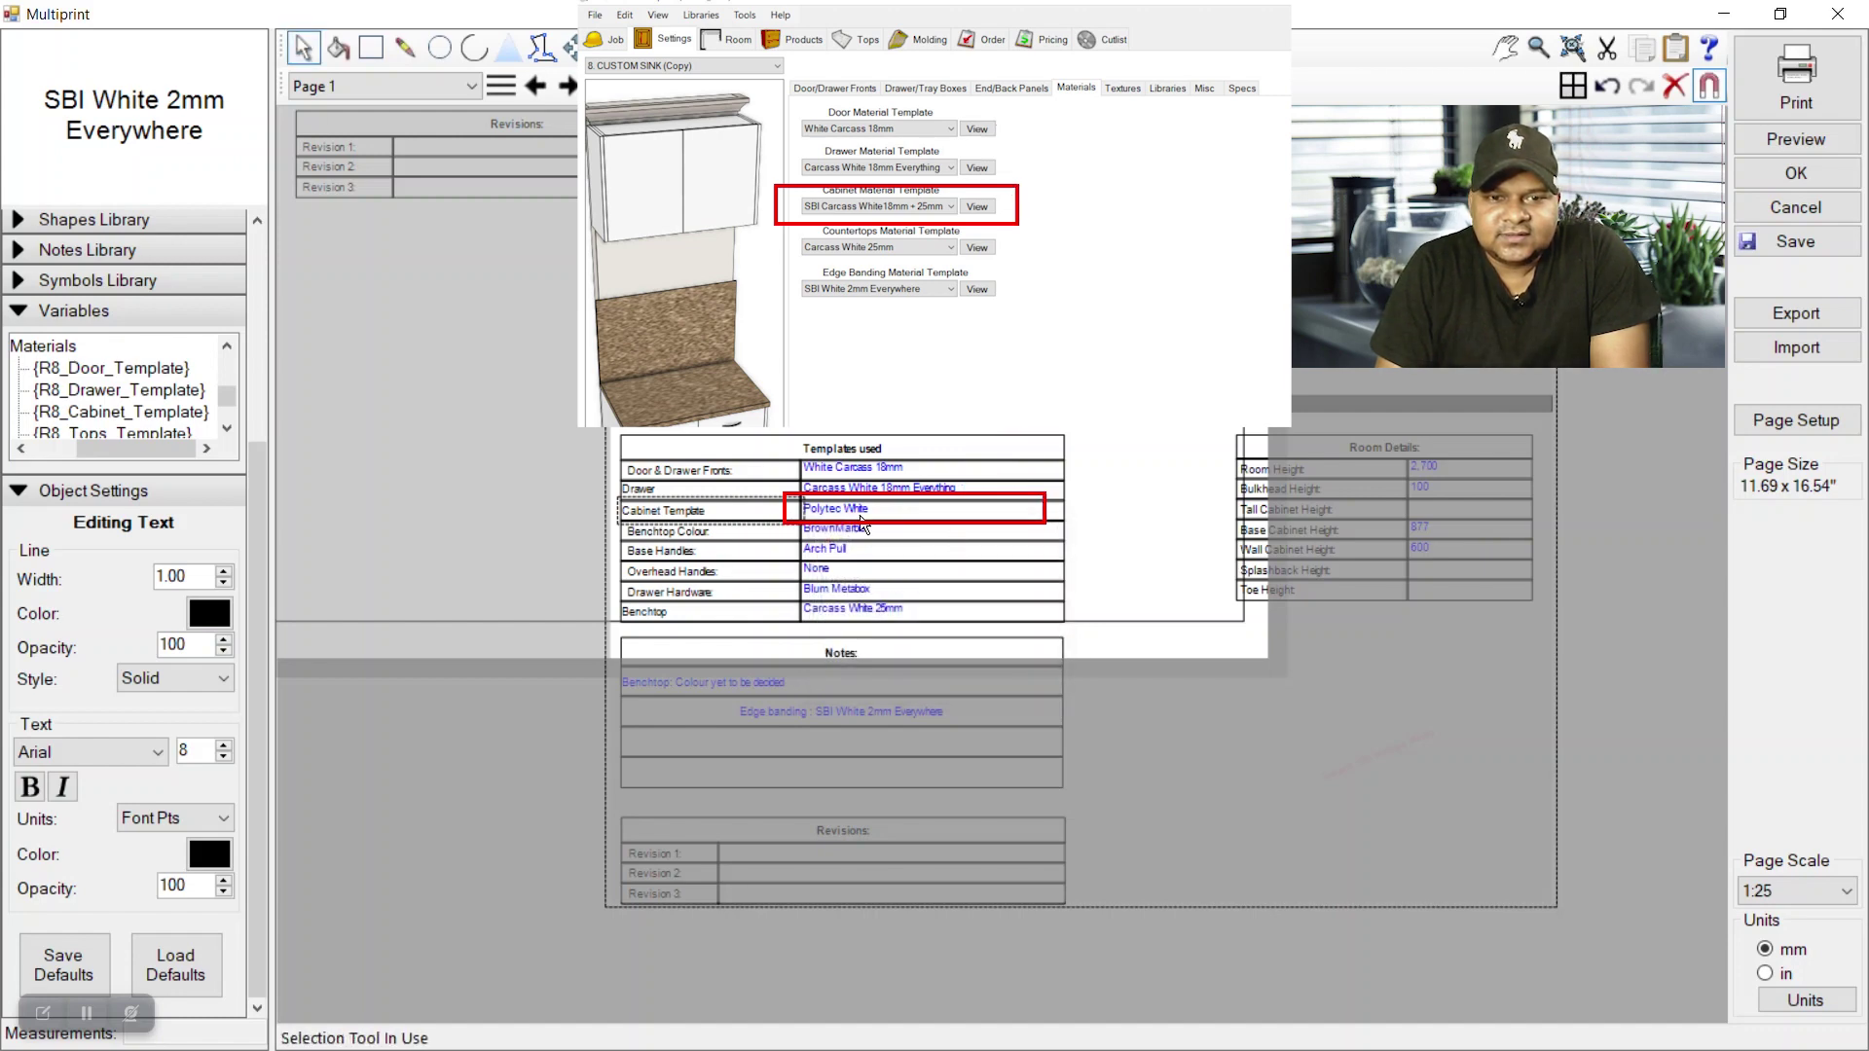
click(862, 521)
double_click(862, 522)
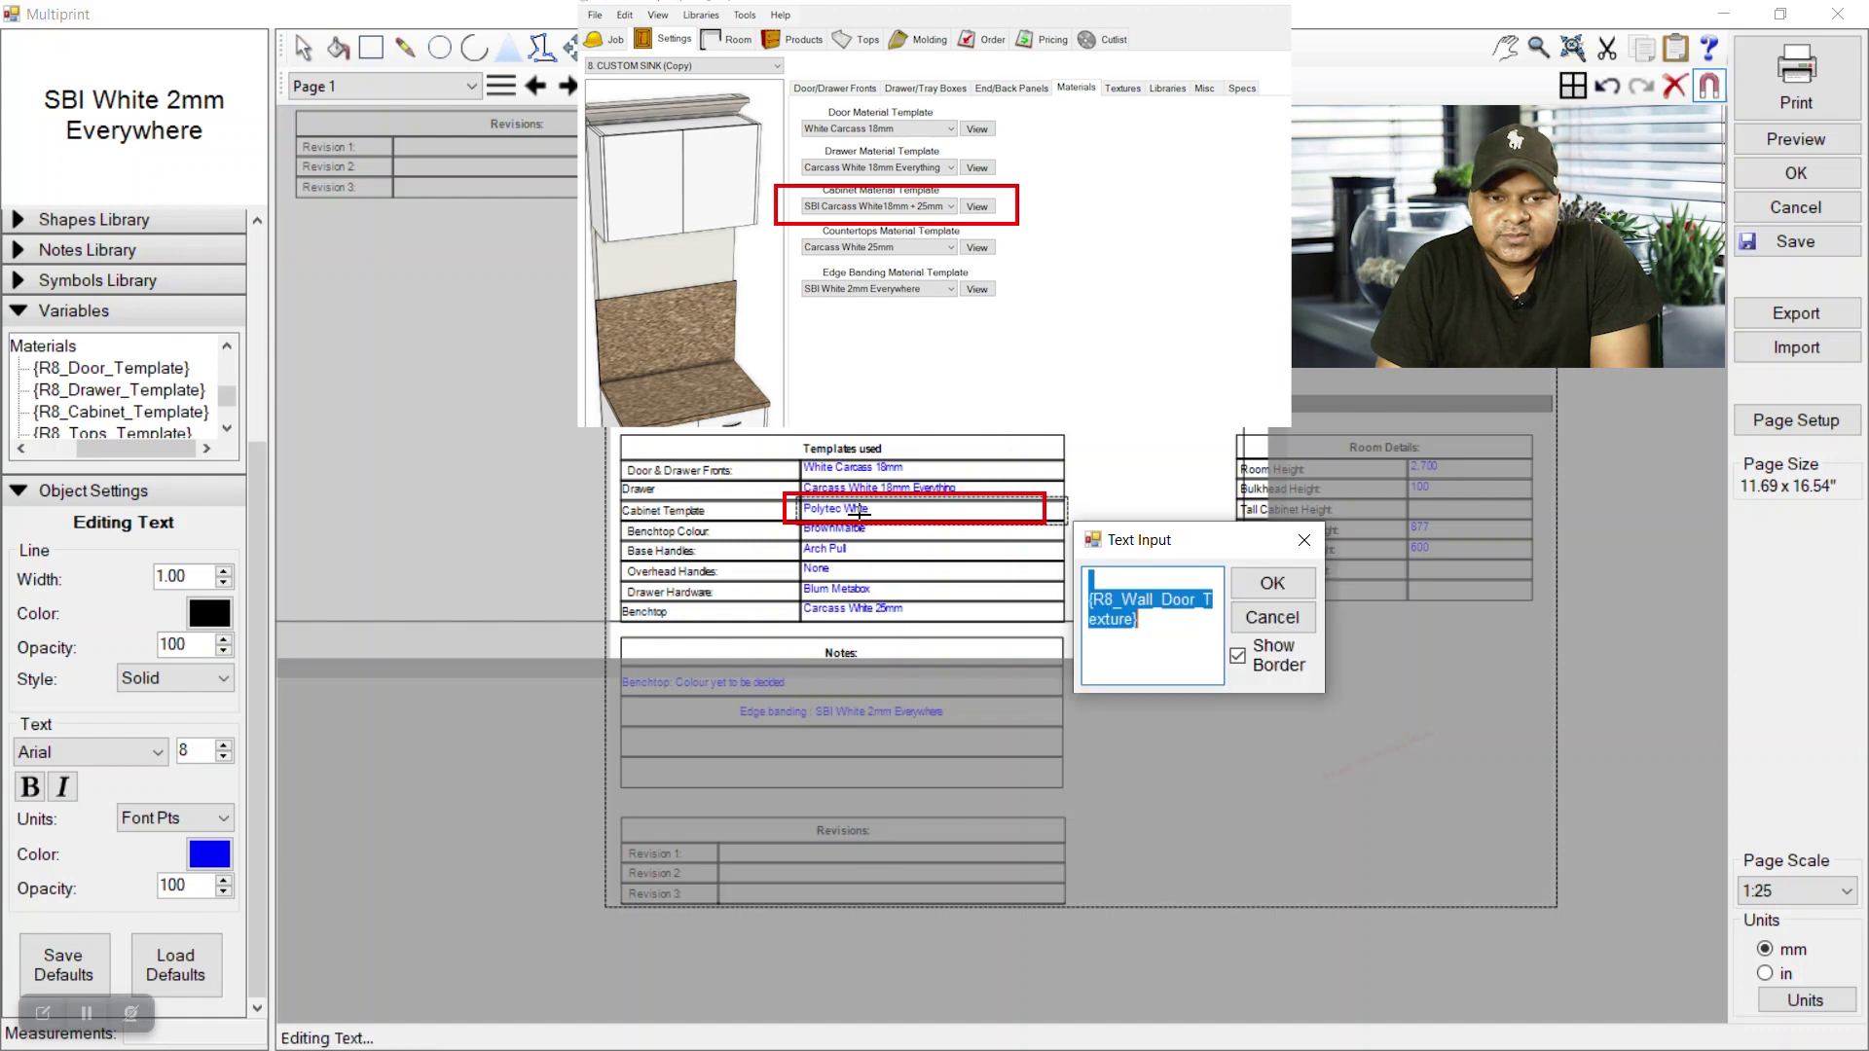
drag(1134, 627, 1123, 606)
text(Cabinet)
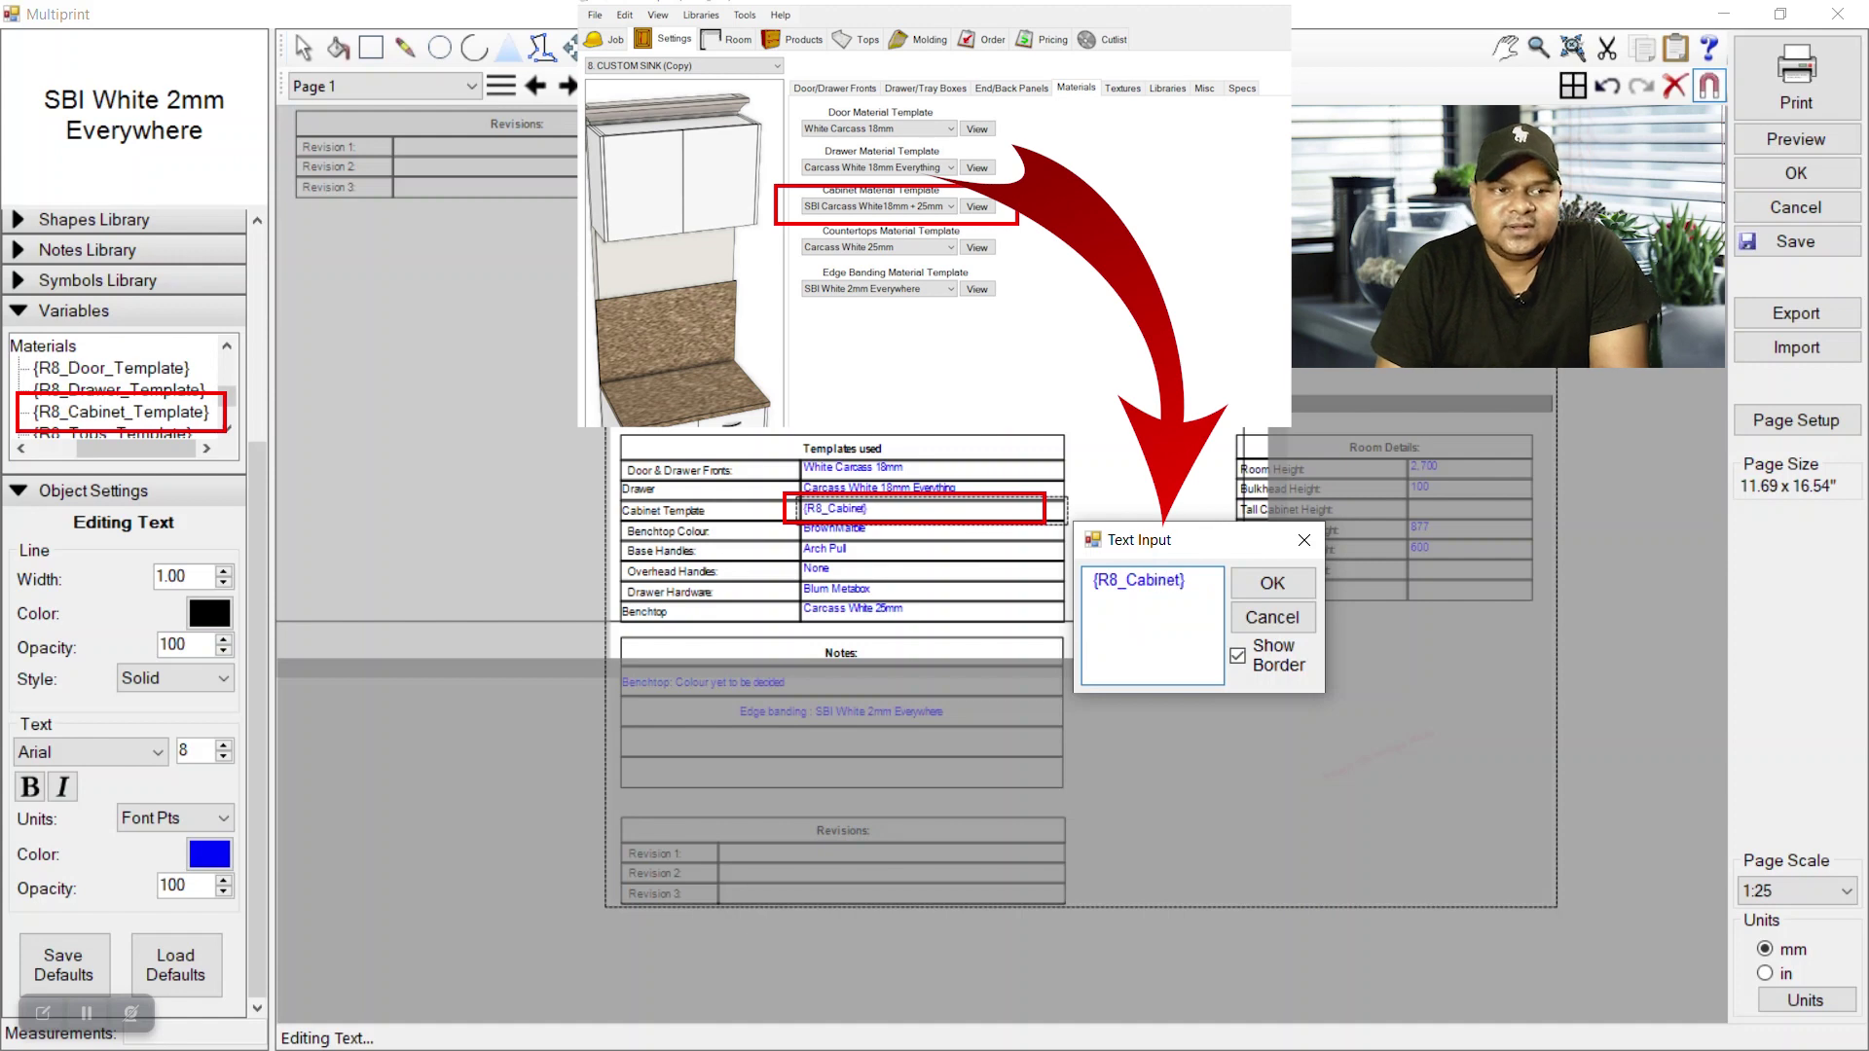
text(_Temp)
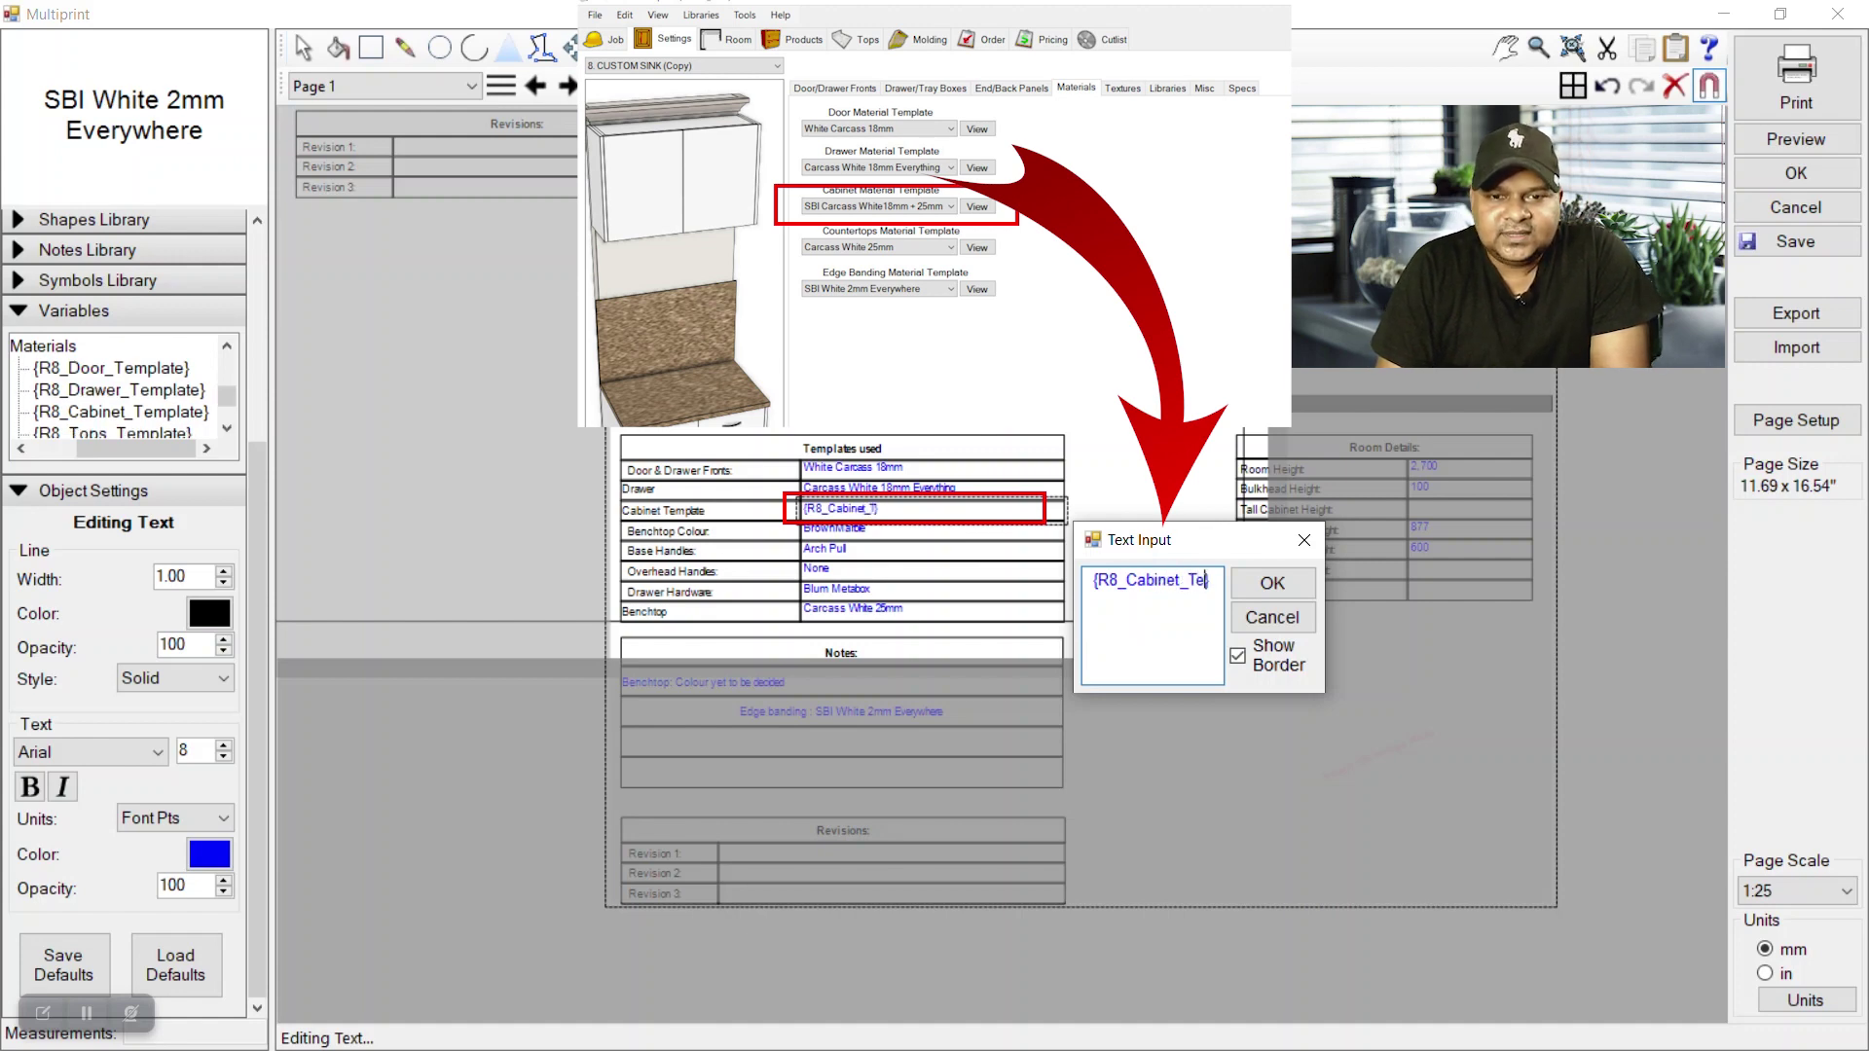
text(late})
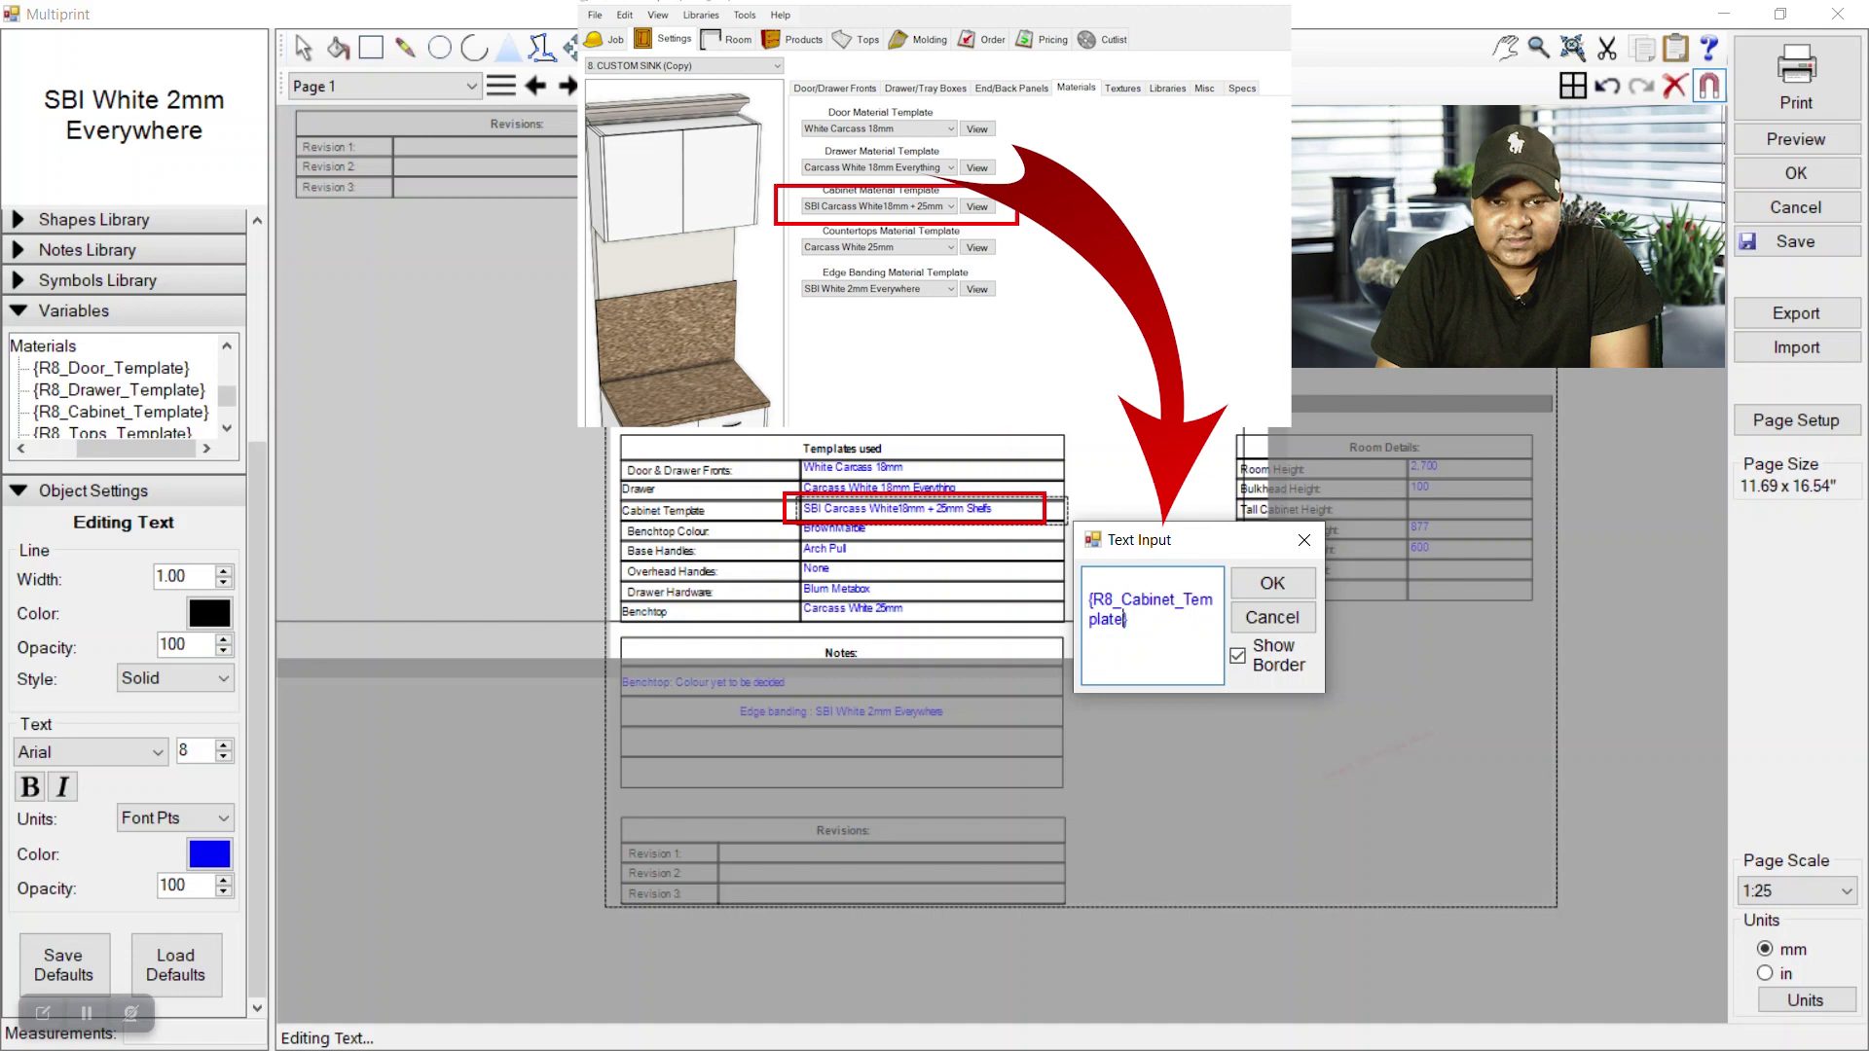
click(1256, 594)
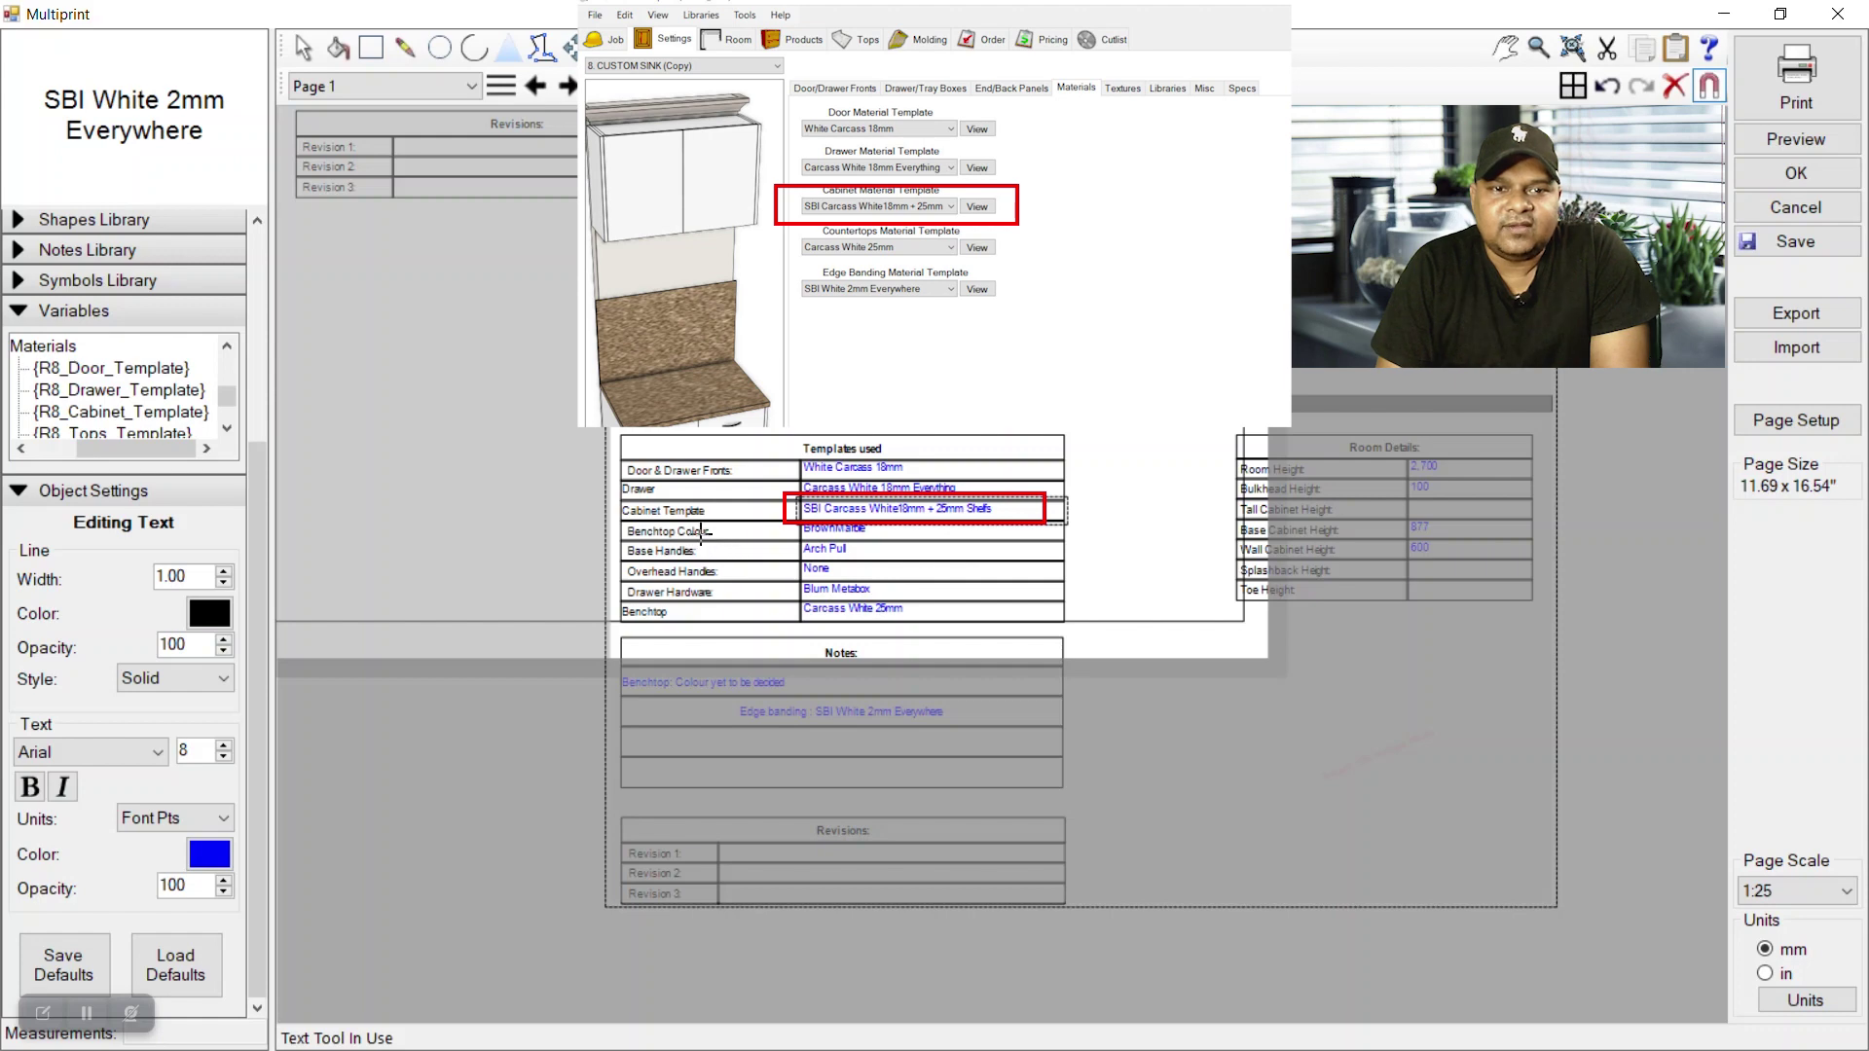
click(305, 49)
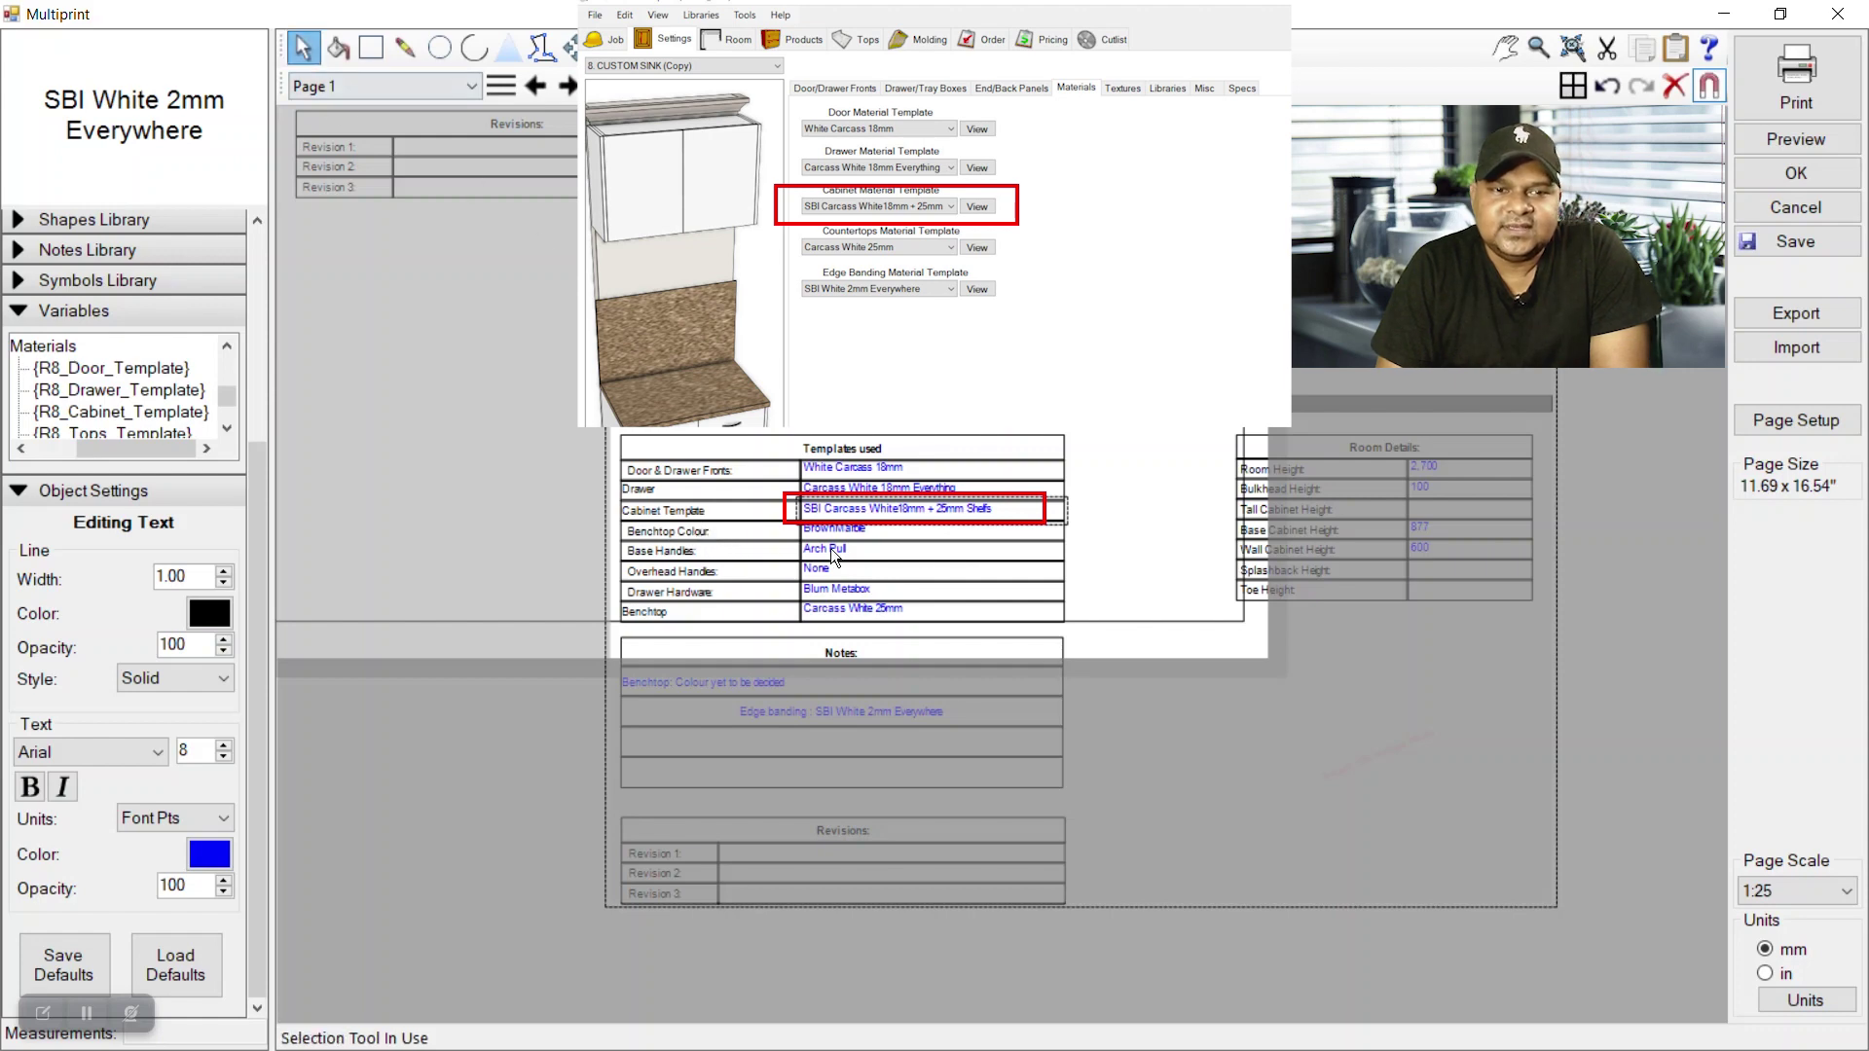
Change the 'Benchtop Colour:' label to 'Benchtop Template'
click(742, 530)
double_click(736, 532)
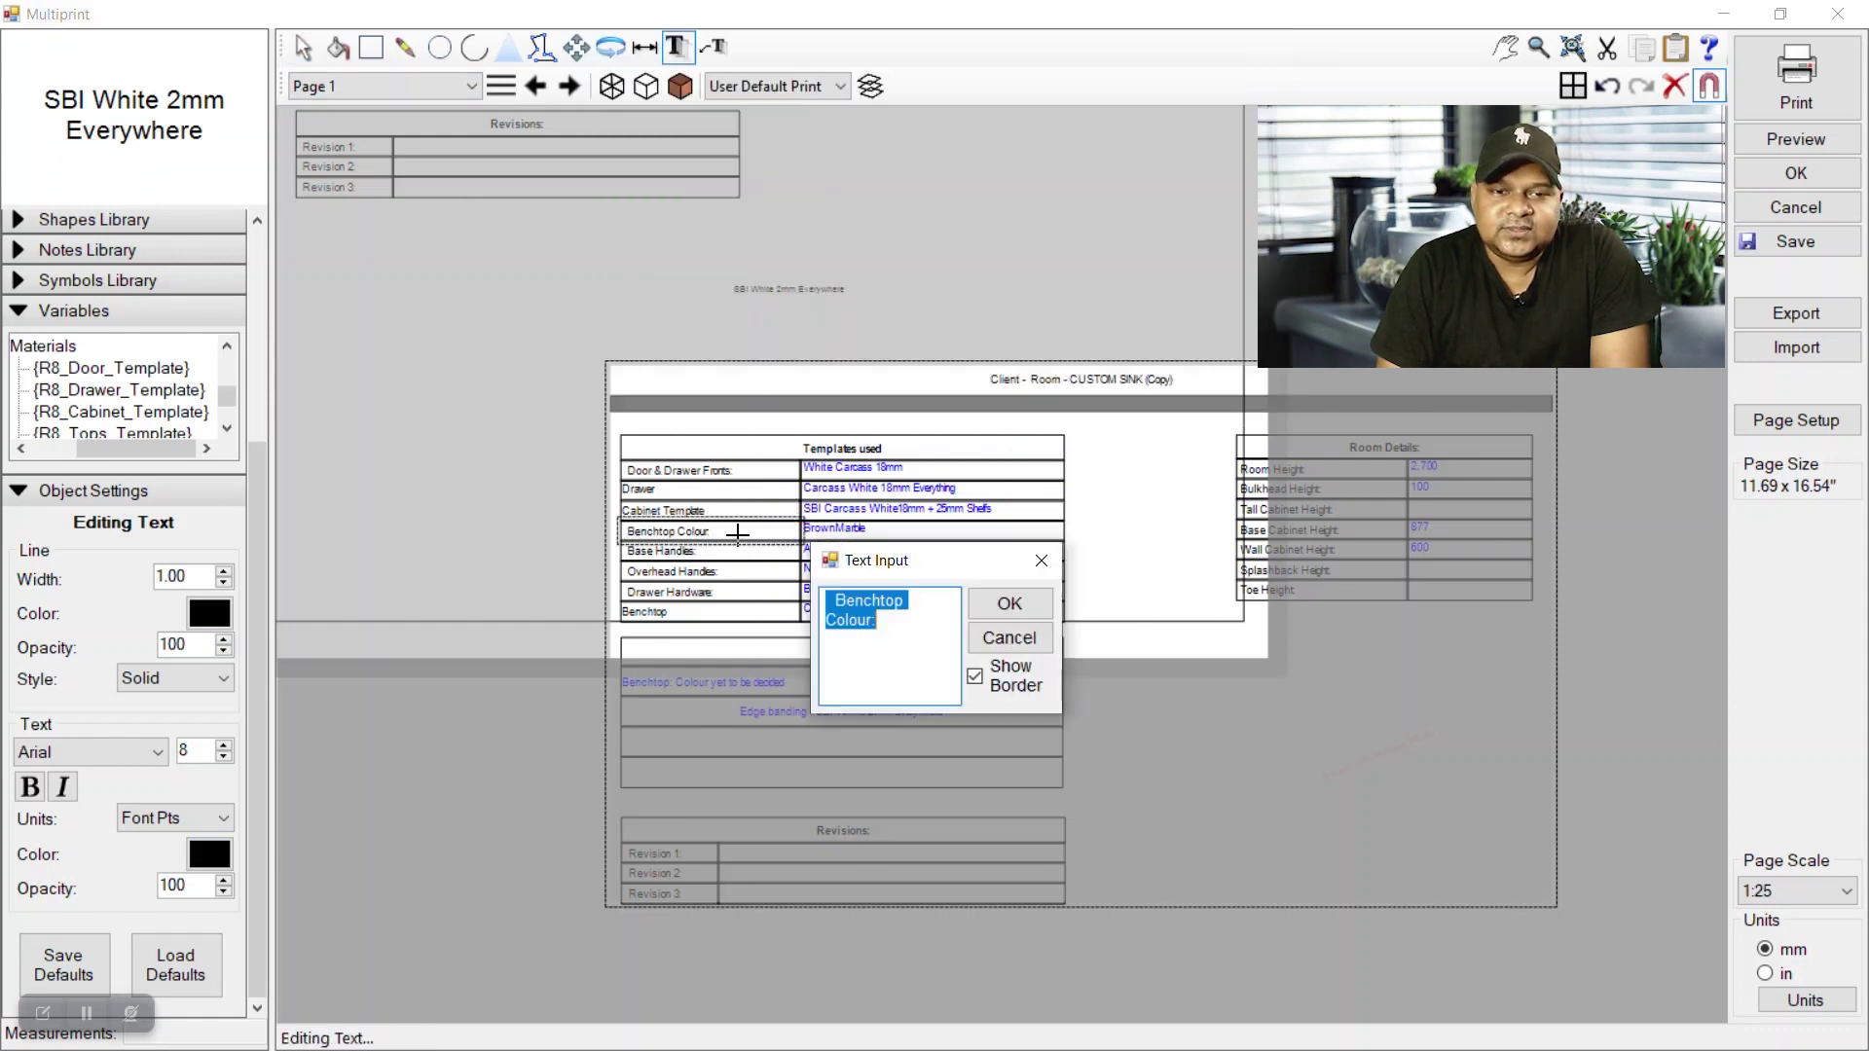
click(871, 620)
key(BackSpace)
key(BackSpace)
key(BackSpace)
key(BackSpace)
key(BackSpace)
key(BackSpace)
key(BackSpace)
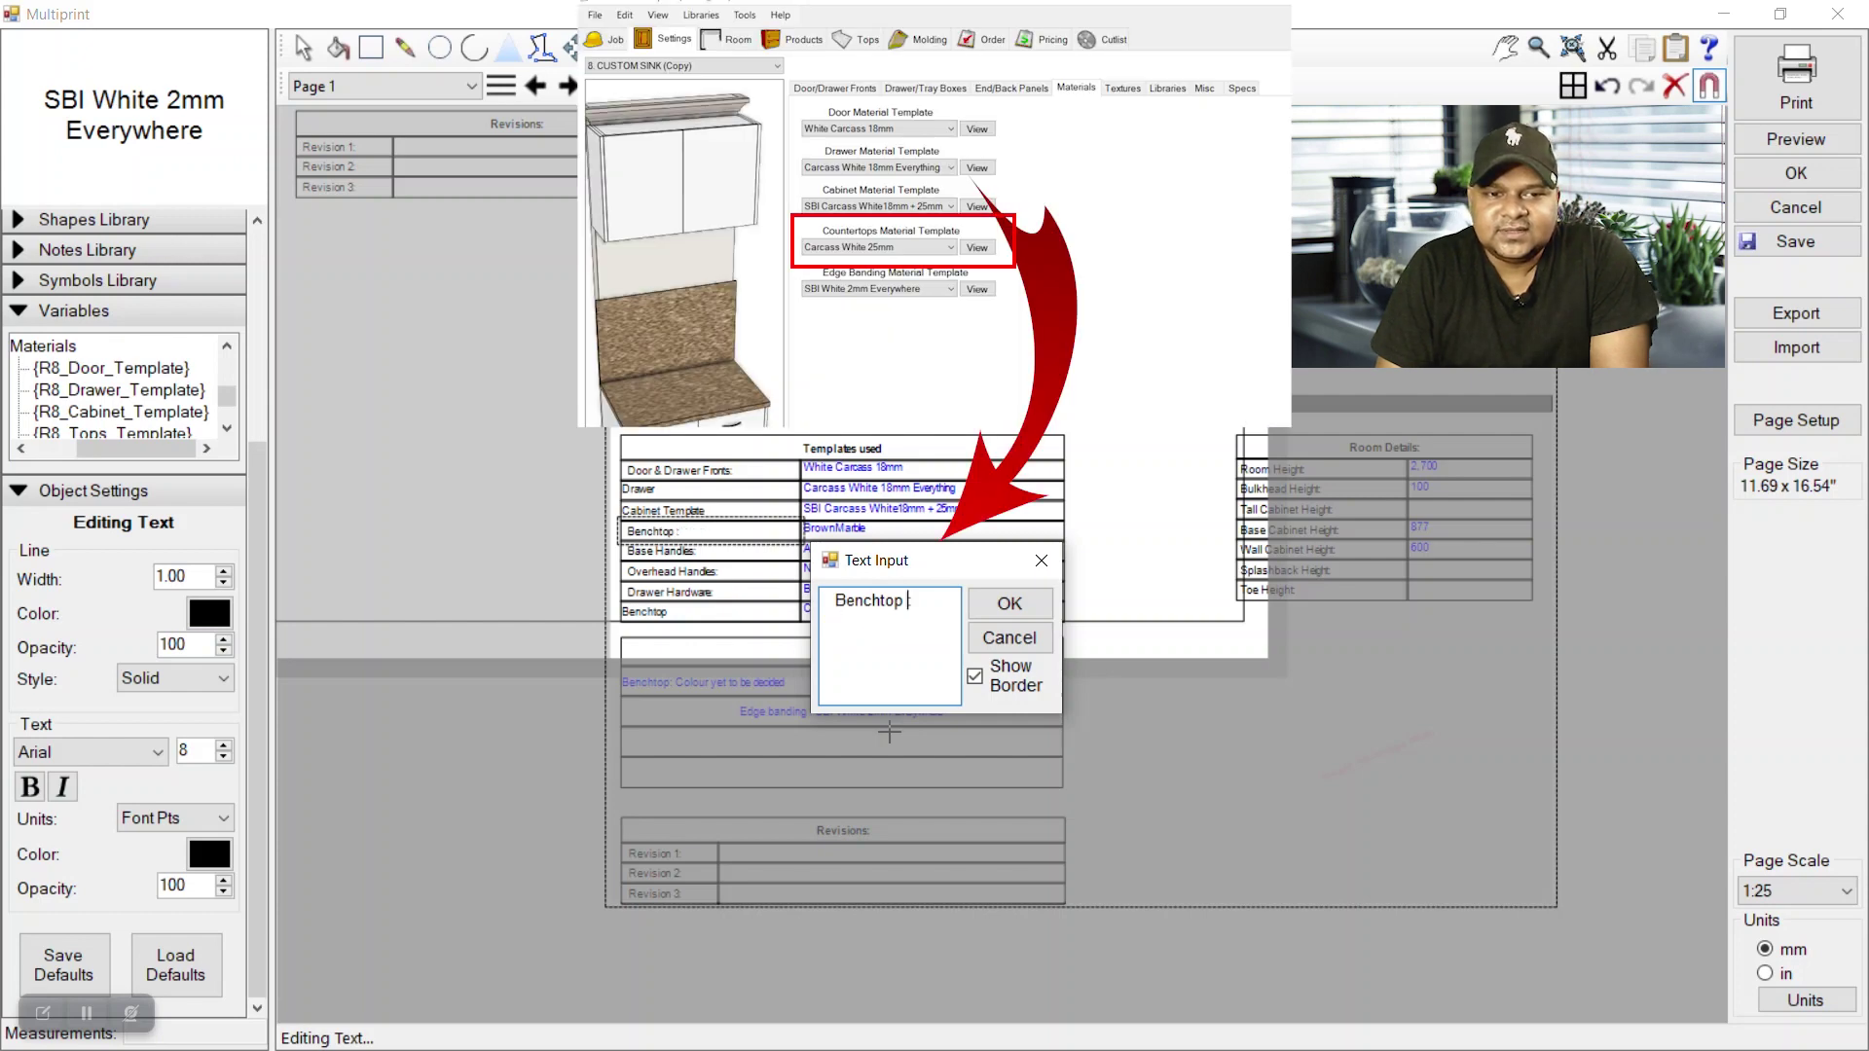
text(Templat)
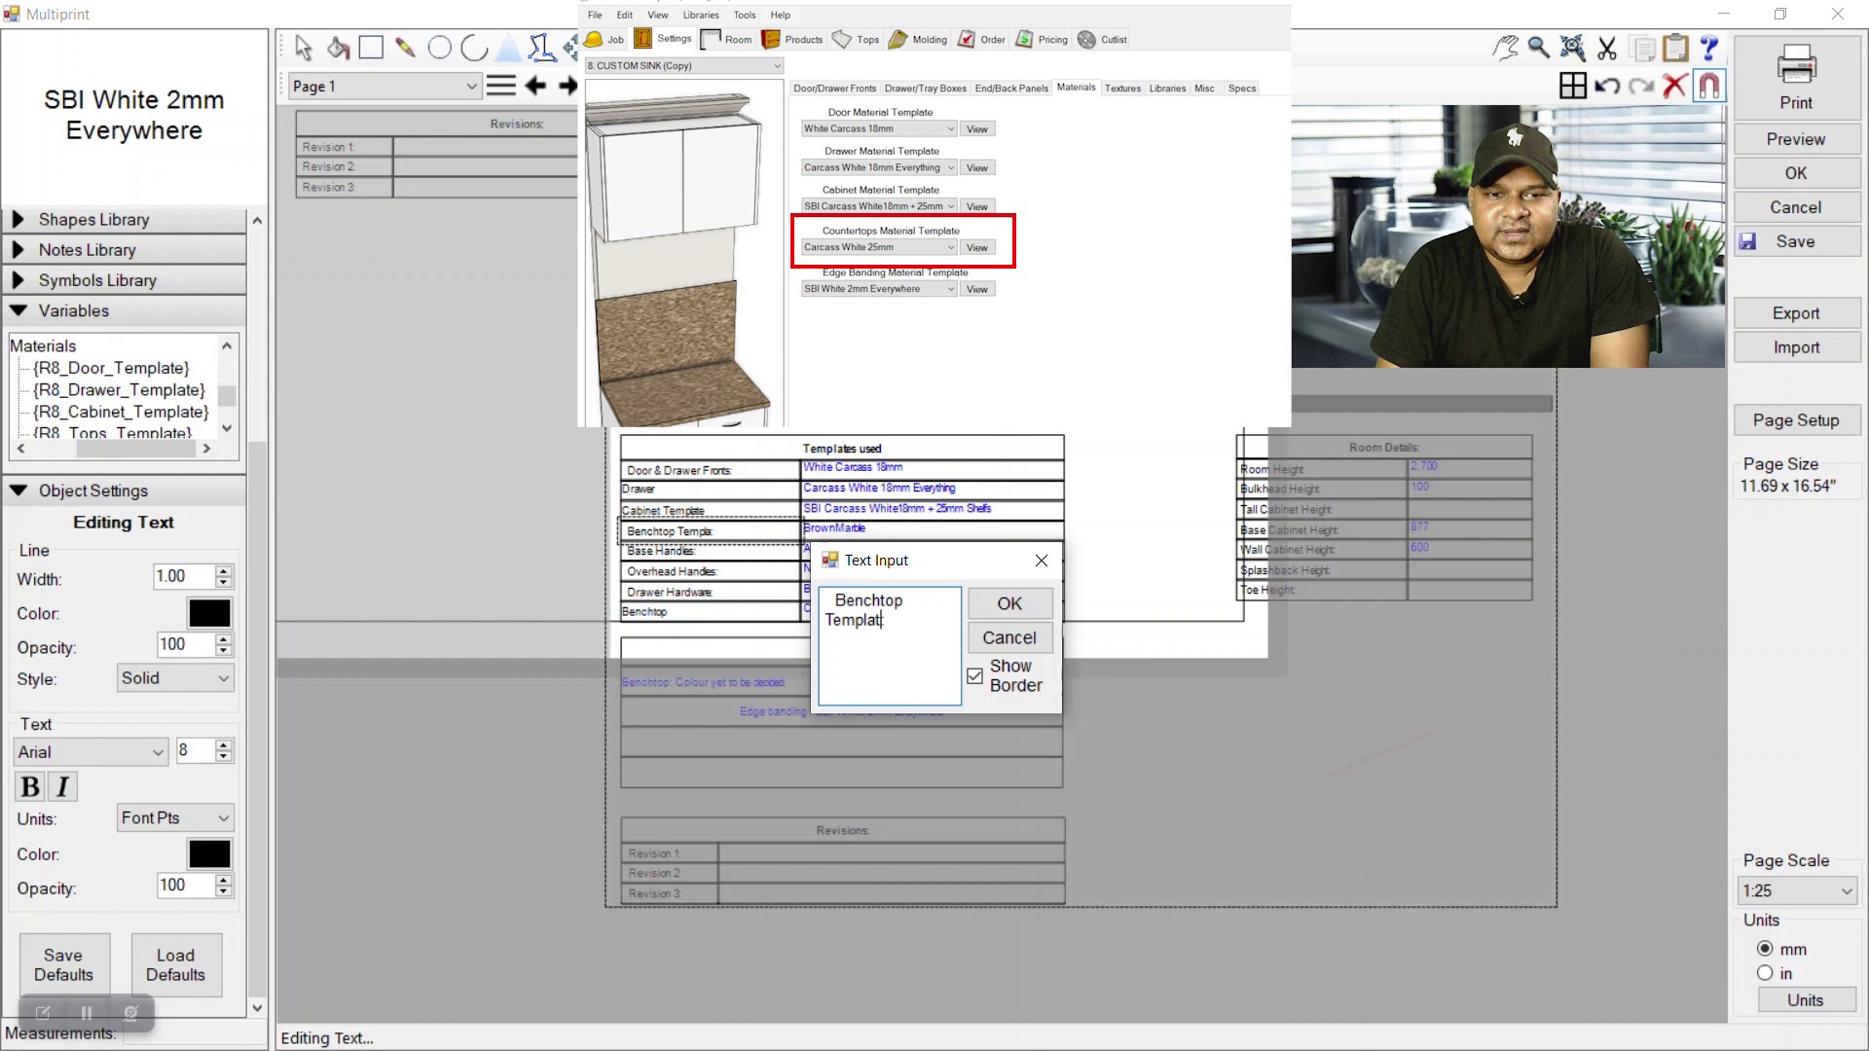
text(e)
click(1009, 605)
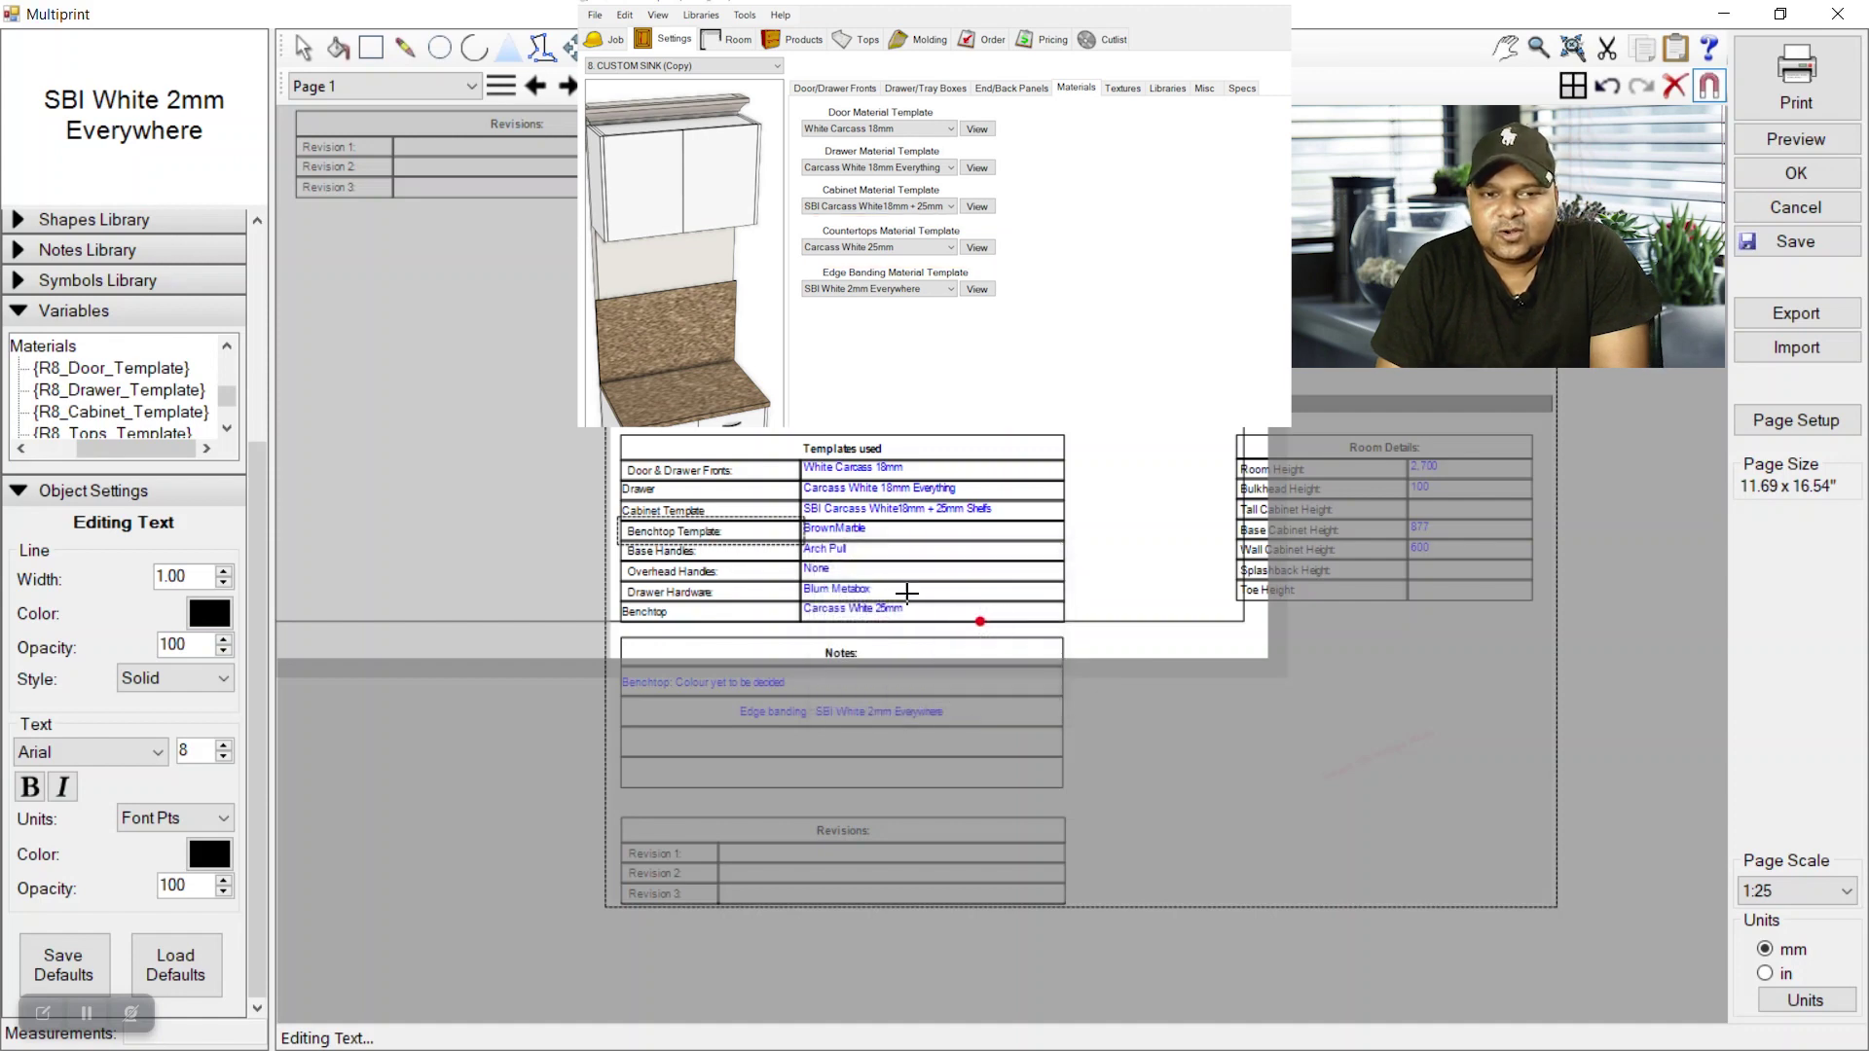
click(302, 49)
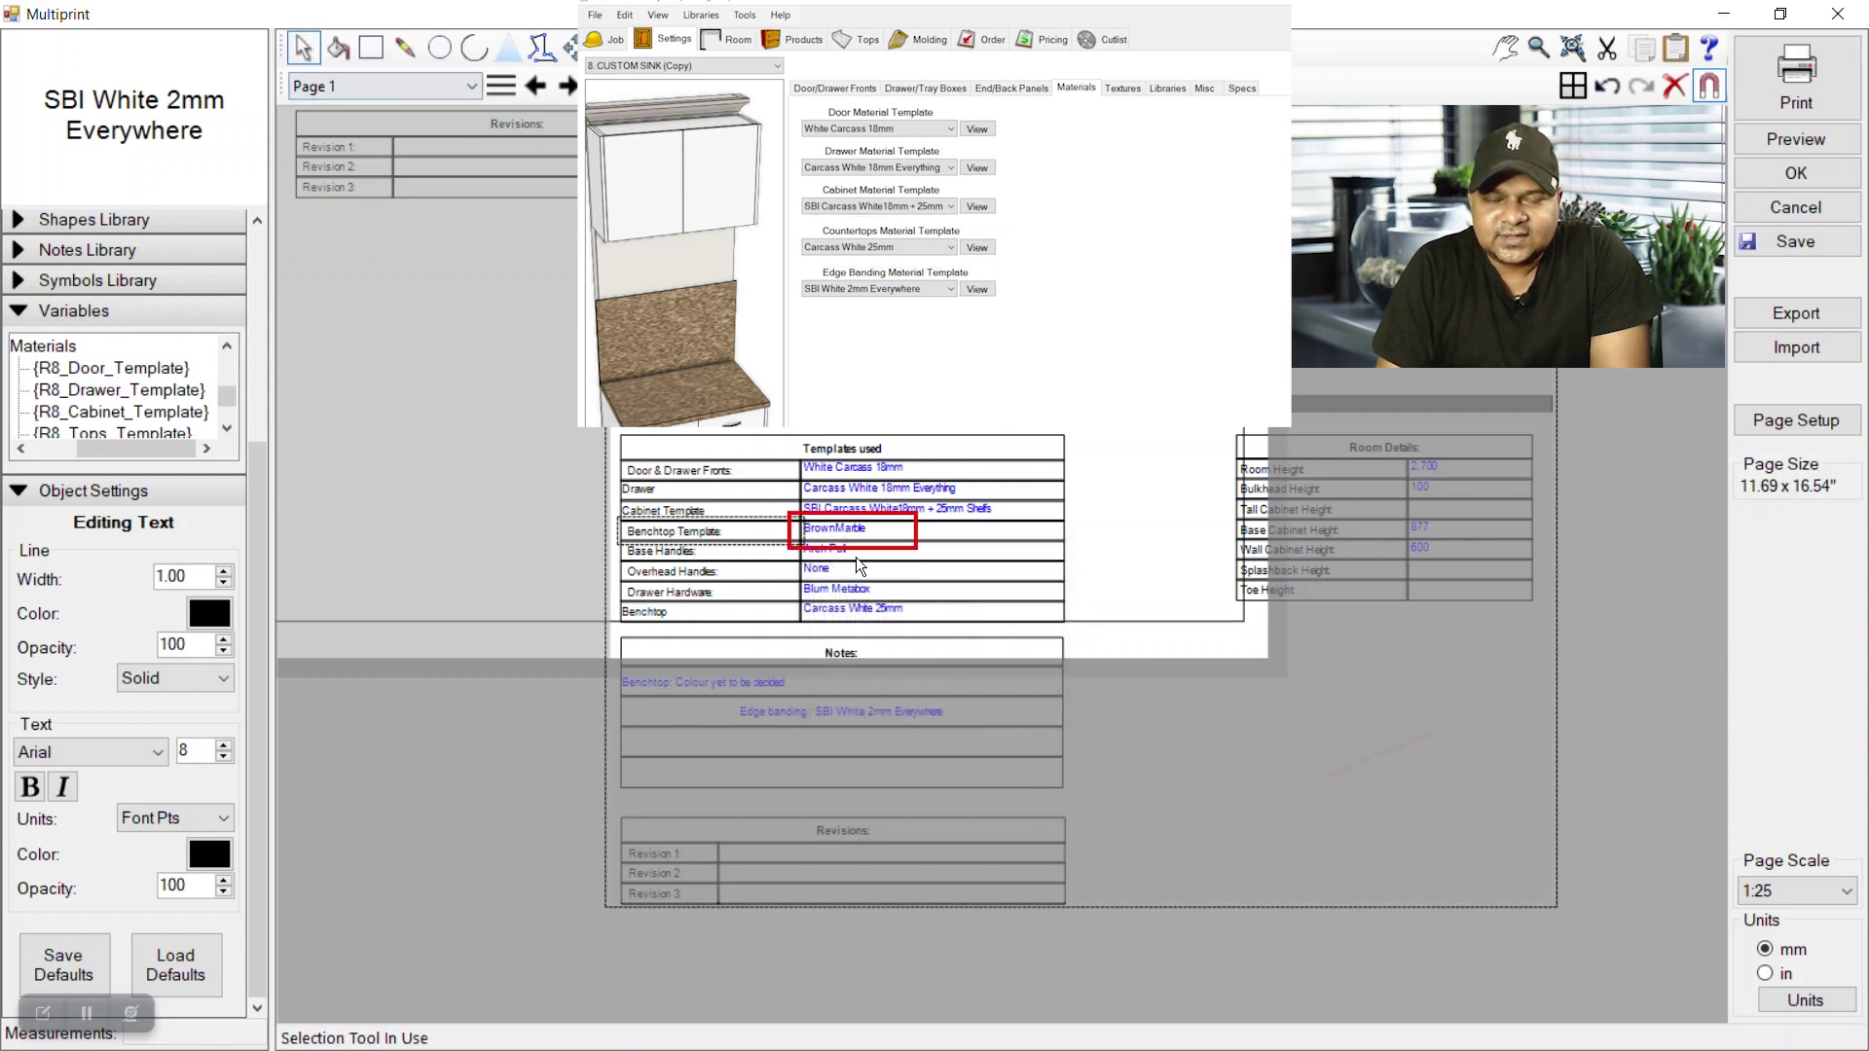
Begin replacing Countertops_Texture with Tops_Template in the BrownMarble value's variable
double_click(872, 530)
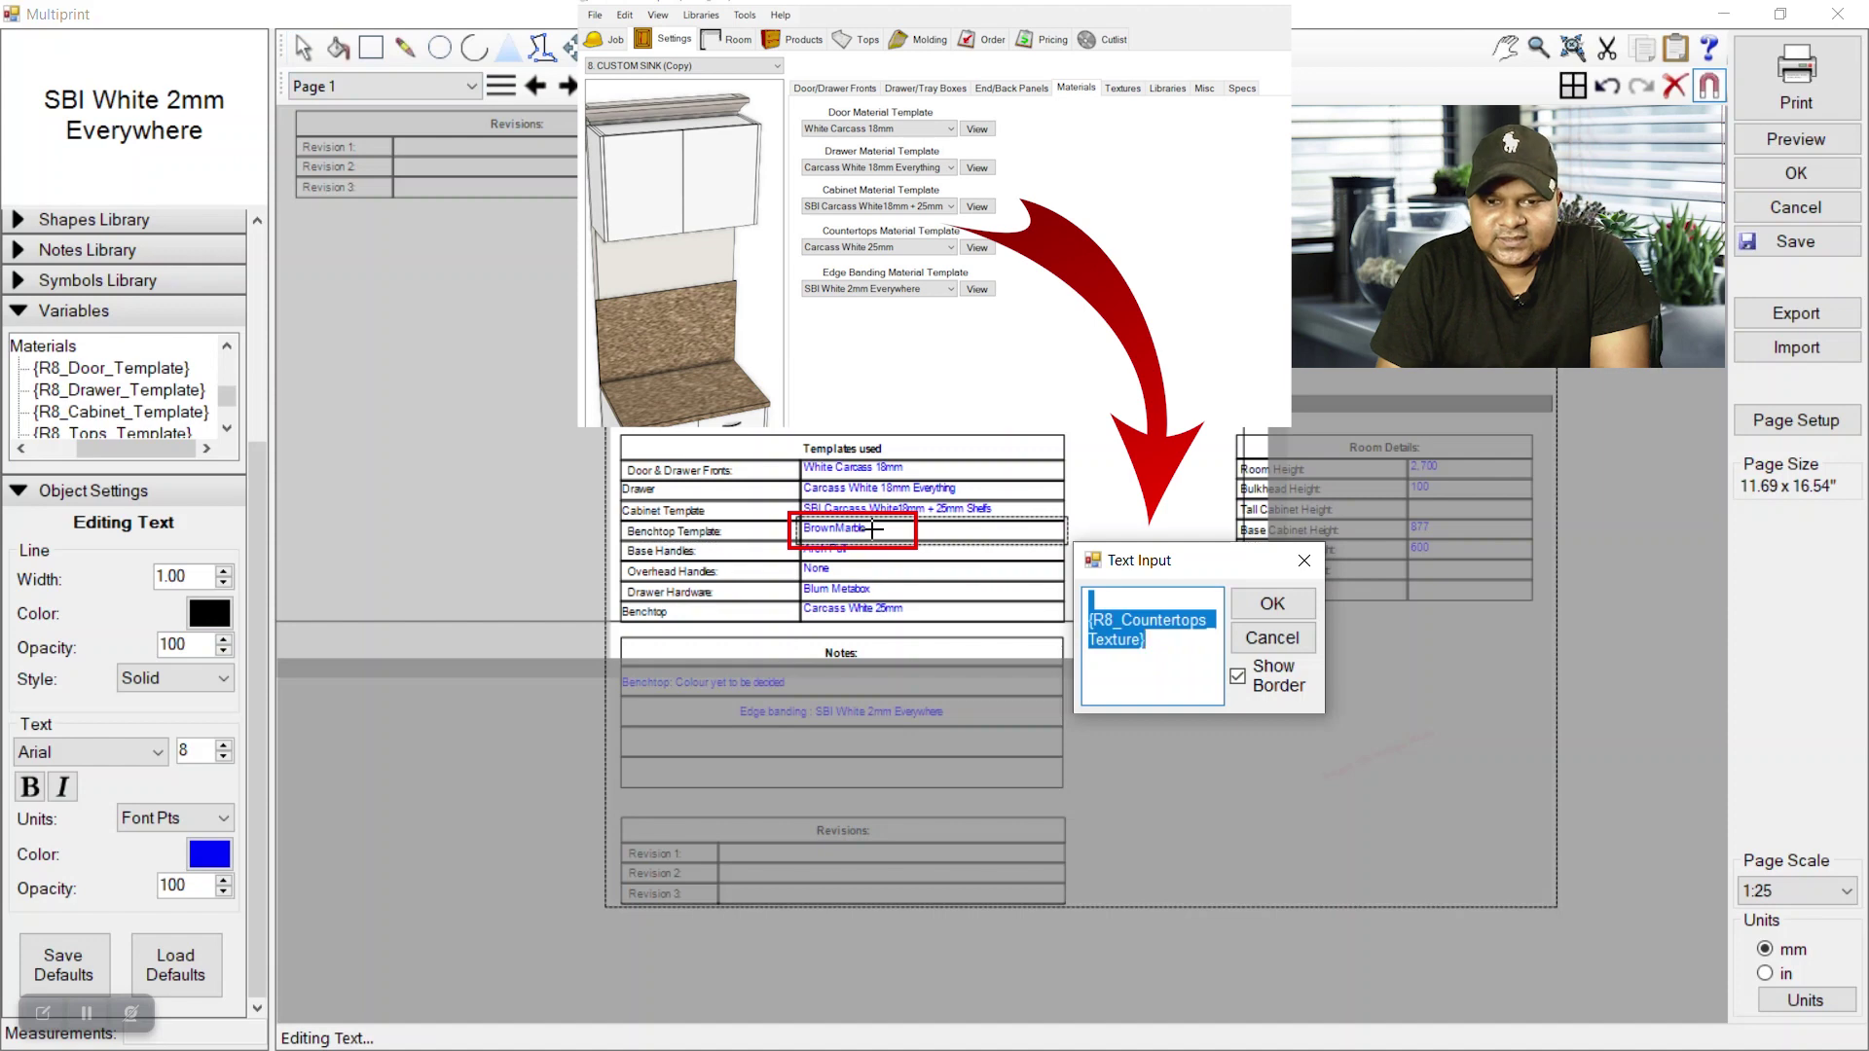
key(End)
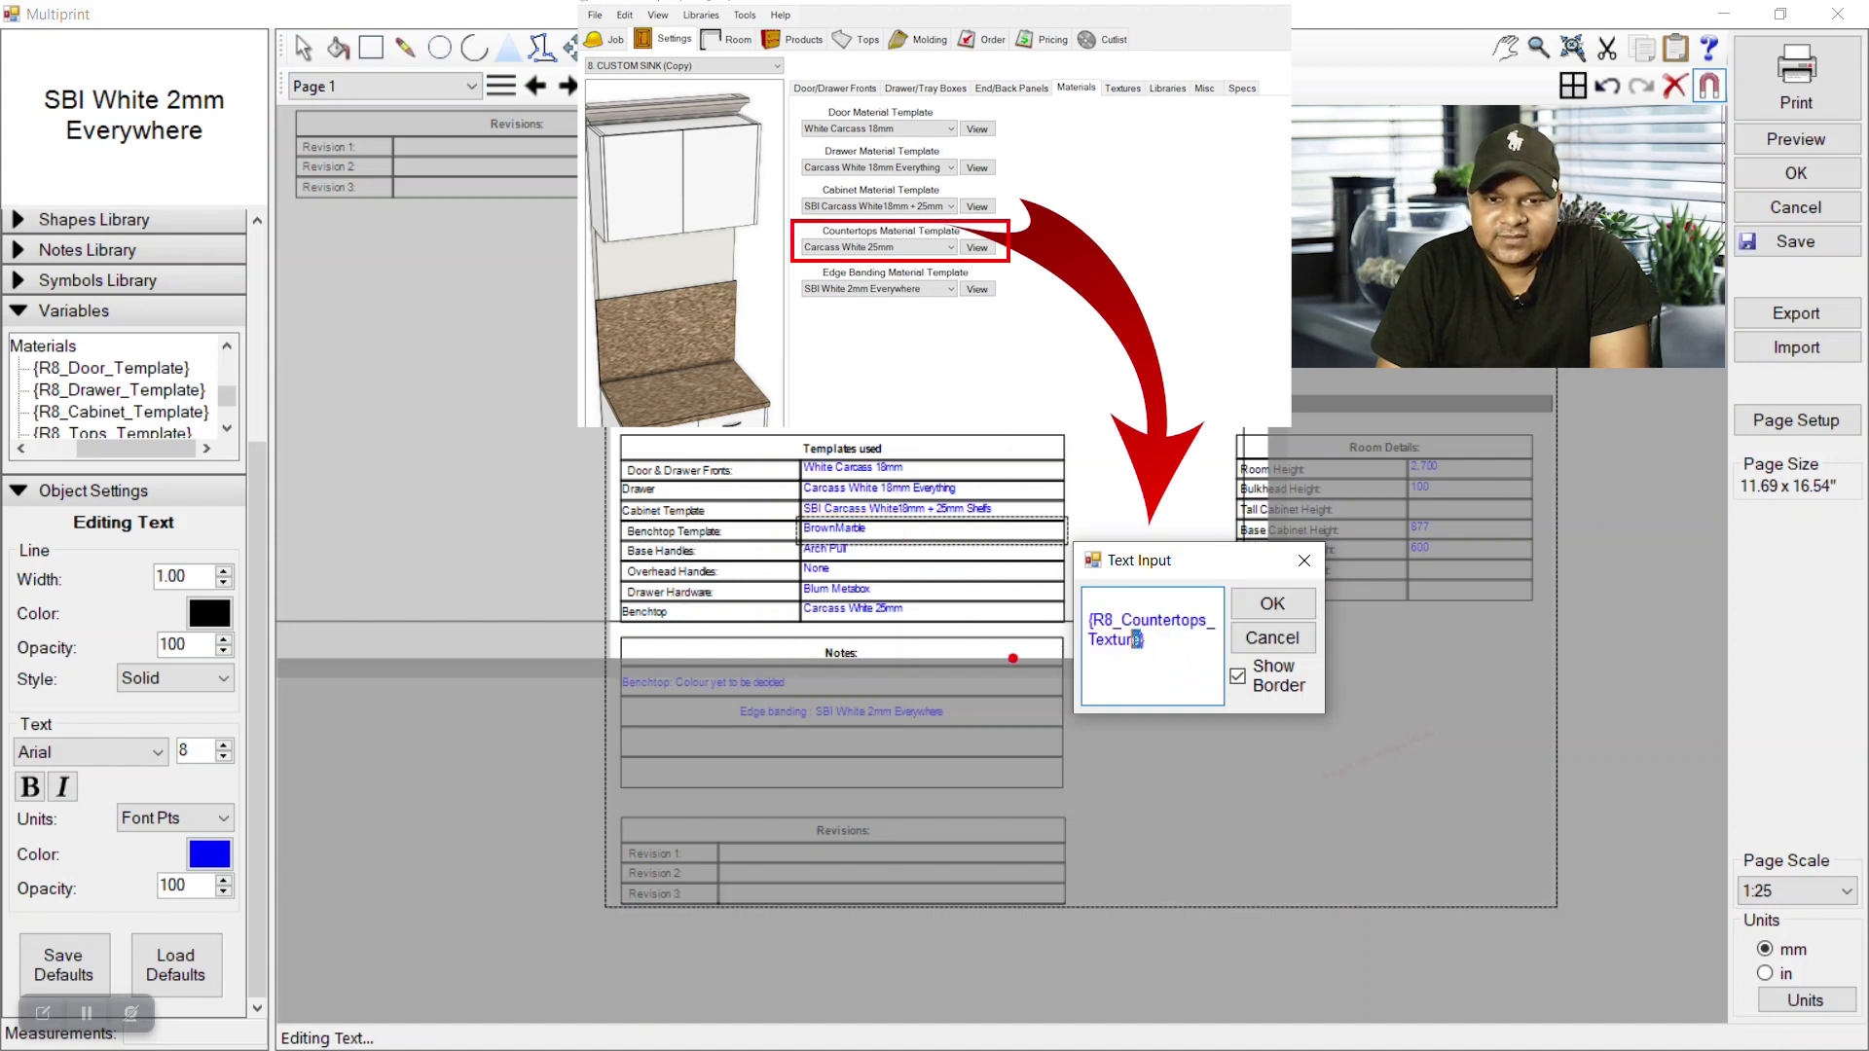
drag(1121, 621, 1140, 640)
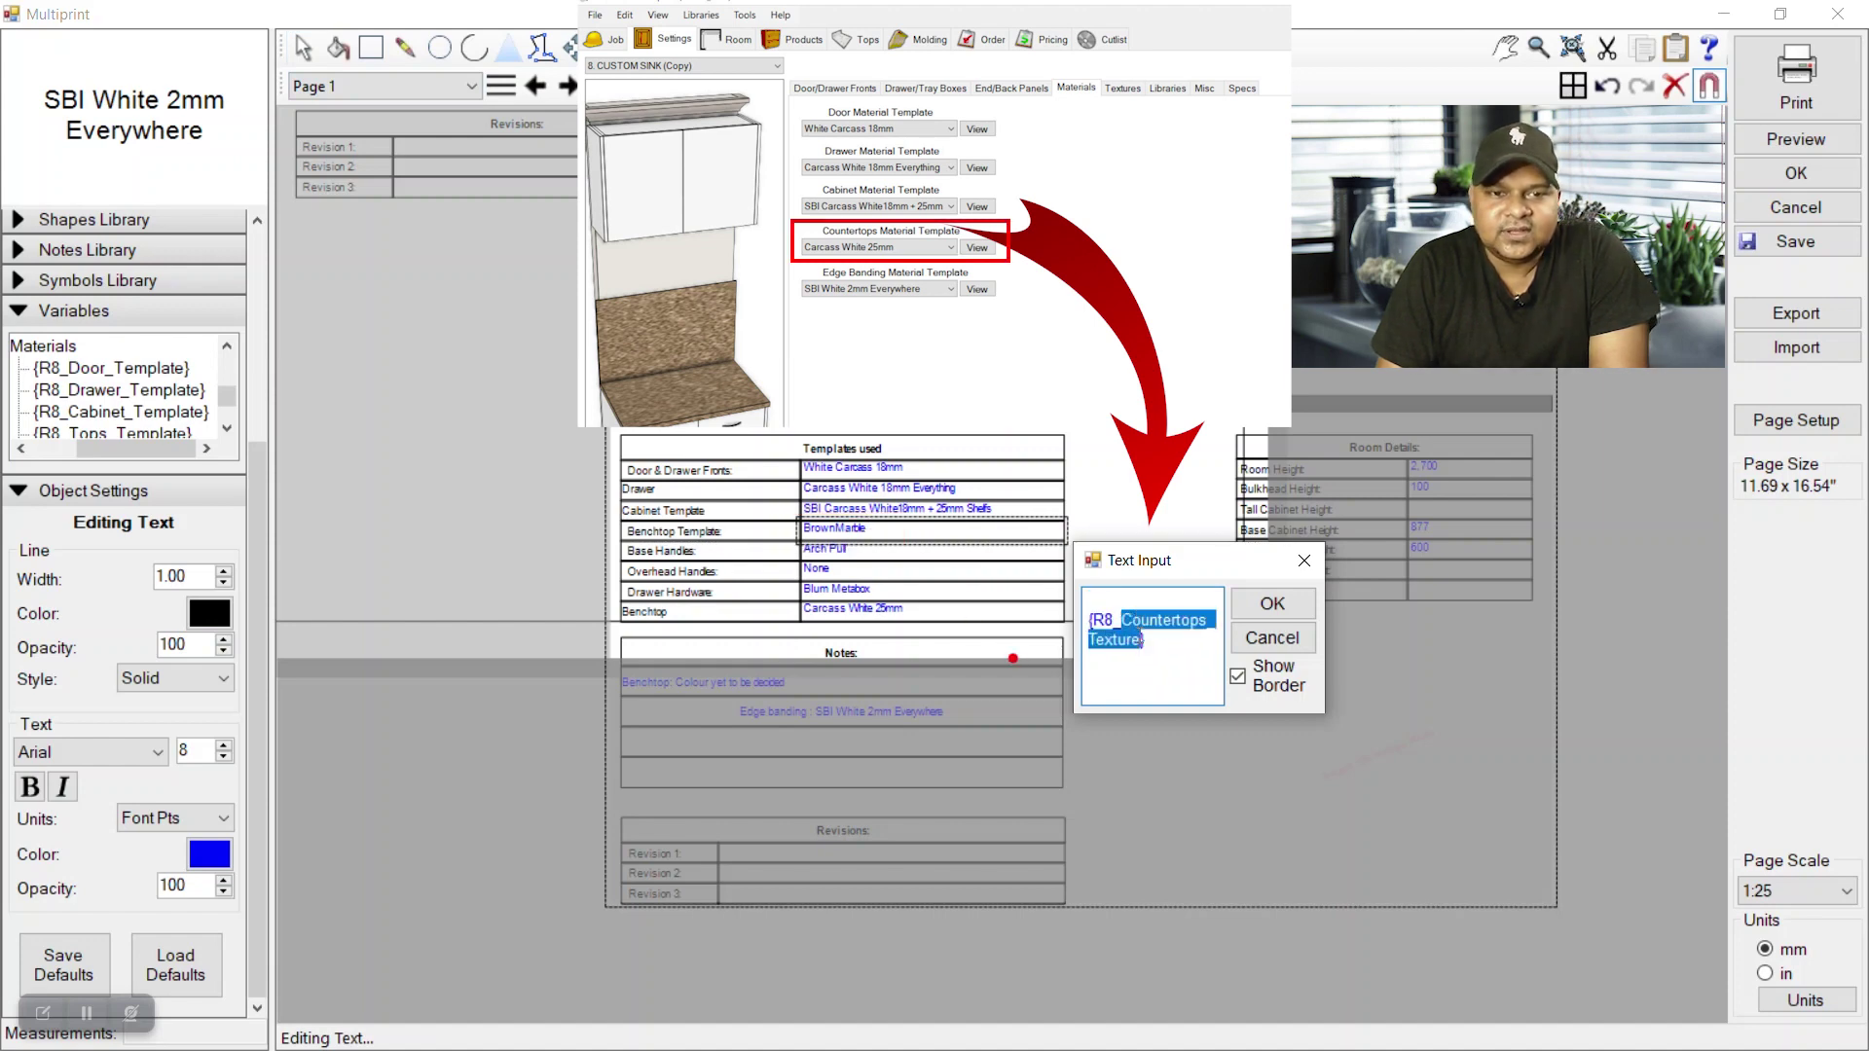
text(Ben)
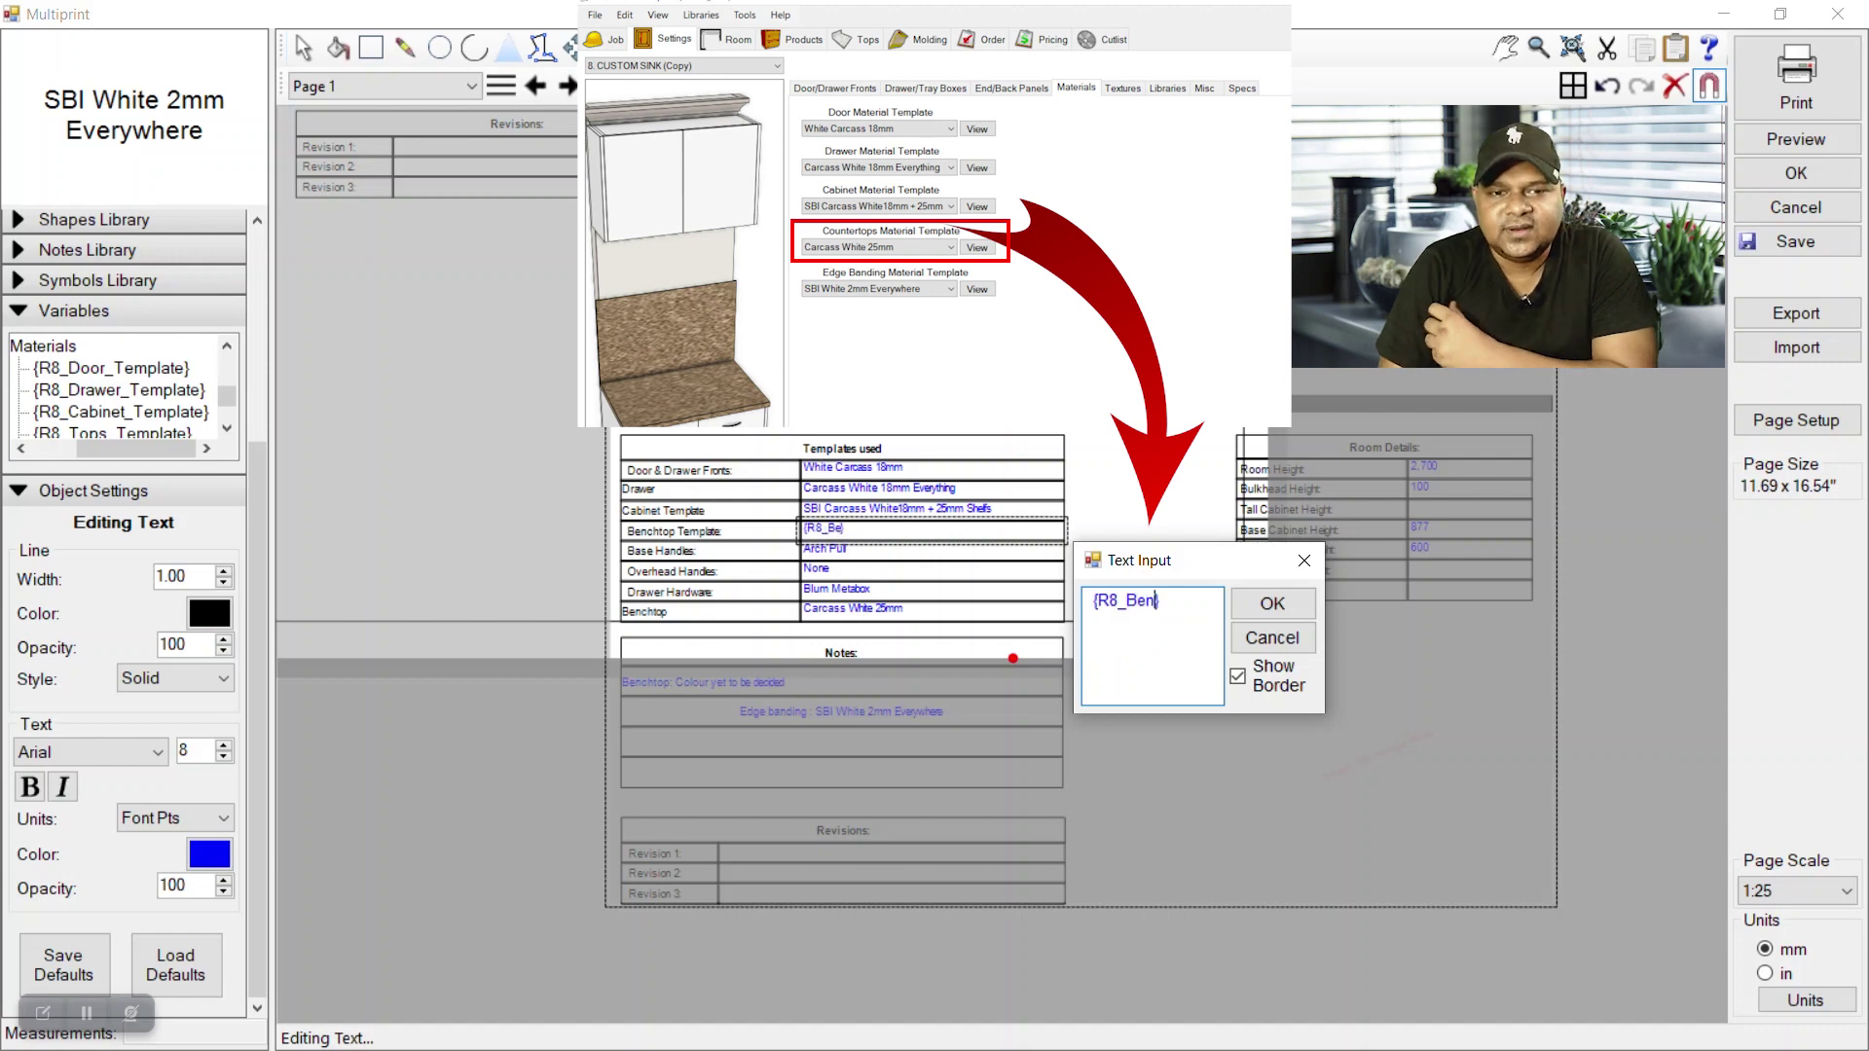
text(chtop)
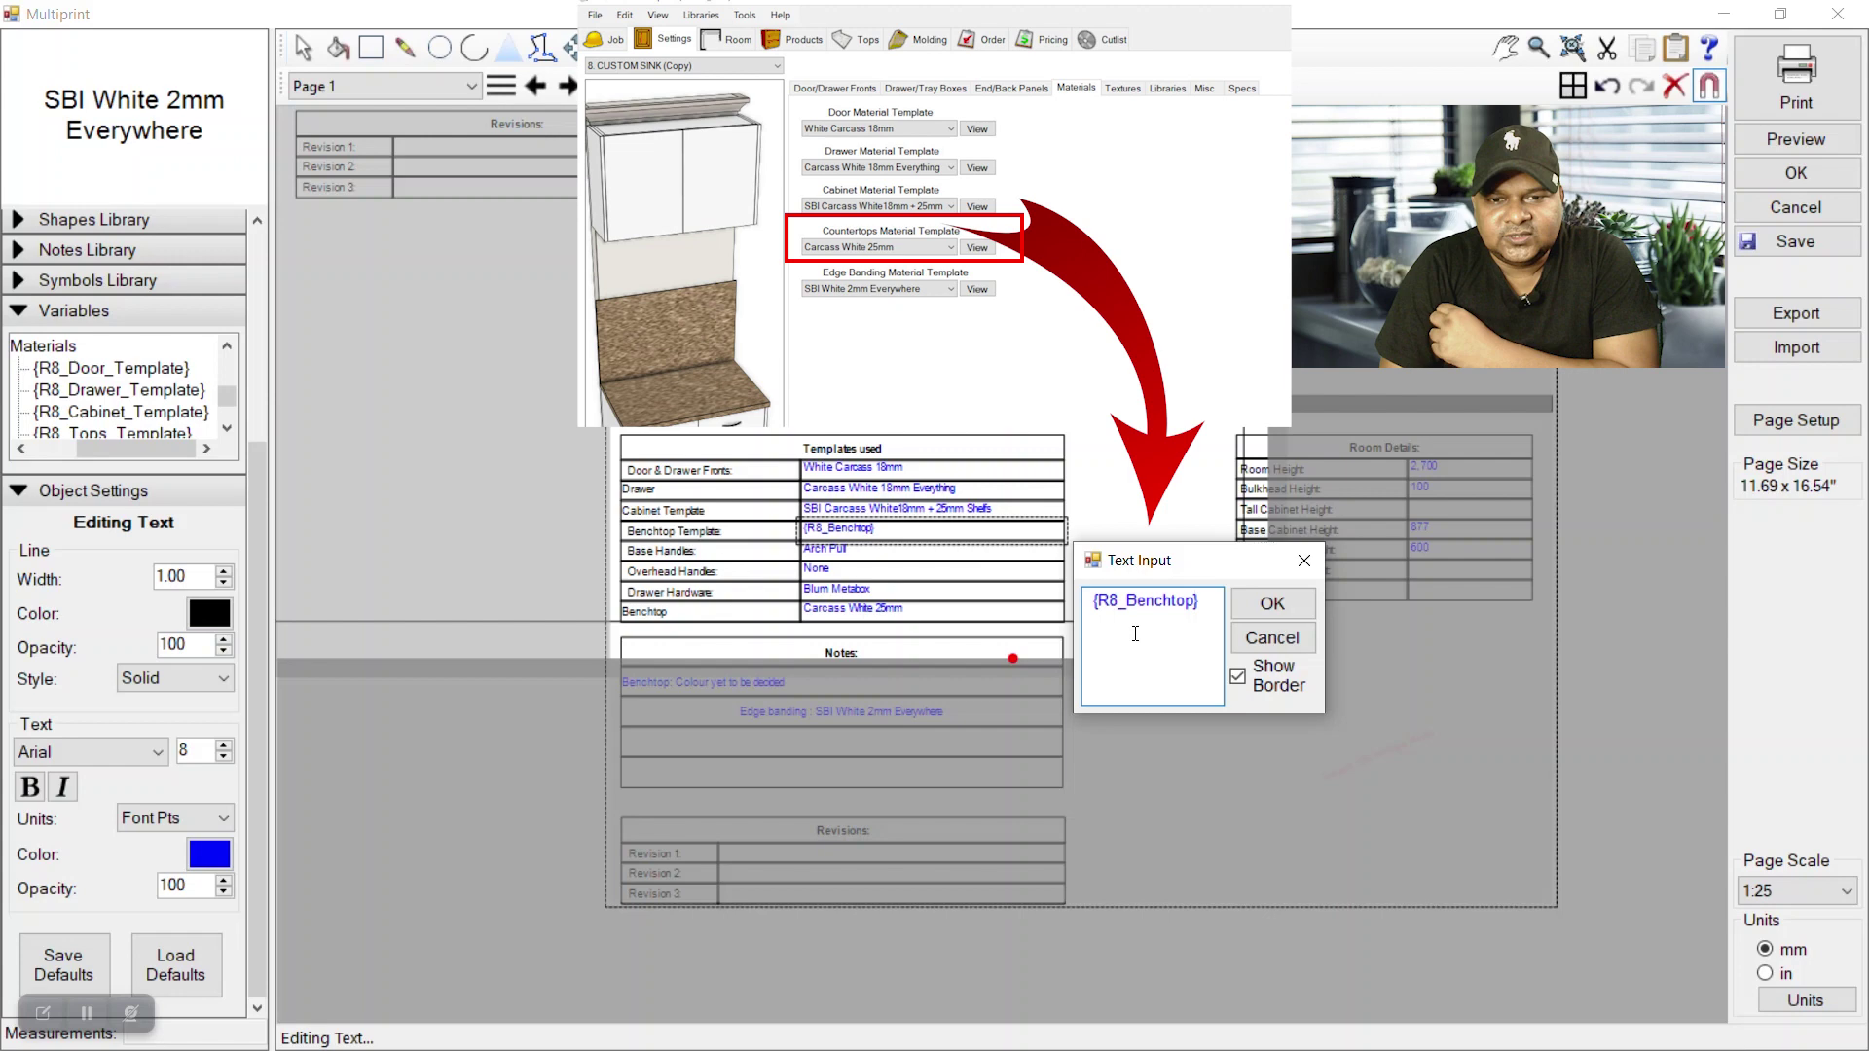
key(BackSpace)
key(BackSpace)
key(BackSpace)
key(BackSpace)
key(BackSpace)
key(BackSpace)
key(BackSpace)
key(BackSpace)
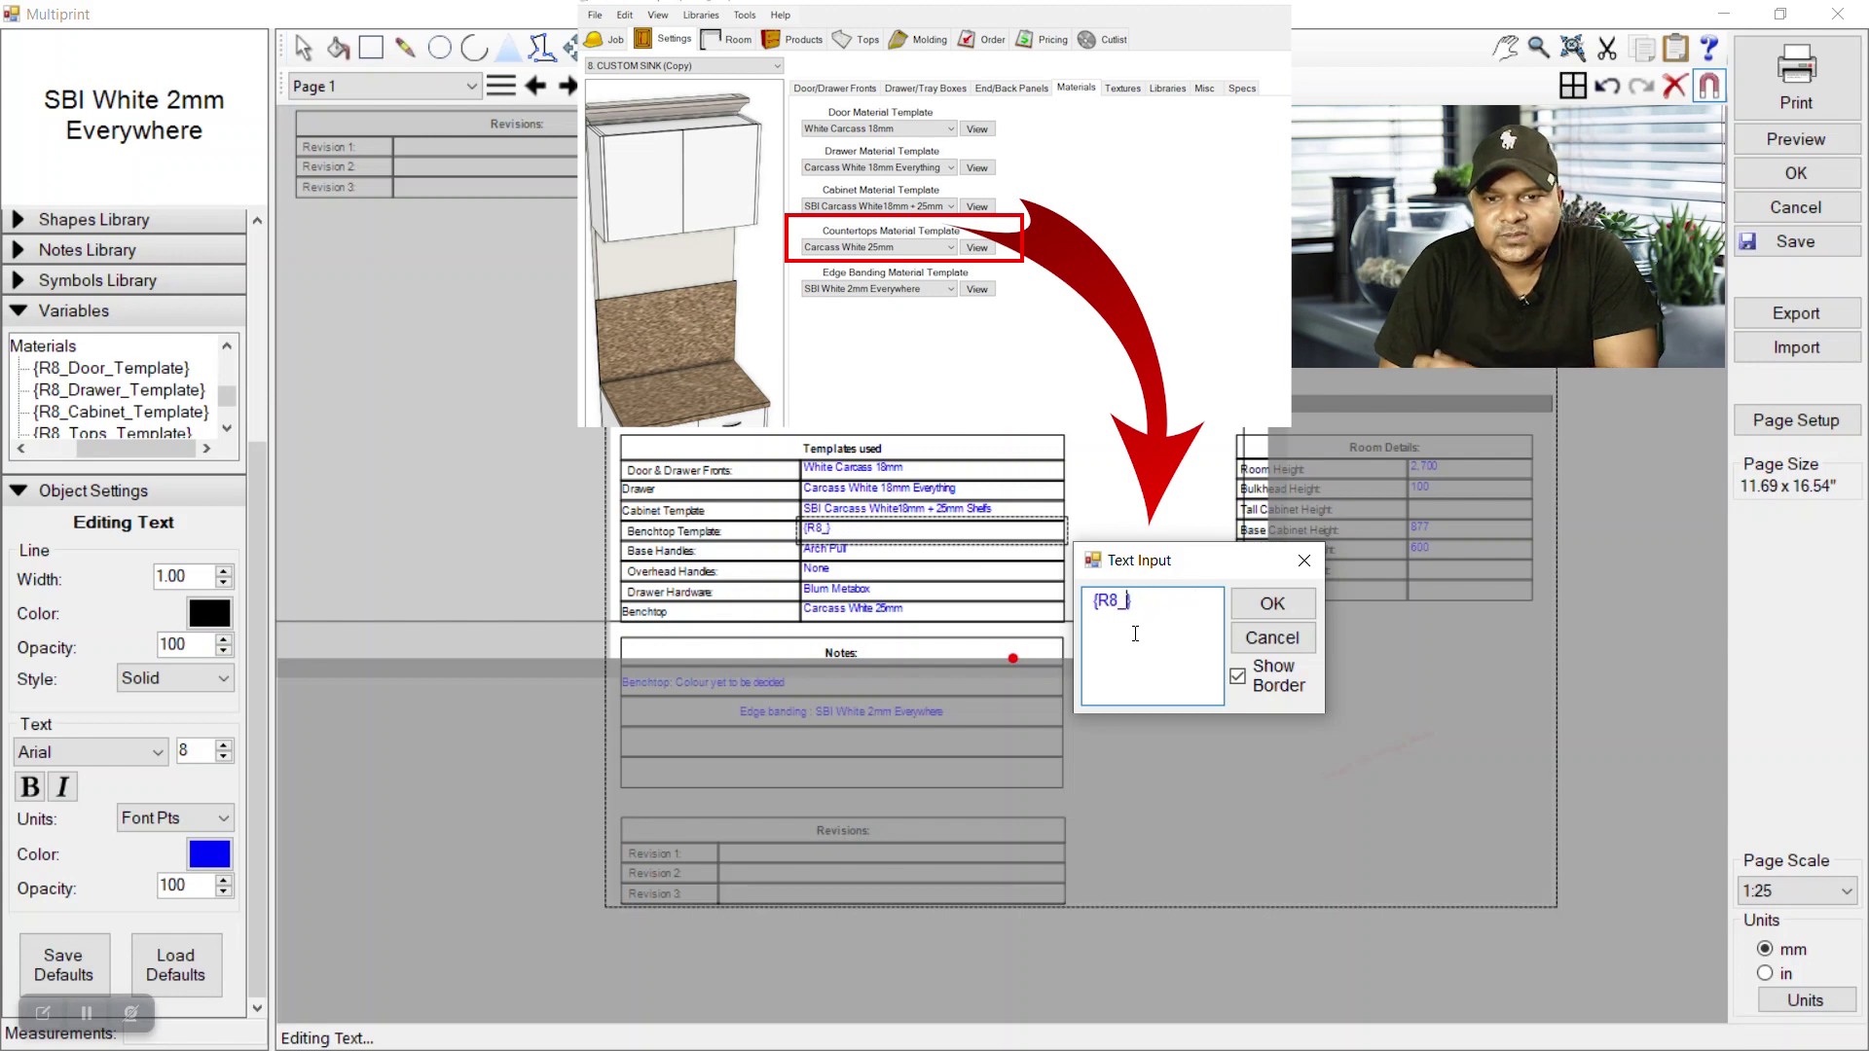
text(Tops)
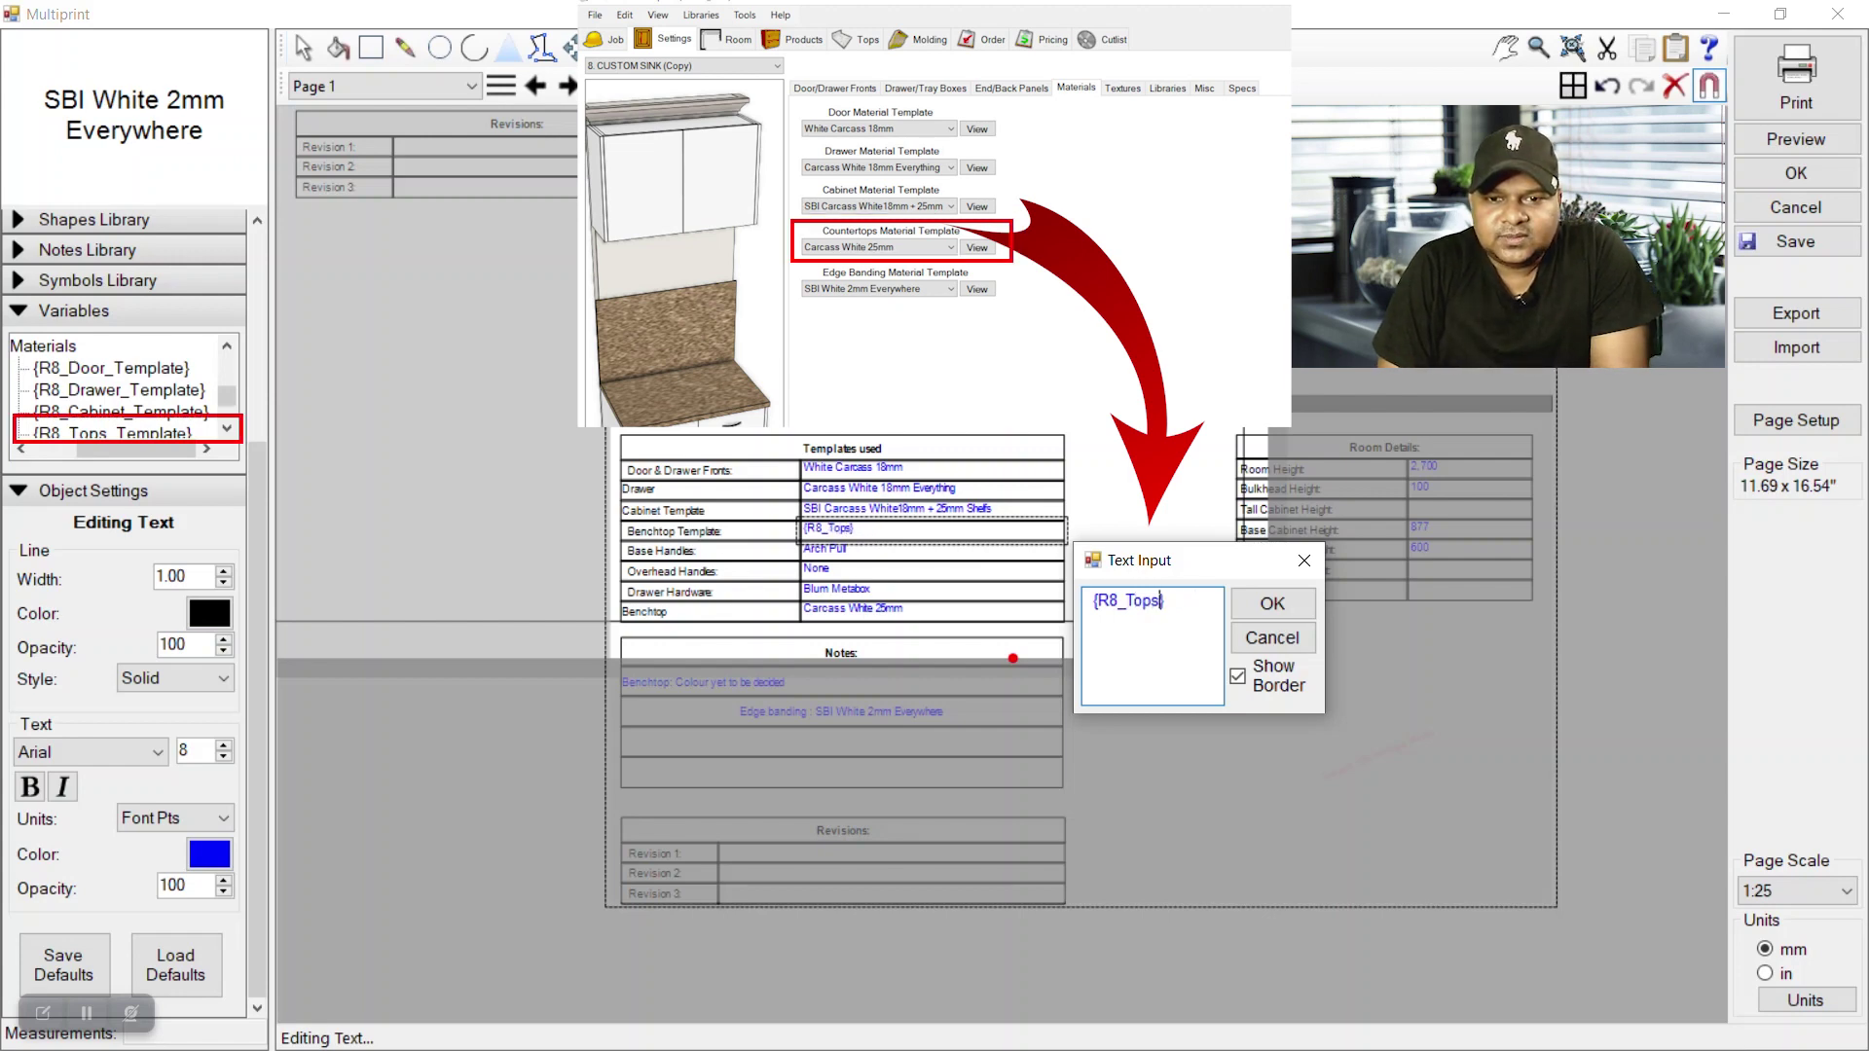
text(_Te)
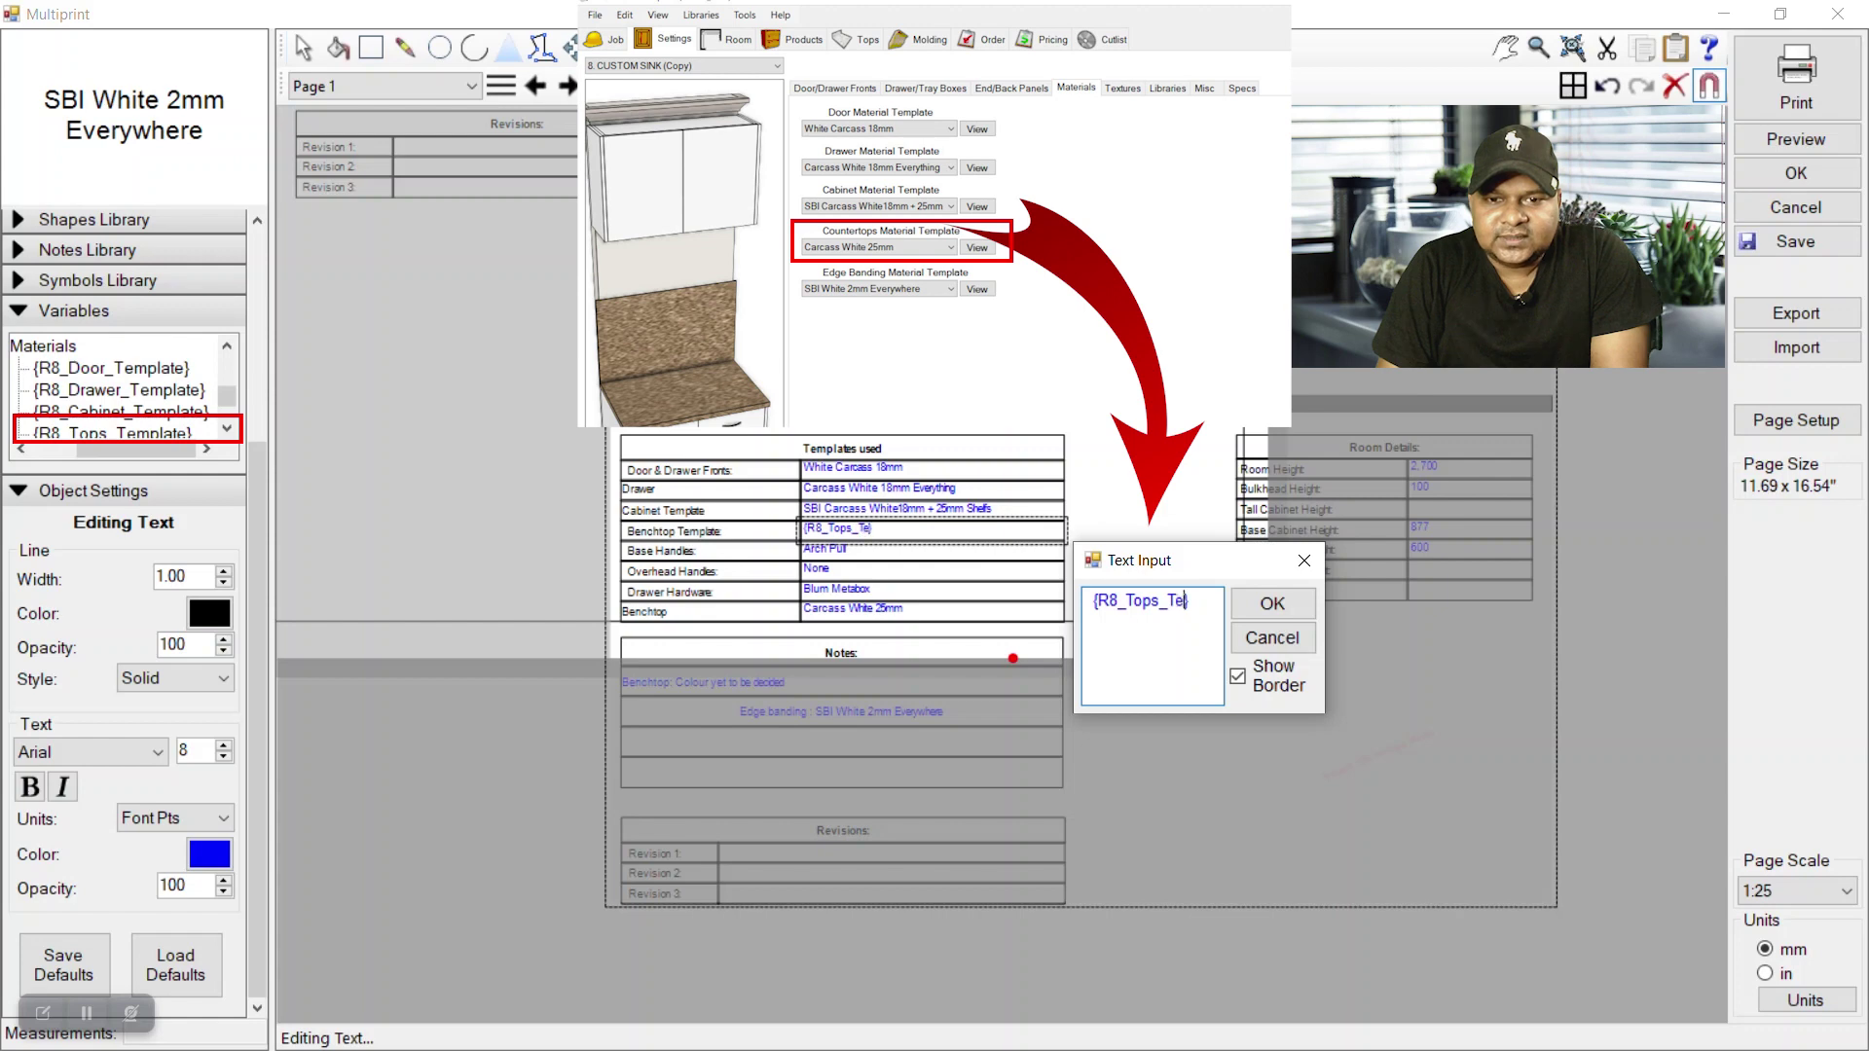
text(mplate)
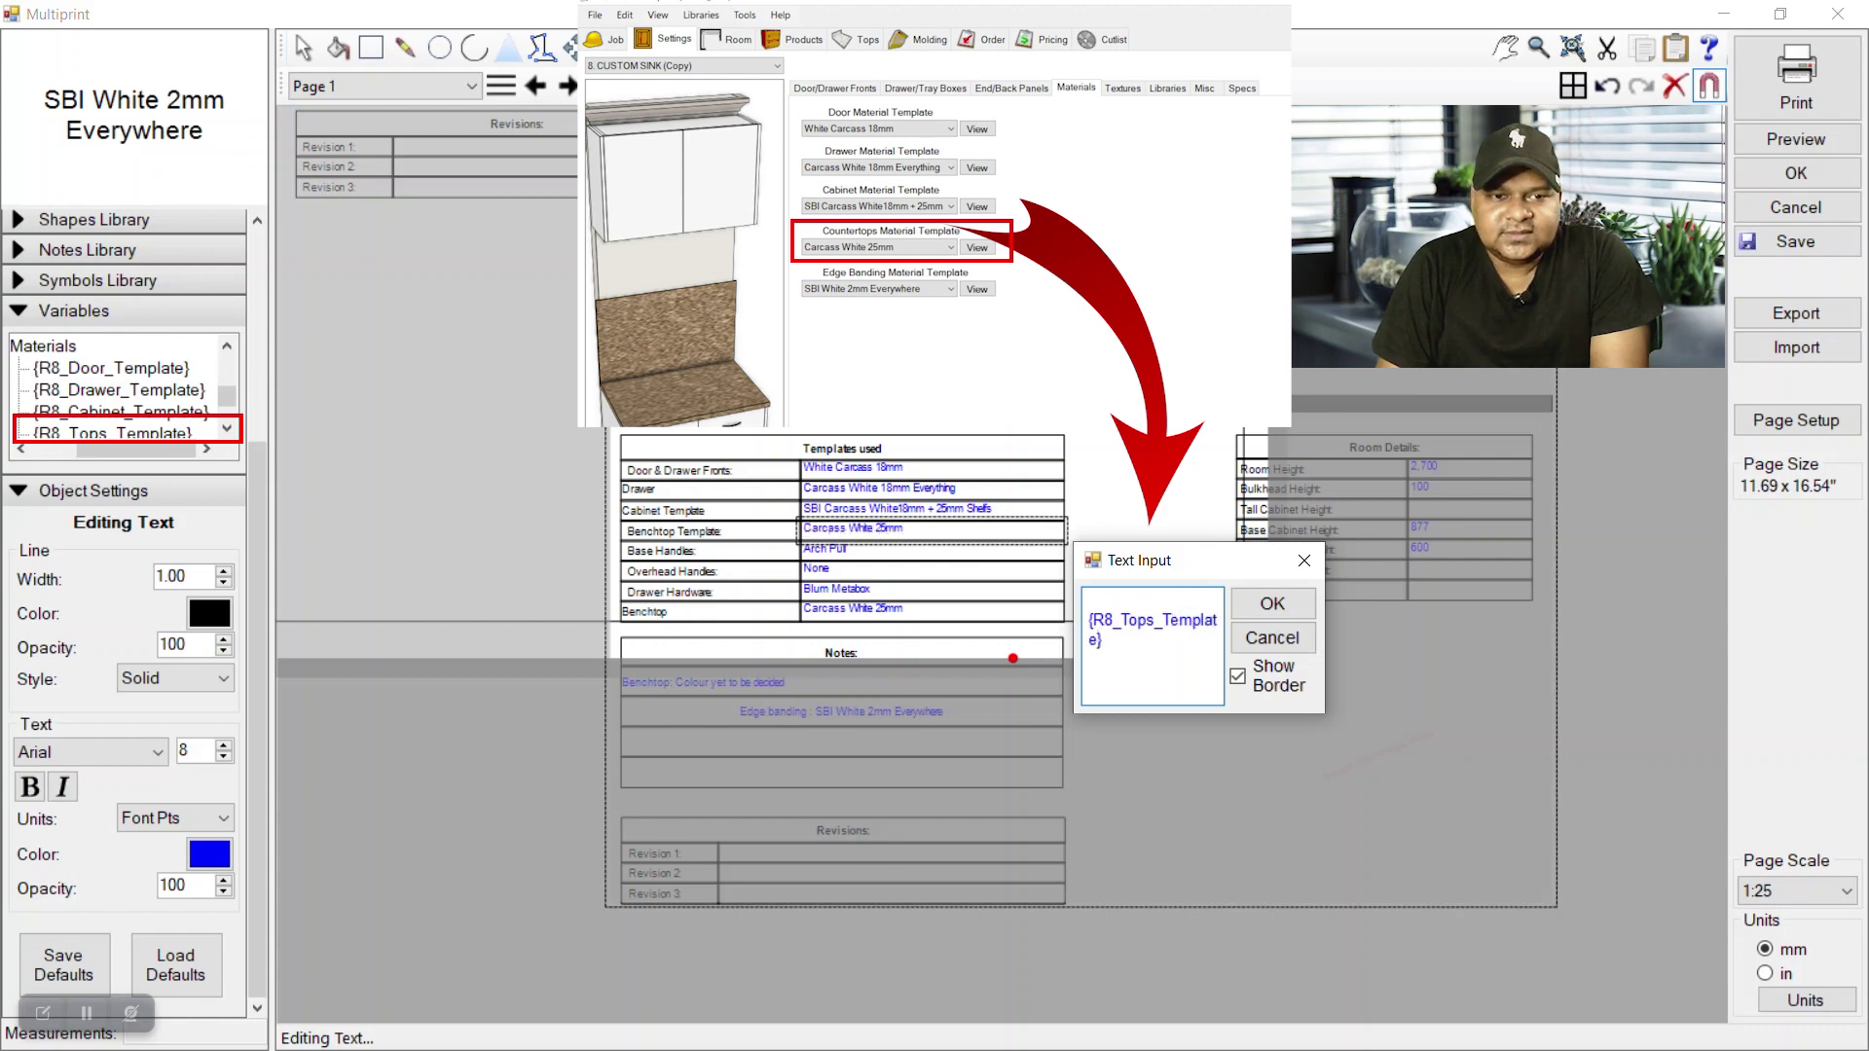
Confirm the {R8_Tops_Template} variable so the Benchtop Template row shows Carcass White 25mm
click(1272, 604)
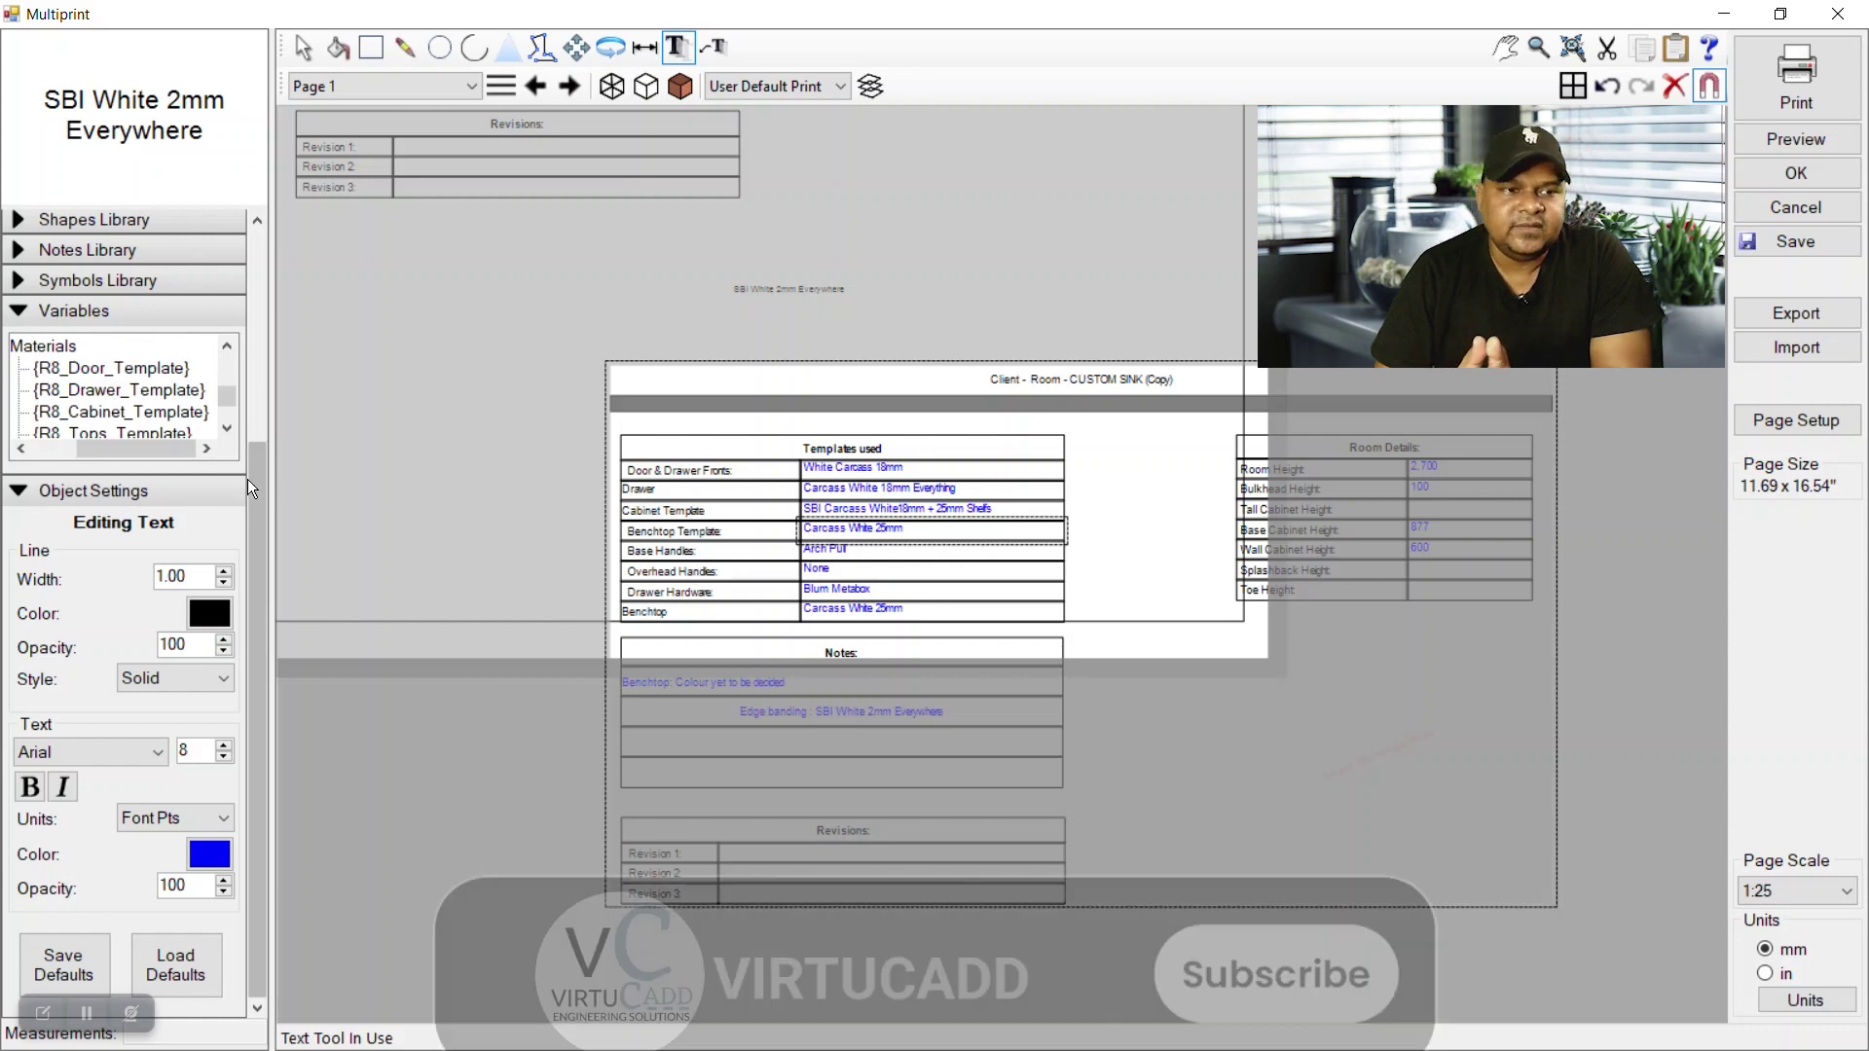
click(237, 426)
click(236, 426)
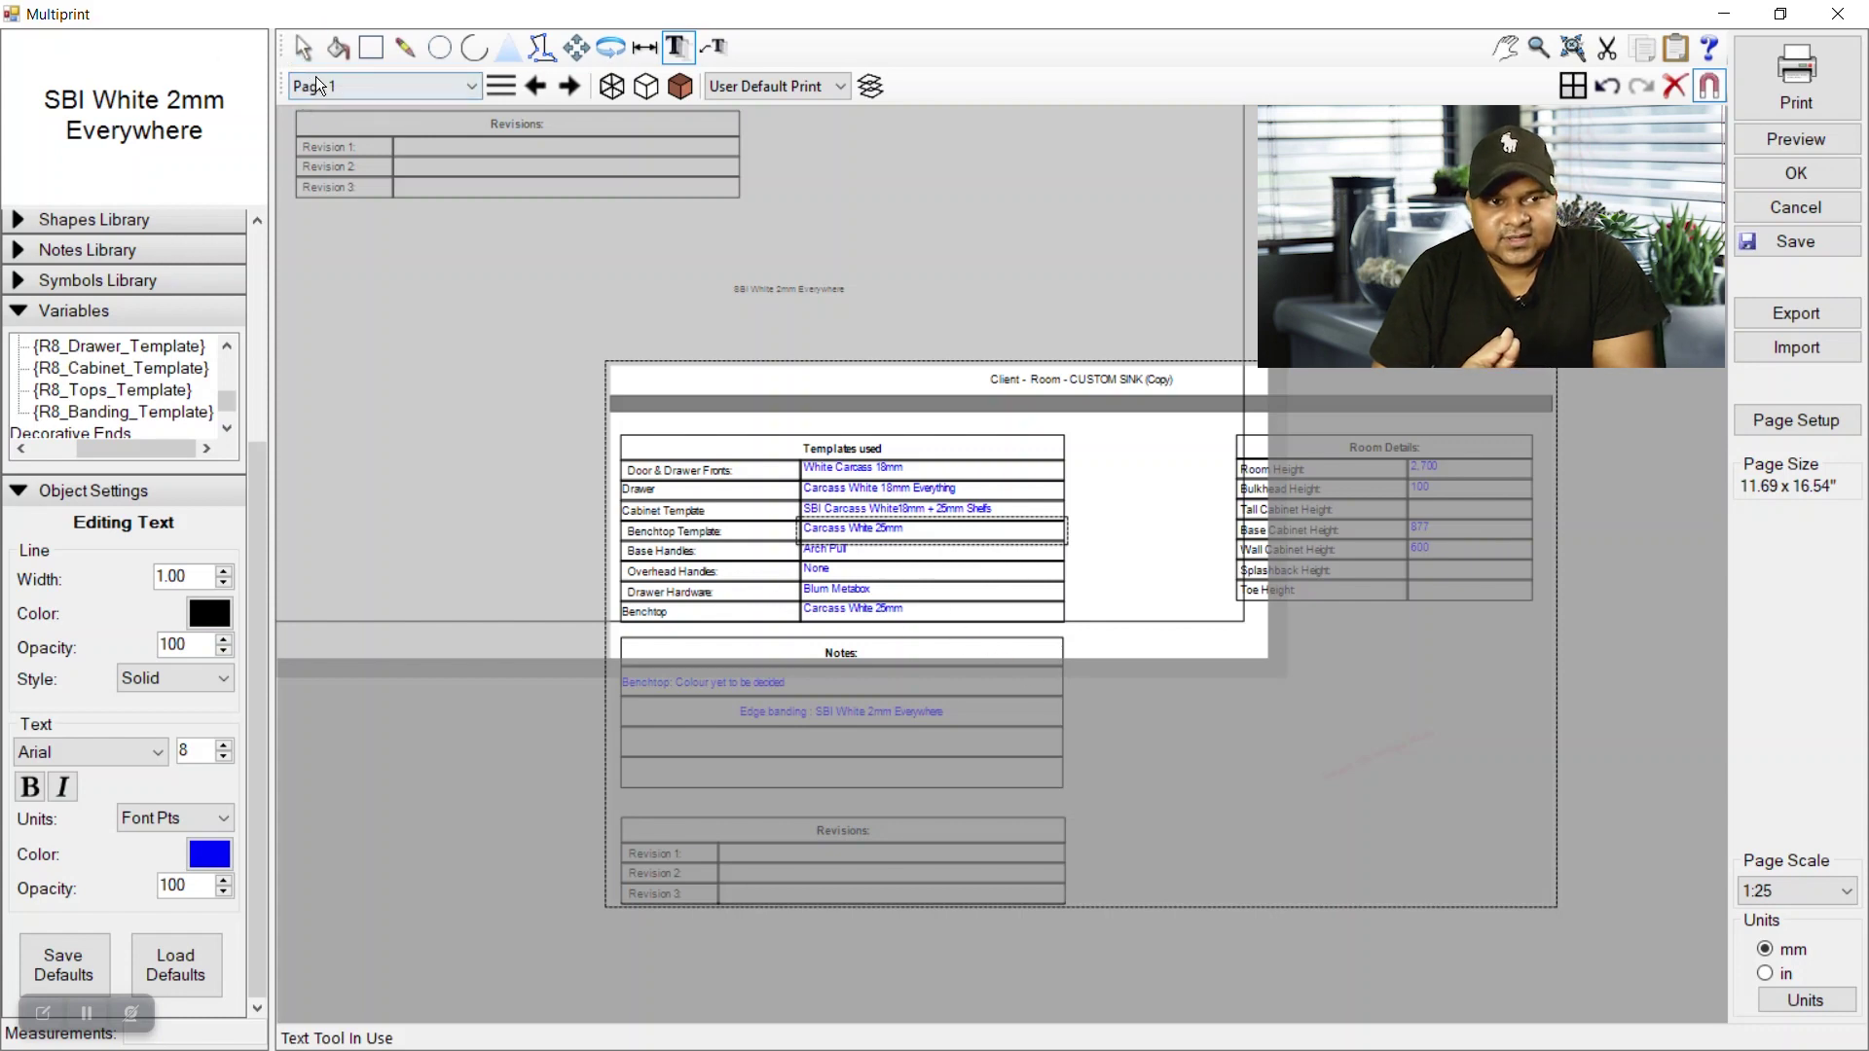
click(302, 43)
click(1188, 824)
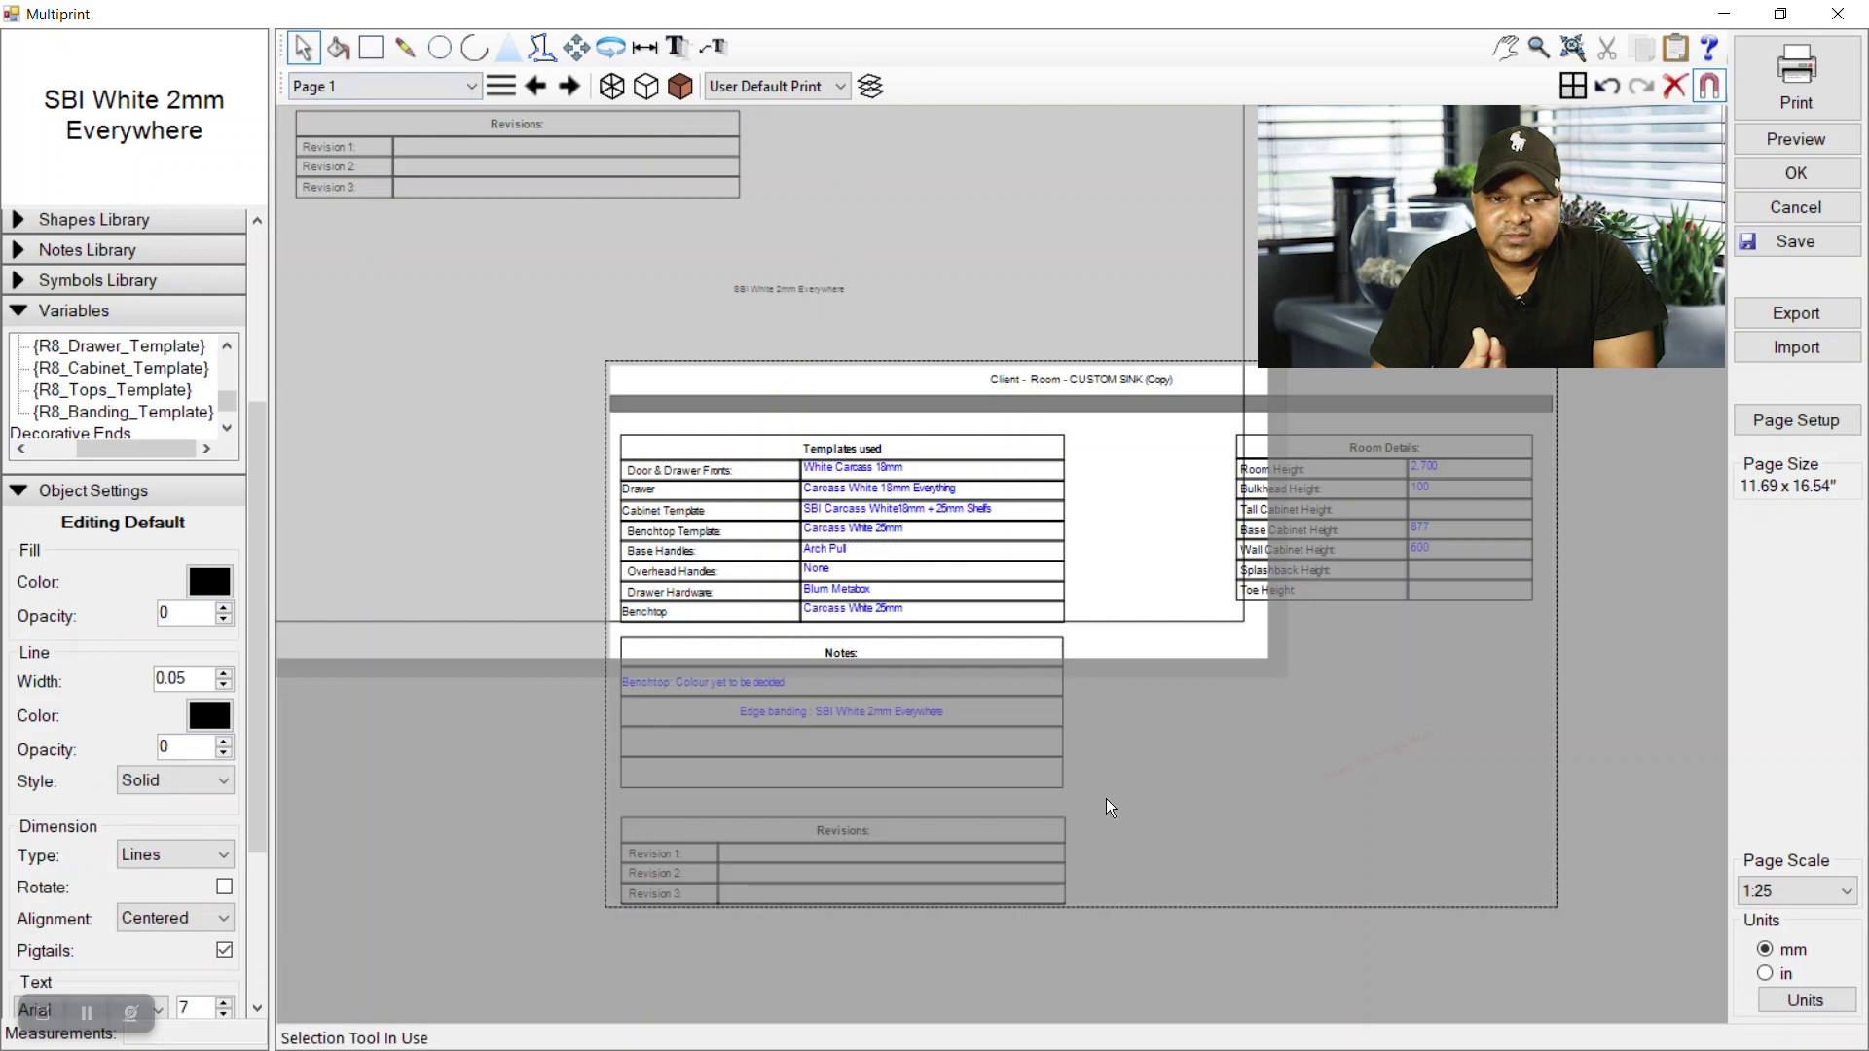
click(975, 700)
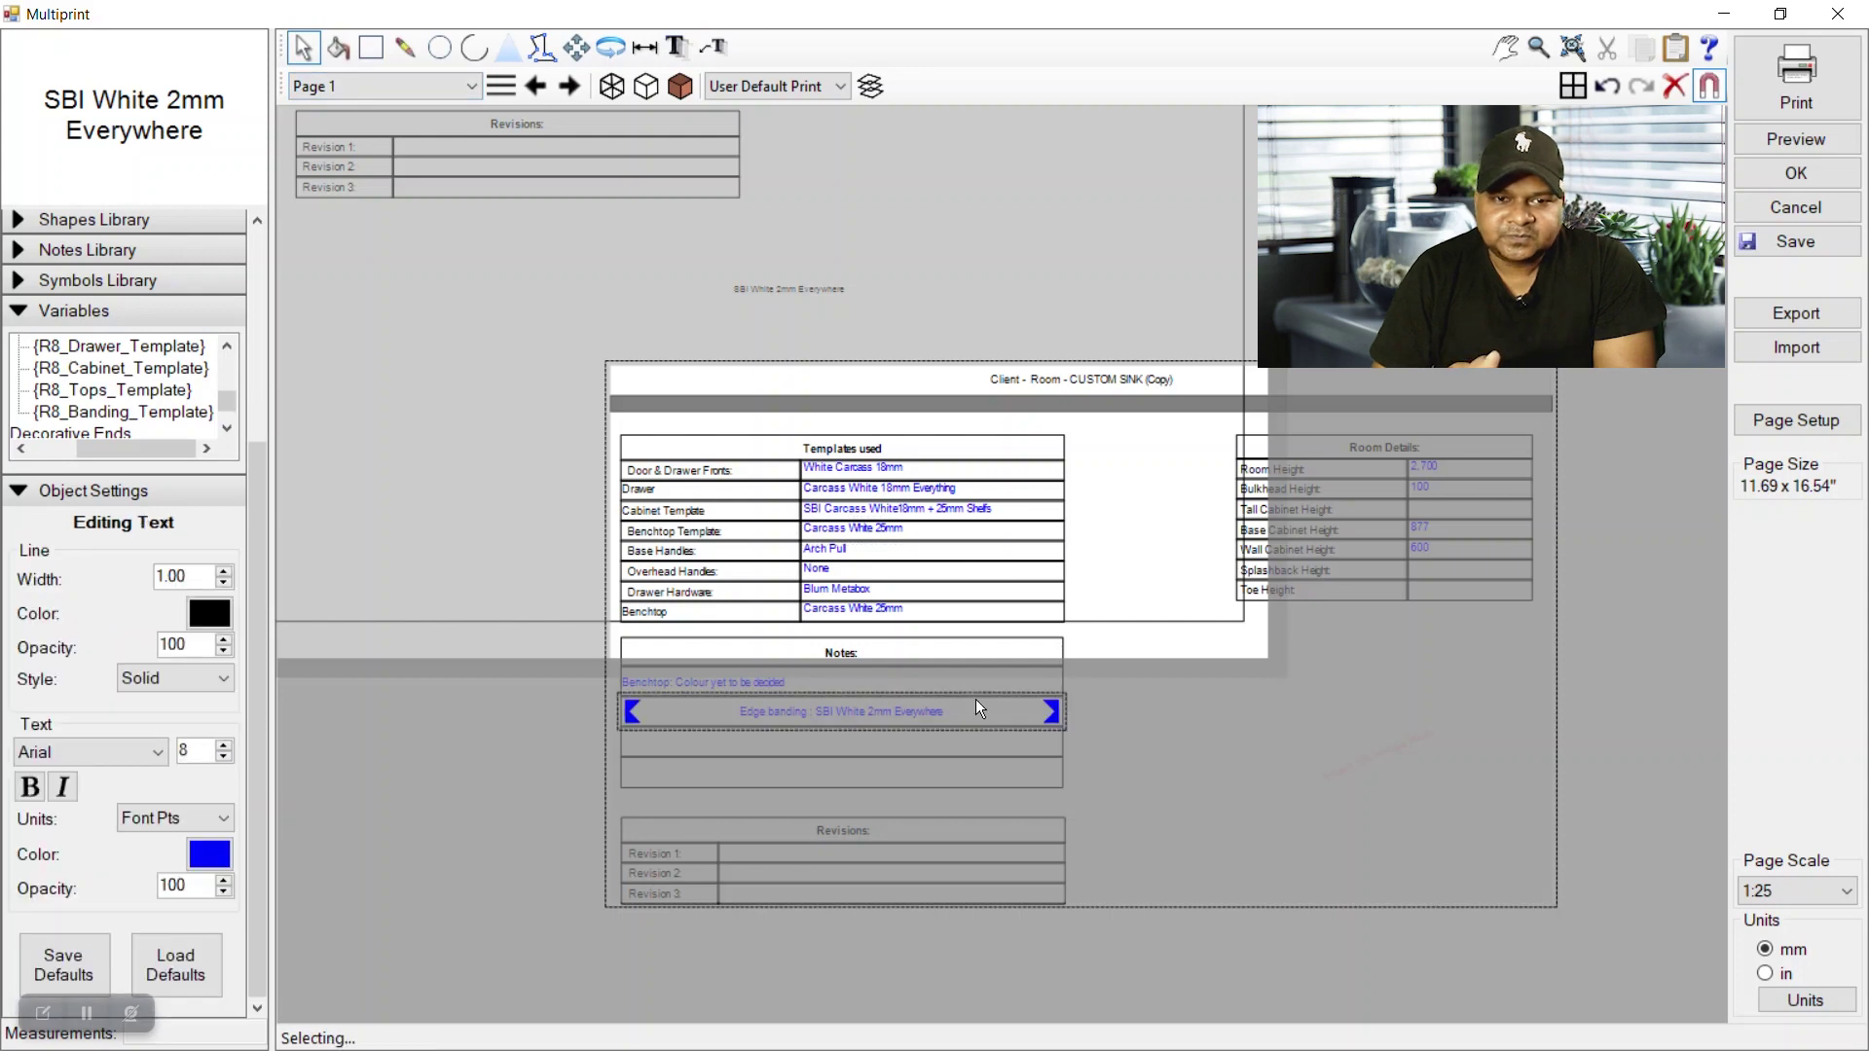
Open the Templates used heading text and close it without changes
click(920, 455)
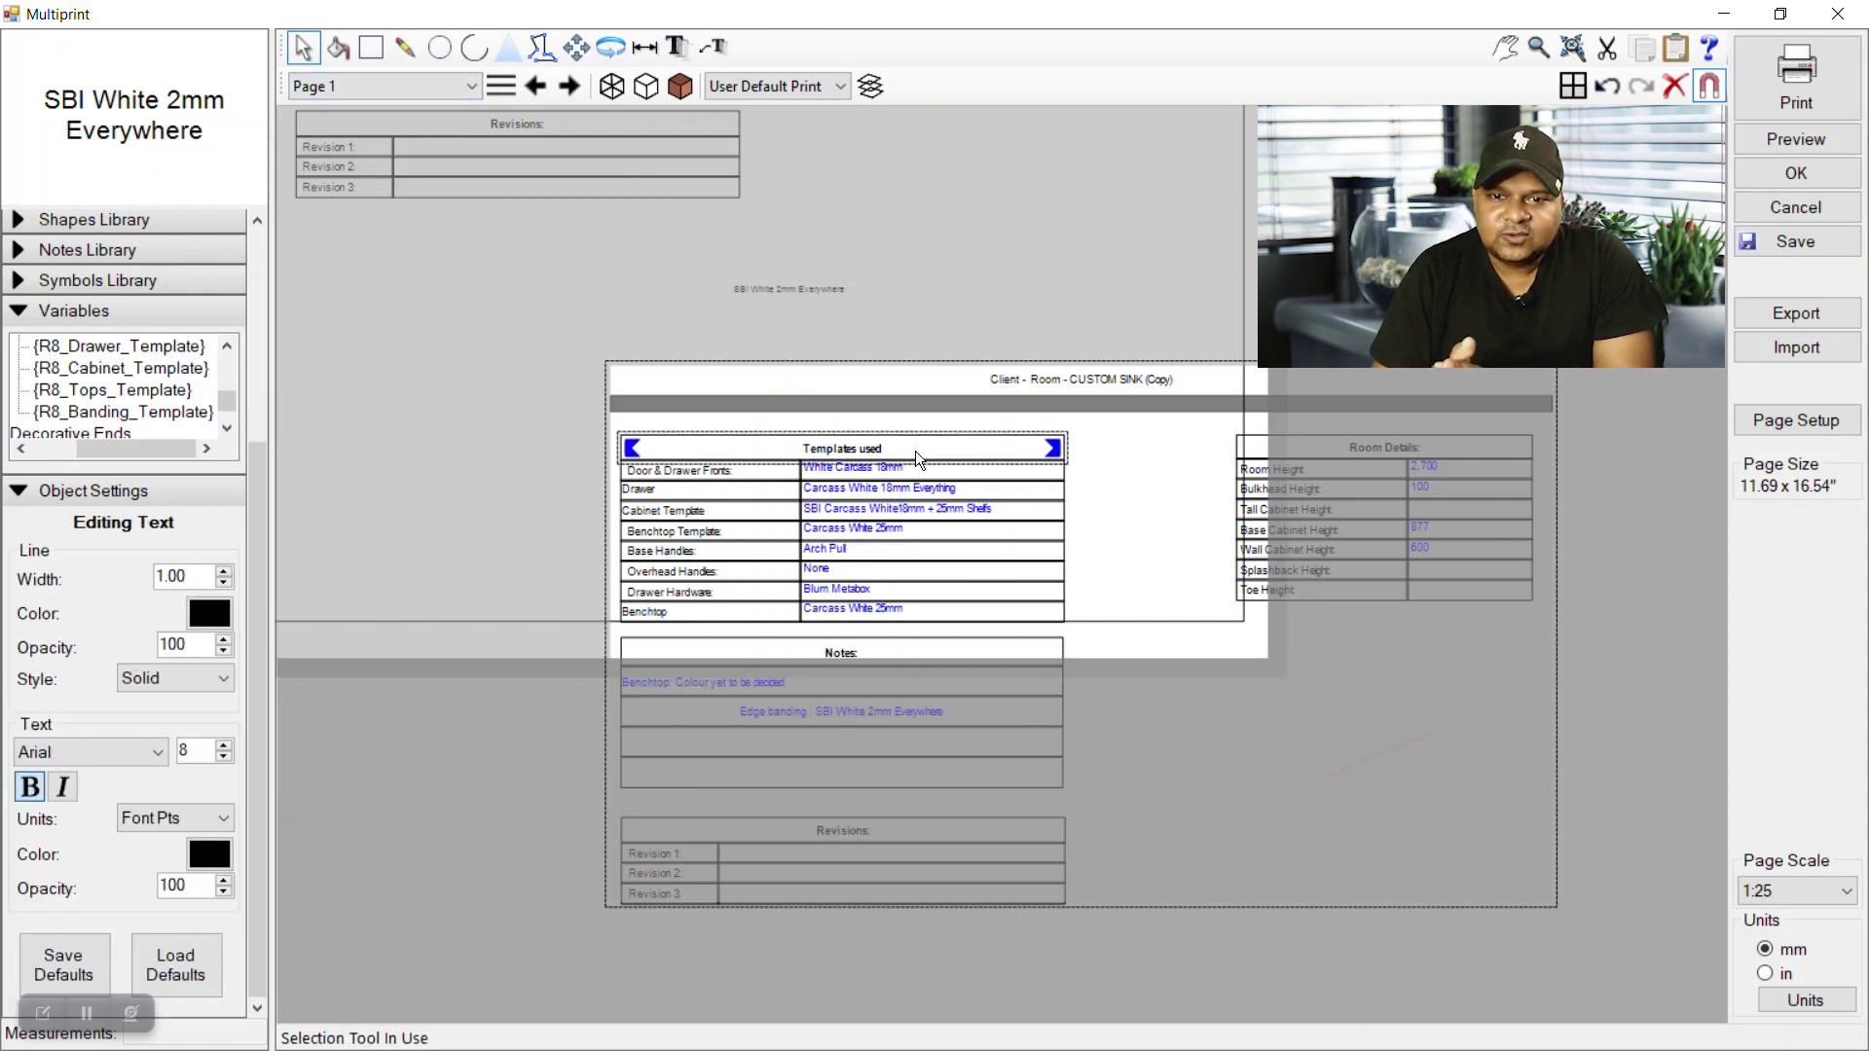
double_click(915, 452)
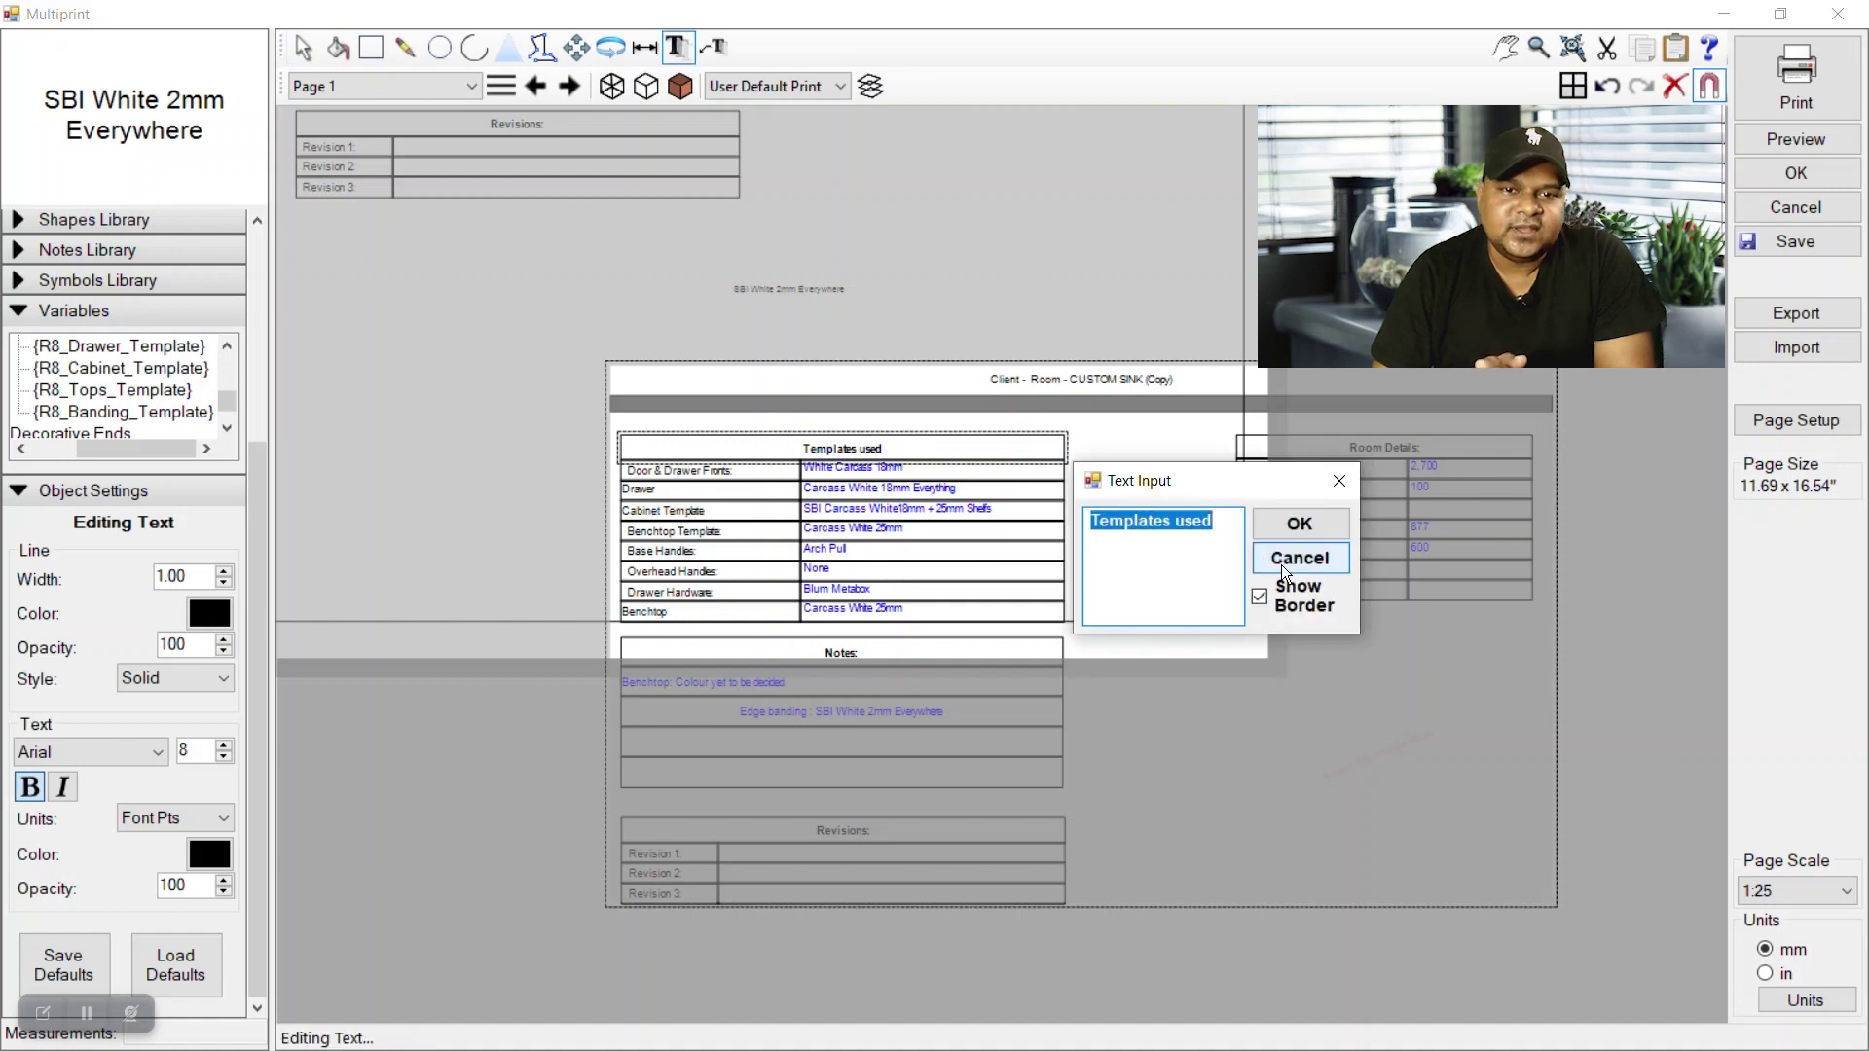
click(1283, 570)
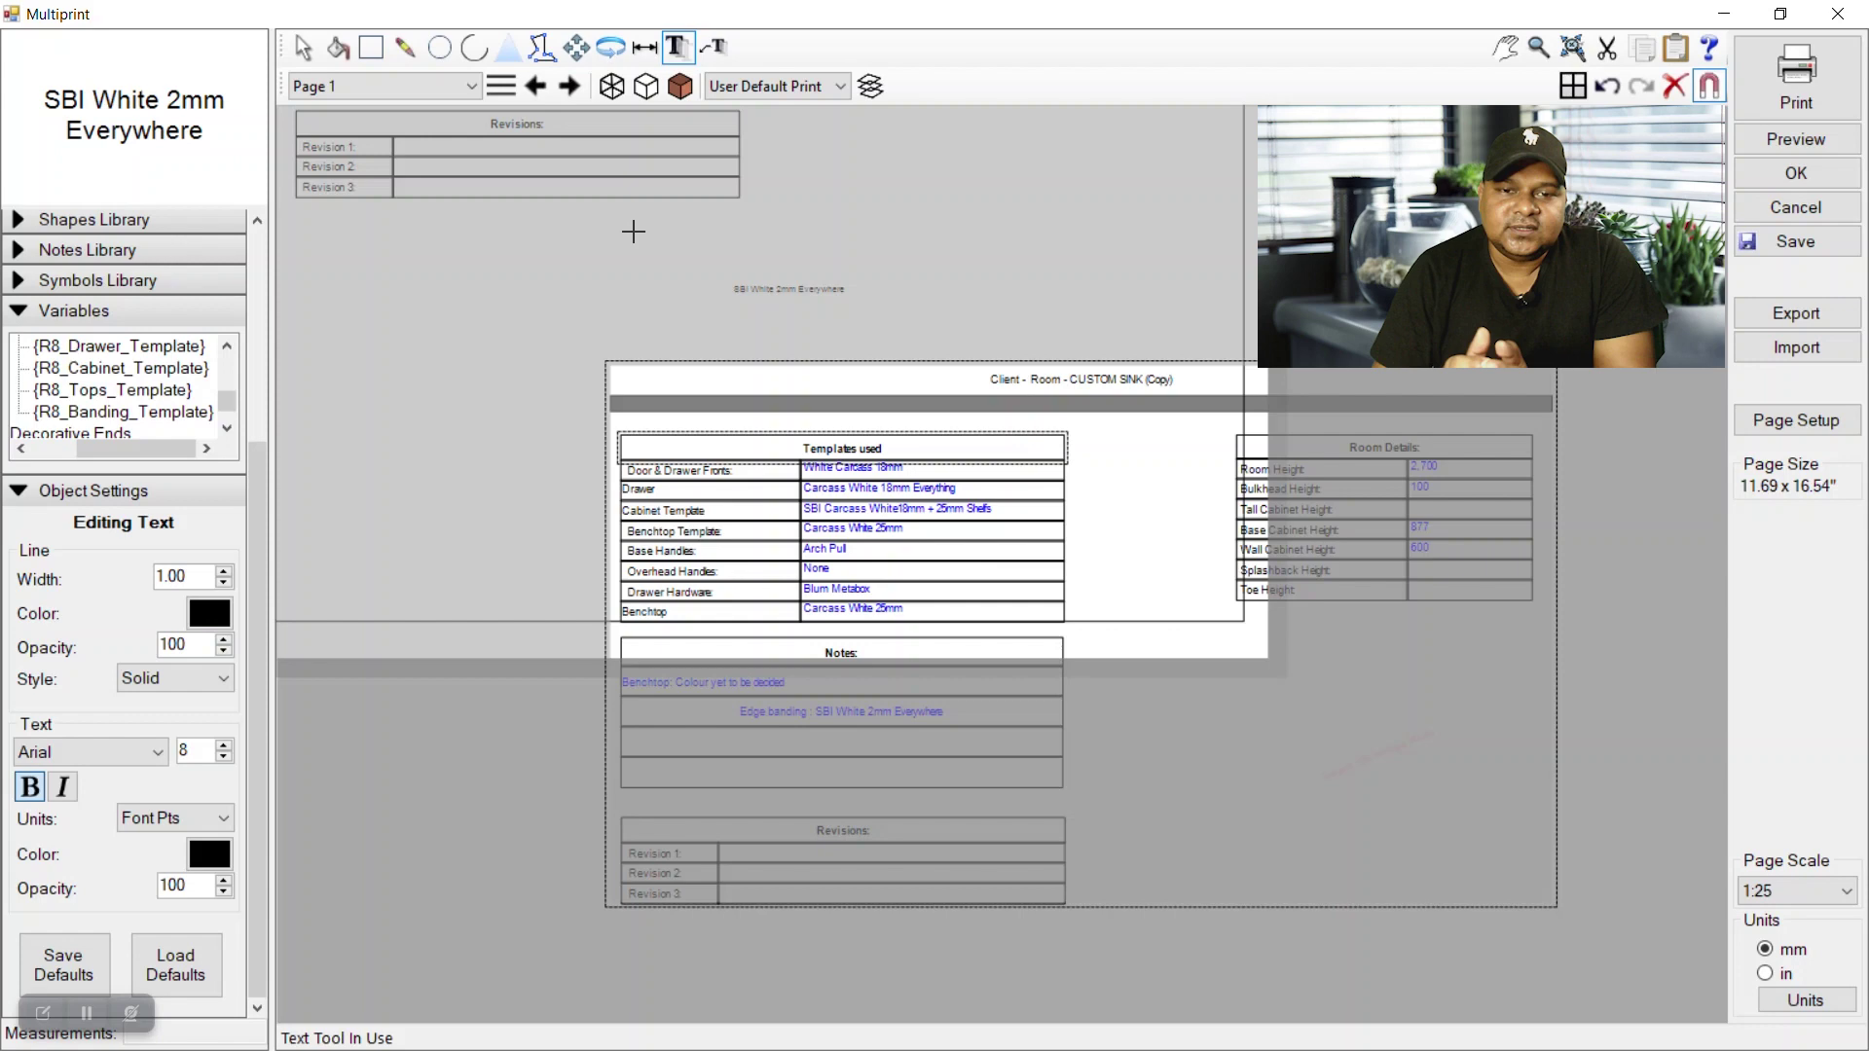
click(315, 52)
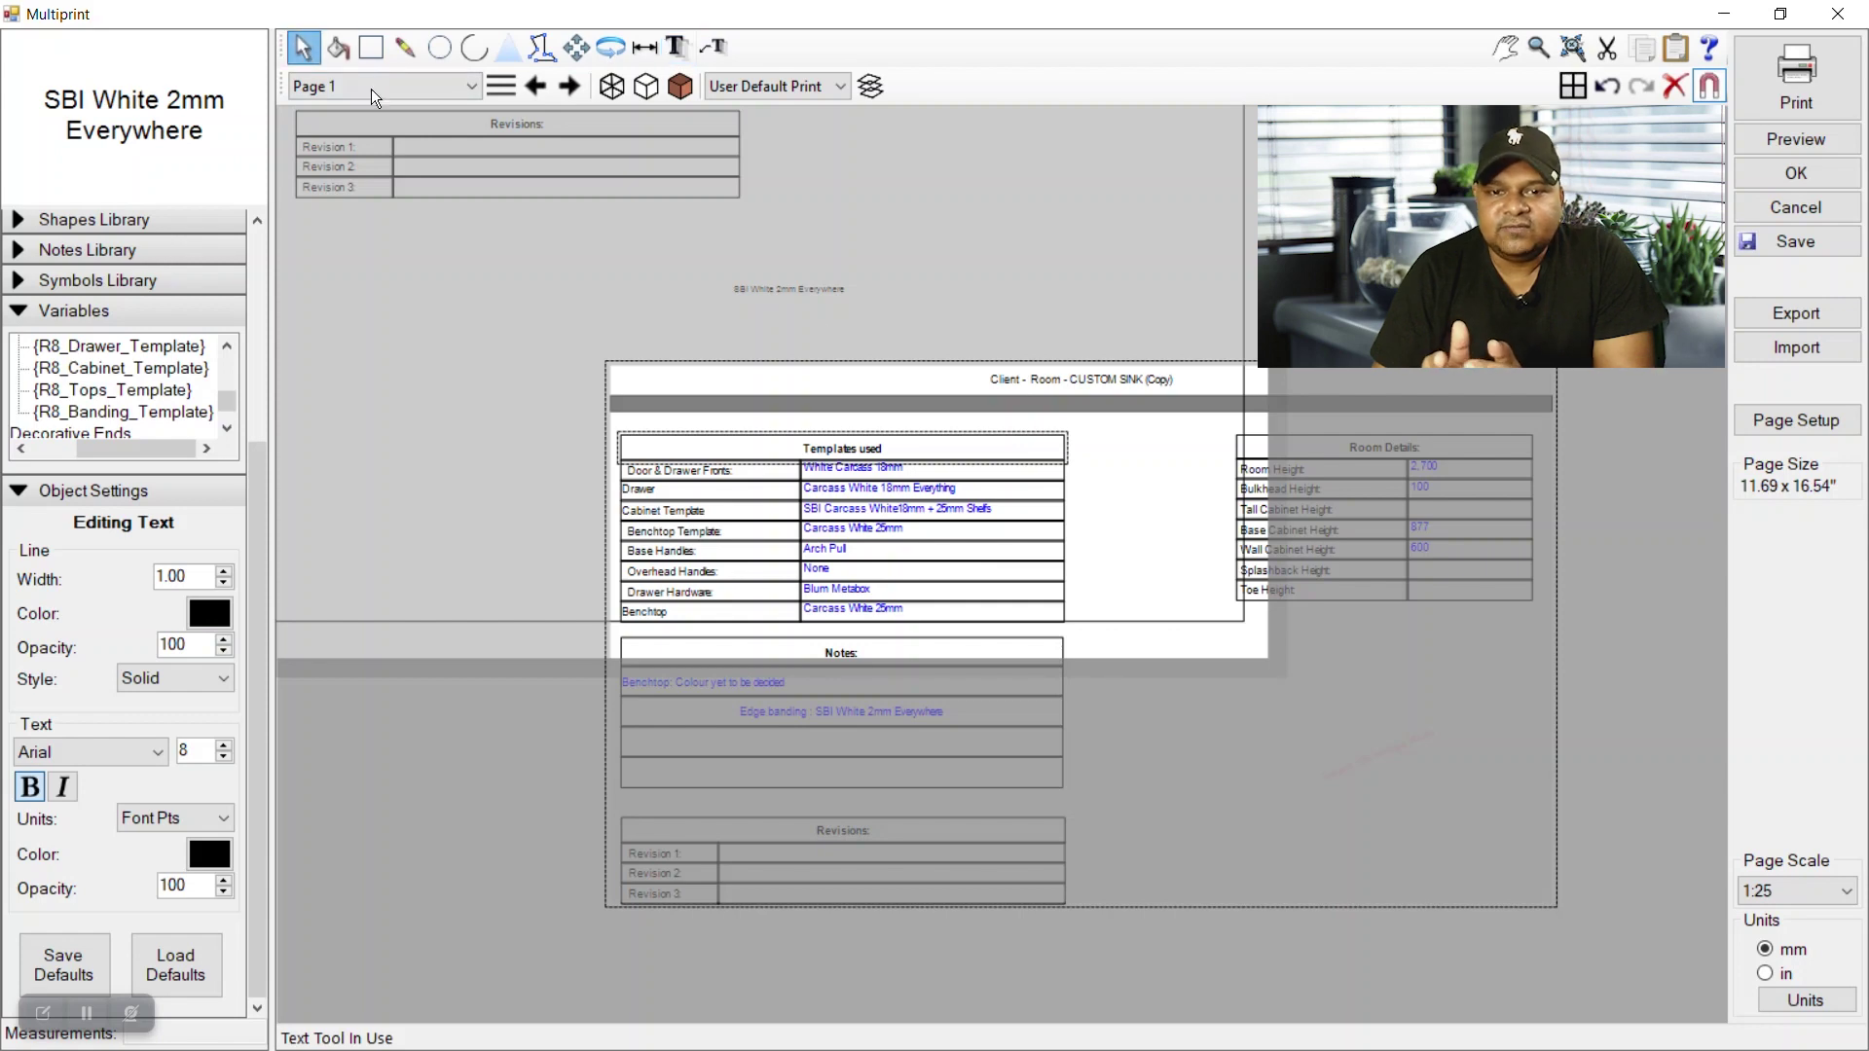
Save the whole cover-sheet group with Save As Symbol under the name 'Symbol 13-test'
right_click(1072, 486)
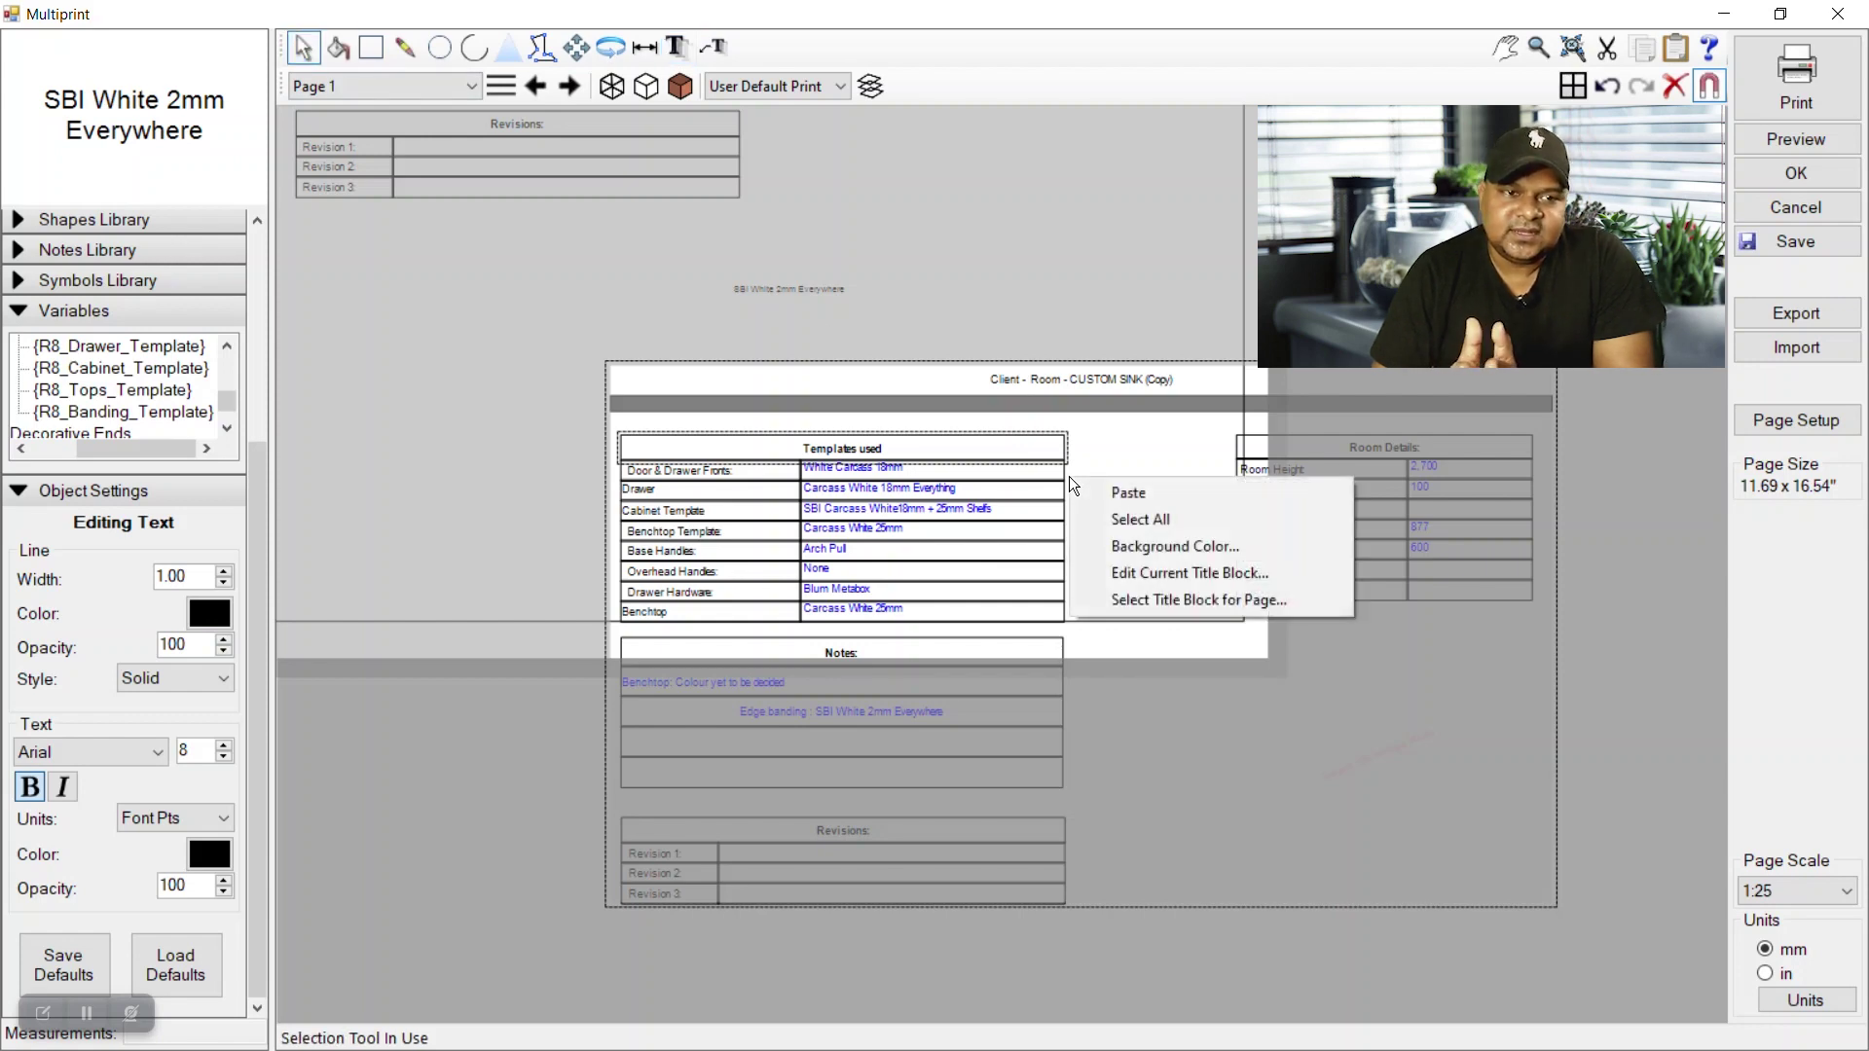
click(1301, 942)
click(881, 407)
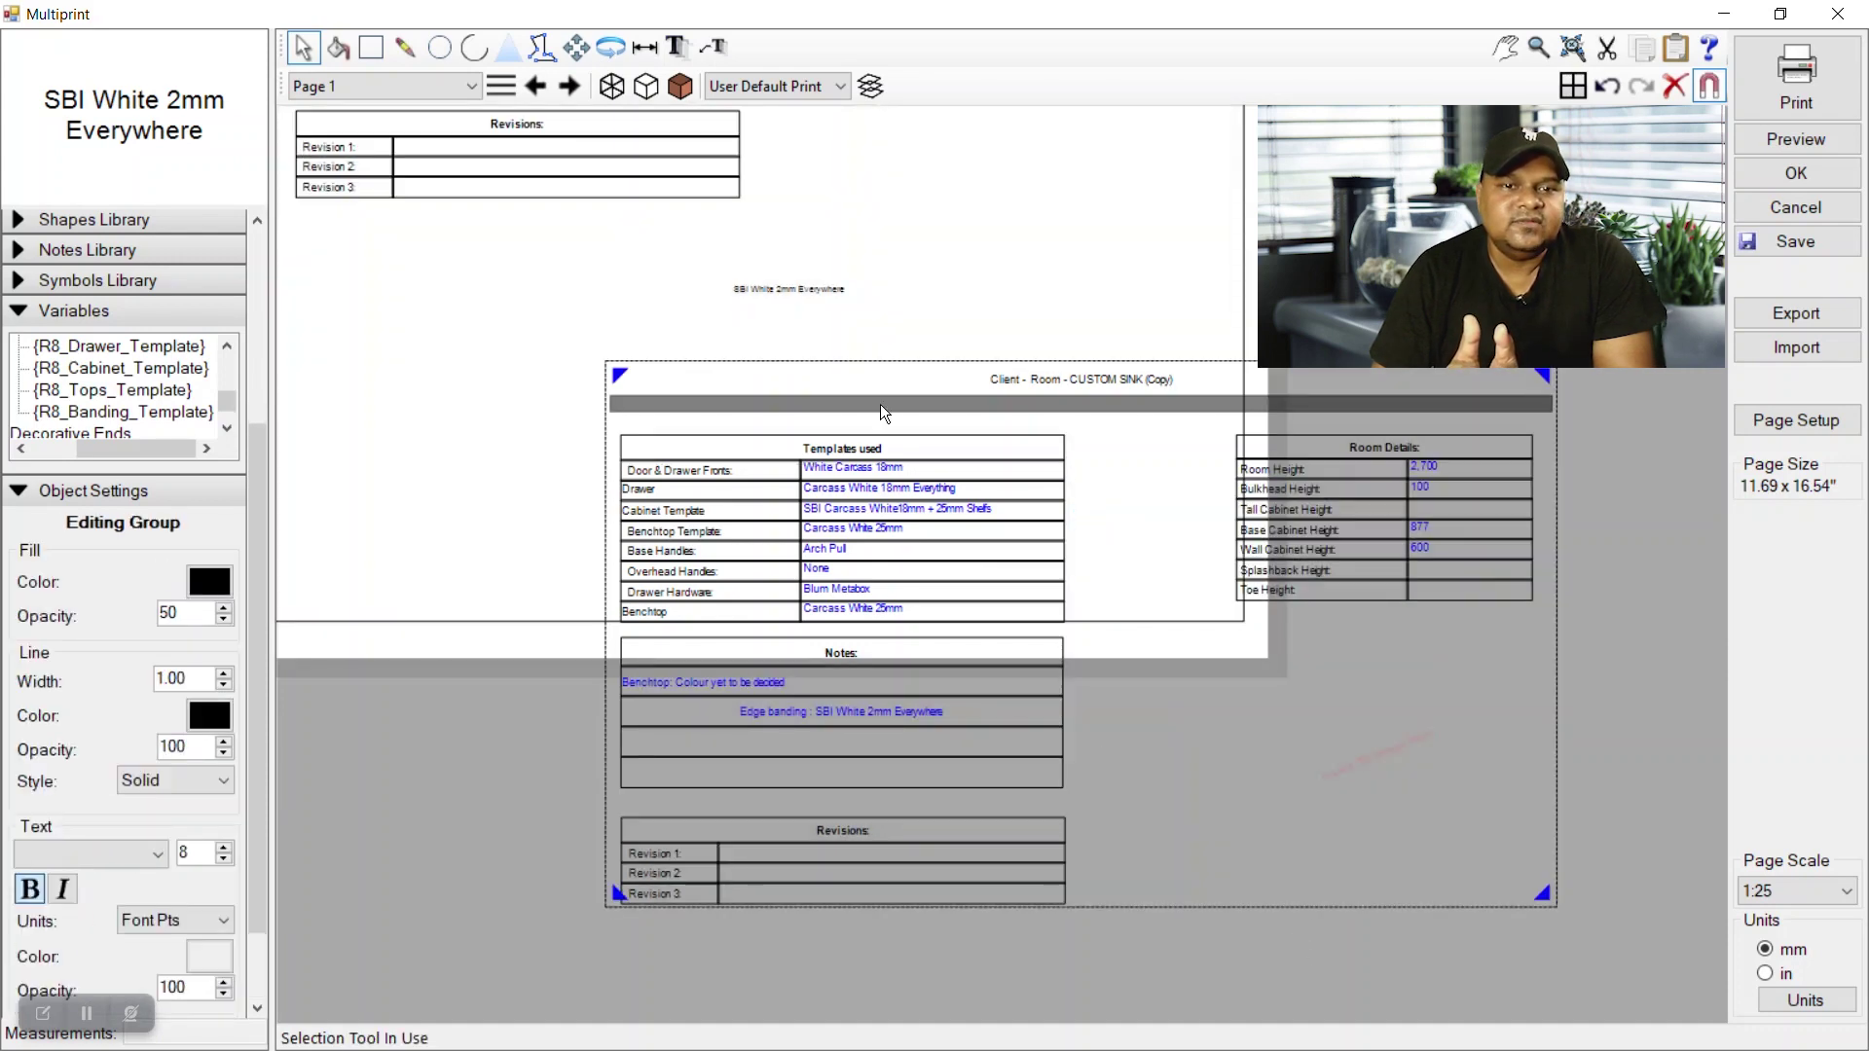
right_click(881, 407)
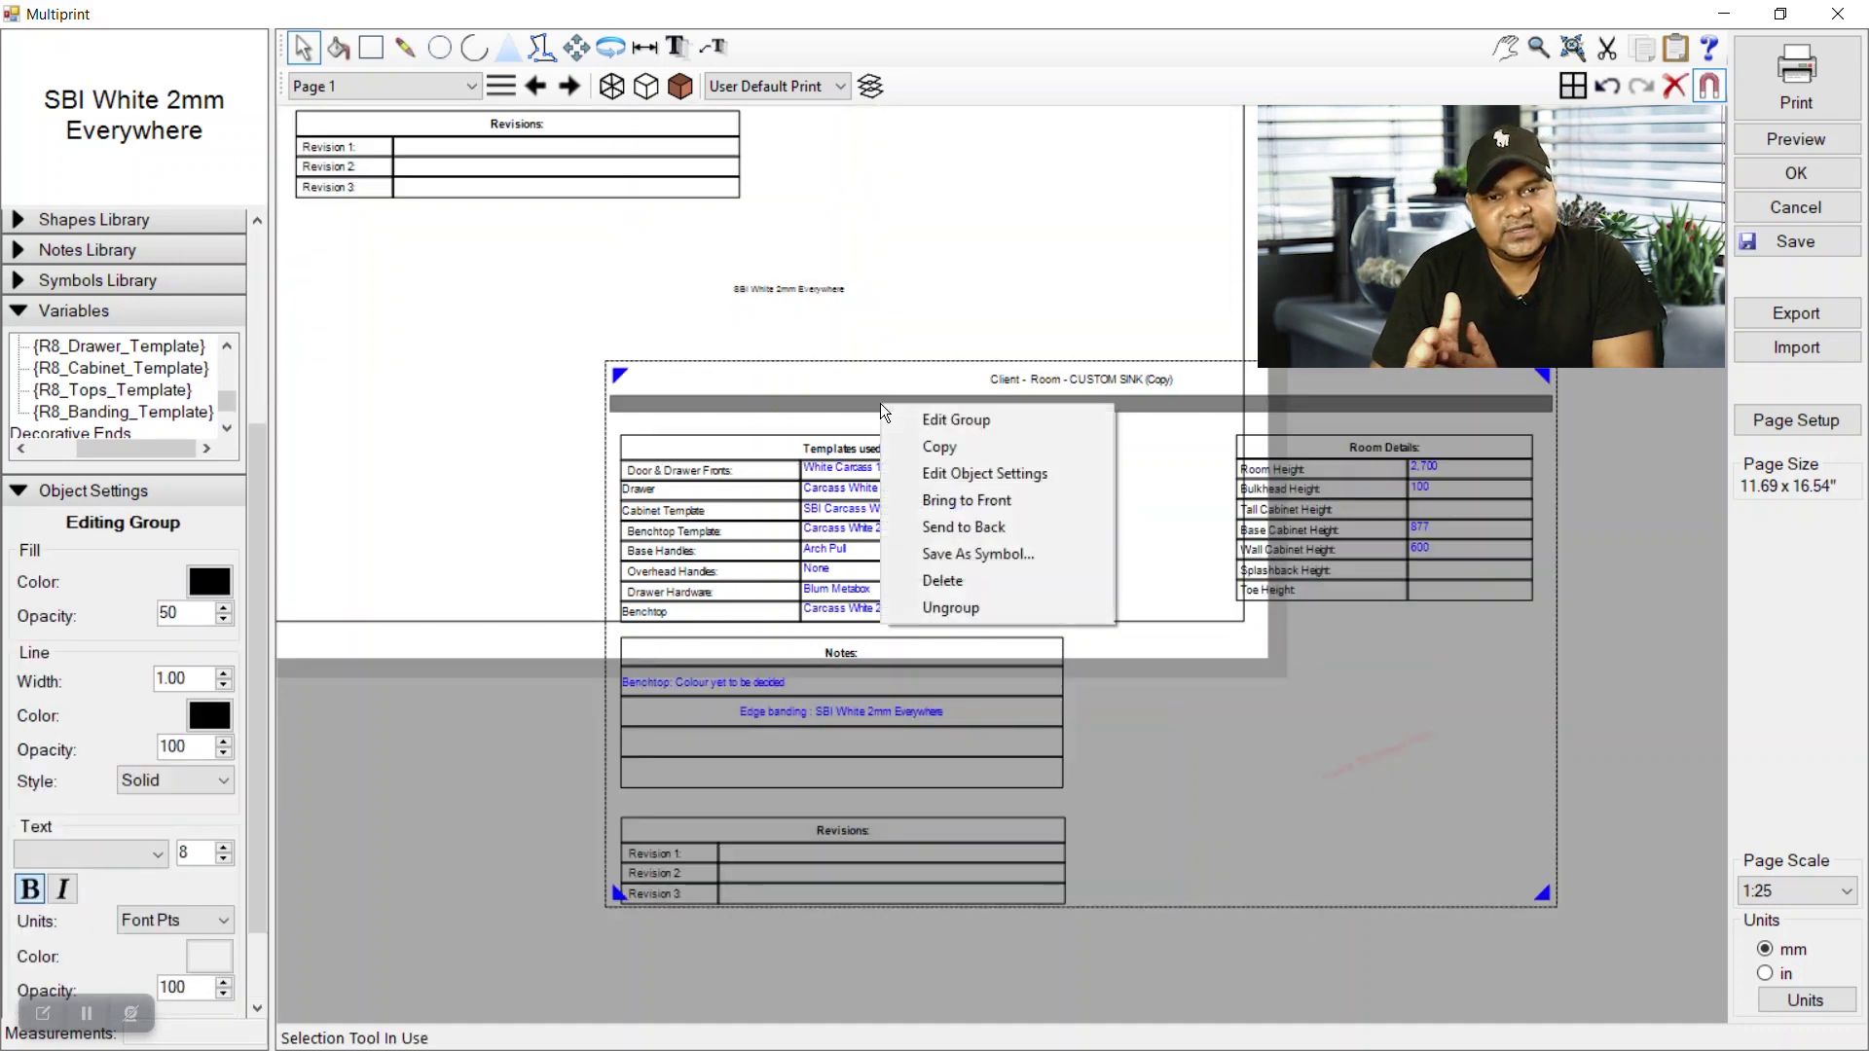
click(981, 554)
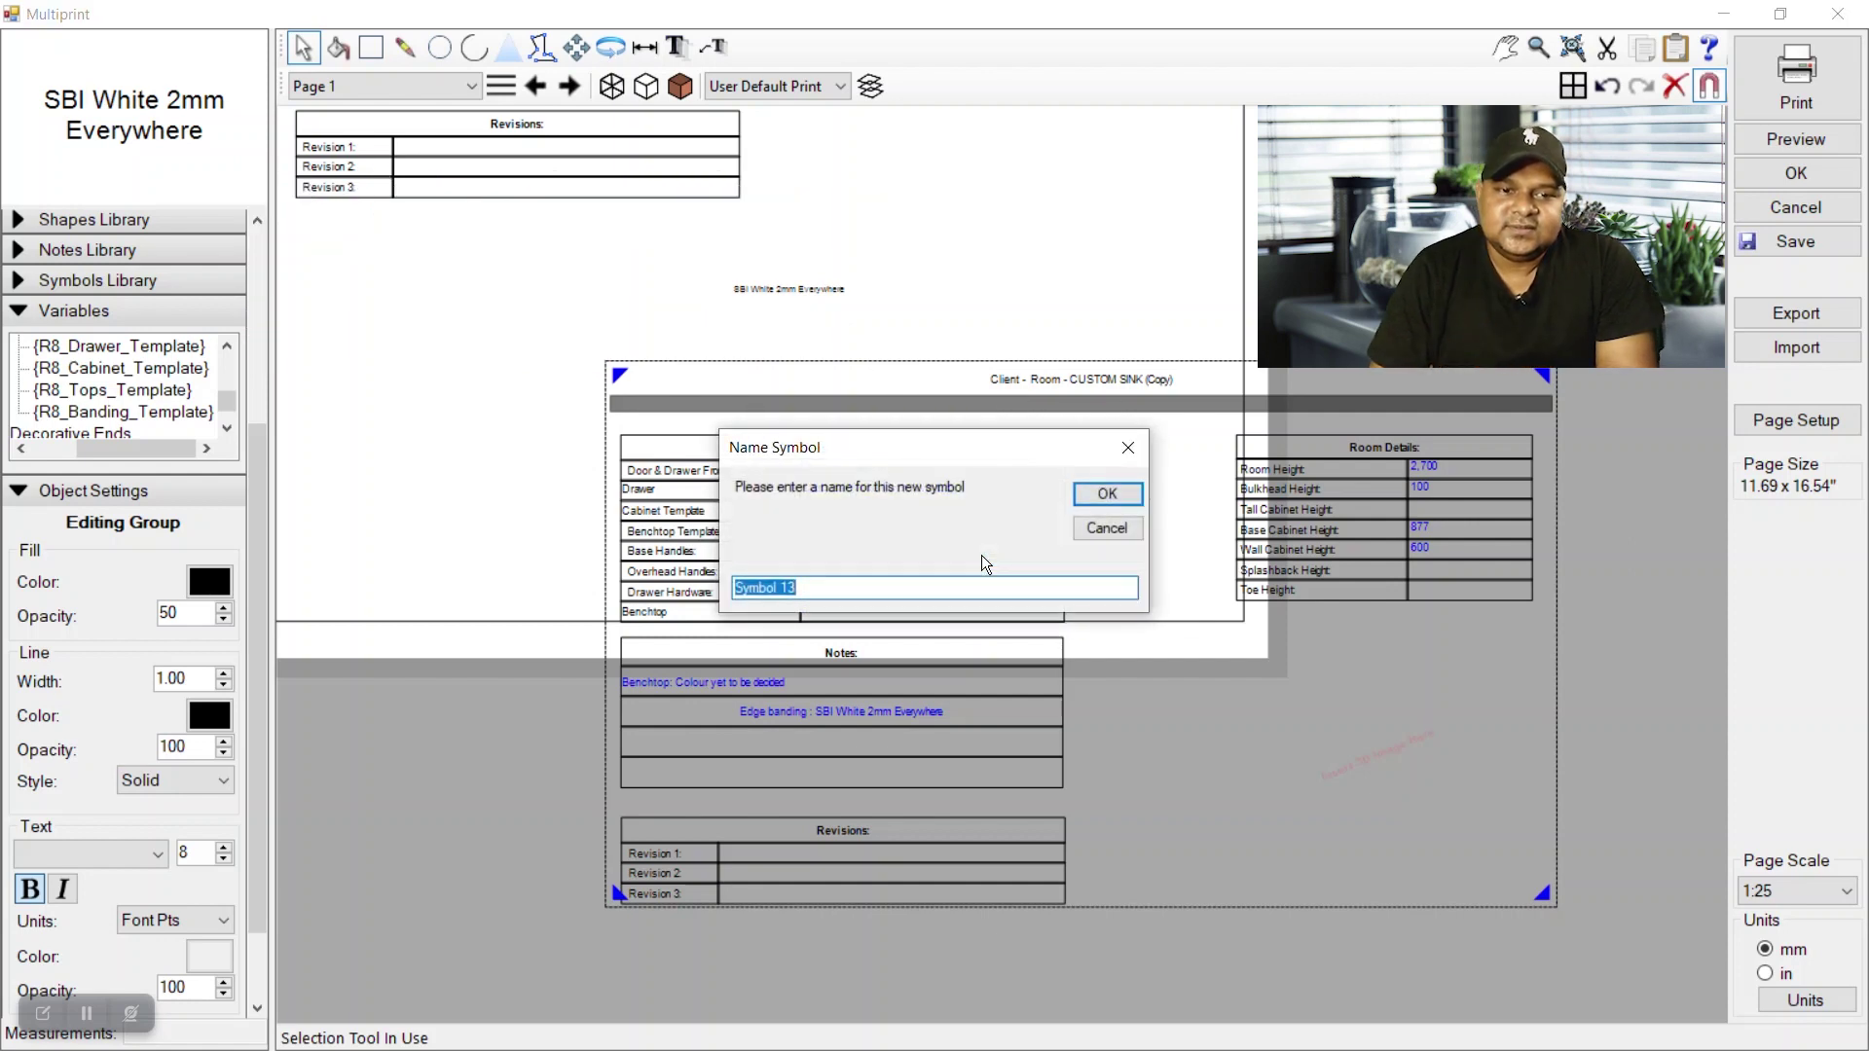
click(814, 591)
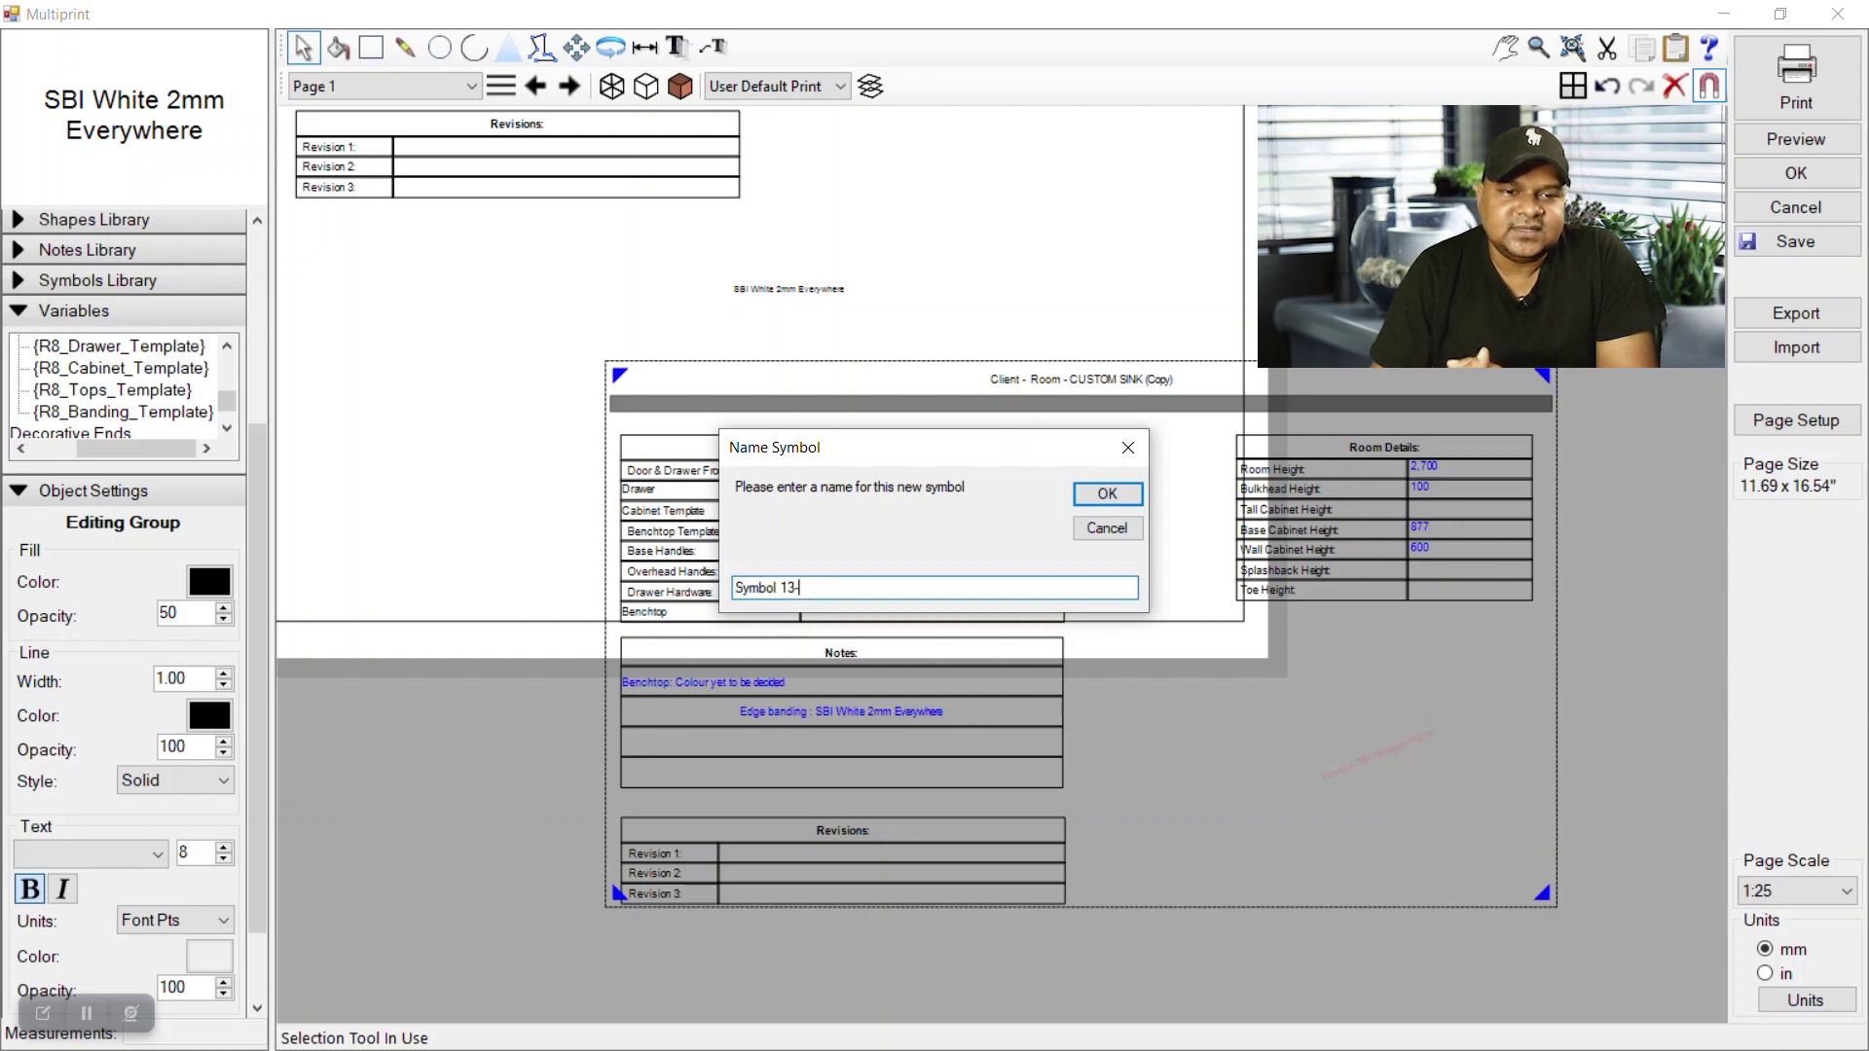
text(test)
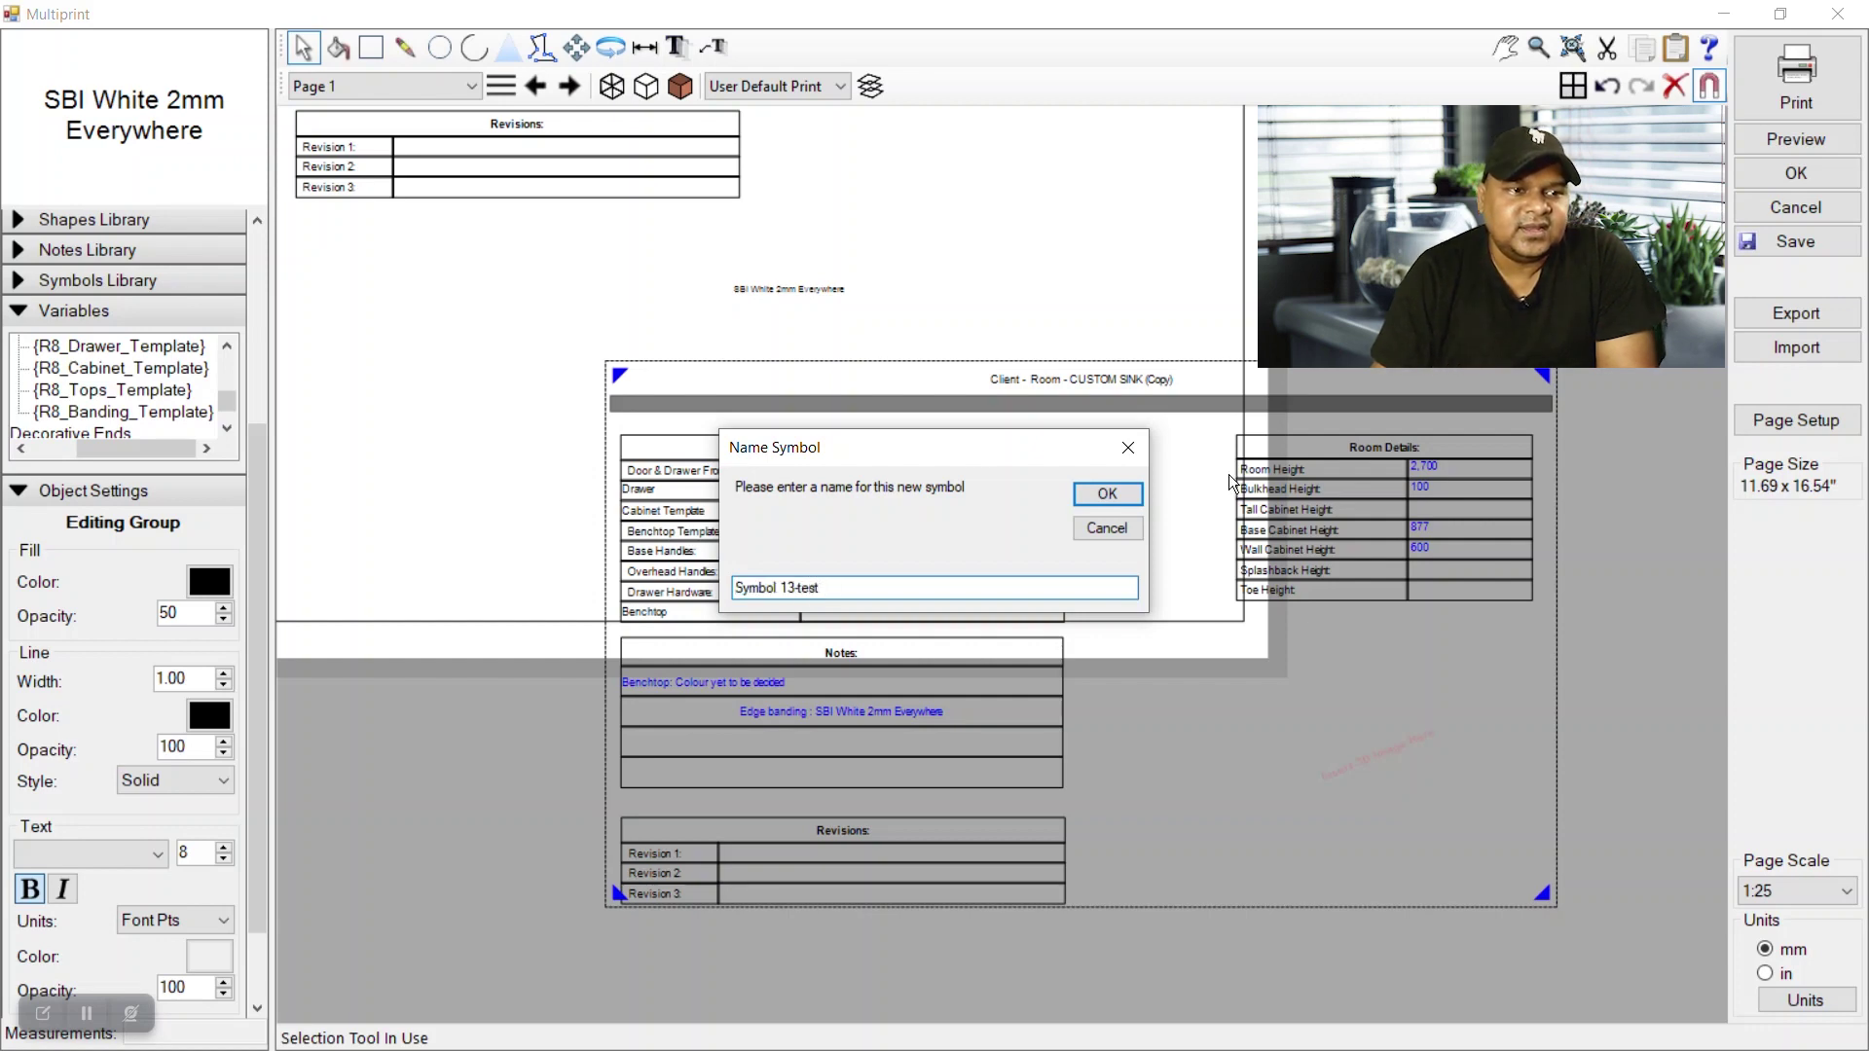
click(1125, 500)
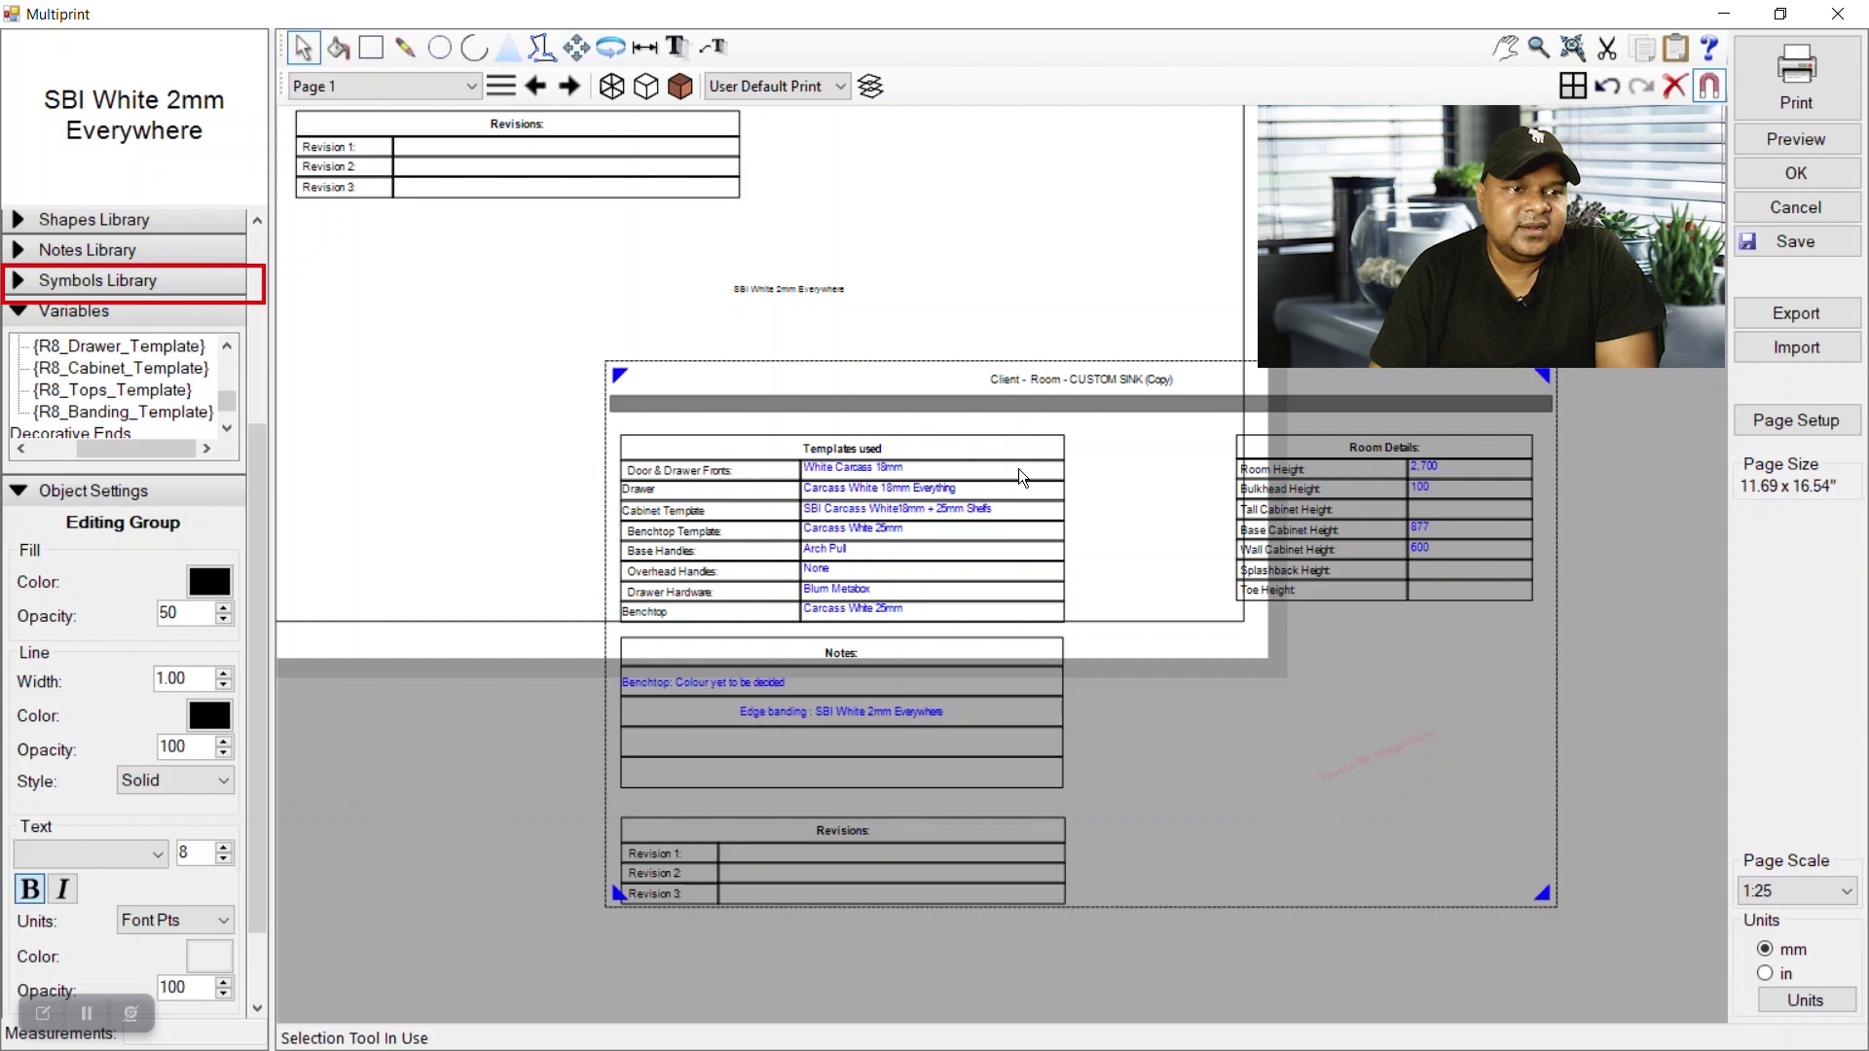
Expand the Symbols Library, keeping the current Cover Sheets By Room library
scroll(1233, 438, down, 5)
click(1173, 545)
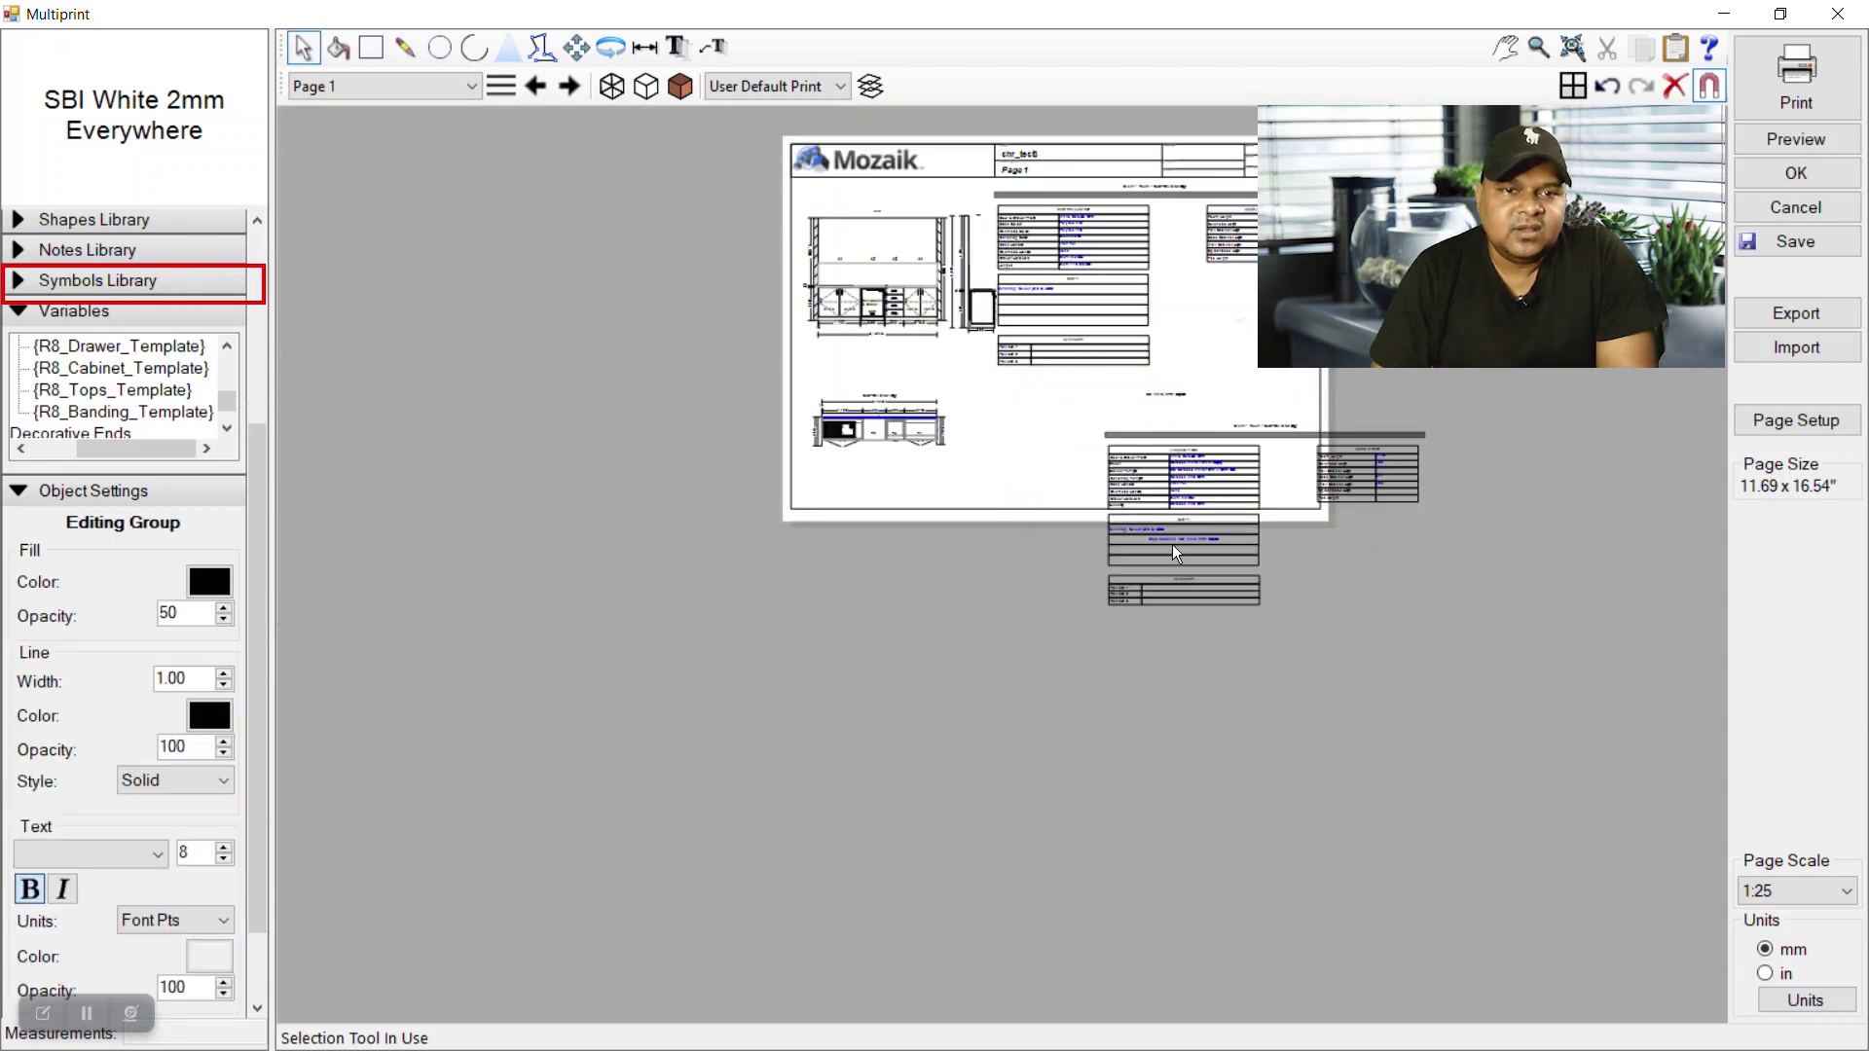
click(1172, 546)
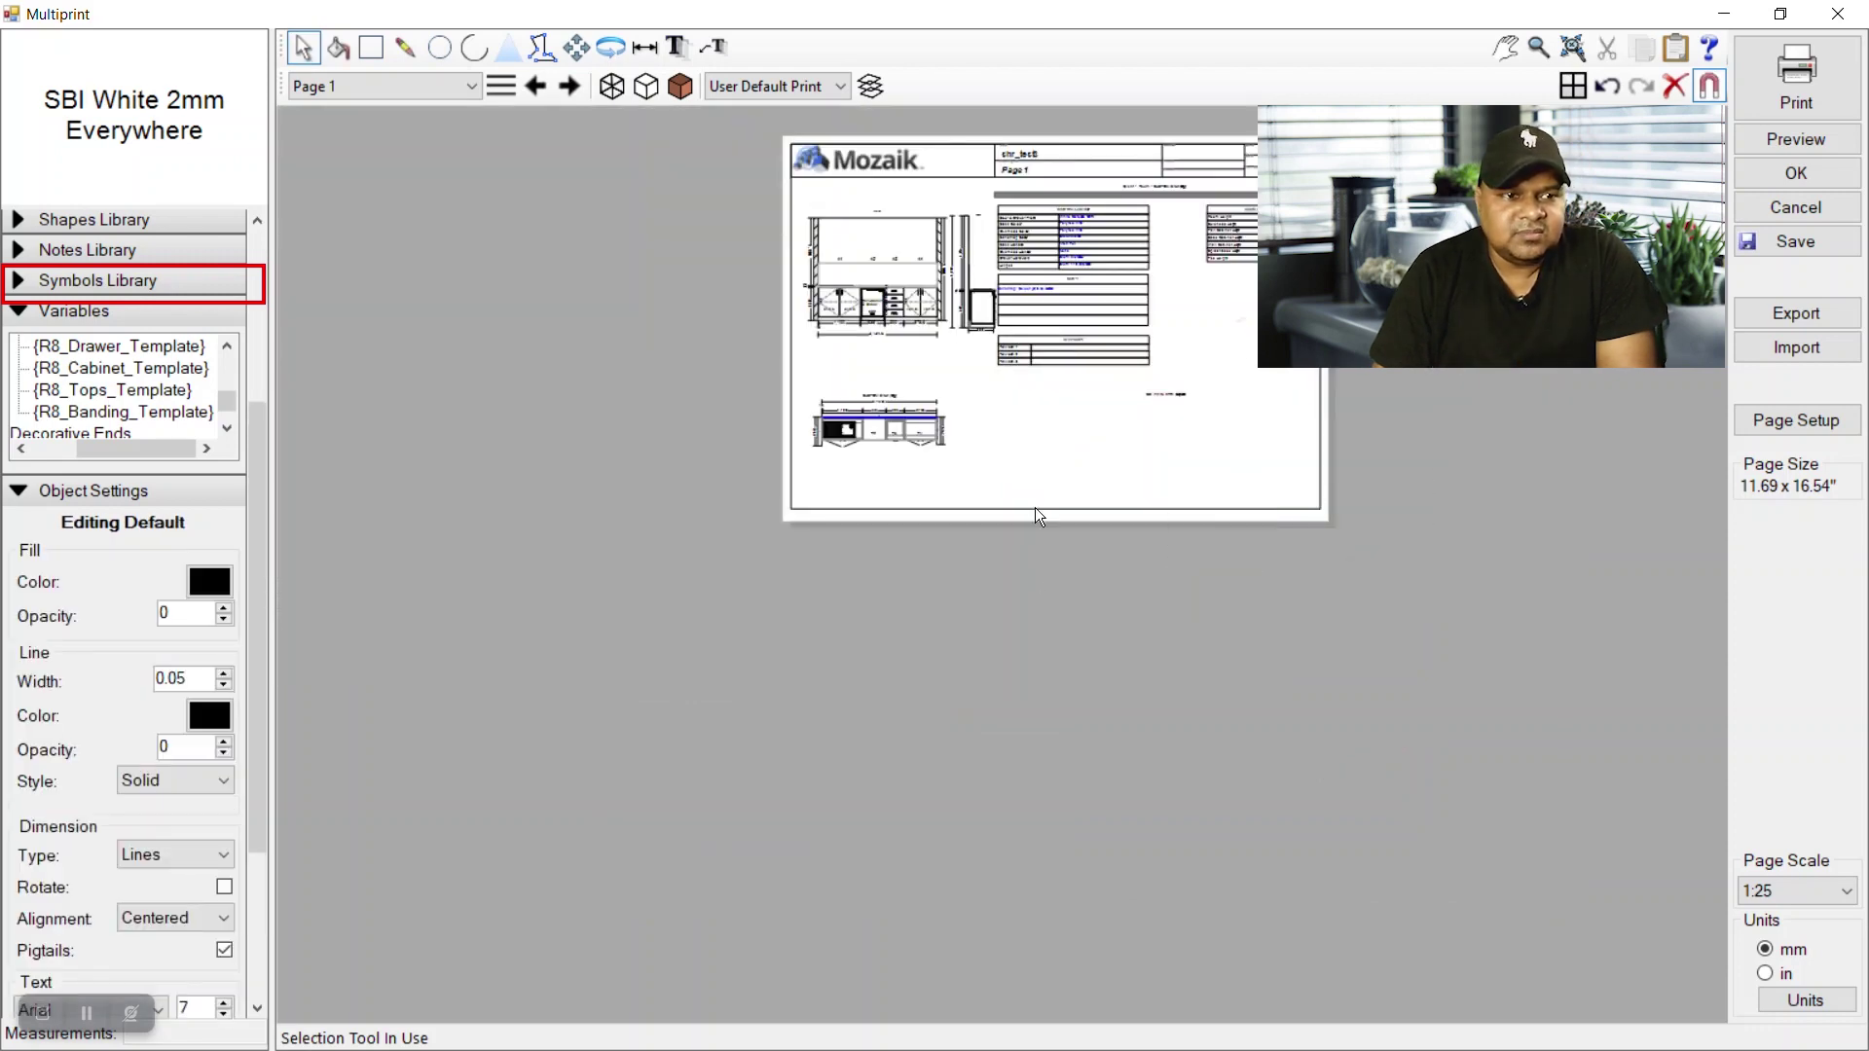
scroll(1240, 342, up, 4)
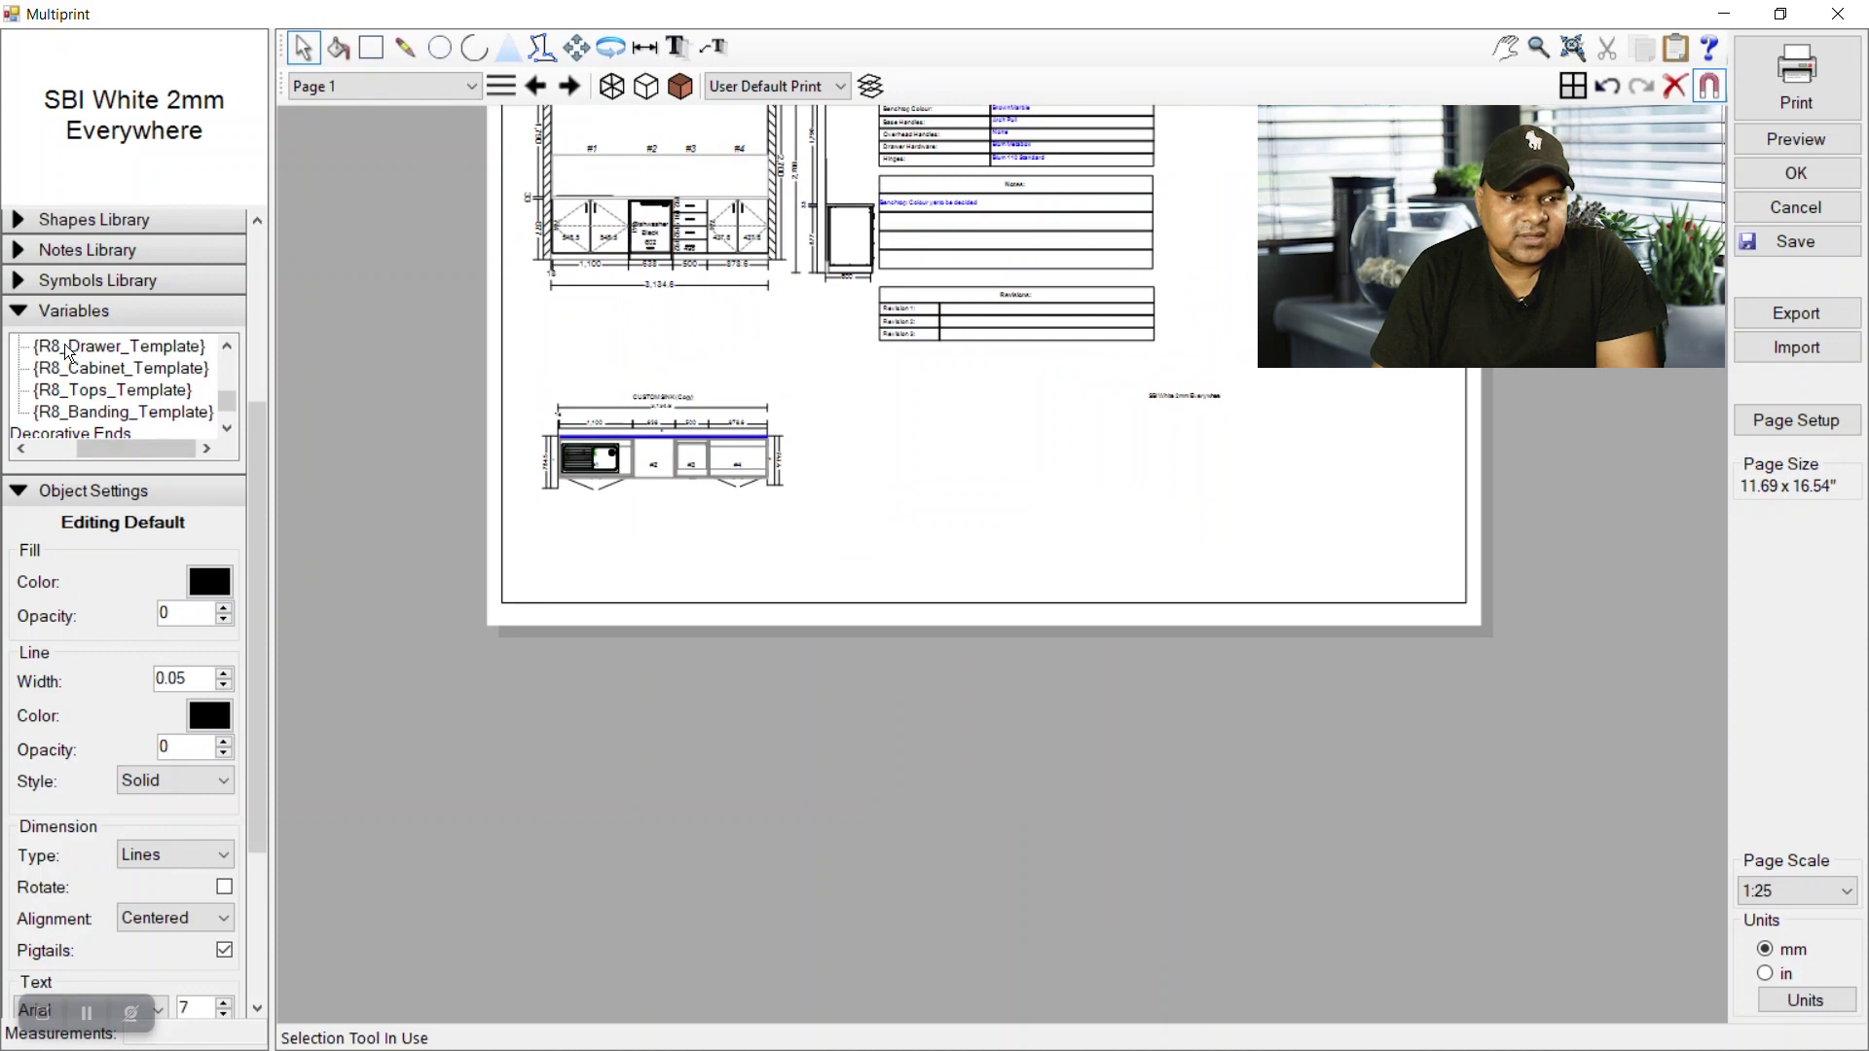
click(26, 283)
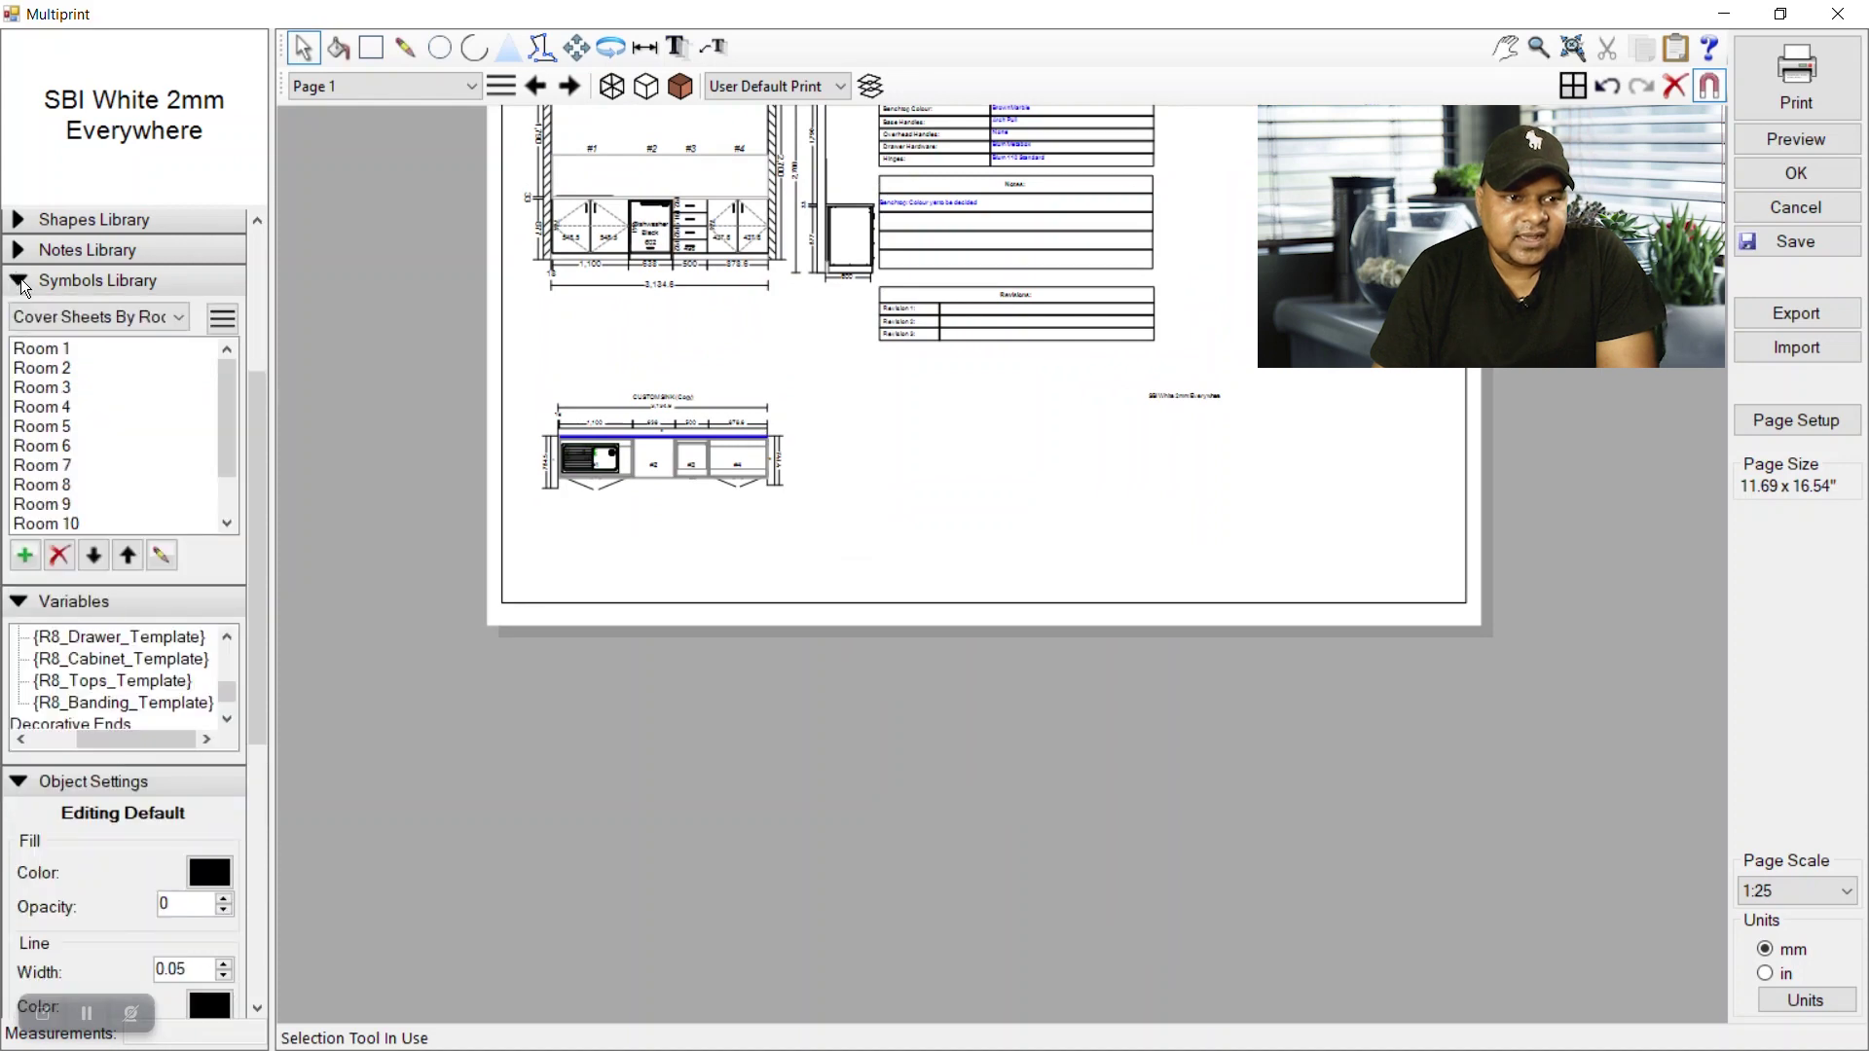
click(165, 322)
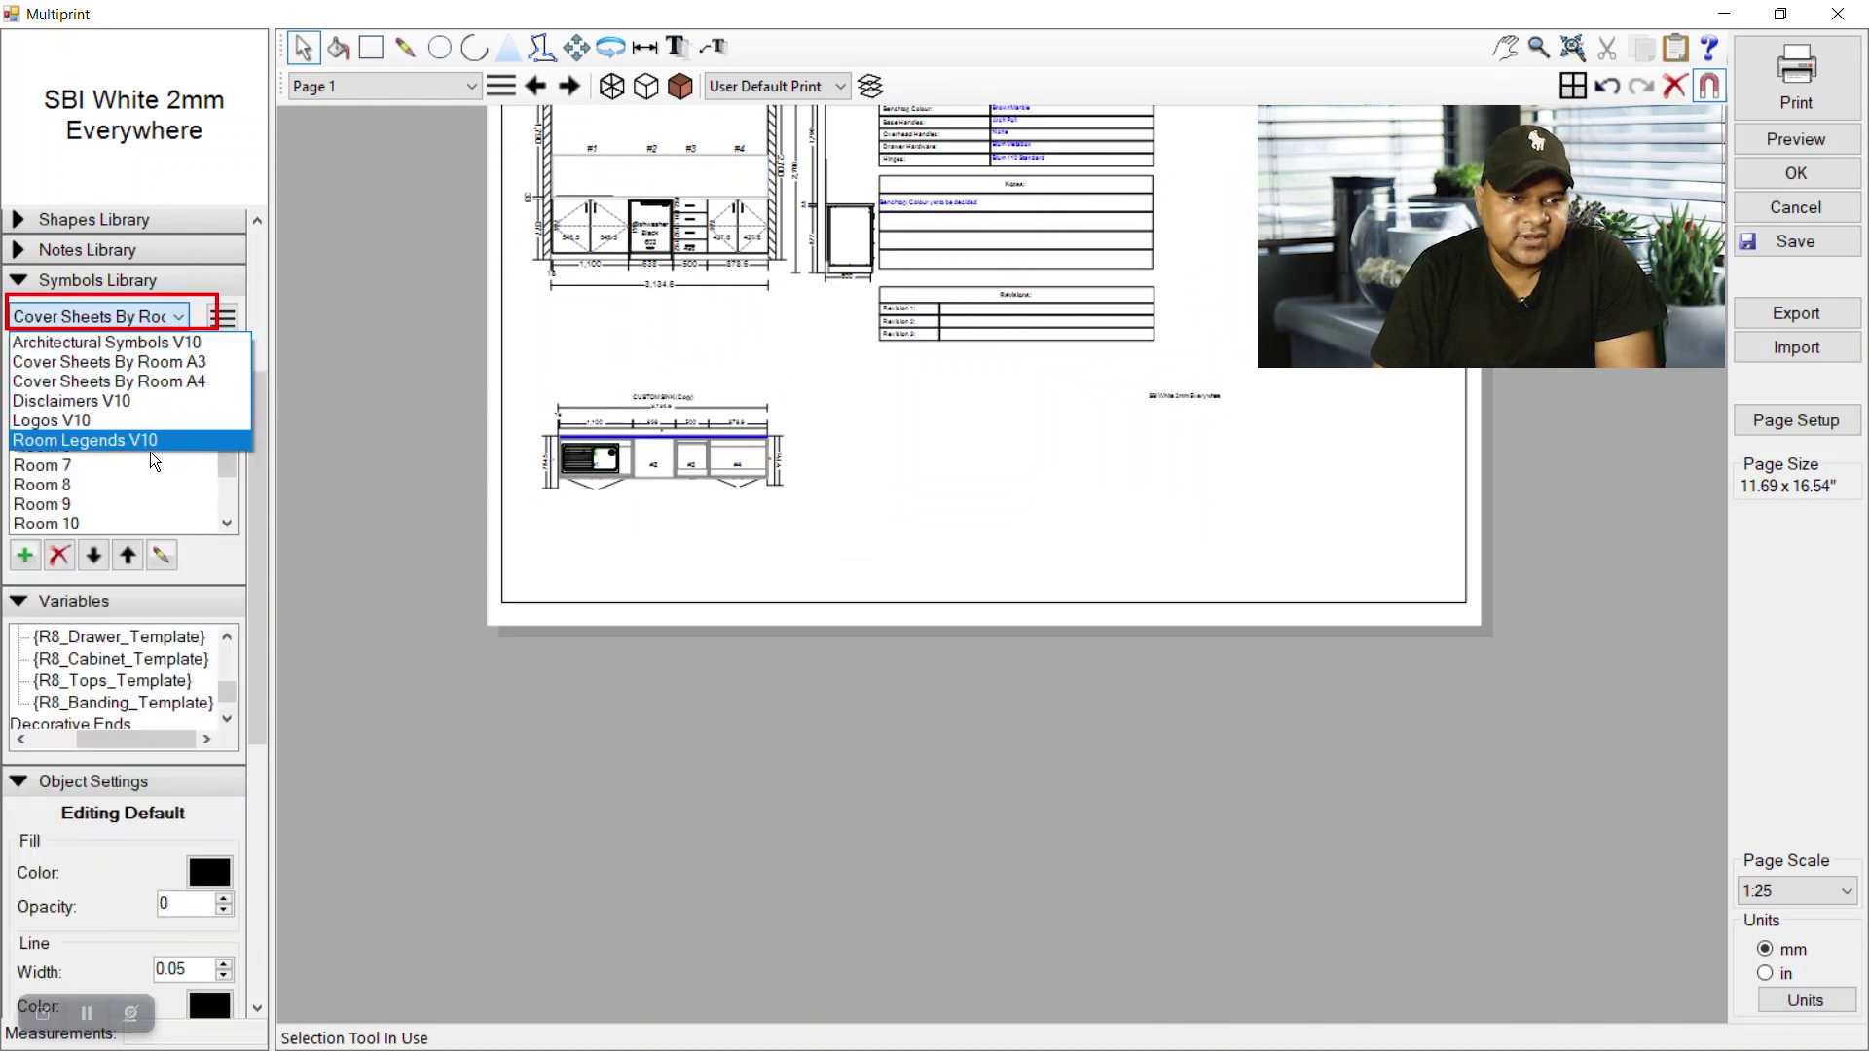
click(226, 476)
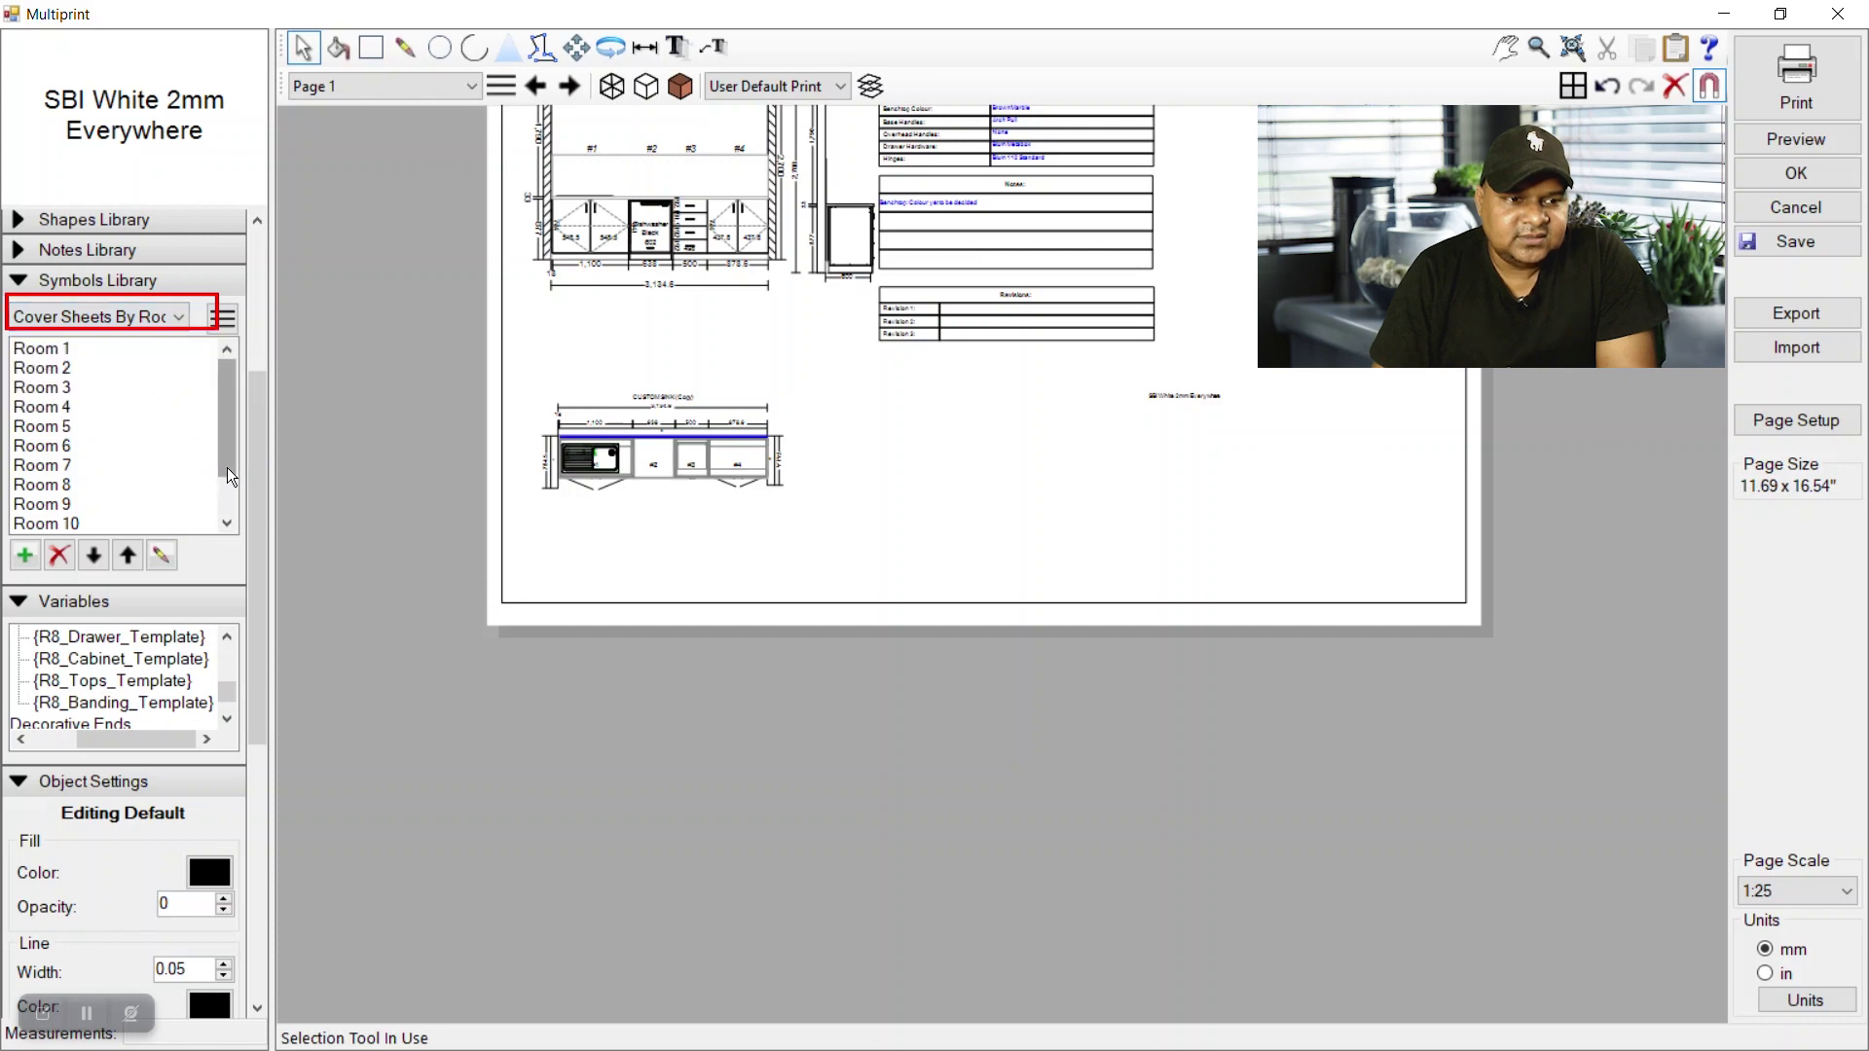
Drag Symbol 13-test from the library list onto the page
drag(226, 467, 246, 521)
click(101, 523)
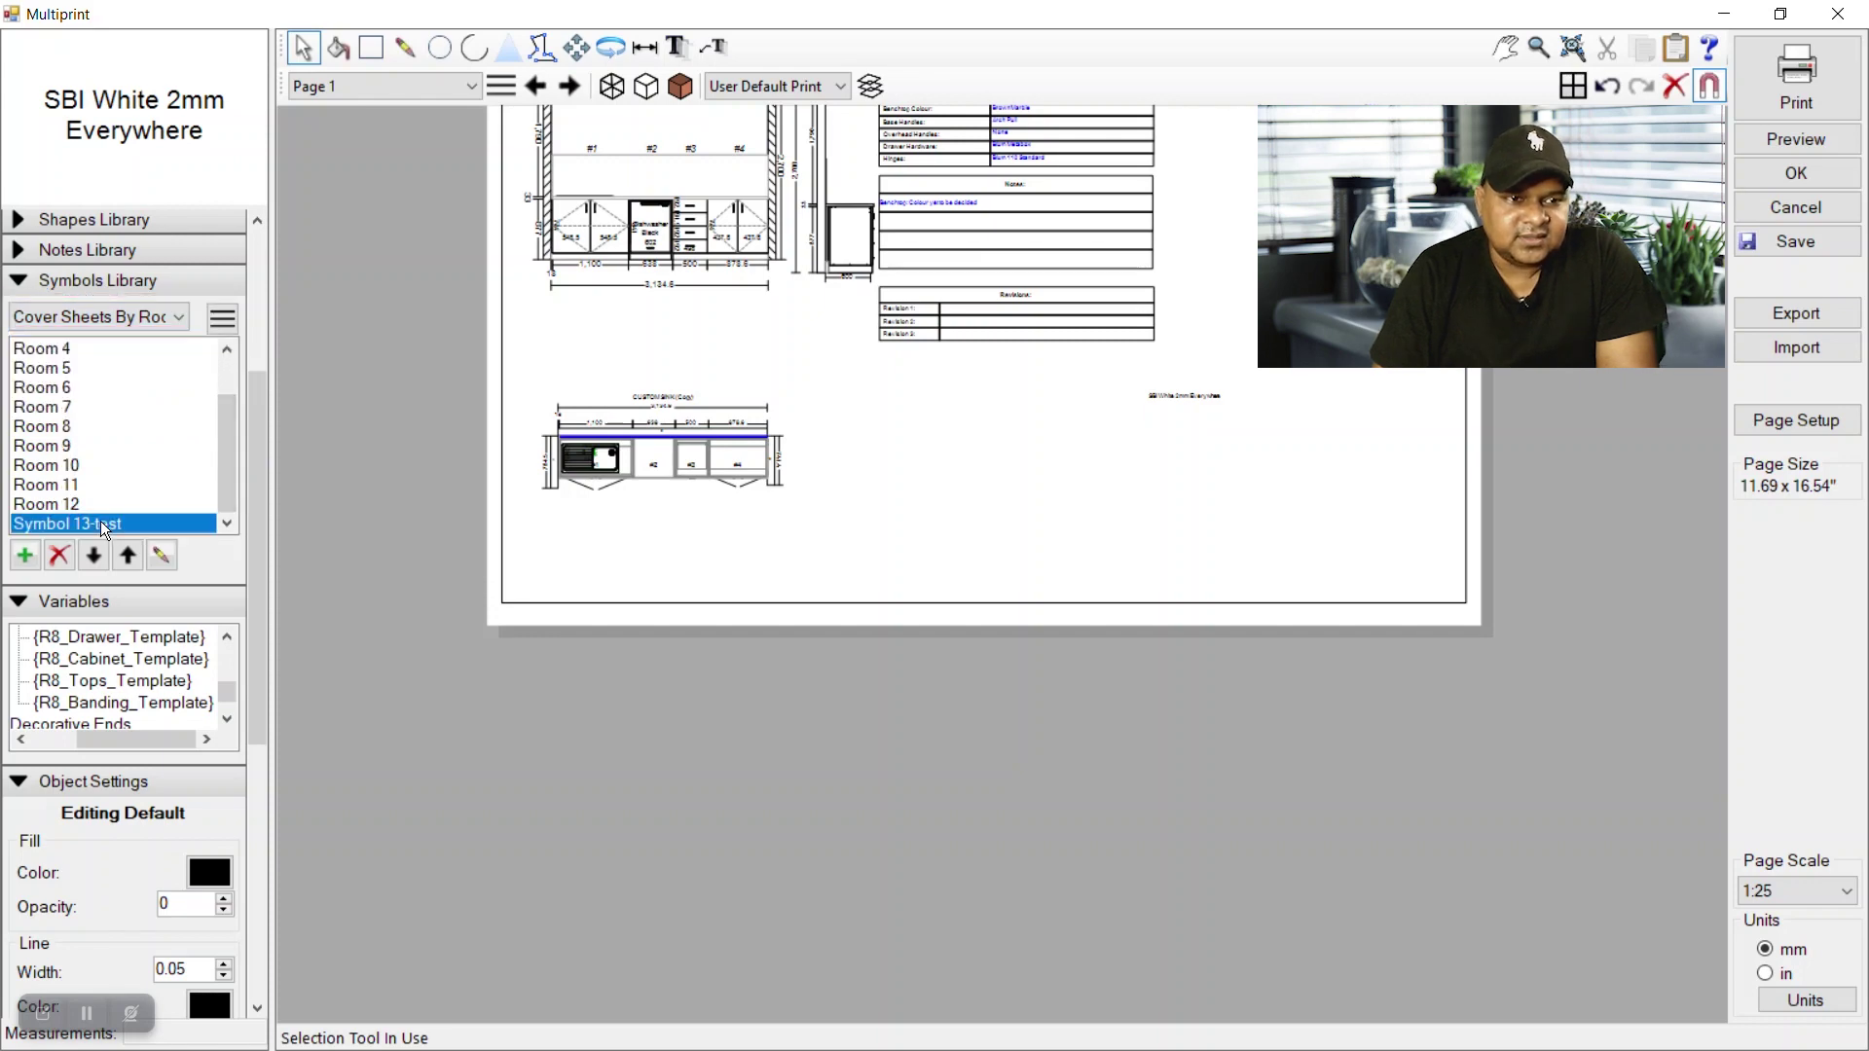
drag(70, 521, 1141, 483)
scroll(990, 390, up, 5)
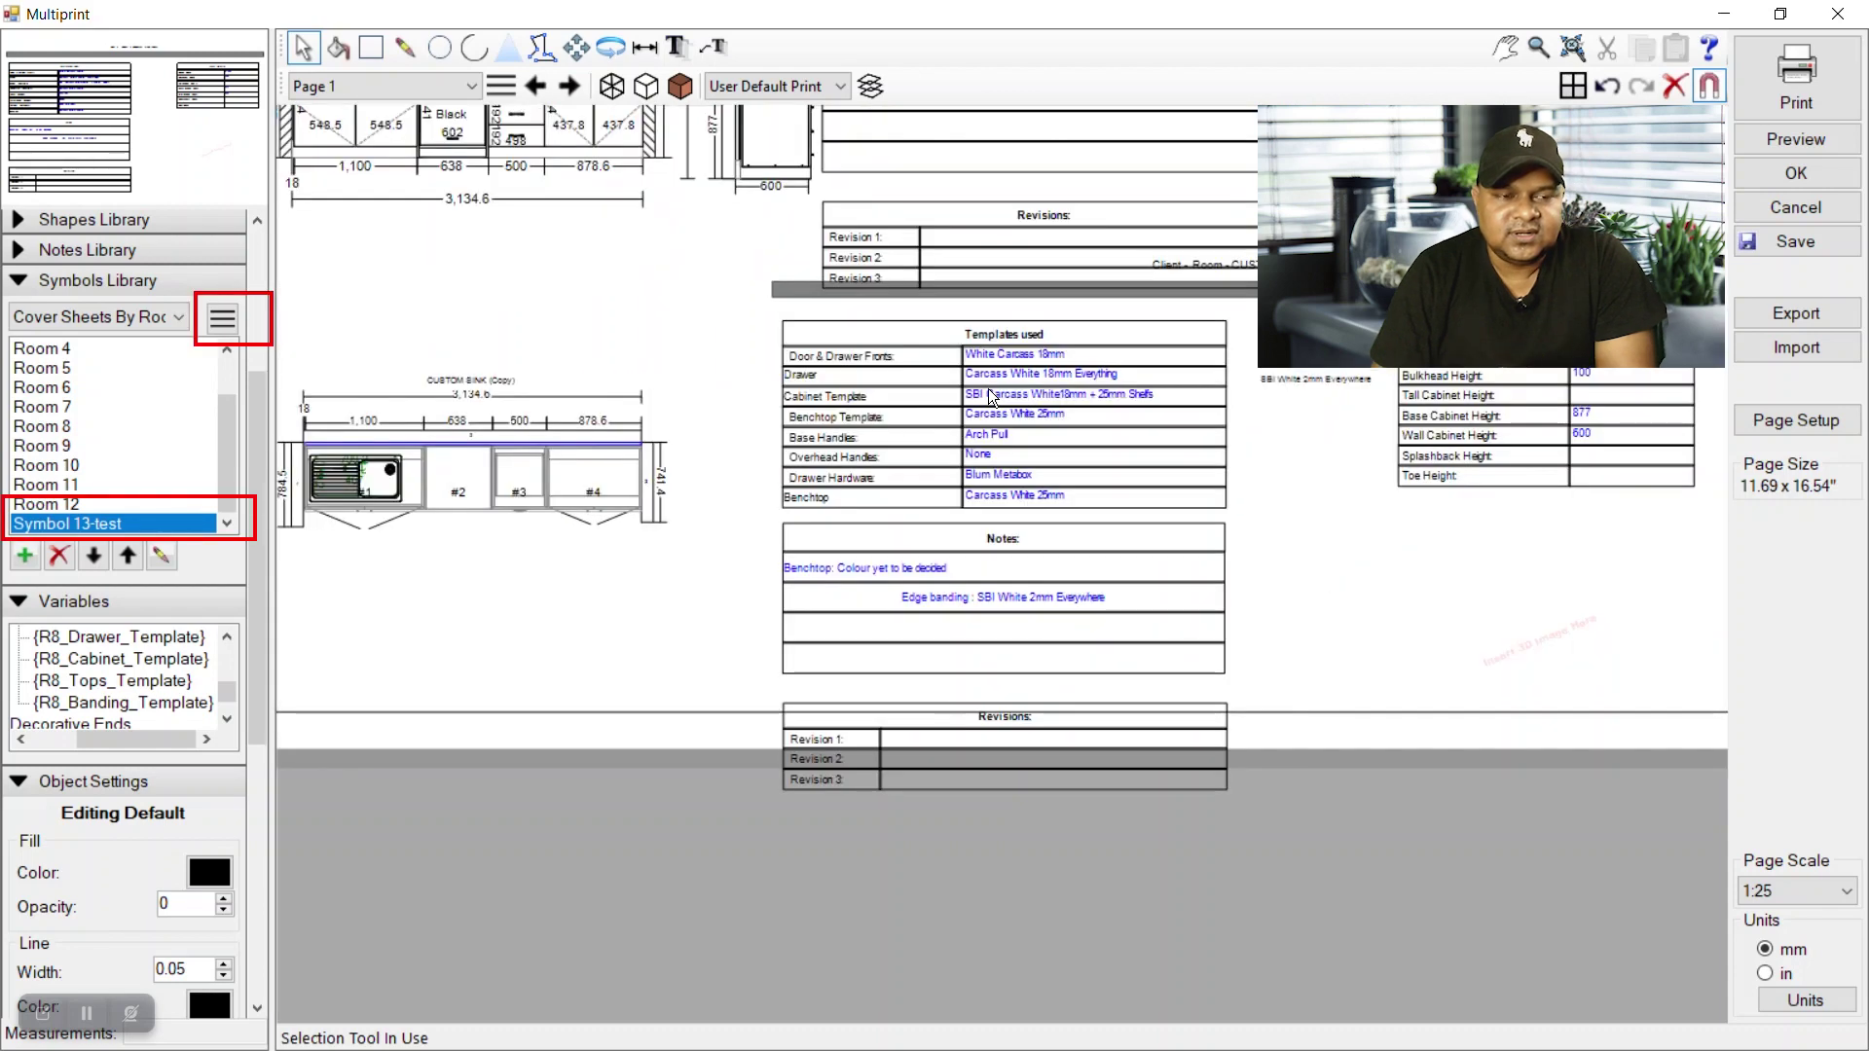
scroll(991, 393, up, 2)
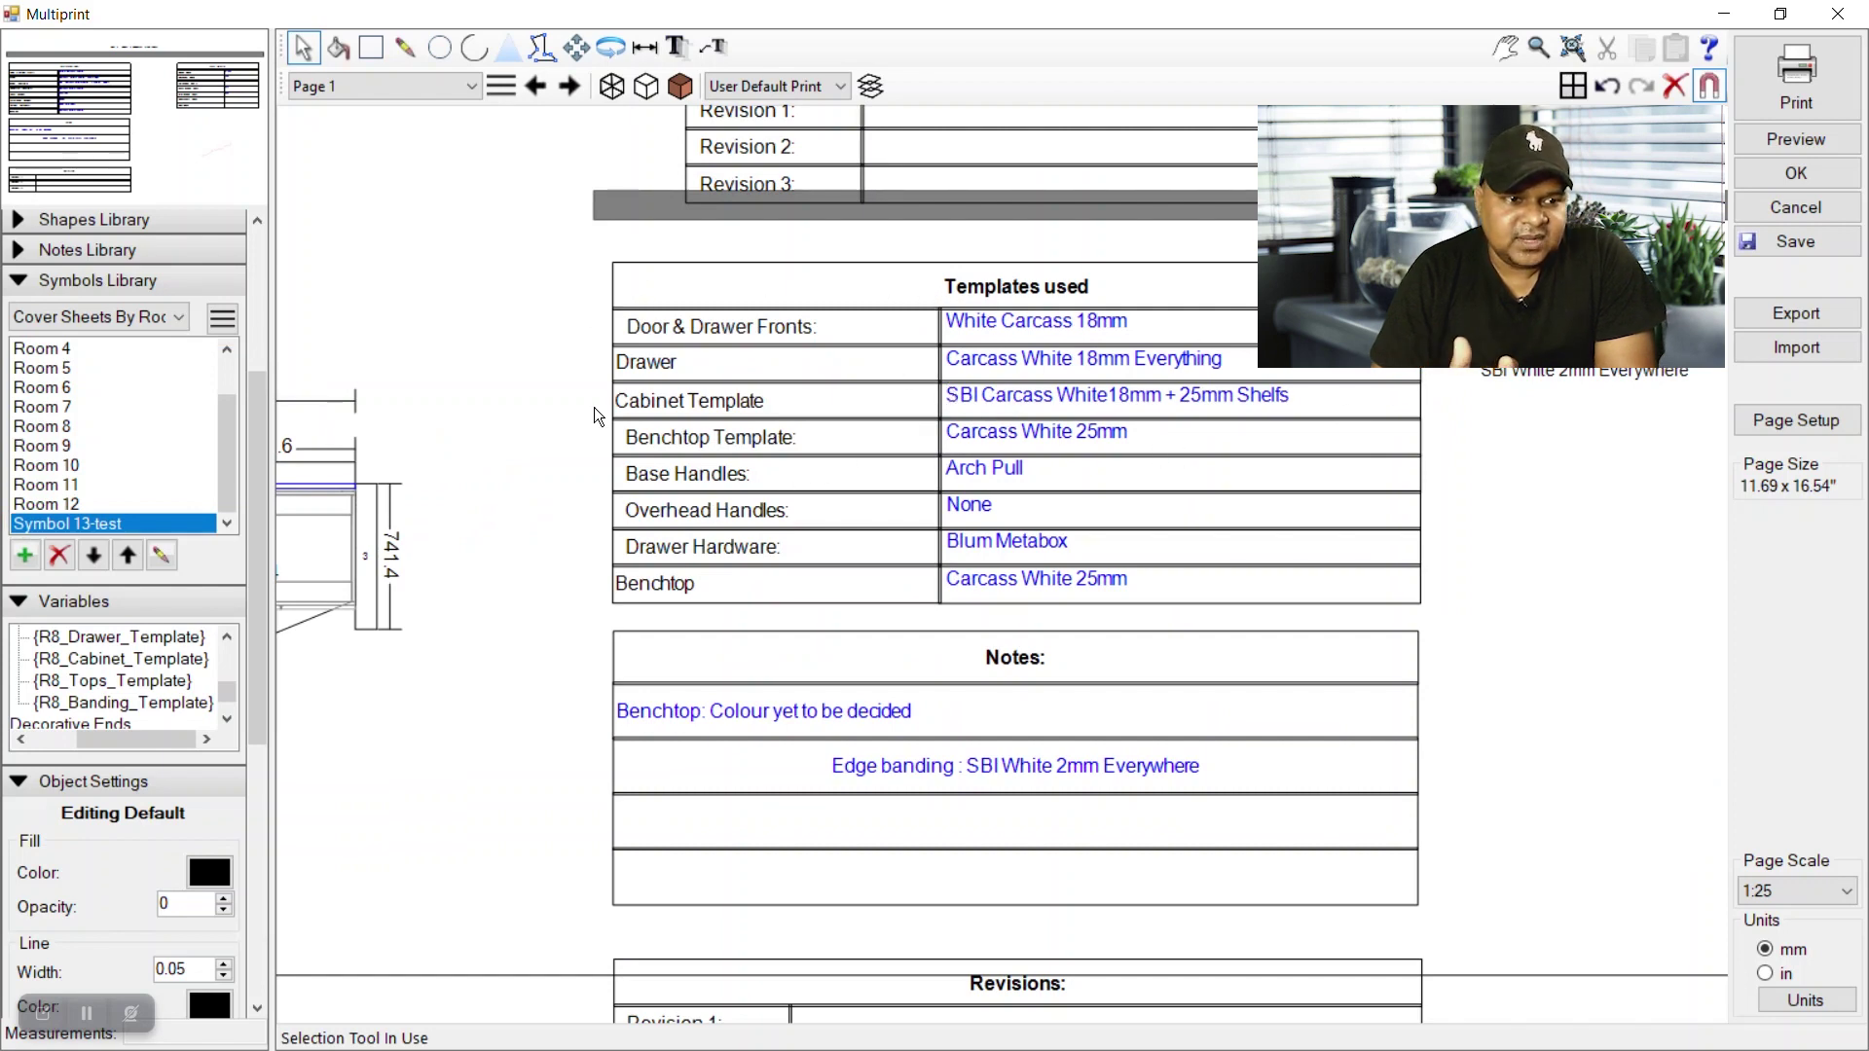
scroll(844, 601, down, 3)
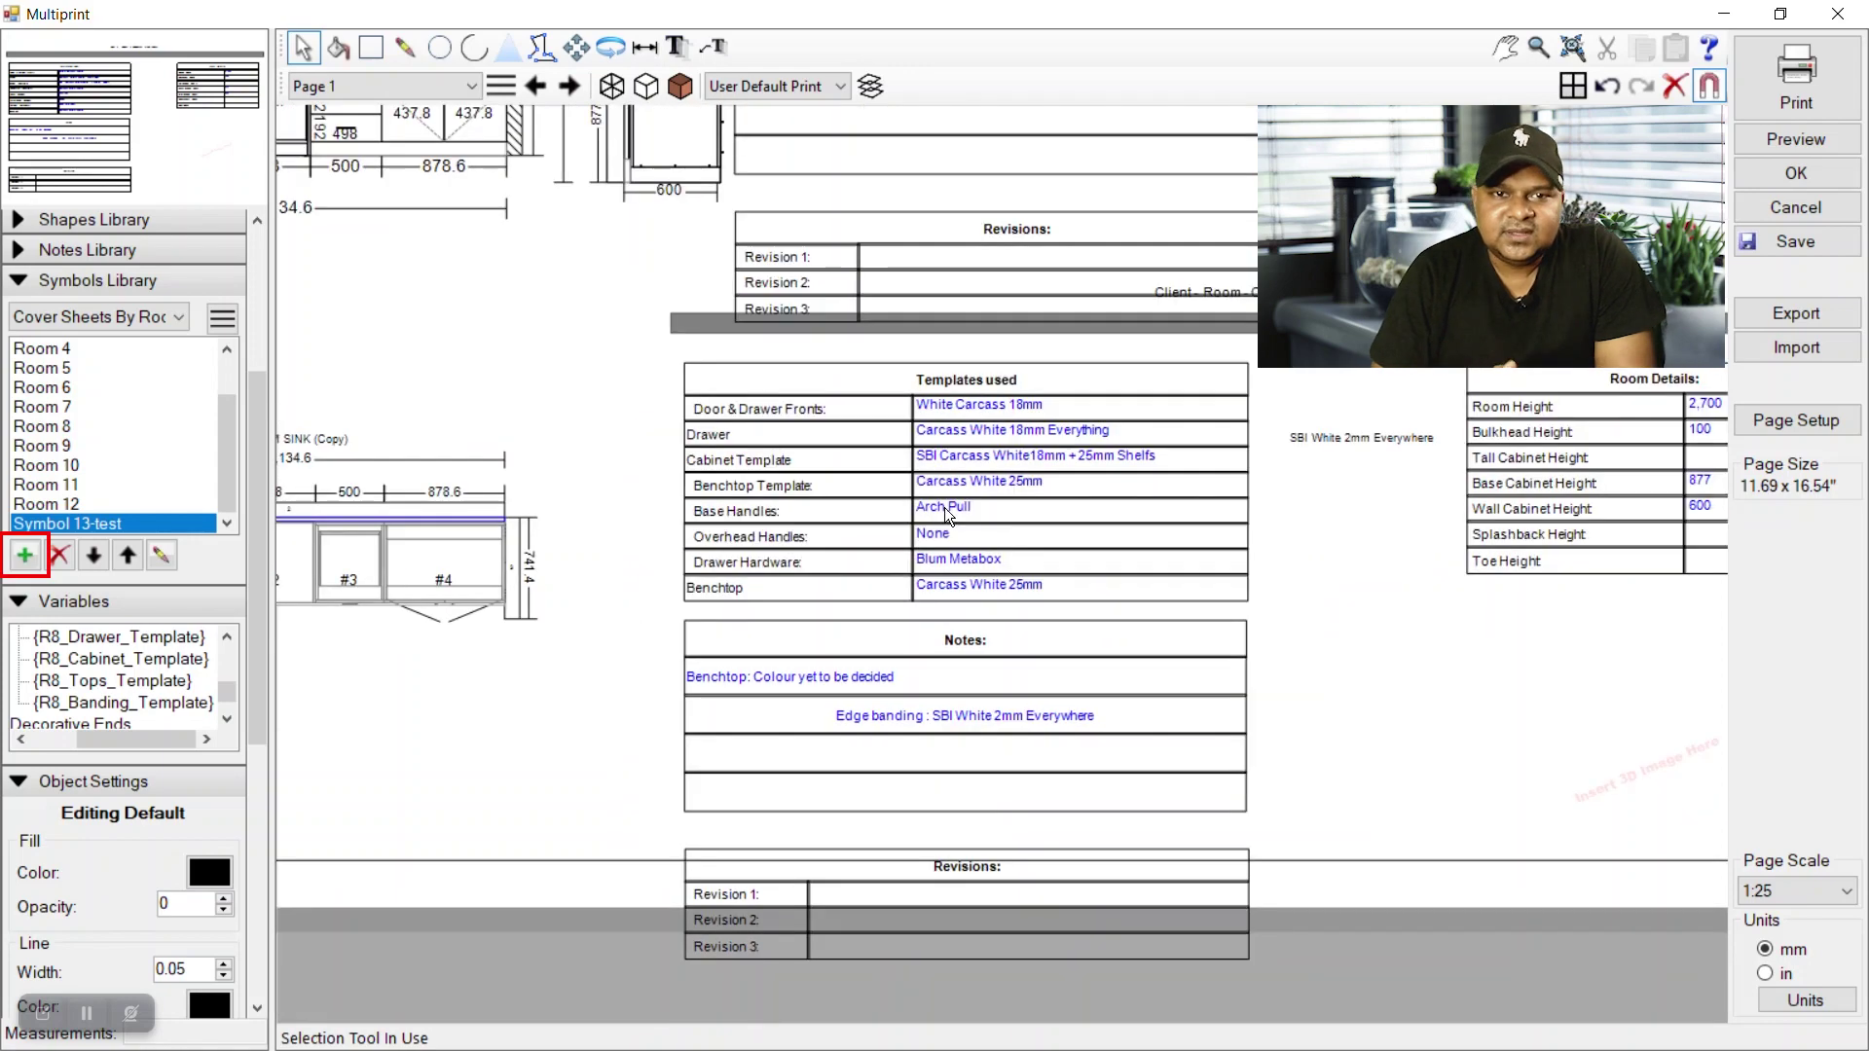
scroll(876, 633, down, 2)
scroll(949, 200, up, 4)
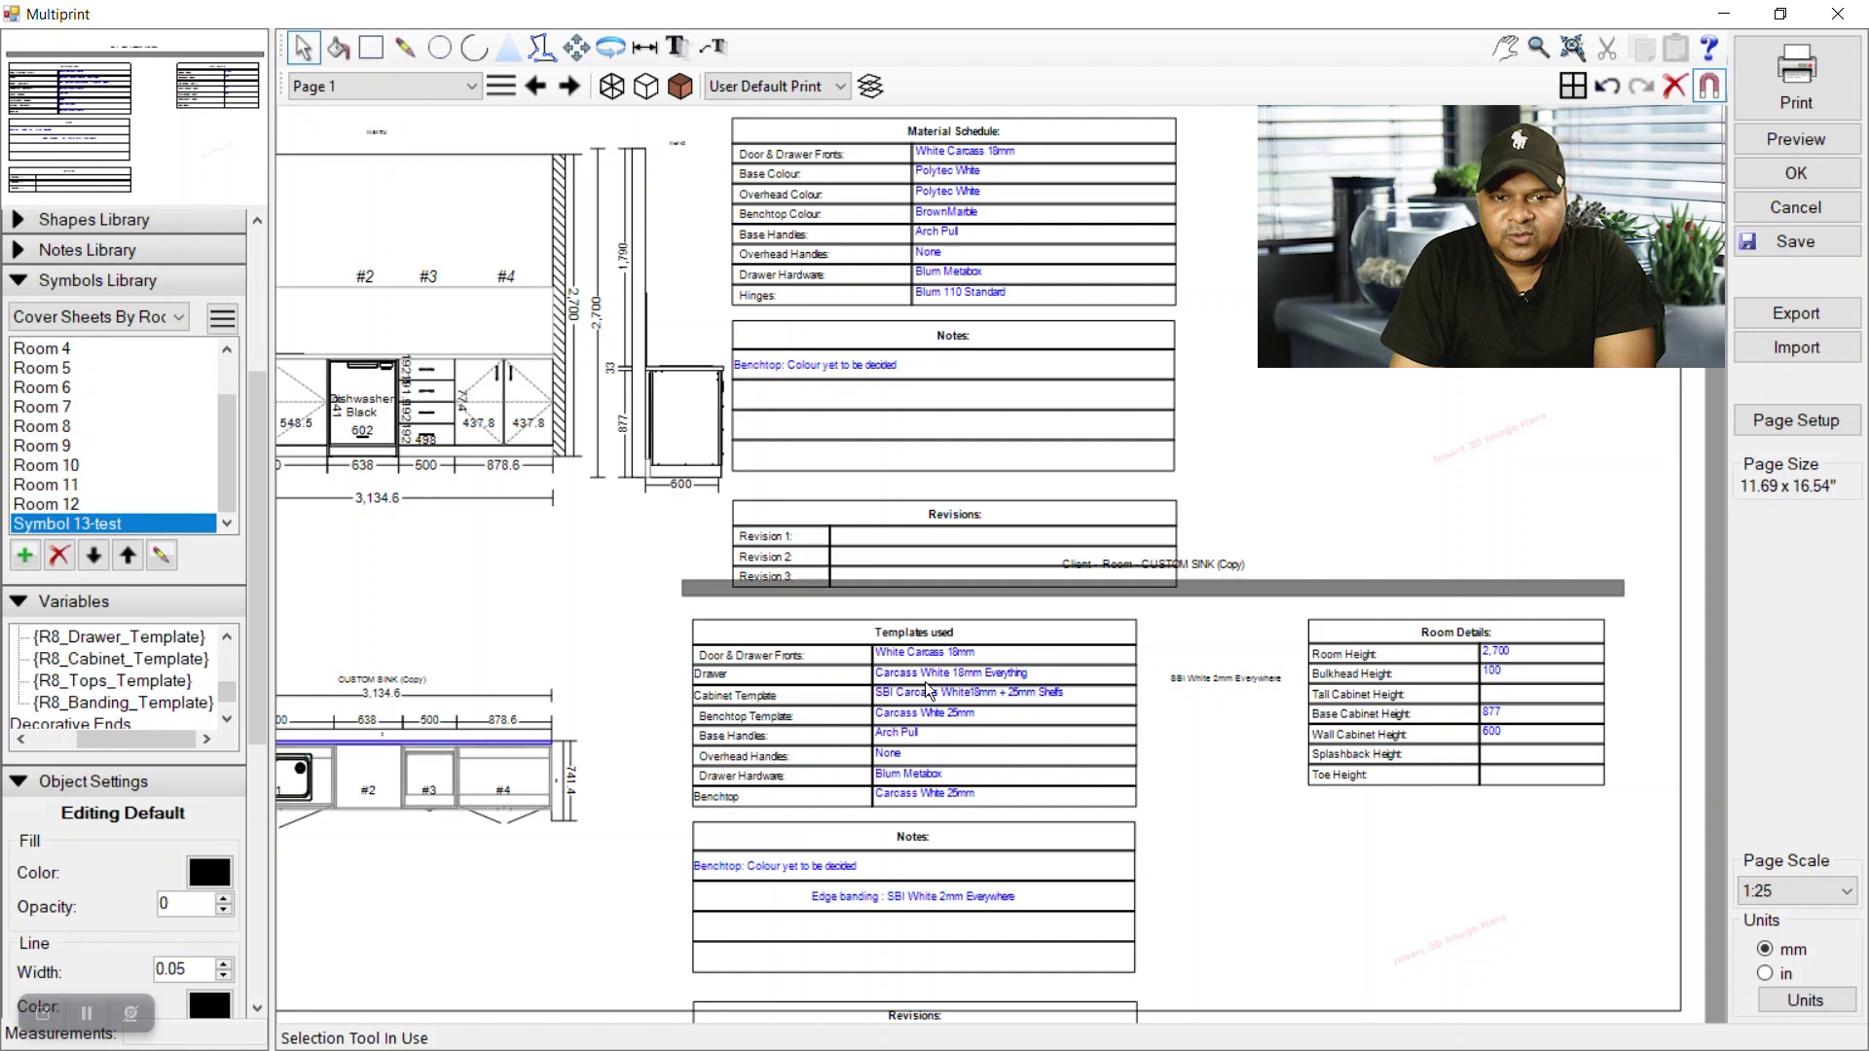
scroll(925, 682, up, 3)
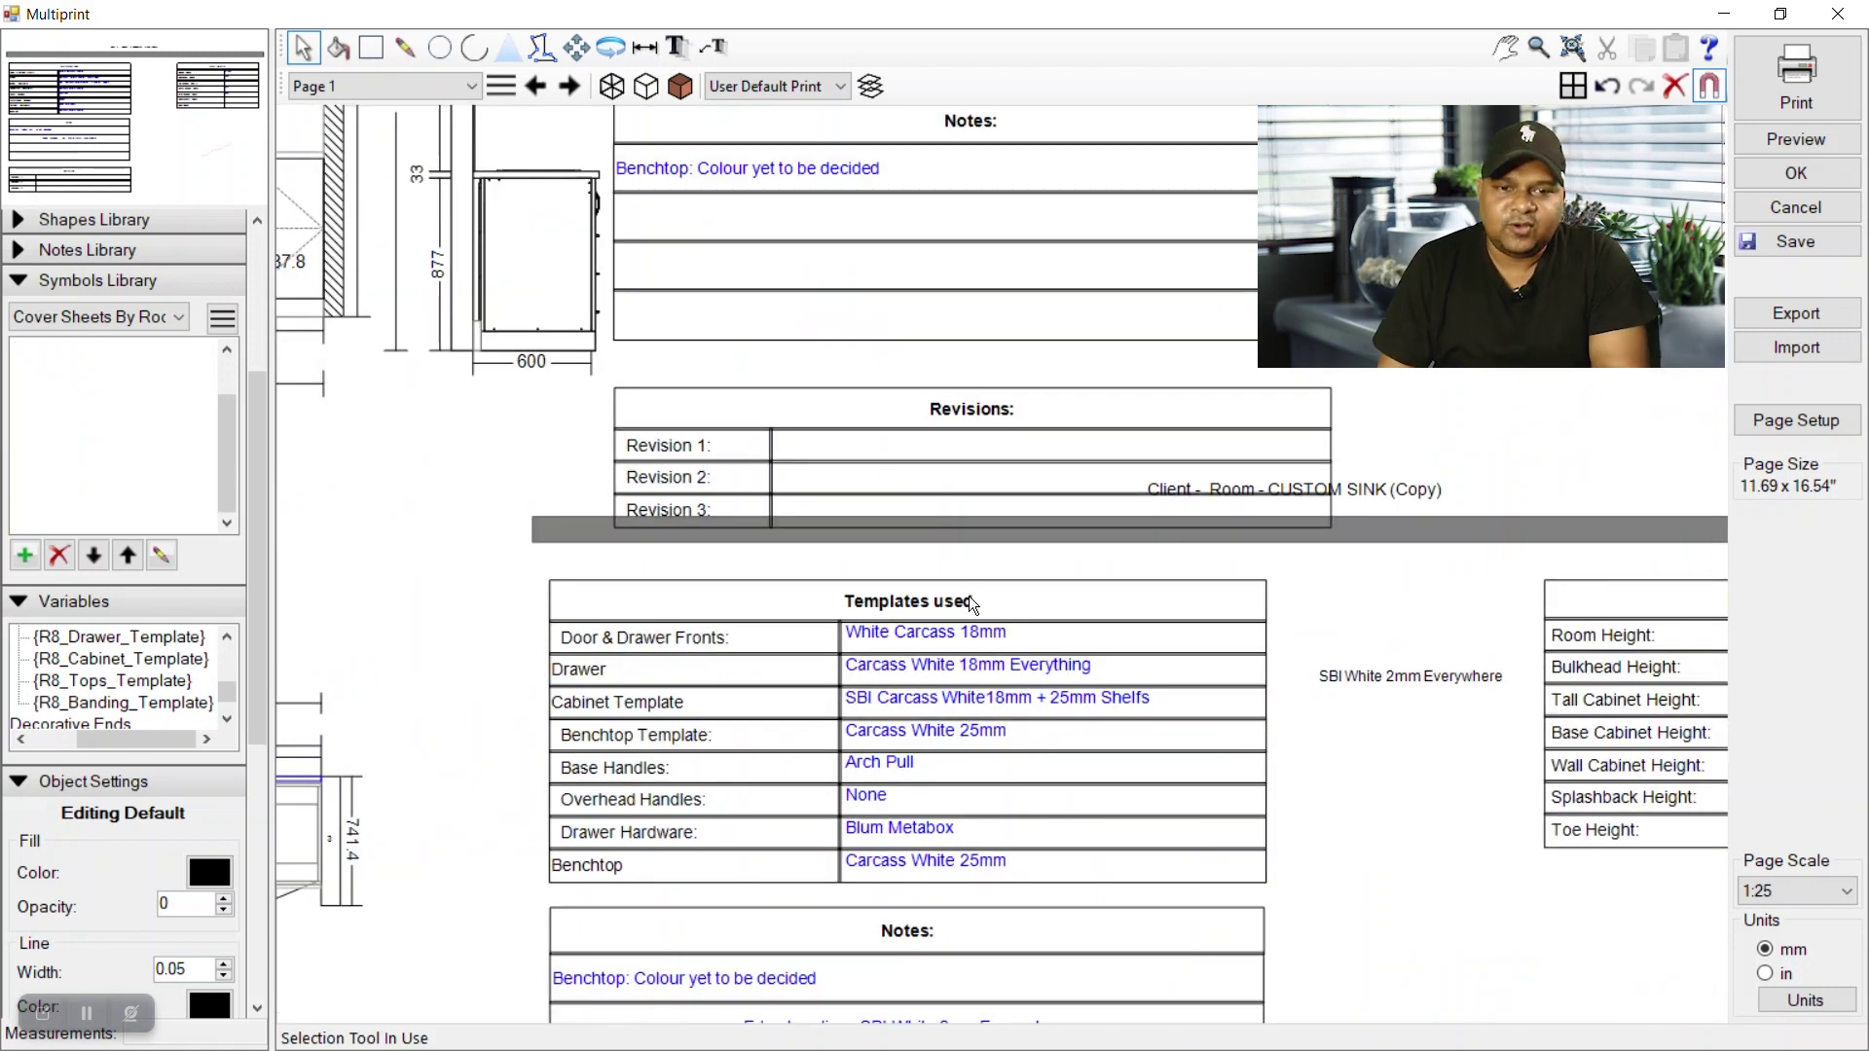
click(971, 630)
click(965, 659)
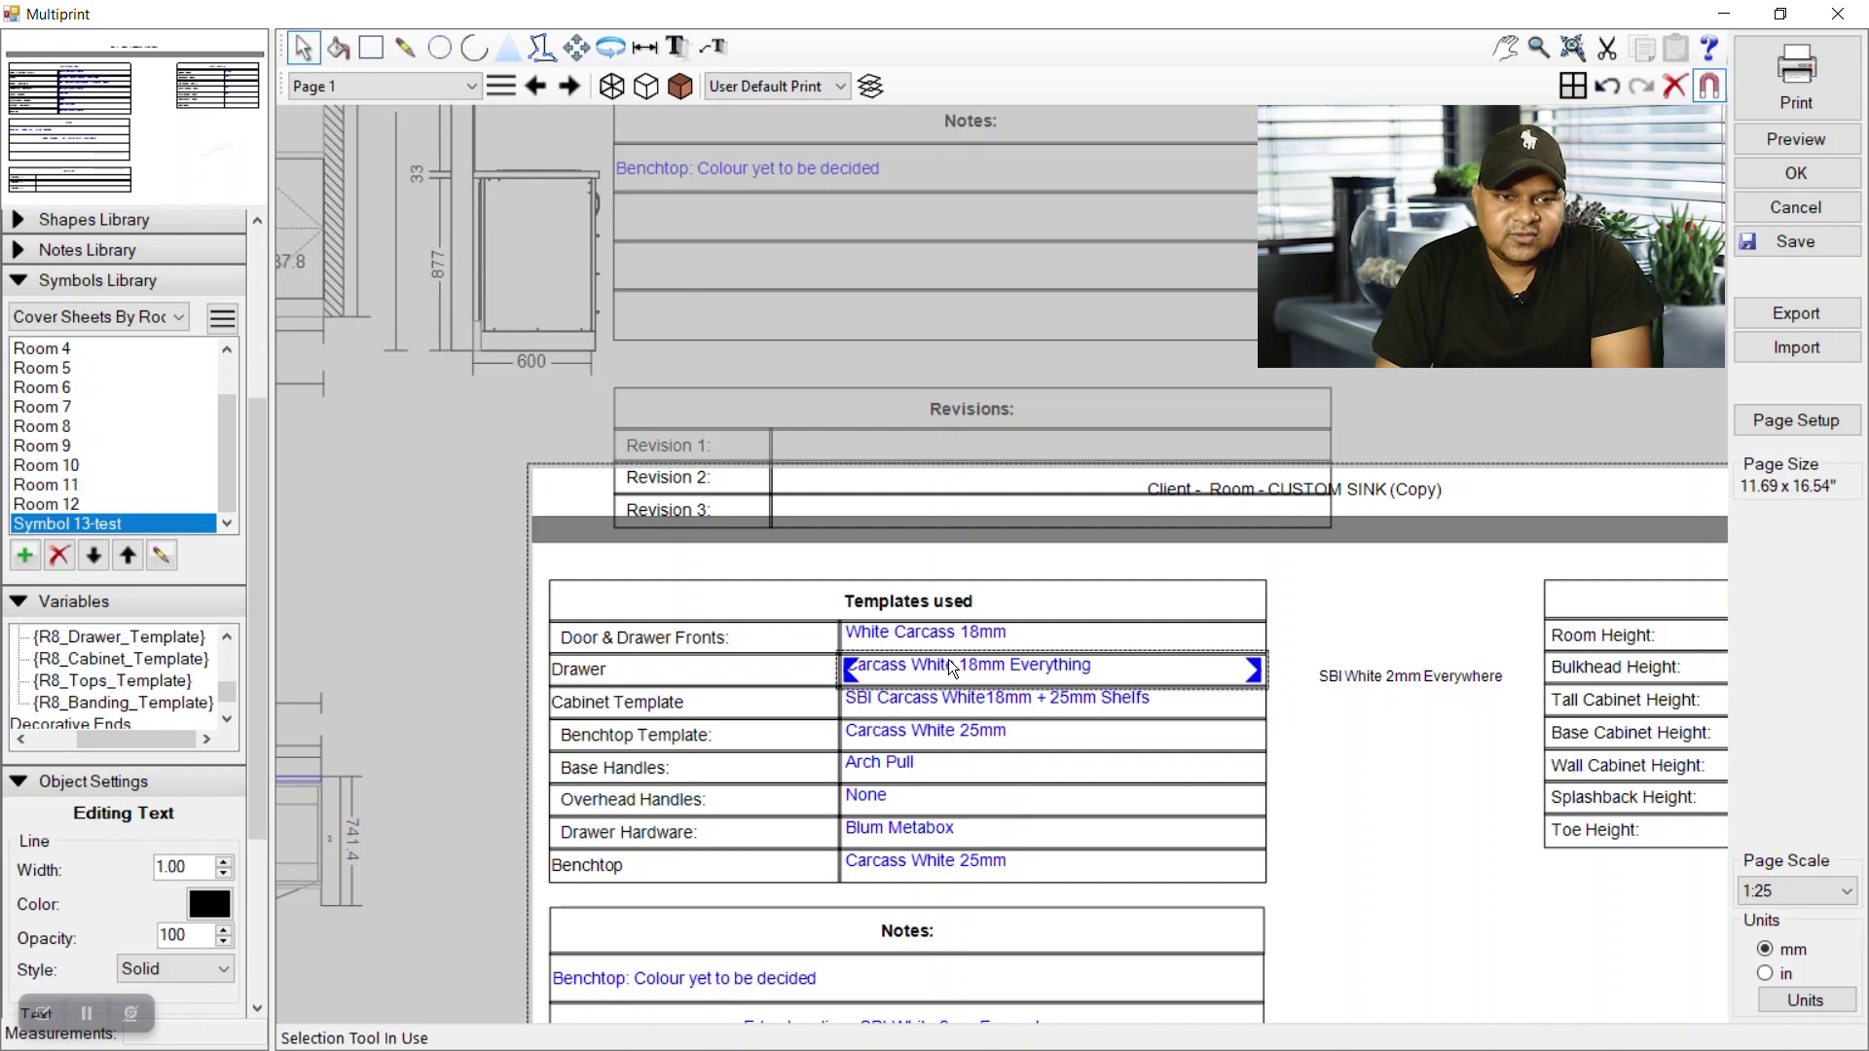
double_click(951, 663)
click(1474, 784)
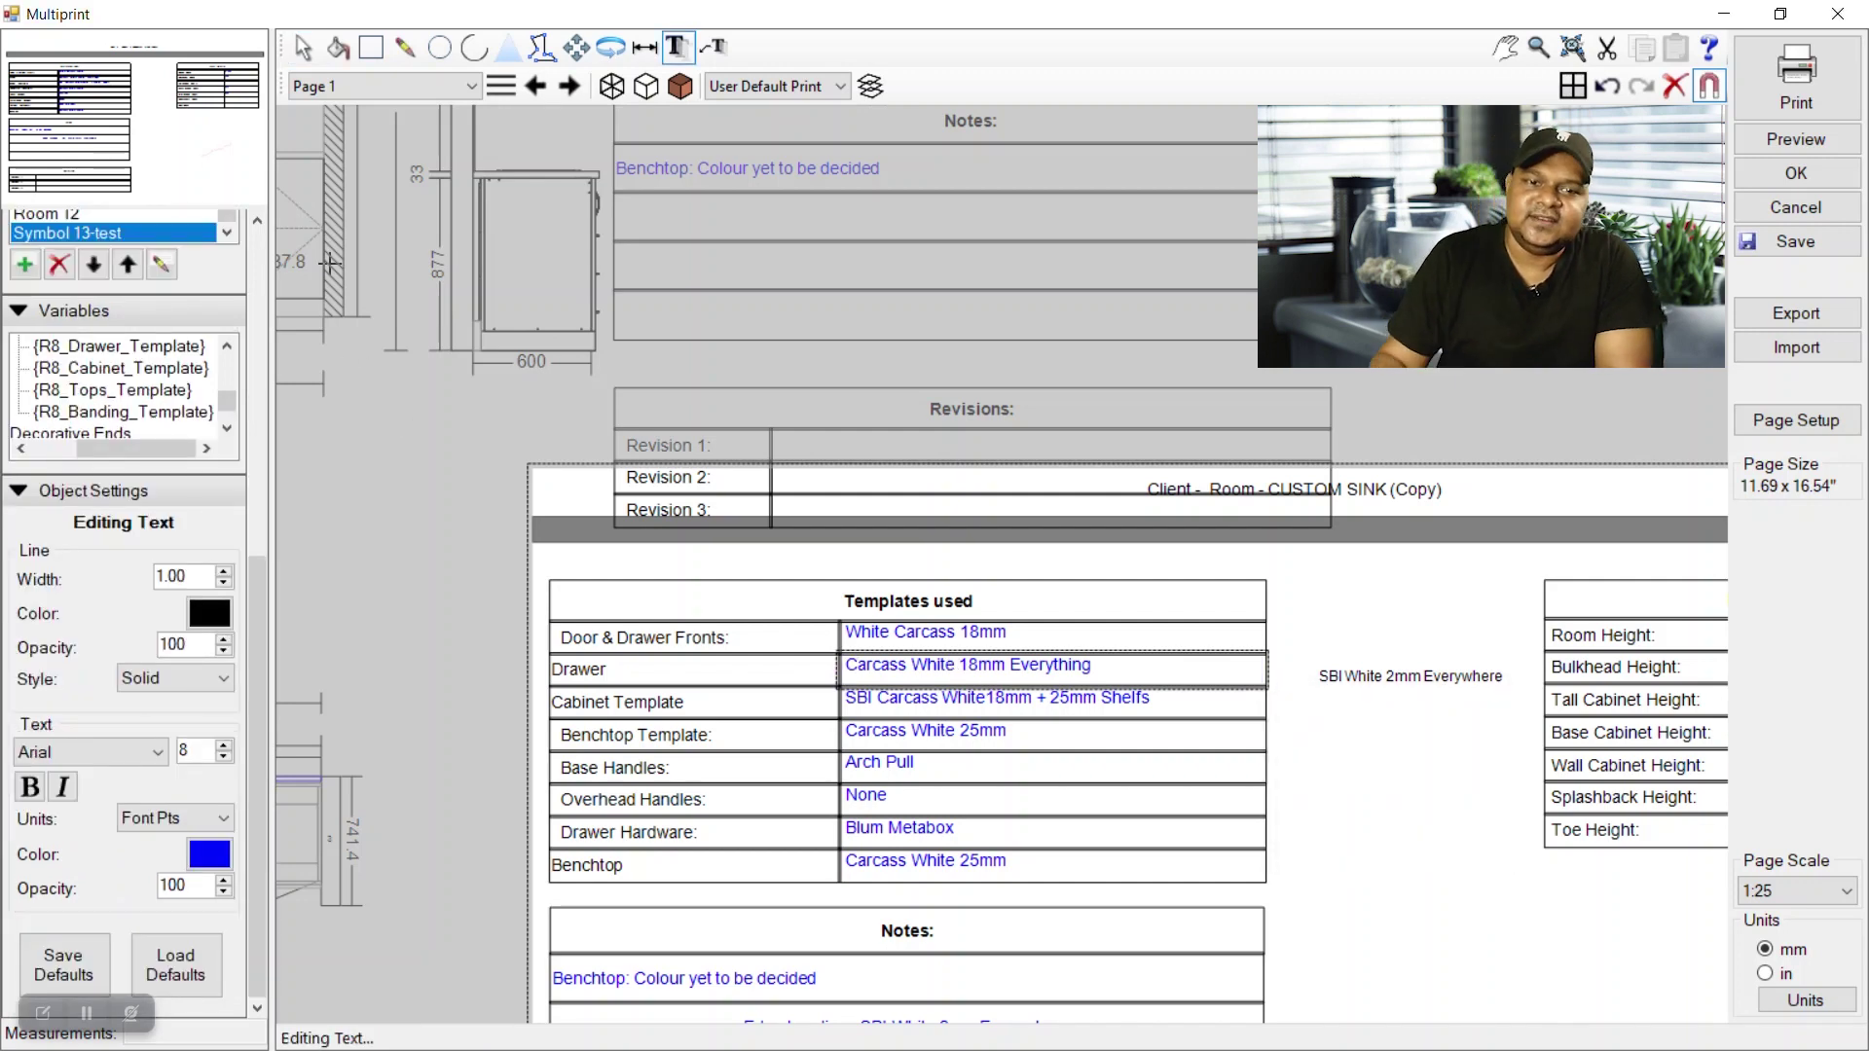
click(296, 54)
click(532, 607)
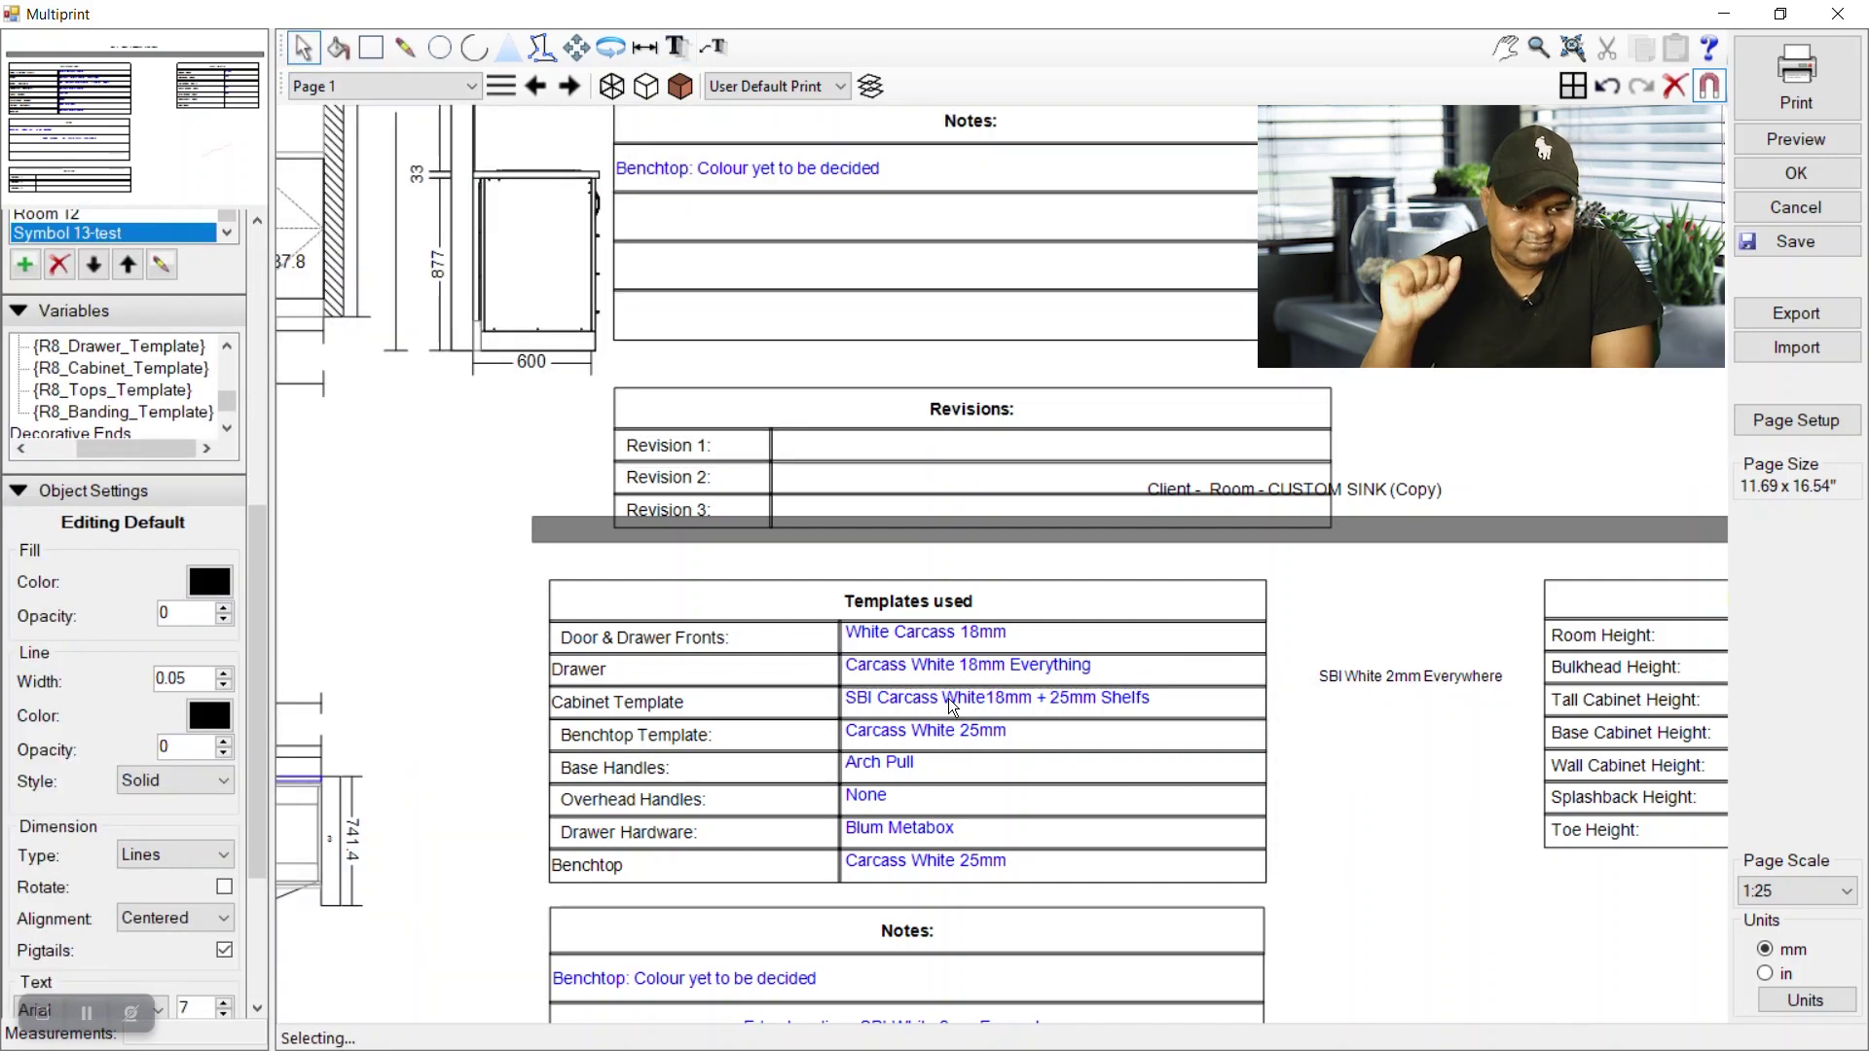